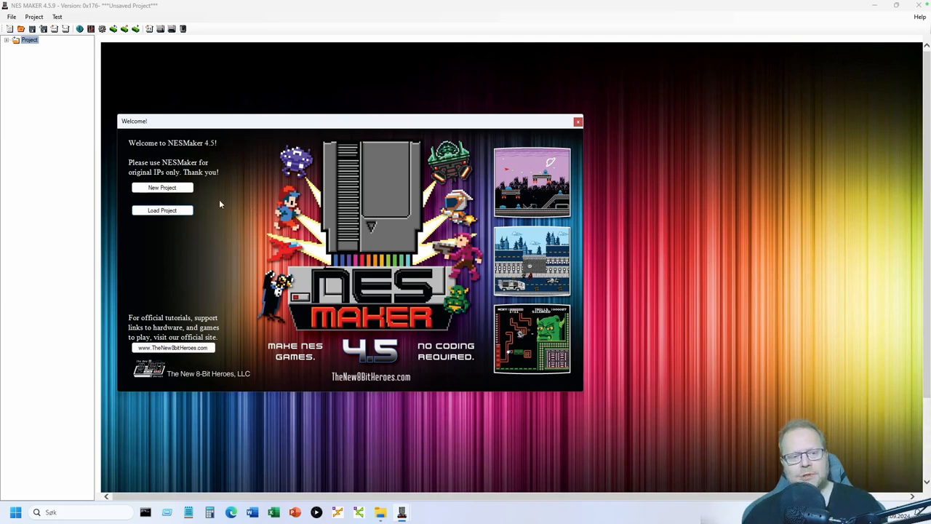
- Create a blank-tileset project in folder ArcadeTest using the ArcadePlatformer_BBI.MOD module
left_click(167, 188)
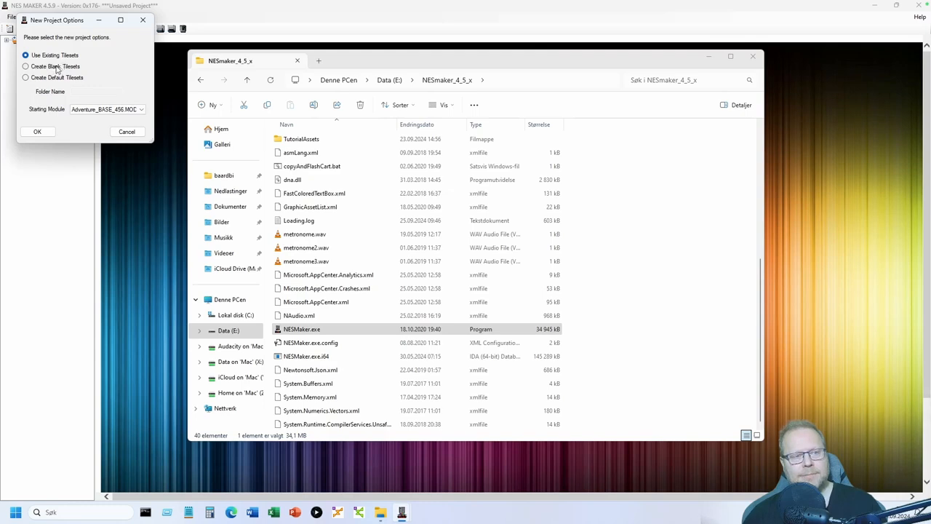
left_click(57, 67)
left_click(97, 91)
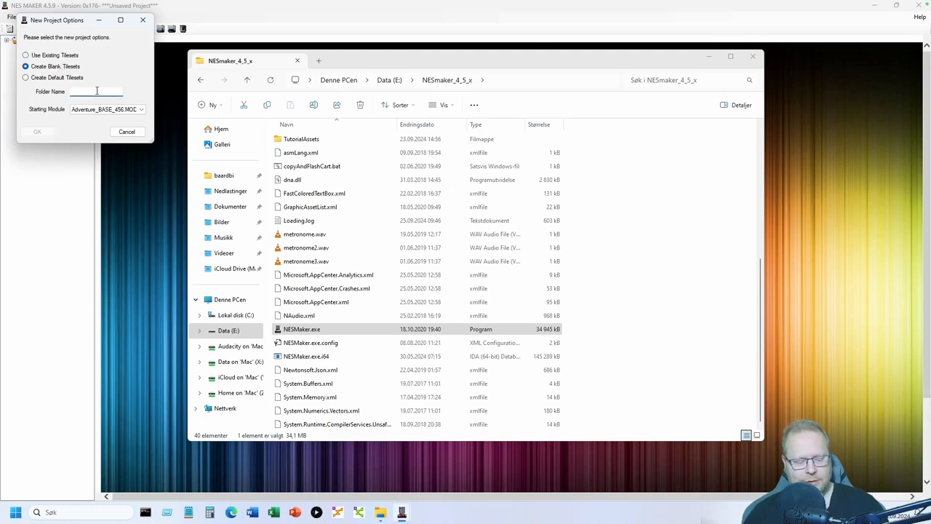
type("ArcadeTest")
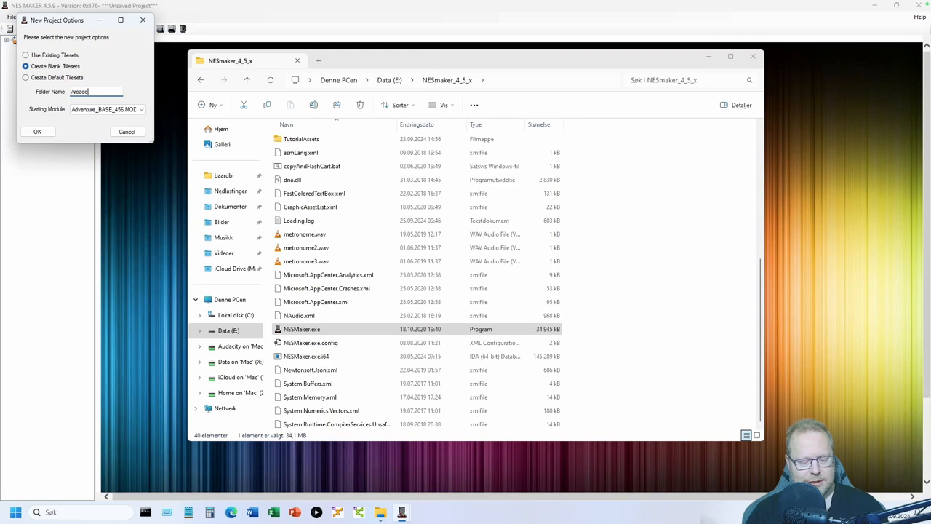
left_click(111, 110)
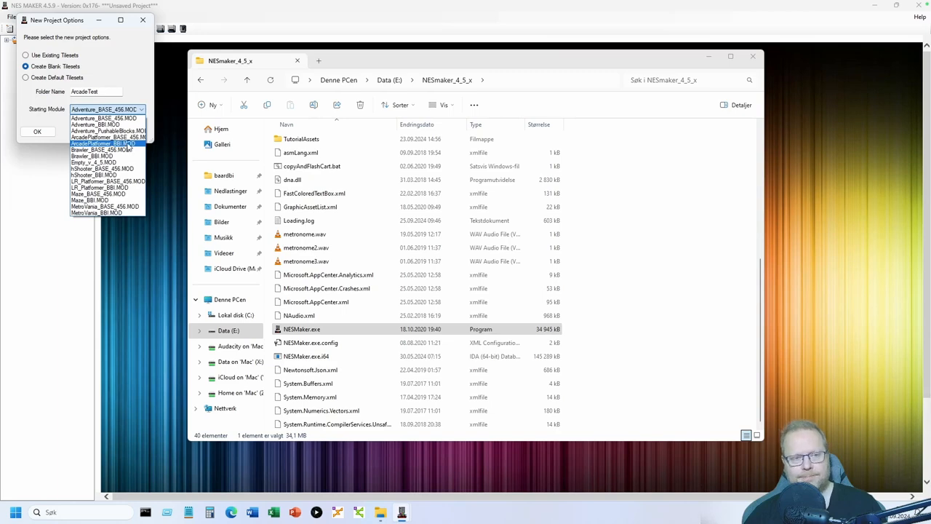
left_click(127, 144)
left_click(37, 133)
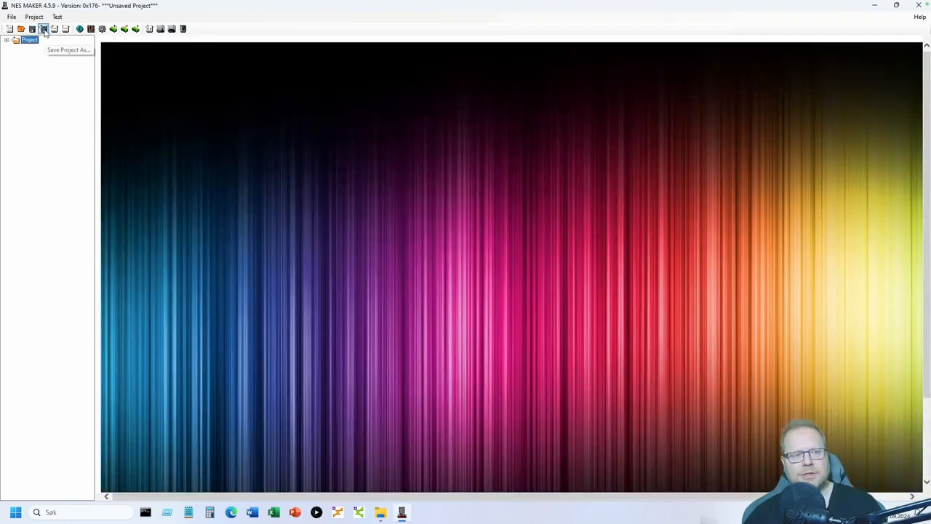
- Save the project as ArcadeTest.MST and expand the project tree
left_click(44, 29)
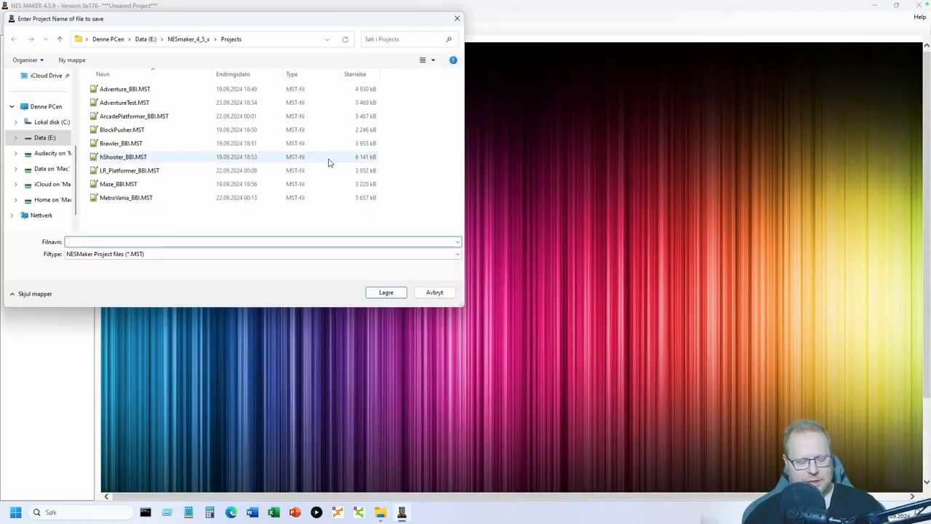
type("Arcade")
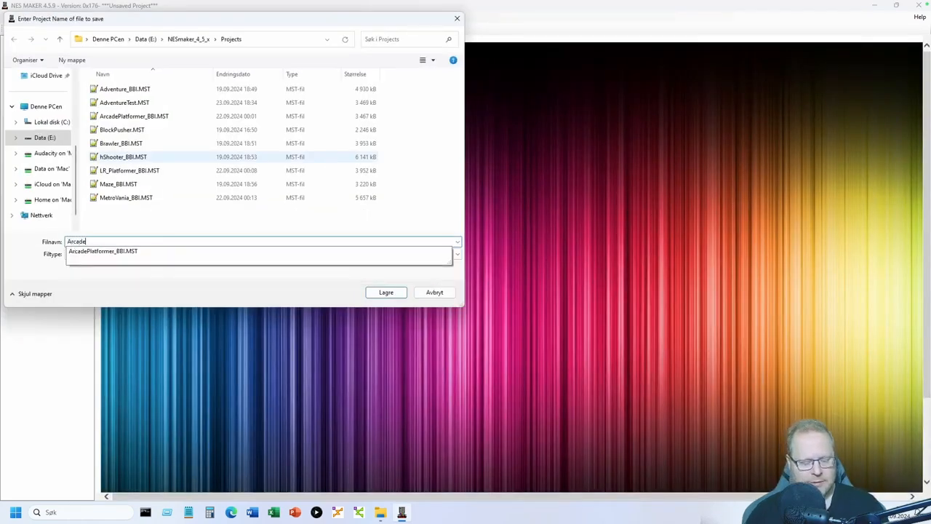
type("Test")
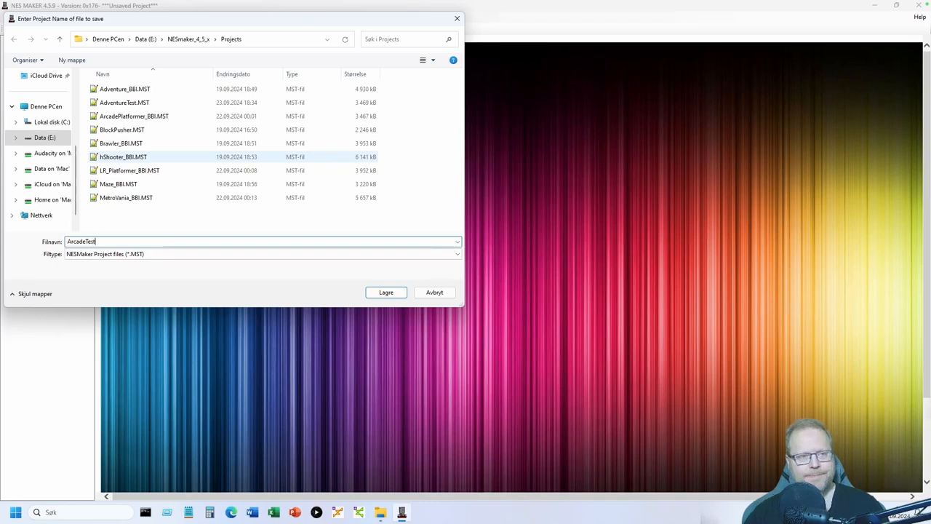
left_click(392, 293)
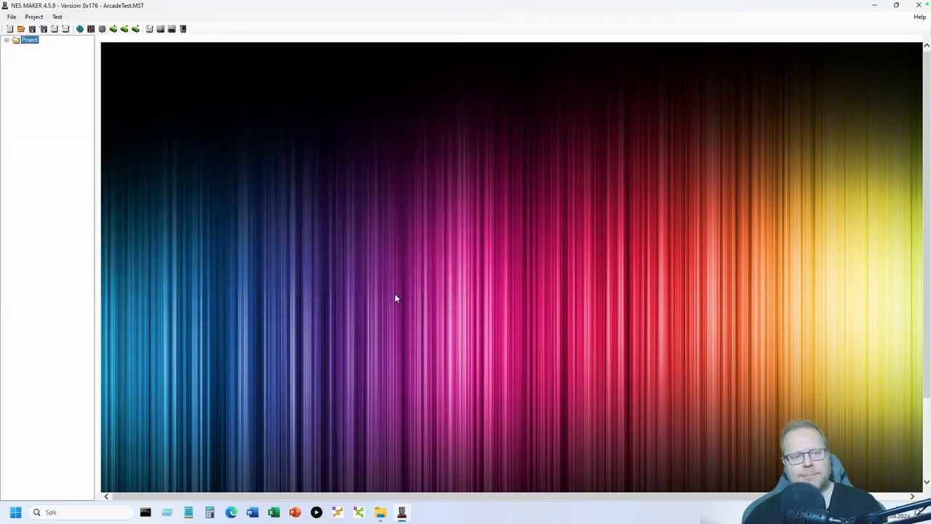
left_click(6, 40)
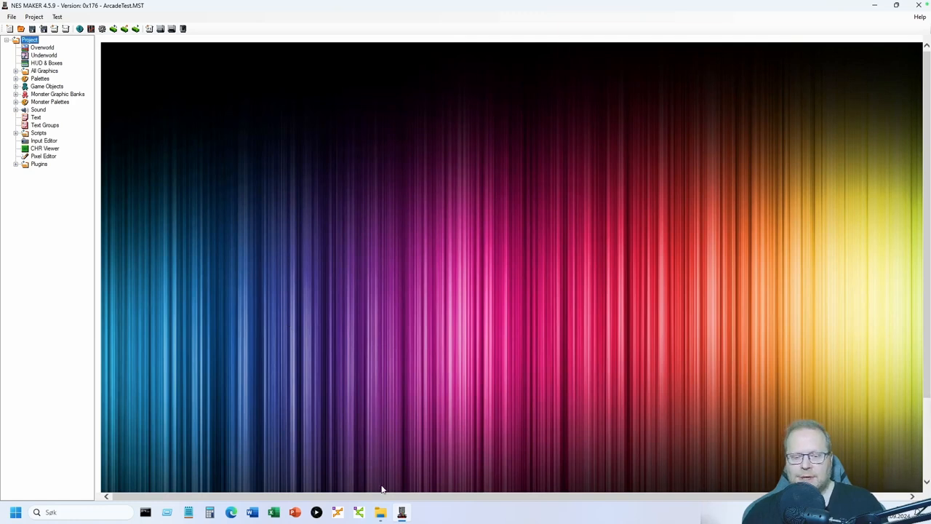
- Delete every file in the GraphicAssets\ArcadeTest folder
left_click(380, 512)
scroll(328, 284, "up", 6)
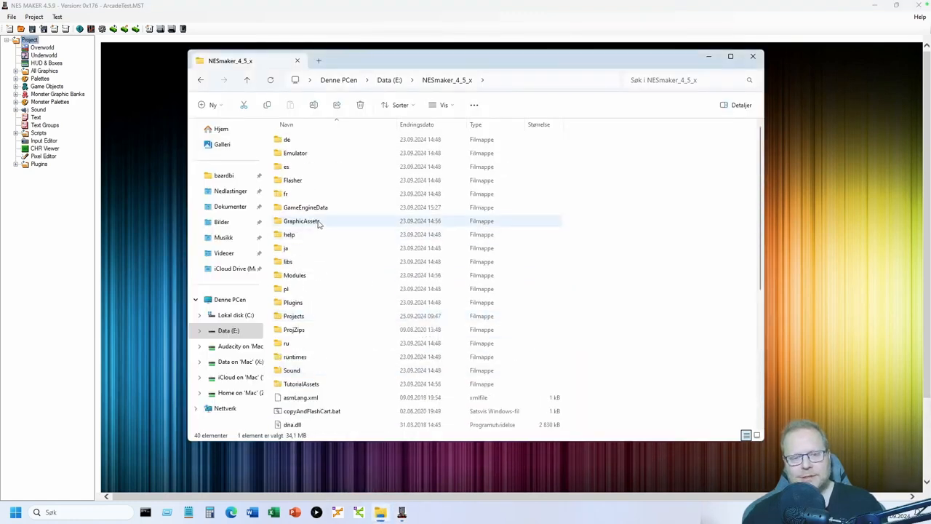
double_click(318, 222)
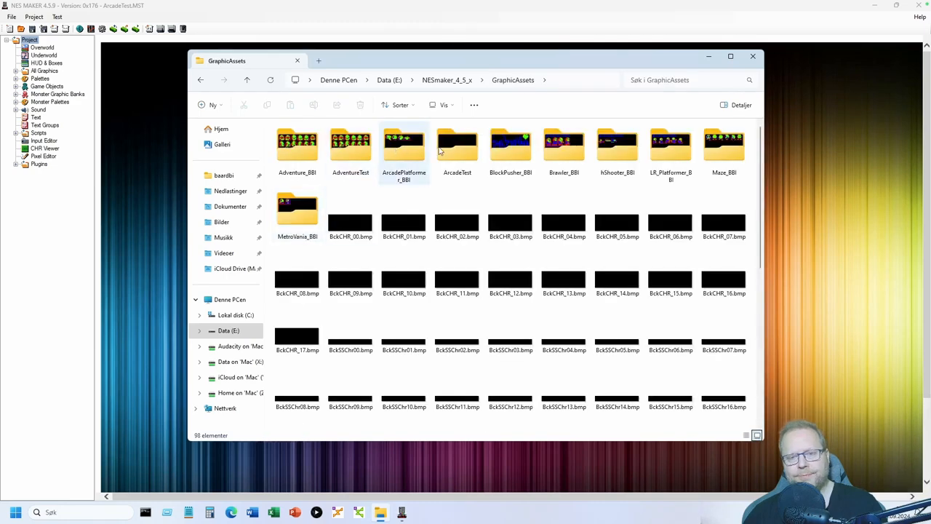
double_click(462, 149)
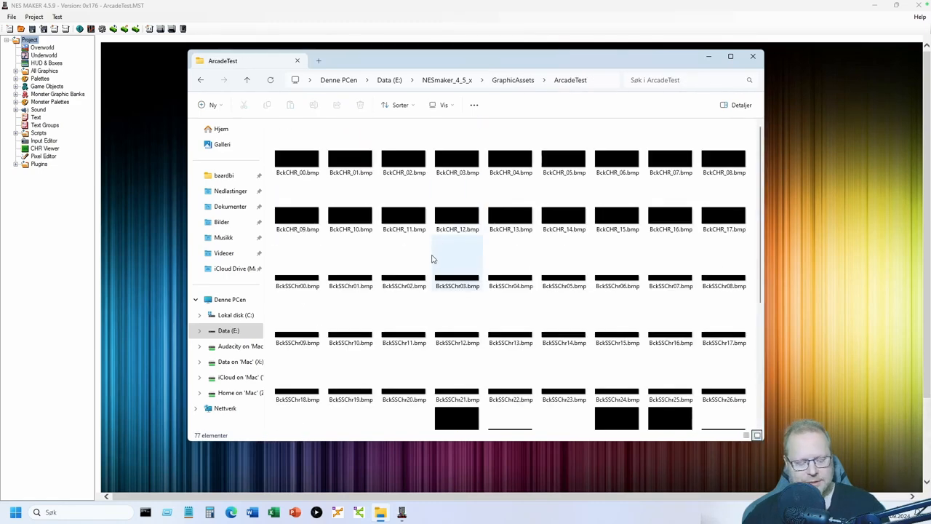
key("ctrl+a")
key("Delete")
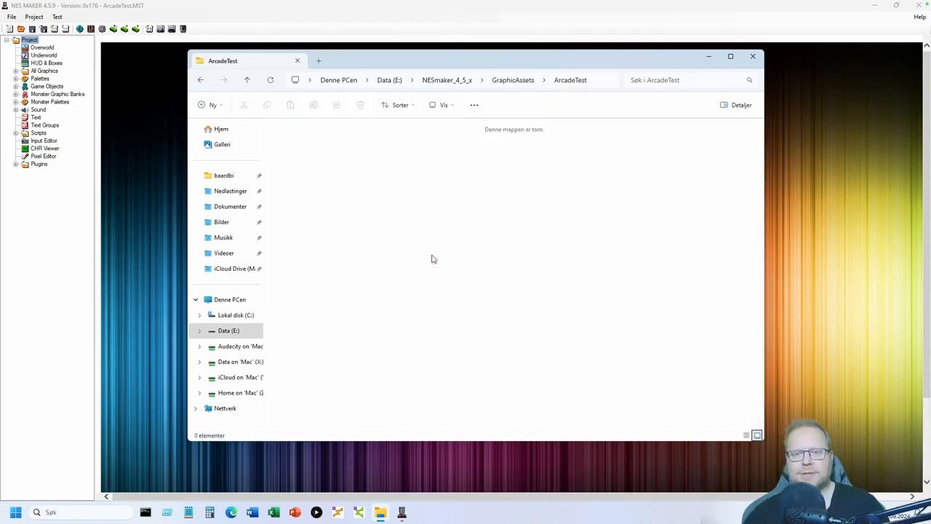
- Select all 78 graphics in TutorialAssets\4_5_9_BBI_Assets\ArcadePlatformer\Graphics and copy them
left_click(445, 80)
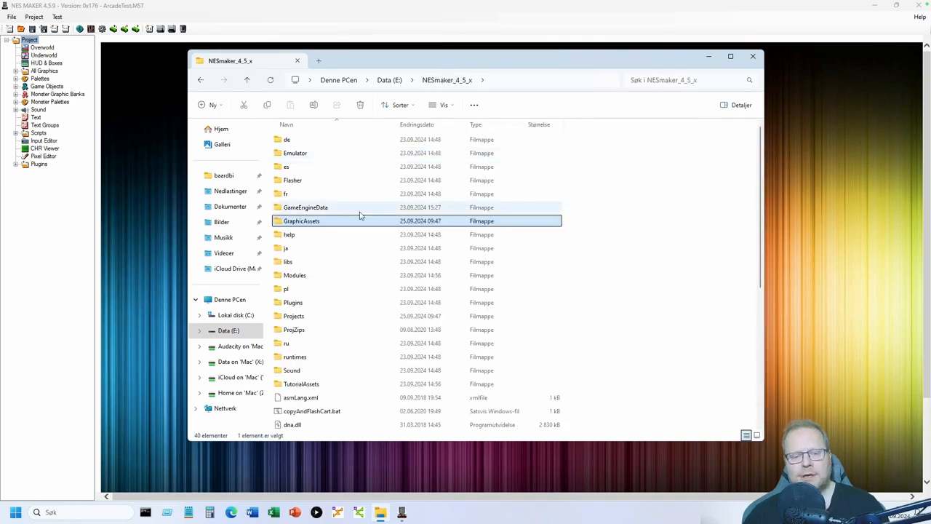
double_click(311, 384)
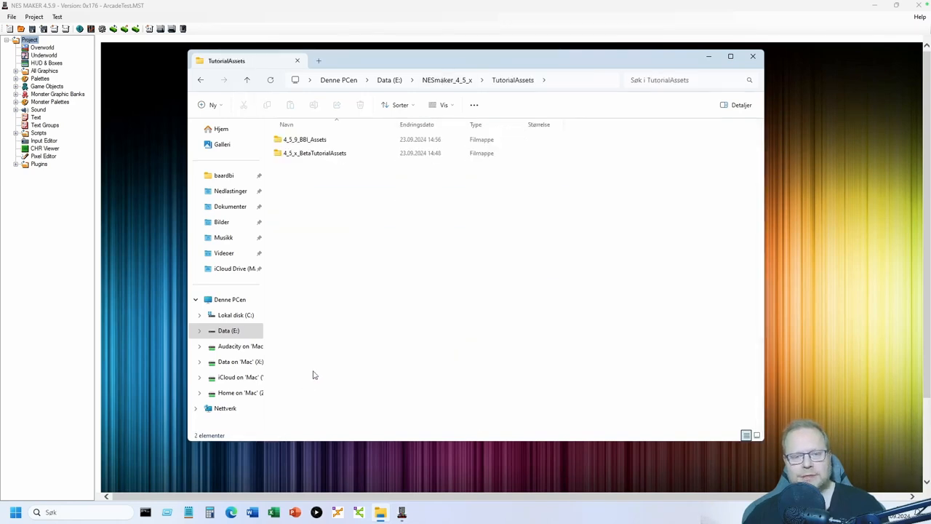
double_click(329, 141)
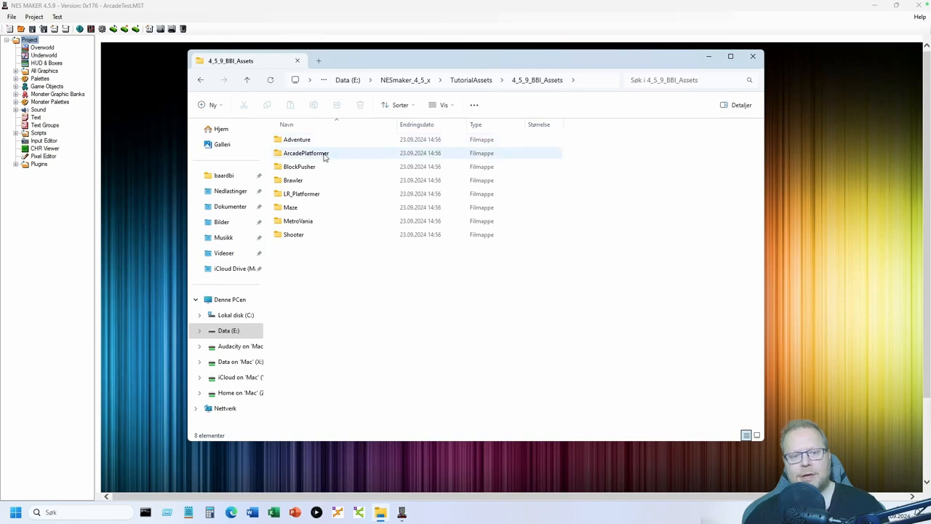
double_click(324, 157)
double_click(304, 142)
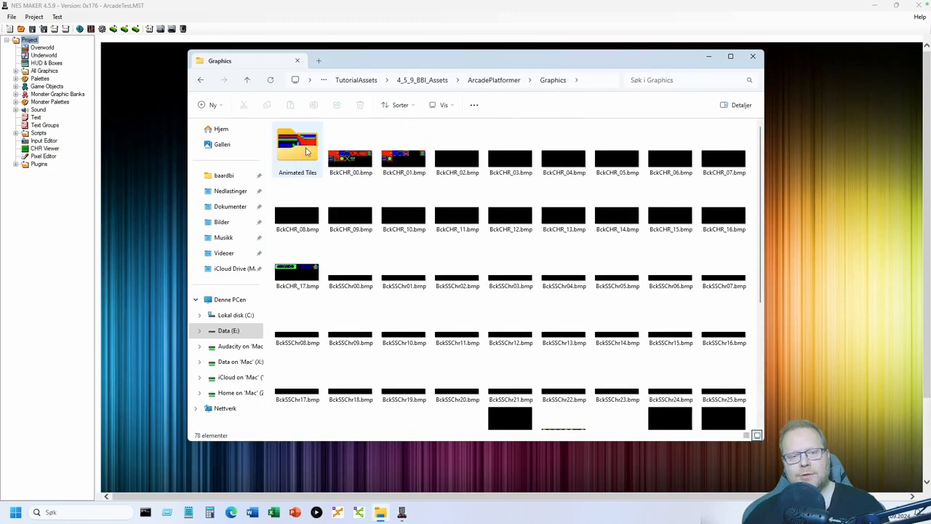
key("ctrl+a")
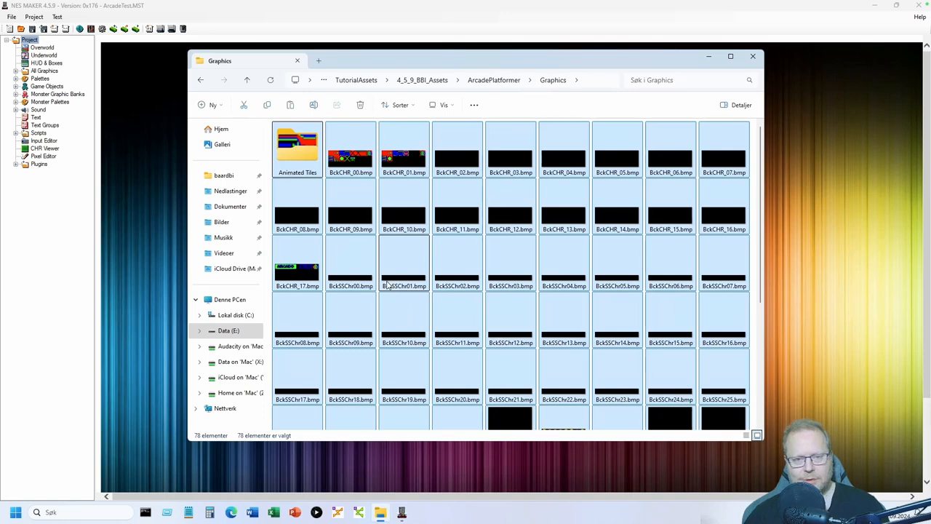
- Paste the 78 graphics into GraphicAssets\ArcadeTest and return to NES Maker
left_click(368, 80)
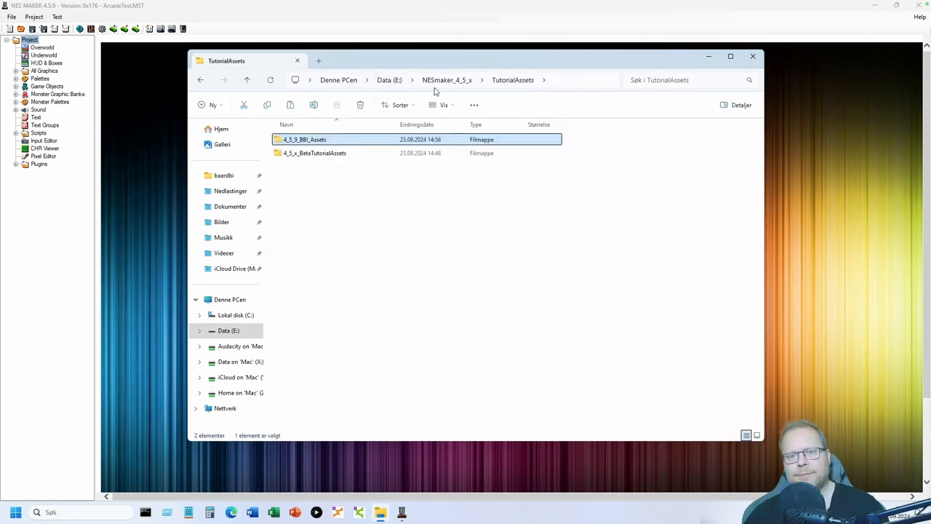
left_click(446, 80)
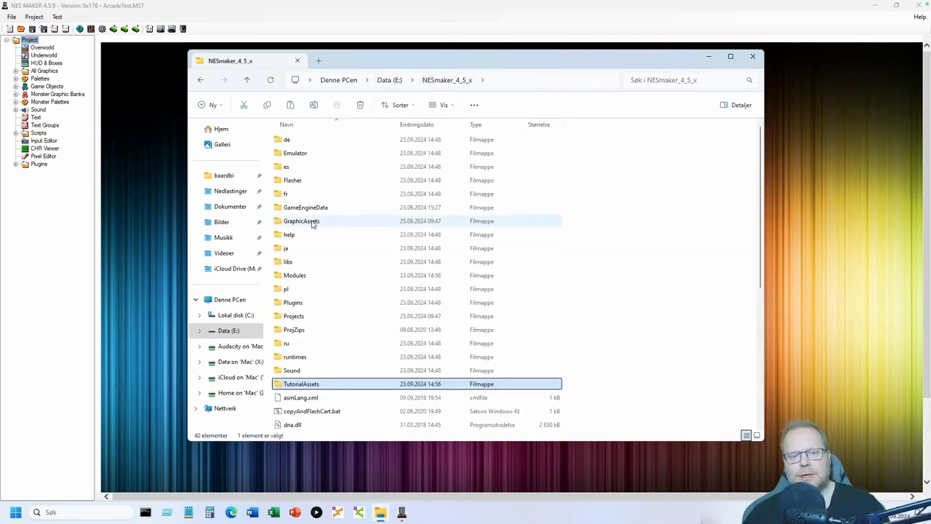
left_click(313, 223)
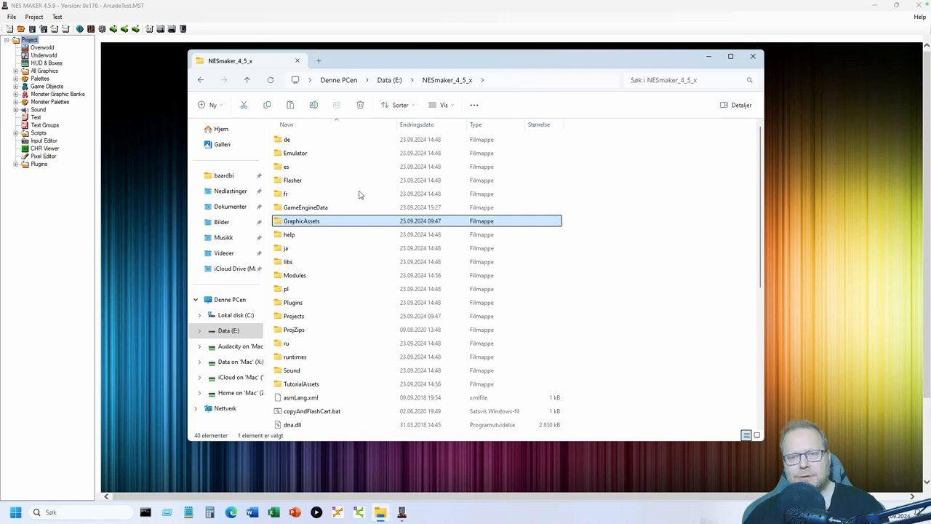
double_click(310, 223)
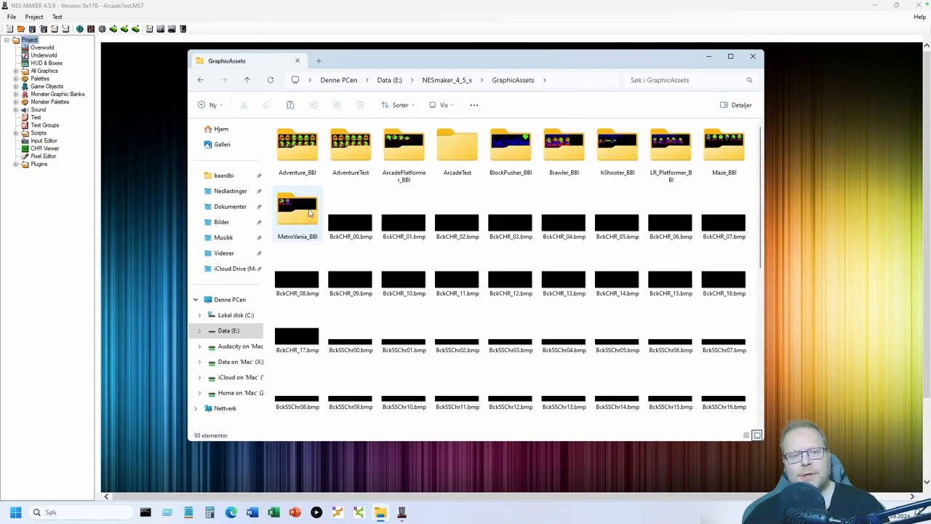
double_click(454, 153)
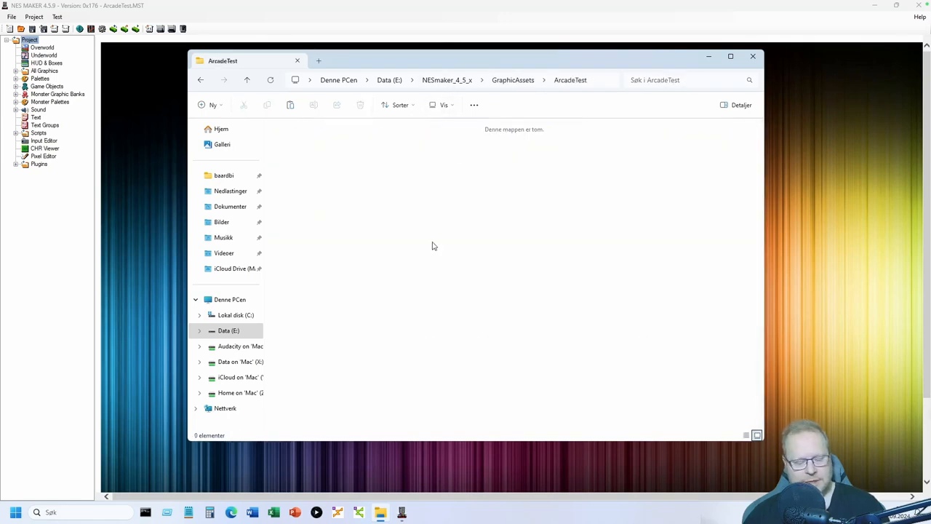
key("ctrl+v")
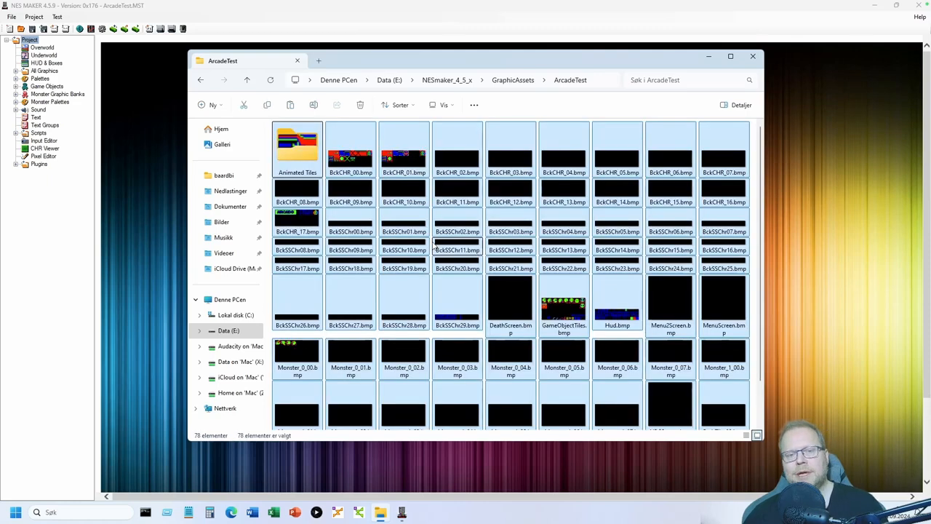
left_click(447, 80)
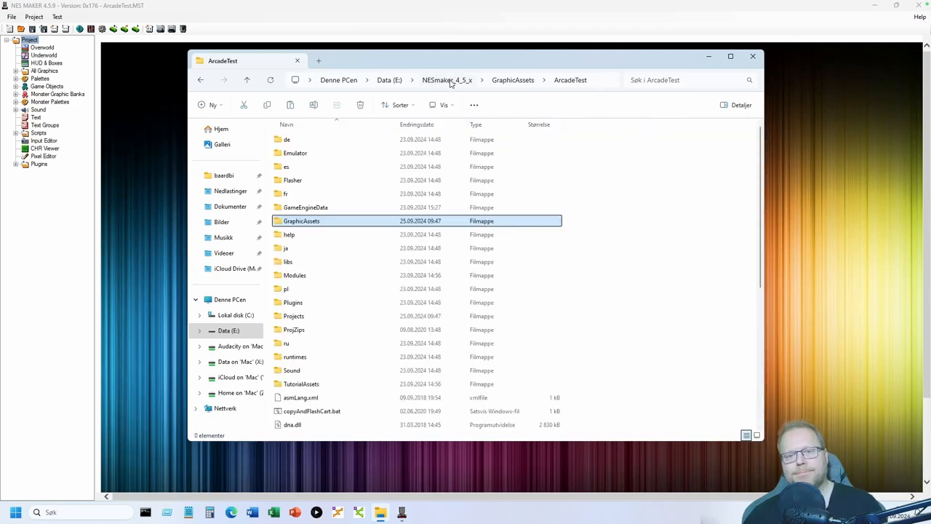
left_click(193, 4)
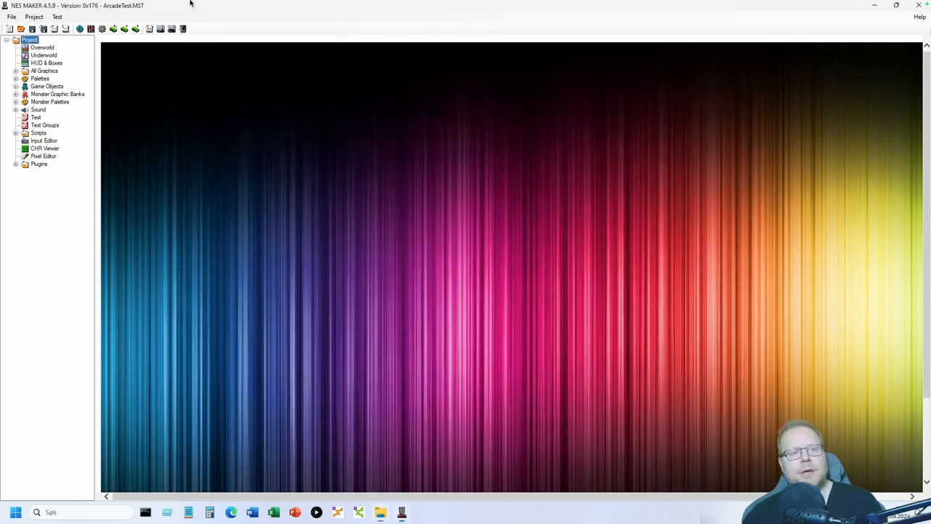
- Import AllPalettes.zip from the ArcadePlatformer tutorial assets into All Palettes
left_click(16, 79)
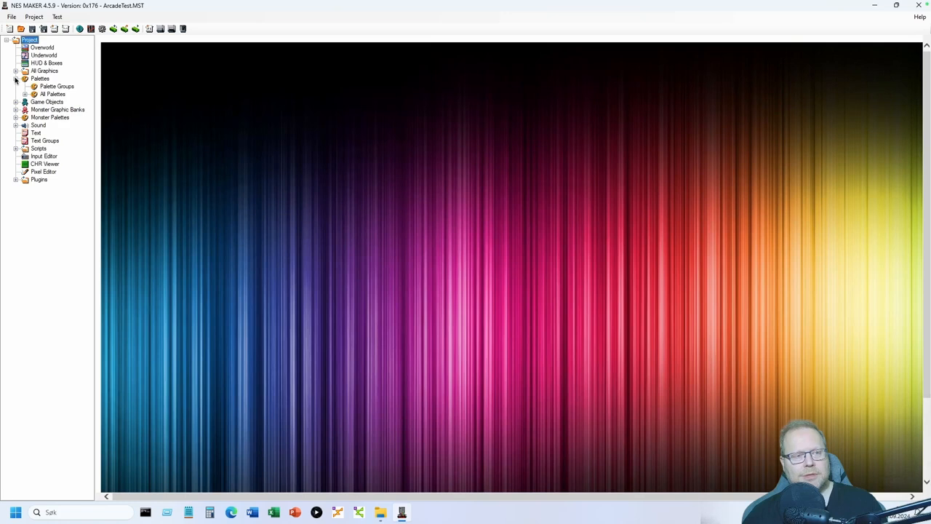
left_click(52, 94)
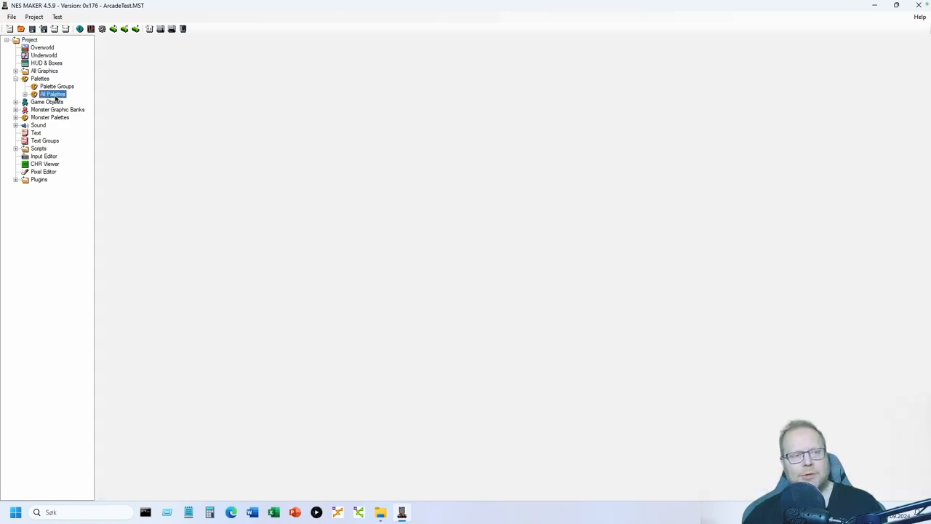
right_click(56, 98)
left_click(83, 103)
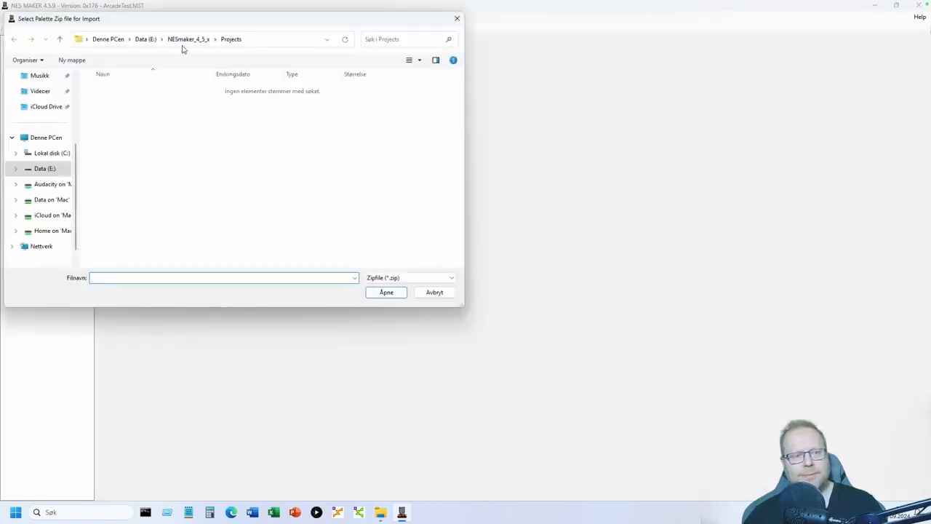
left_click(187, 40)
scroll(129, 225, "down", 1)
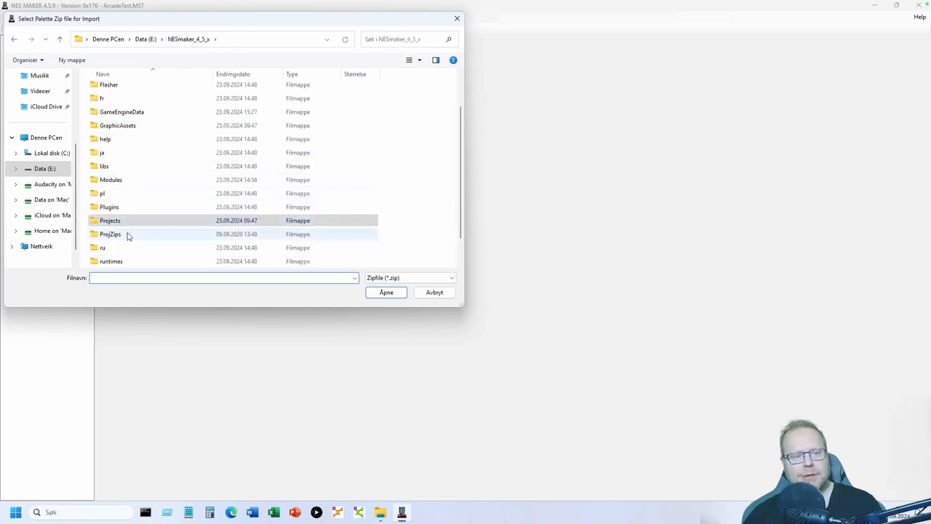
scroll(126, 256, "down", 1)
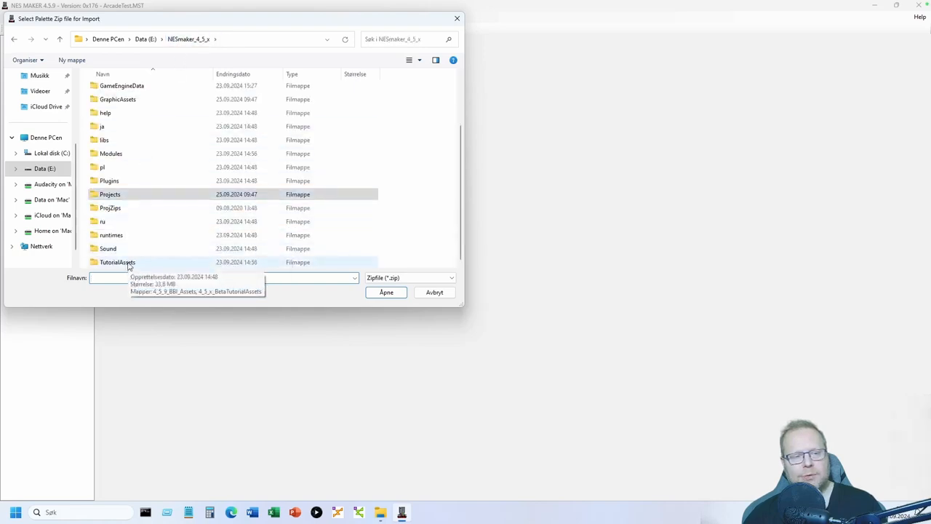
double_click(128, 263)
double_click(139, 89)
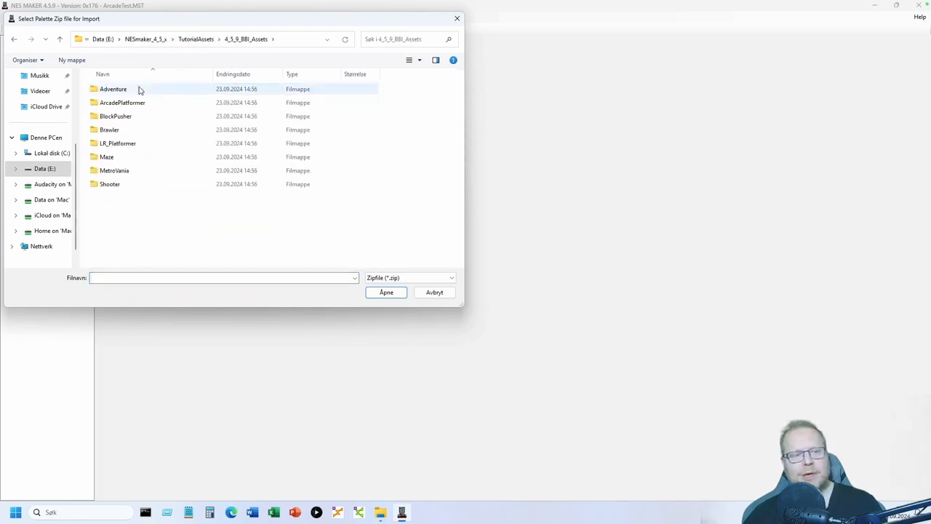
double_click(139, 104)
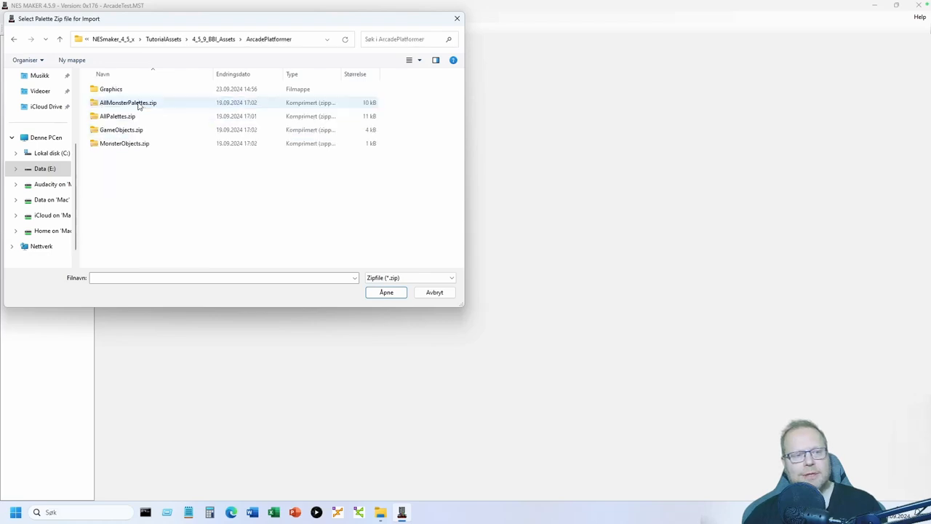
left_click(129, 118)
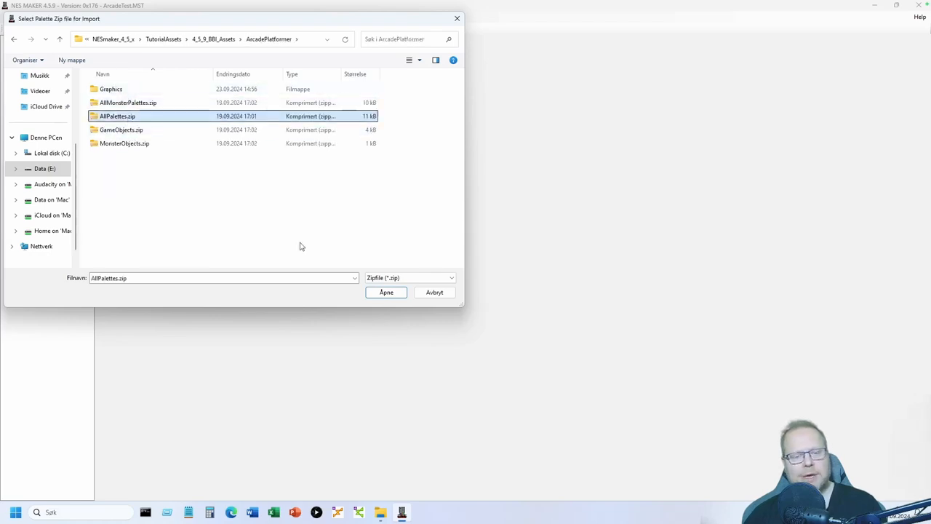
left_click(386, 292)
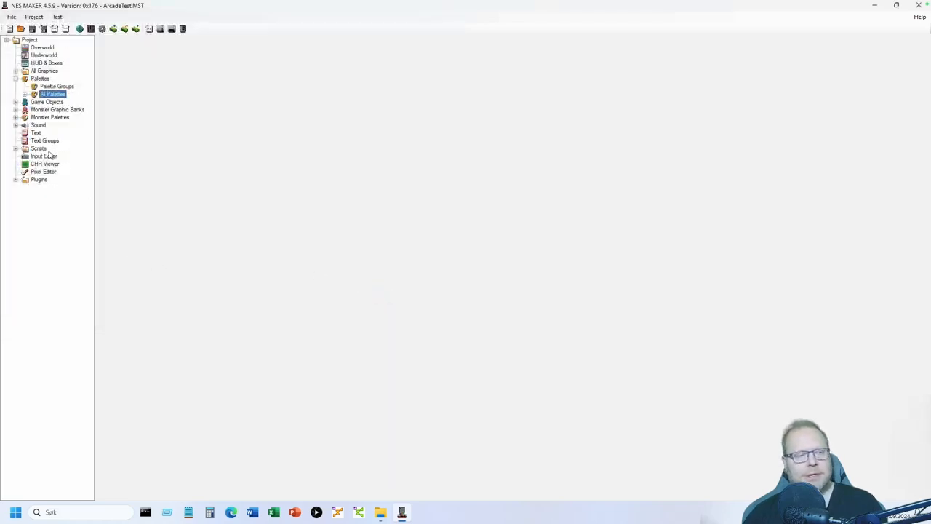
- Import AllMonsterPalettes.zip into All Monster Palettes
left_click(15, 117)
left_click(50, 126)
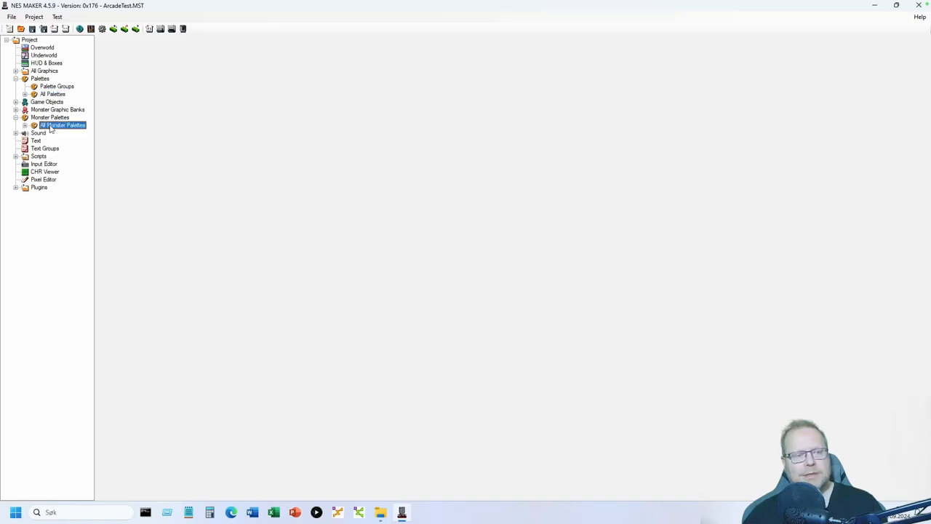
right_click(50, 128)
left_click(70, 131)
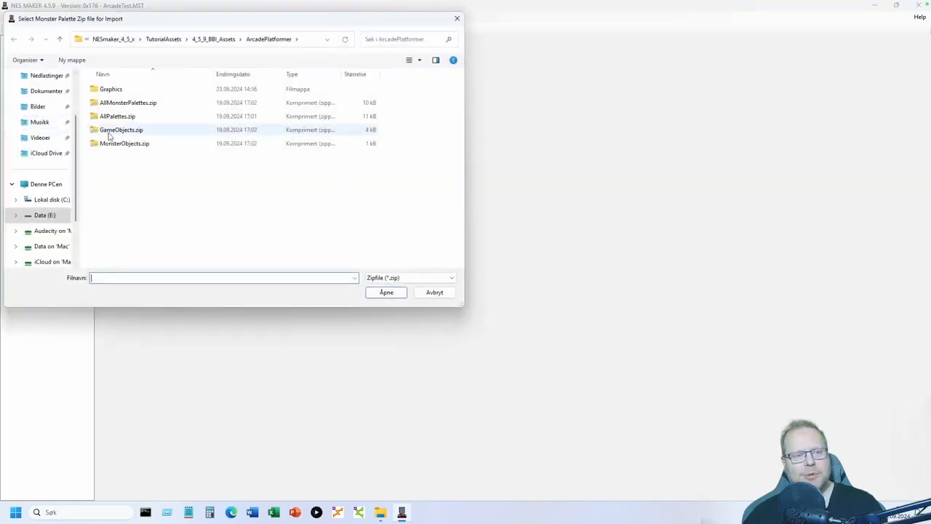
left_click(138, 102)
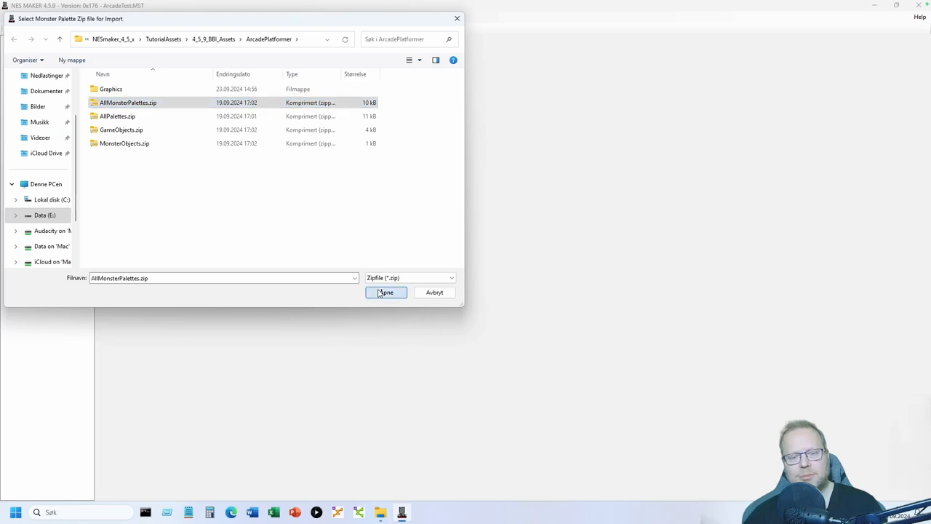
left_click(381, 293)
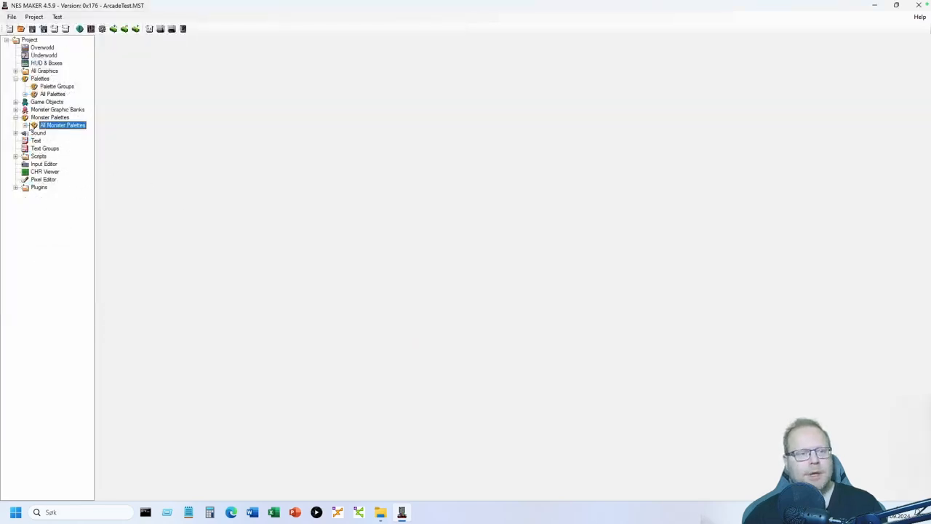
- Import GameObjects.zip into Game Objects
left_click(15, 103)
left_click(48, 102)
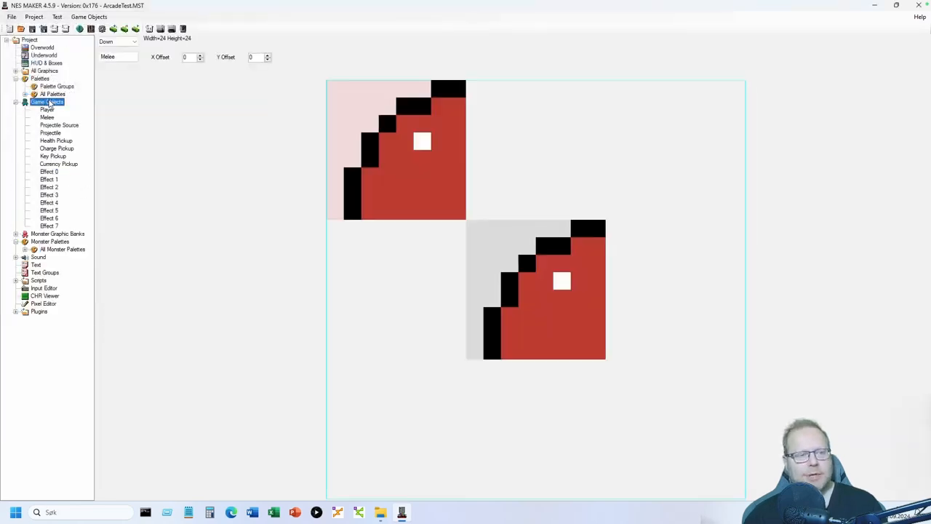
right_click(49, 103)
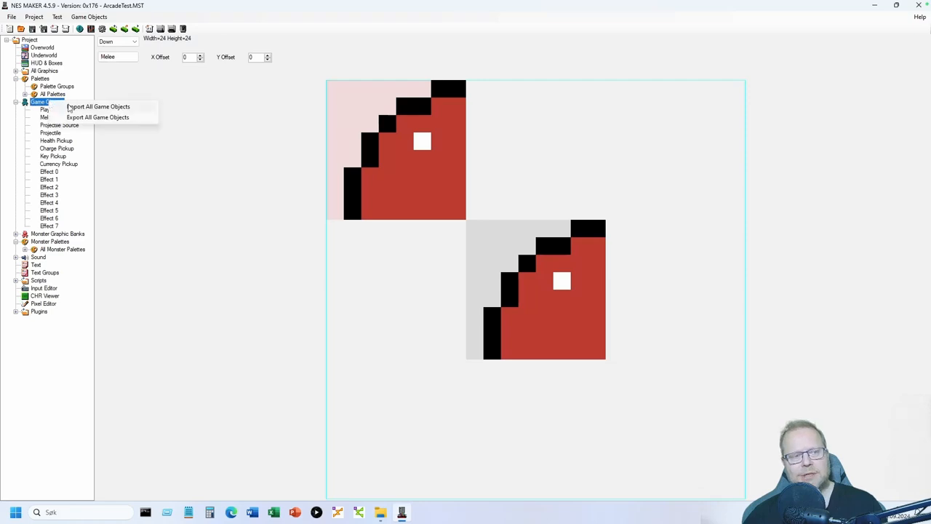
left_click(76, 107)
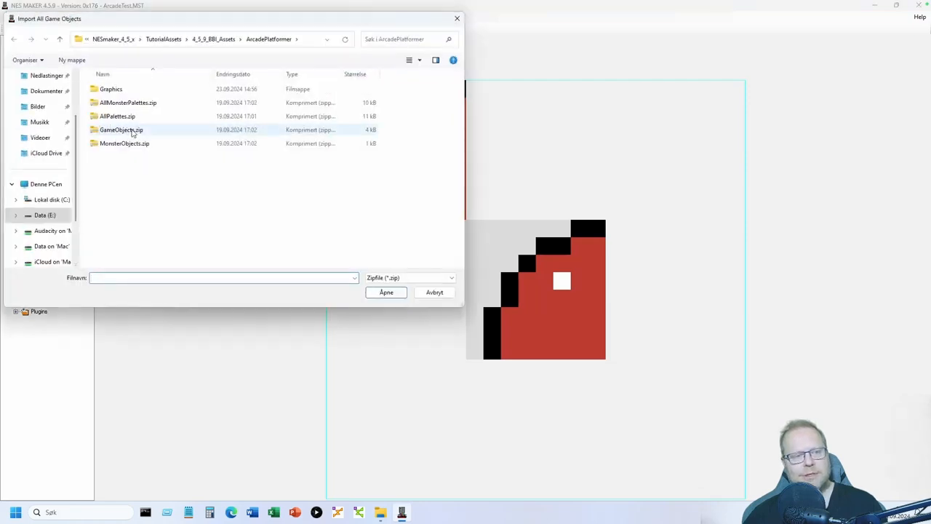
left_click(120, 129)
left_click(386, 293)
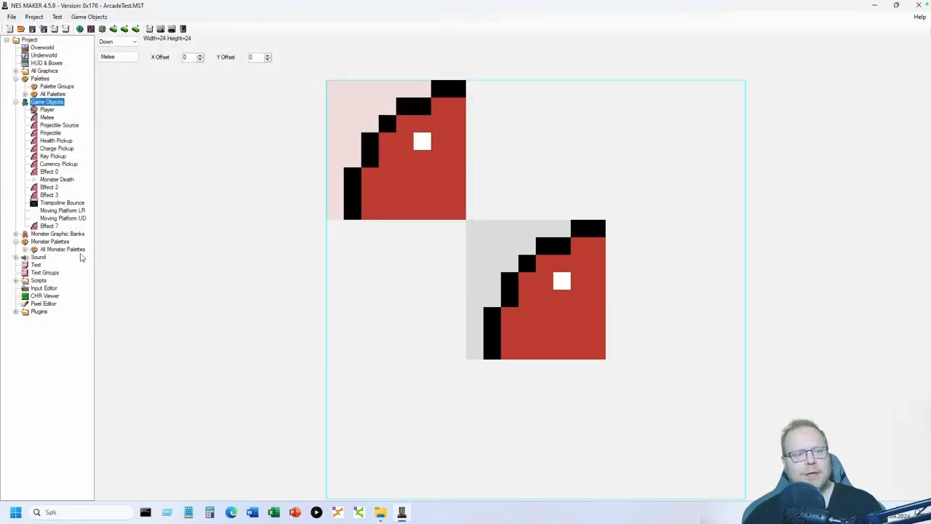
- Import MonsterObjects.zip into the monster graphics banks
left_click(15, 234)
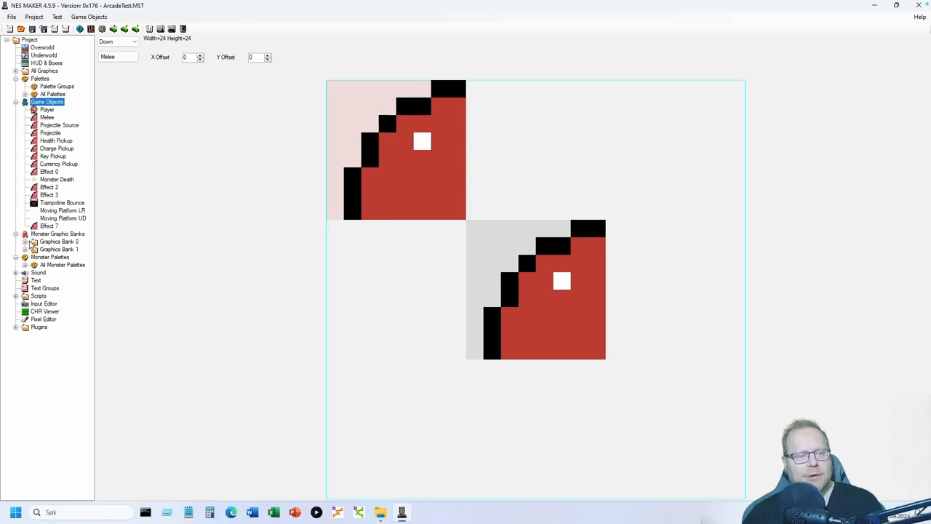
left_click(24, 241)
left_click(60, 249)
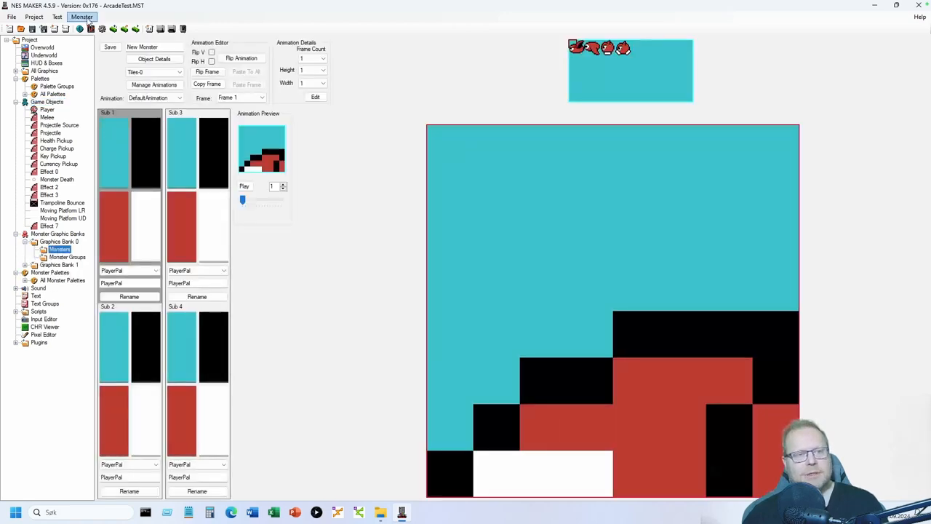
left_click(86, 18)
left_click(109, 58)
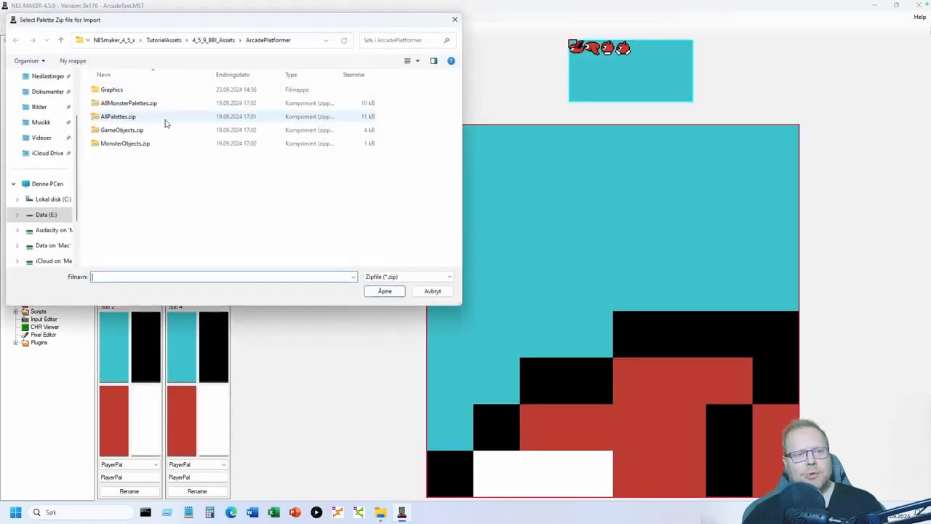
left_click(136, 146)
left_click(384, 292)
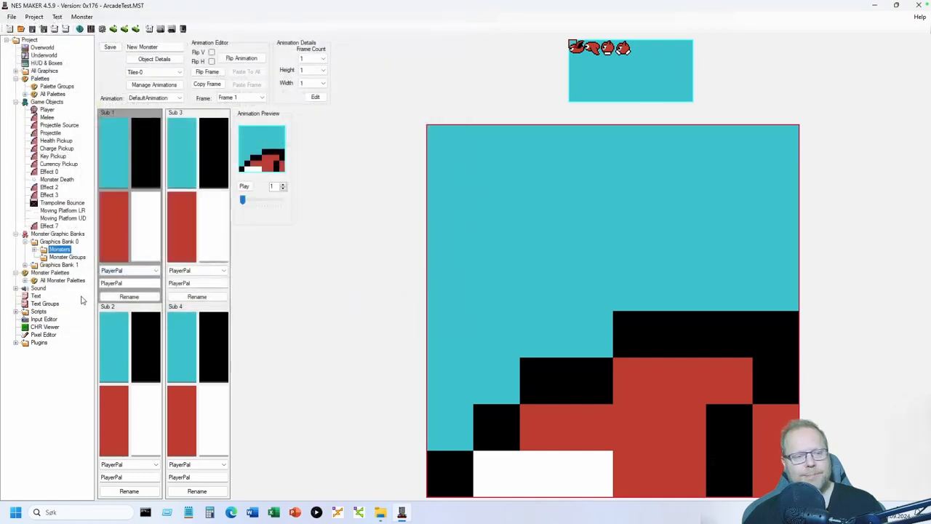
- Save a monster group named Monsters1 with Flyer and Walker, then go to HUD & Boxes
left_click(58, 256)
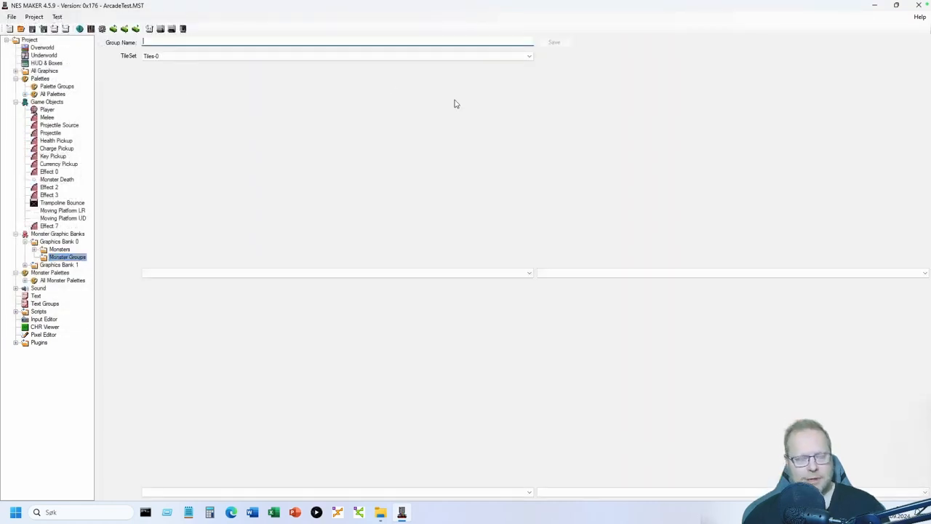
type("Monst")
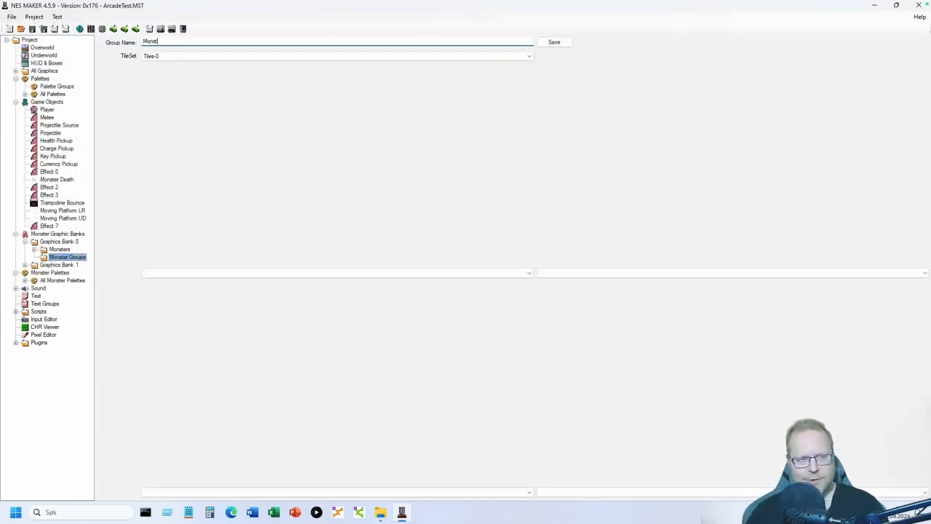
type("ers1")
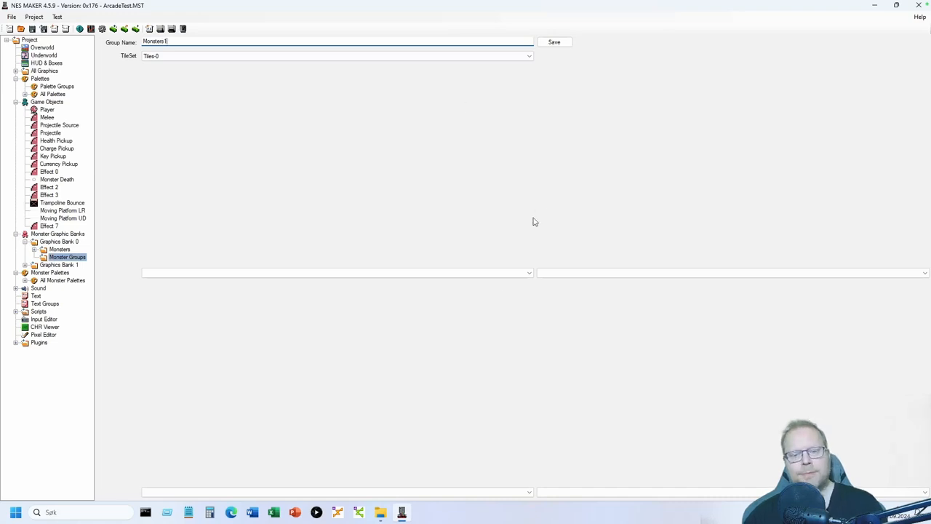
left_click(490, 273)
left_click(456, 280)
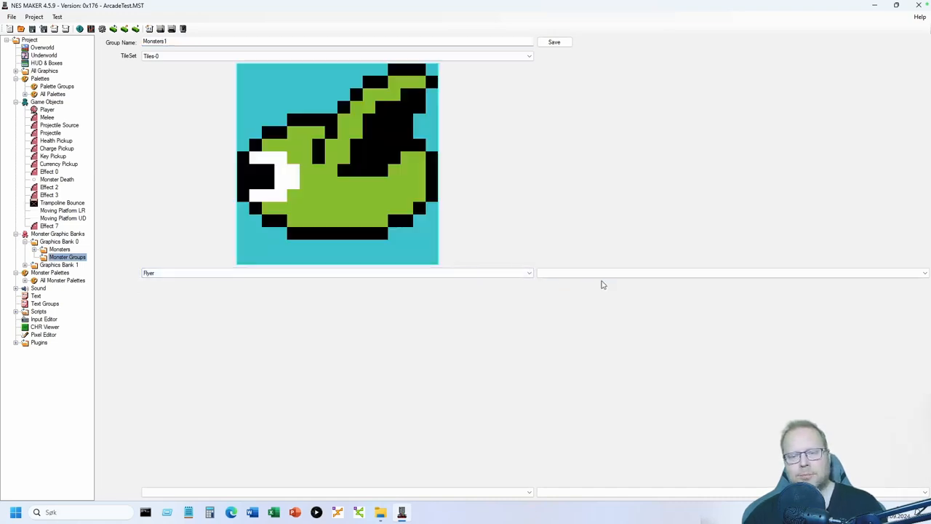
left_click(603, 273)
left_click(567, 287)
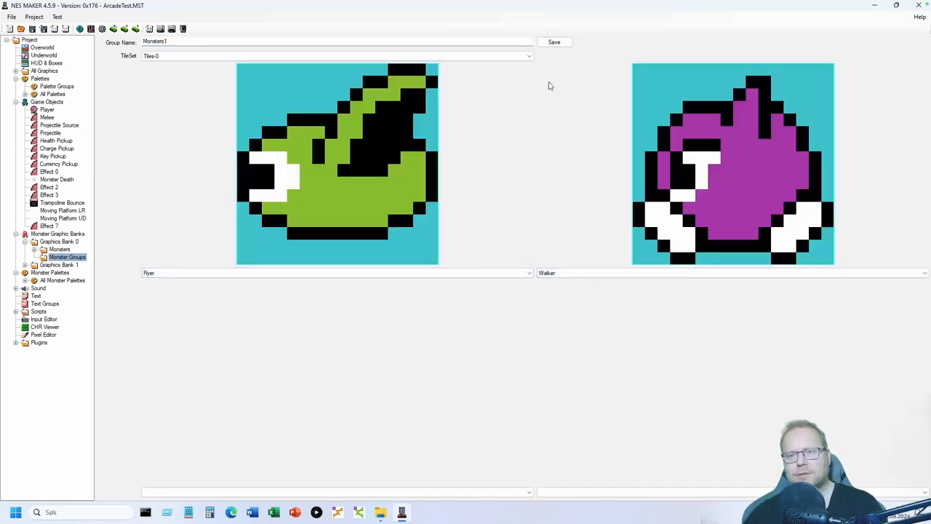
left_click(554, 42)
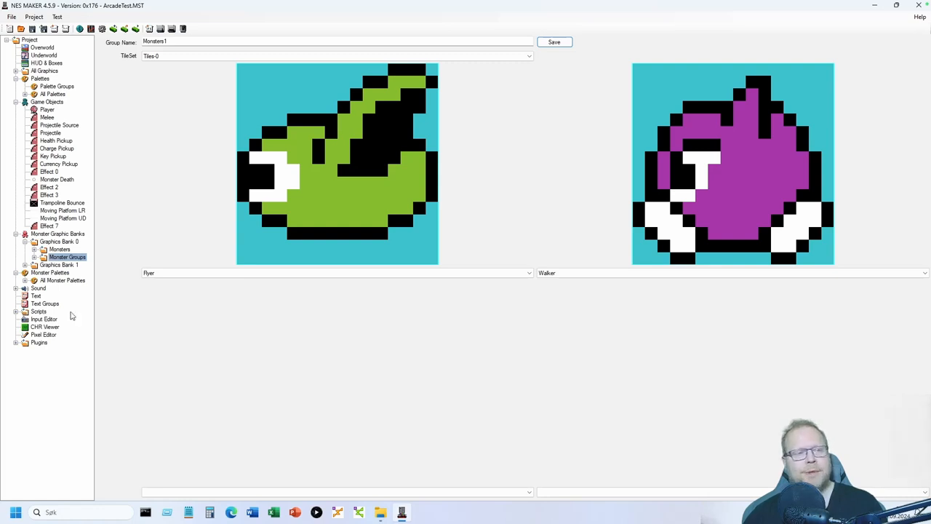
left_click(51, 63)
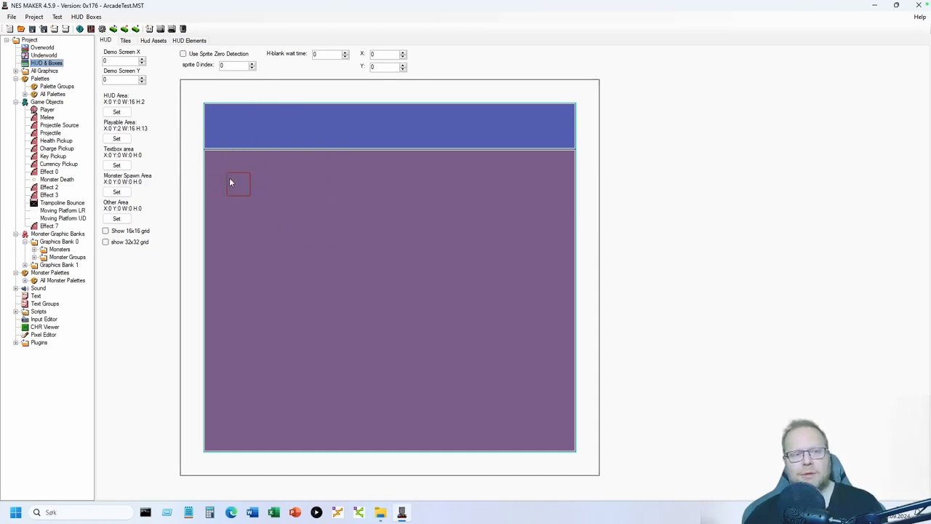
- Import the HUD.NMHud file into HUD & Boxes
right_click(50, 64)
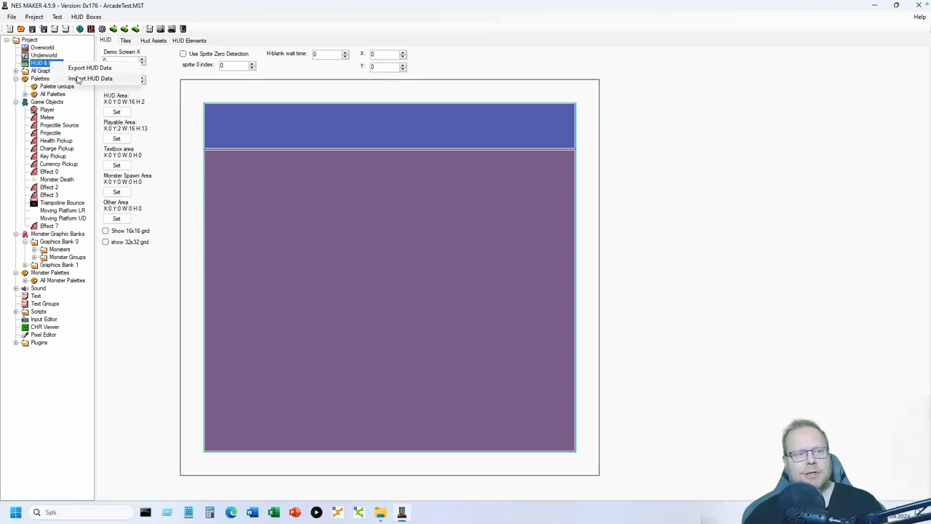
left_click(77, 78)
left_click(118, 103)
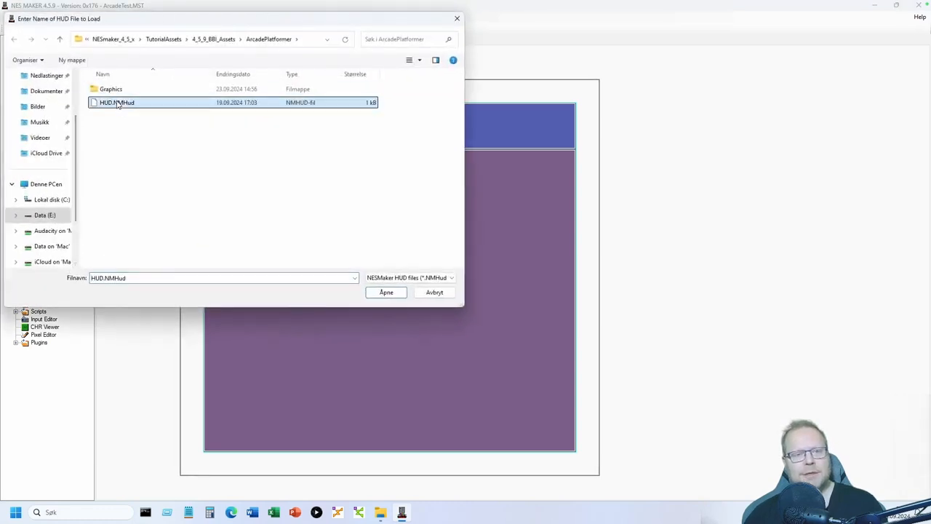
left_click(384, 293)
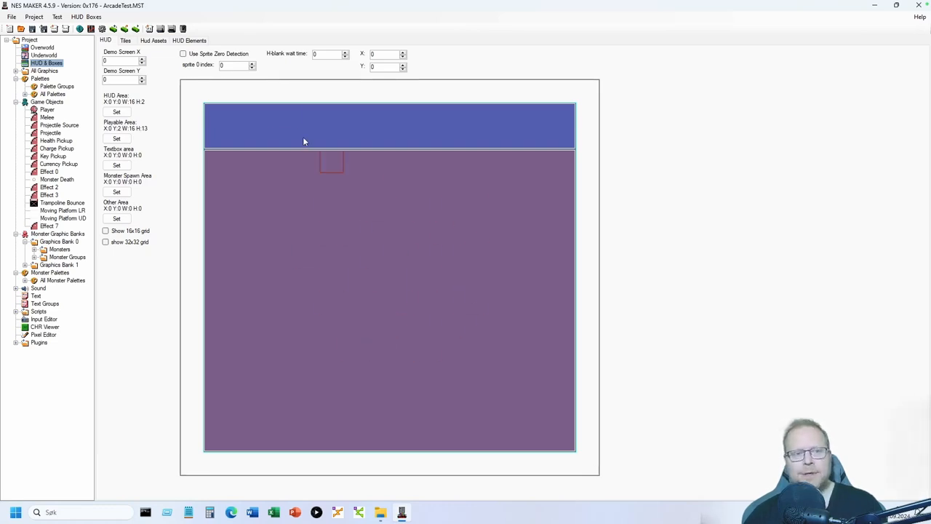
- Review HUD Elements 0–2: the SCORE label, myScore number and lives tiles
left_click(190, 41)
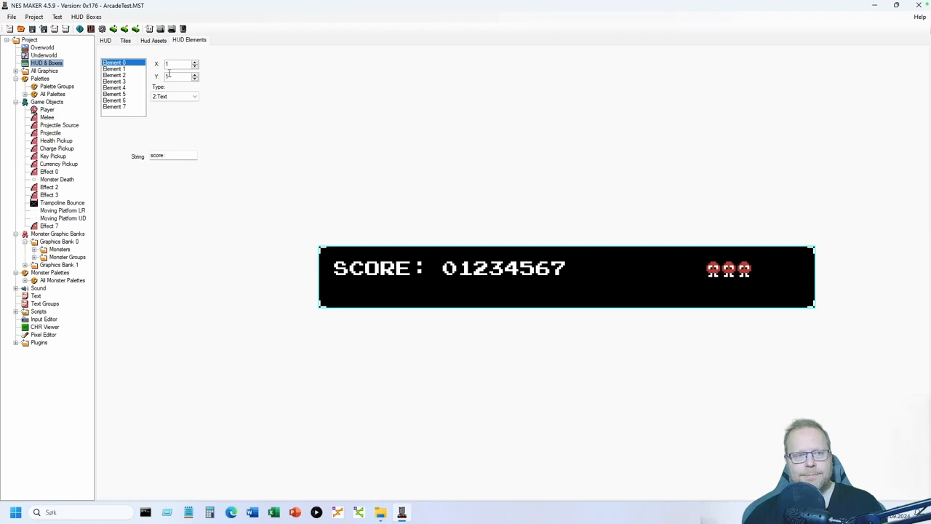
left_click(116, 69)
left_click(124, 76)
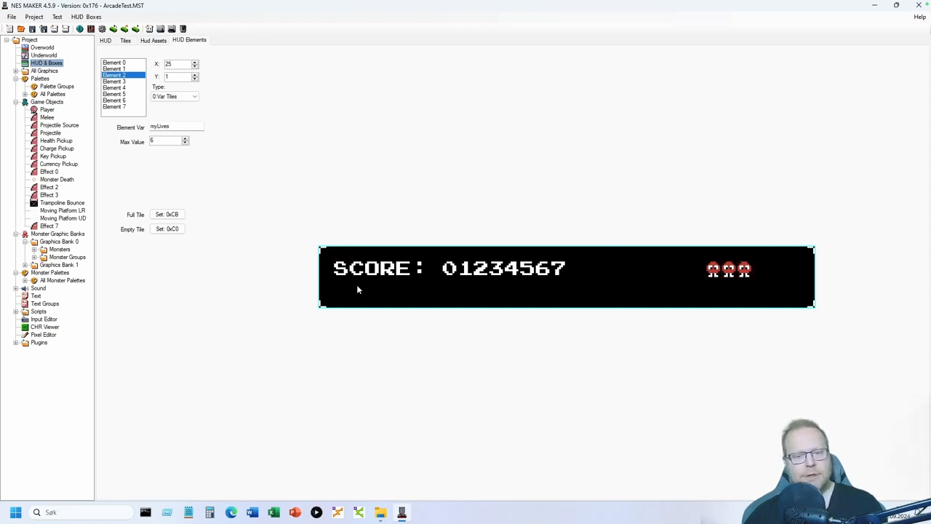
left_click(131, 63)
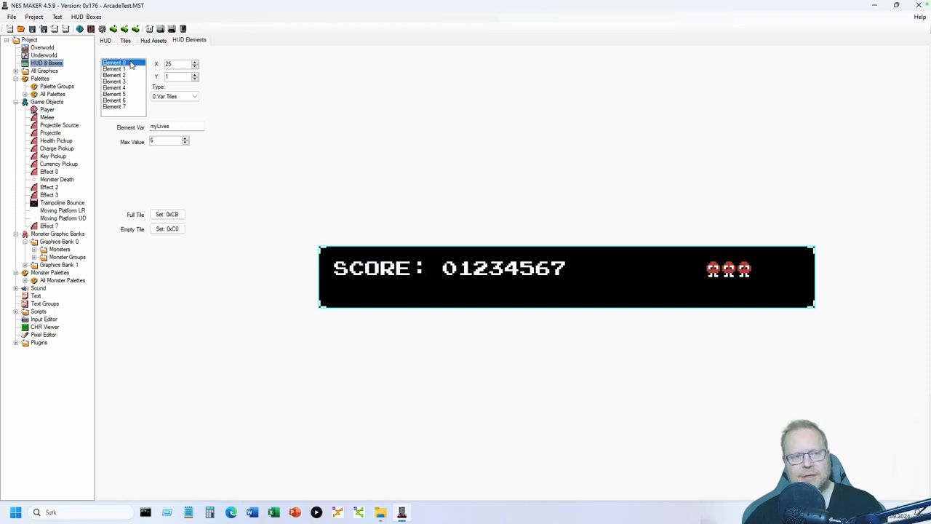
left_click(181, 96)
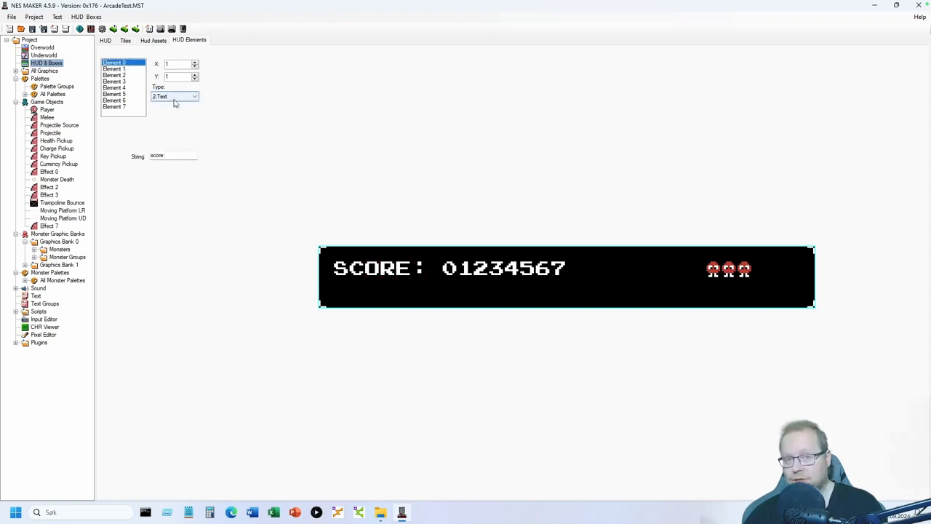
left_click(123, 69)
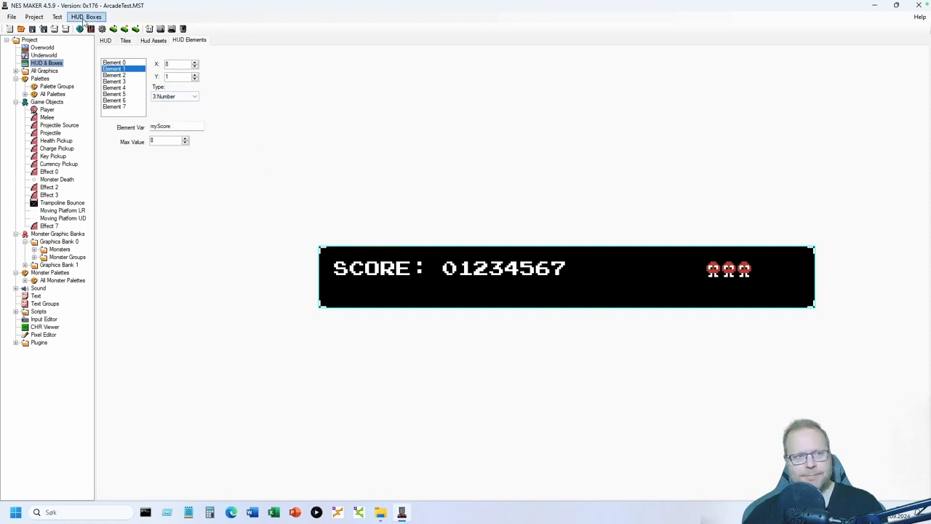
left_click(102, 29)
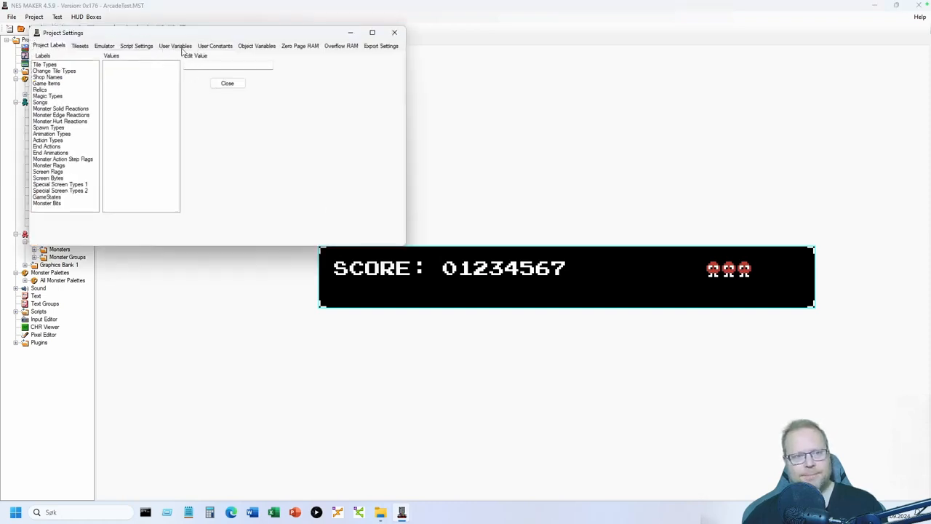
left_click(182, 46)
left_click(84, 124)
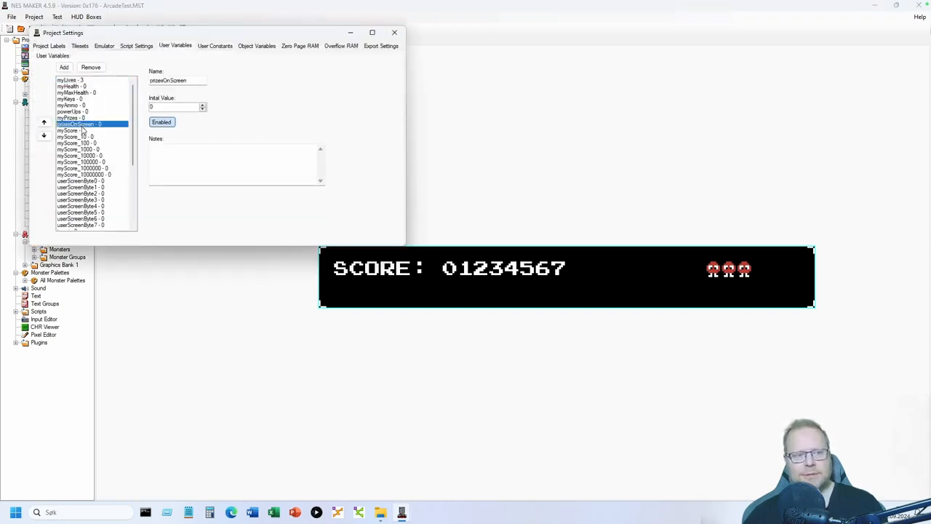
left_click(84, 131)
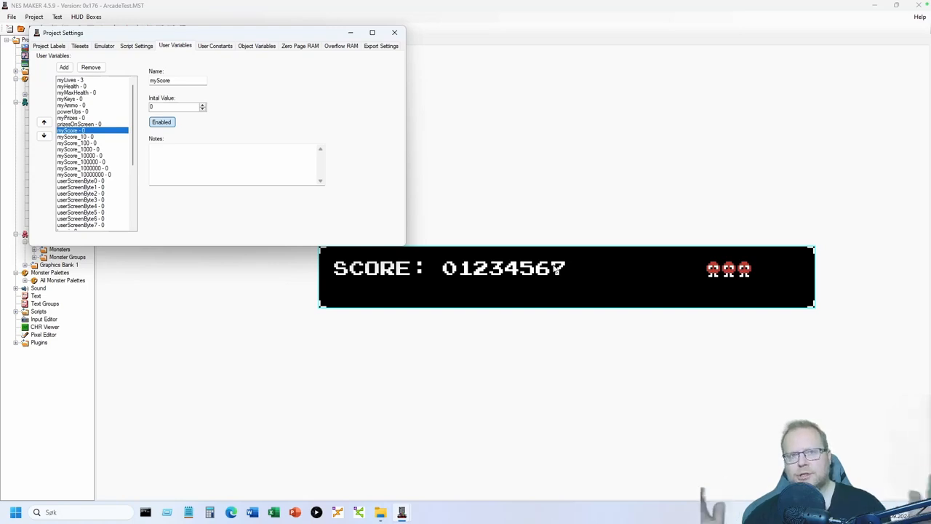
left_click(87, 138)
key("Down")
key("Down")
key("Down")
key("Down")
key("Down")
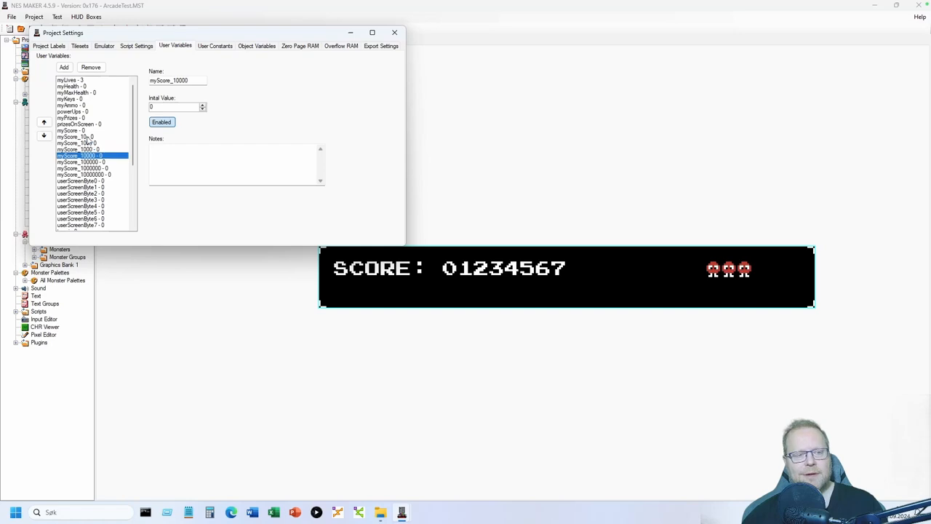
key("Down")
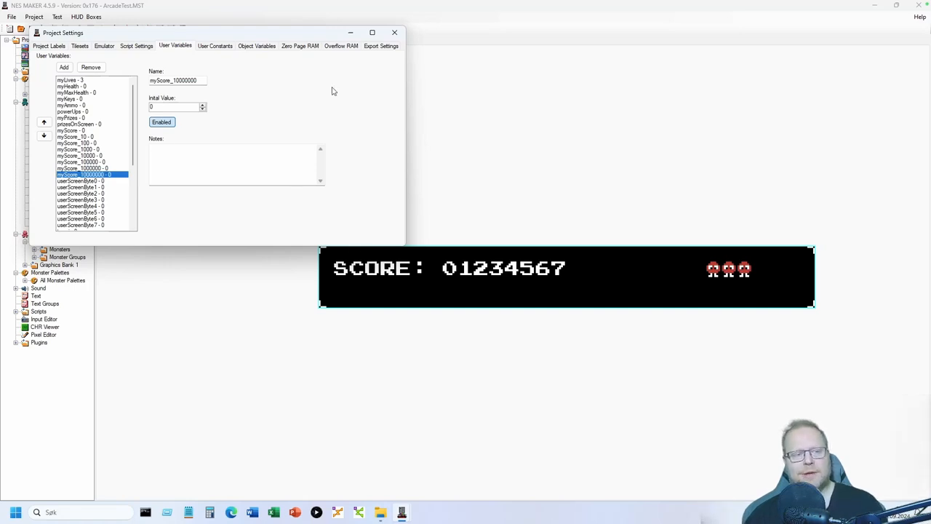
left_click(394, 32)
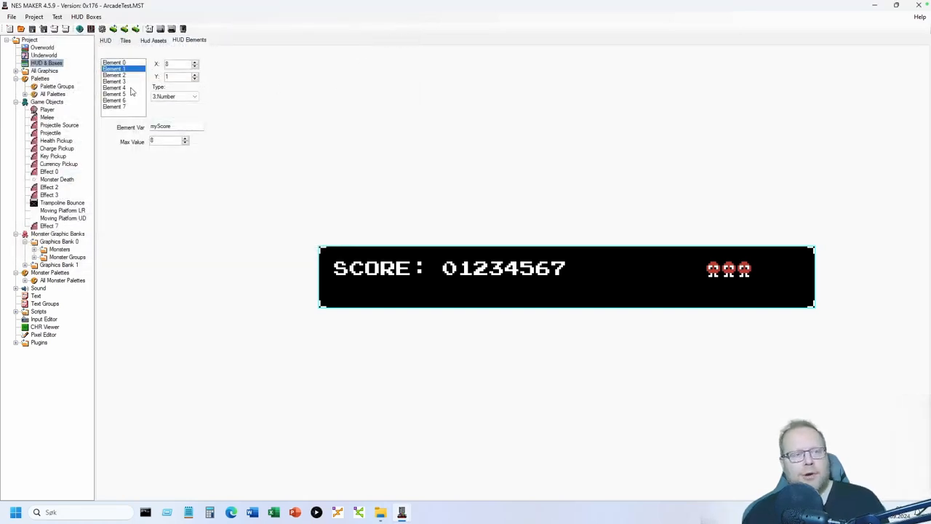
left_click(53, 49)
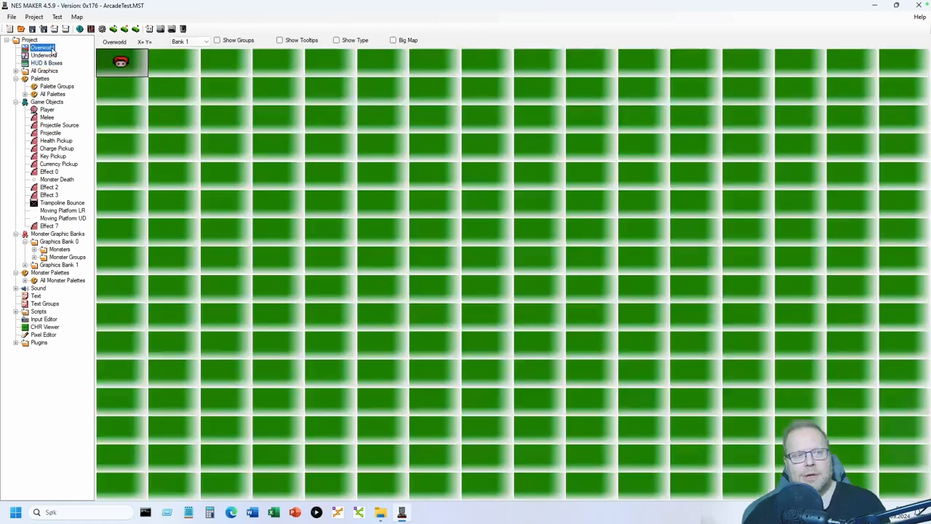
- Paint brick walls around the first overworld screen and an orange ledge row along the floor
double_click(121, 63)
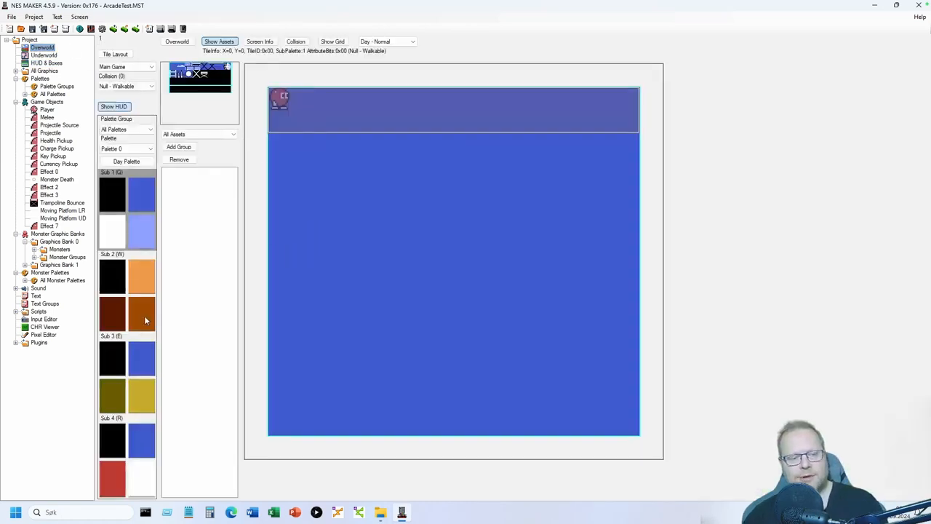
left_click(144, 316)
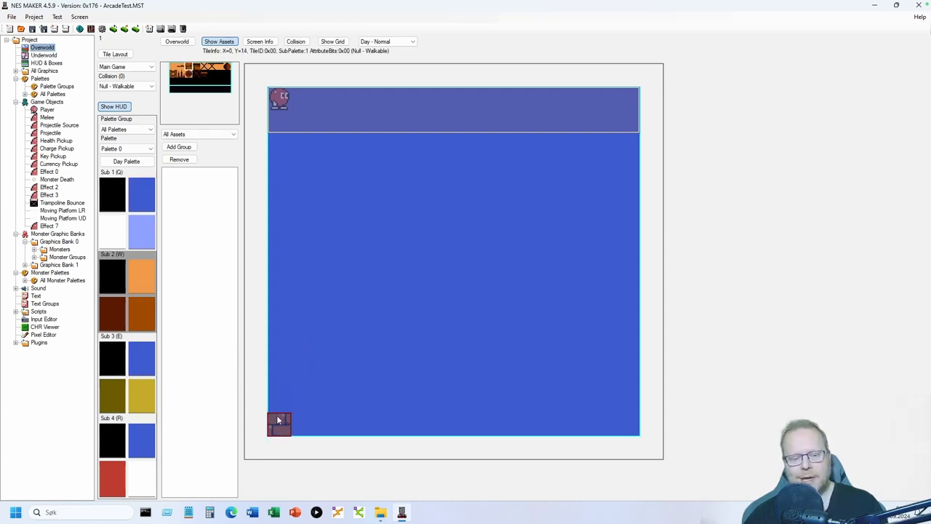
mouse_move(277, 420)
left_mouse_down()
mouse_move(282, 151)
mouse_move(625, 151)
mouse_move(619, 425)
mouse_move(370, 439)
mouse_move(322, 430)
mouse_move(395, 416)
mouse_move(447, 424)
left_mouse_up()
left_click(139, 195)
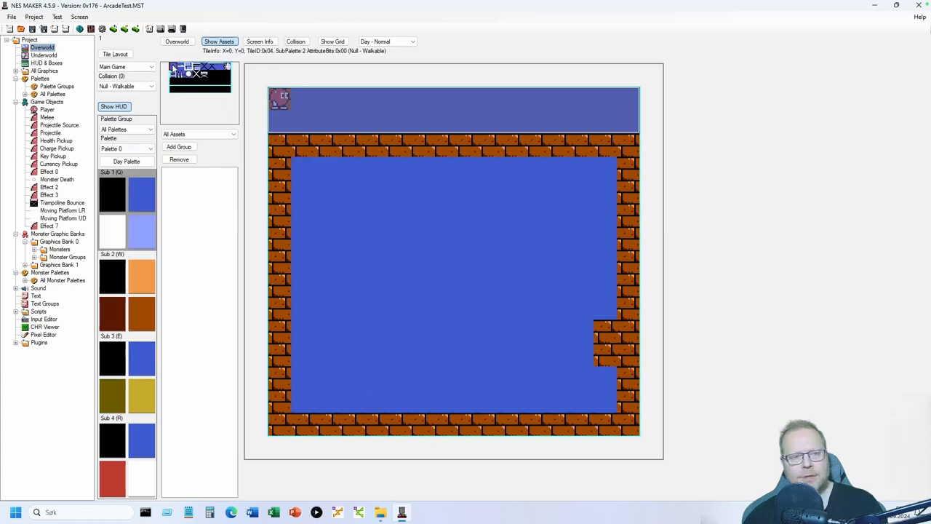
left_click(173, 67)
left_click_drag(608, 333, 608, 355)
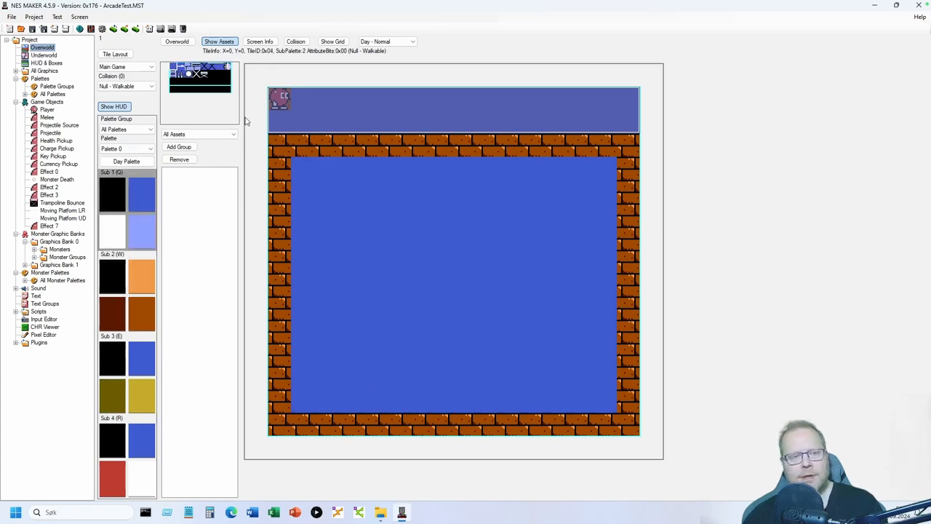
left_click(144, 309)
left_click(197, 66)
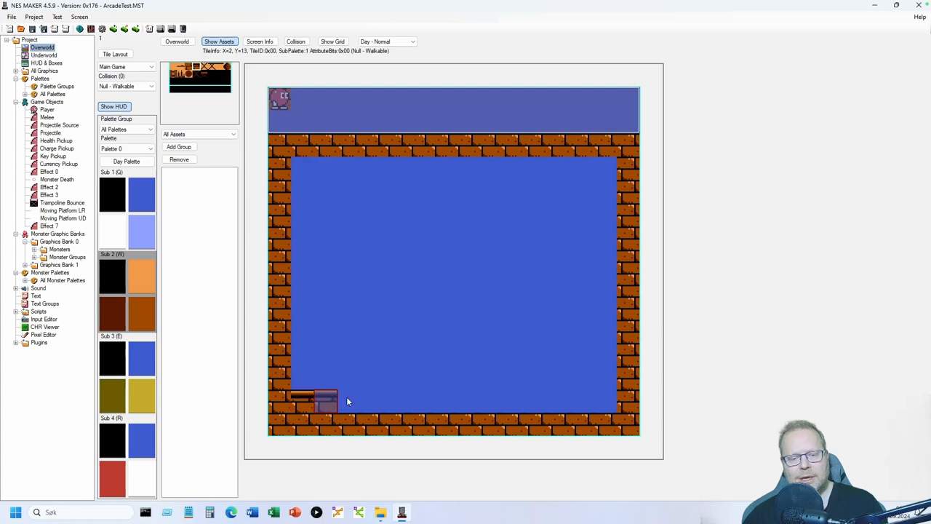
left_click_drag(347, 397, 595, 399)
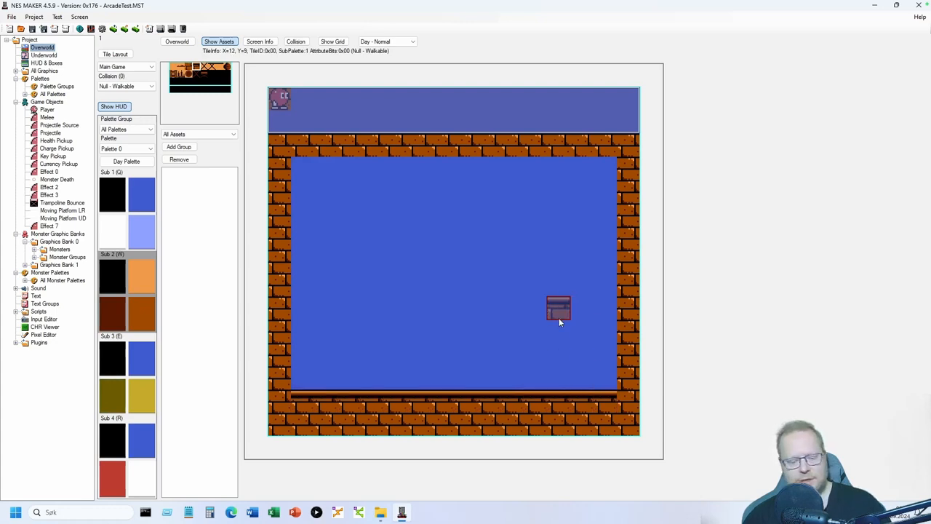
- Mark the floor row and left and right walls with Solid collision
left_click(126, 87)
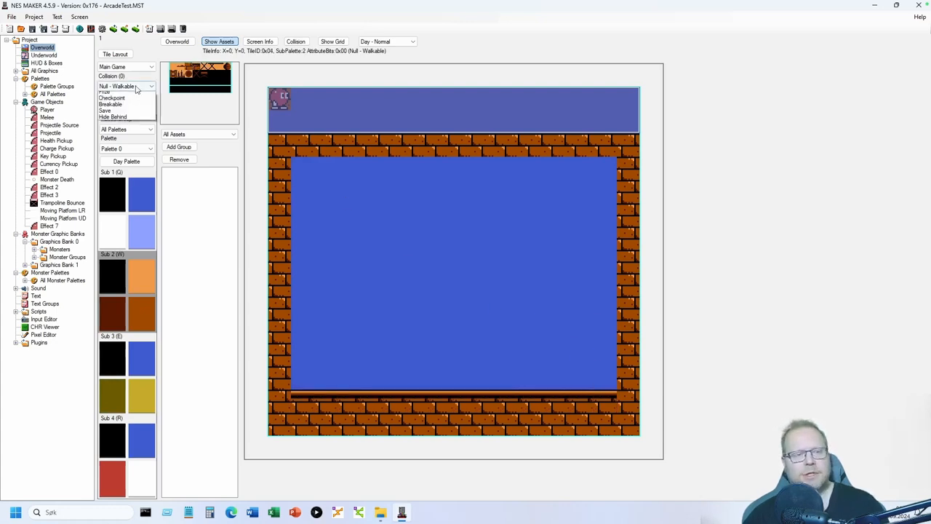
left_click(106, 102)
left_click(296, 41)
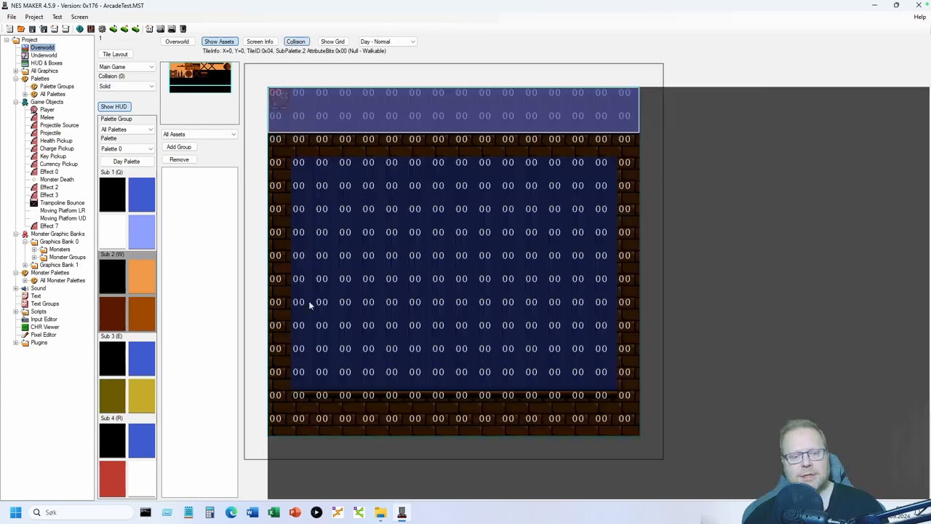
left_click(283, 405)
mouse_move(391, 395)
left_mouse_down()
mouse_move(619, 396)
mouse_move(621, 163)
mouse_move(575, 144)
mouse_move(466, 143)
left_mouse_up()
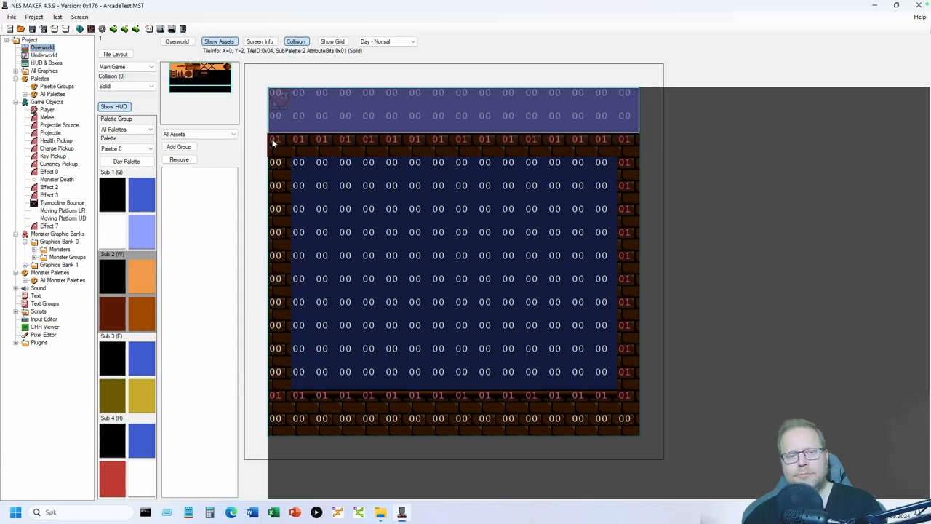
left_click_drag(272, 143, 274, 372)
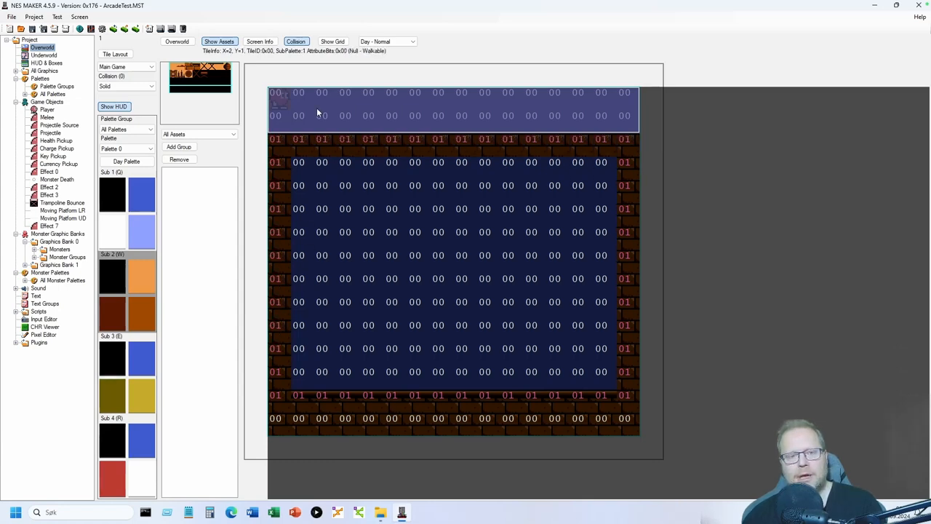
left_click(293, 42)
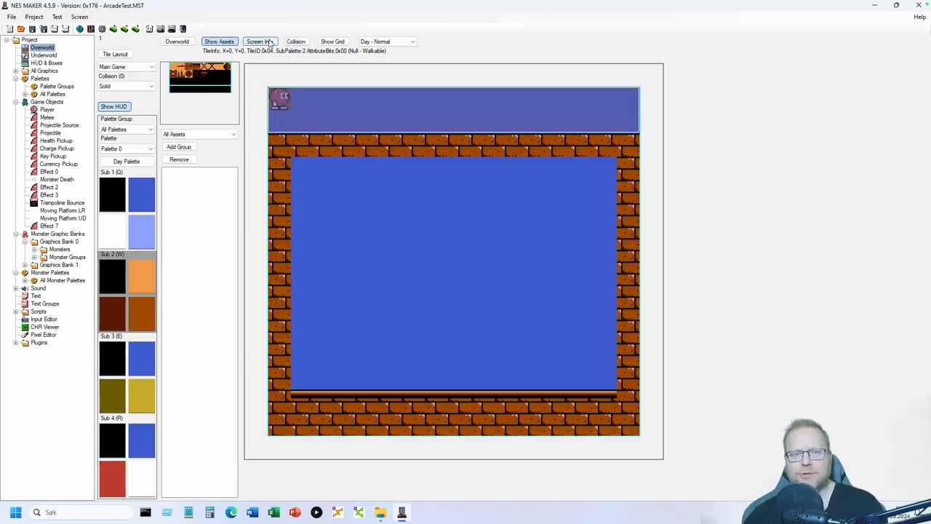
- Set Day Monsters to Monsters1 with Sub 2 ItemPal, Sub 3 MonPal1, Sub 4 MonPal2
left_click(269, 42)
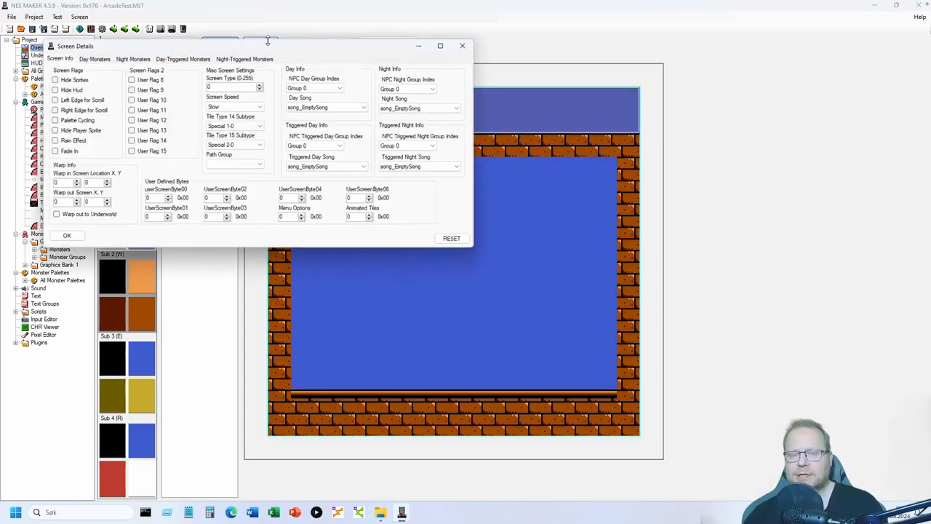
left_click_drag(245, 46, 387, 146)
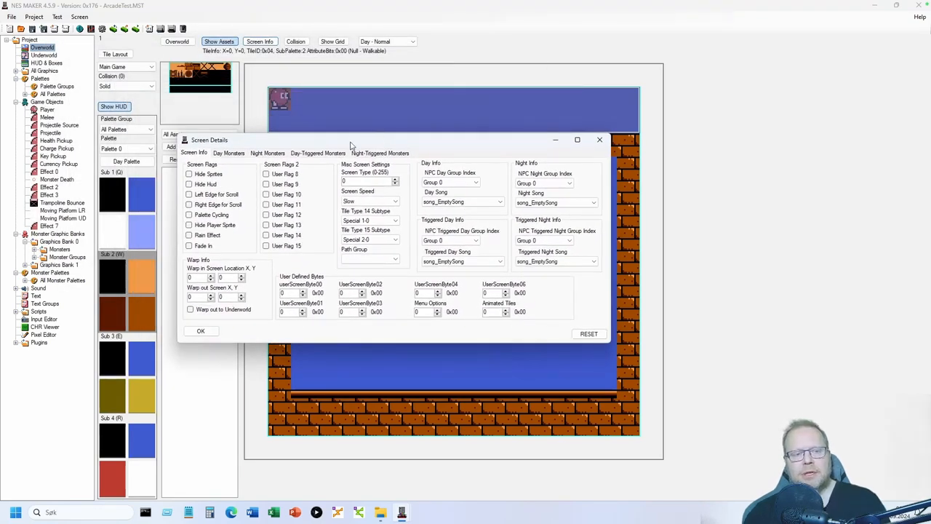
left_click(230, 154)
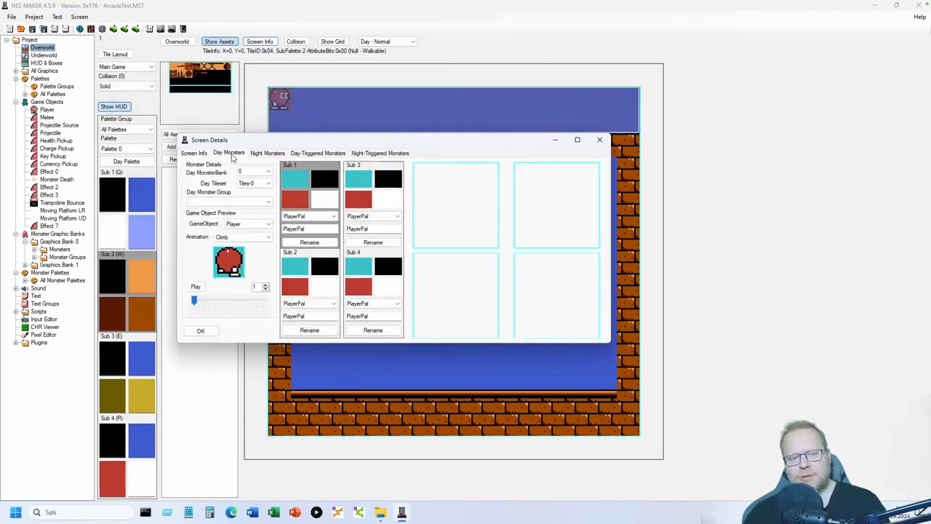
left_click(233, 203)
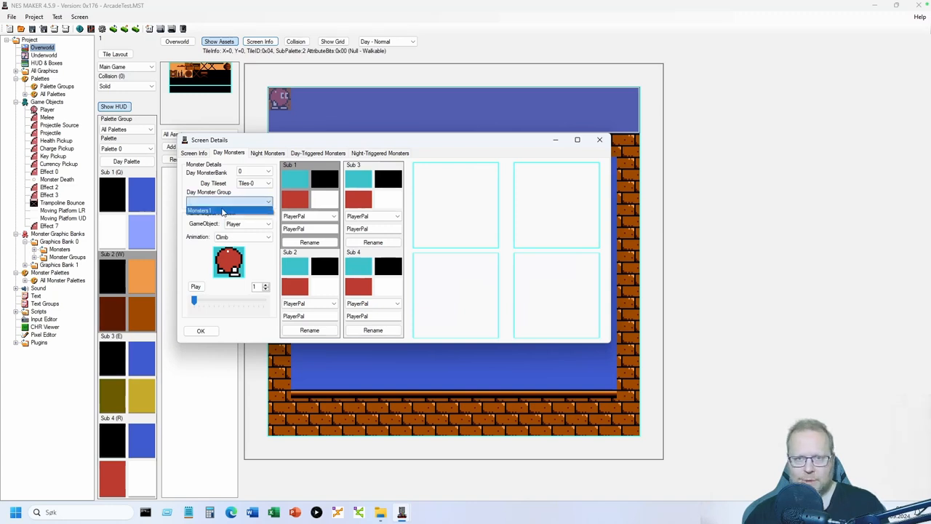
left_click(223, 211)
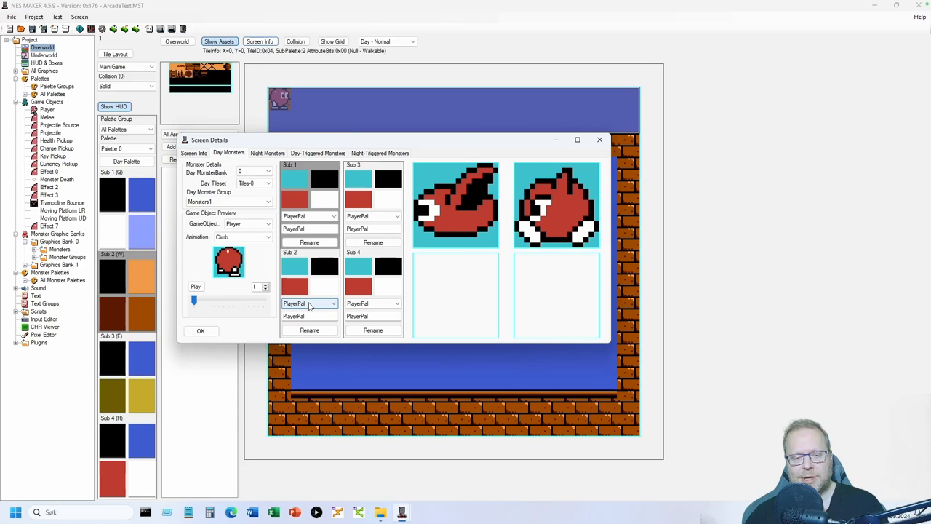
left_click(308, 306)
left_click(304, 316)
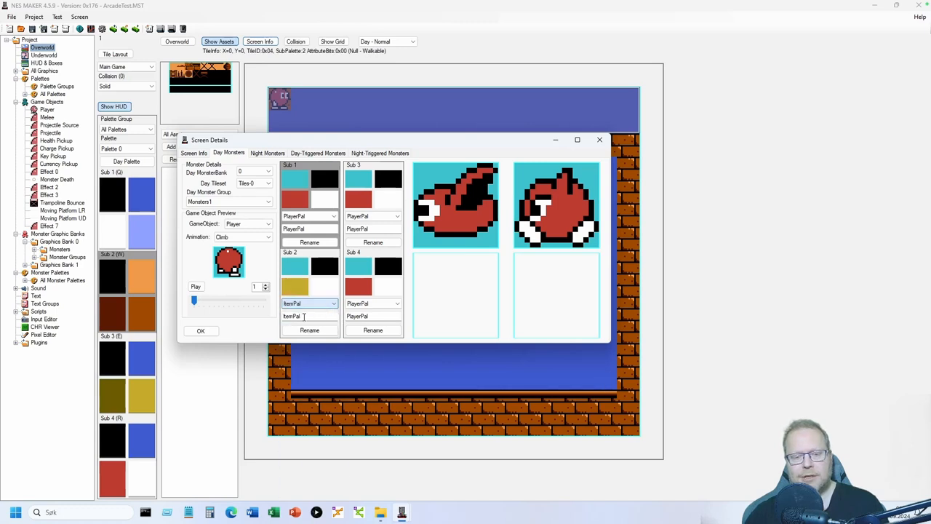
left_click(376, 216)
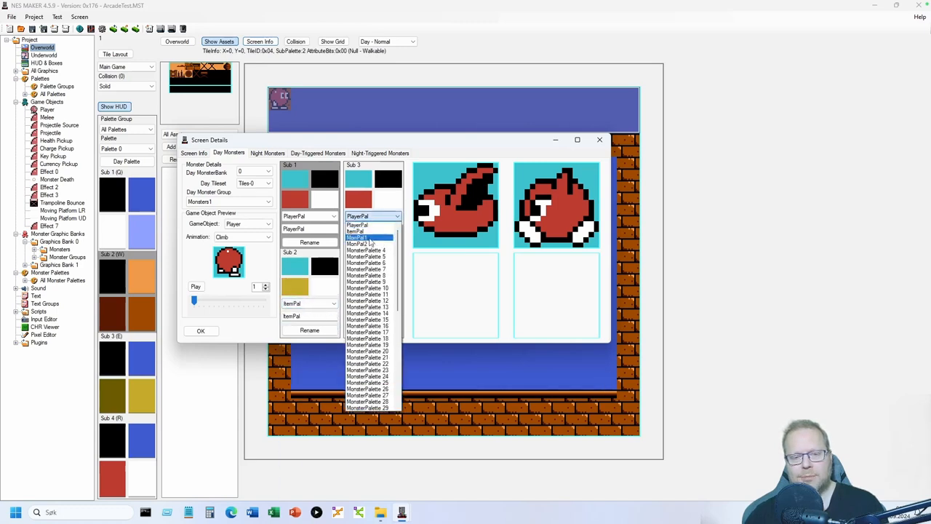
left_click(369, 238)
left_click(377, 303)
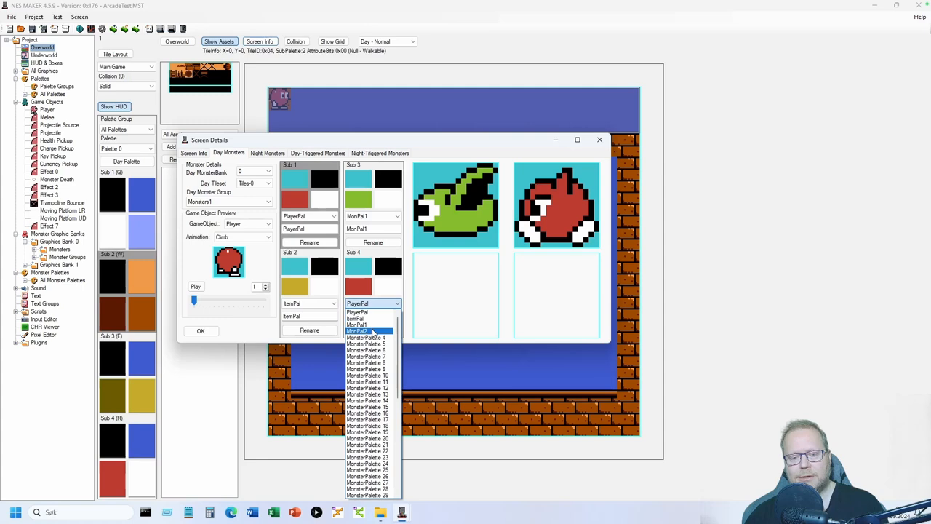
left_click(371, 331)
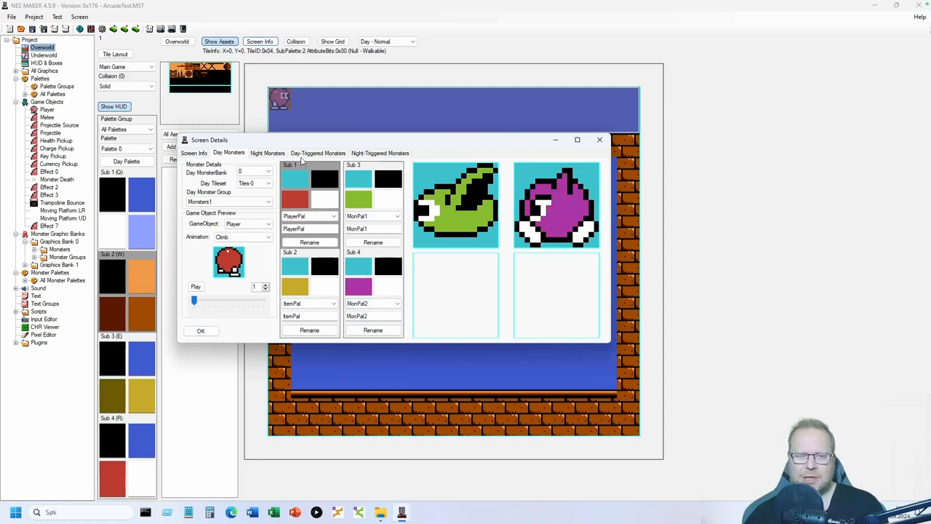
- Give Day-Triggered Monsters the same Monsters1 group with ItemPal, MonPal1 and MonPal2 subpalettes
left_click(309, 153)
left_click(238, 201)
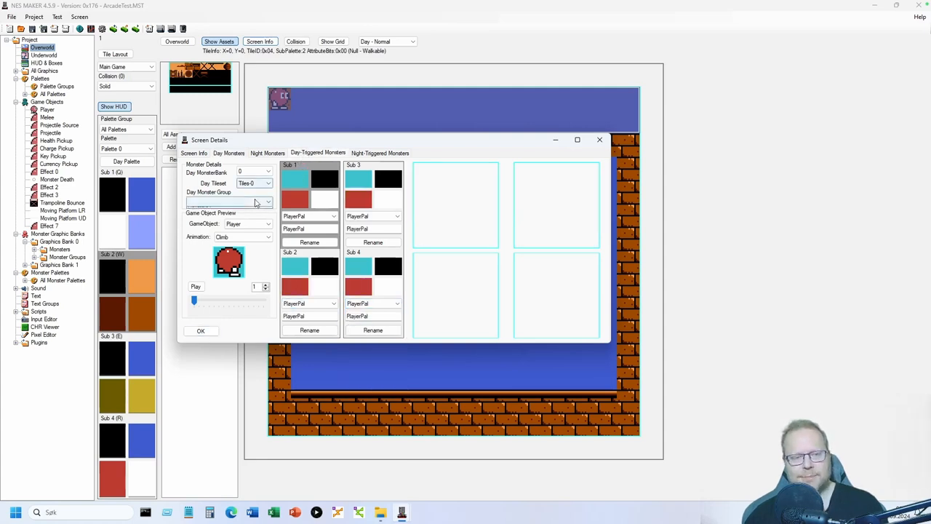
left_click(238, 211)
left_click(309, 304)
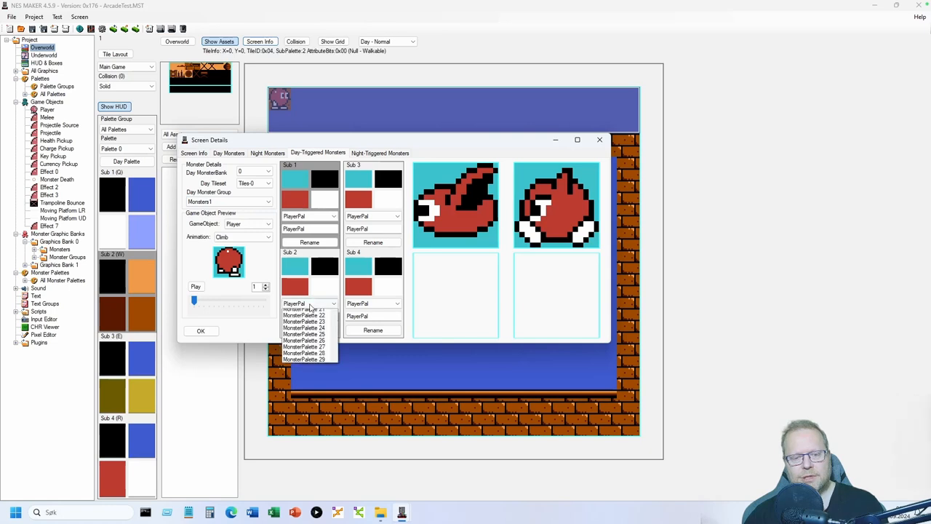
left_click(304, 319)
left_click(380, 217)
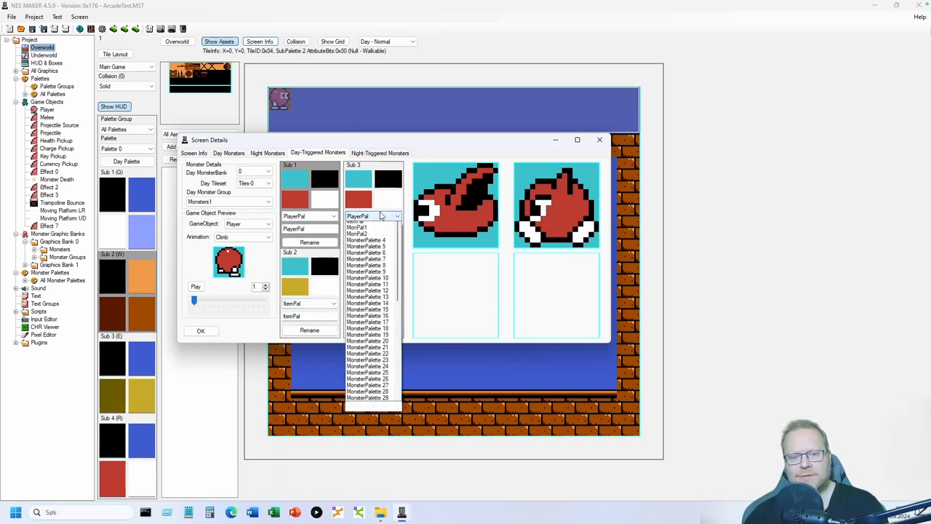
left_click(375, 239)
left_click(378, 303)
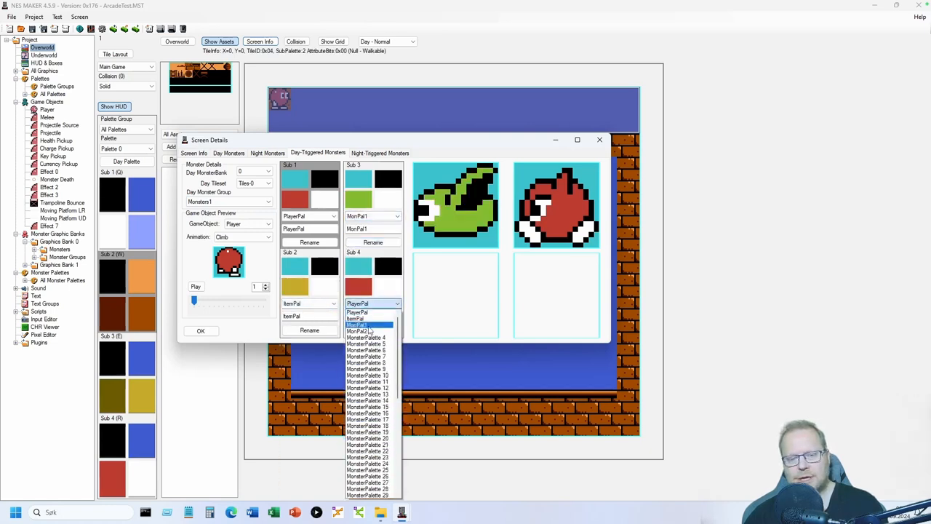
left_click(368, 332)
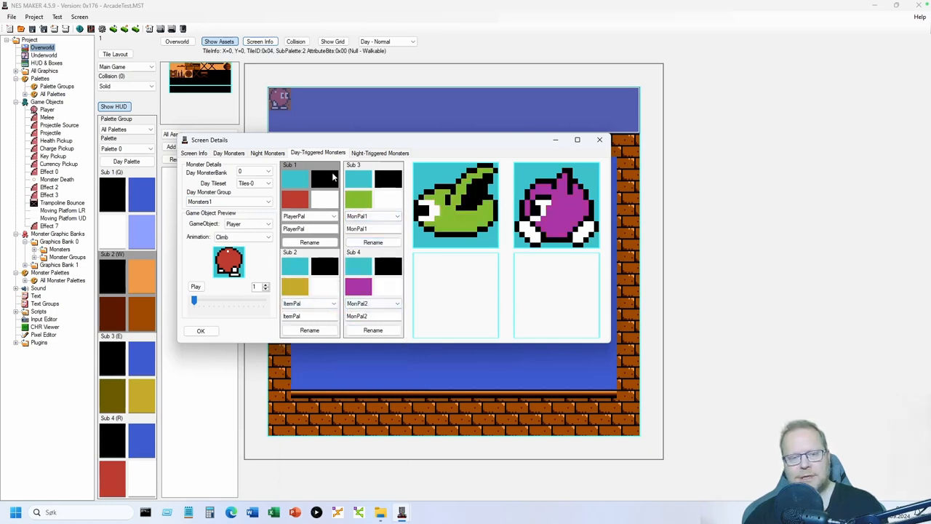
left_click(237, 156)
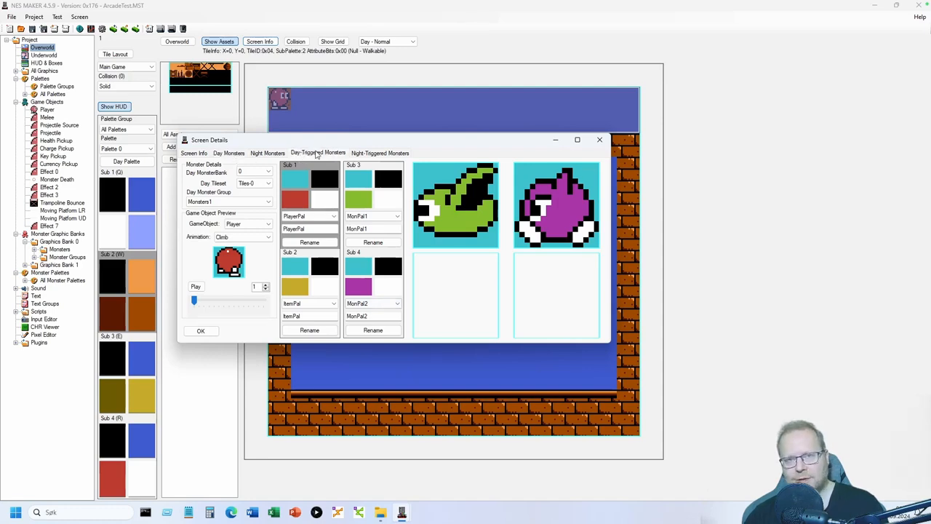
- Place the player's start on a lower-left floor tile and leave the screen editor for Scripts
left_click(205, 330)
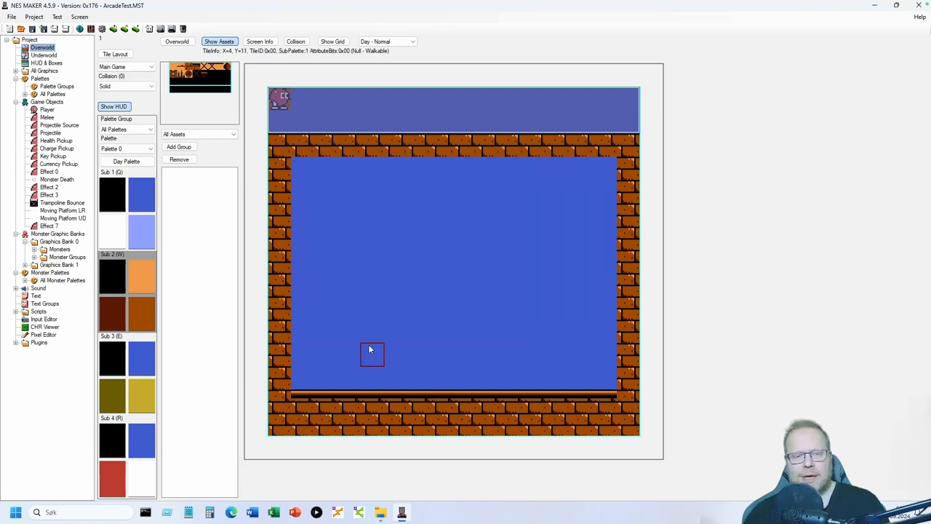
right_click(346, 378)
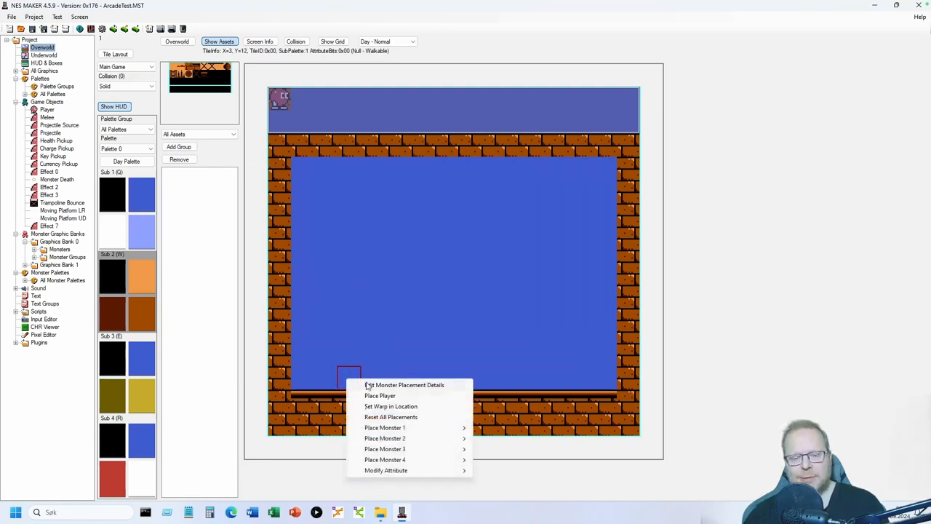
left_click(378, 396)
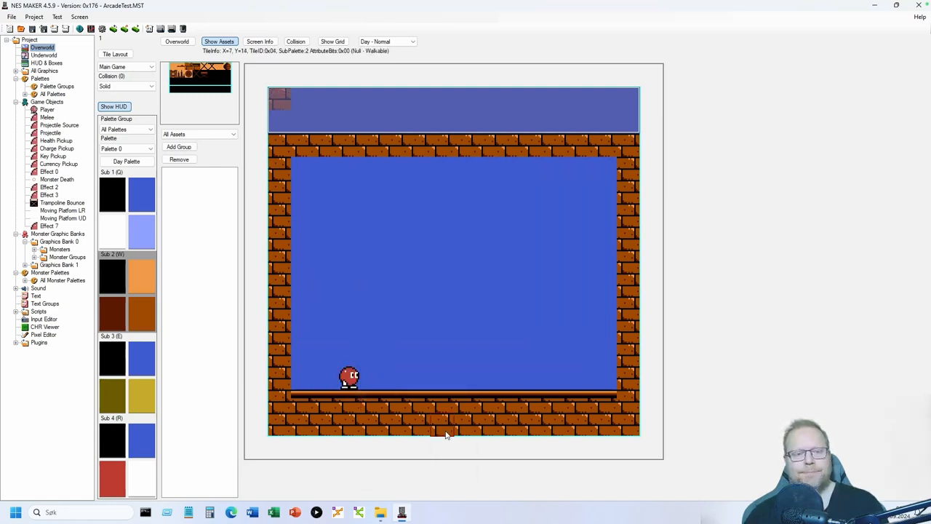
left_click(148, 192)
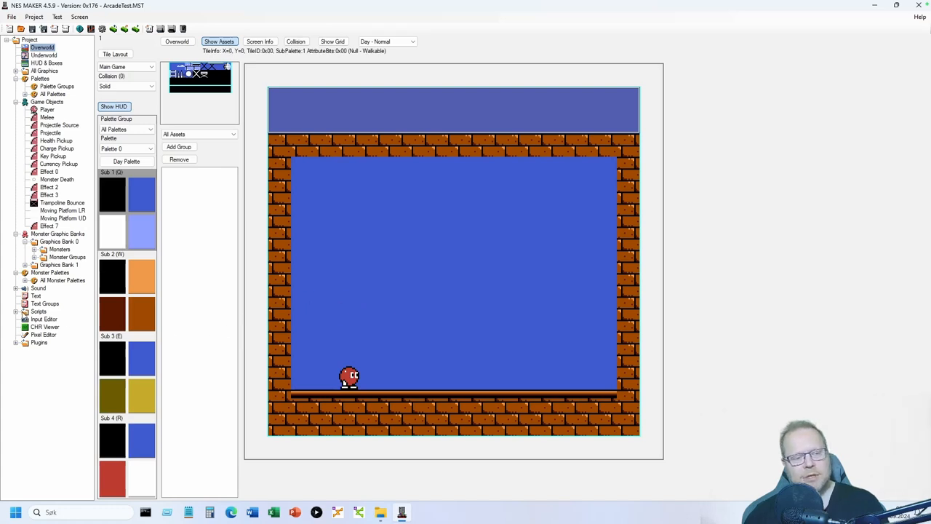
left_click(39, 313)
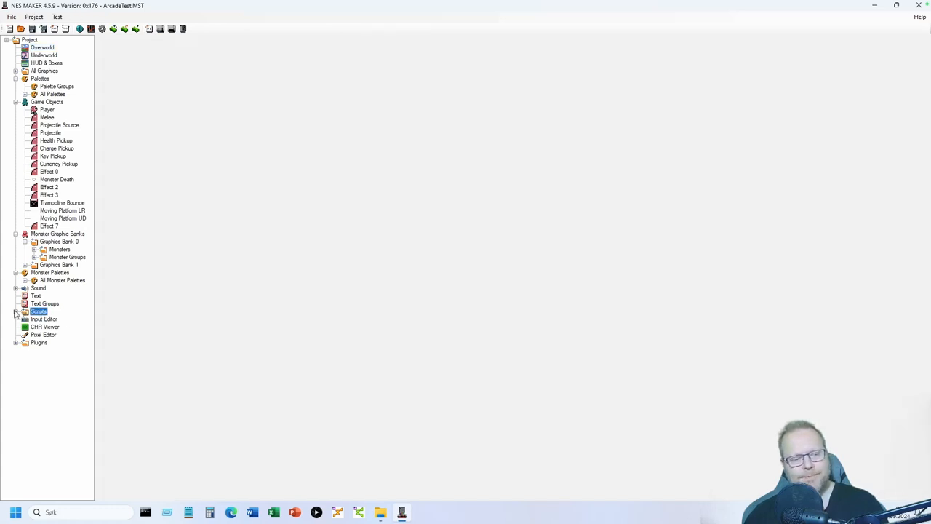
- Browse Input Scripts to BASE_4_5_BBI\Game\MOD_ArcadePlatformerBase\Inputs to list its .asm files
left_click(16, 312)
left_click(50, 319)
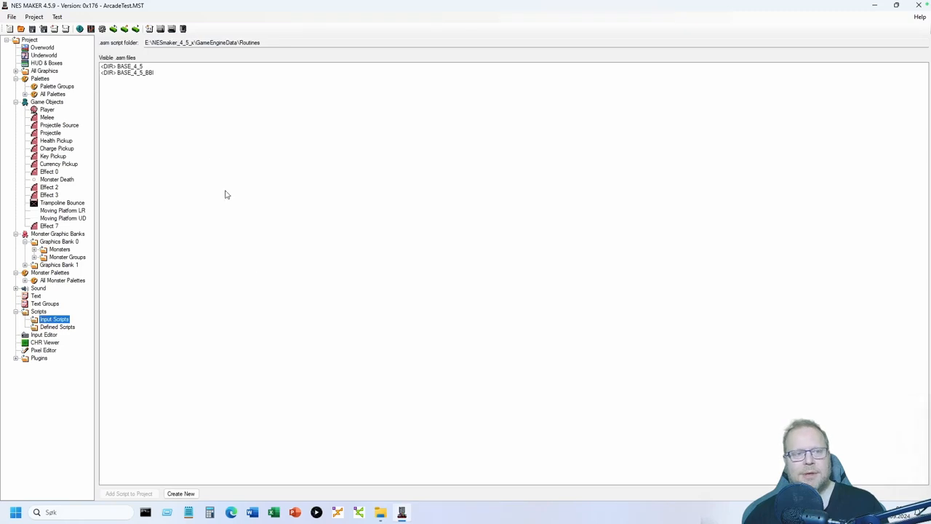
left_click(134, 74)
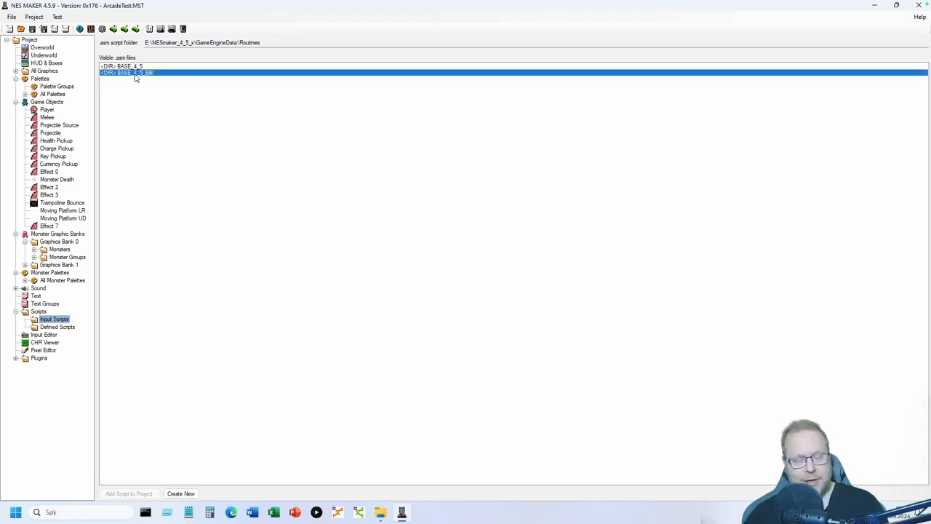
double_click(134, 74)
double_click(123, 73)
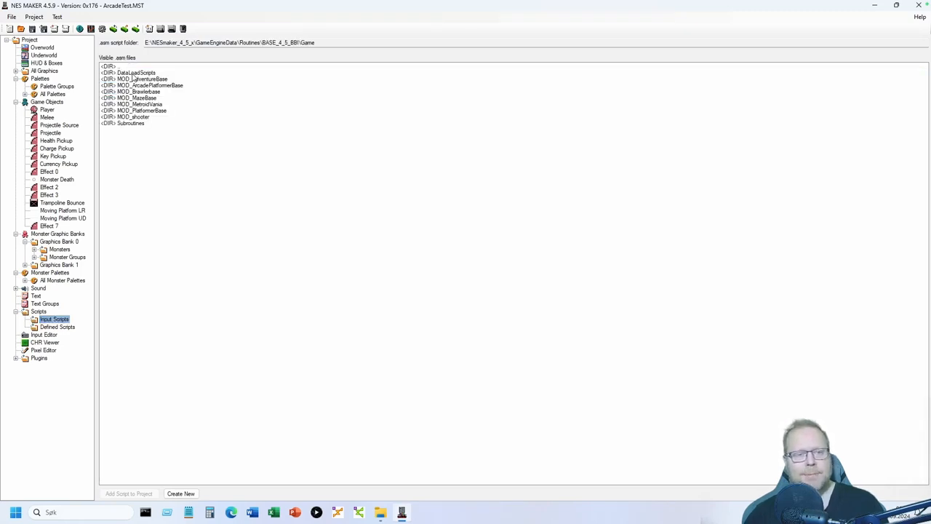
left_click(161, 87)
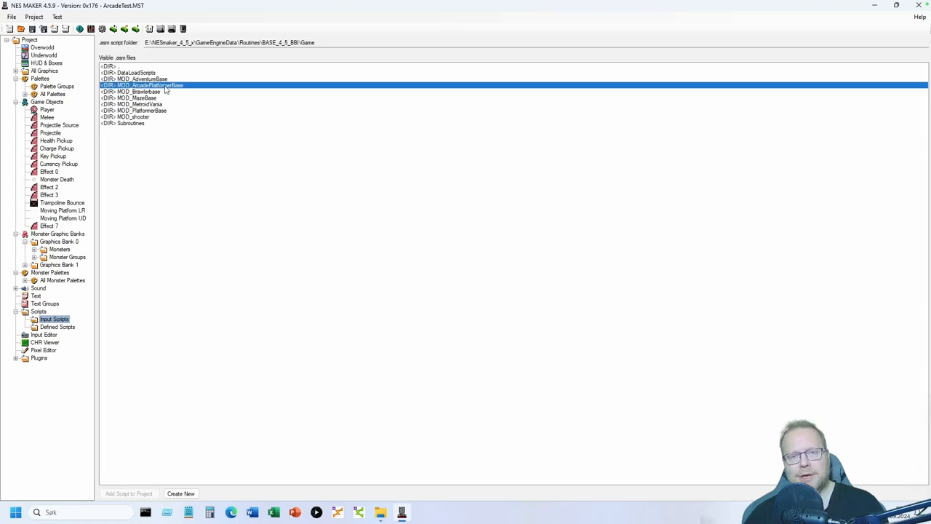
double_click(166, 86)
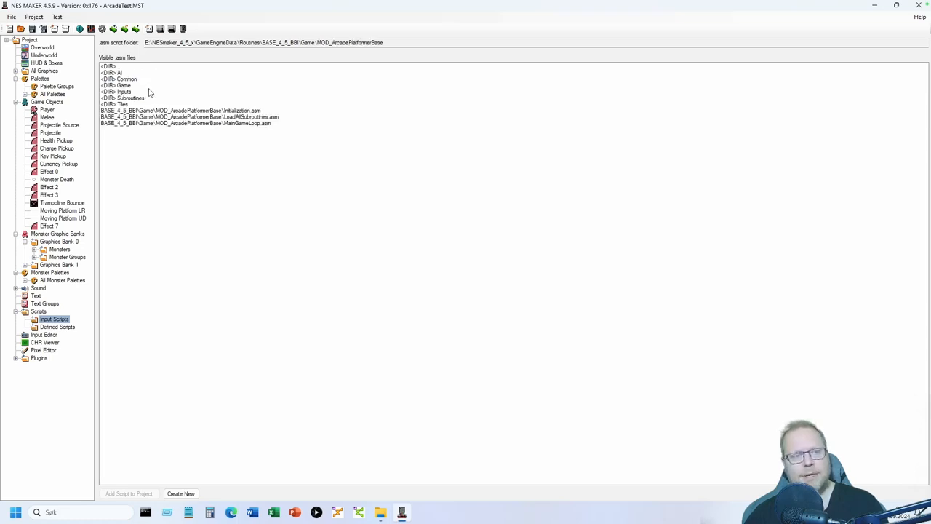
left_click(138, 92)
double_click(138, 92)
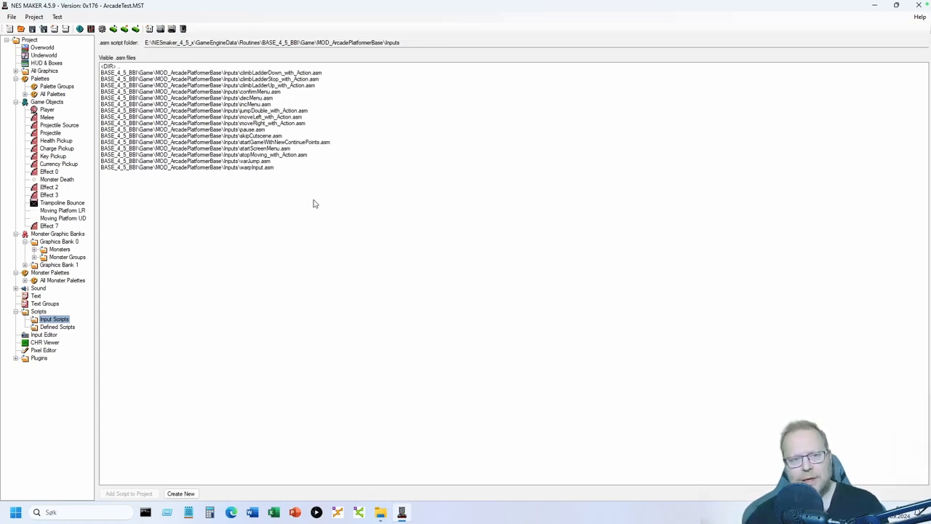
- Add moveLeft_with_Action.asm and moveRight_with_Action.asm to the project's input scripts
left_click(261, 117)
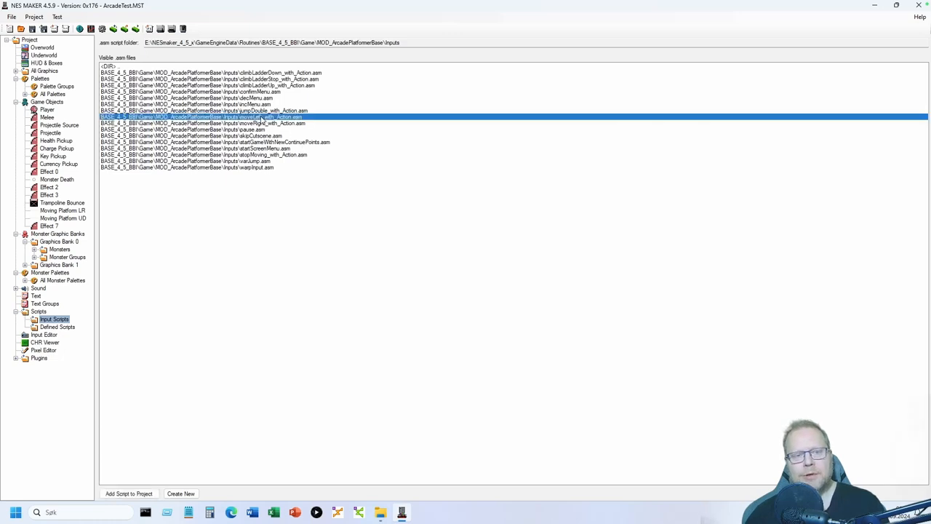
left_click(274, 124)
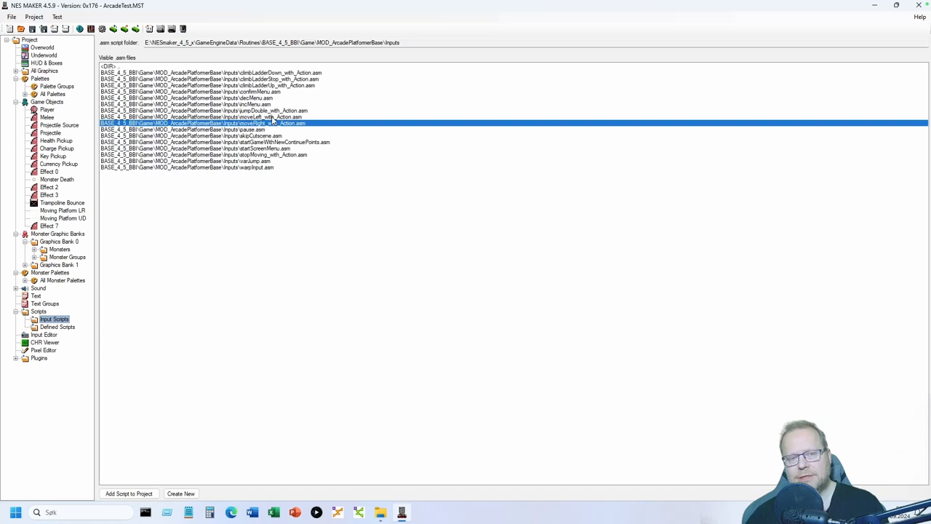
left_click(272, 117)
double_click(272, 118)
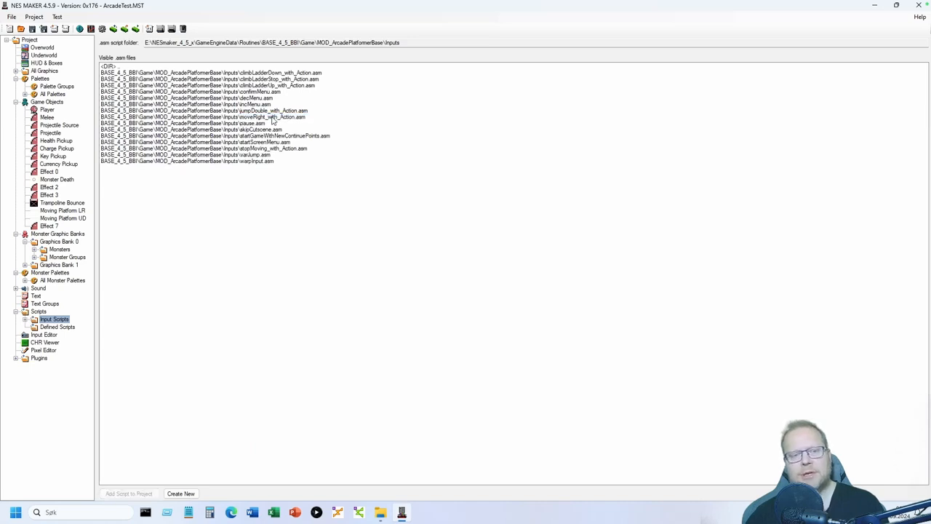
left_click(272, 118)
double_click(277, 120)
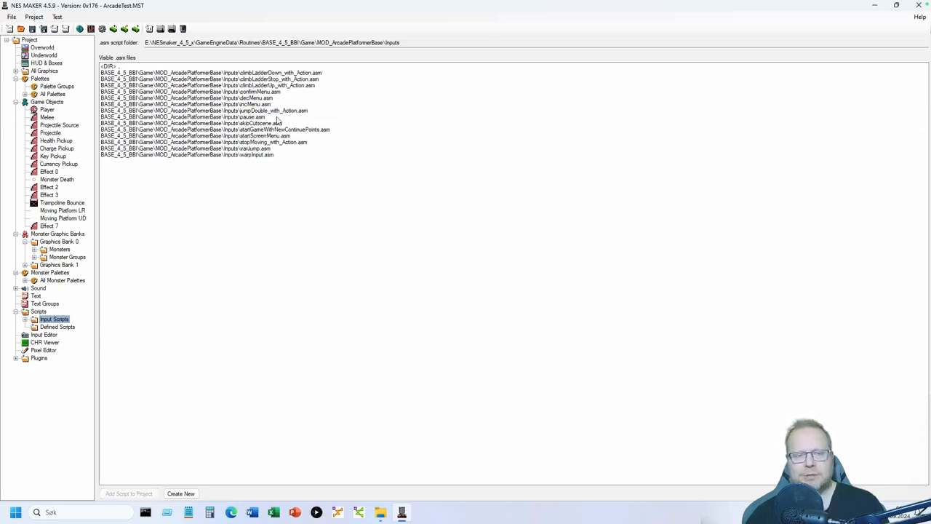
- Add stopMoving_with_Action.asm and jumpDouble_with_Action.asm to the project as well
left_click(277, 144)
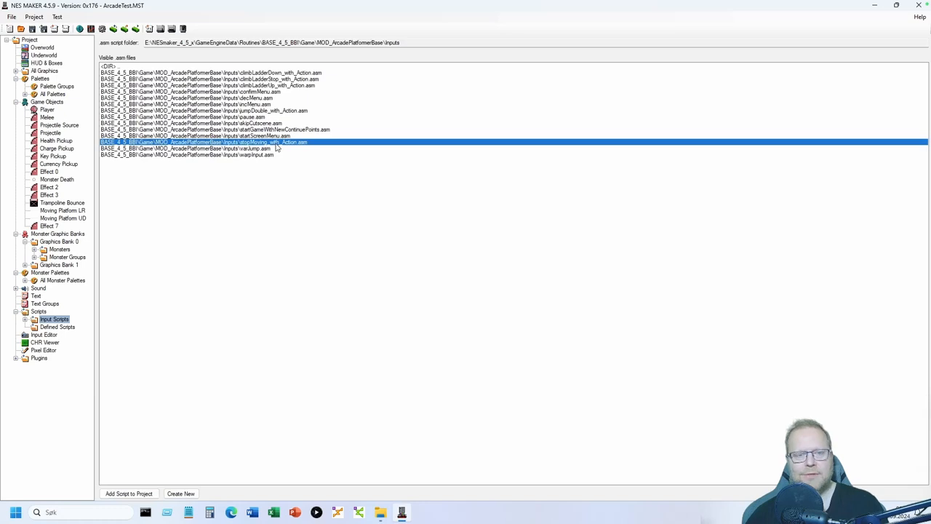
double_click(276, 144)
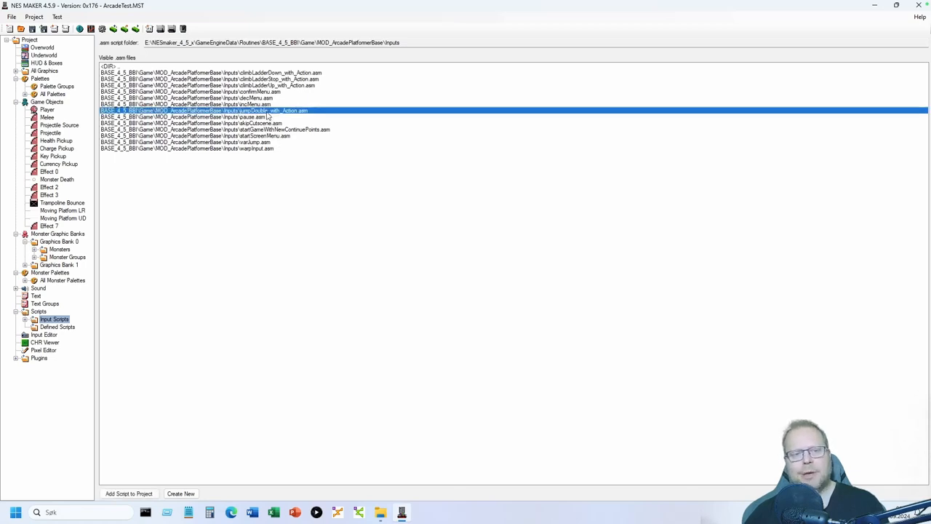
left_click(267, 111)
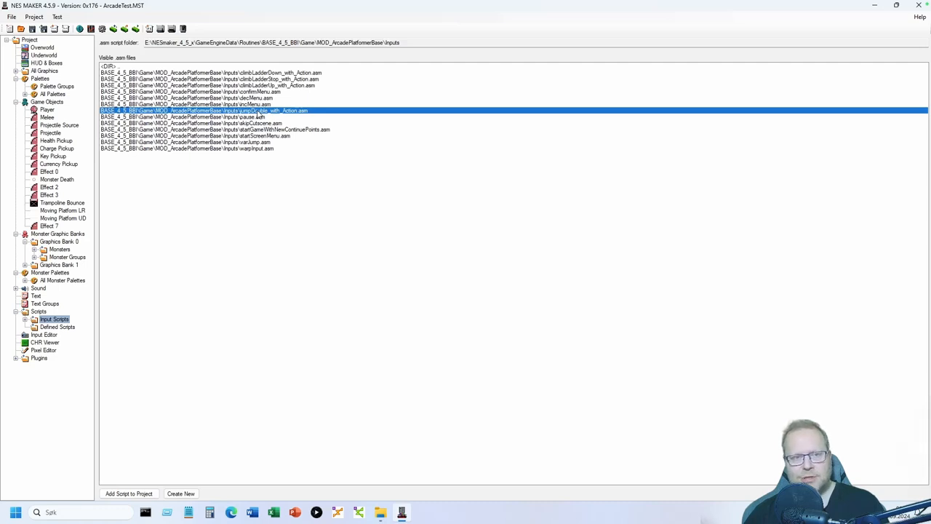
double_click(258, 111)
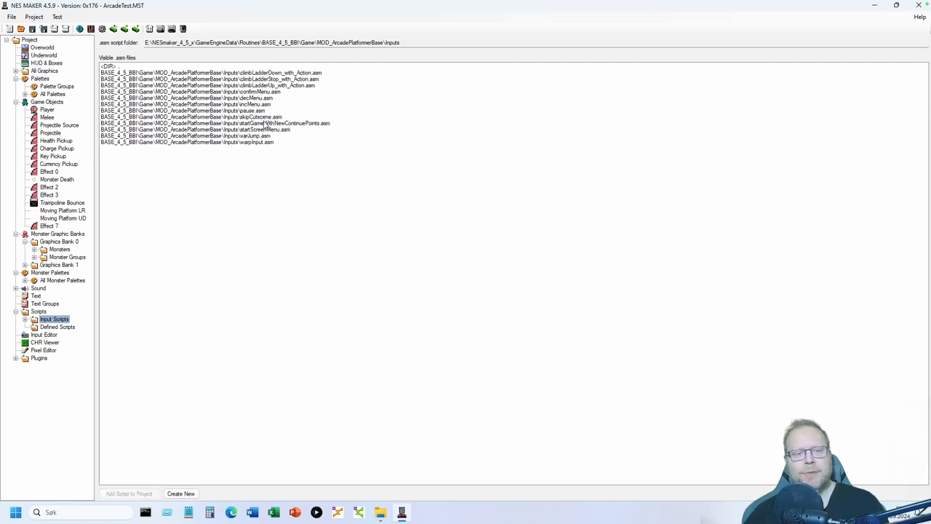
left_click(262, 136)
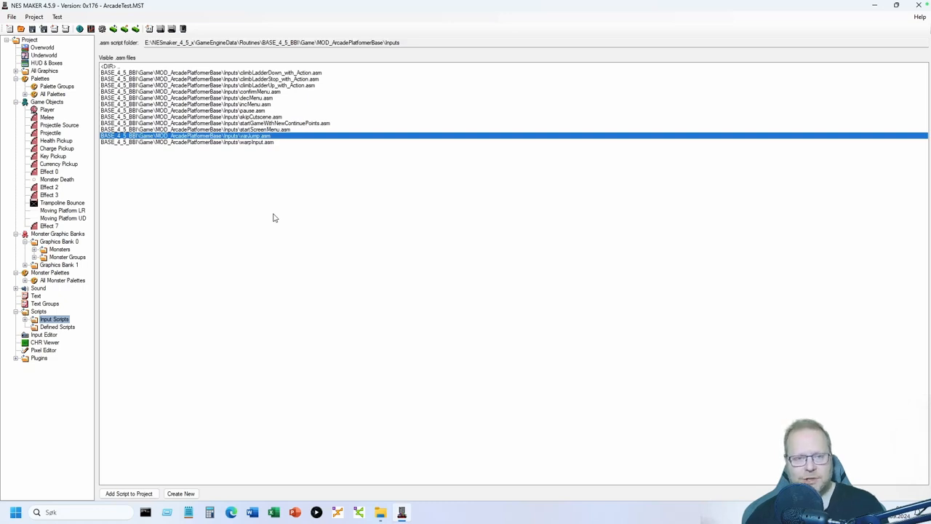
- In the Input Editor, prepare a Main Game binding: hold D-pad right runs moveRight_with_Action.asm
left_click(45, 335)
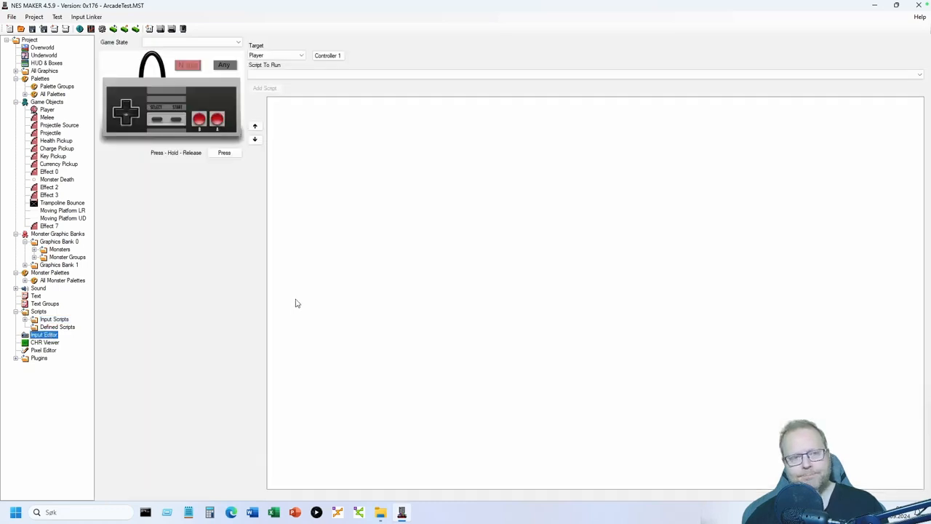
left_click(237, 42)
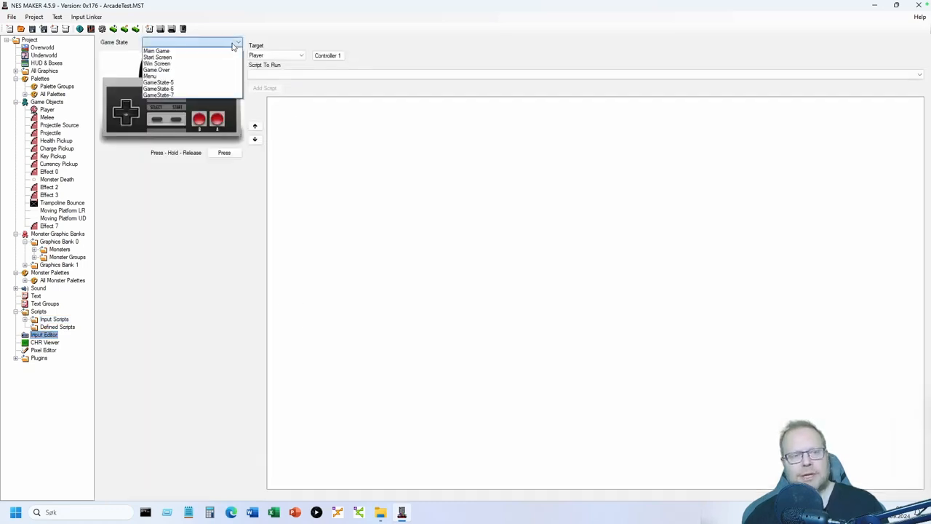
left_click(209, 51)
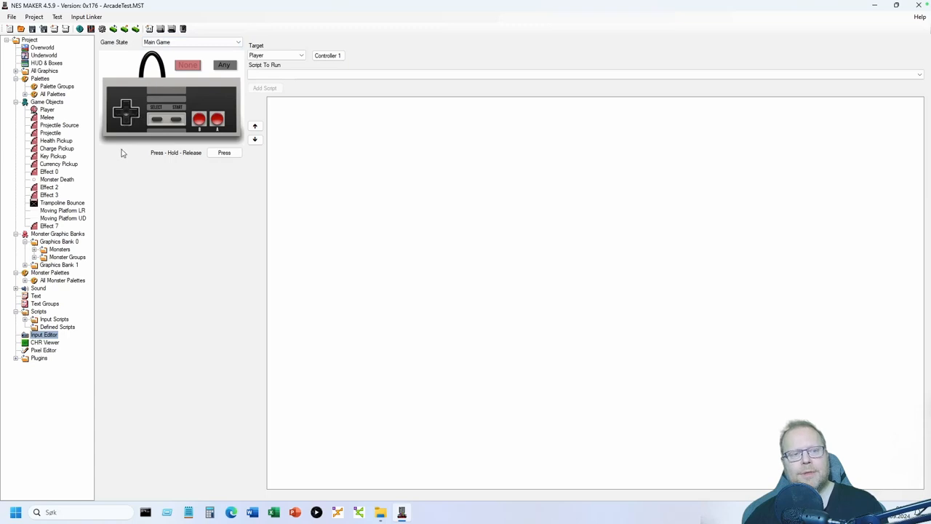
left_click(134, 112)
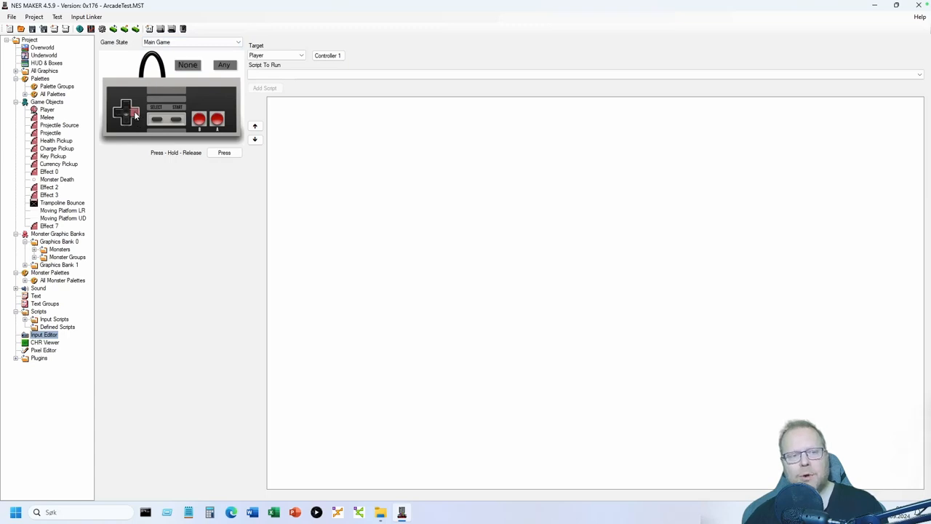
left_click(224, 153)
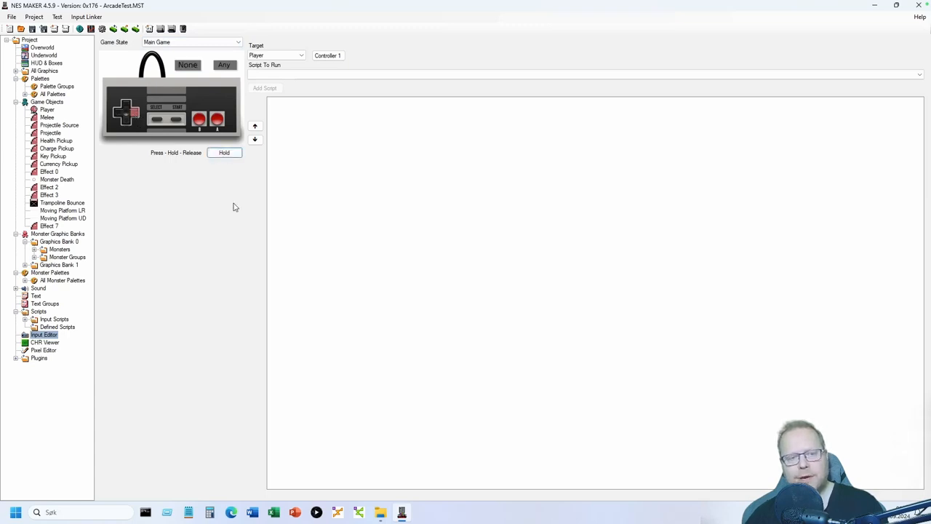
left_click(358, 75)
left_click(386, 89)
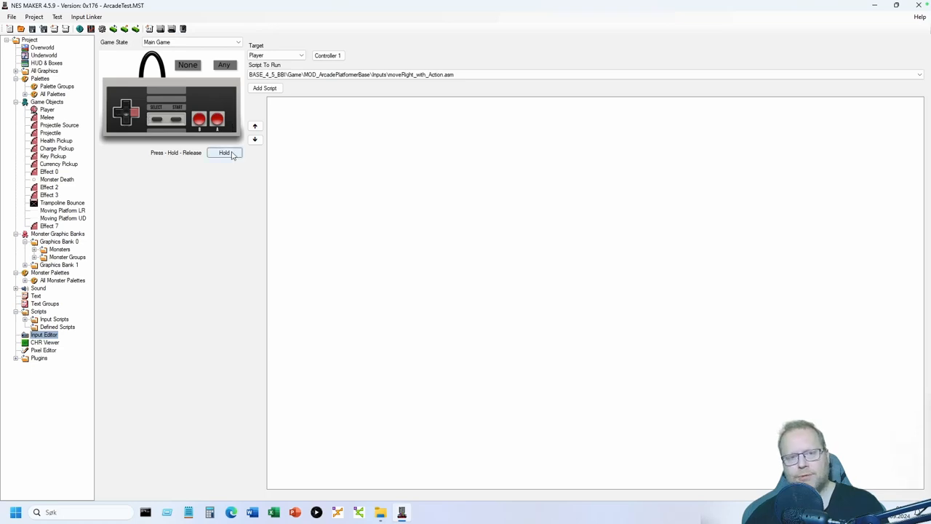
- Add the hold-right moveRight binding and a release-right stopMoving_with_Action.asm binding
left_click(278, 88)
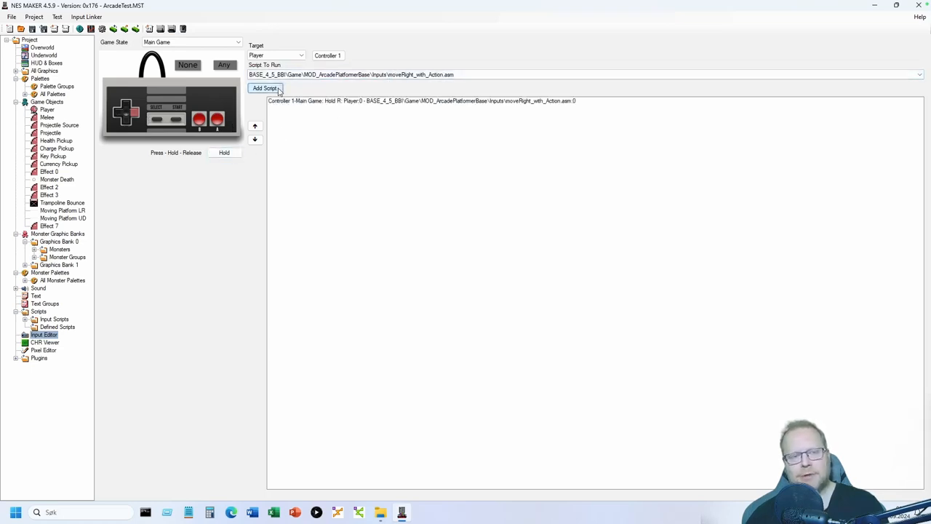
left_click(231, 154)
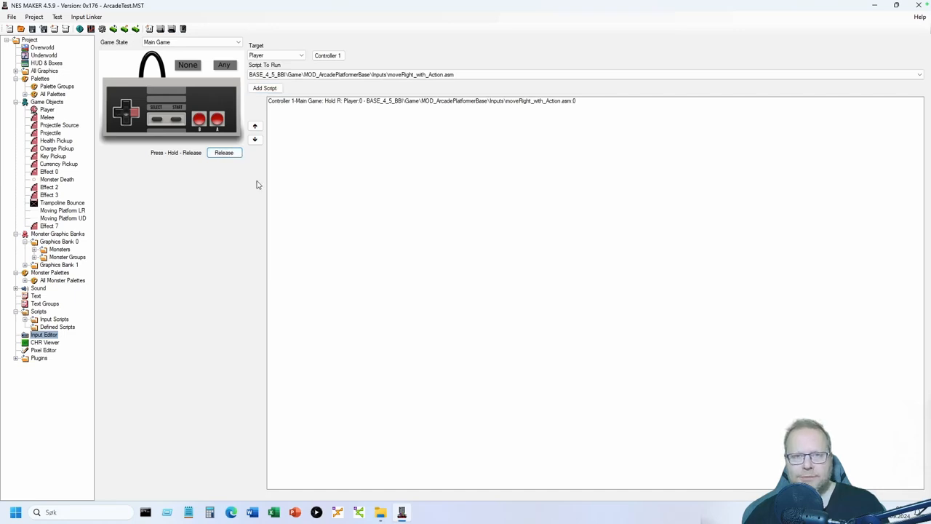
left_click(424, 75)
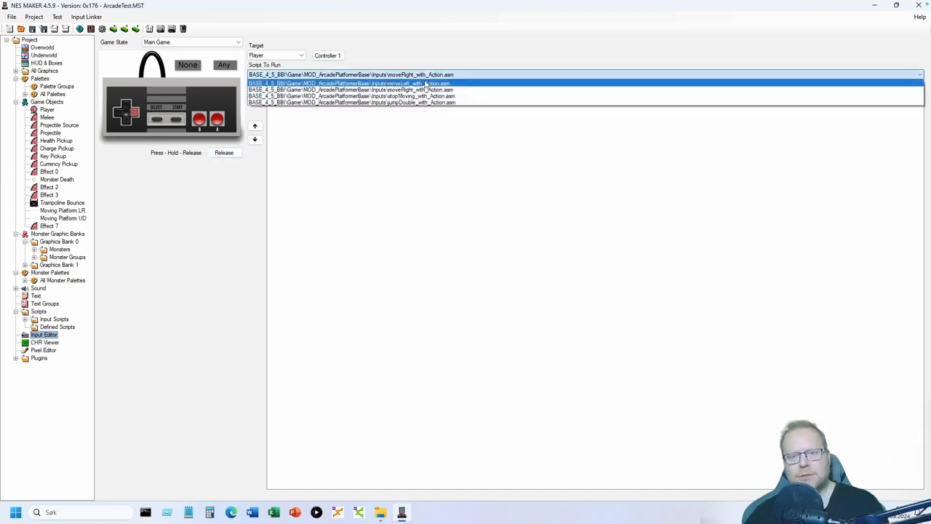
left_click(424, 96)
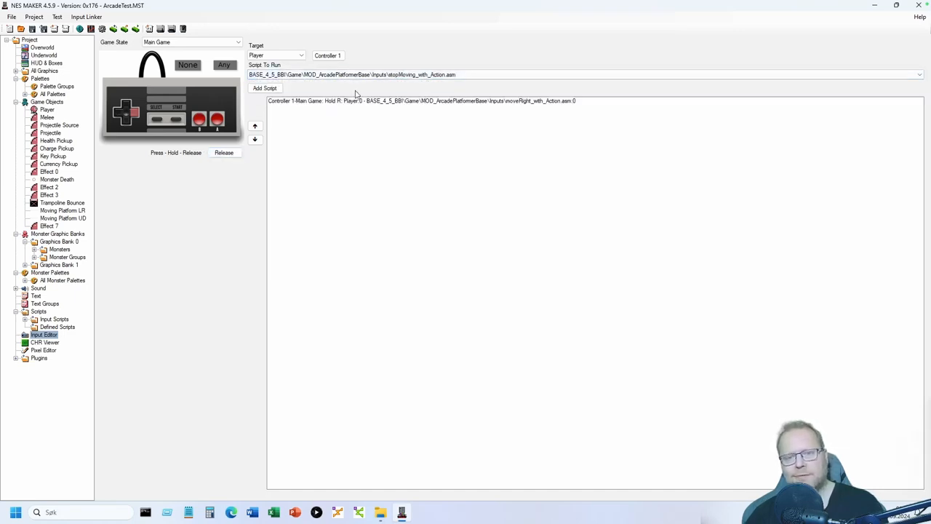
left_click(266, 89)
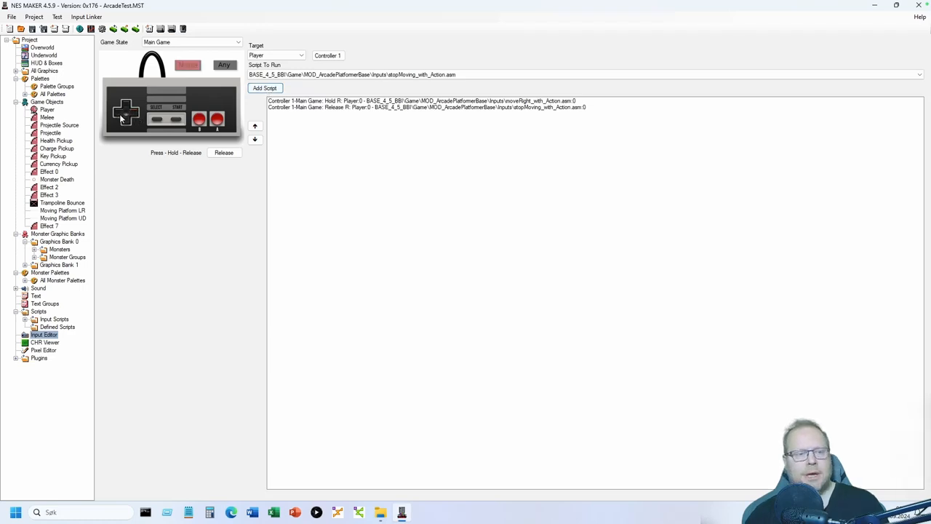
- Add hold-left moveLeft_with_Action.asm and release-left stopMoving_with_Action.asm bindings
left_click(235, 153)
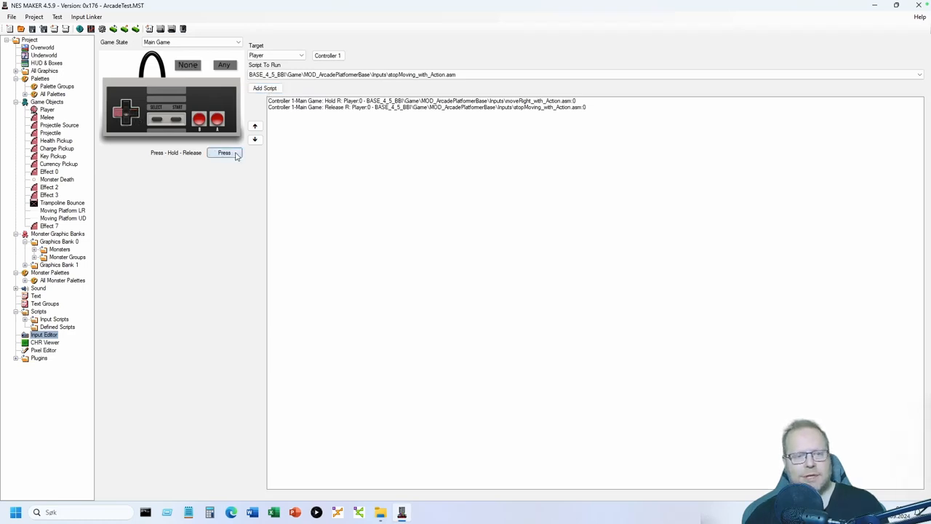
left_click(377, 76)
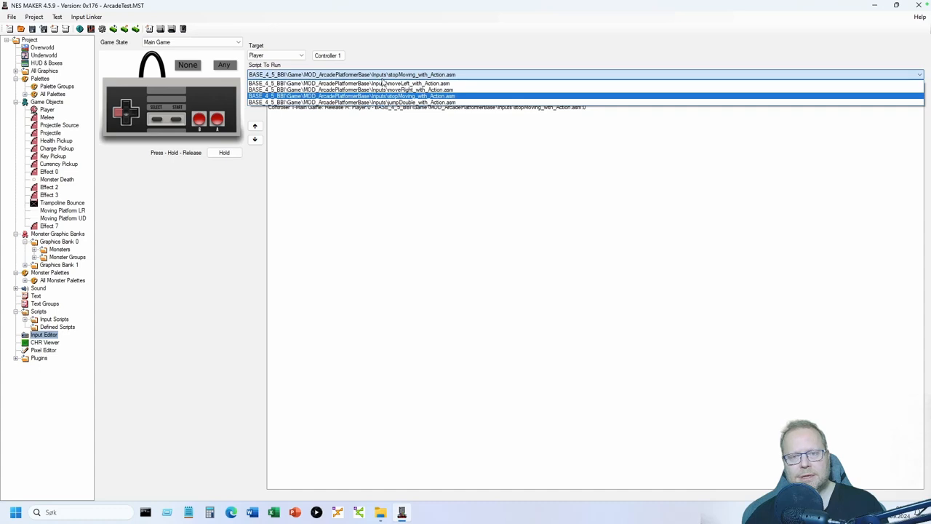
left_click(385, 83)
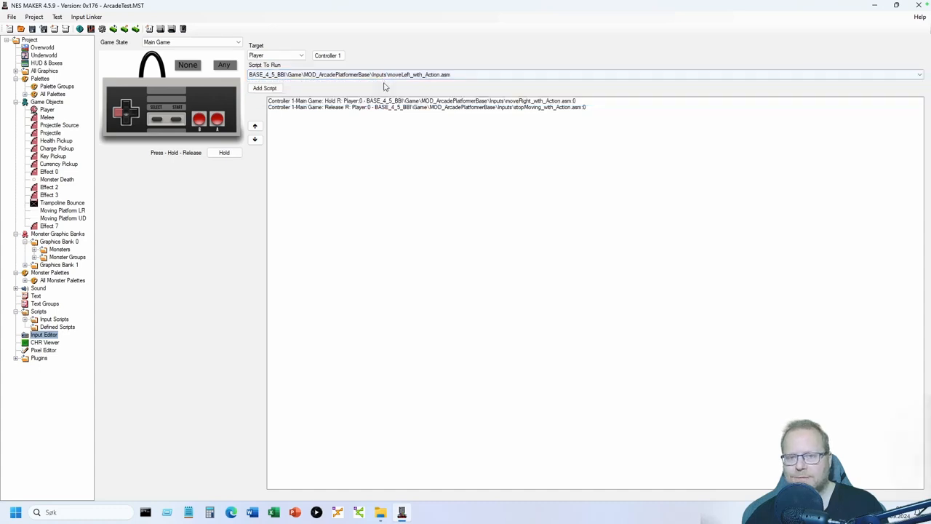
left_click(265, 89)
left_click(216, 157)
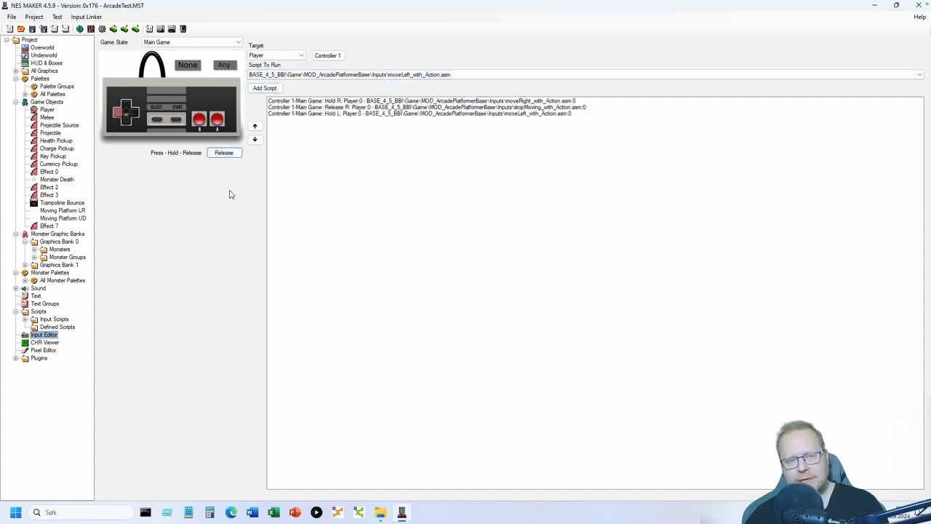
left_click(450, 76)
left_click(434, 100)
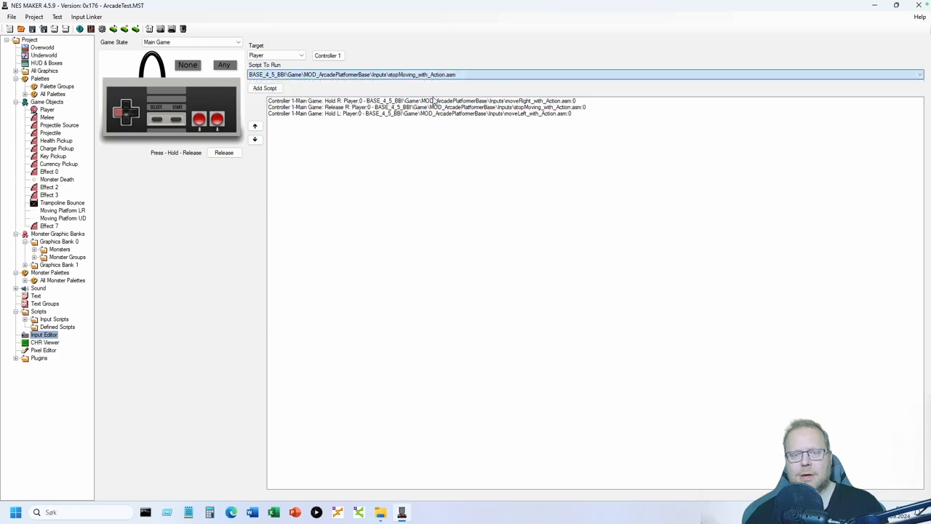
left_click(265, 88)
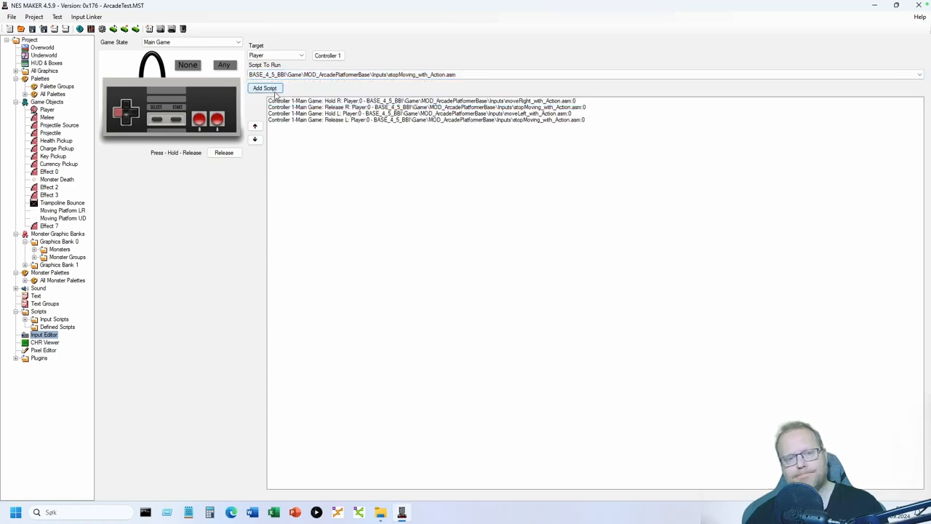
- Bind pressing A to the jumpDouble_with_Action.asm script
left_click(218, 121)
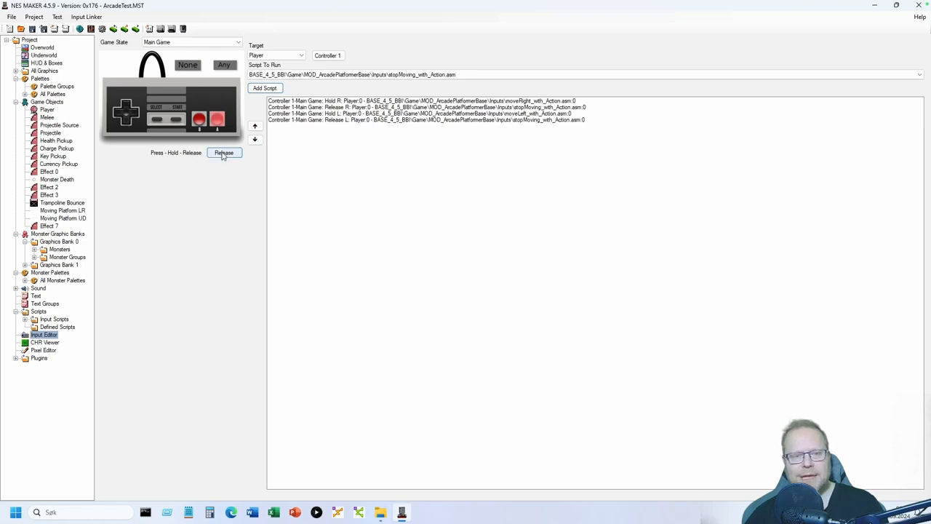
left_click(224, 154)
left_click(435, 75)
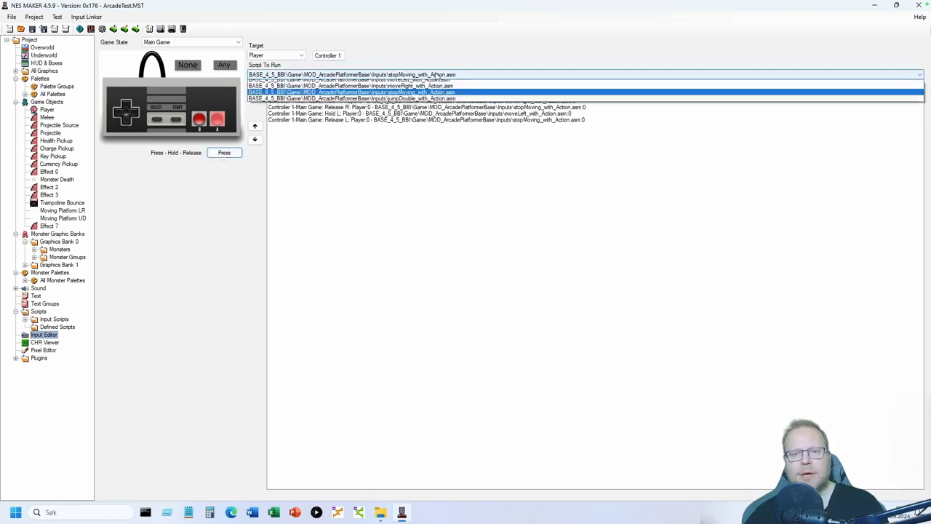
left_click(426, 98)
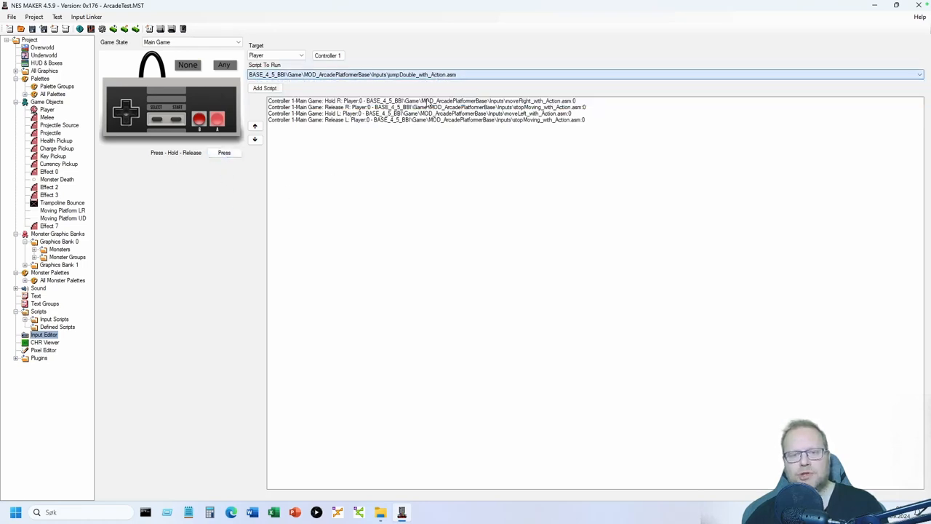
left_click(265, 88)
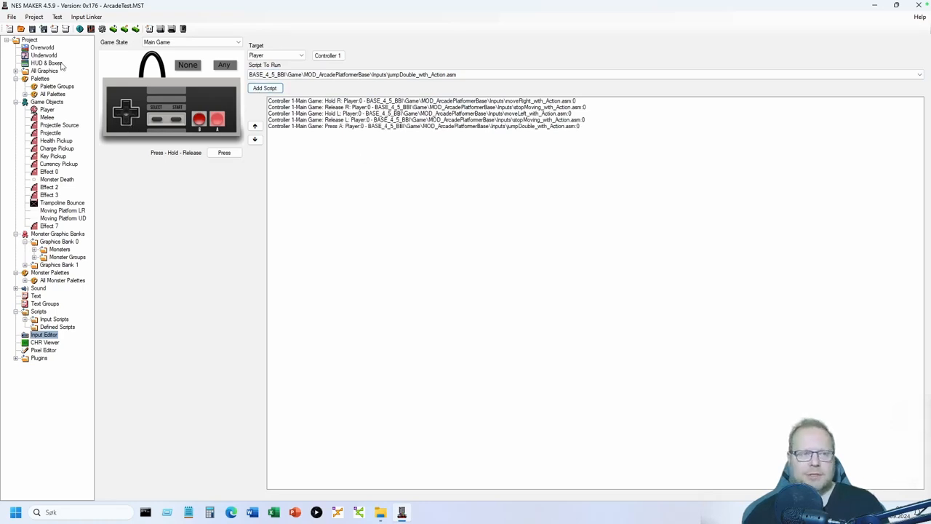
- From the Overworld, export the game and launch a test in Mesen
left_click(44, 48)
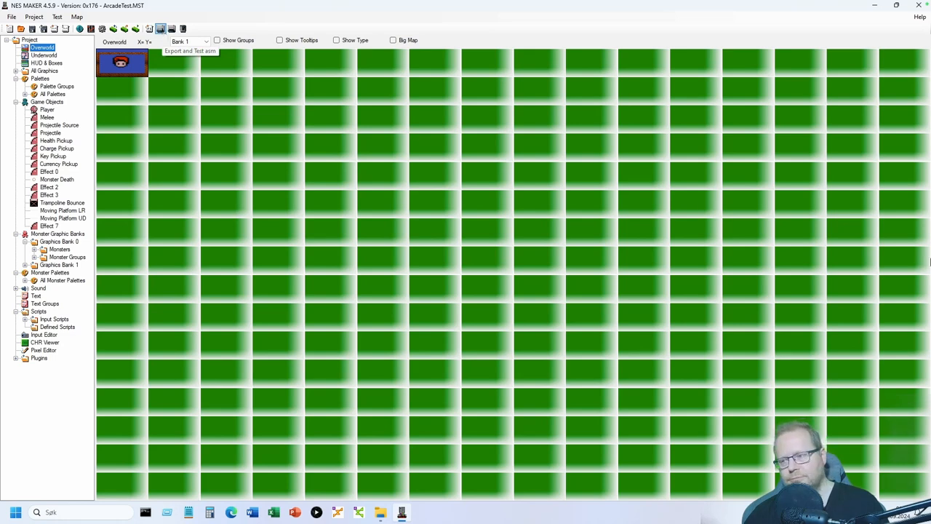
left_click(160, 29)
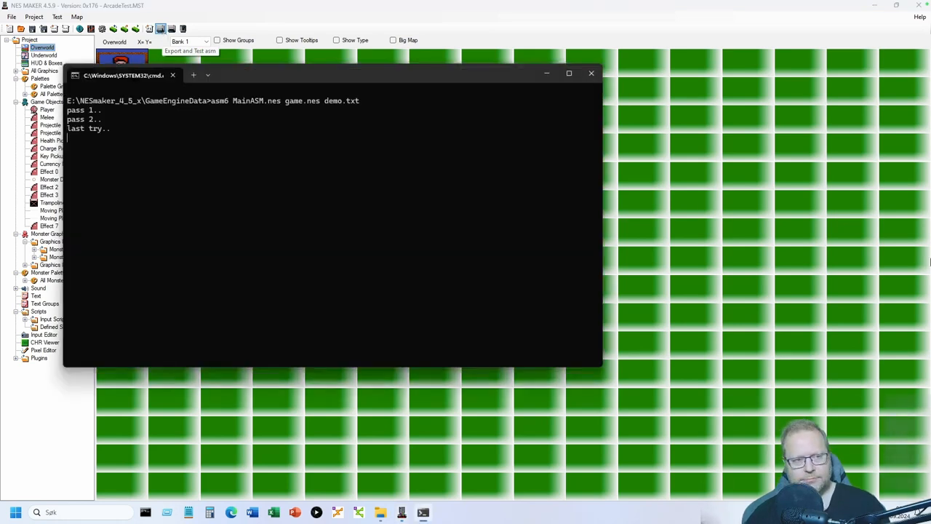
key("Return")
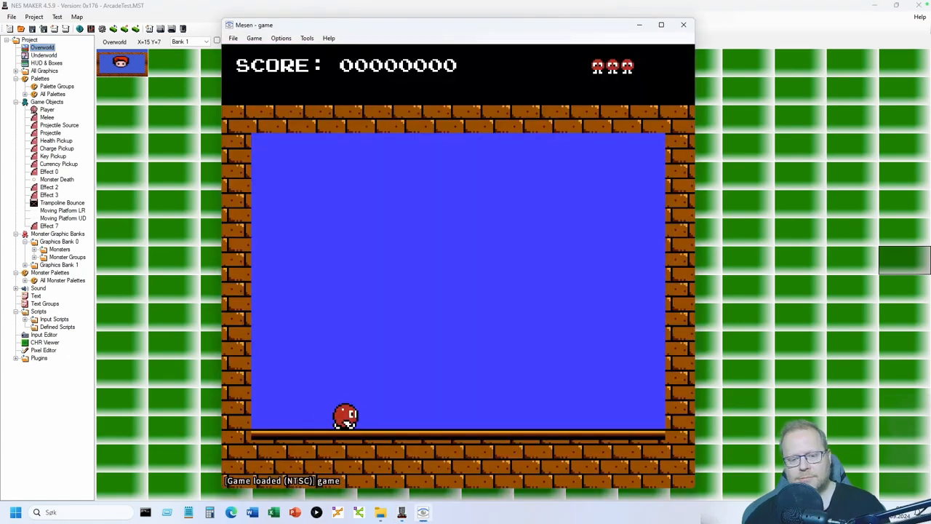
key("Right")
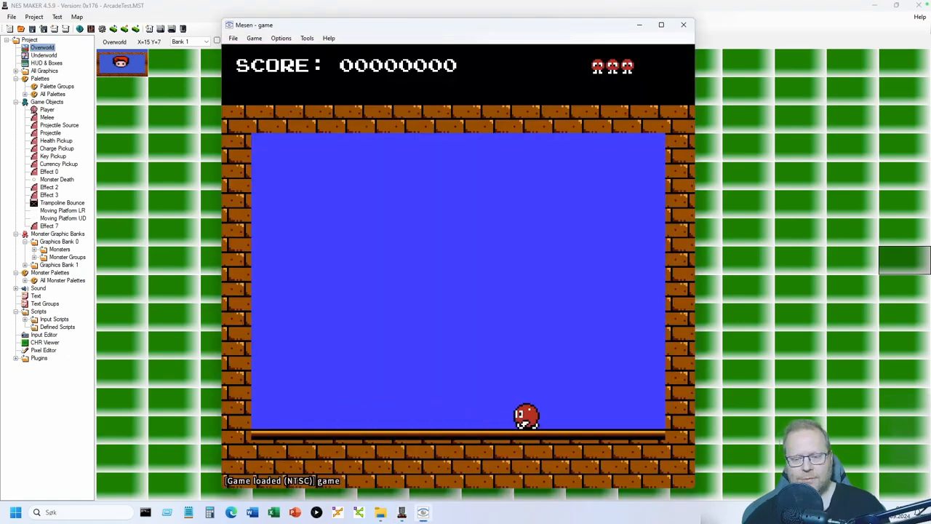
key("Left")
key("x")
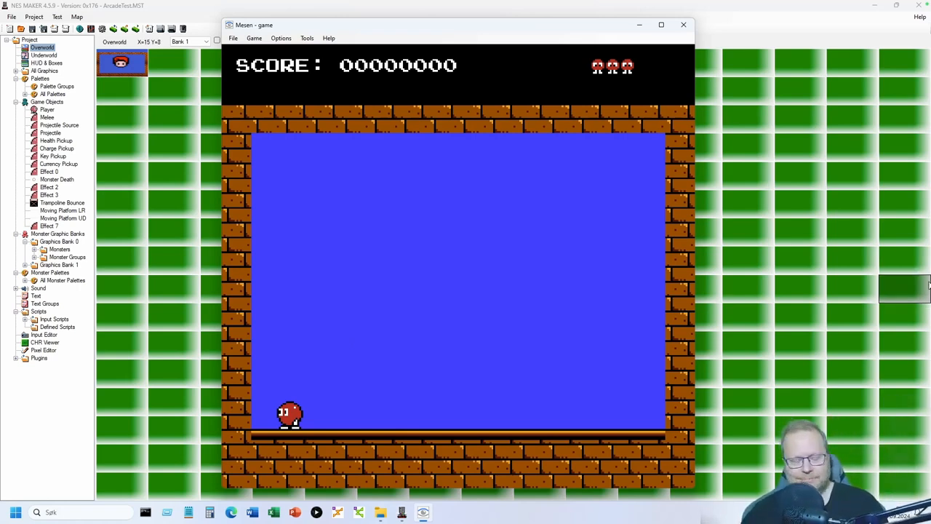
key("Right")
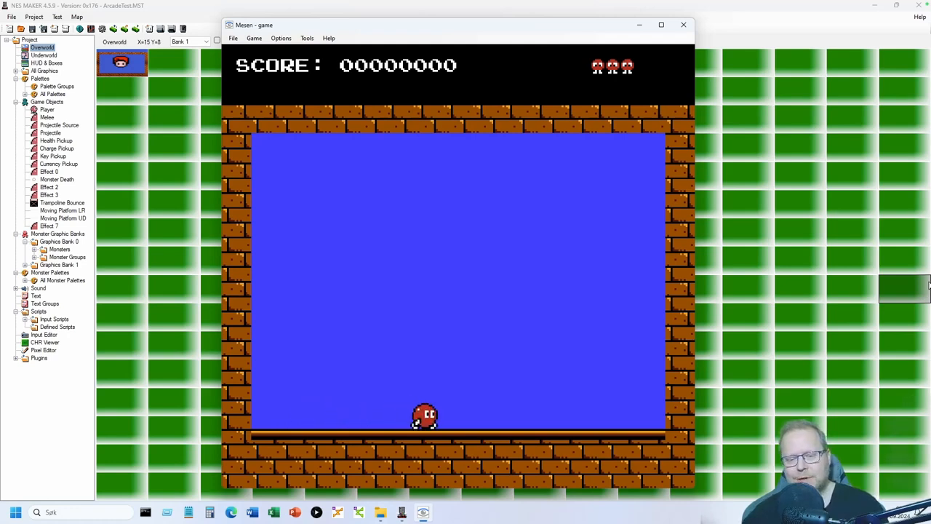
key("x")
key("Left")
key("x")
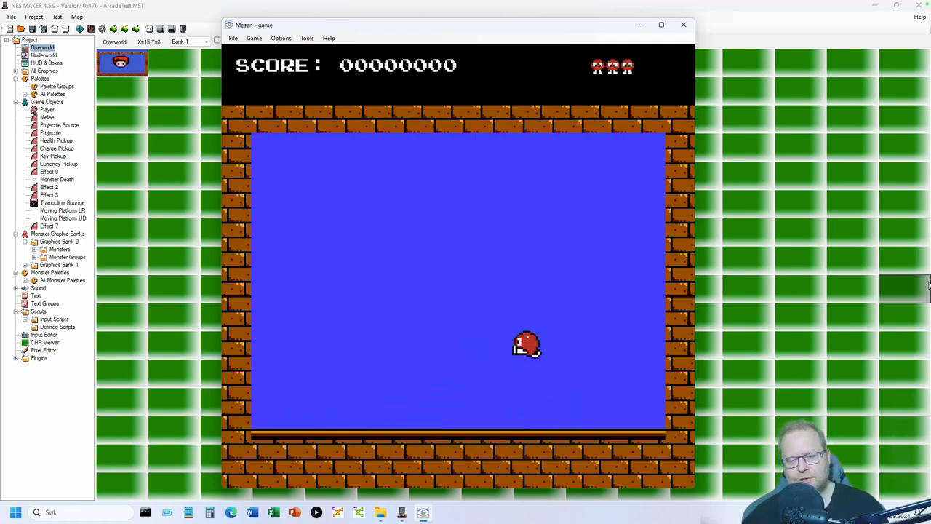
key("x")
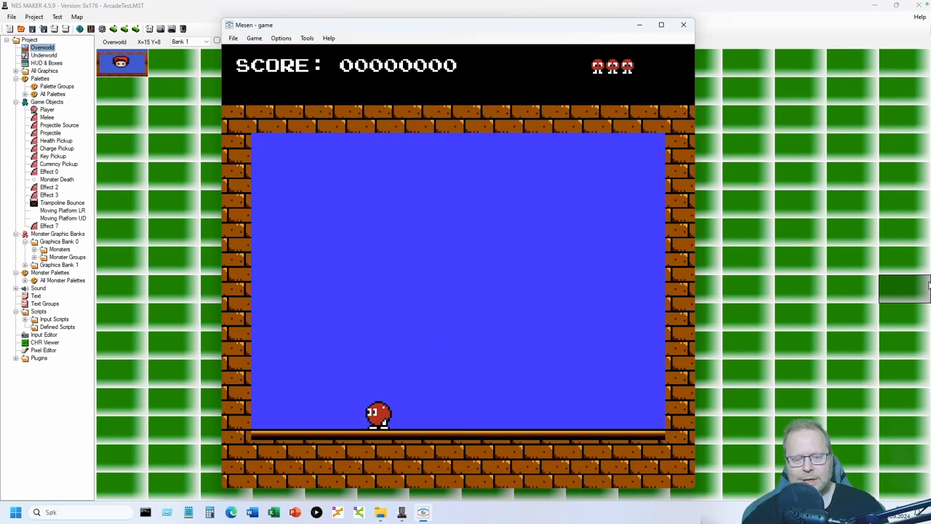
key("Right")
key("x")
key("Right")
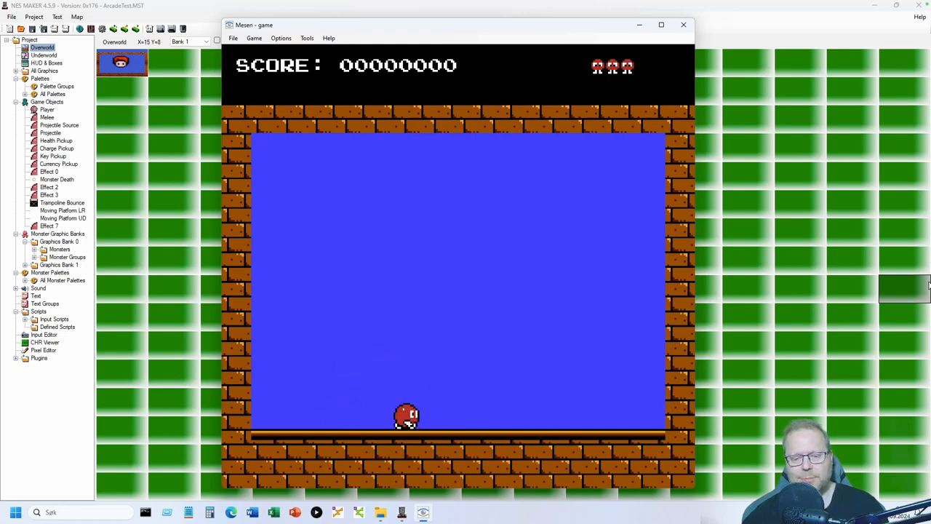
key("x")
key("Left")
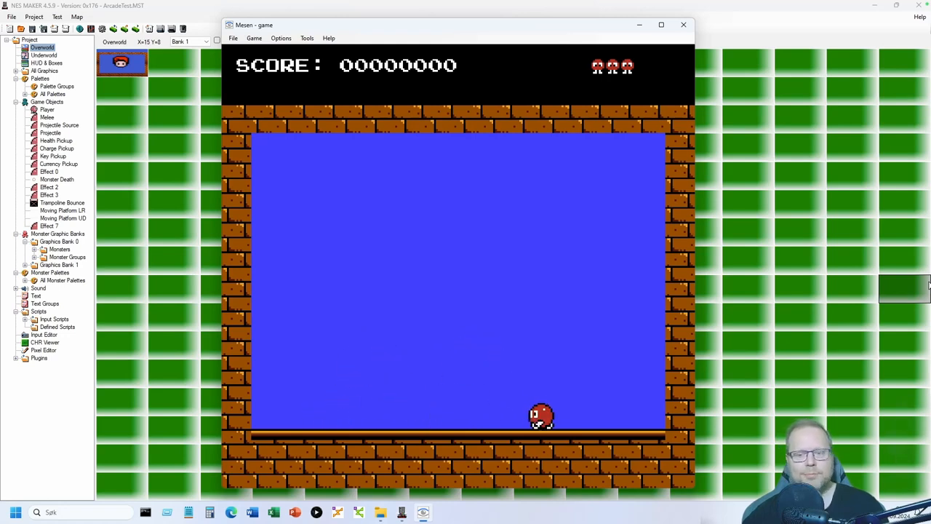
key("x")
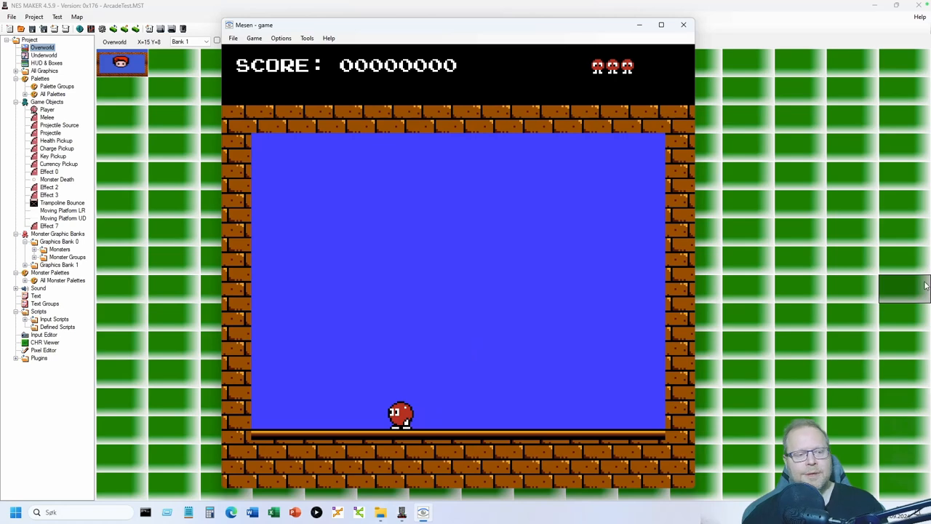
- Playtest in Mesen, walking and jumping left and right across the room, then close the game
left_click(45, 335)
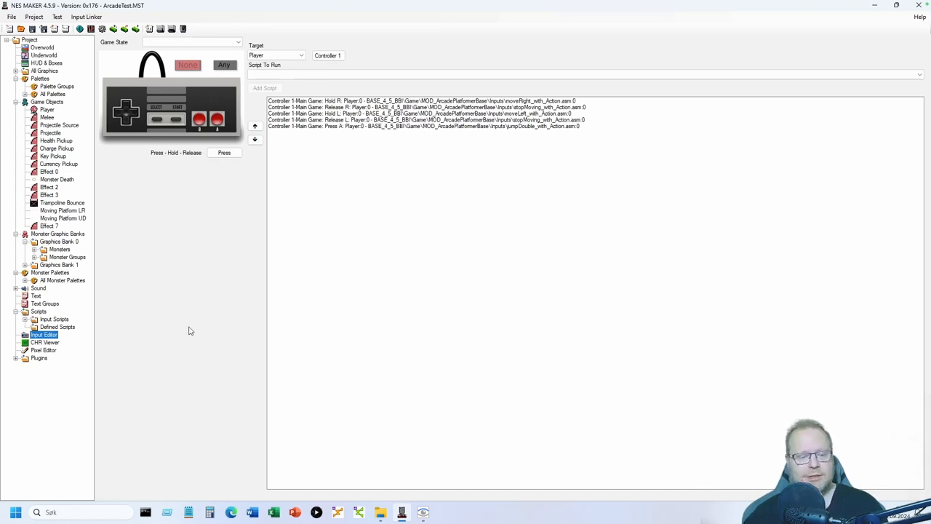
left_click(423, 512)
key("Right")
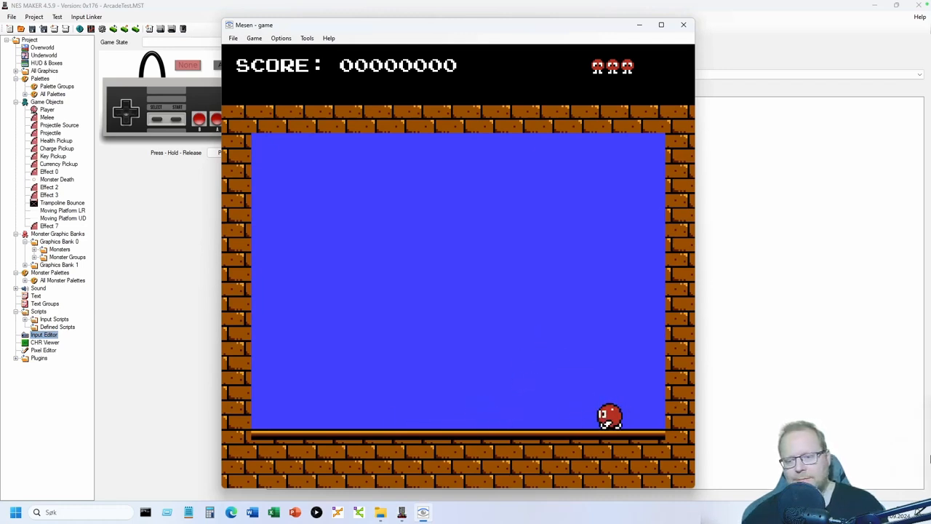
key("Left")
key("s")
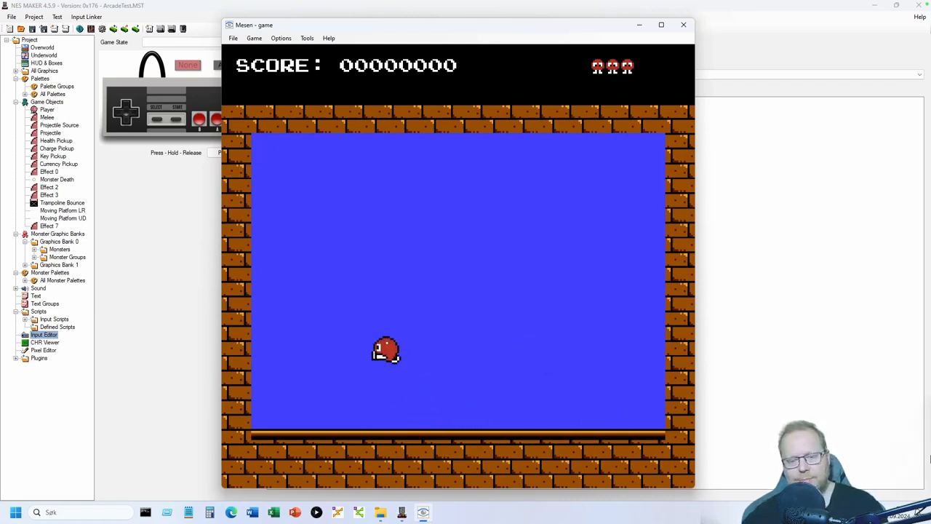
key("Right")
key("s")
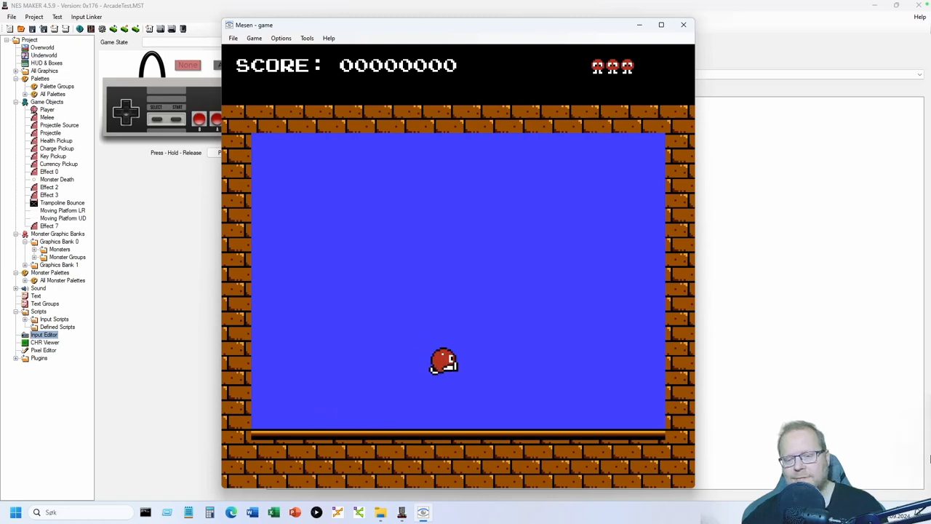
key("Left")
key("s")
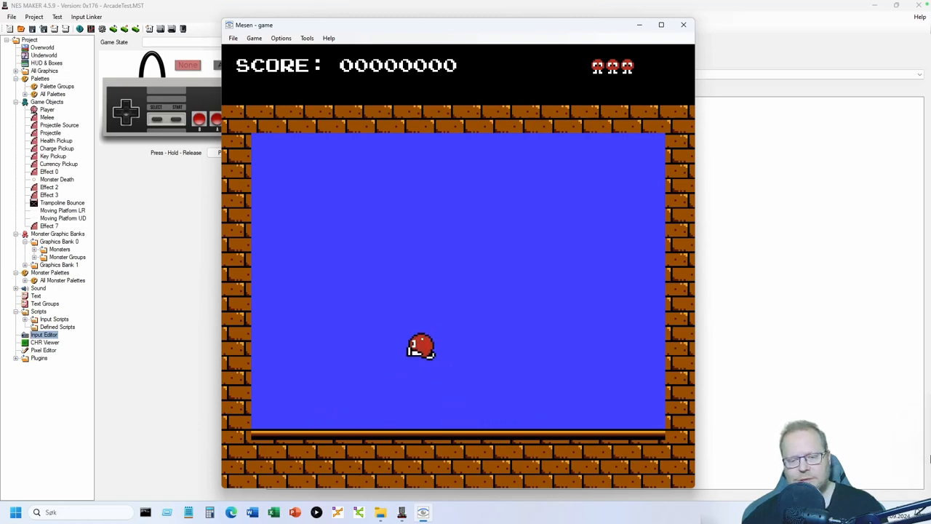
key("Right")
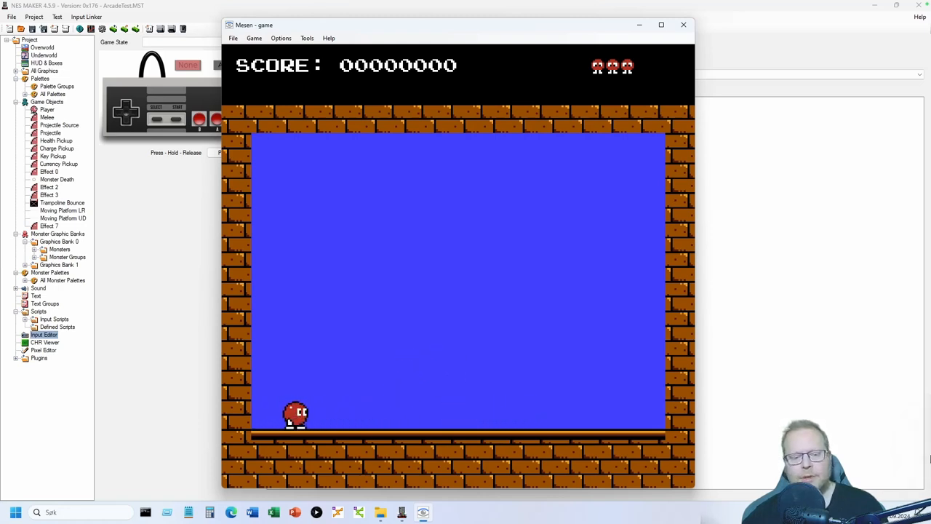
key("s")
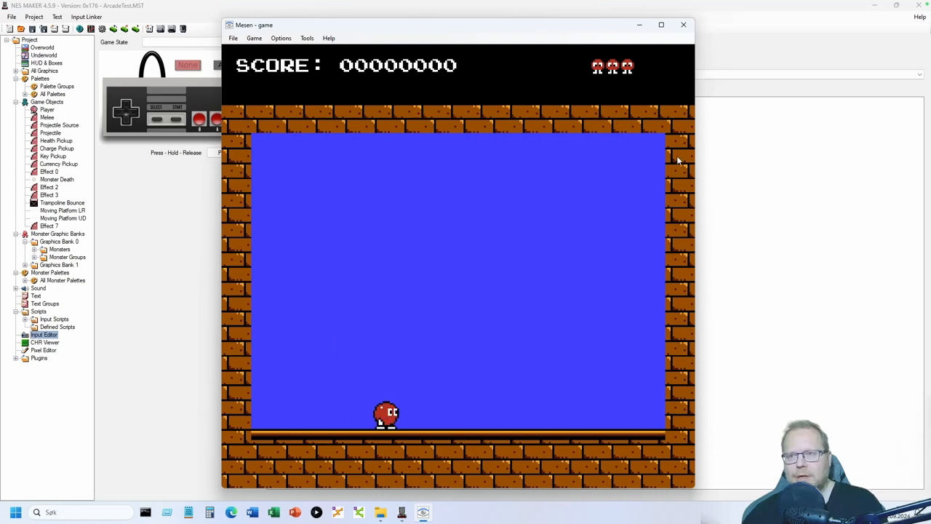
left_click(683, 25)
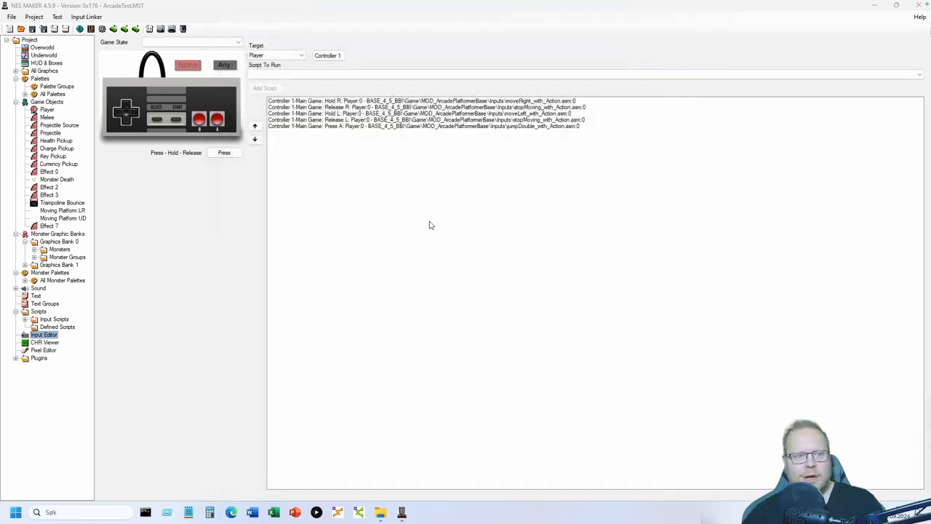
- Review the Player's action steps, then open the first Overworld screen, the brick room
left_click(47, 110)
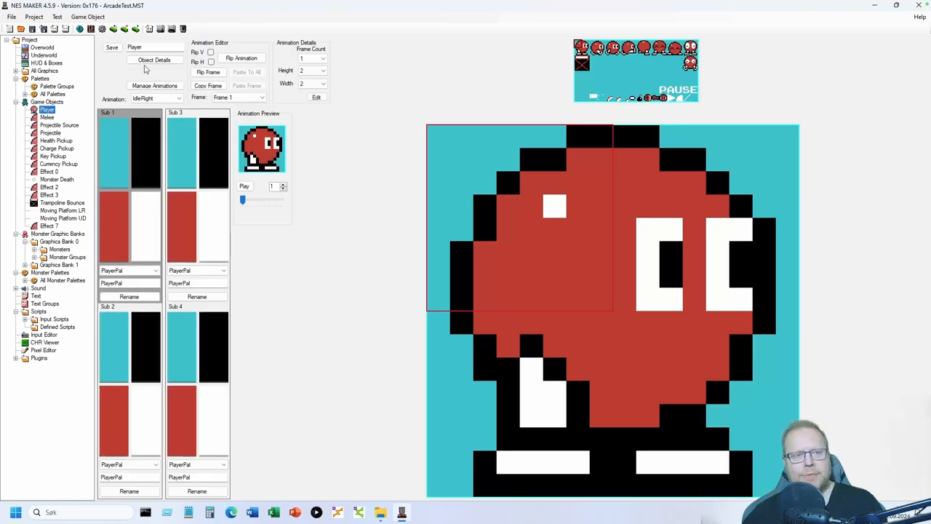
left_click(152, 61)
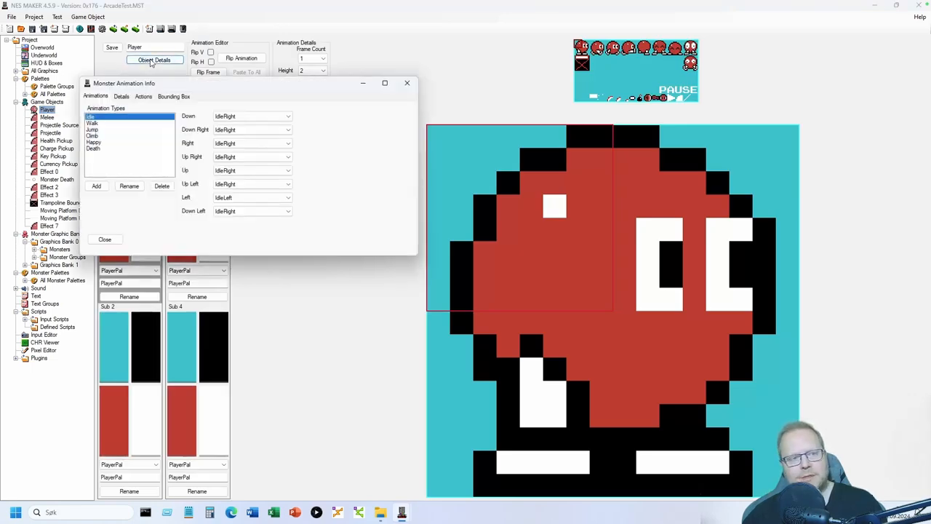
left_click(143, 97)
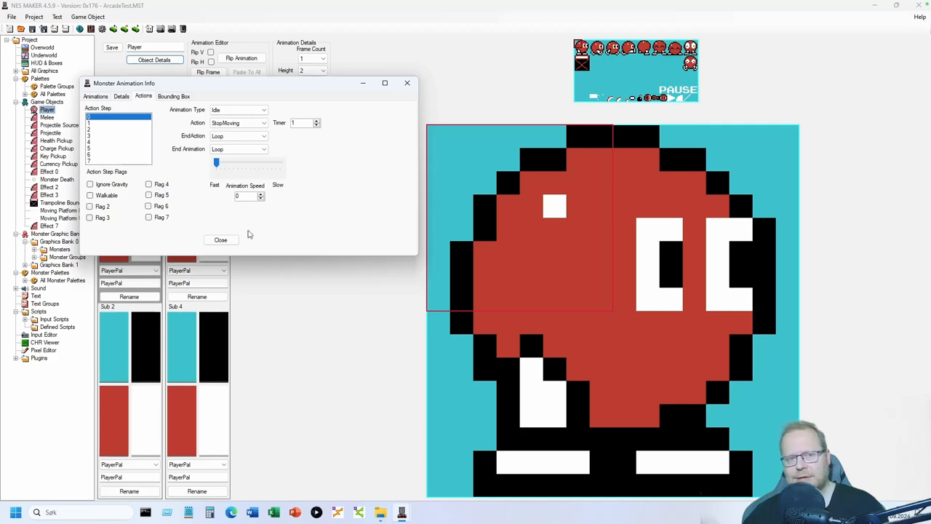
left_click(221, 239)
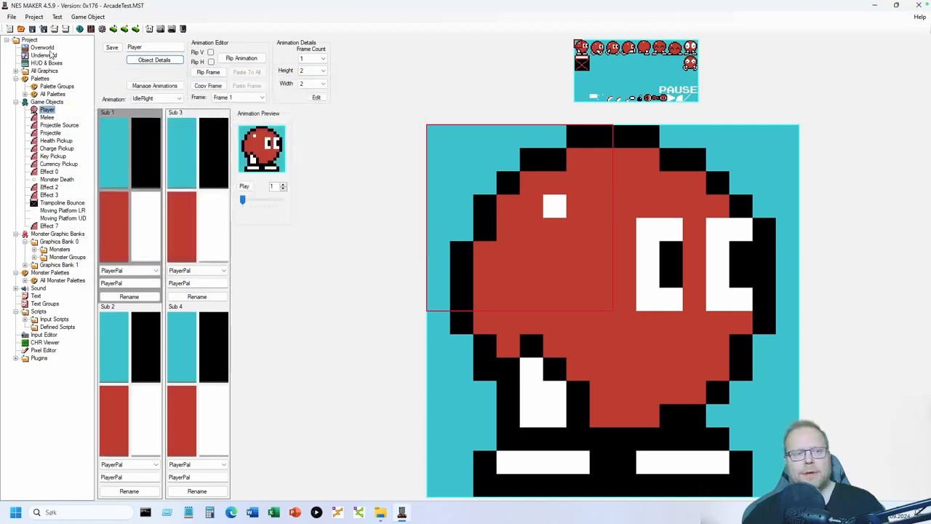
left_click(48, 48)
double_click(131, 64)
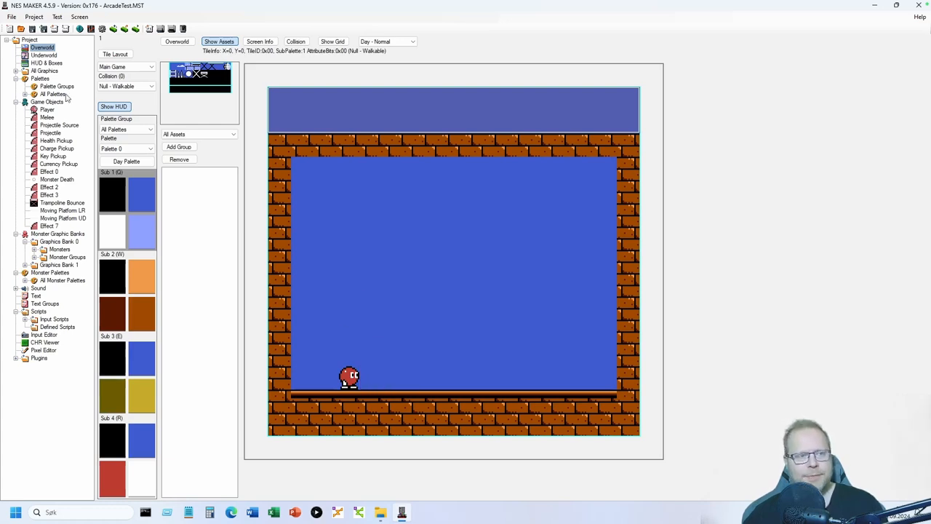
- Inspect the Player's action steps 7 and Idle step 0, then close the animation info
left_click(47, 109)
left_click(150, 63)
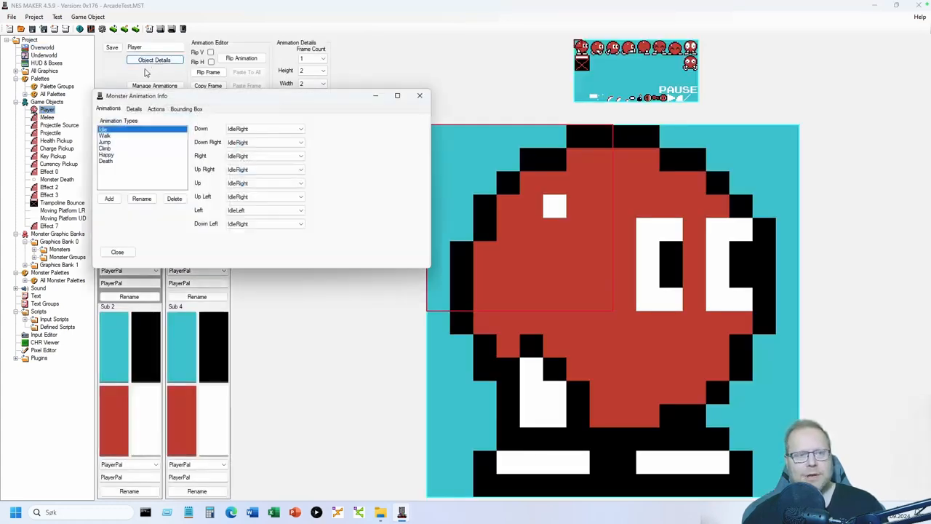
left_click(156, 108)
left_click(120, 173)
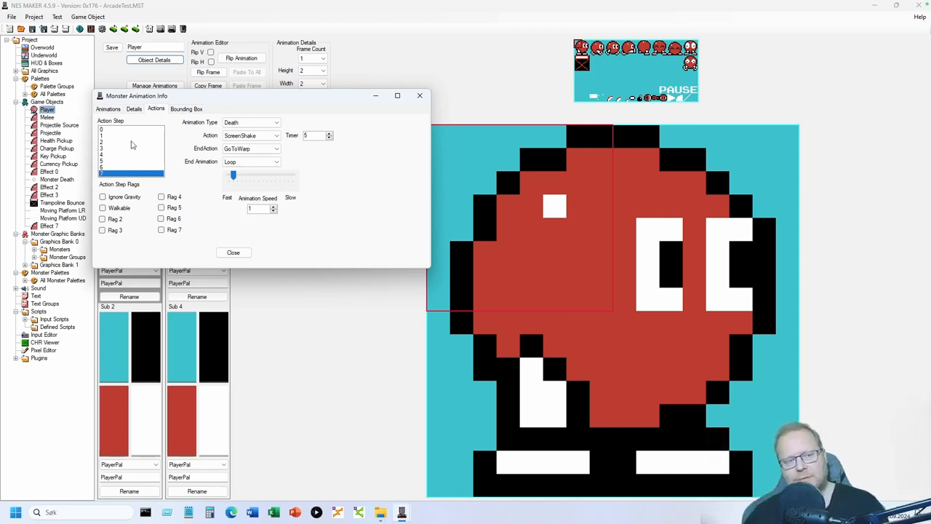
left_click(119, 130)
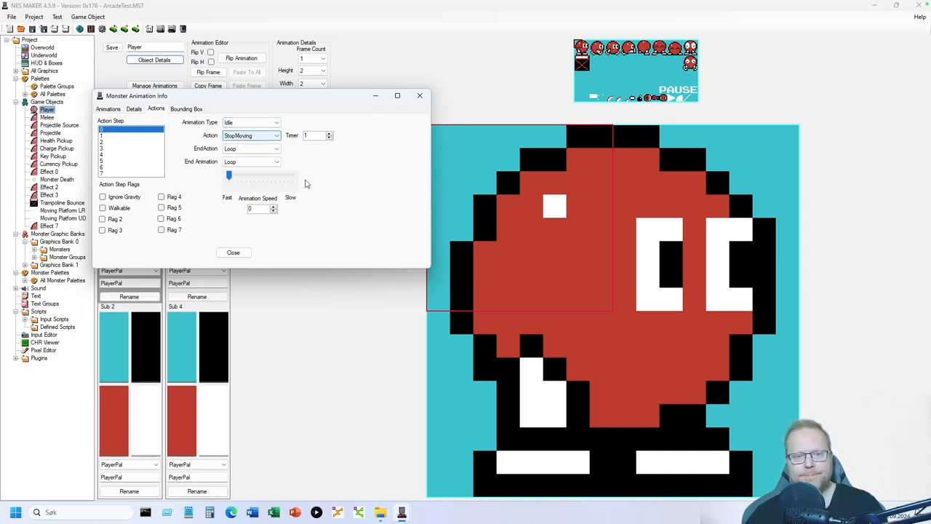
left_click(233, 252)
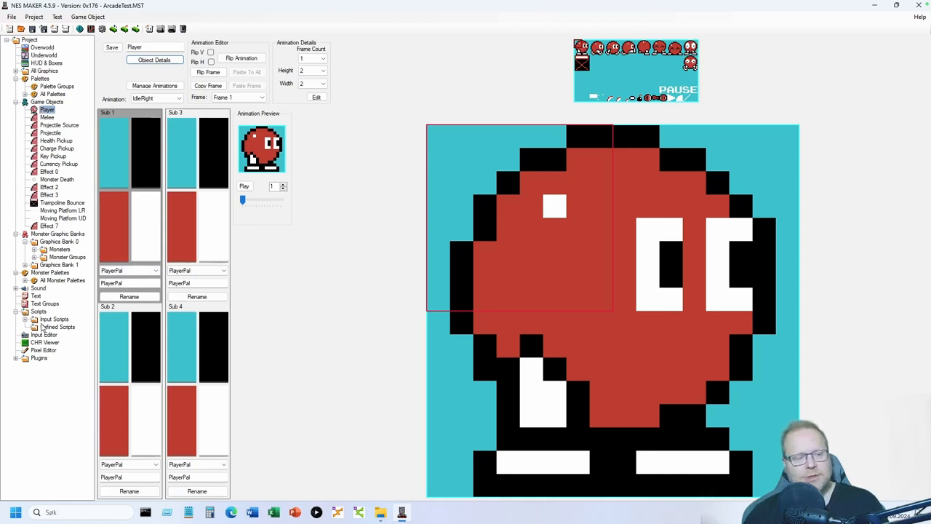
- View jumpDouble_with_Action.asm in Notepad++, then return to NES Maker's Overworld grid
left_click(26, 319)
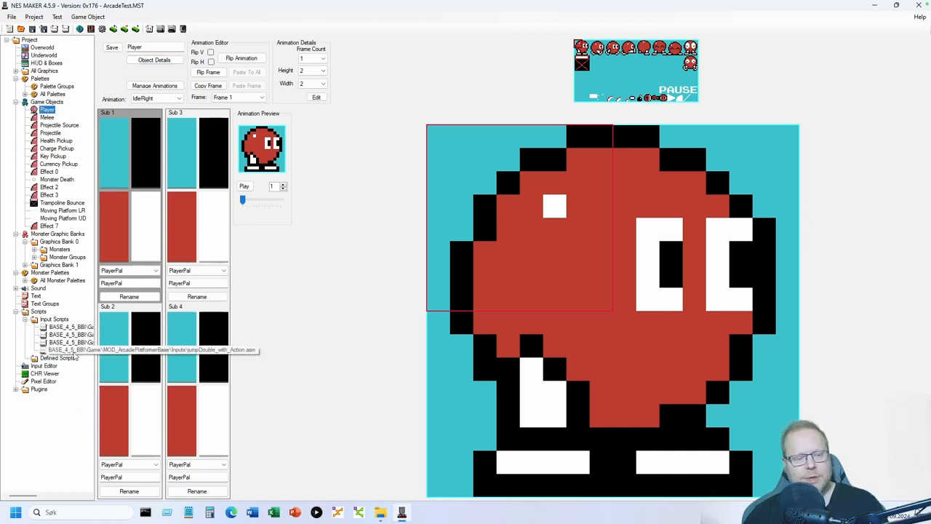
left_click(72, 351)
double_click(79, 352)
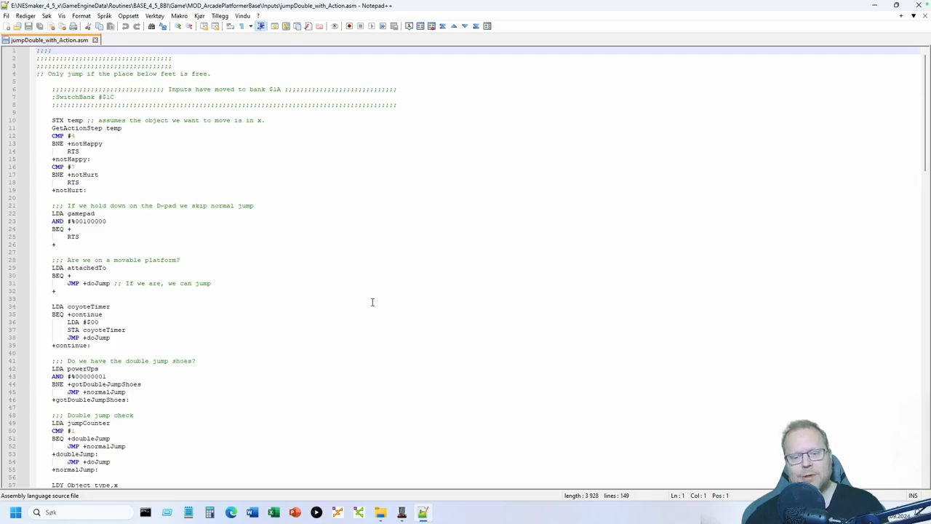
left_click(401, 514)
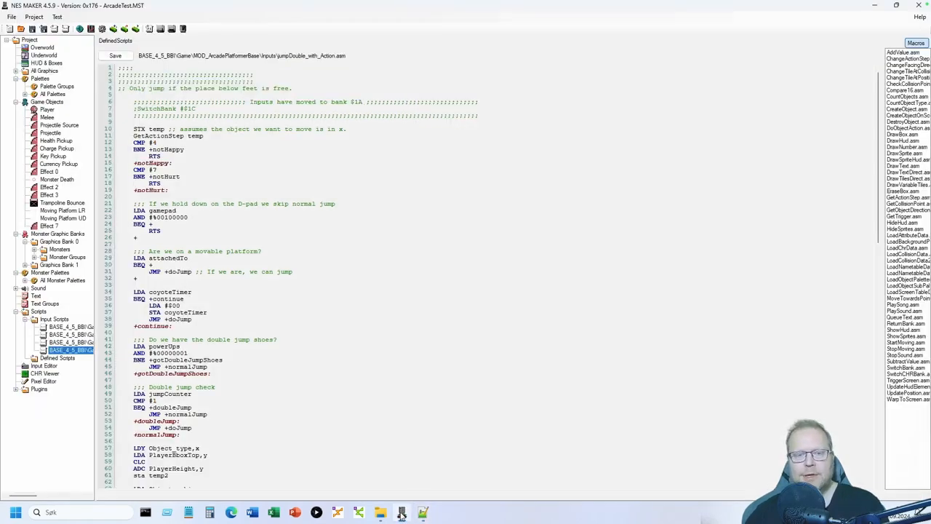
left_click(49, 48)
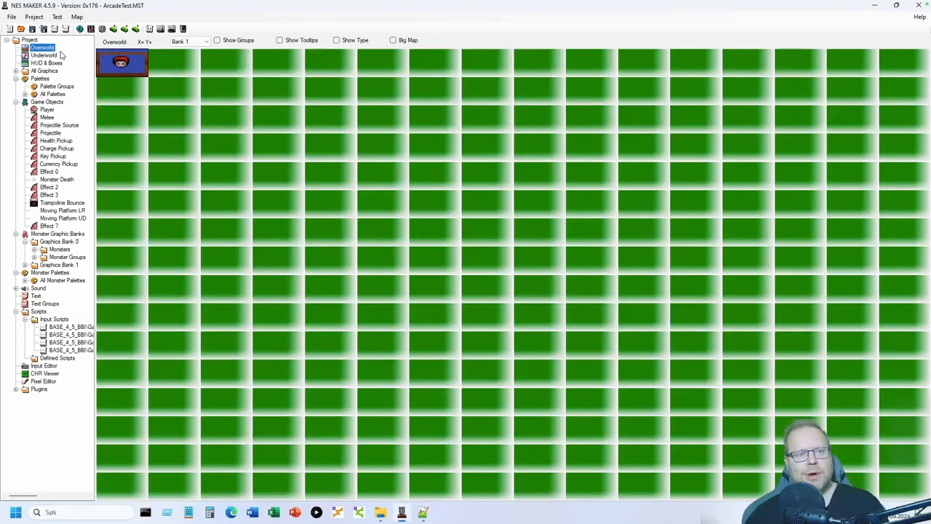
- In Project Settings' User Variables, change powerUps' Initial Value from 0 to 1
left_click(102, 29)
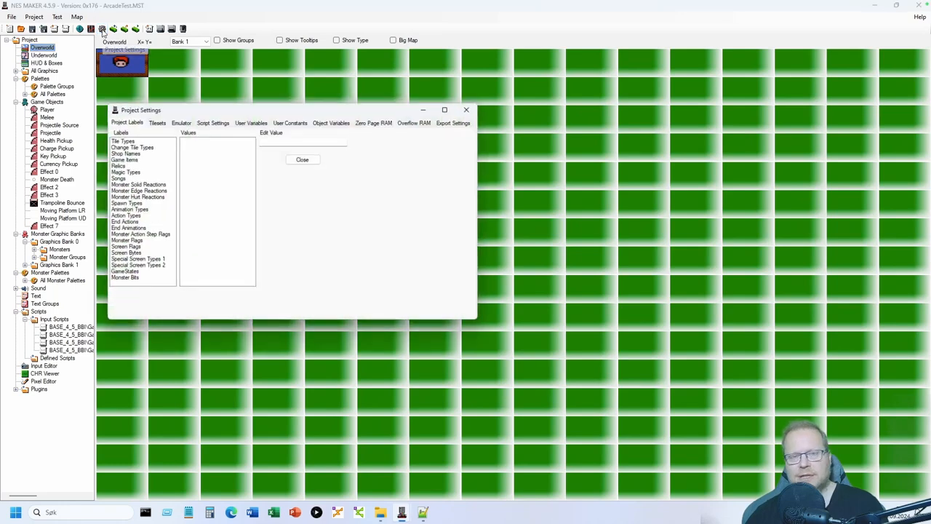
left_click_drag(241, 115, 307, 143)
left_click(315, 153)
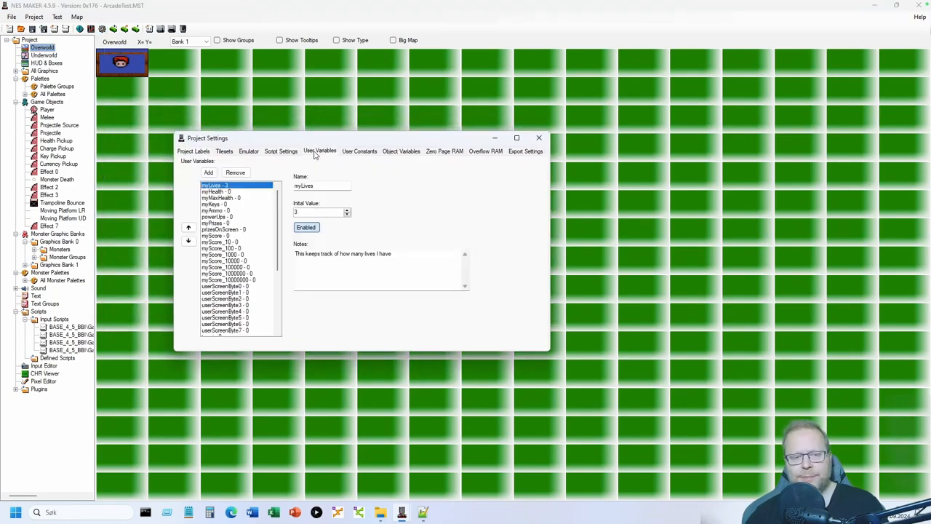
left_click(231, 217)
left_click(304, 253)
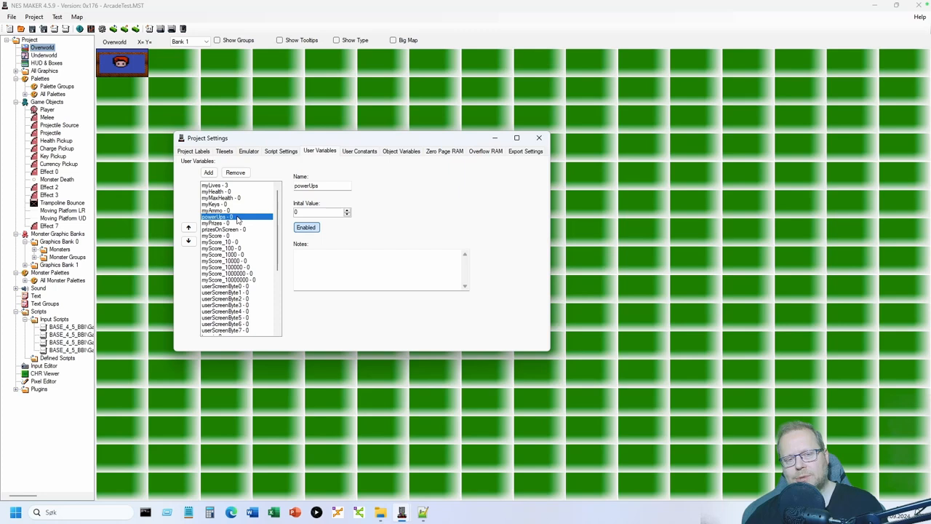
left_click(347, 211)
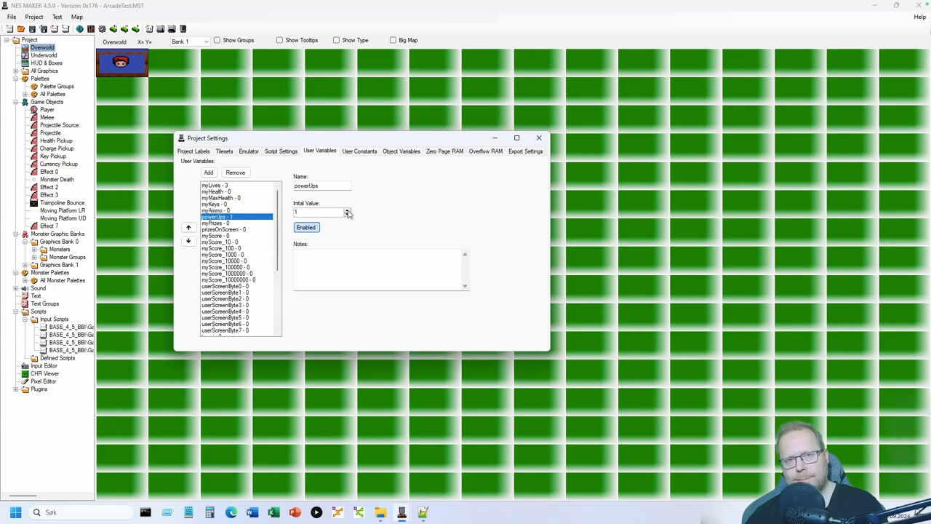
left_click(354, 274)
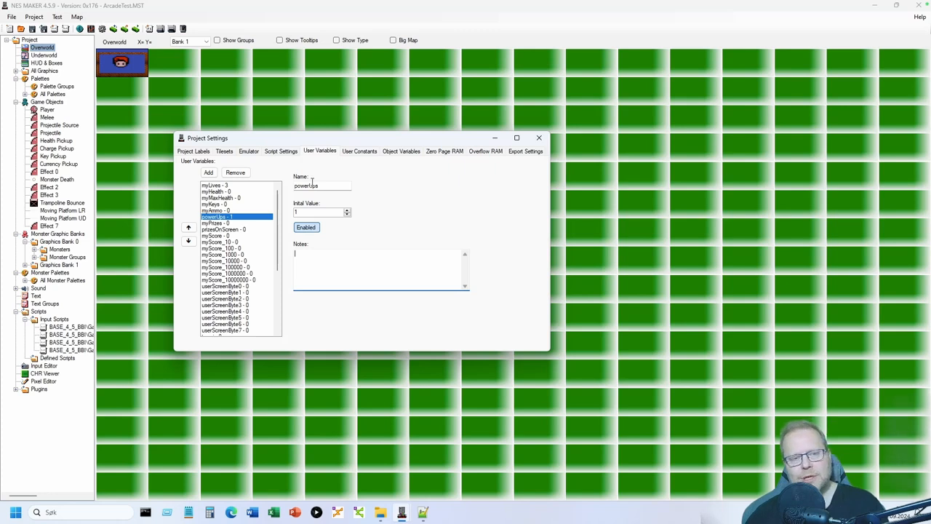
left_click(321, 152)
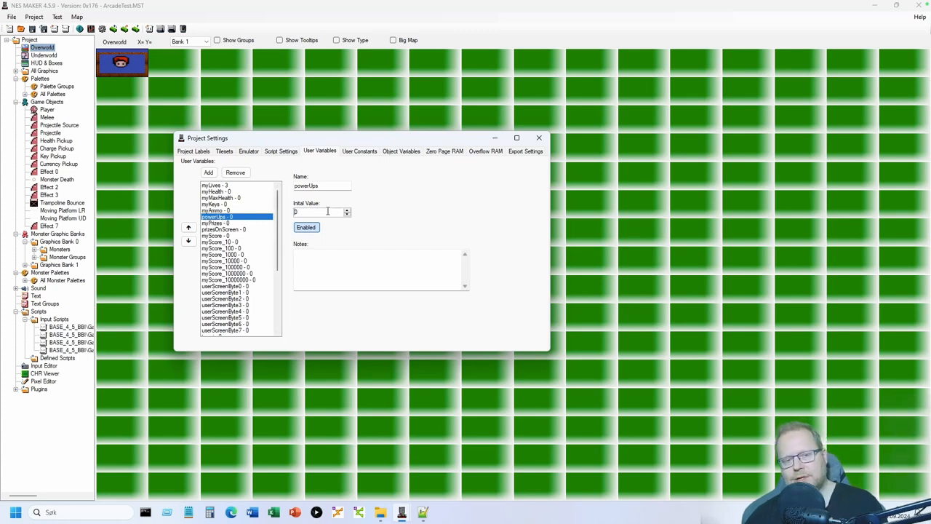
left_click(538, 138)
- Build and run the game in Mesen, walking the player right then jumping left
left_click(160, 29)
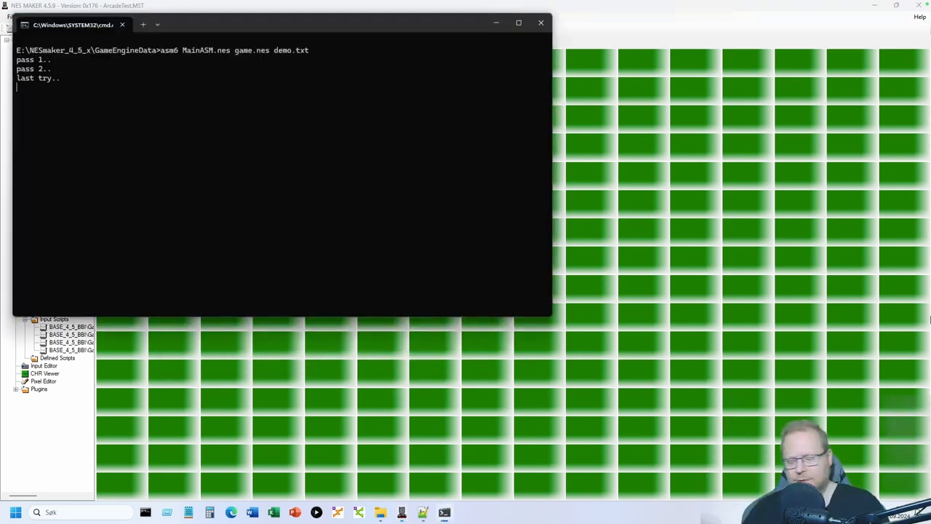
key("Return")
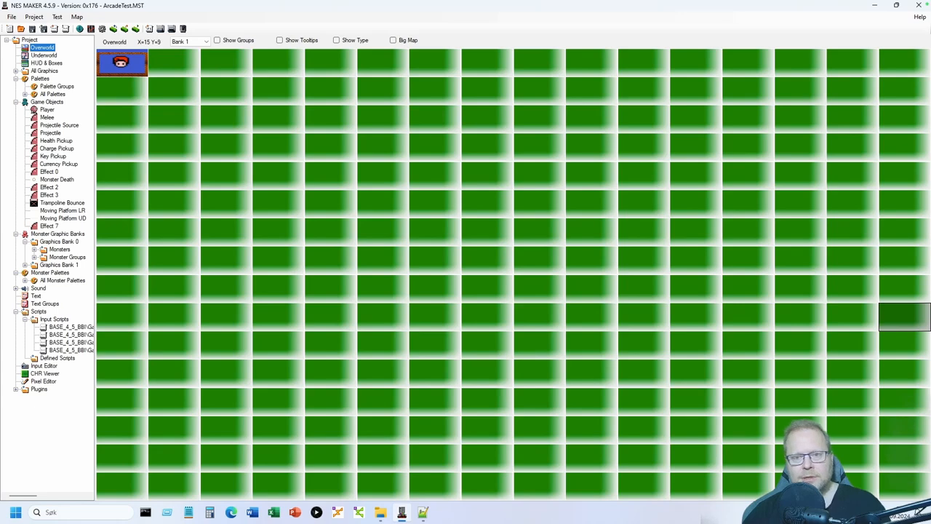
key("Right")
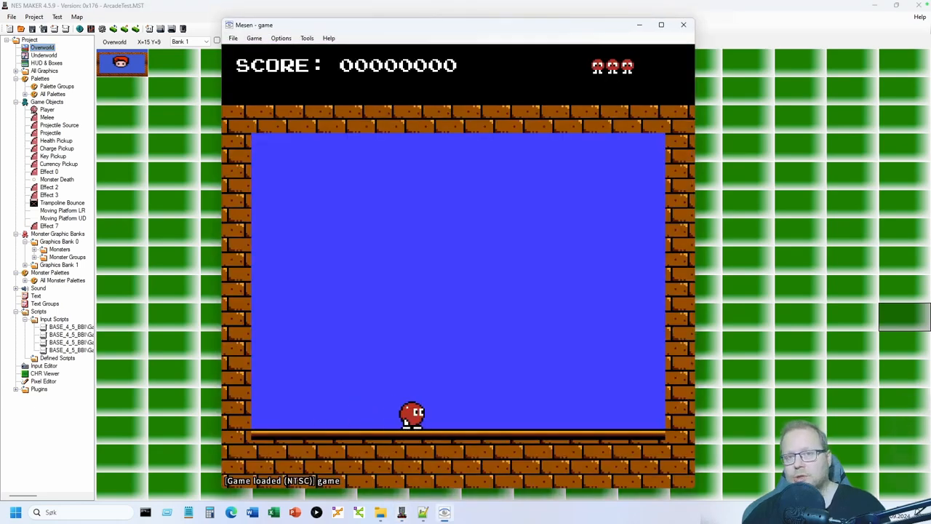
key("Right")
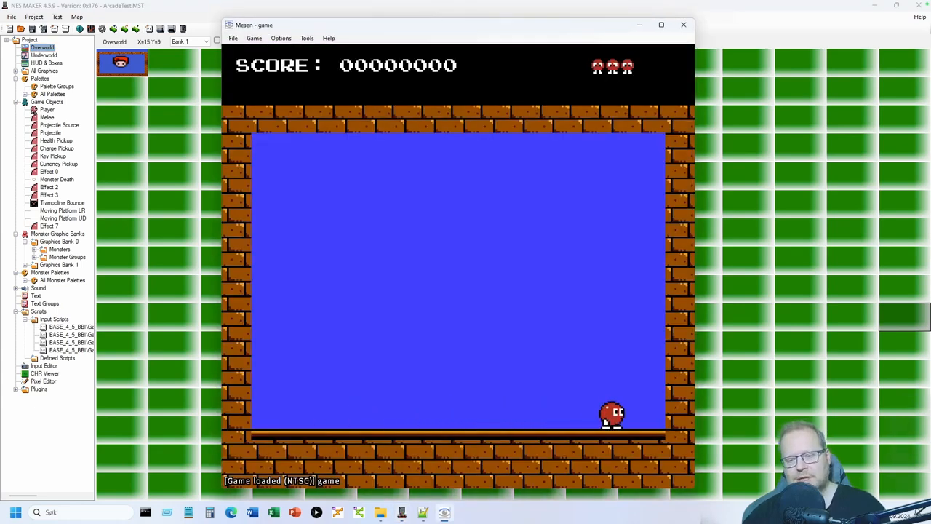
key("Left")
key("s")
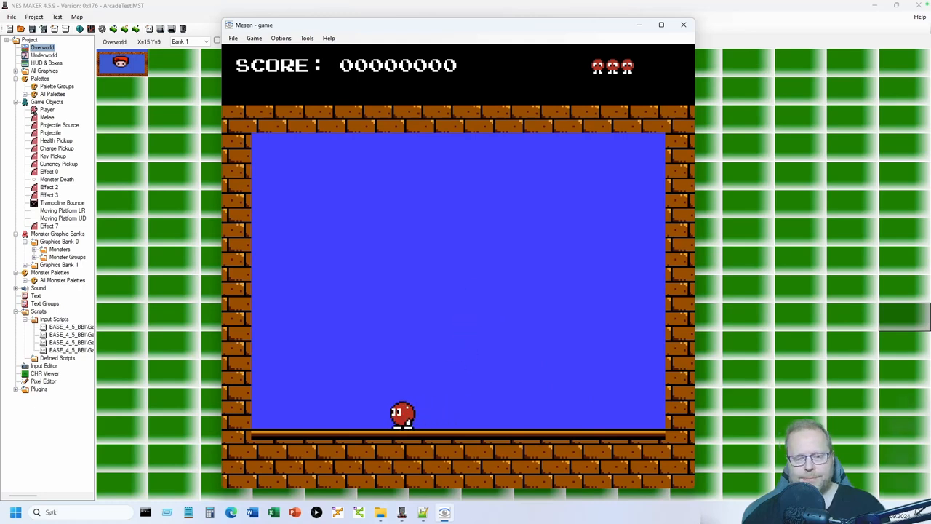
- Keep walking and jumping the player left and right across the brick room
key("Left")
key("s")
key("Right")
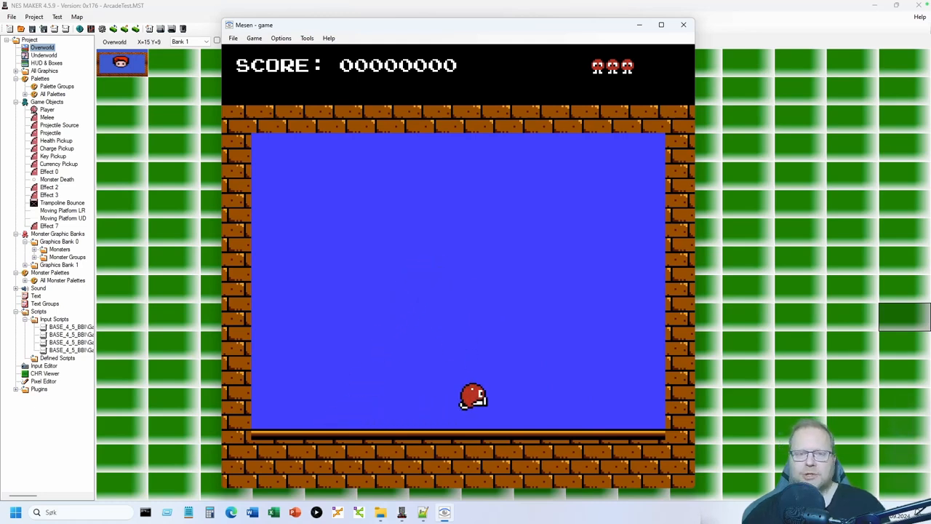
key("Left")
key("s")
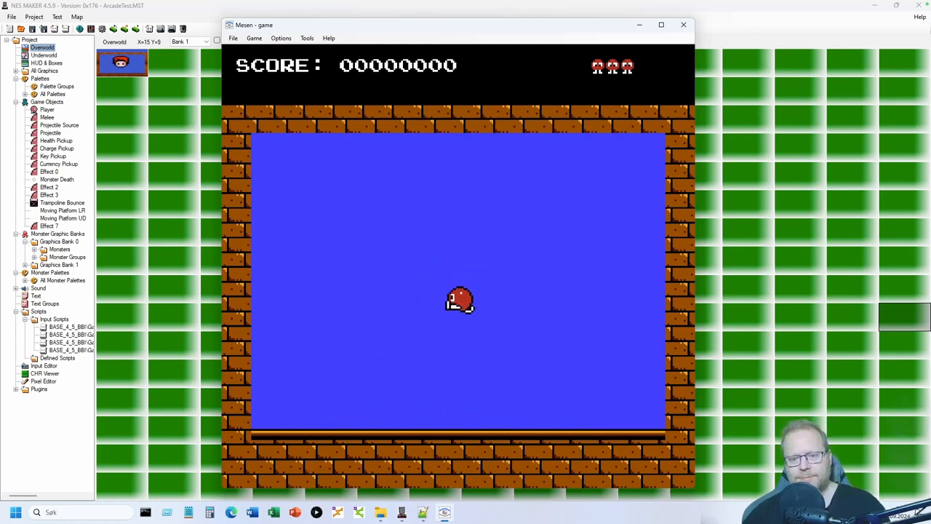
key("s")
key("Right")
key("s")
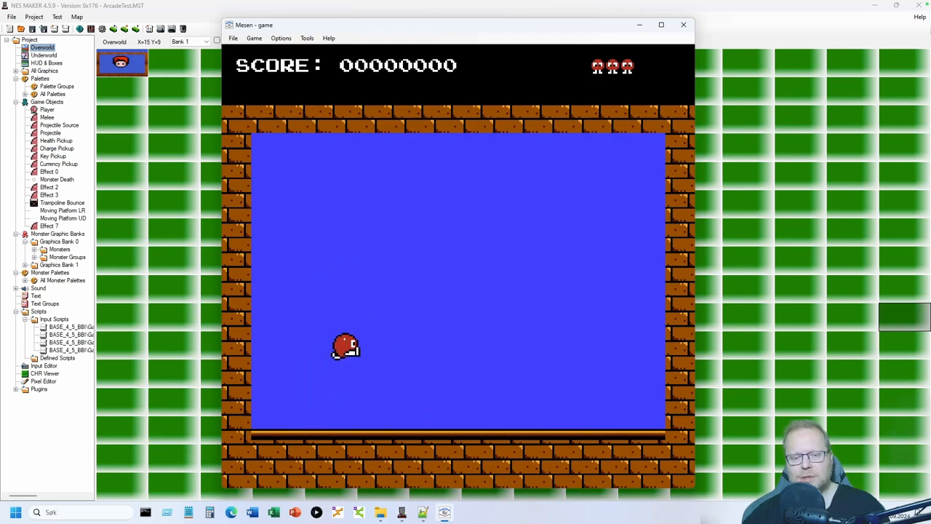
key("s")
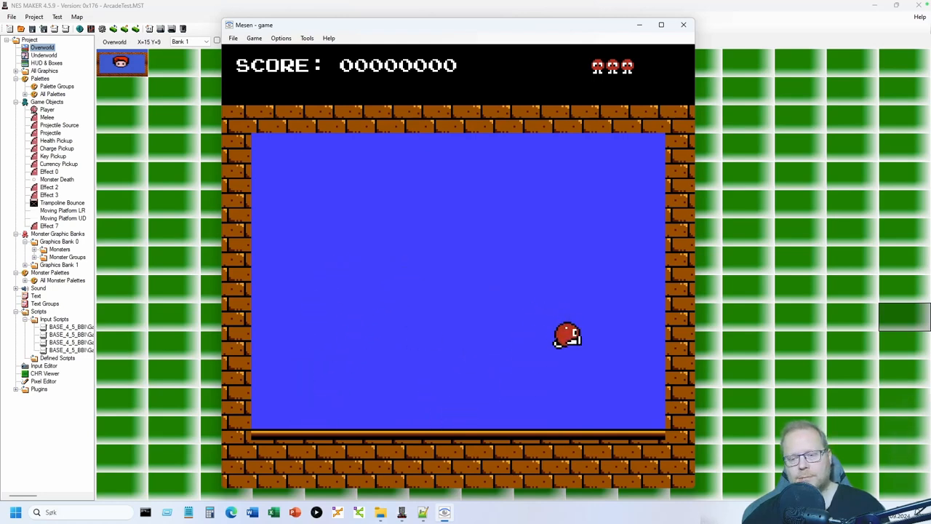
key("Left")
- Close Mesen, recheck powerUps in Project Settings, then open overworld screen X=0 Y=0
key("s")
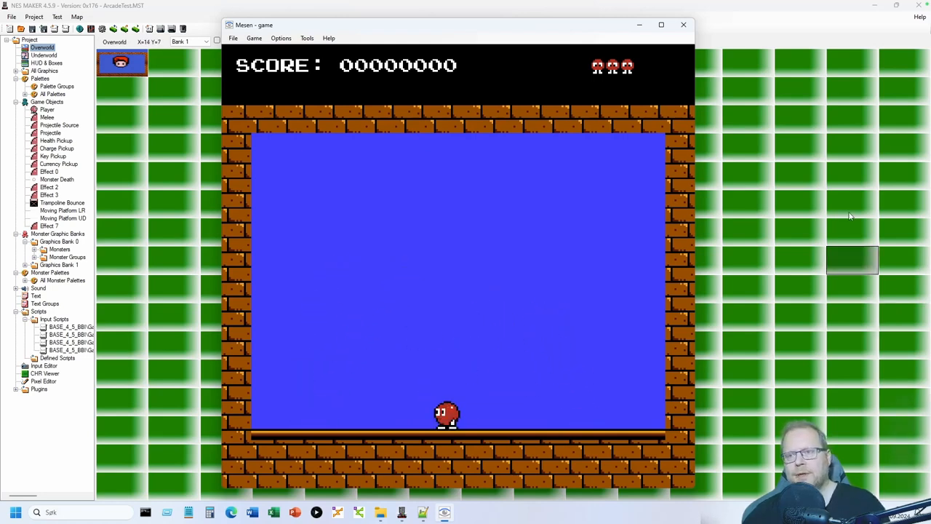
left_click(683, 24)
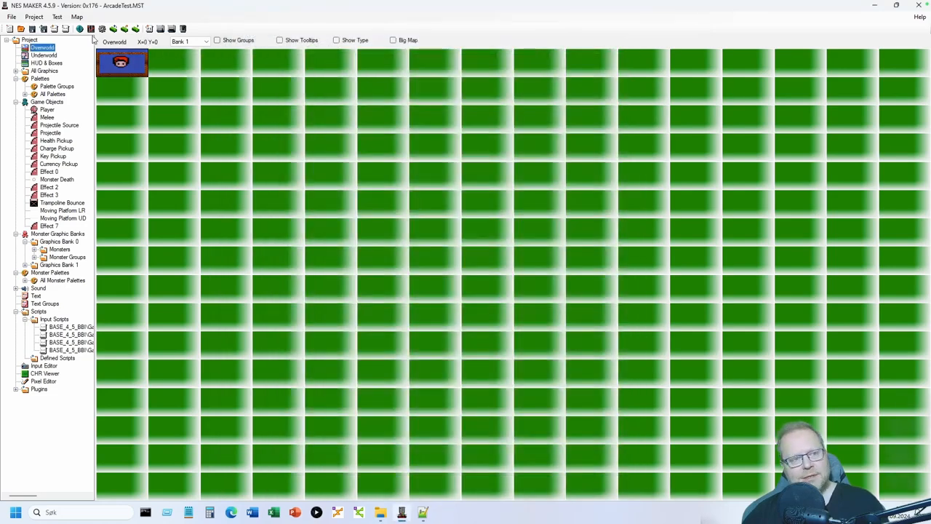
left_click(102, 29)
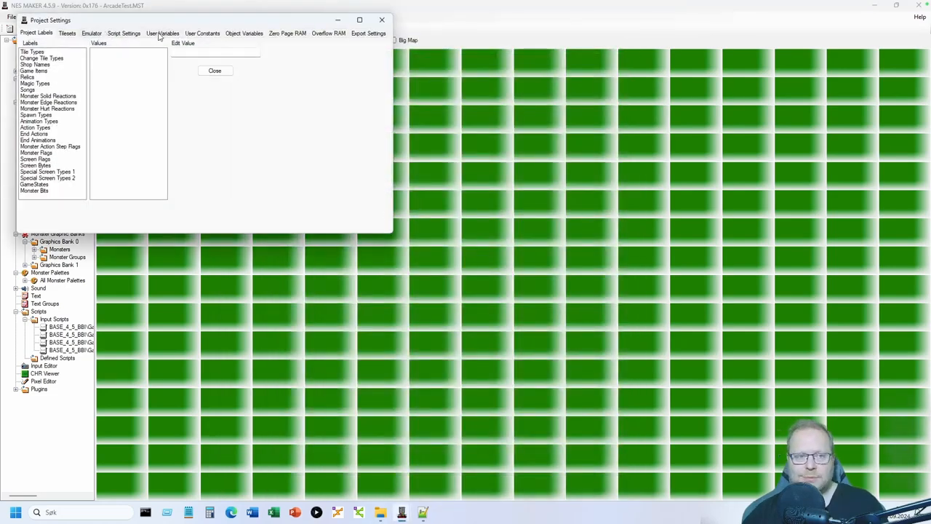
left_click_drag(158, 24, 354, 160)
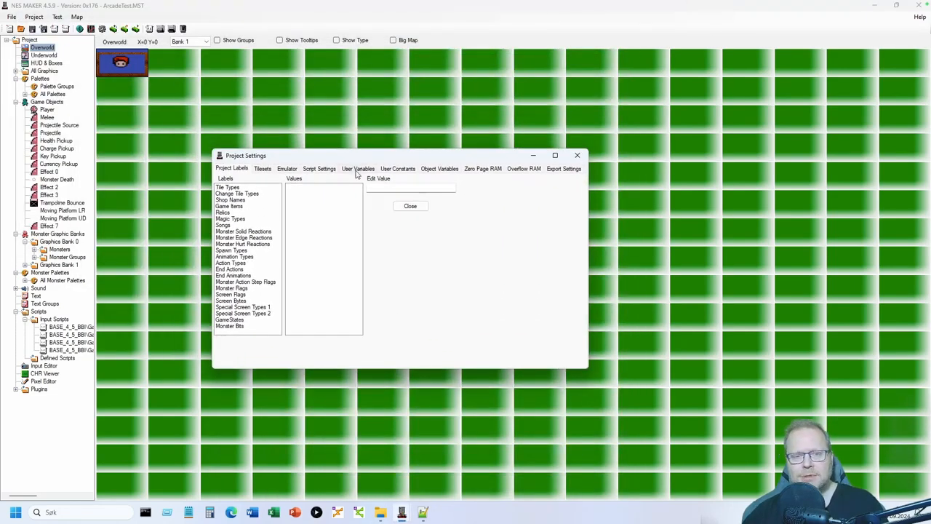
left_click(358, 168)
left_click(270, 235)
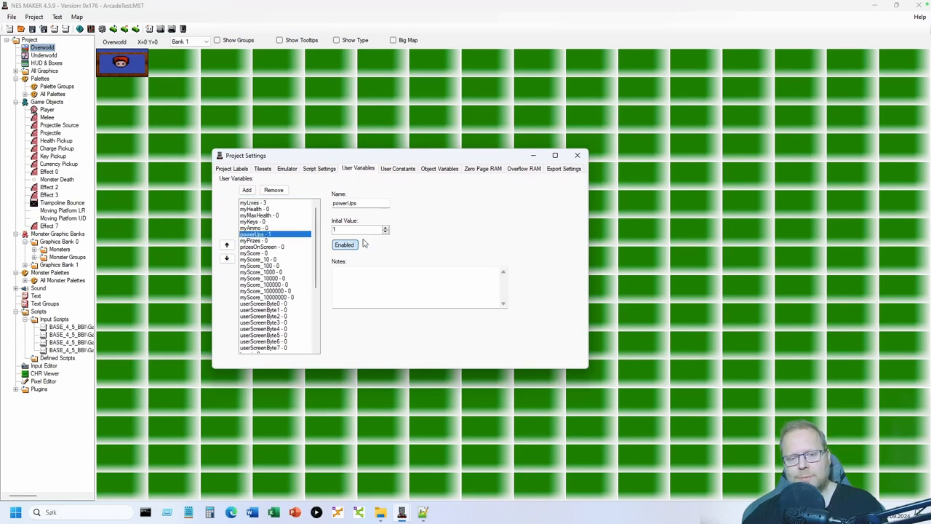
left_click(371, 202)
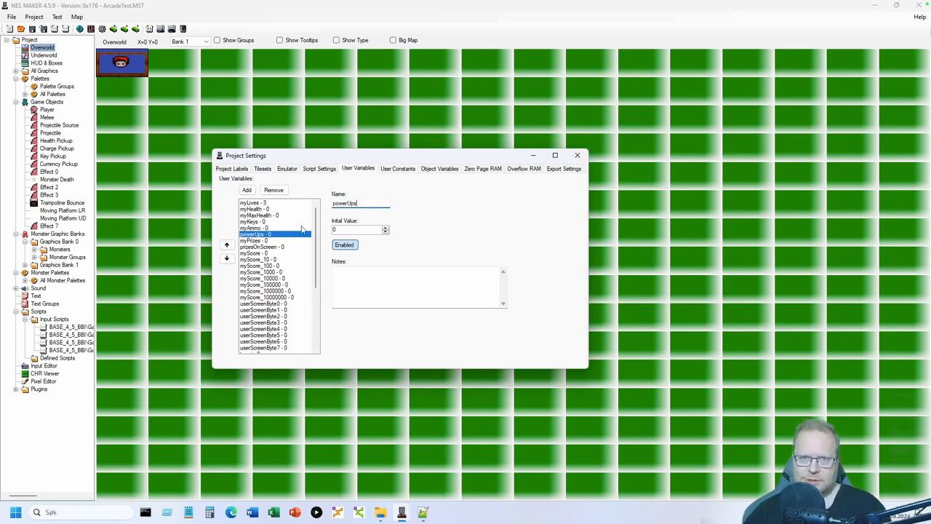
left_click(578, 156)
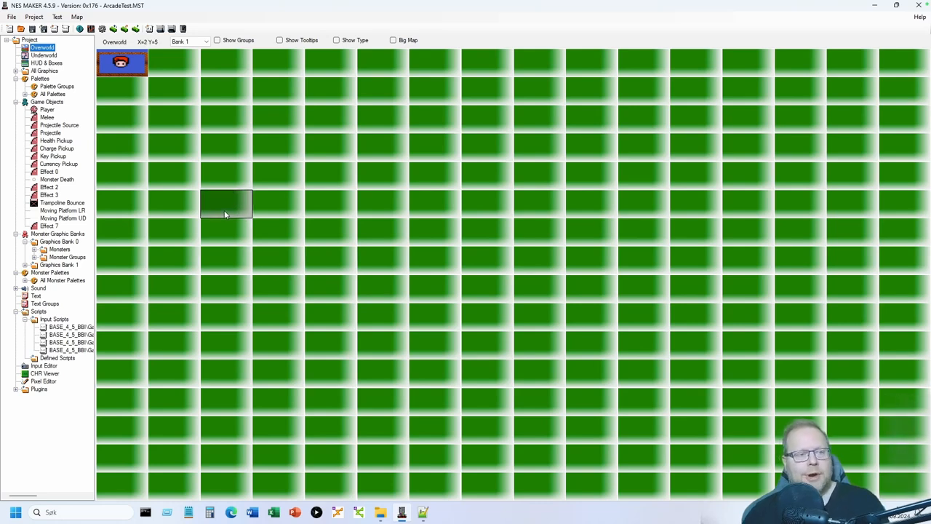
double_click(121, 66)
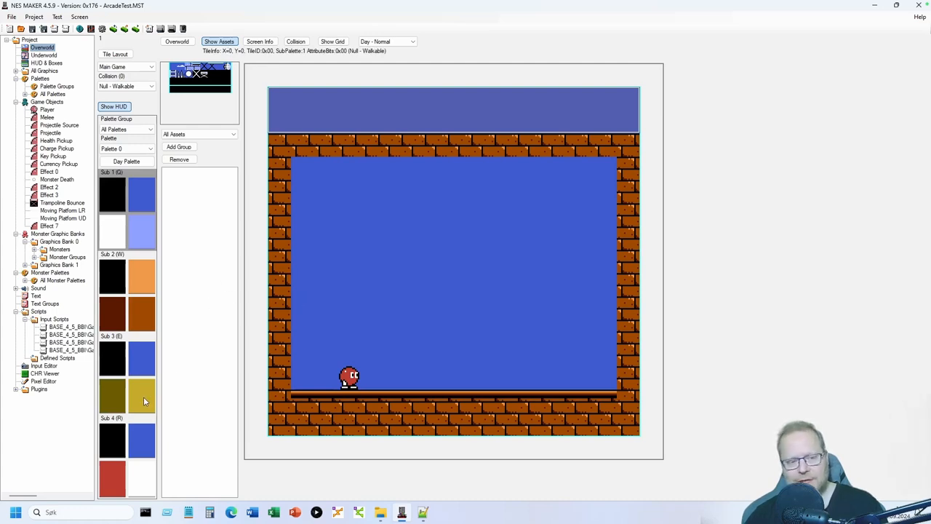
- Paint a brick ledge out to the right wall and set its collision to Solid
left_click(142, 325)
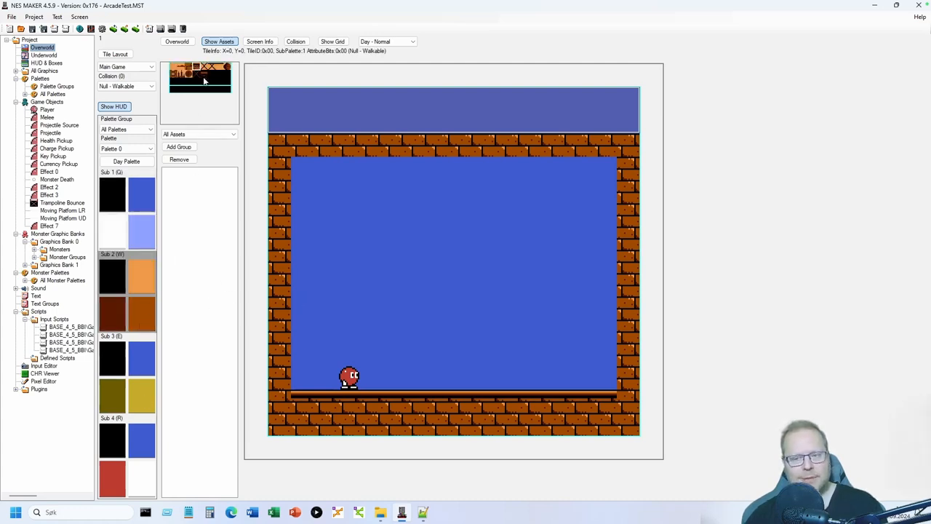
left_click_drag(593, 301, 600, 301)
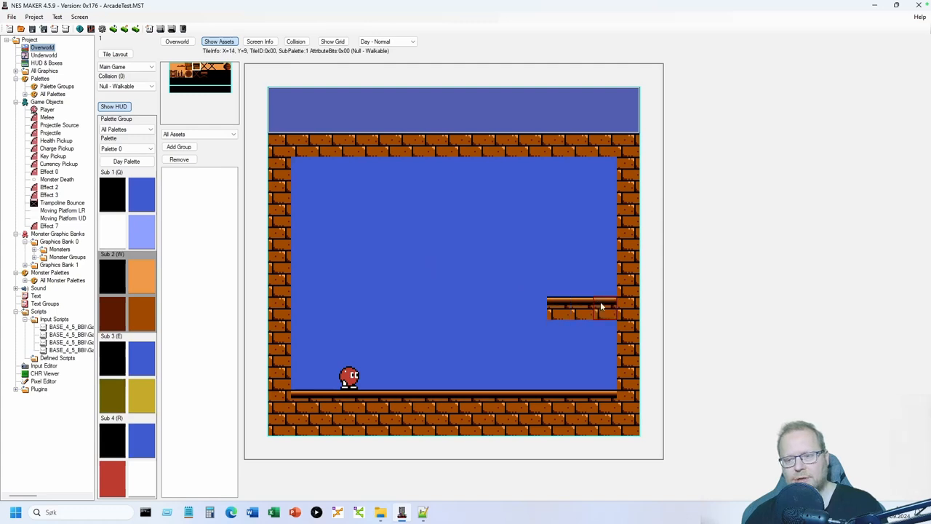
left_click(151, 86)
left_click(123, 104)
left_click(295, 41)
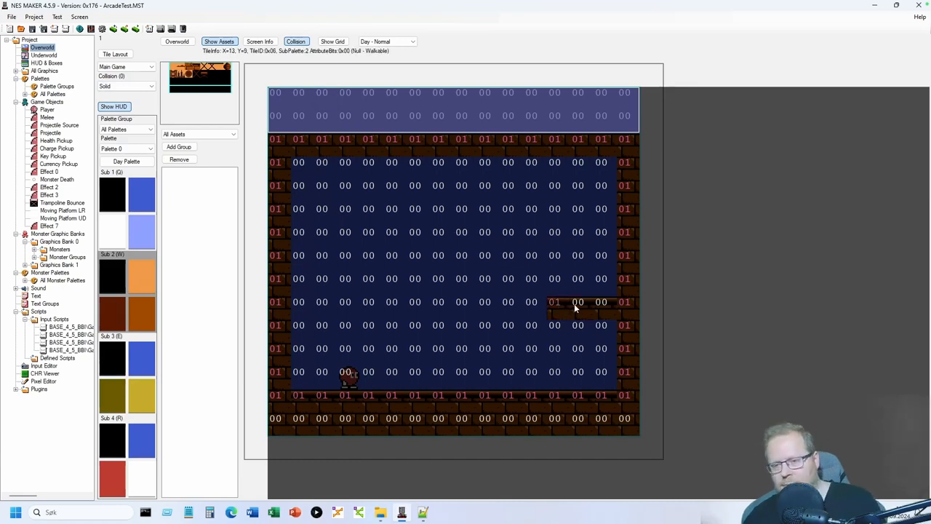
left_click(305, 43)
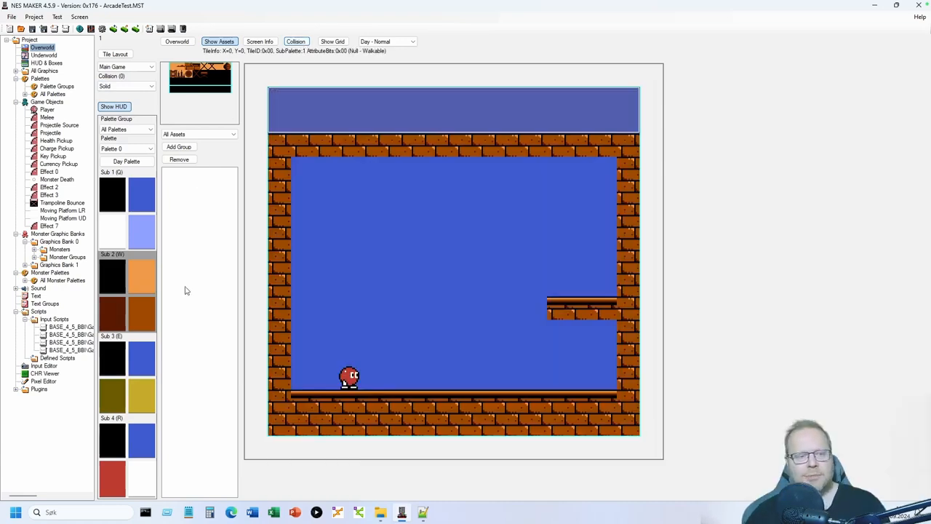
- Paint a yellow ladder from the floor up to the ledge and mark its tiles as Ladder collision
left_click(139, 390)
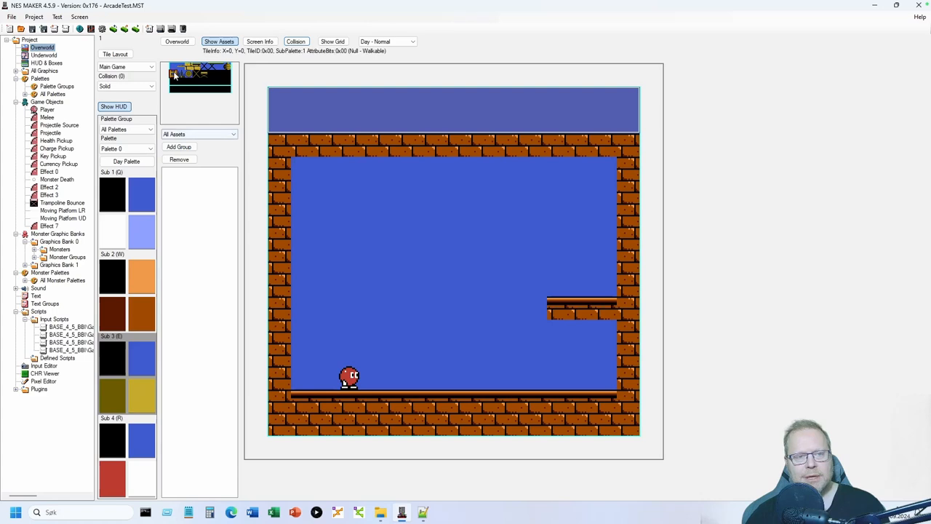
left_click_drag(536, 373, 536, 305)
left_click(125, 86)
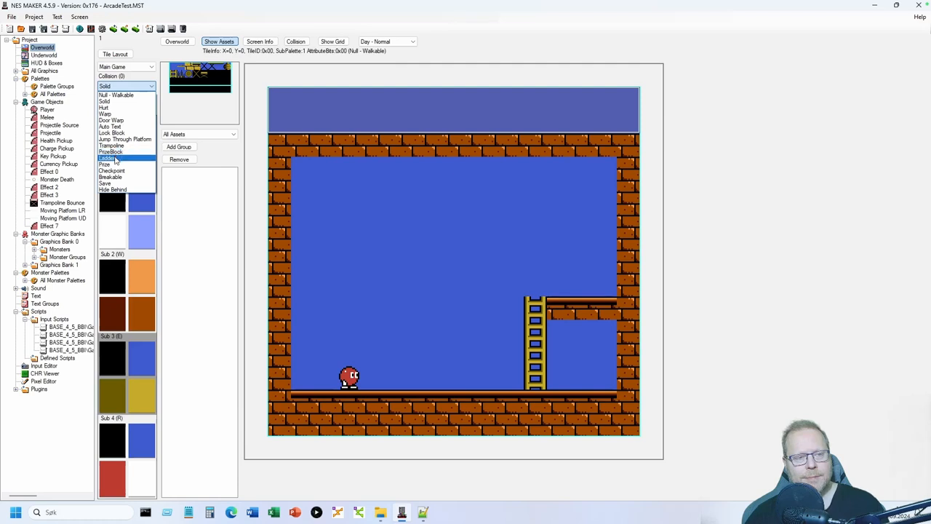
left_click(109, 158)
left_click(296, 41)
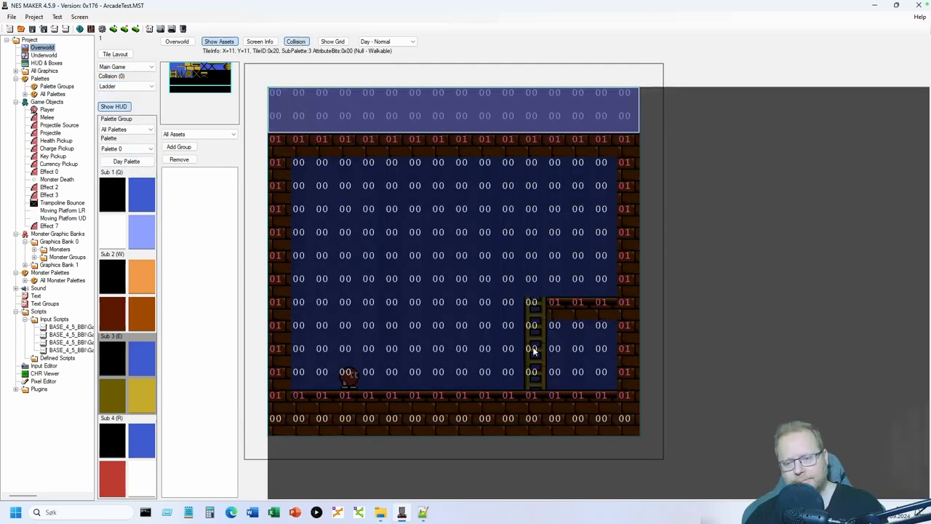
left_click(535, 378)
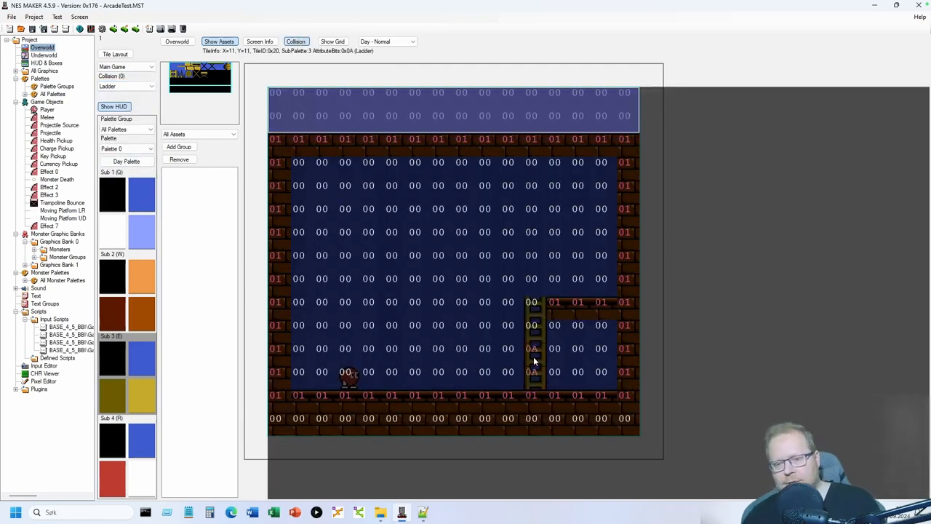
left_click_drag(533, 357, 534, 302)
left_click(296, 42)
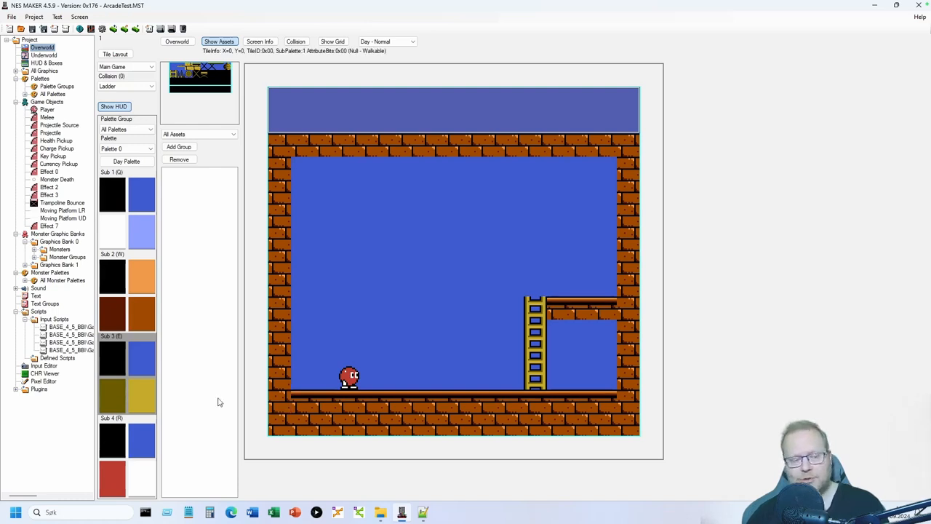
left_click(52, 320)
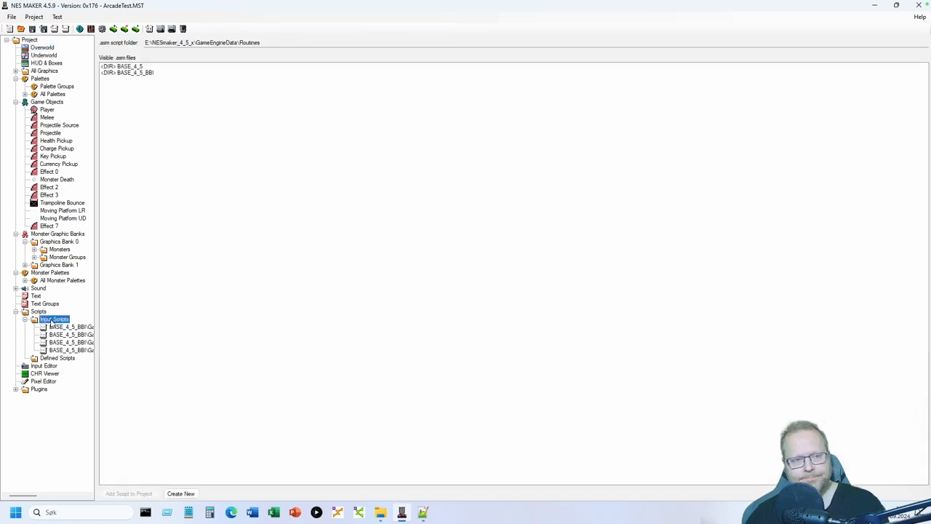
- Browse to the BASE_4_5_BBI\Game\MOD_ArcadePlatformerBase\Inputs script folder
double_click(148, 74)
double_click(145, 73)
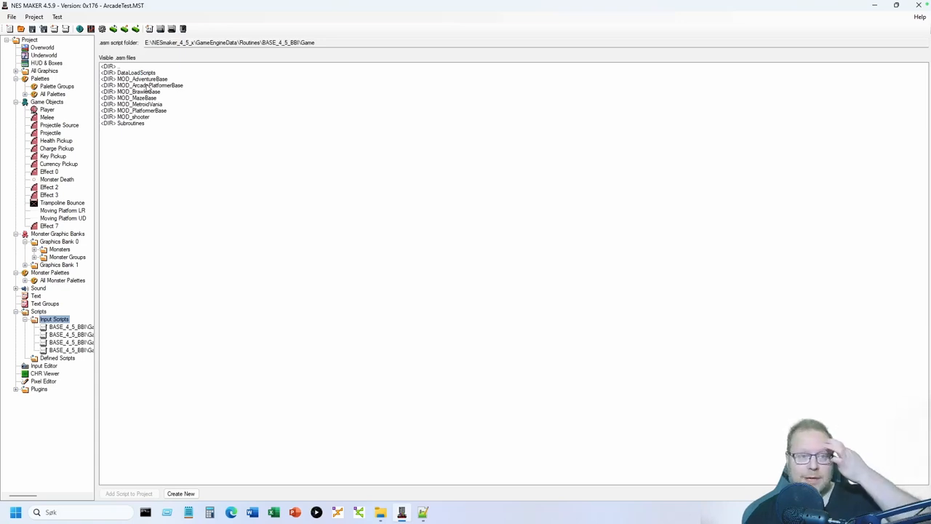
double_click(147, 85)
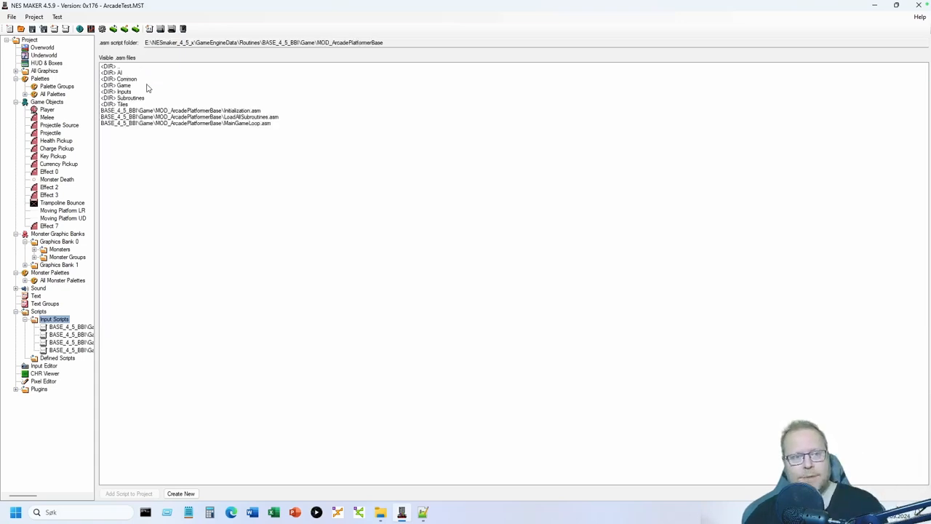
double_click(135, 91)
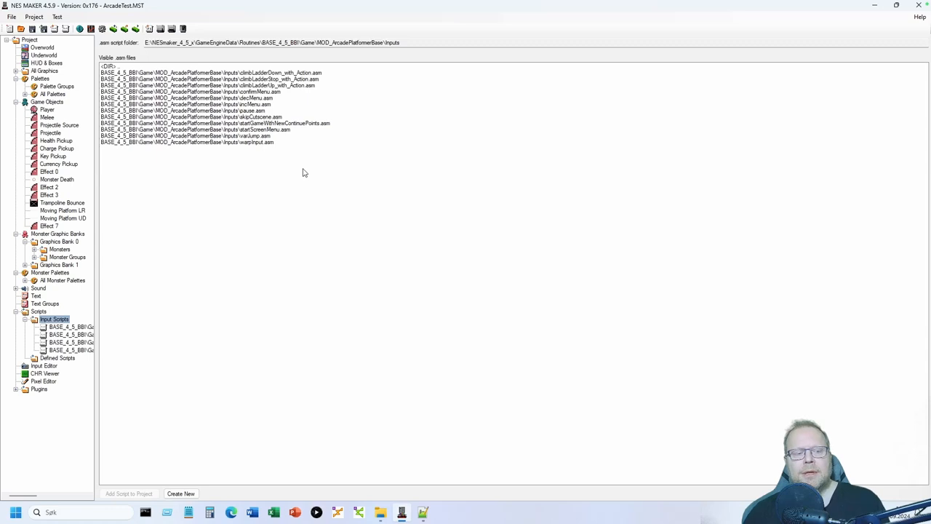
- Add the climbLadderDown, climbLadderStop and climbLadderUp scripts to the project's input scripts
left_click(257, 73)
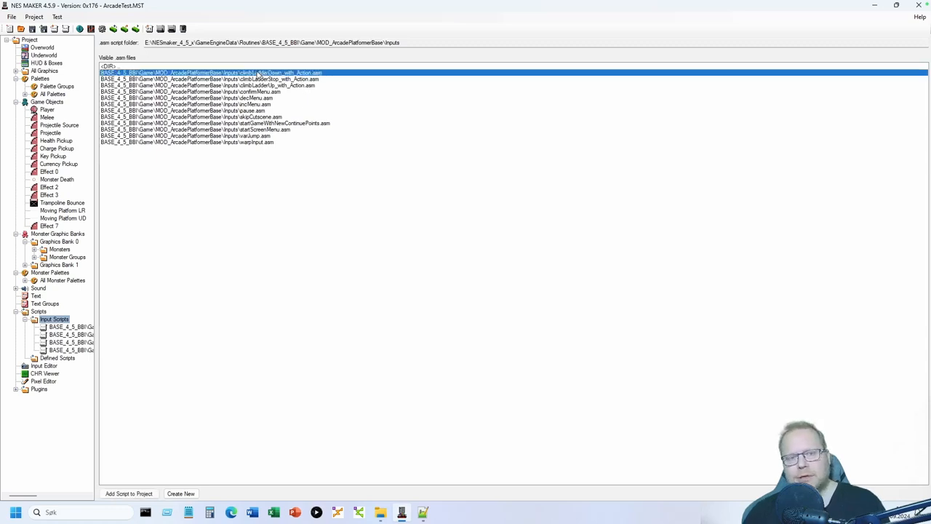
left_click(259, 79)
left_click(263, 85)
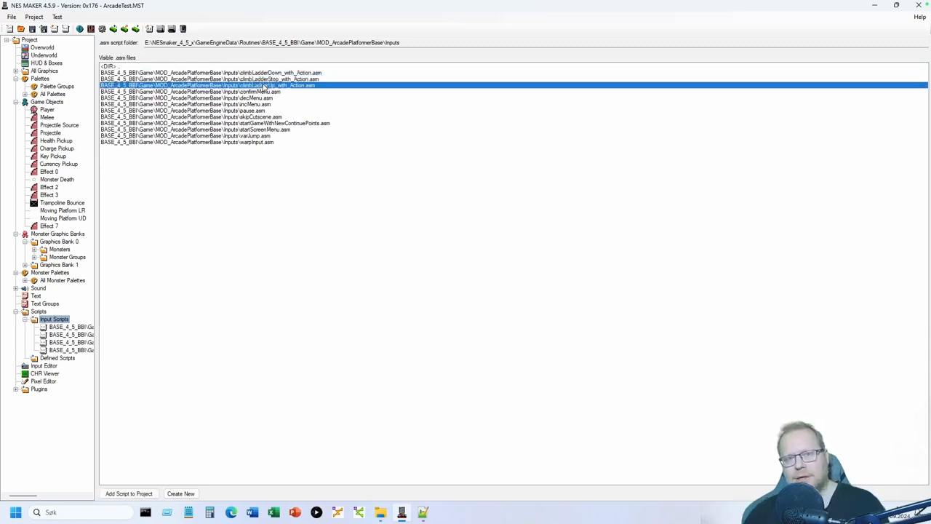
left_click(270, 73)
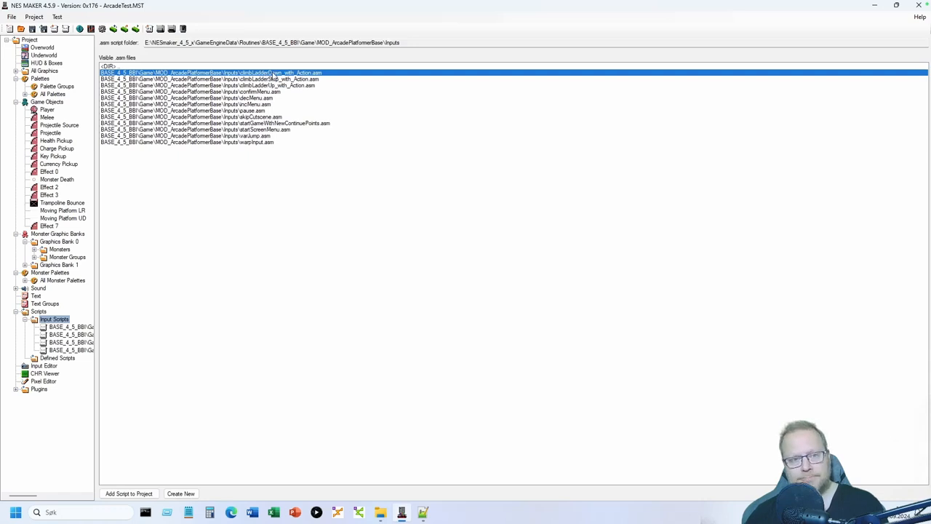
double_click(274, 75)
left_click(267, 74)
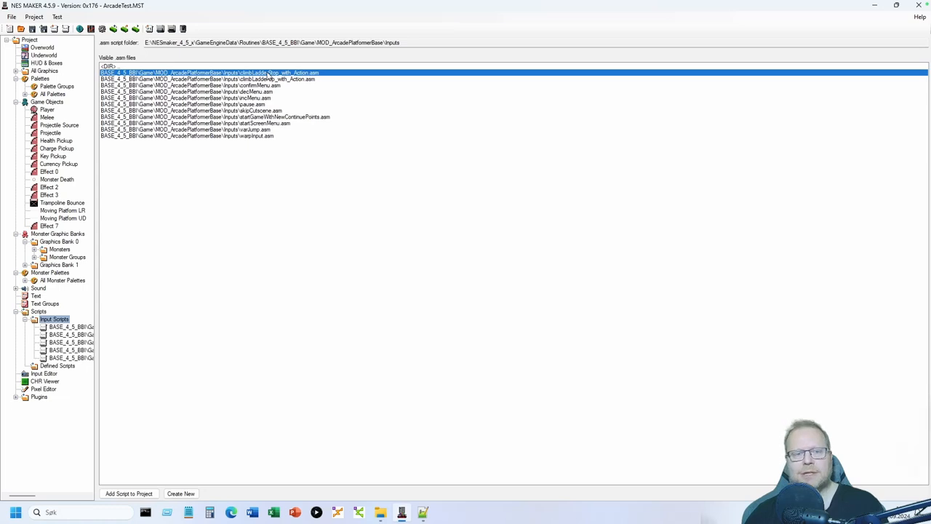
double_click(269, 75)
left_click(275, 74)
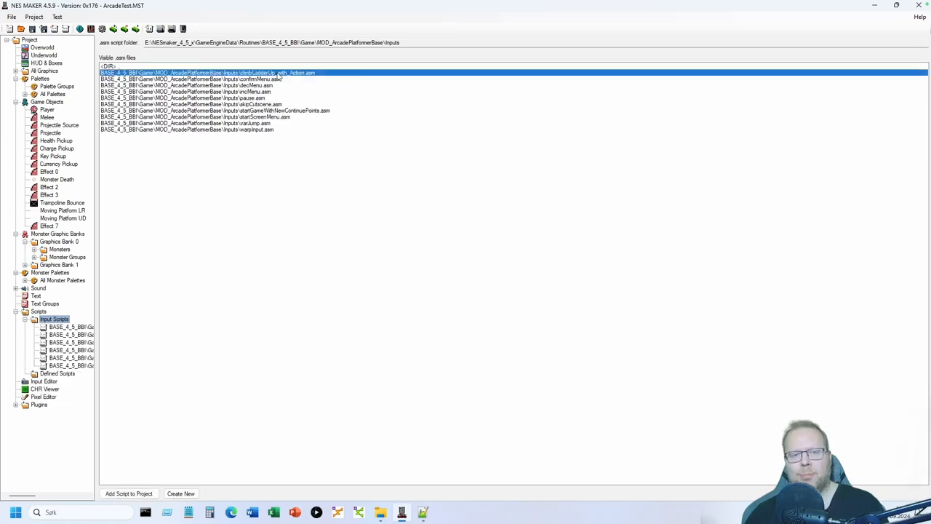
double_click(279, 75)
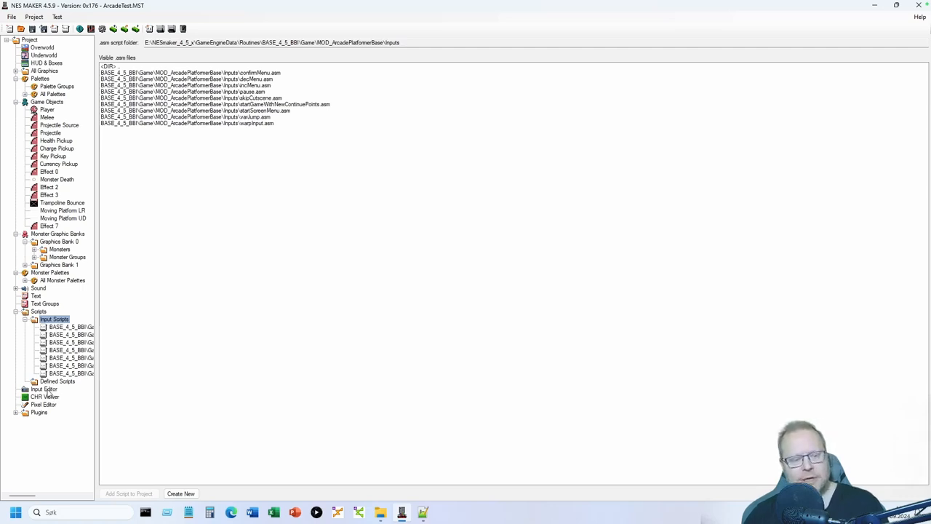
- For Main Game, make holding Up run climbLadderUp and releasing Up run climbLadderStop
left_click(44, 390)
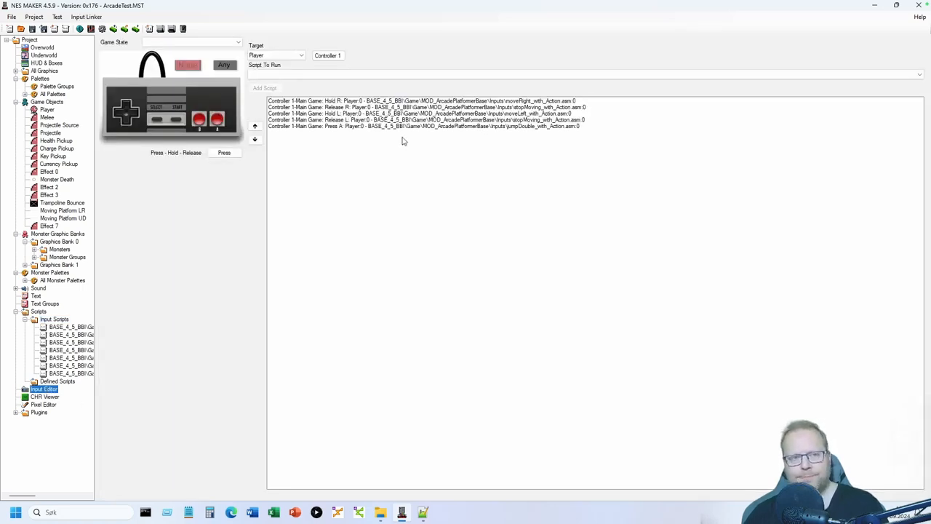
left_click(232, 43)
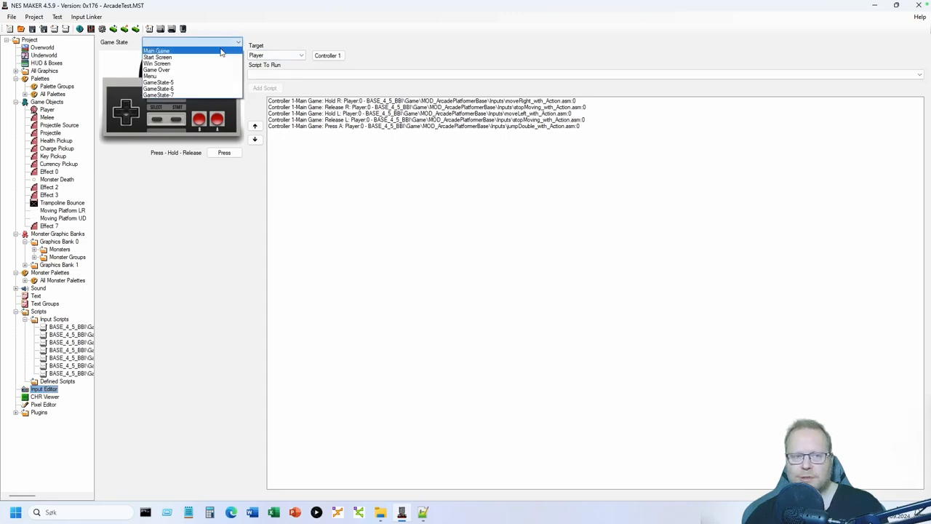
left_click(221, 52)
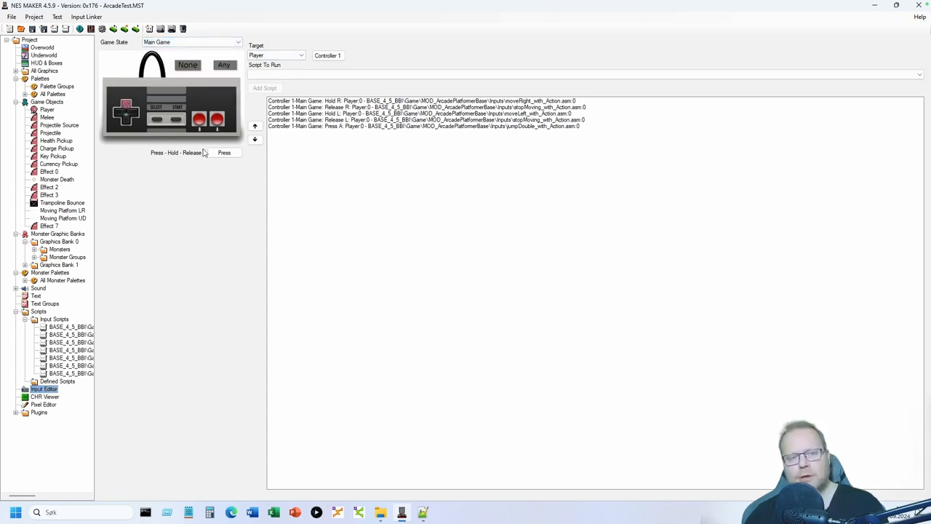
left_click(229, 154)
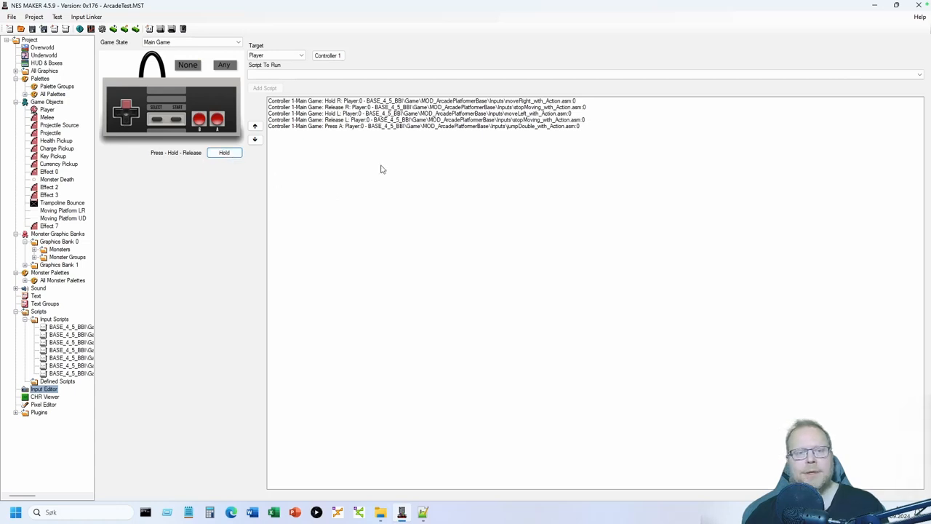
left_click(425, 75)
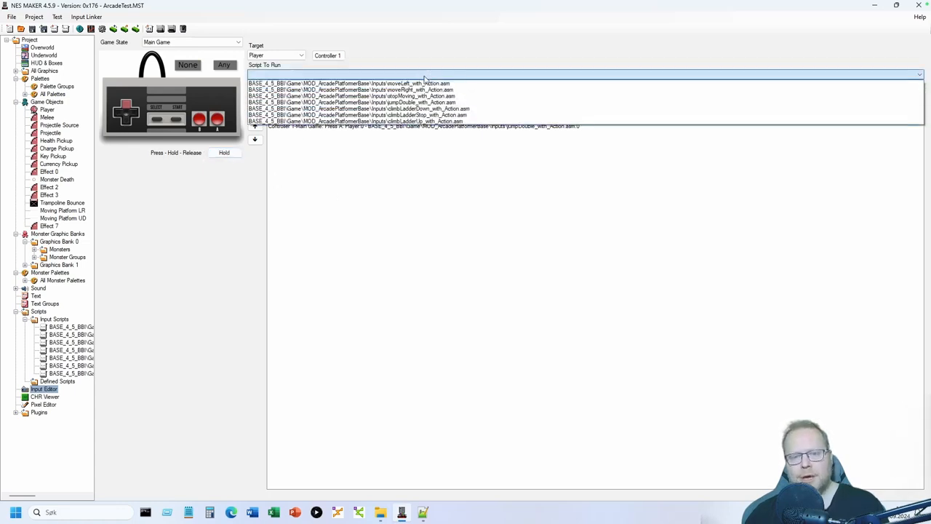
left_click(427, 121)
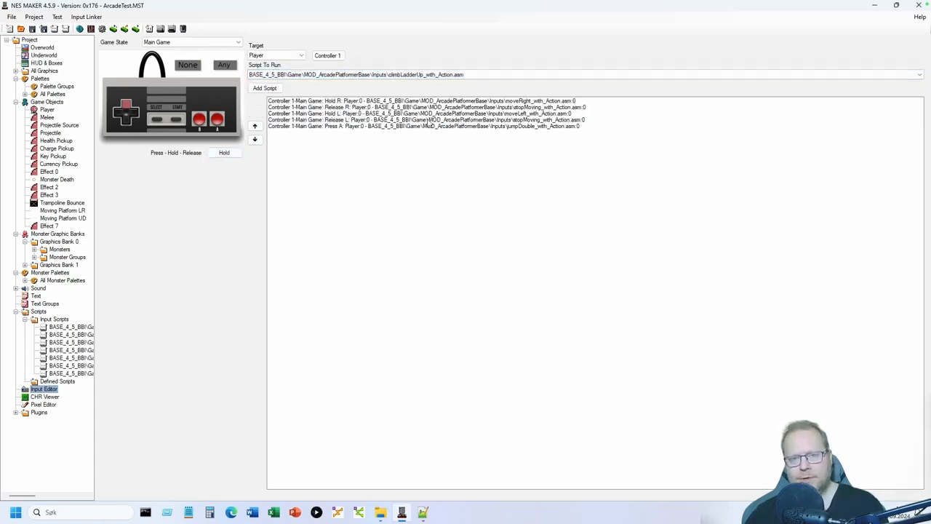
left_click(265, 88)
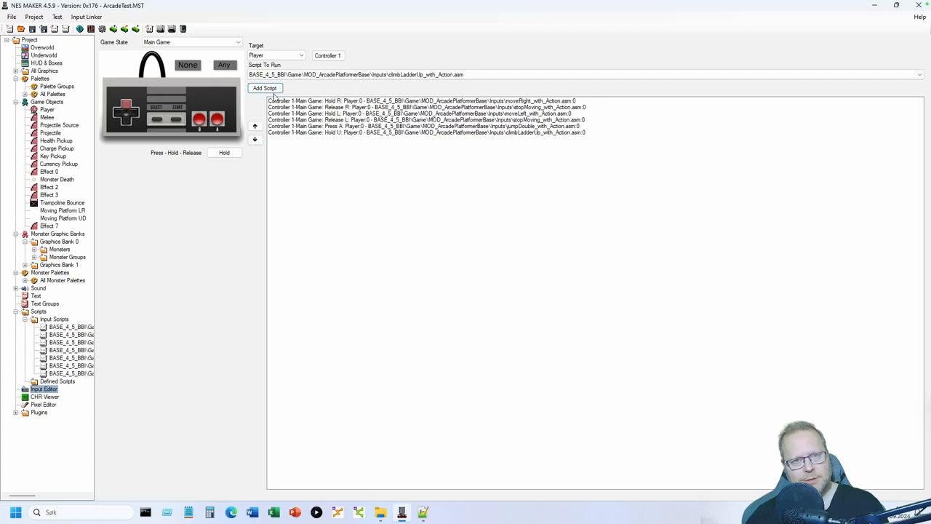
left_click(222, 157)
left_click(223, 155)
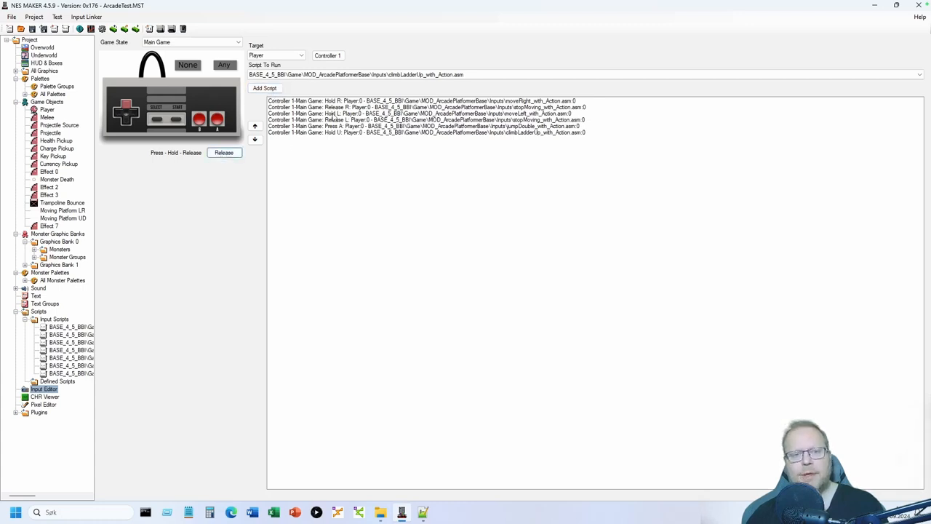
left_click(377, 75)
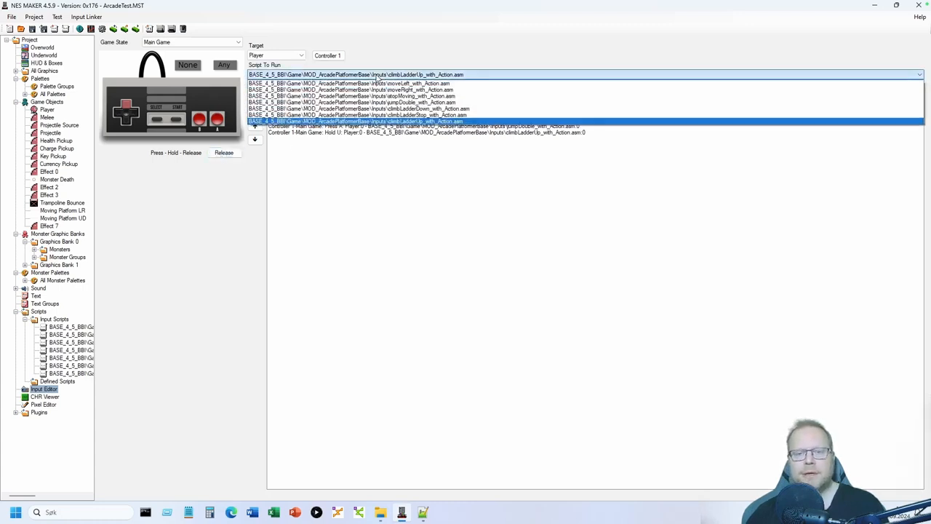
left_click(432, 115)
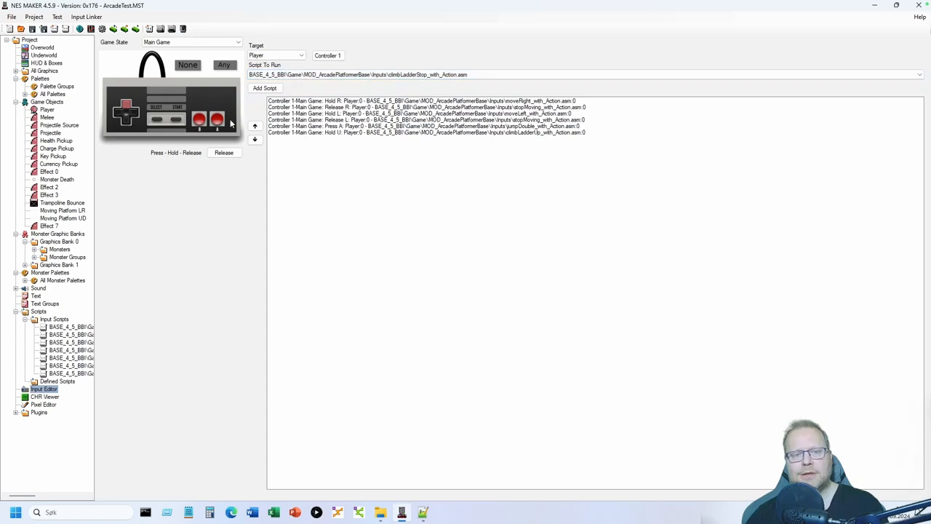
left_click(272, 89)
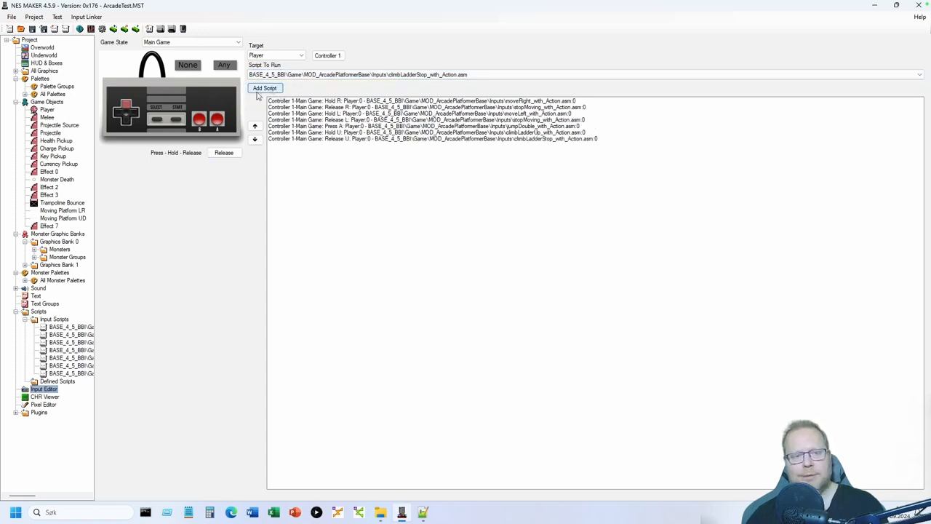
- Make holding Down run climbLadderDown and releasing Down run climbLadderStop
left_click(123, 106)
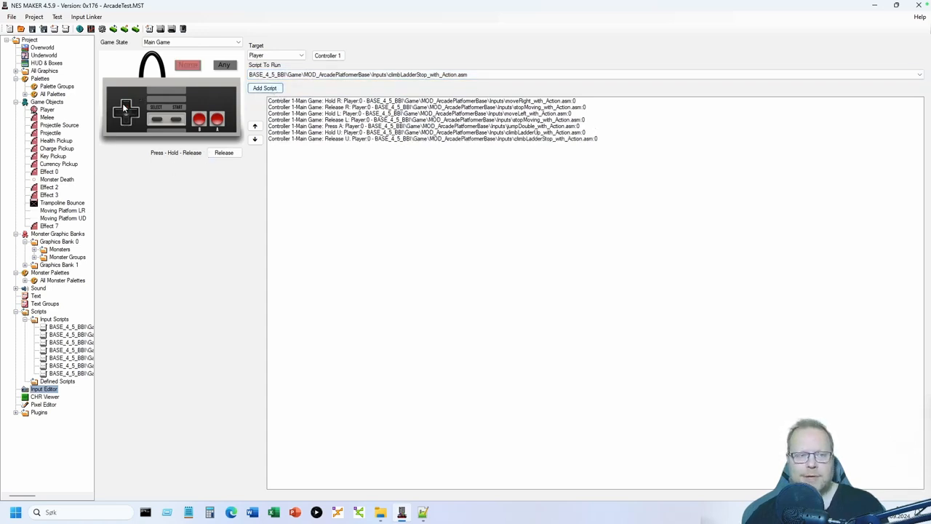
left_click(125, 123)
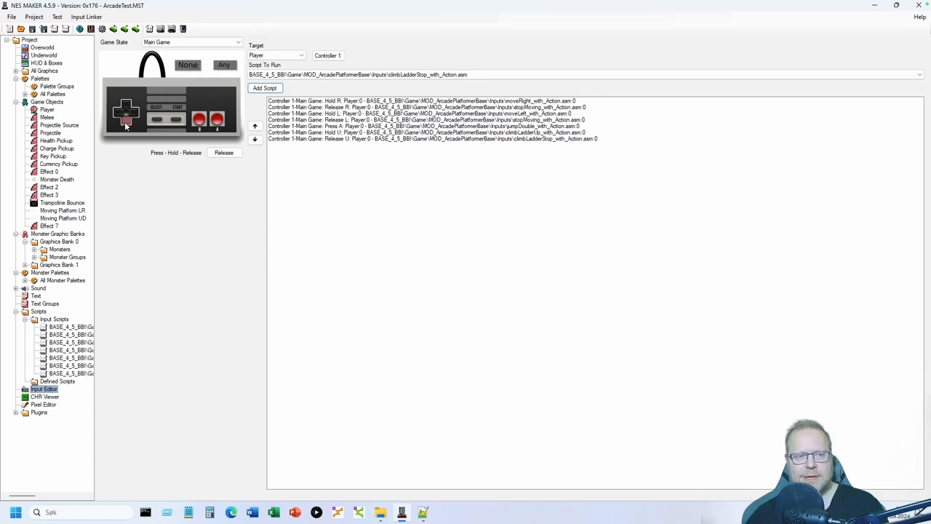
left_click(226, 154)
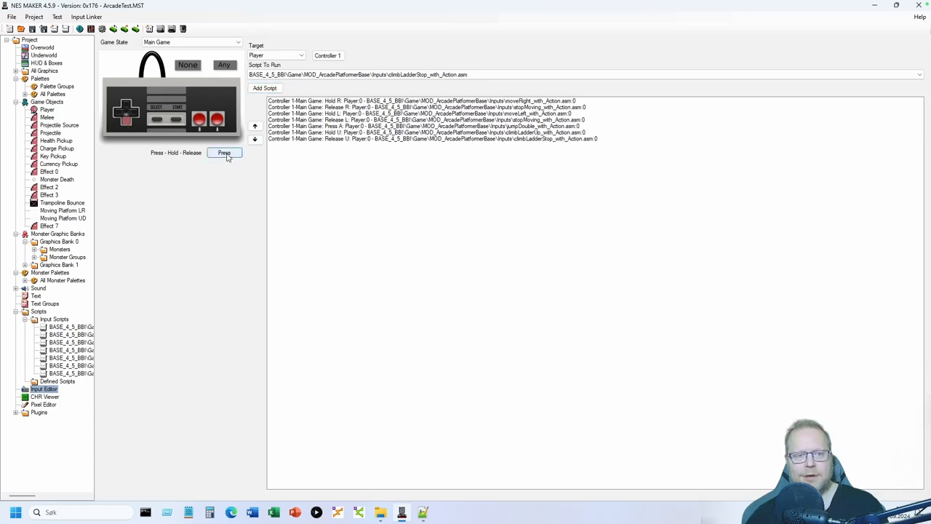
left_click(419, 76)
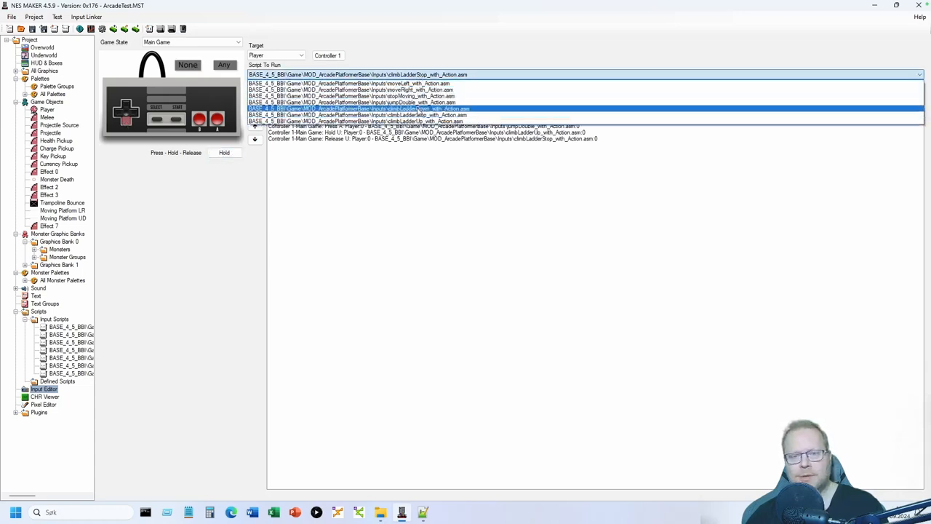
left_click(420, 108)
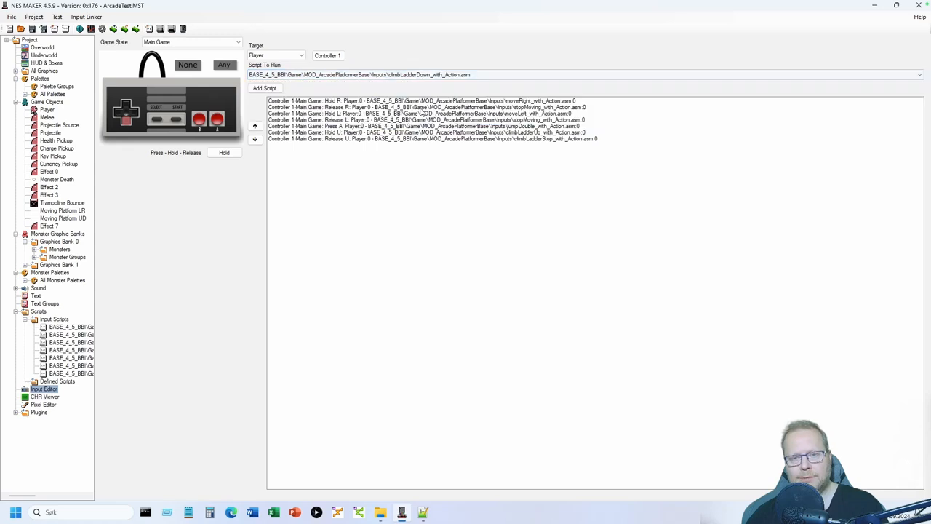
left_click(265, 88)
left_click(224, 153)
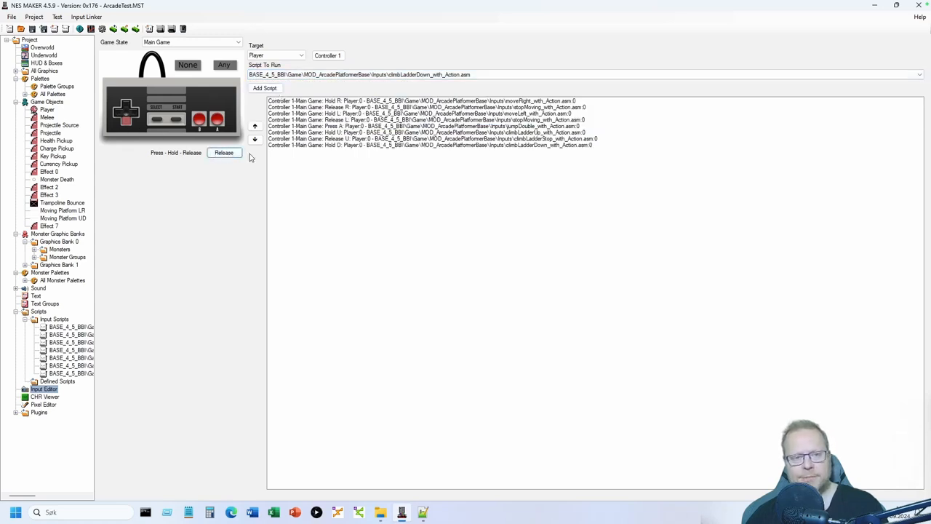
left_click(371, 76)
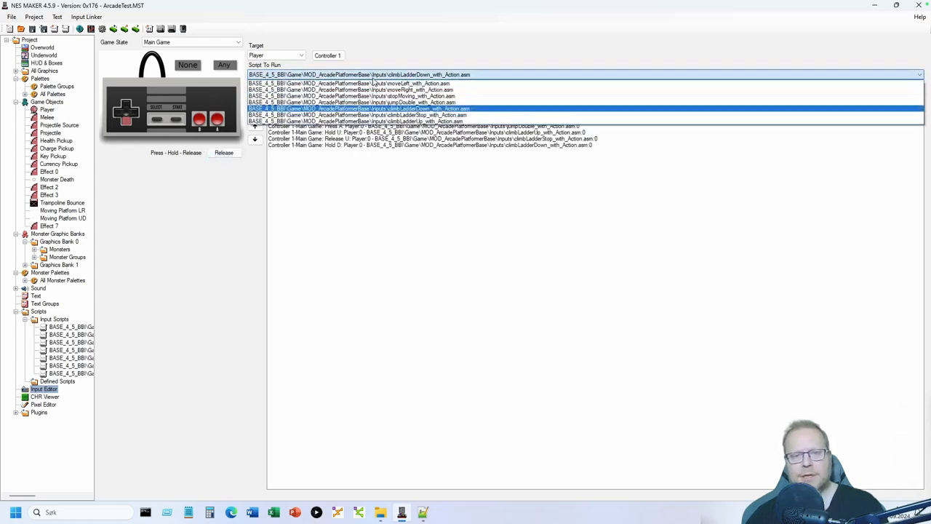
left_click(401, 115)
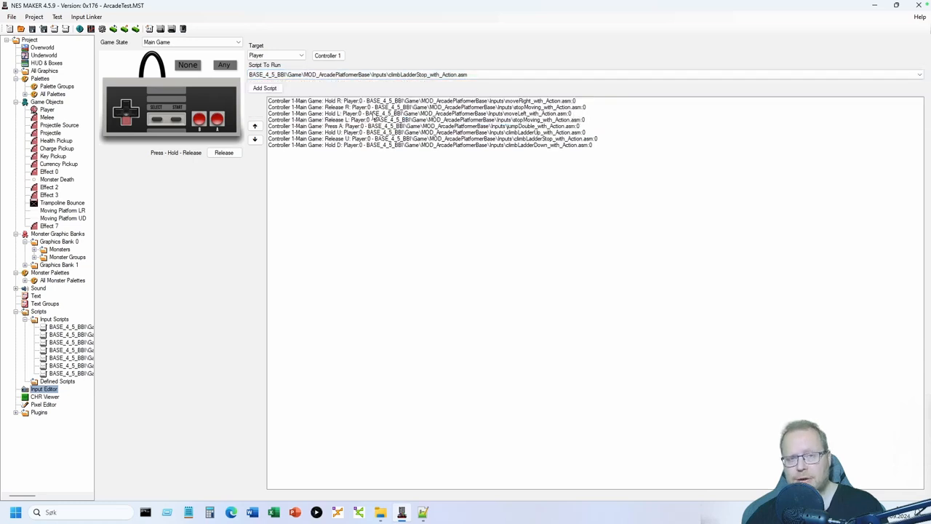
left_click(265, 88)
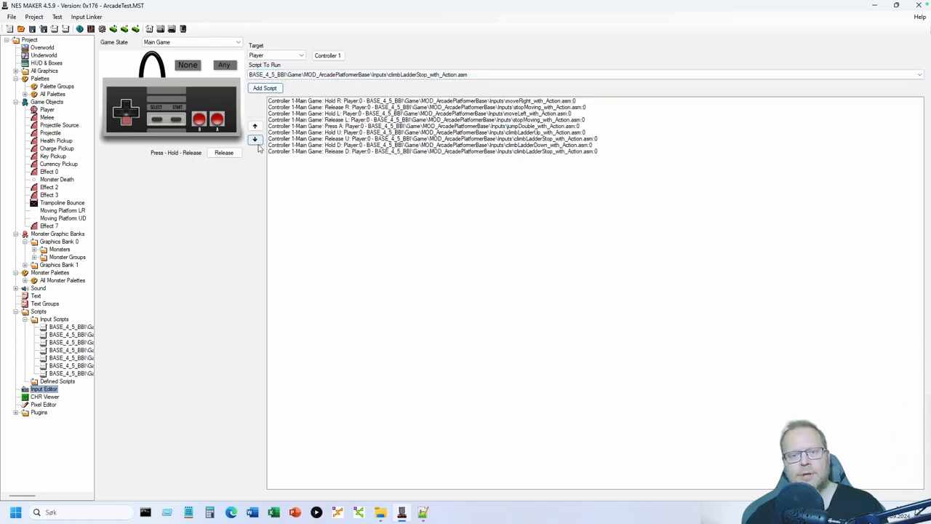
- Export the game from the Overworld to Mesen, then climb onto the ledge and back down
left_click(46, 48)
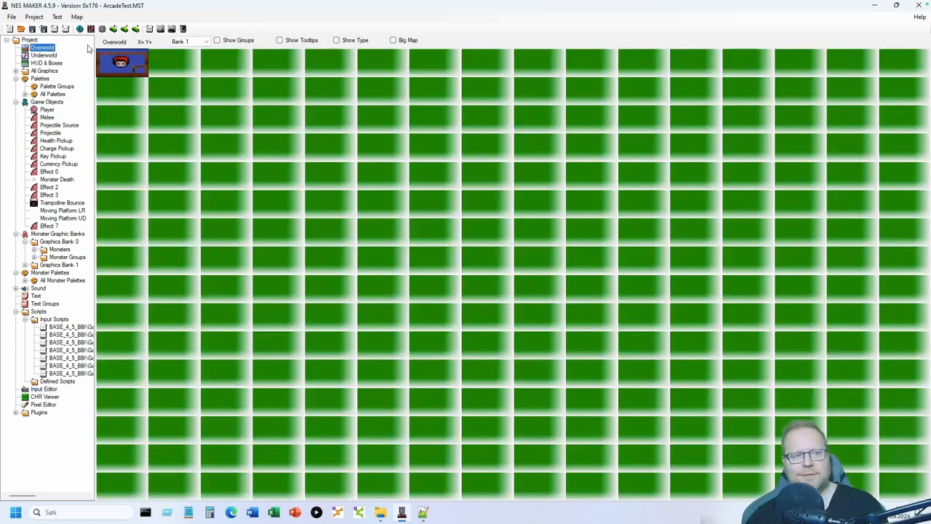
left_click(160, 30)
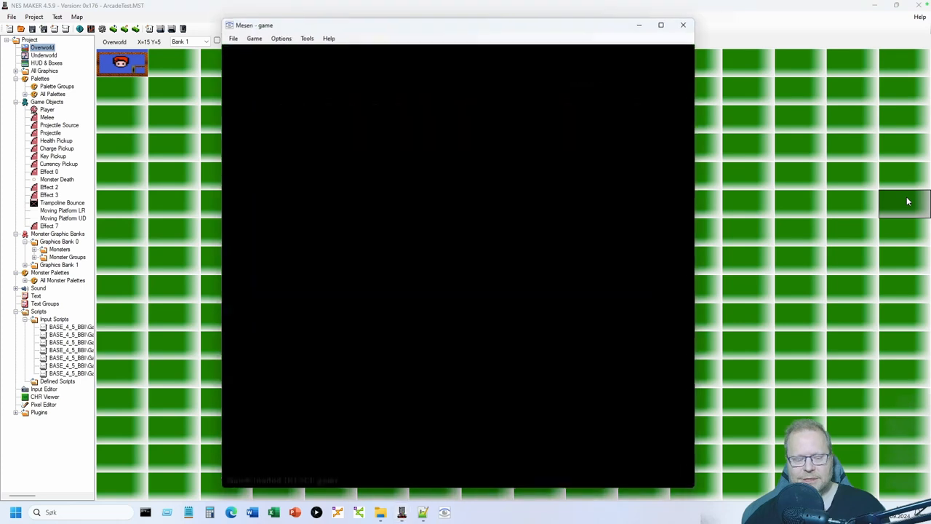
key("Right")
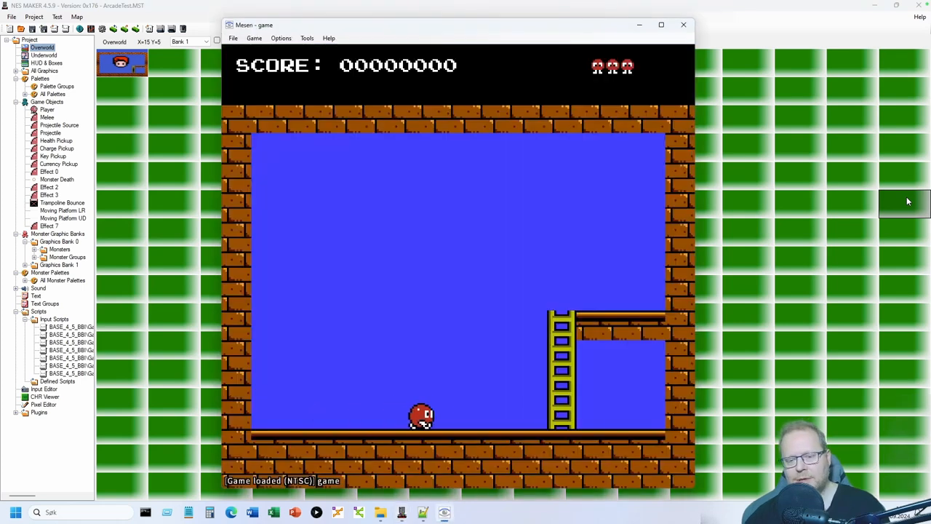
key("Up")
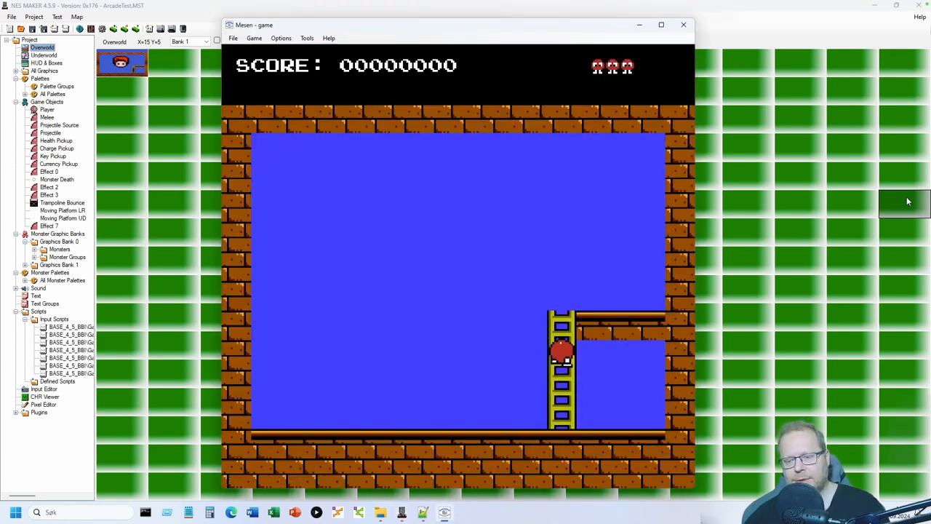
key("Right")
key("Left")
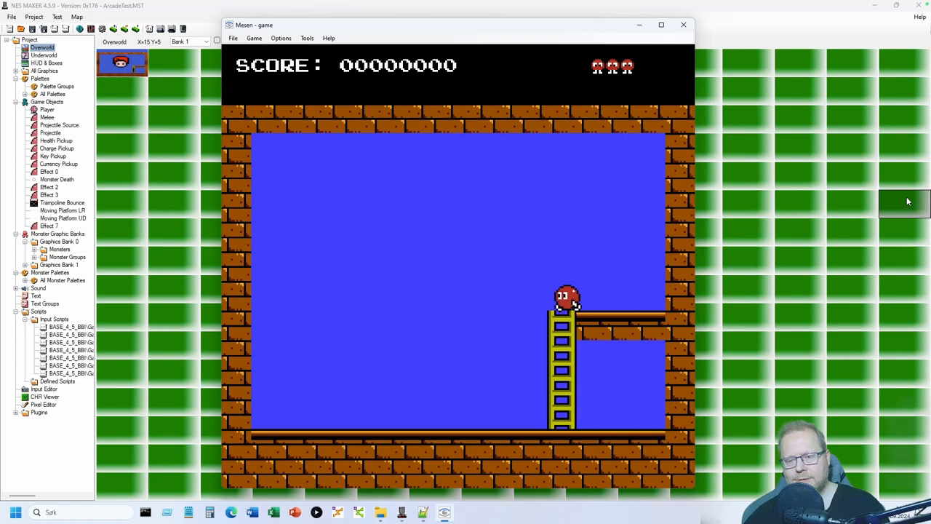
key("Down")
- Climb partway up and down the ladder, then climb to the top and onto the ledge
key("Left")
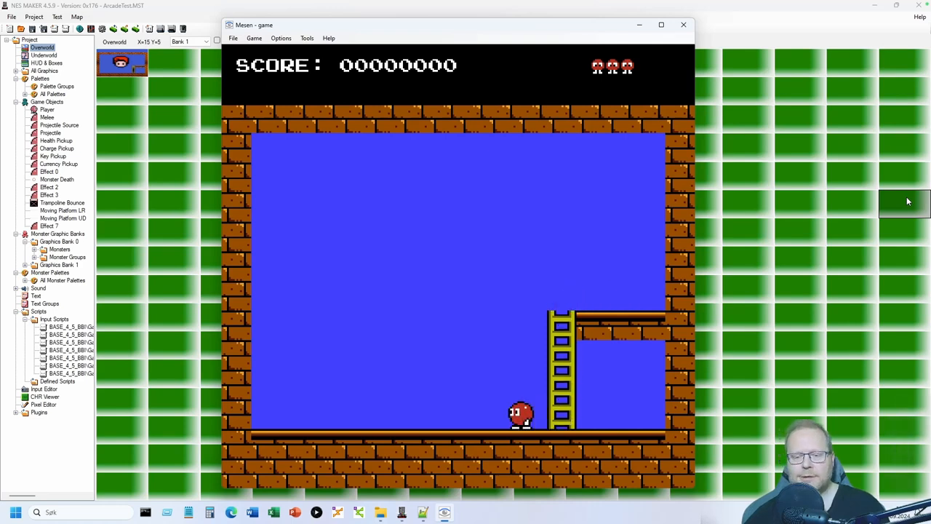
key("Right")
key("Up")
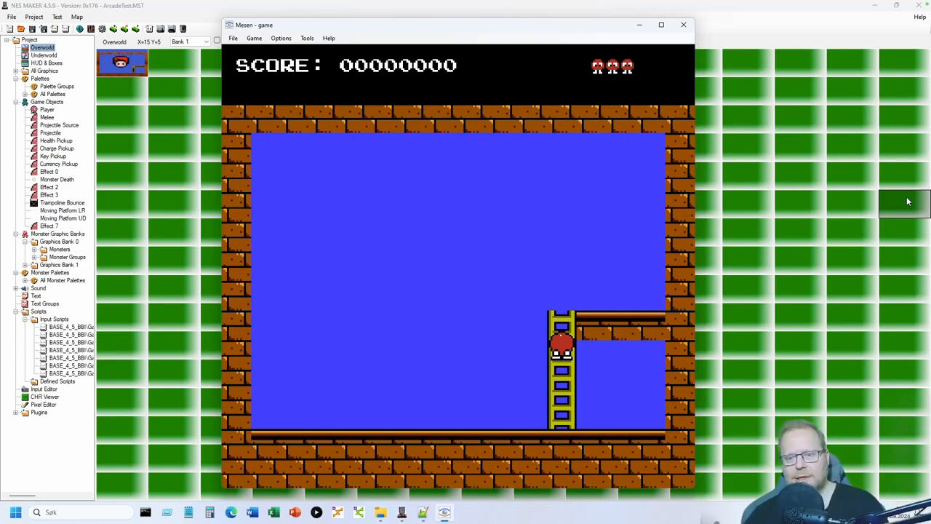
key("Down")
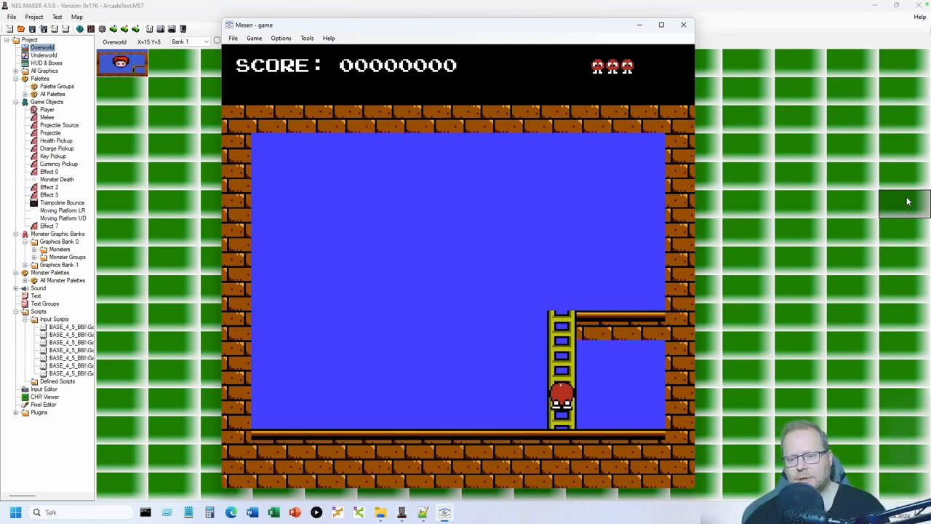
key("Up")
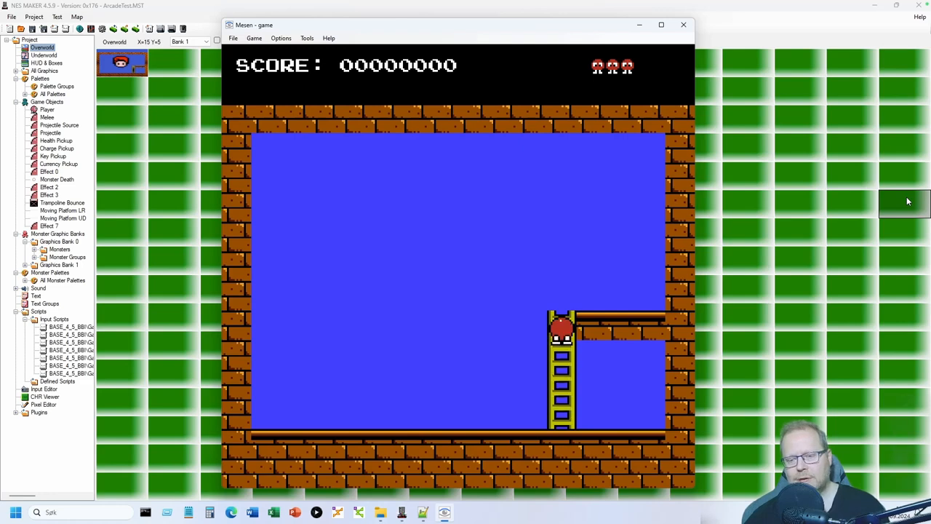
key("Down")
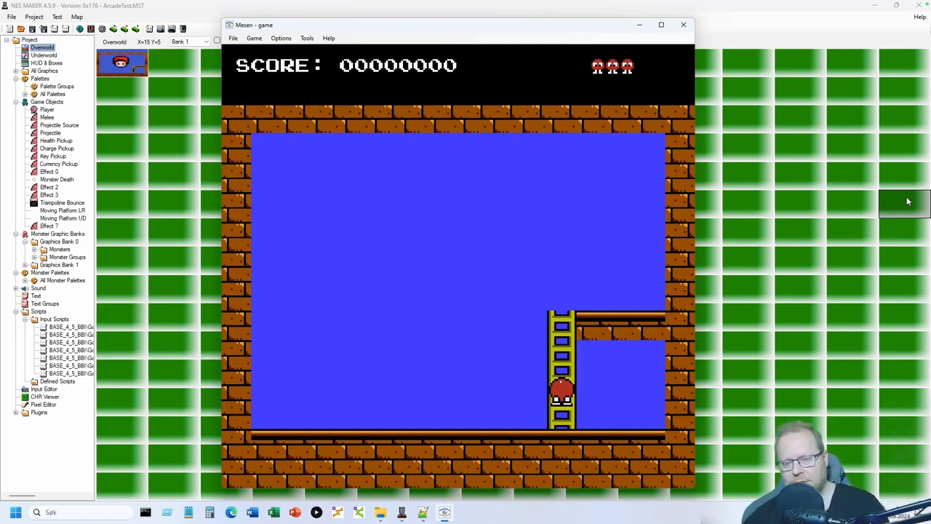
key("Up")
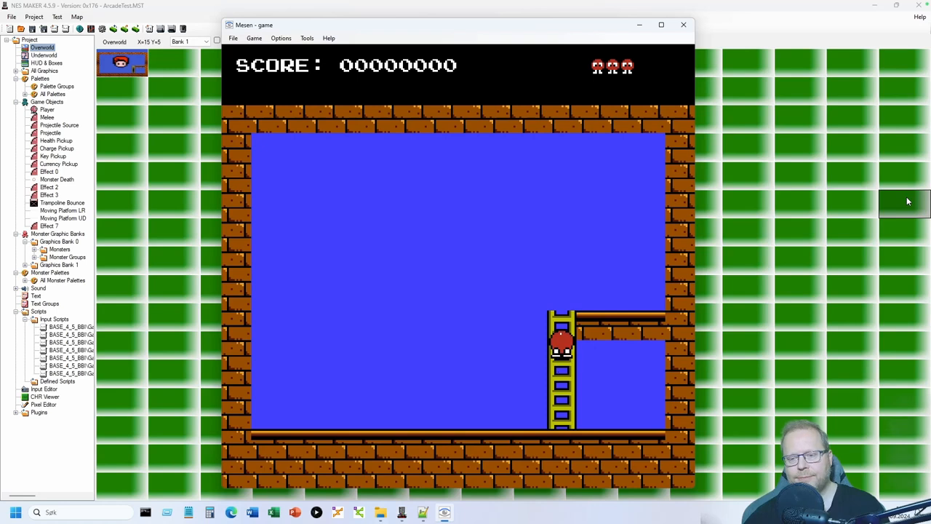
key("Right")
key("Right")
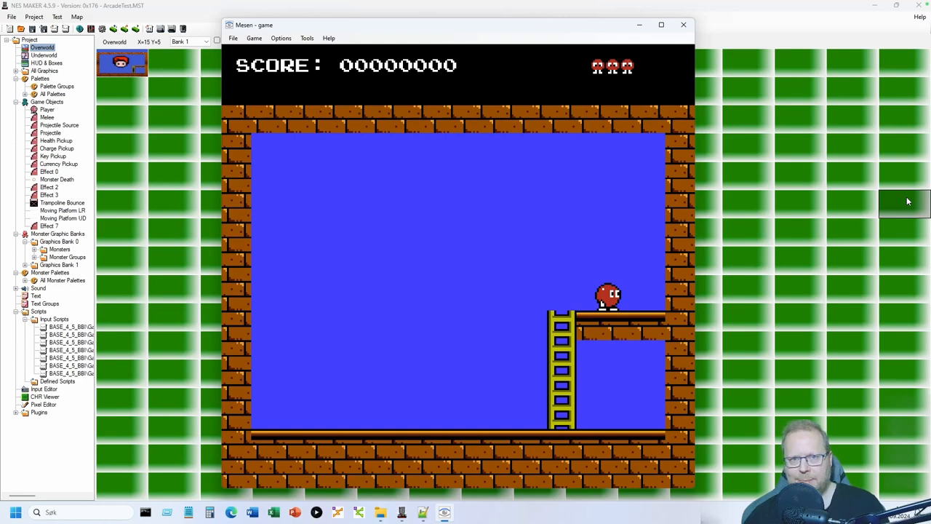
- Walk back along the ledge, climb down to the floor, and pace beside the ladder
key("Left")
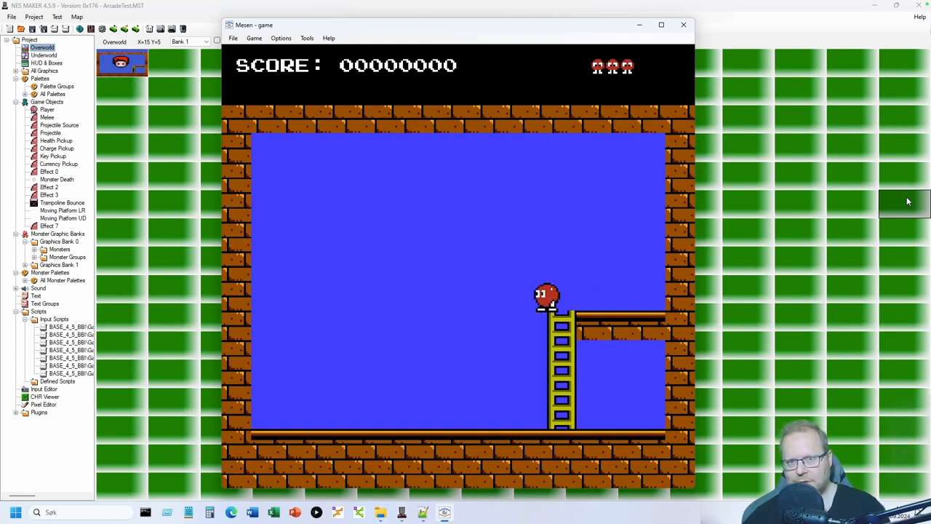
key("Down")
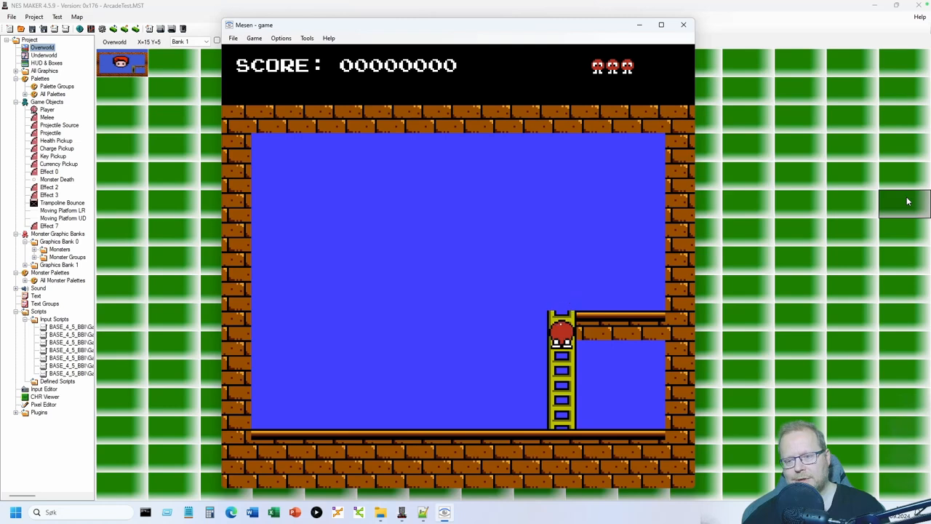
key("Right")
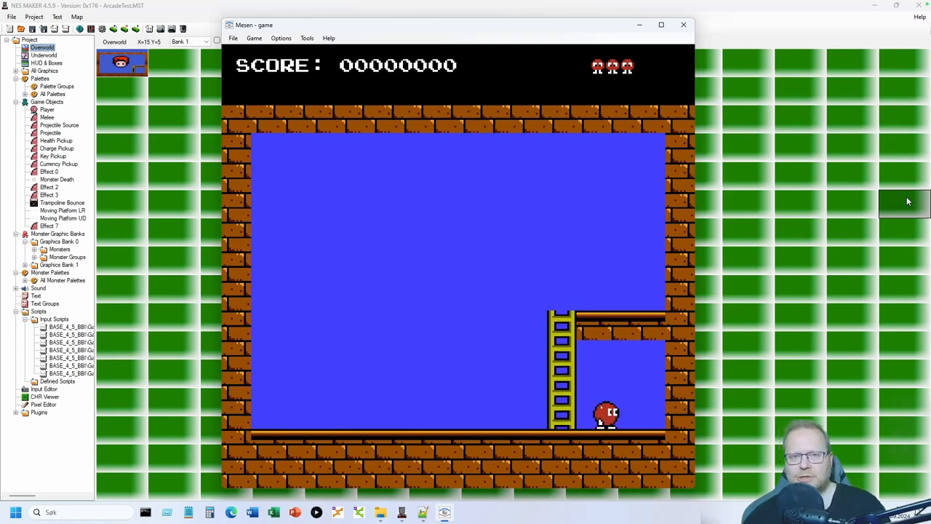
key("Left")
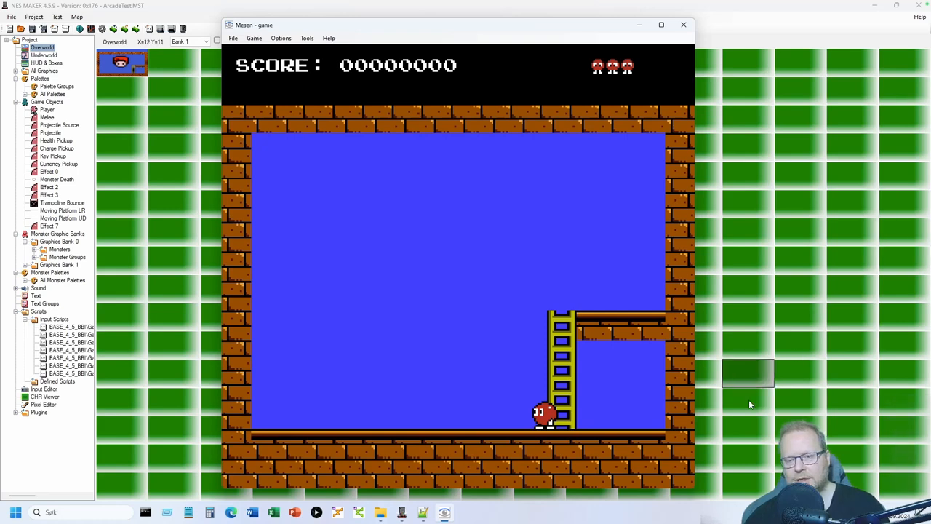
key("Right")
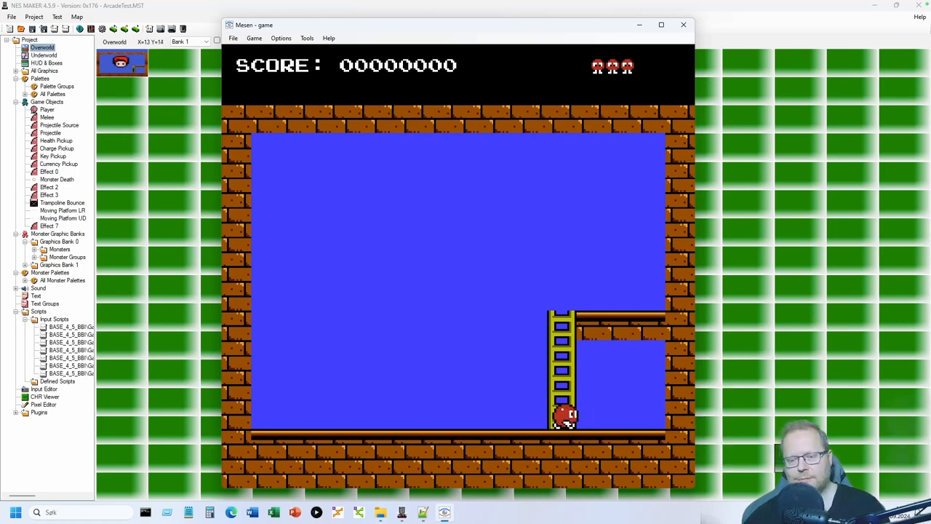
key("Left")
key("Right")
- Repeatedly climb up and down the ladder, stepping off at different heights
key("Up")
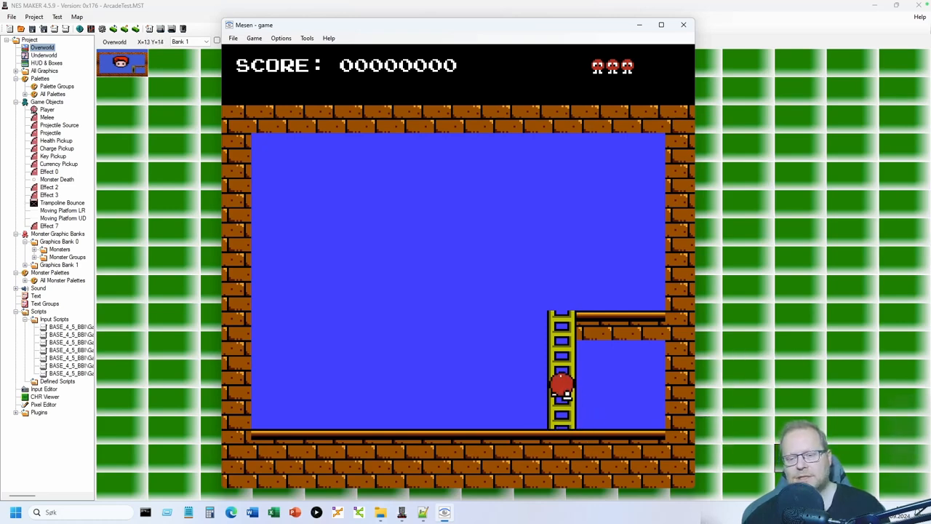
key("Down")
key("Right")
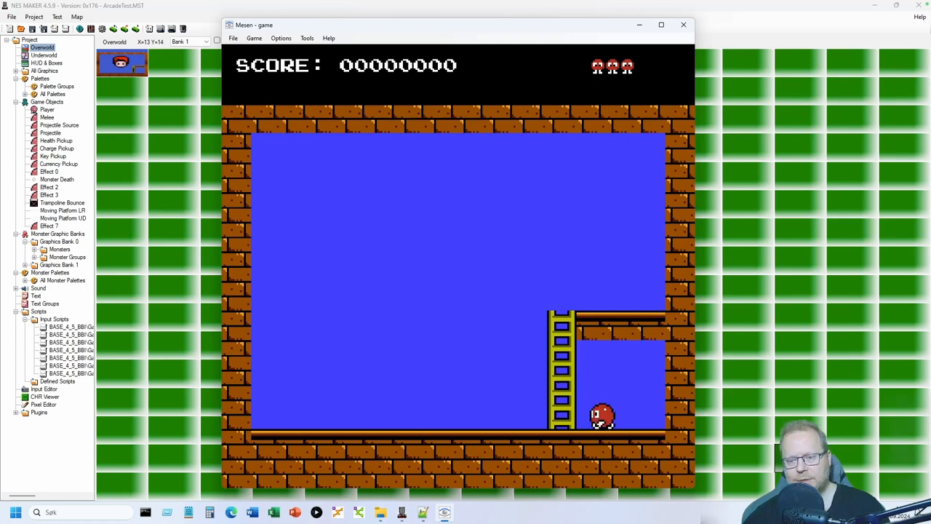
key("Left")
key("Up")
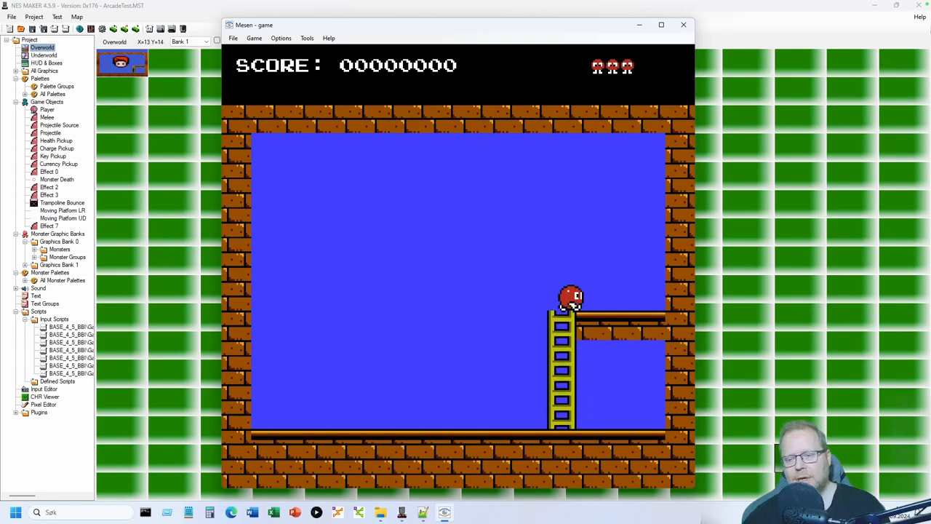
key("Right")
key("Left")
key("Down")
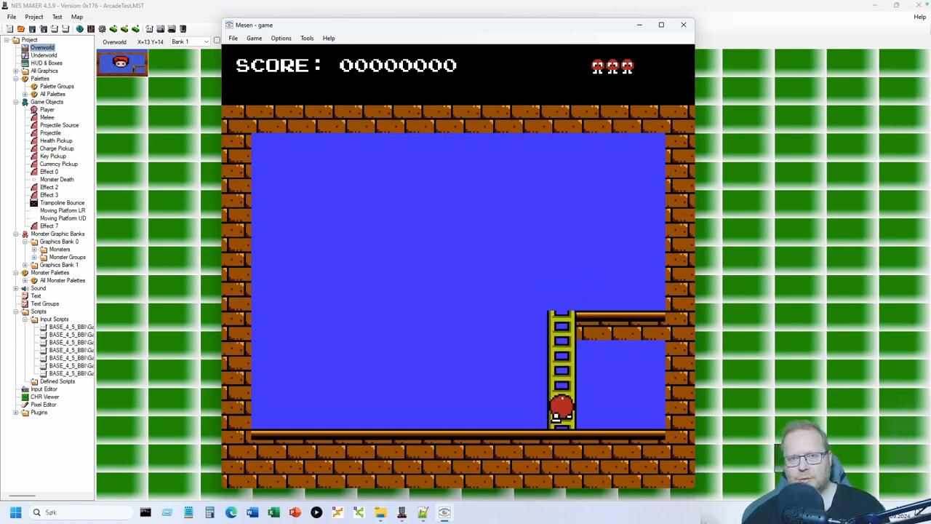
key("Left")
key("Right")
key("Up")
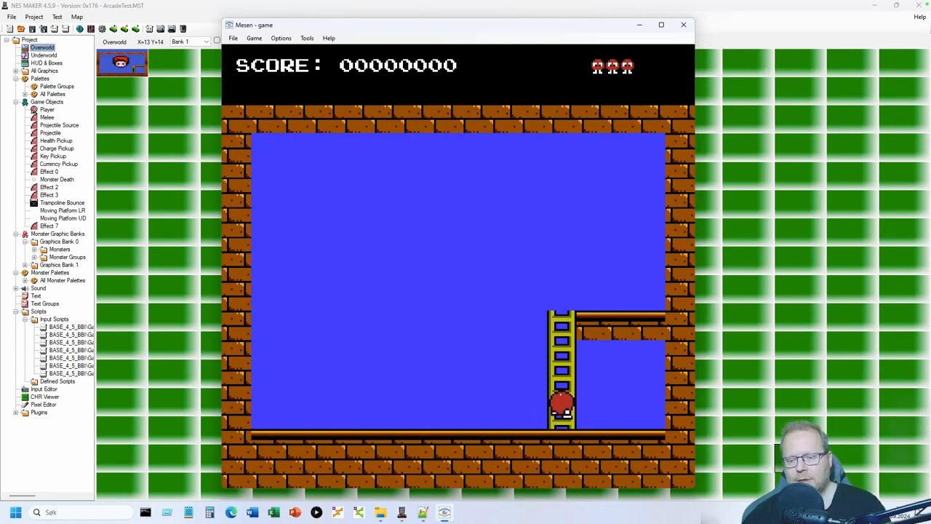
key("Right")
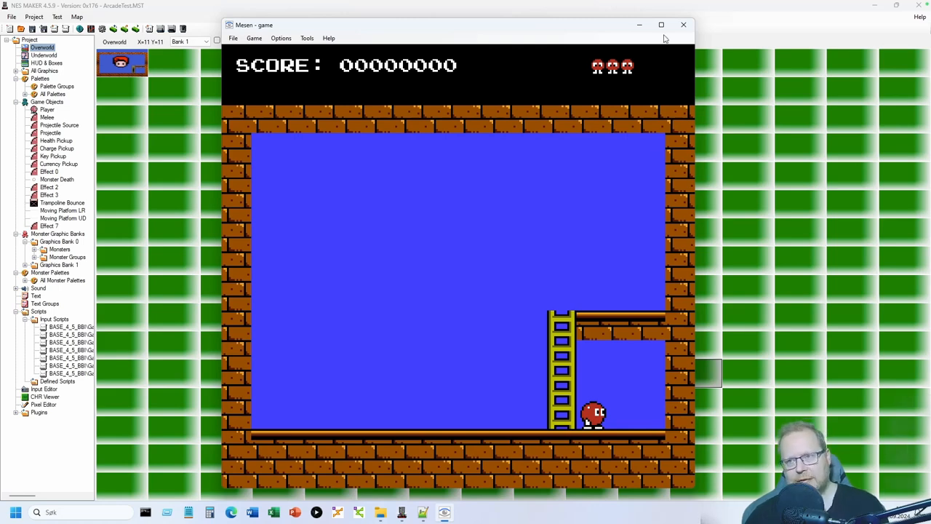
left_click(683, 25)
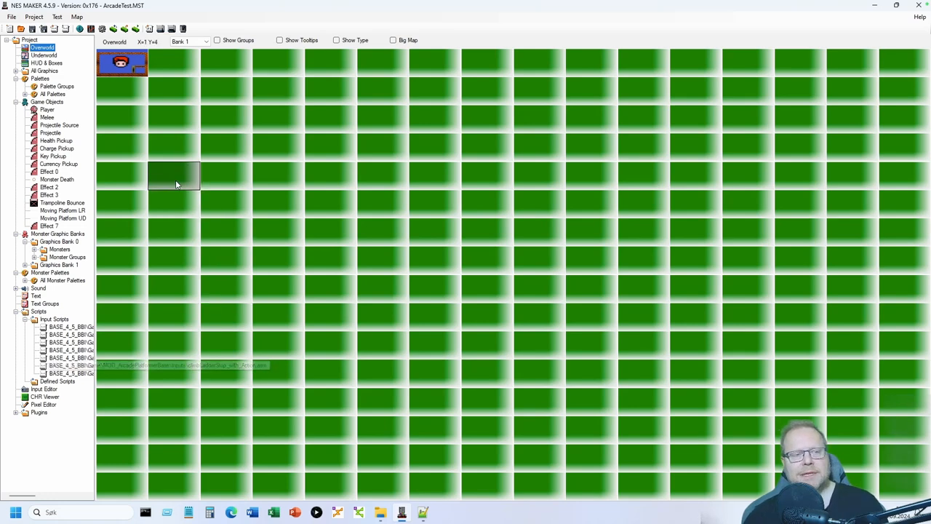
left_click(51, 111)
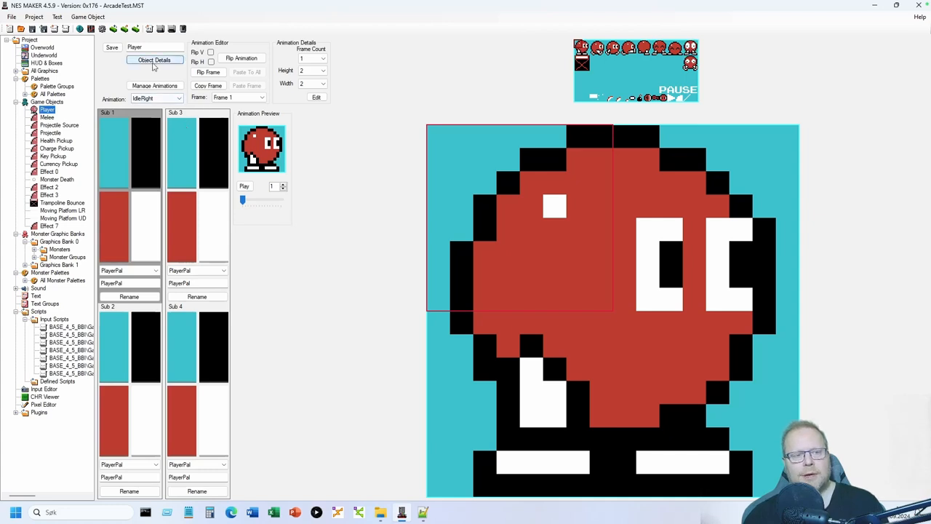
left_click(154, 61)
left_click(119, 71)
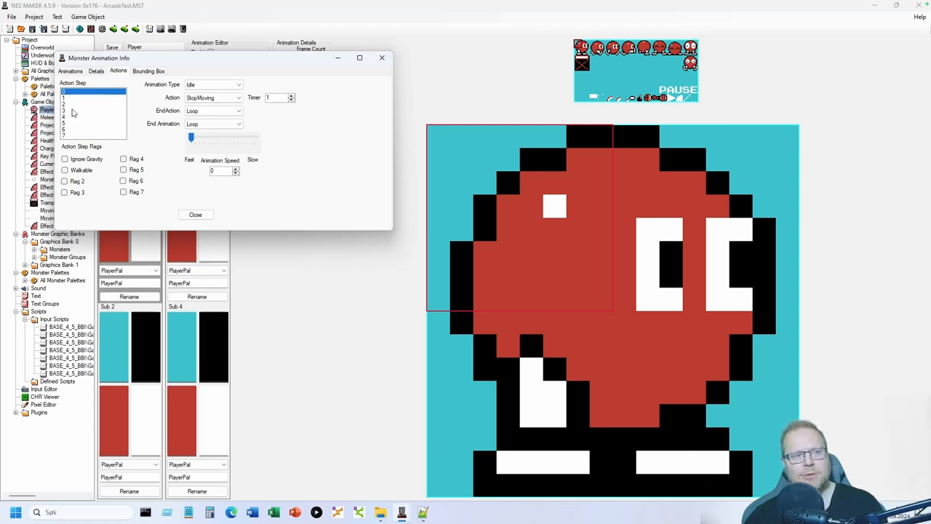
left_click(73, 110)
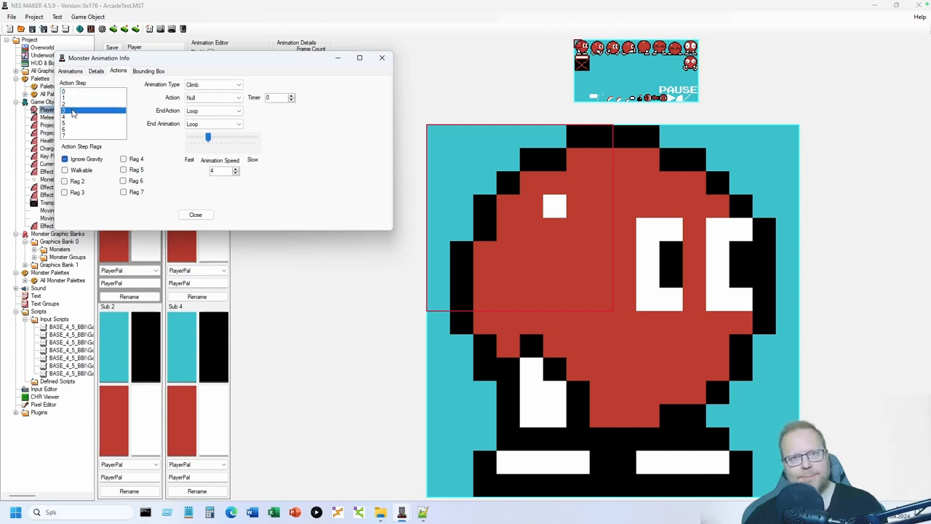
left_click_drag(111, 59, 173, 114)
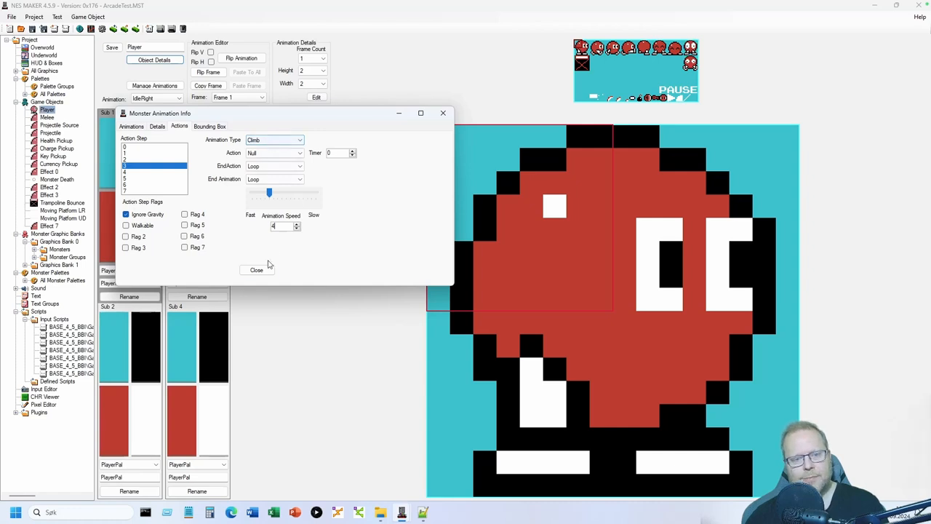
left_click(257, 270)
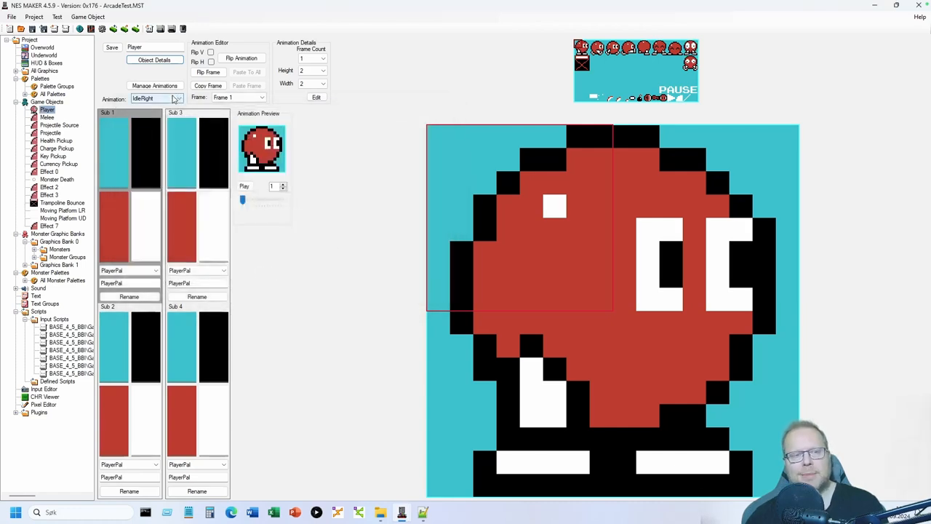
- Preview the Player's Climb animation at playback speed 4
left_click(173, 99)
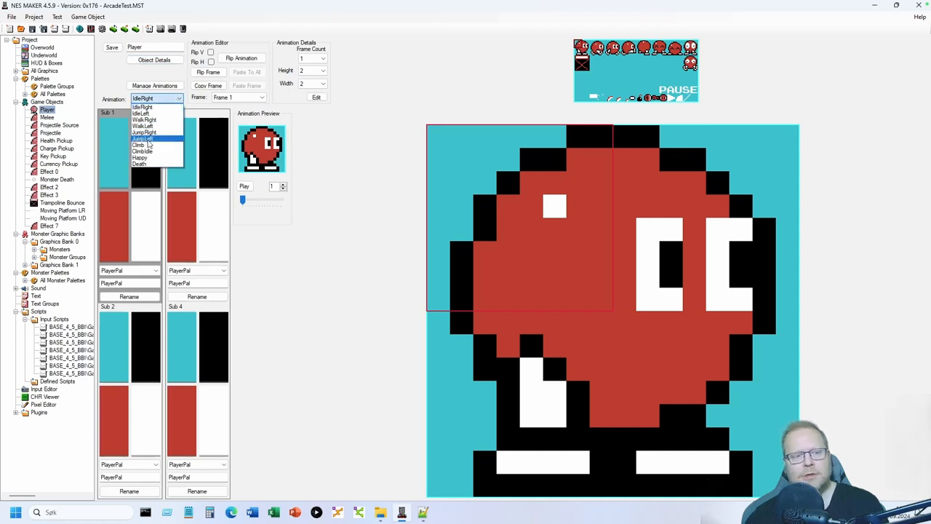
left_click(141, 145)
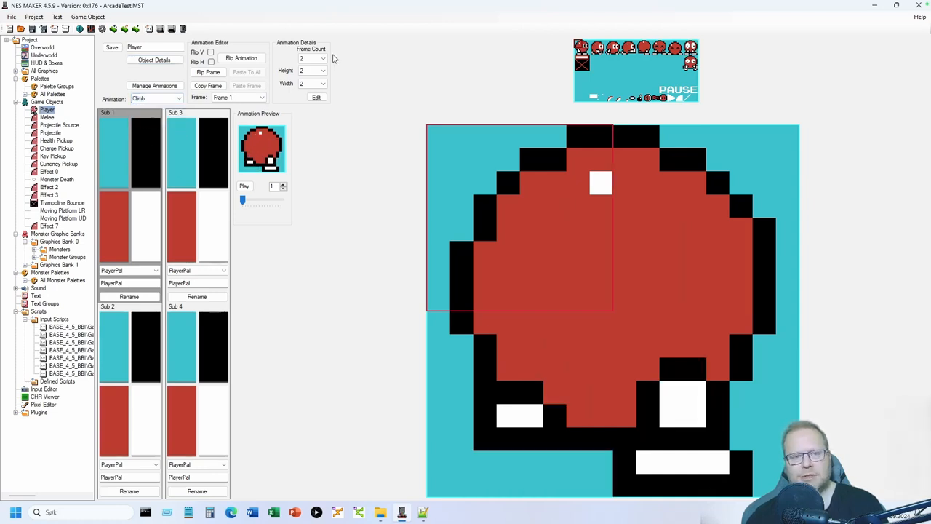
left_click(246, 100)
left_click(245, 110)
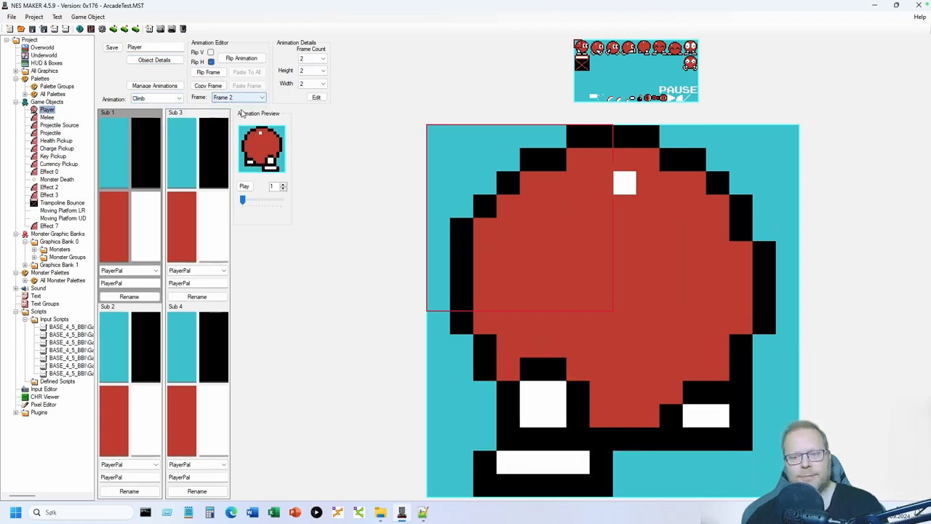
left_click(284, 184)
left_click(283, 185)
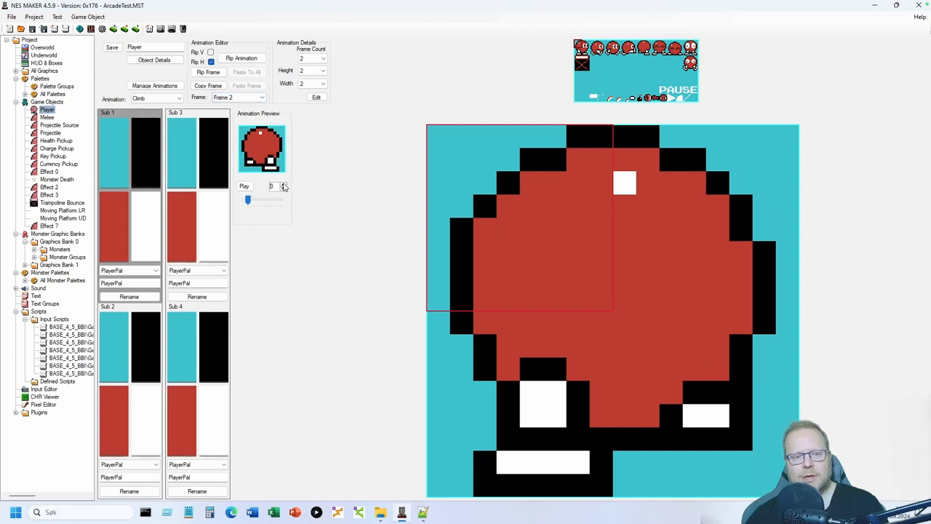
left_click(283, 184)
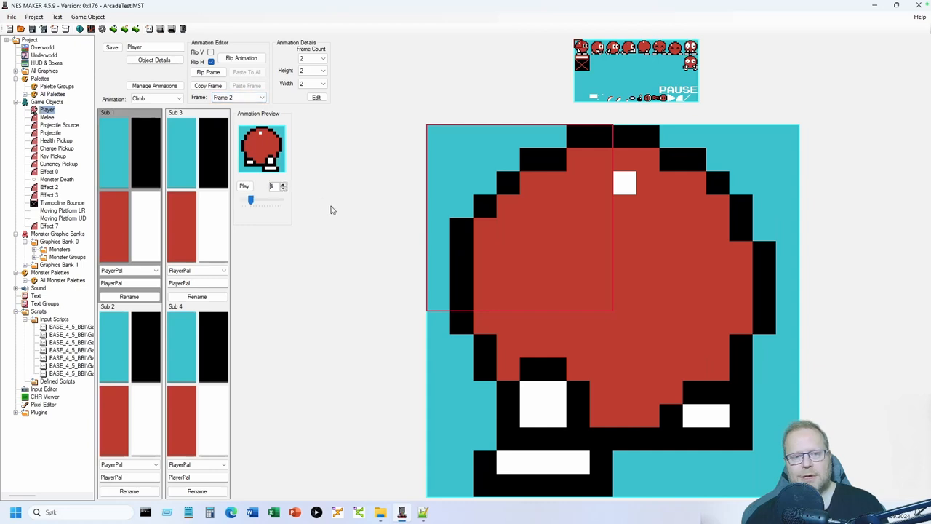
left_click(246, 187)
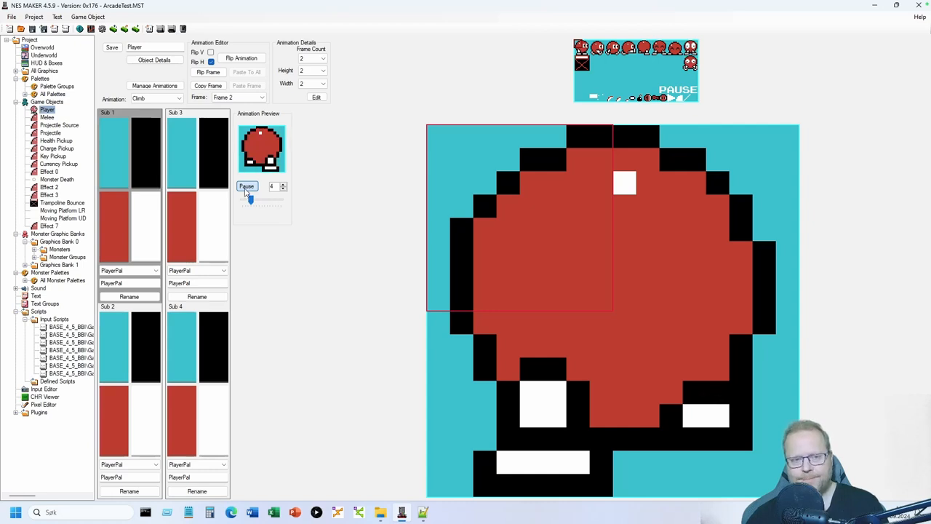
left_click(246, 187)
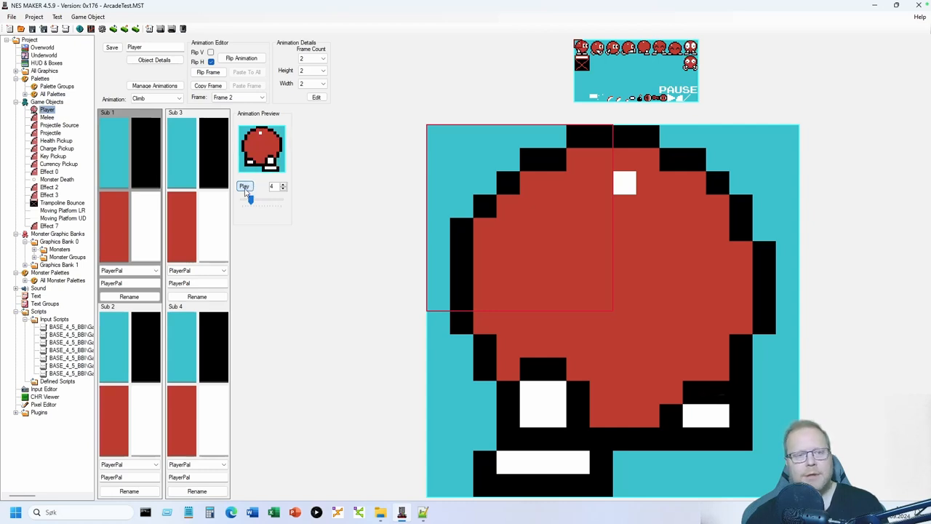
- Play the ClimbIdle animation and confirm it has 2 frames
left_click(175, 100)
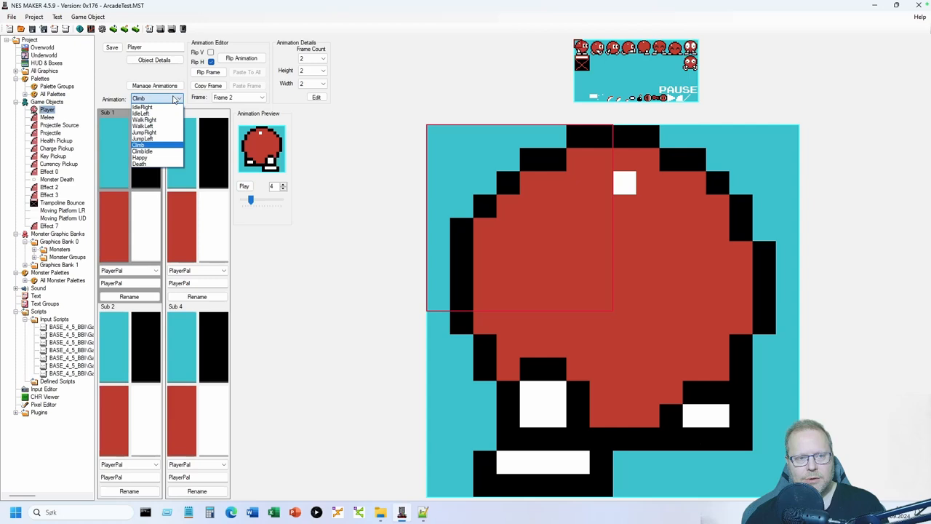
left_click(151, 152)
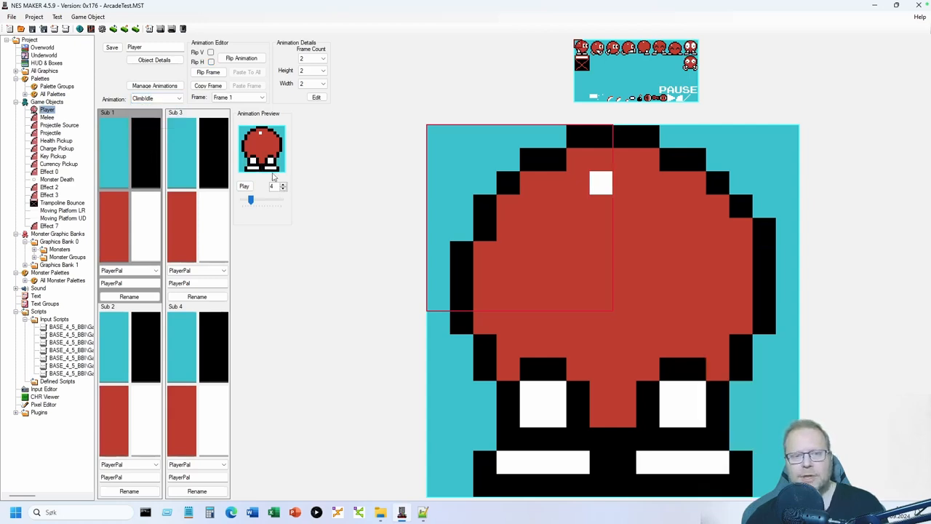
left_click(245, 187)
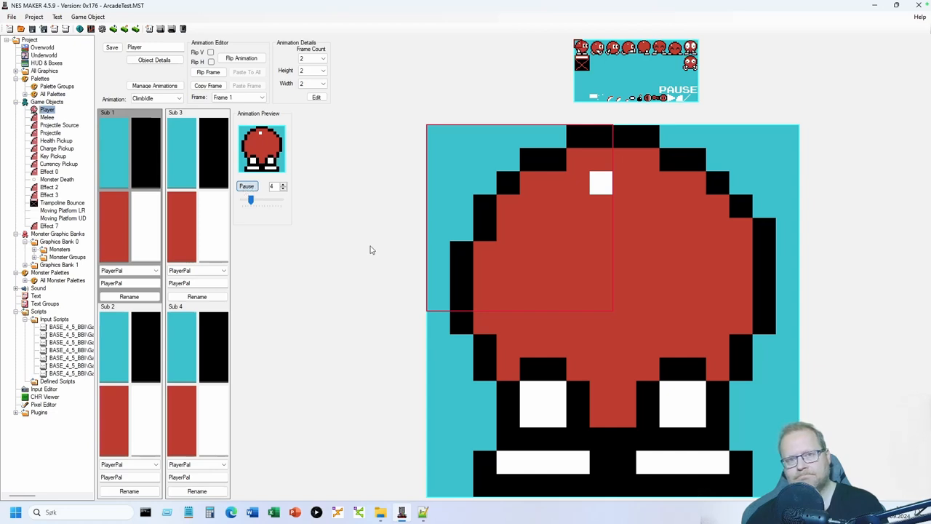
left_click(251, 188)
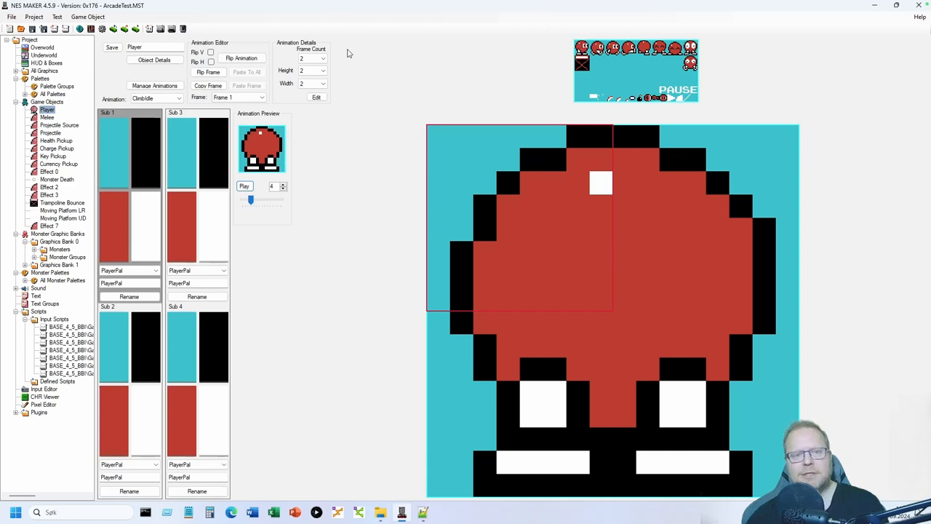
left_click(320, 60)
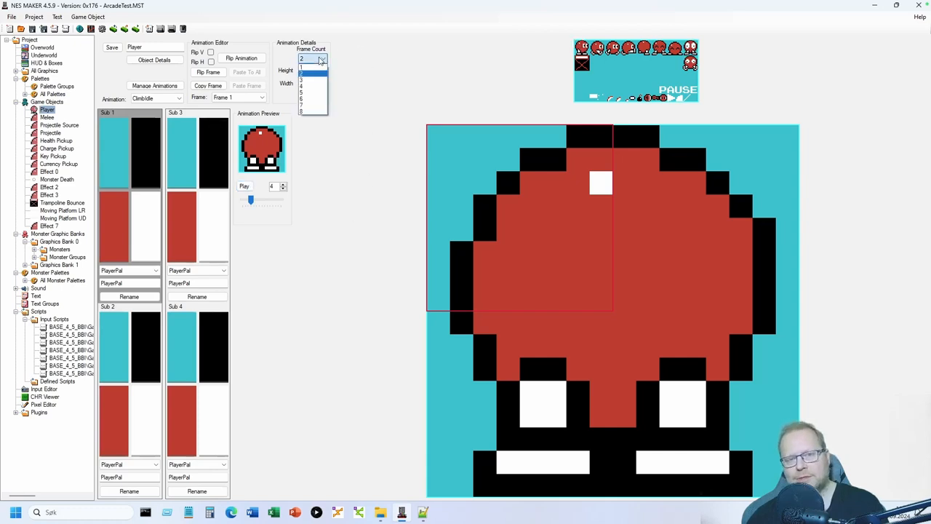
left_click(321, 59)
left_click(262, 96)
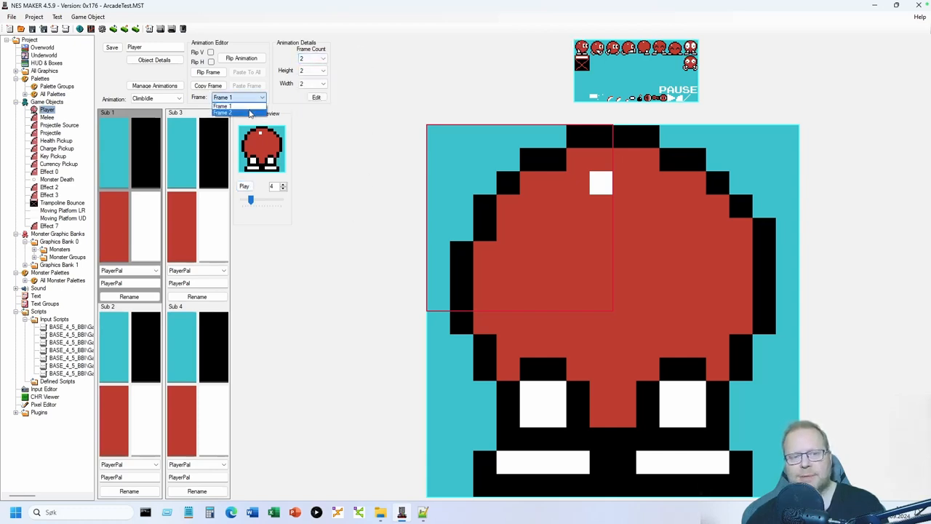
left_click(250, 113)
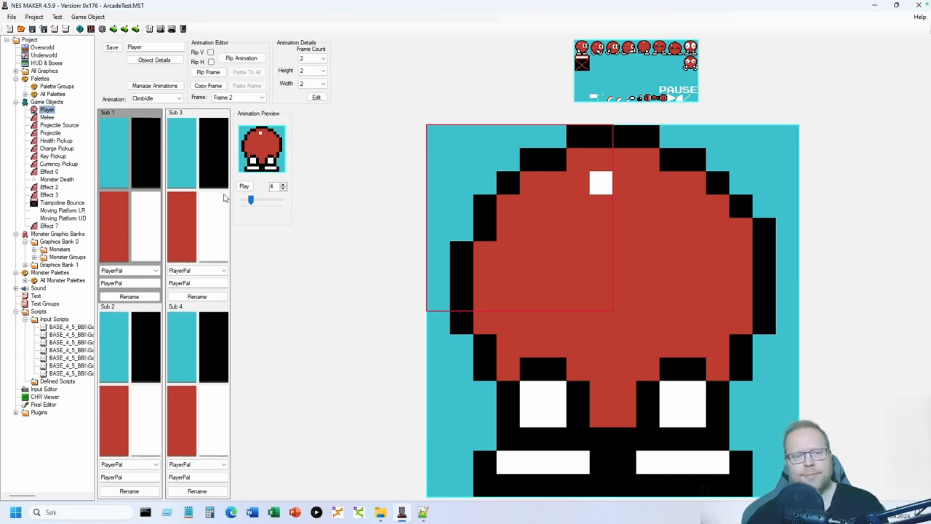
left_click(168, 104)
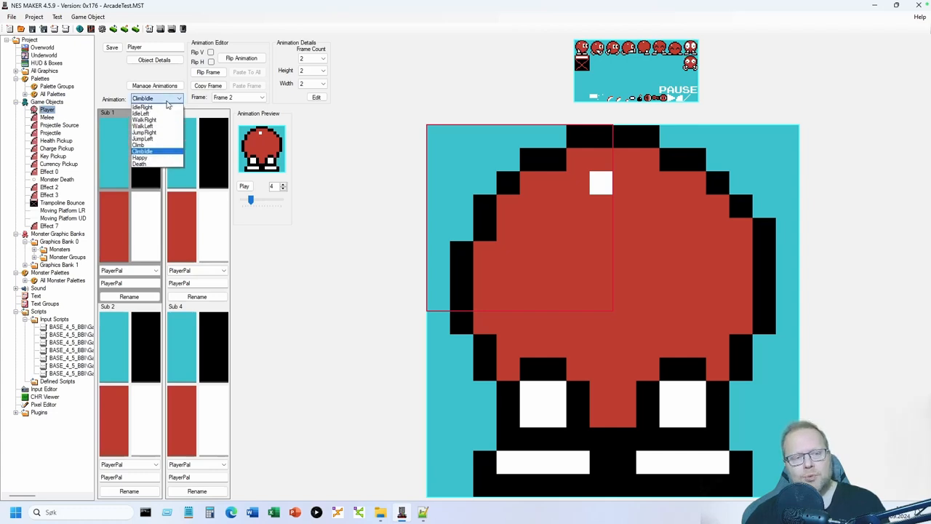
left_click(168, 104)
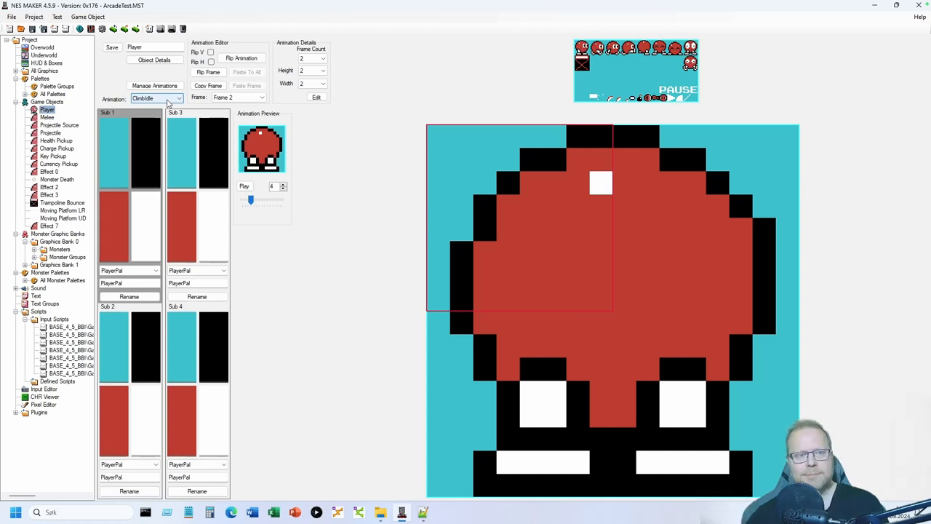
- Replay Climb, then finish on ClimbIdle with the preview stopped
left_click(169, 100)
left_click(156, 143)
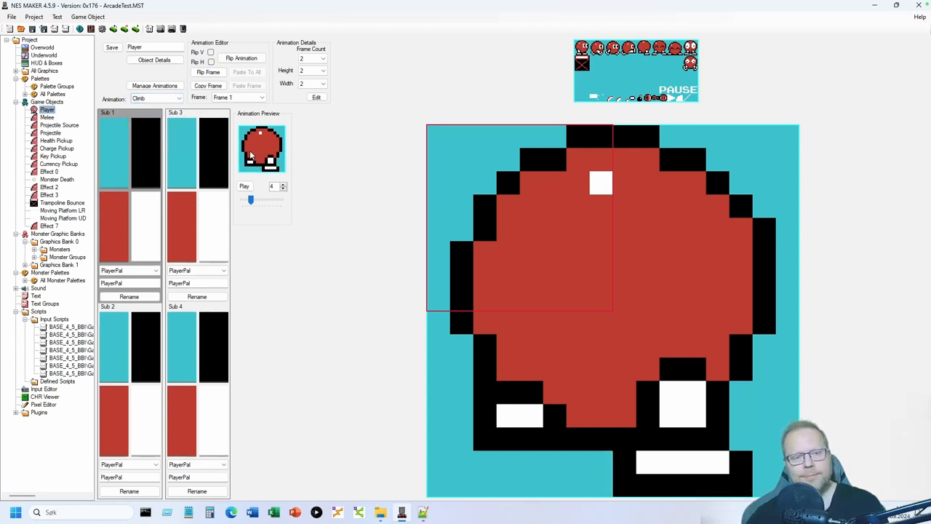
left_click(247, 187)
left_click(162, 99)
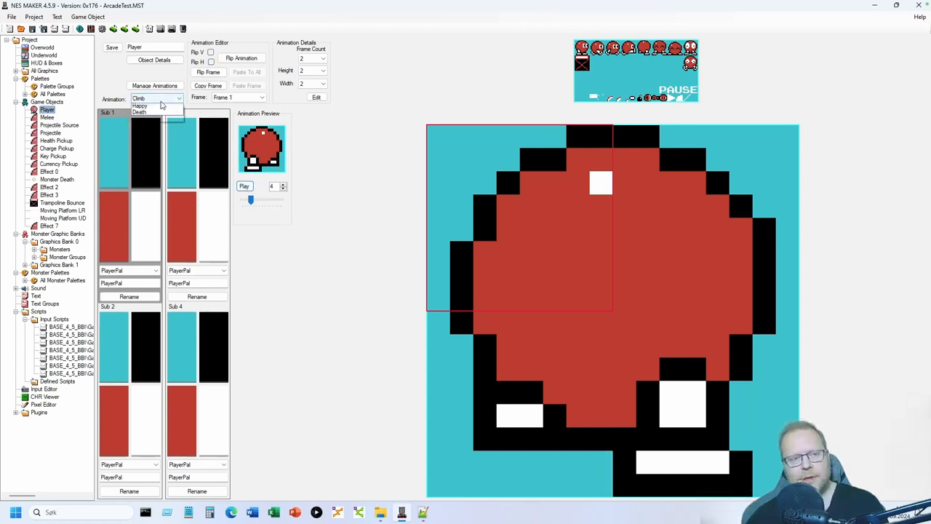
left_click(143, 151)
left_click(247, 186)
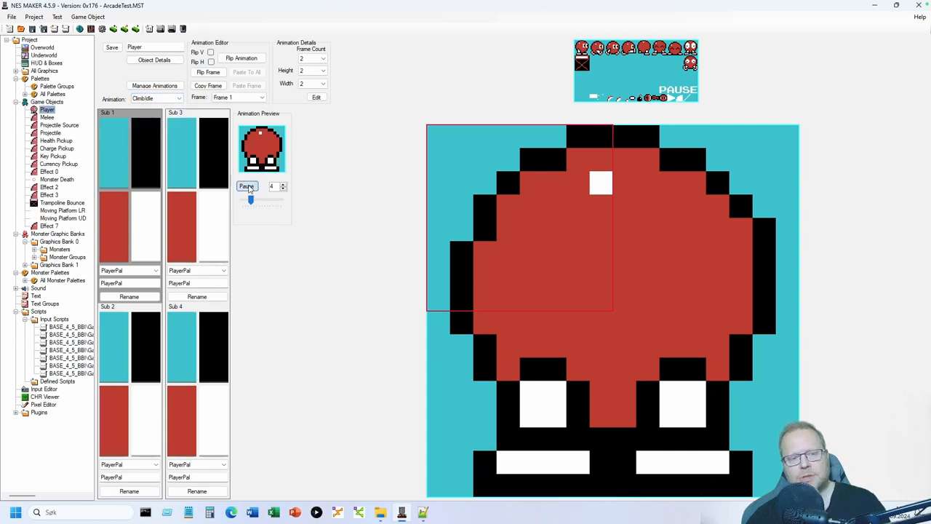
left_click(247, 187)
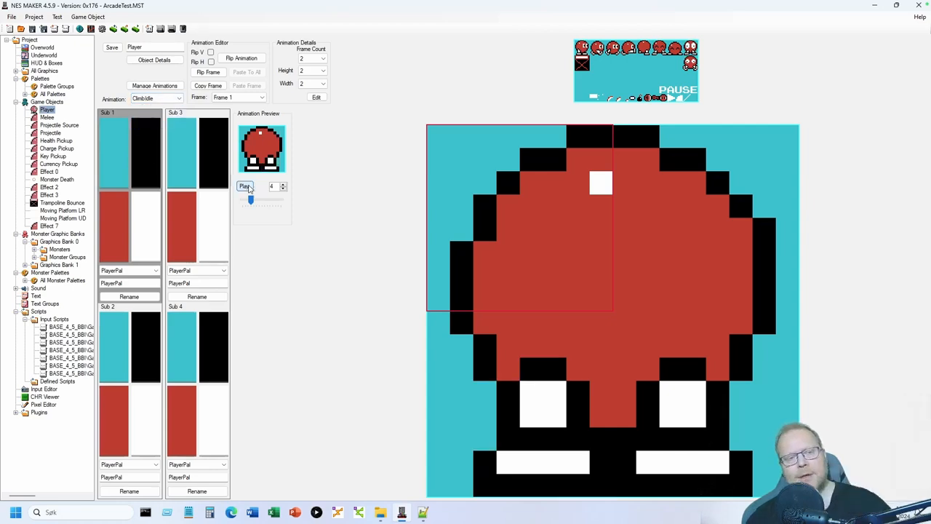
- Show the Player's Climb animation type: Climb for Up, ClimbIdle for all other directions
left_click(155, 60)
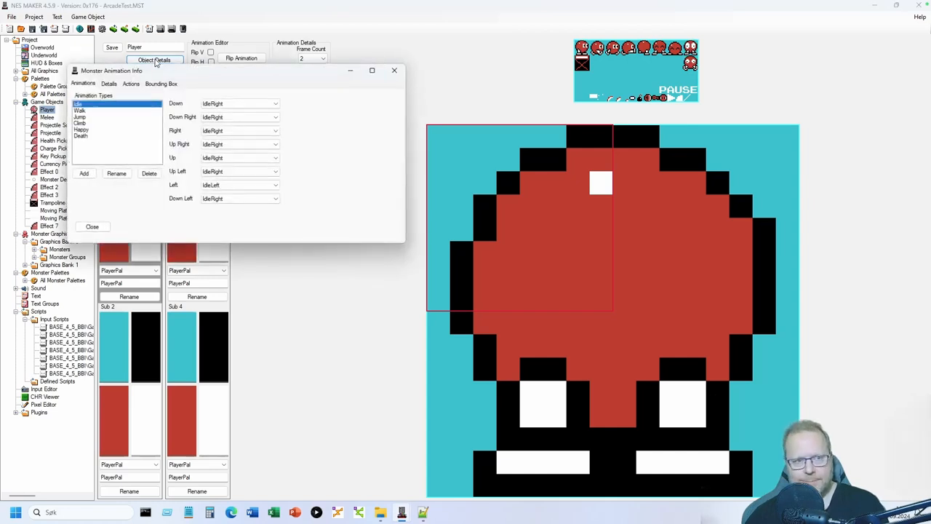
left_click(81, 123)
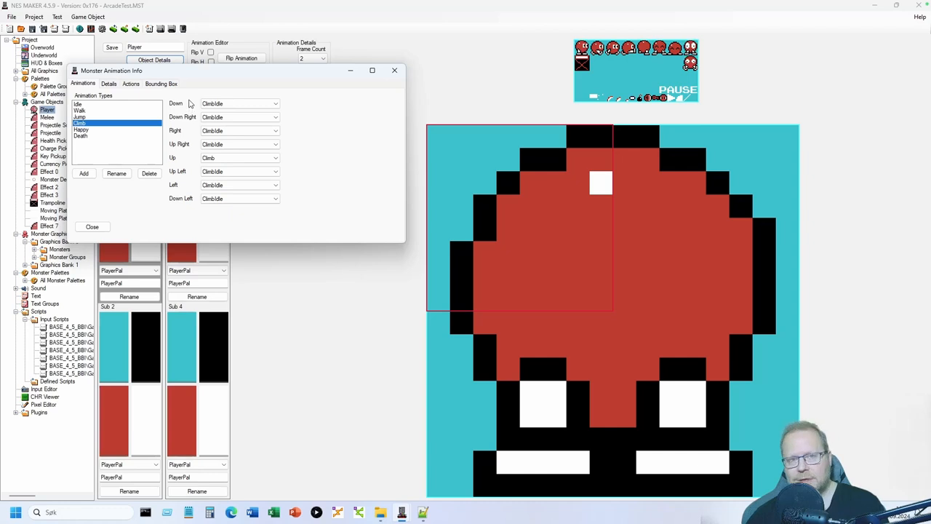
left_click_drag(222, 76, 238, 138)
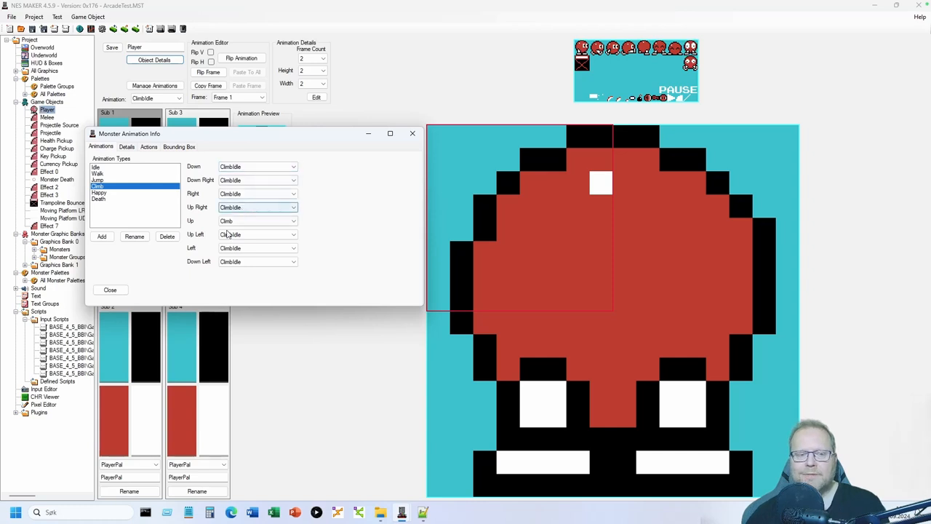
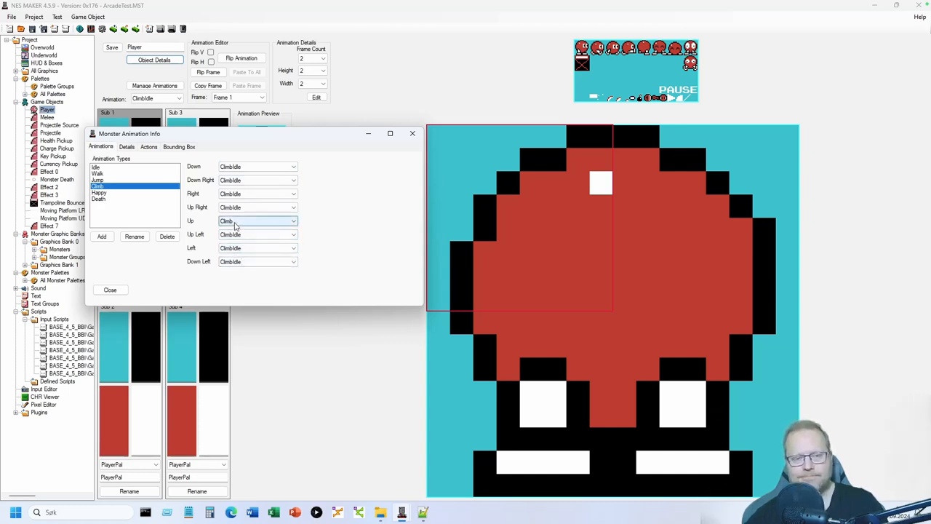
- Close the animation settings and leave ClimbIdle as the displayed player animation
left_click(121, 292)
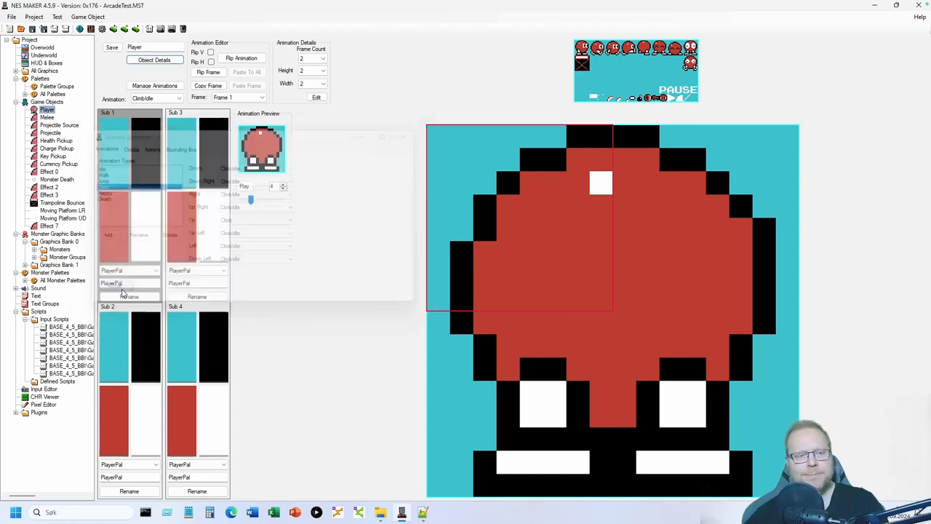
left_click(161, 99)
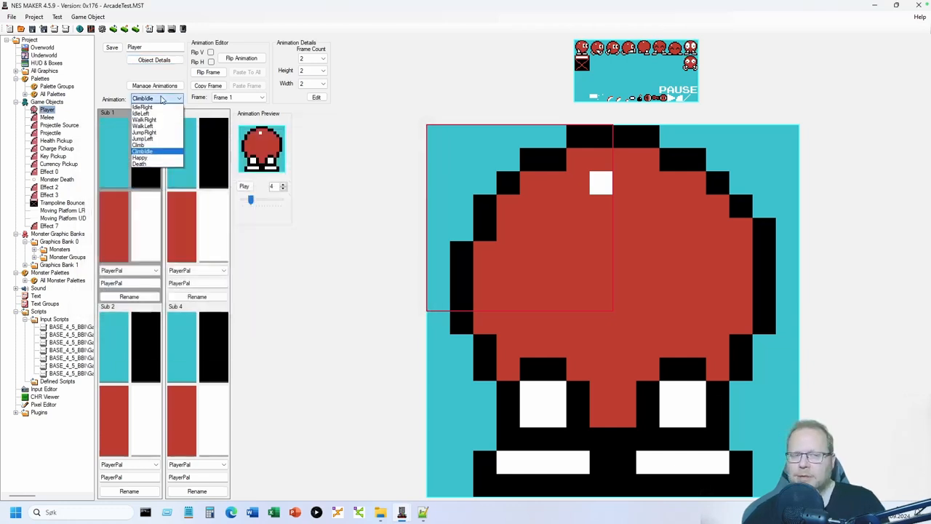
left_click(152, 151)
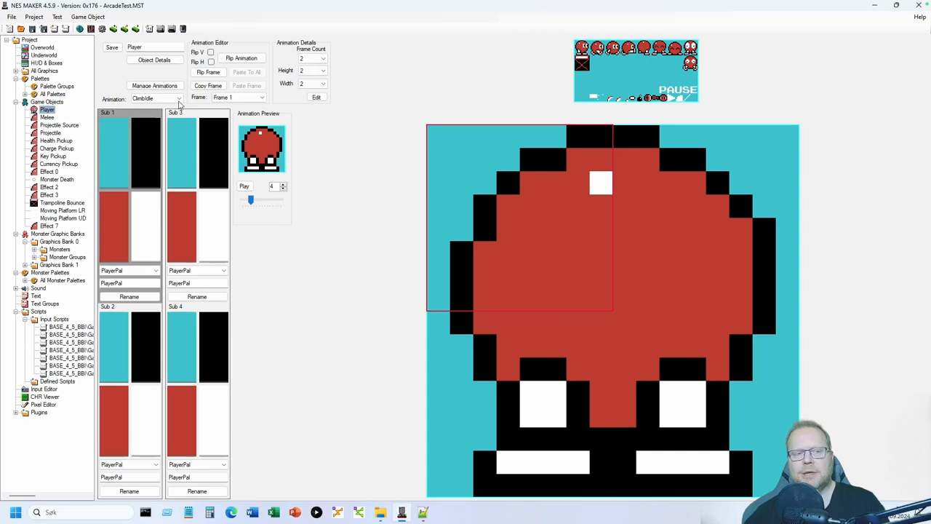
- Check the Climb animation type's directions: Climb for Up, ClimbIdle for the rest
left_click(143, 60)
left_click(93, 129)
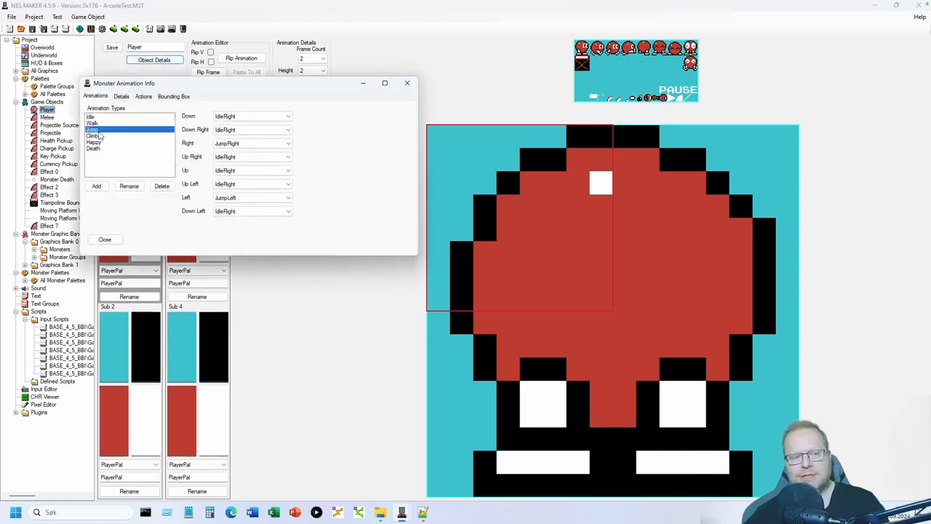
left_click(93, 136)
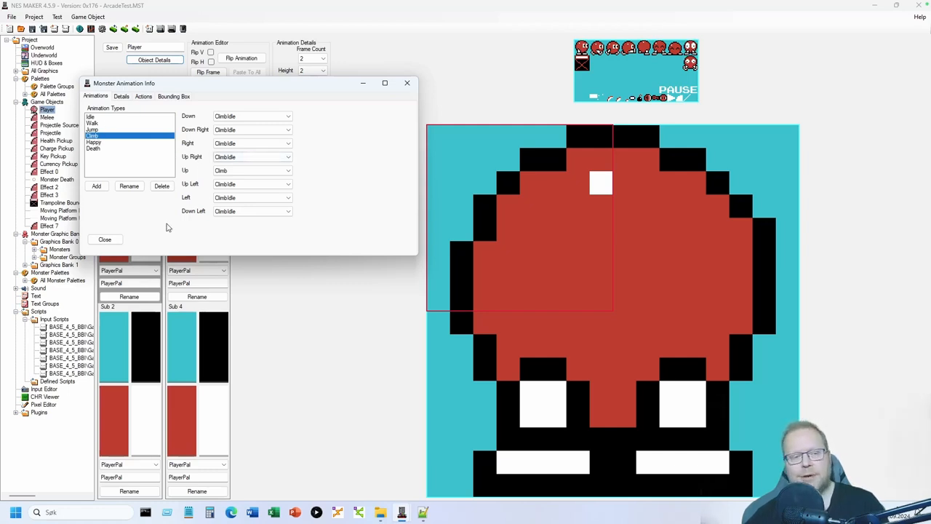
left_click(107, 240)
- Preview the Climb animation frames, then switch back to ClimbIdle
left_click(174, 99)
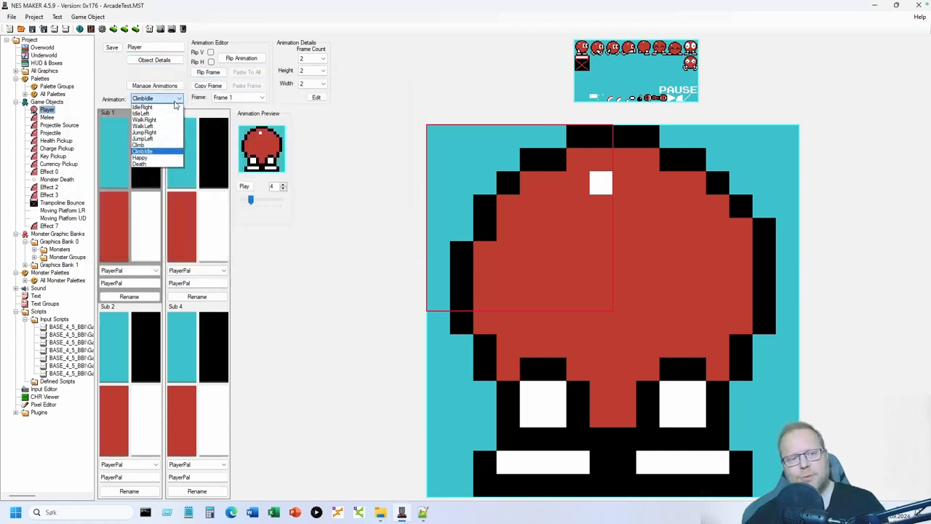
left_click(142, 144)
left_click(158, 98)
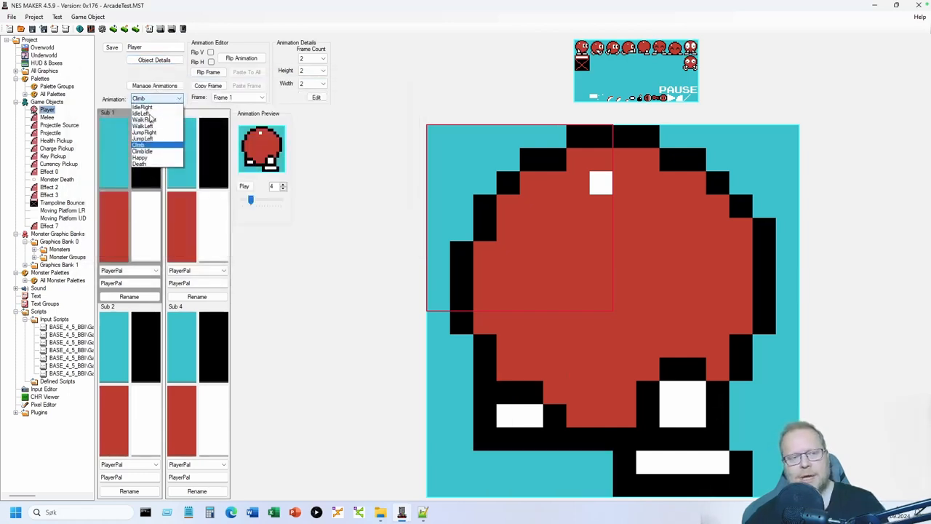
left_click(149, 150)
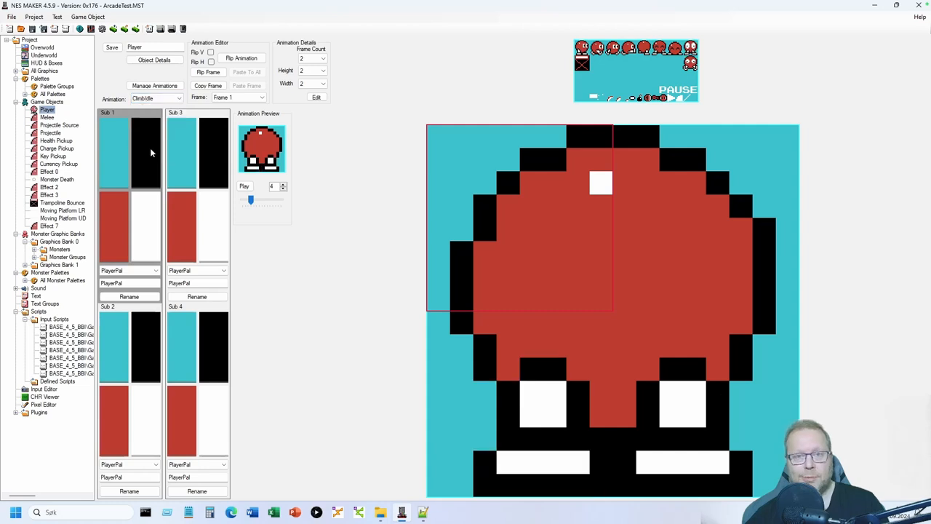
- Inspect the player's action step 3 settings, then return to the Overworld screens
left_click(153, 59)
left_click(156, 108)
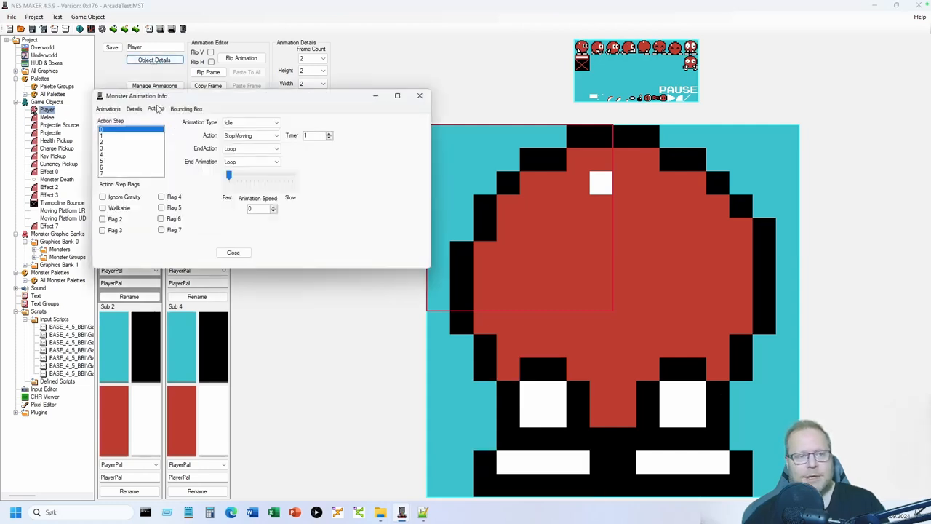
left_click(104, 149)
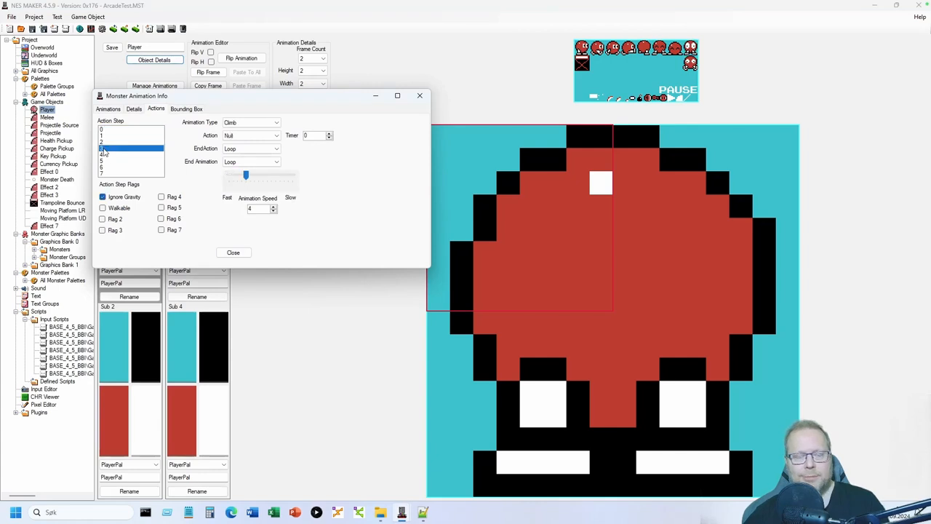
left_click(233, 252)
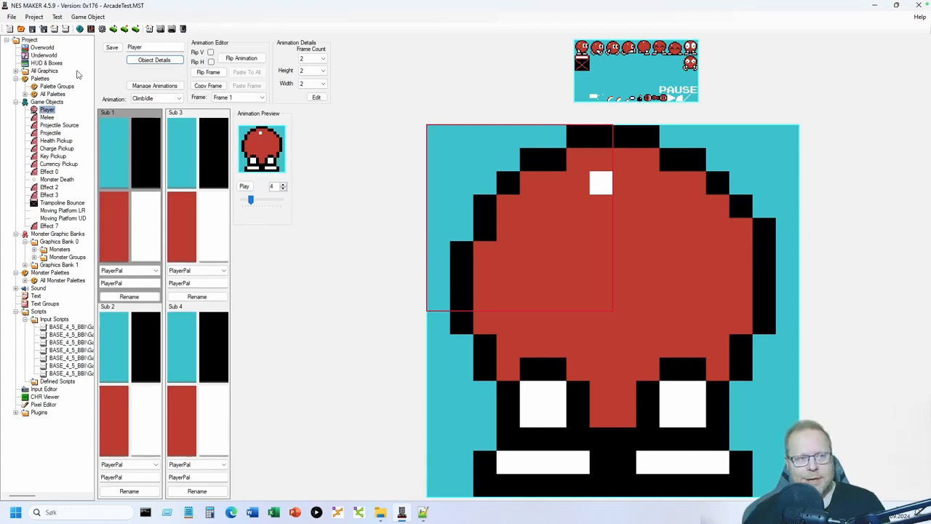
left_click(44, 48)
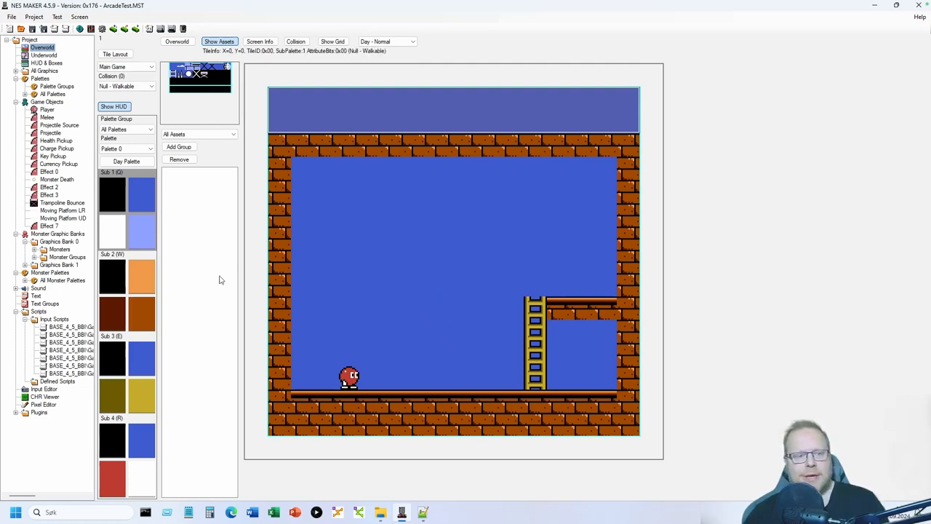
- Place the player's start on the floor tile next to the ladder and pick sub-palette 4
right_click(435, 369)
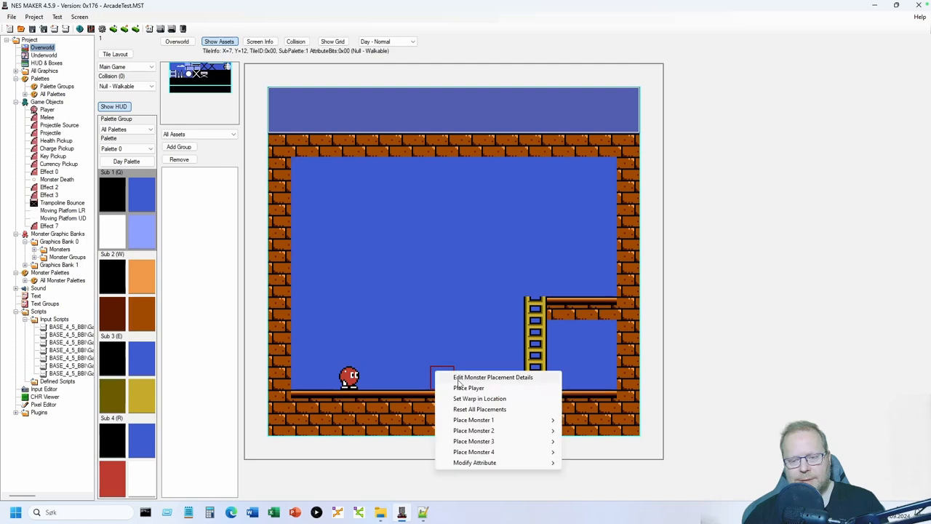
left_click(464, 387)
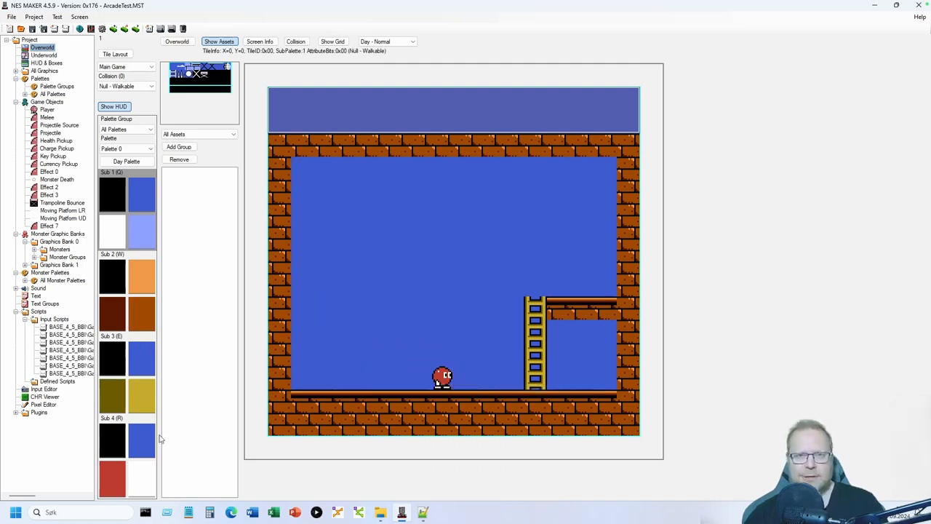
left_click(115, 445)
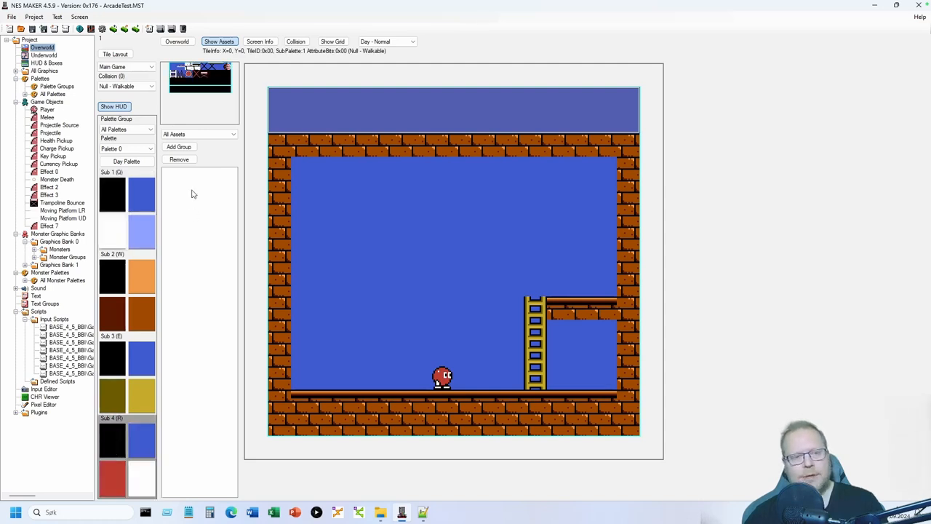
- Place the trampoline on the left floor and paint a dark Sub 4 alcove around it
left_click(204, 76)
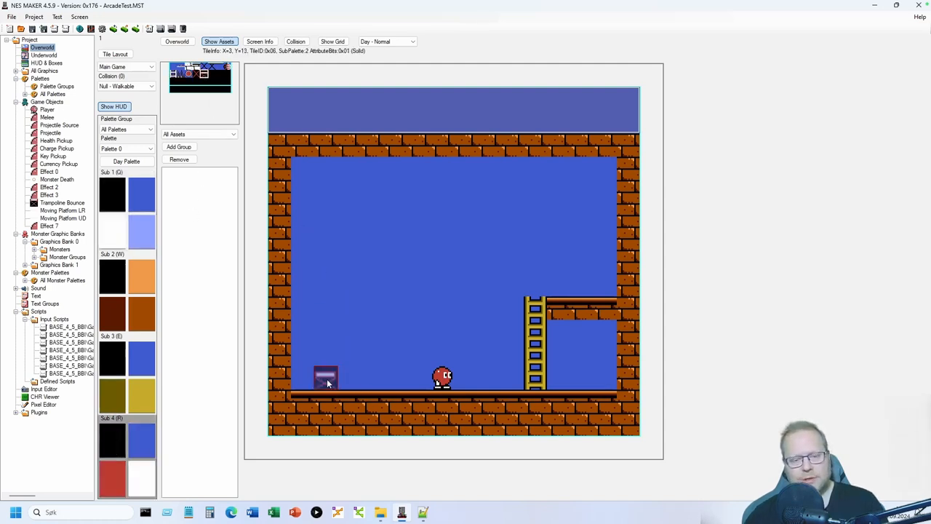
left_click(340, 375)
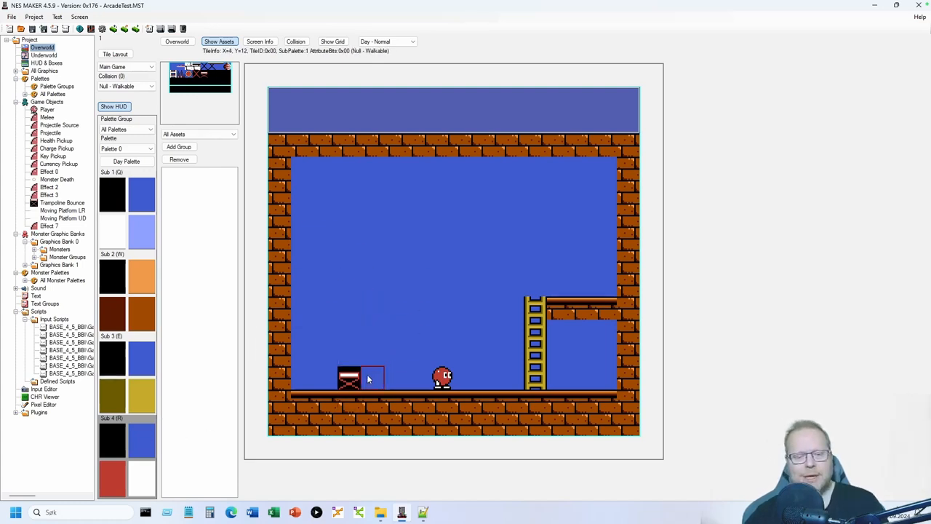
left_click(318, 379)
mouse_move(307, 377)
left_mouse_down()
mouse_move(355, 356)
mouse_move(375, 378)
mouse_move(389, 372)
mouse_move(388, 346)
mouse_move(322, 332)
mouse_move(311, 316)
mouse_move(399, 308)
left_mouse_up()
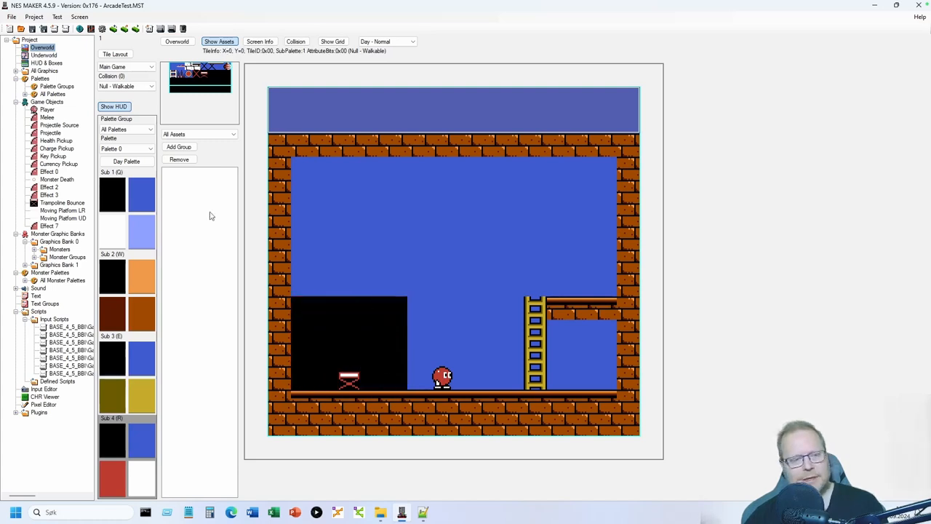
- Paint a Sub 2 brick ledge above the dark alcove and choose Solid collision
left_click(144, 310)
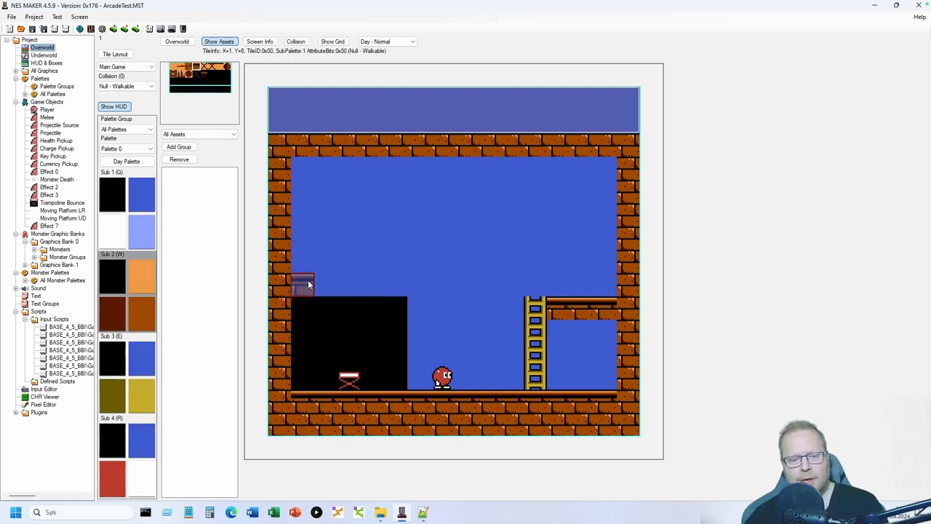
left_click_drag(308, 284, 429, 288)
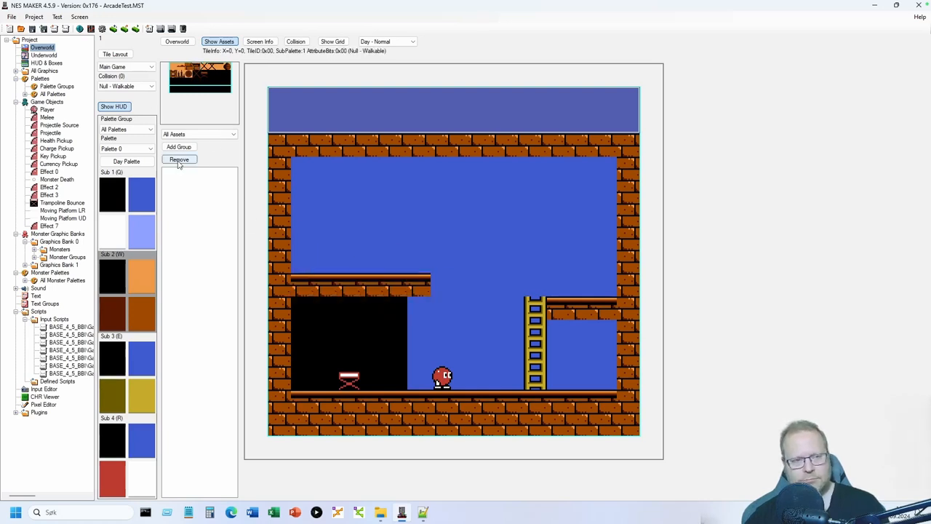
left_click(125, 86)
left_click(121, 102)
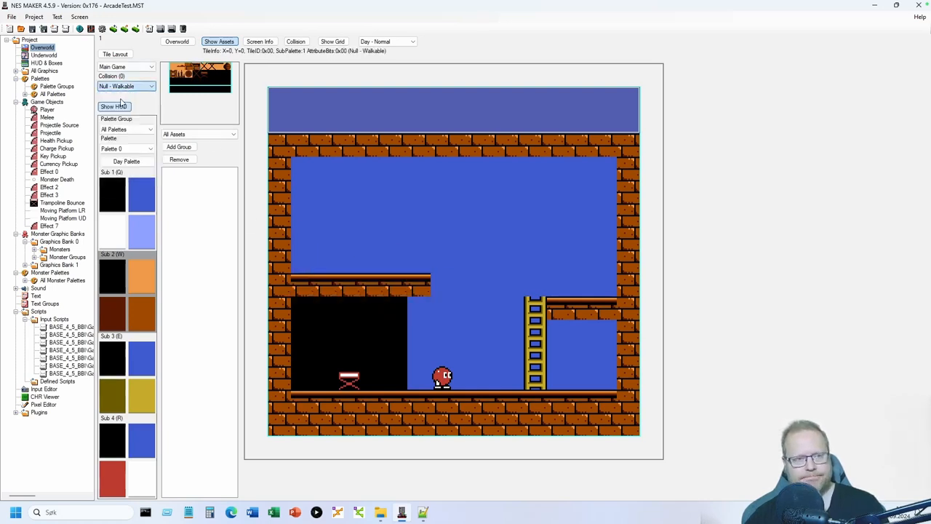
- Make the new ledge tiles Solid and give the trampoline's tile Trampoline collision
left_click(299, 42)
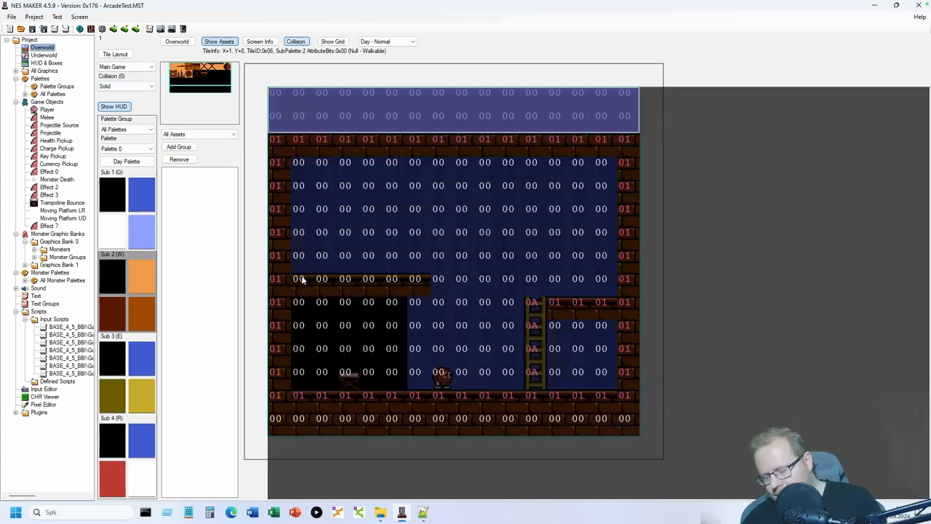
left_click(302, 279)
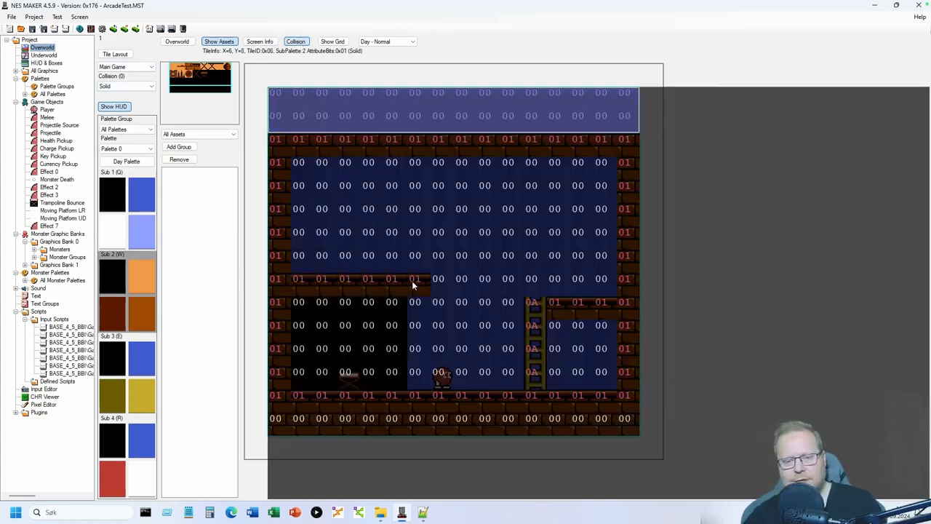
left_click(146, 87)
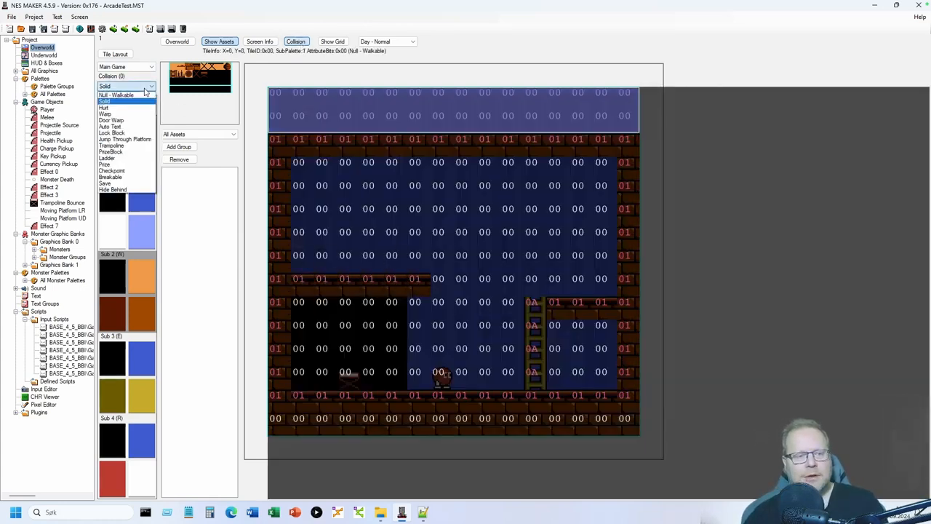
left_click(130, 146)
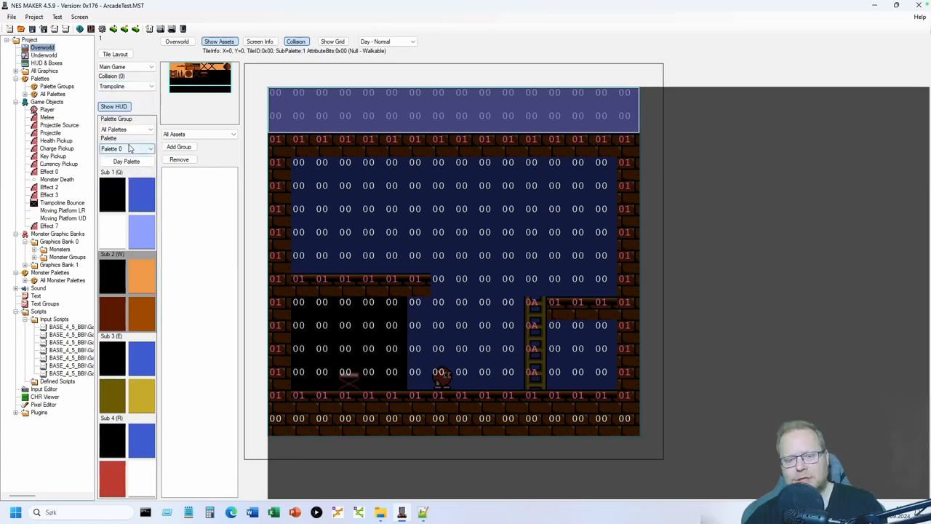
left_click(348, 375)
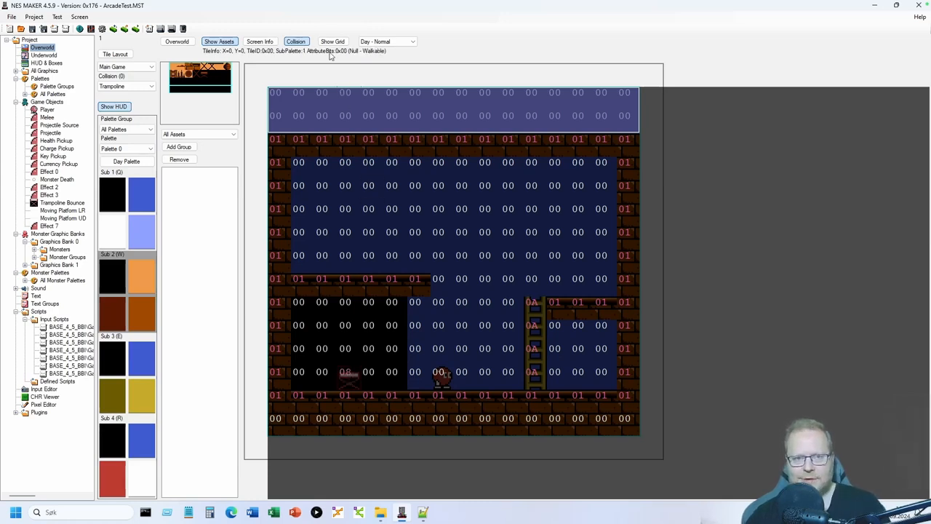
left_click(298, 43)
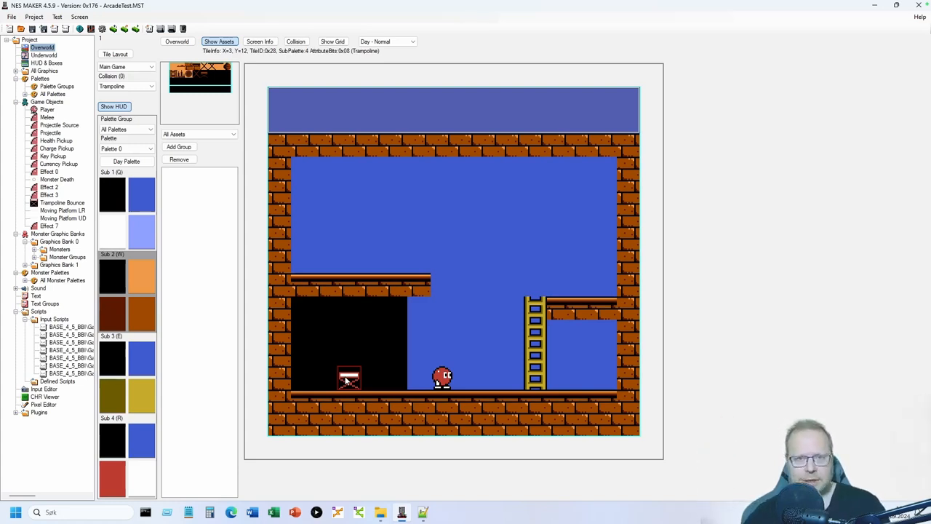
left_click(43, 204)
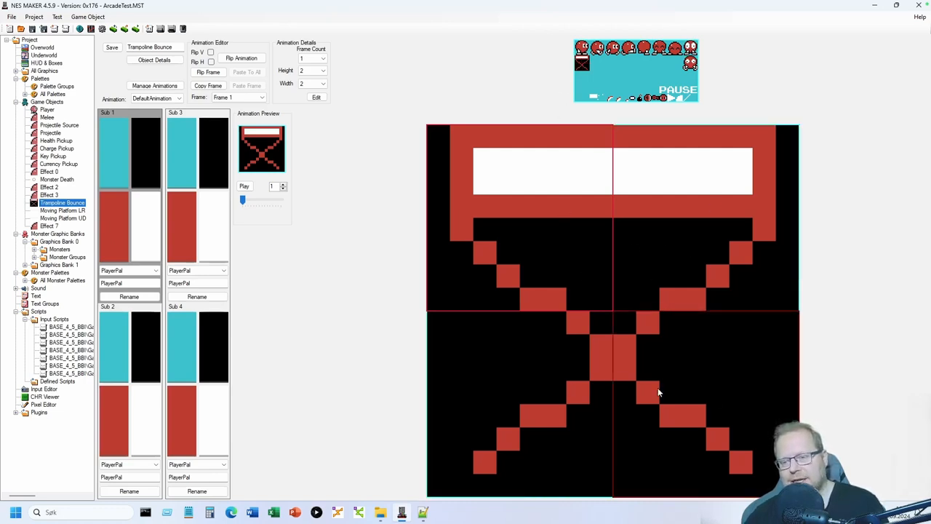
- Reopen the top-left Overworld screen and bring up the Trampoline Bounce object
left_click(43, 47)
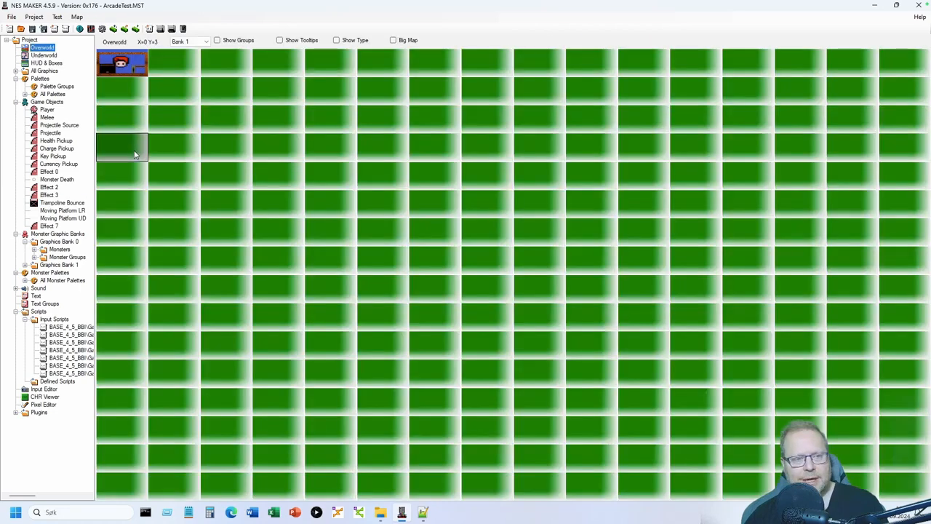
double_click(124, 62)
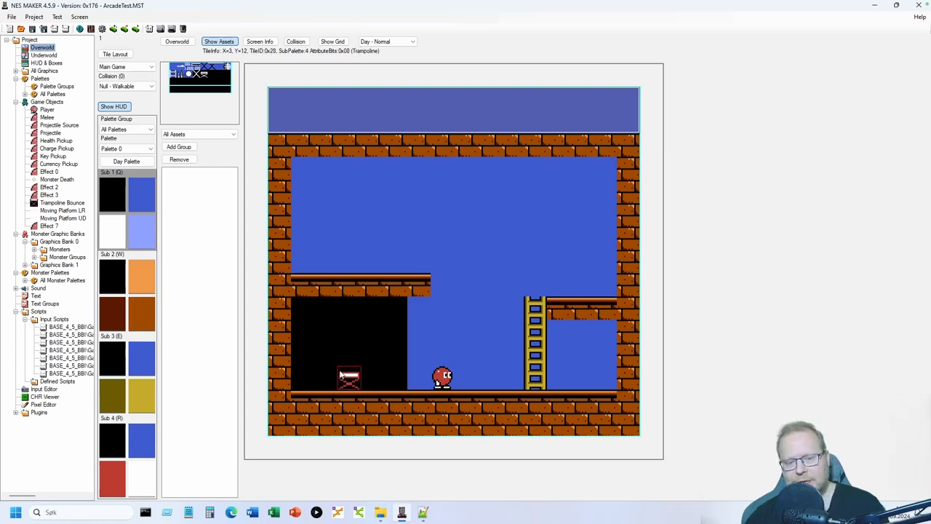
left_click(63, 202)
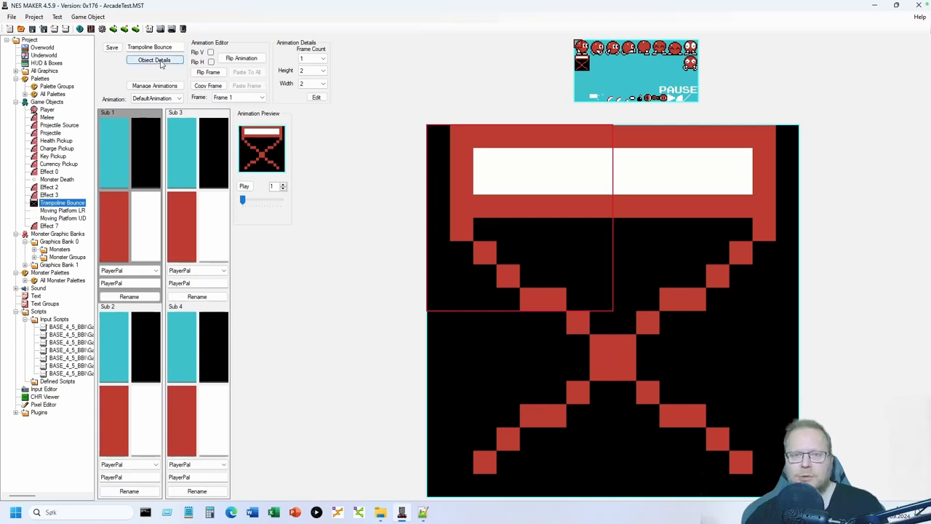
- Change Trampoline Bounce's action step 0 from StopMoving to Null and close the window
left_click(161, 62)
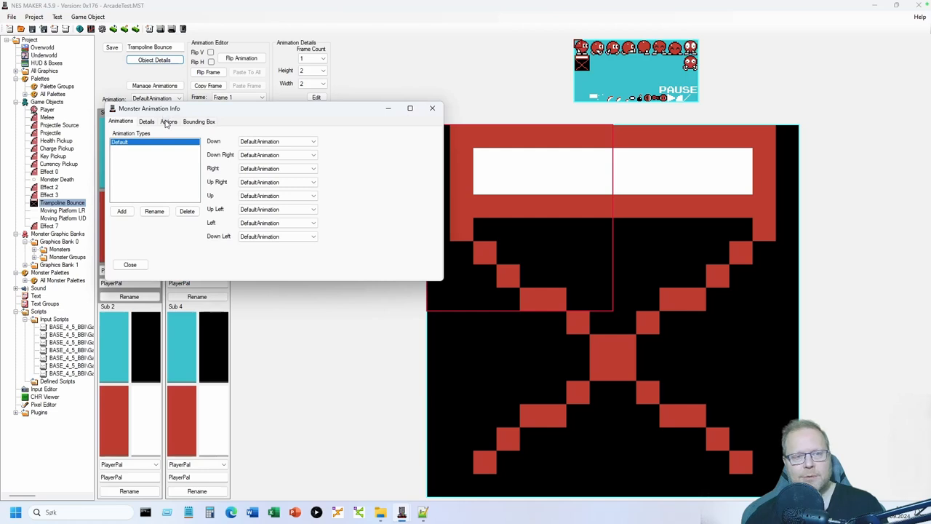
left_click(167, 122)
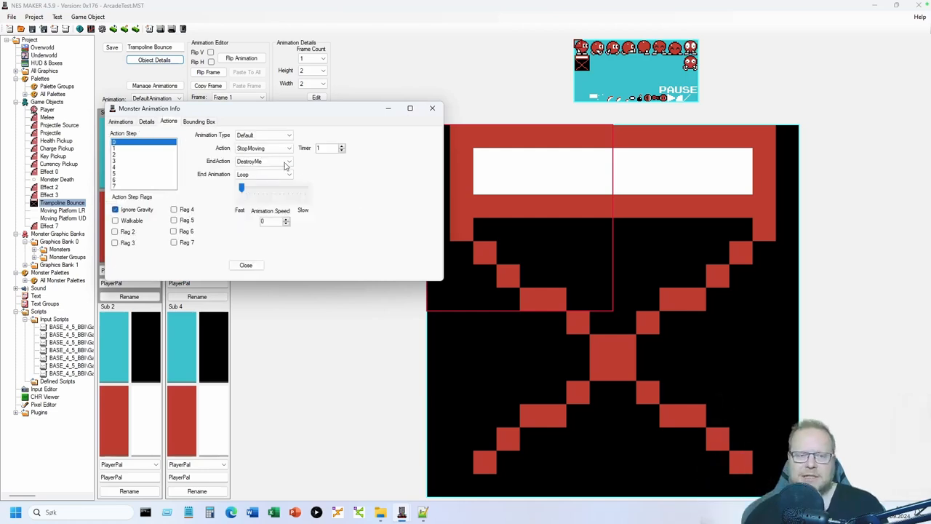
left_click(256, 148)
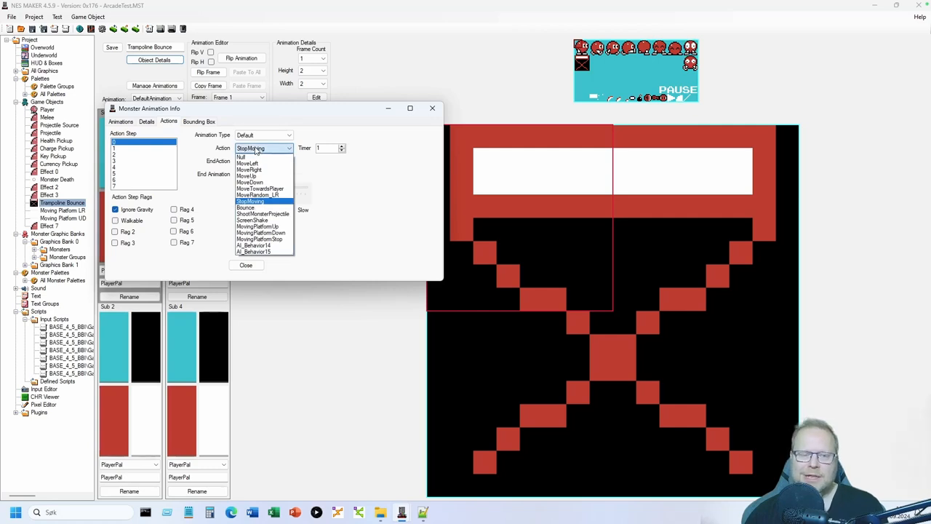
left_click(251, 157)
left_click(254, 162)
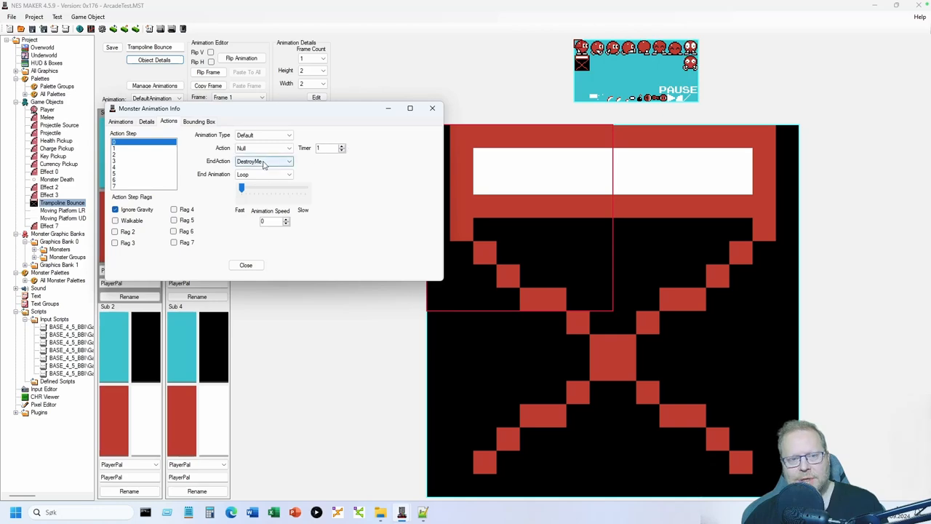
left_click(252, 265)
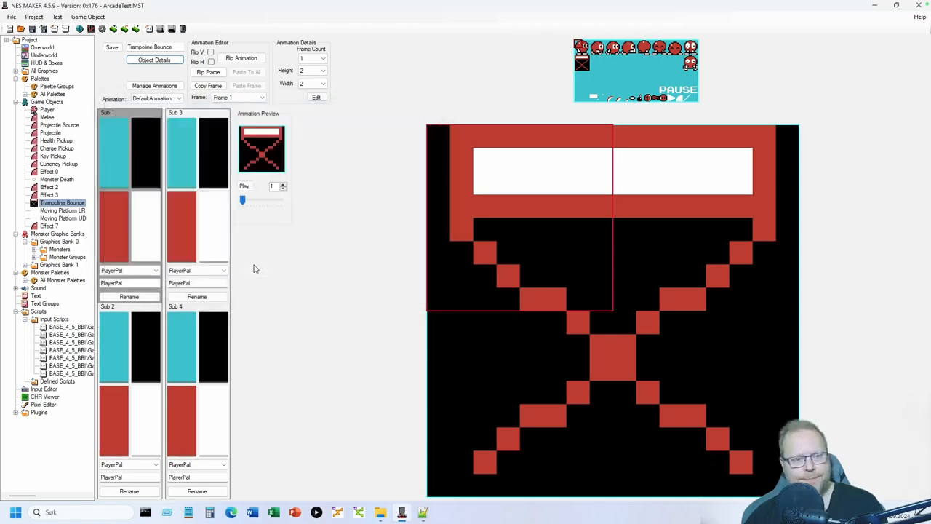
- Open the first Overworld screen and show User Constants in Project Settings
left_click(48, 49)
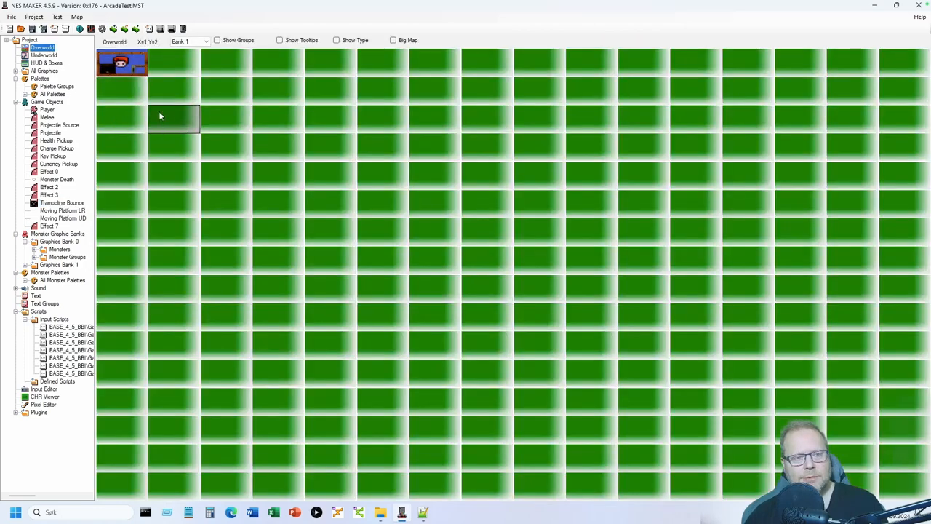
double_click(112, 63)
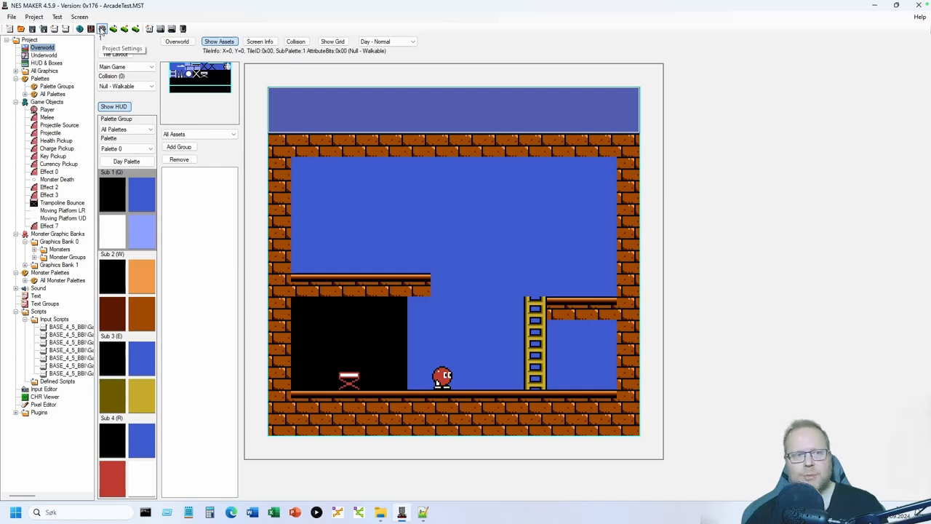
left_click(102, 29)
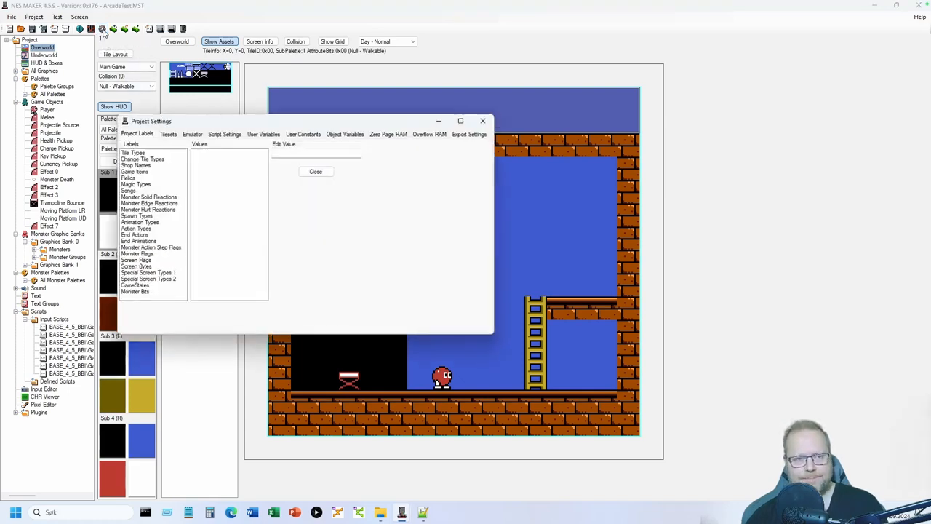
left_click(306, 136)
- Confirm the OBJ_TRAMPOLINE constant is 12, then close Project Settings
left_click_drag(307, 124, 322, 41)
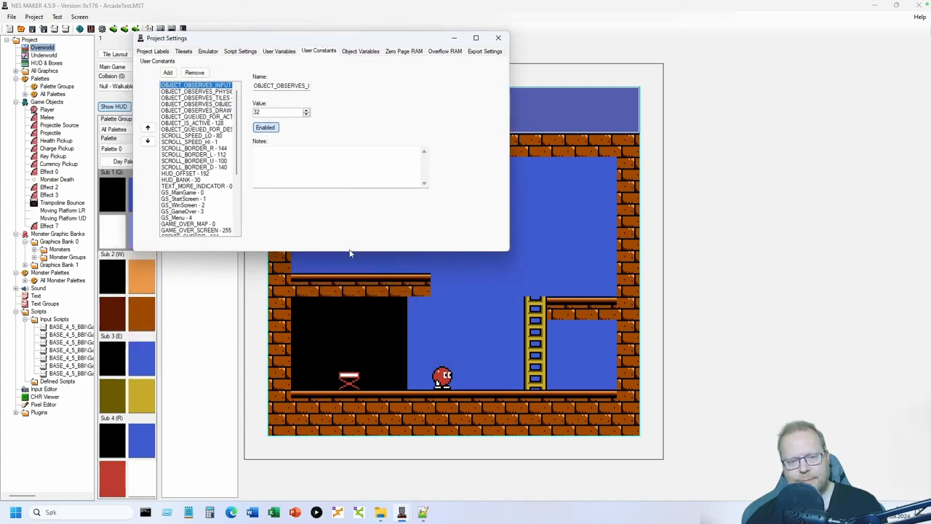
left_click_drag(349, 252, 350, 399)
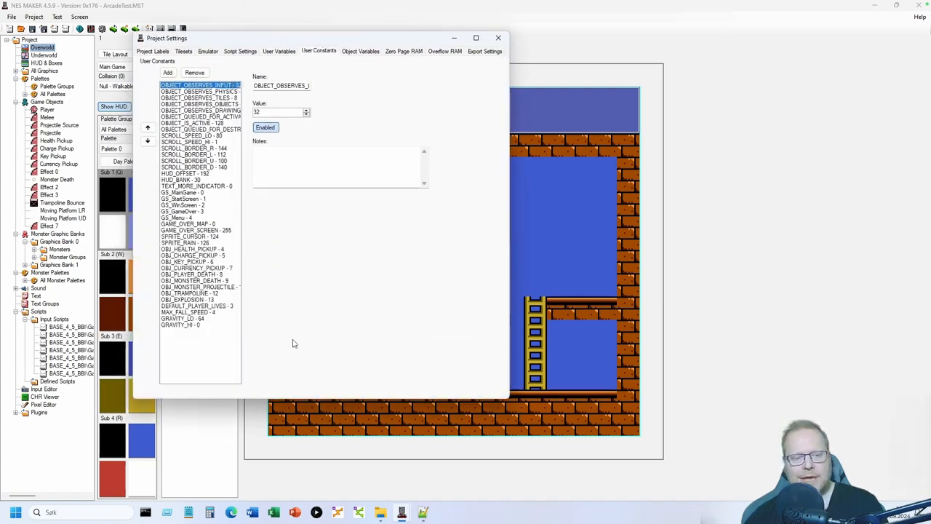
left_click(176, 293)
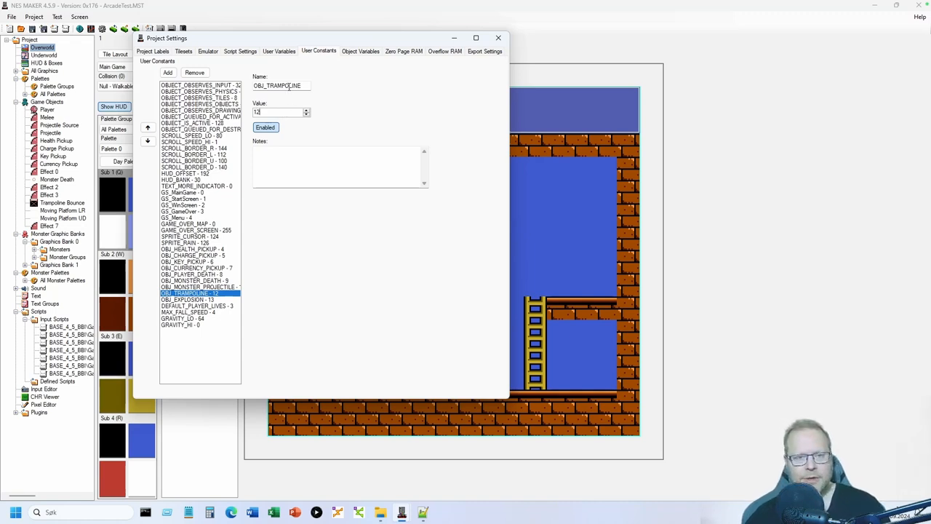
left_click(290, 86)
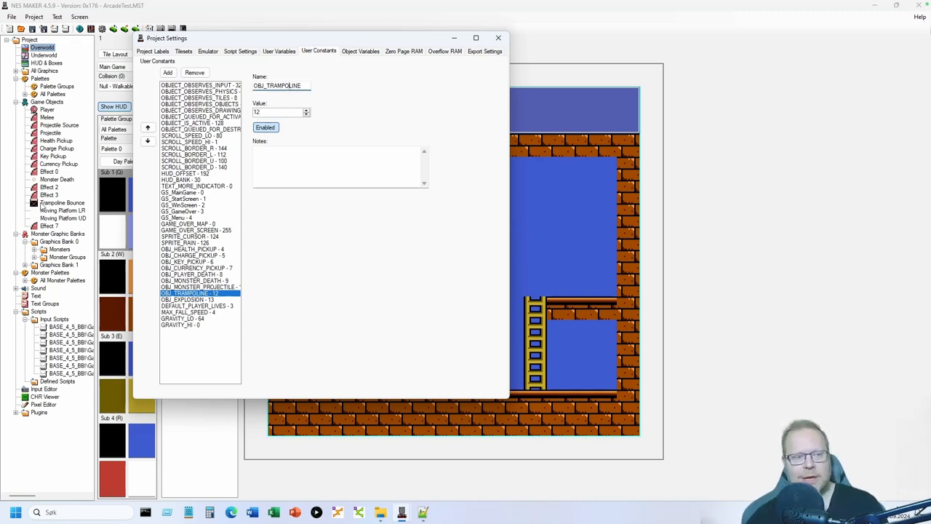
left_click(499, 37)
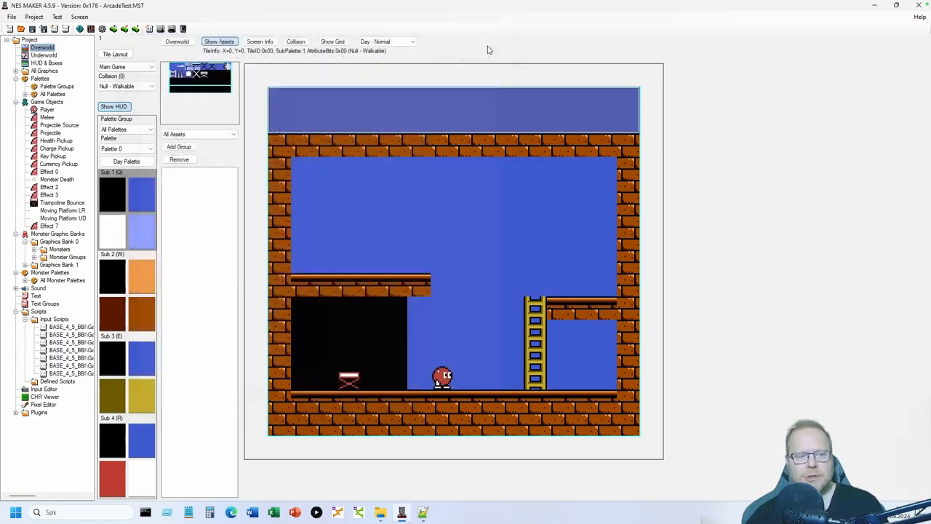
- Export and test in Mesen, bouncing the player on the trampoline, then close Mesen
left_click(162, 32)
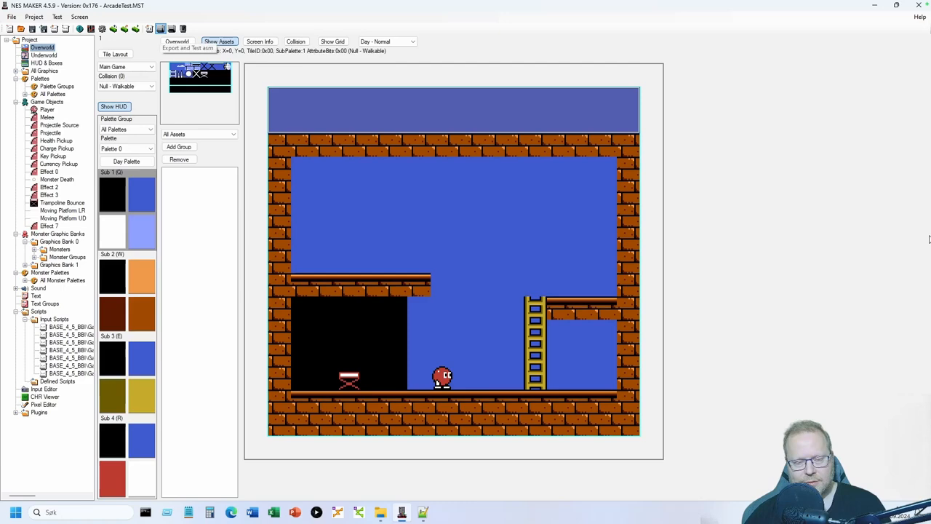
key("Return")
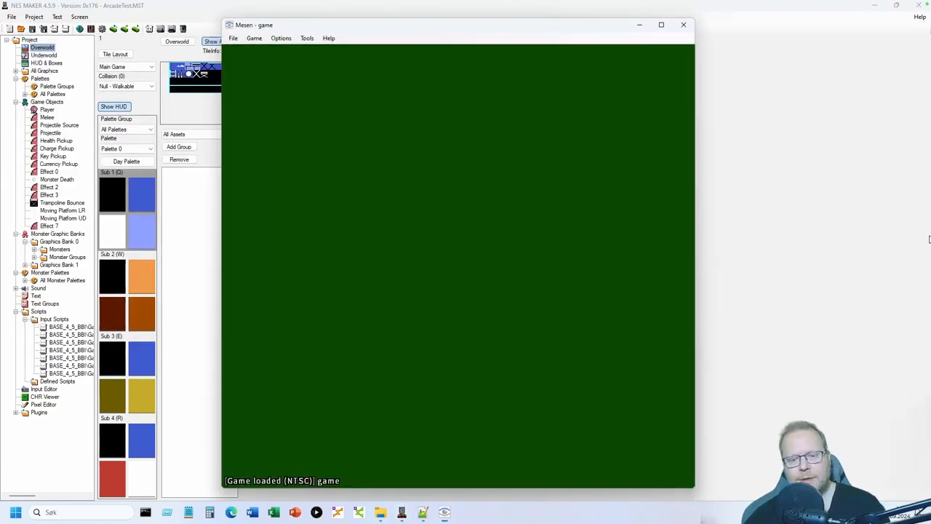
key("Left")
key("Left")
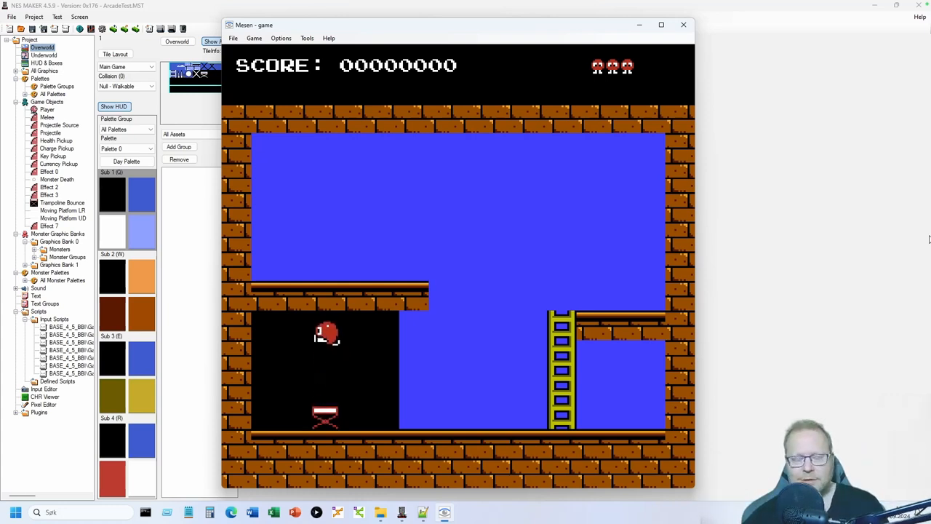
key("Right")
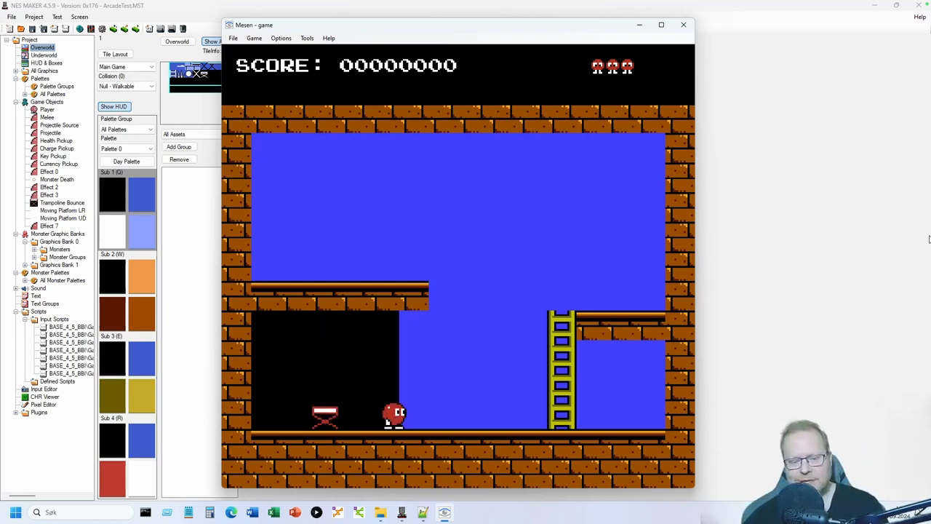
key("Left")
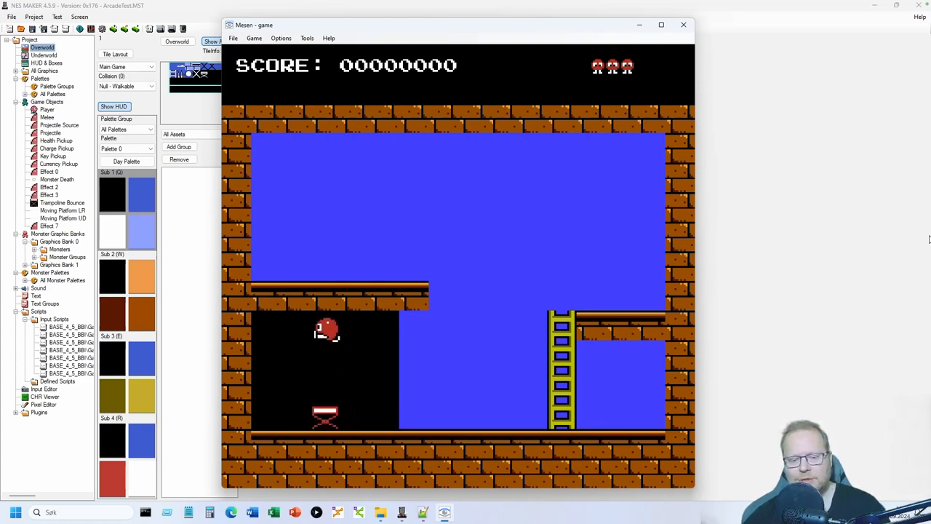
key("Right")
key("Right")
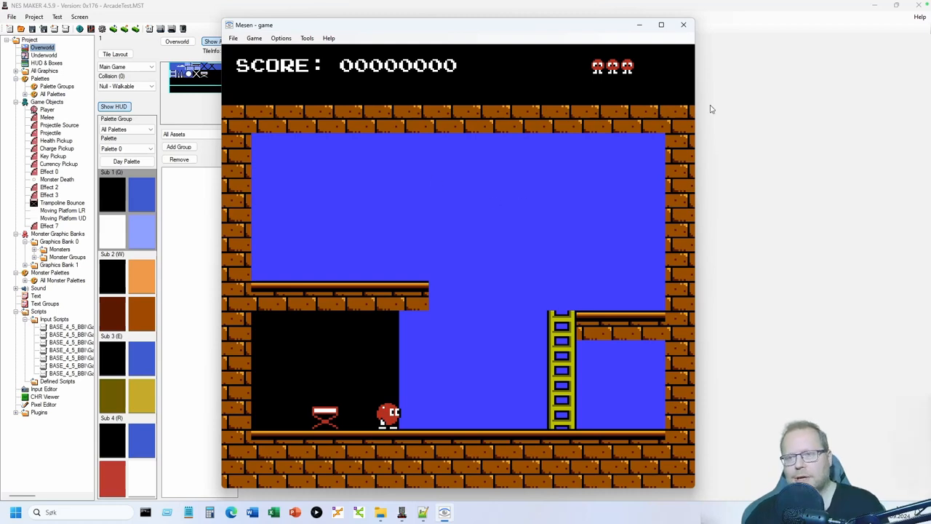
left_click(684, 25)
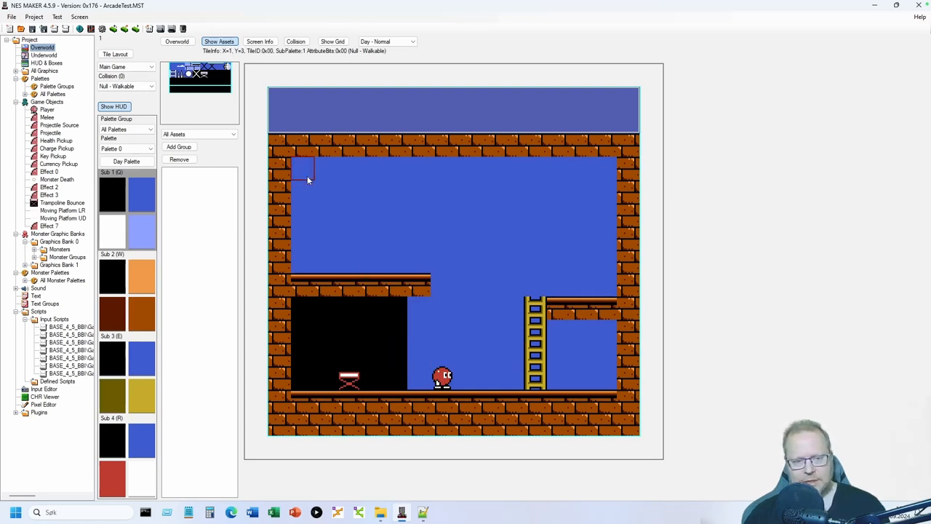
- Stamp sky over the old ledge, alcove and trampoline, then paint Sub 2 crosshatch tiles lower-left
left_click_drag(304, 170, 416, 267)
left_click(308, 278)
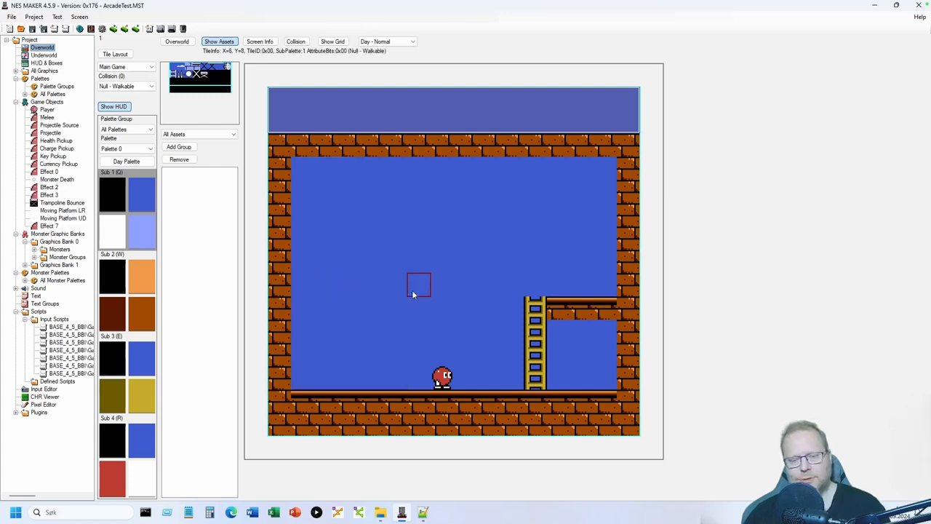
left_click(142, 311)
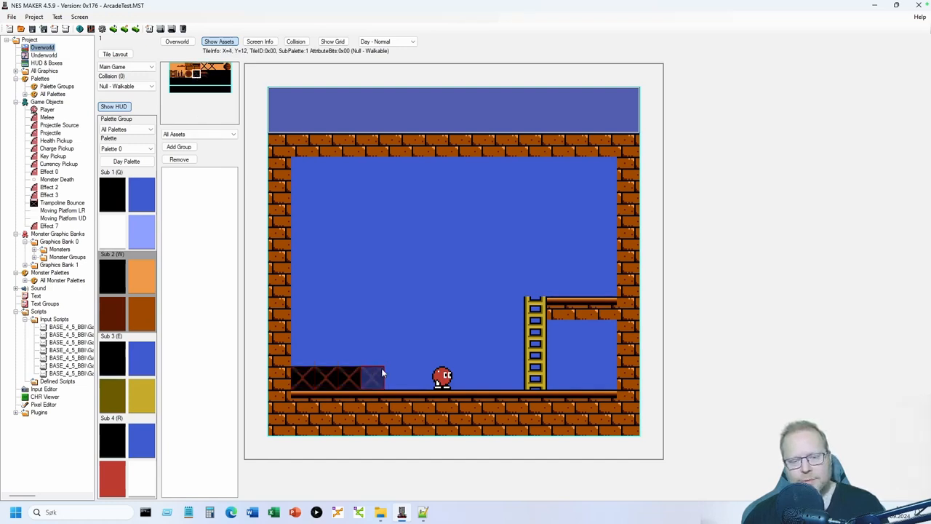
mouse_move(395, 355)
left_mouse_down()
mouse_move(393, 312)
mouse_move(329, 313)
mouse_move(356, 336)
left_mouse_up()
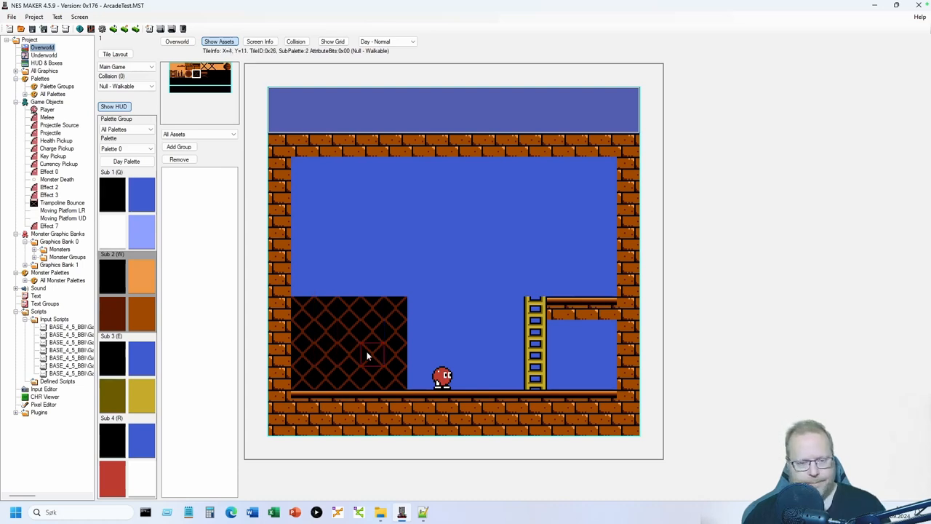
- Fill the crosshatch block's right column with black and paint a brick ledge above it
left_click_drag(391, 377, 401, 311)
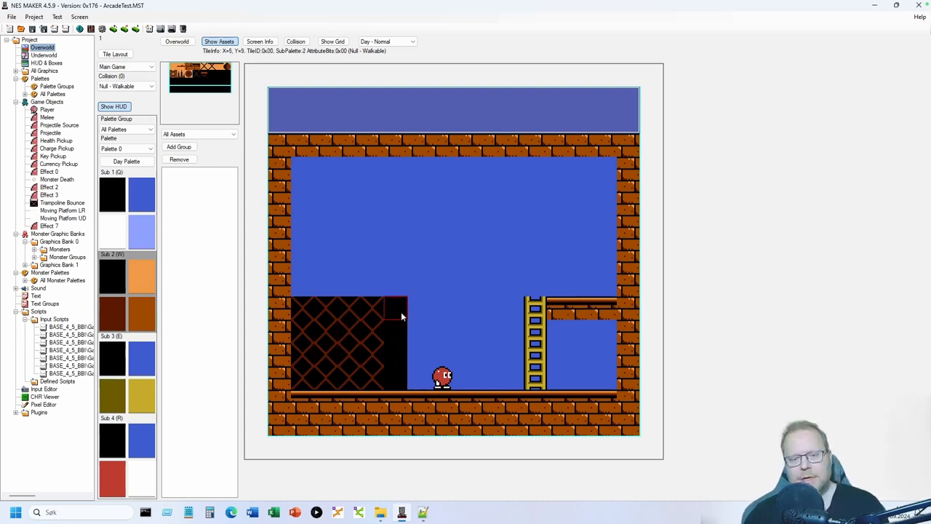
left_click(195, 66)
left_click_drag(309, 283, 419, 288)
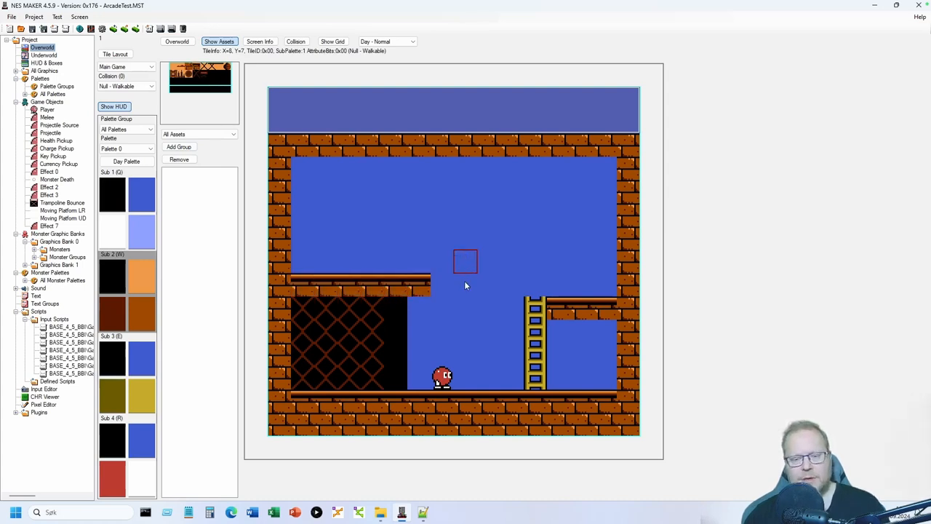
- Give the new brick ledge tiles Solid collision
left_click(132, 88)
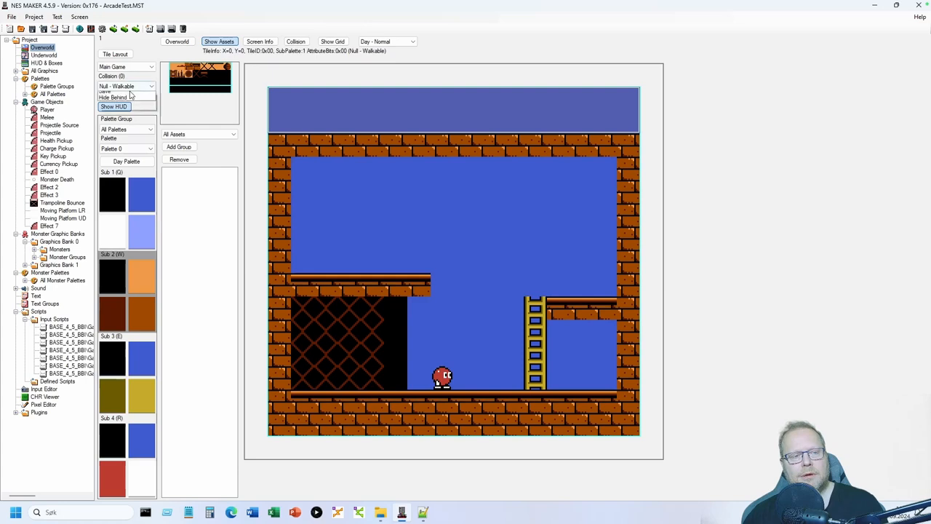
left_click(131, 87)
left_click(125, 89)
left_click(120, 103)
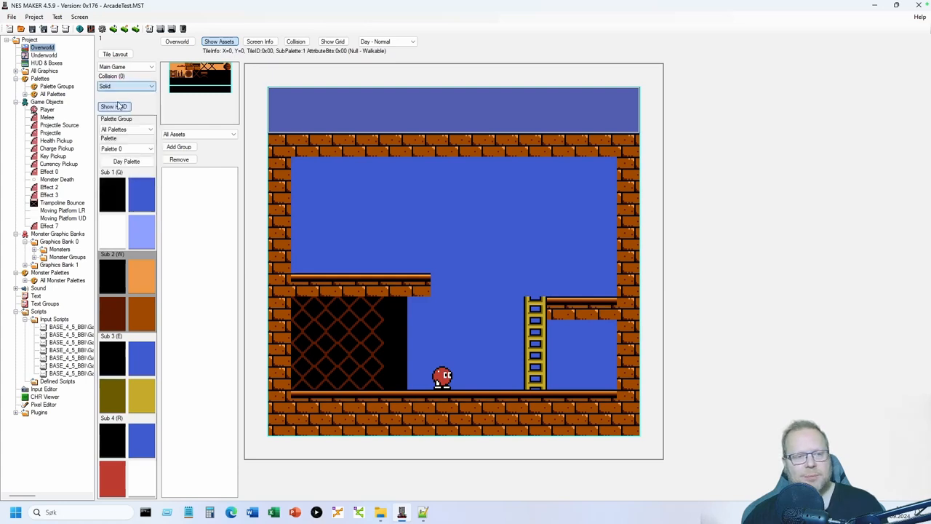
left_click(295, 41)
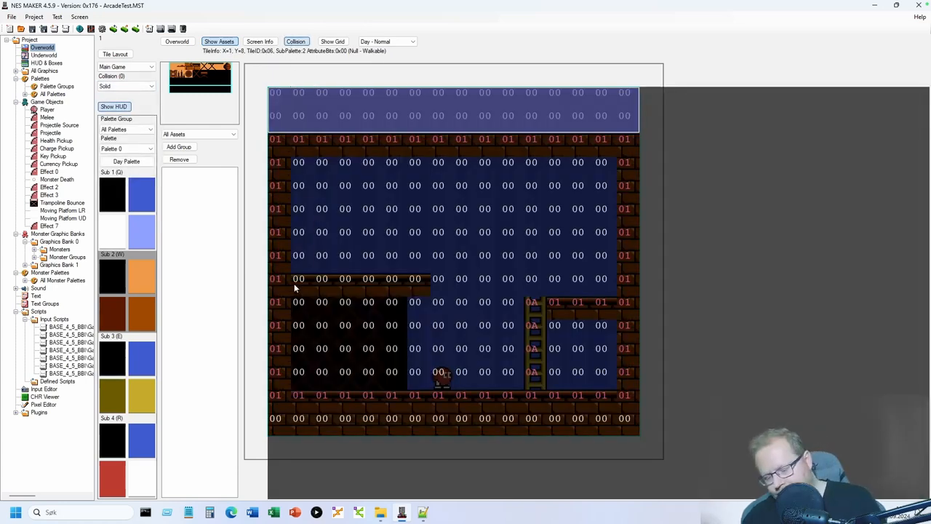
left_click_drag(294, 283, 368, 281)
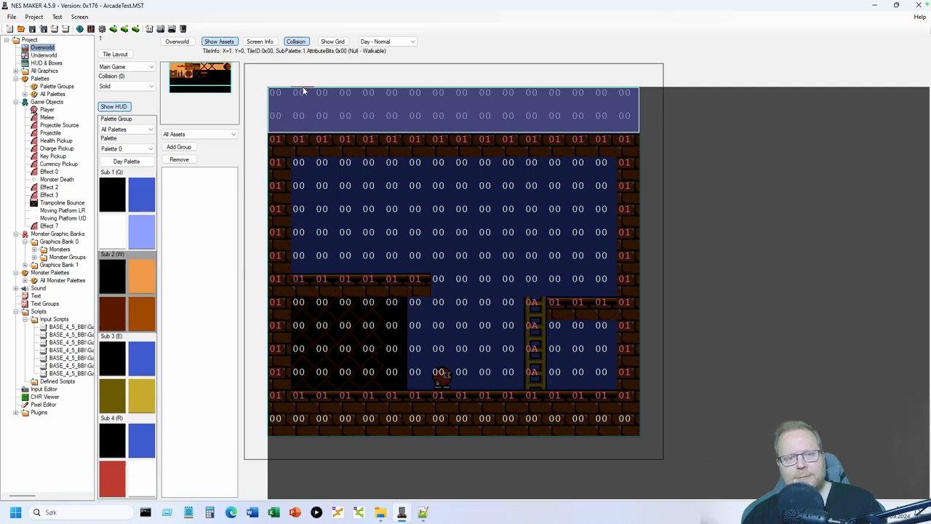
left_click(300, 43)
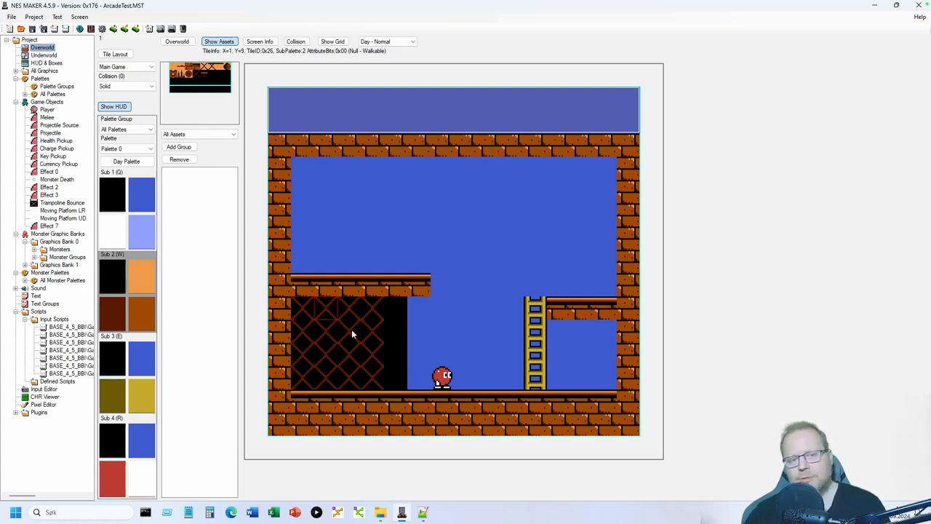
- Paint Hide Behind collision (0F) up the lattice column and hide the collision overlay
left_click(148, 86)
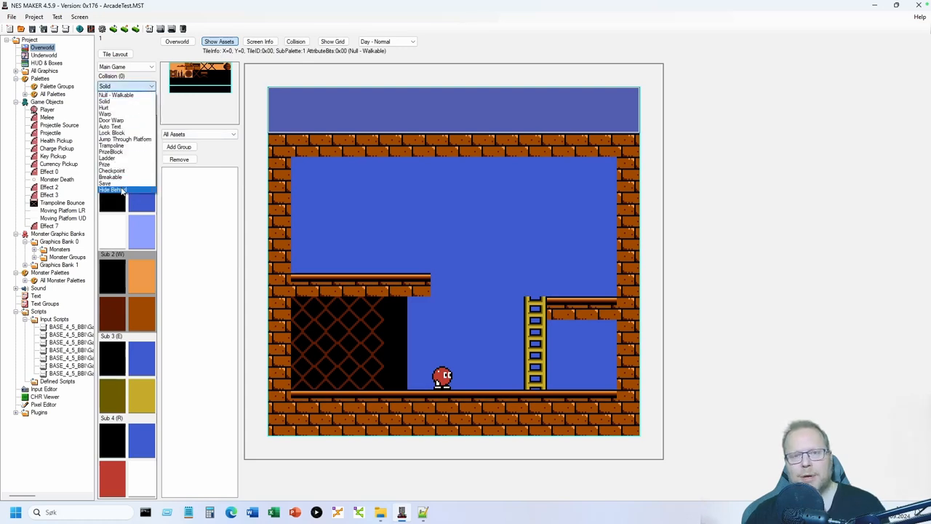
left_click(116, 189)
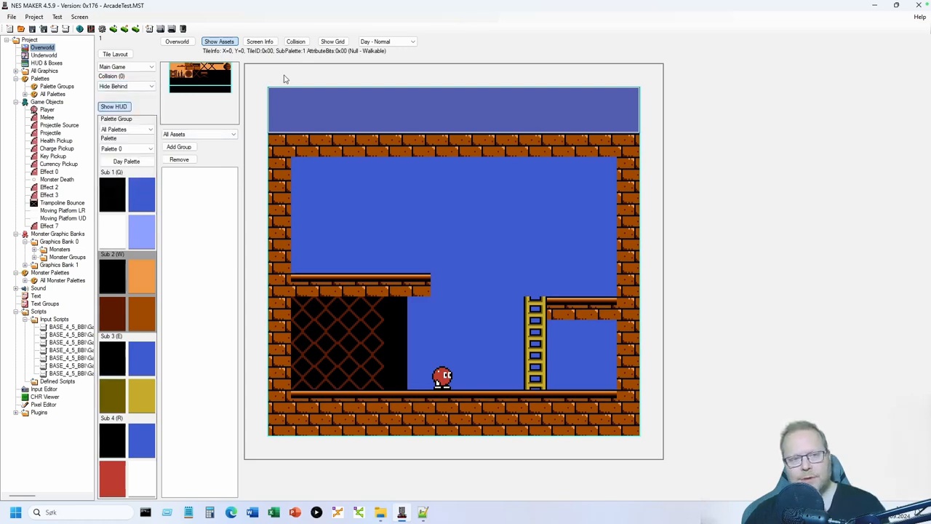
left_click(298, 43)
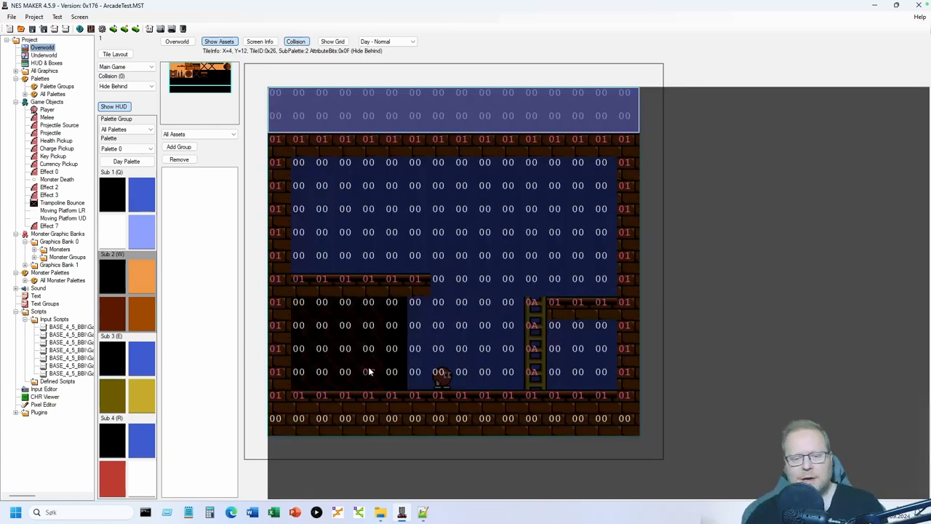
mouse_move(368, 346)
left_mouse_down()
mouse_move(364, 314)
mouse_move(308, 330)
mouse_move(307, 361)
mouse_move(321, 313)
mouse_move(348, 348)
mouse_move(340, 366)
mouse_move(314, 375)
left_mouse_up()
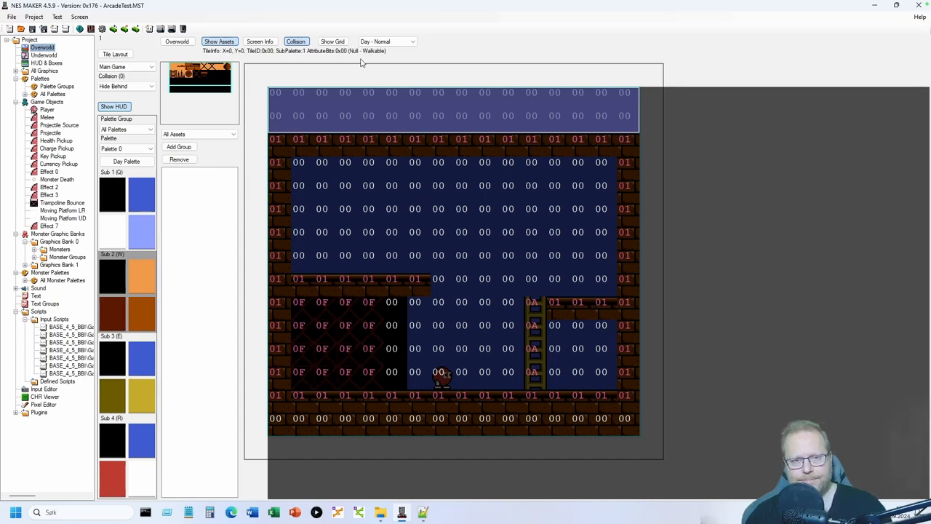
left_click(306, 44)
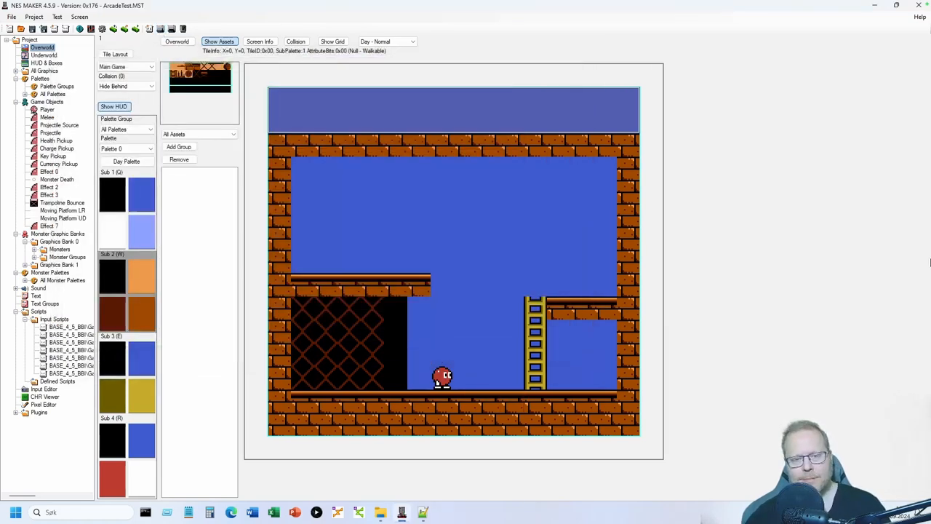
- Play-test in Mesen, walking and jumping back and forth behind the lattice, then close the game
key("Right")
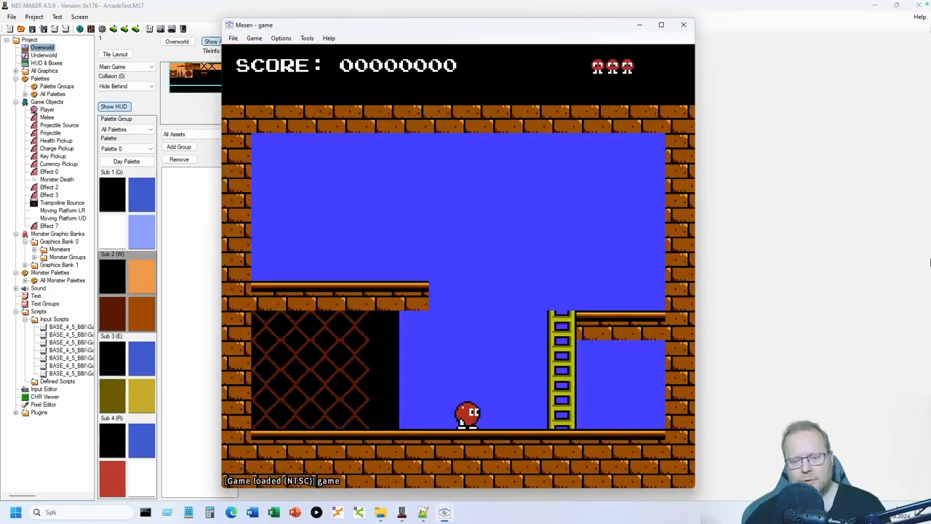
key("Right")
key("Left")
key("Right")
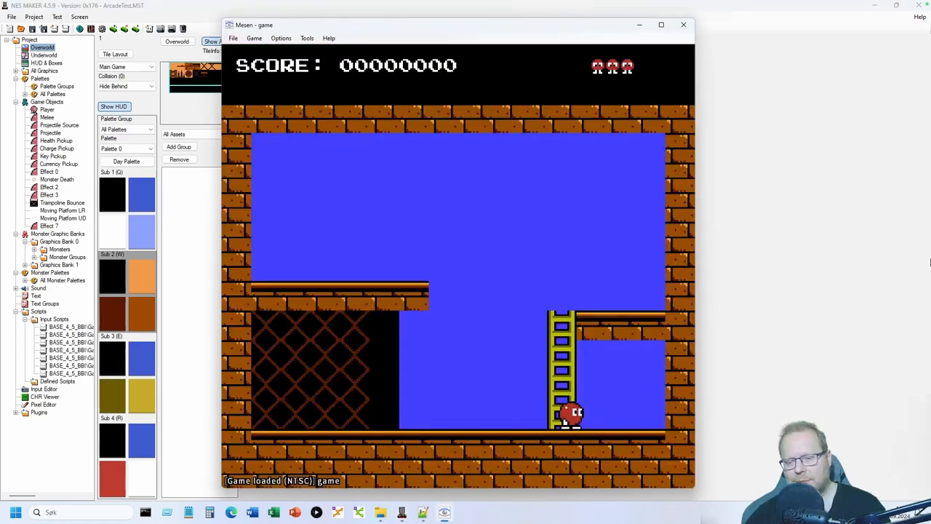
key("Left")
key("s")
key("Left")
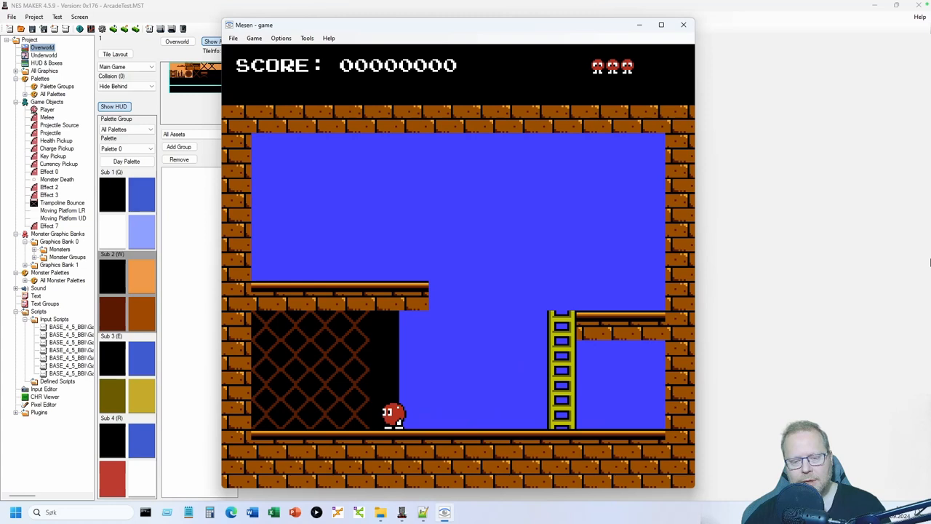
key("Left")
key("s")
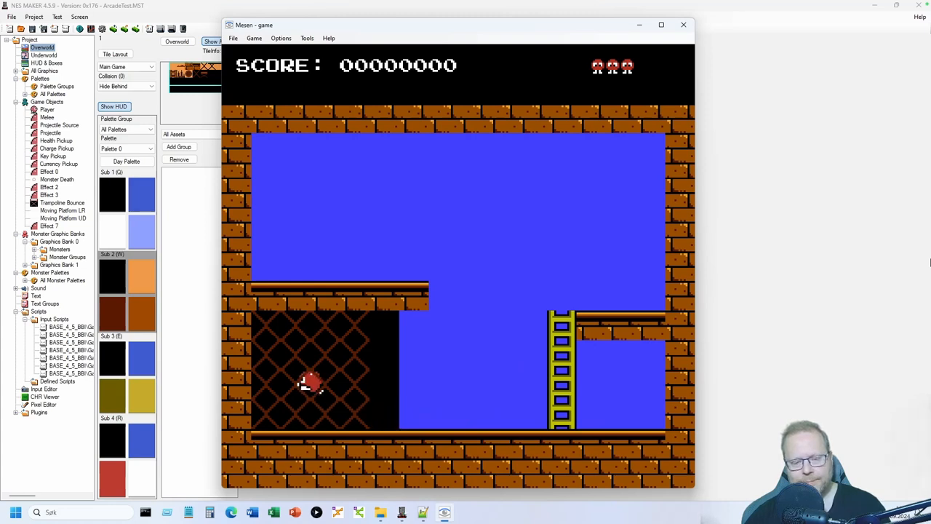
key("Right")
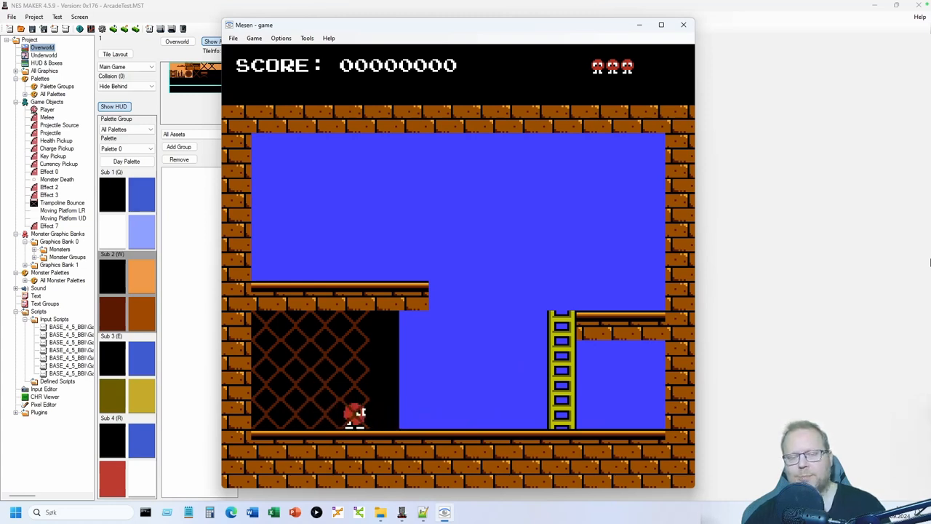
key("Left")
key("Right")
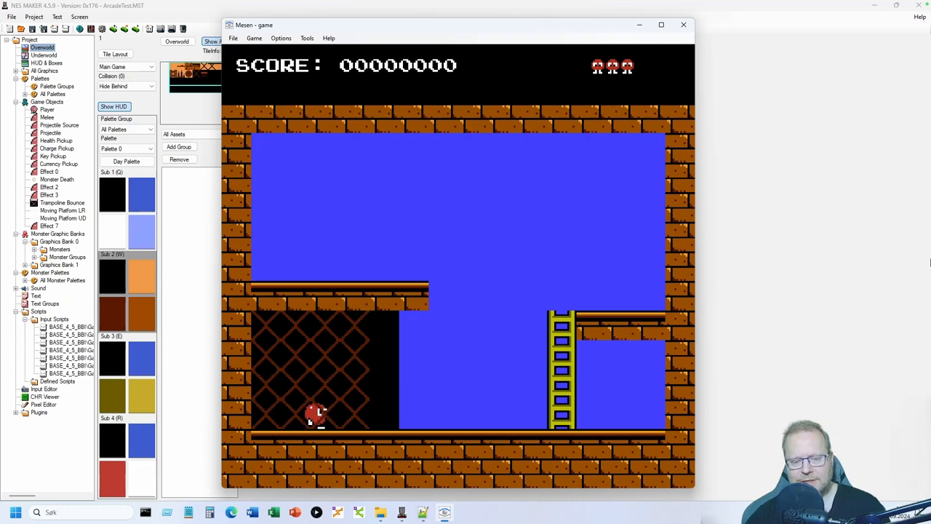
key("s")
key("Left")
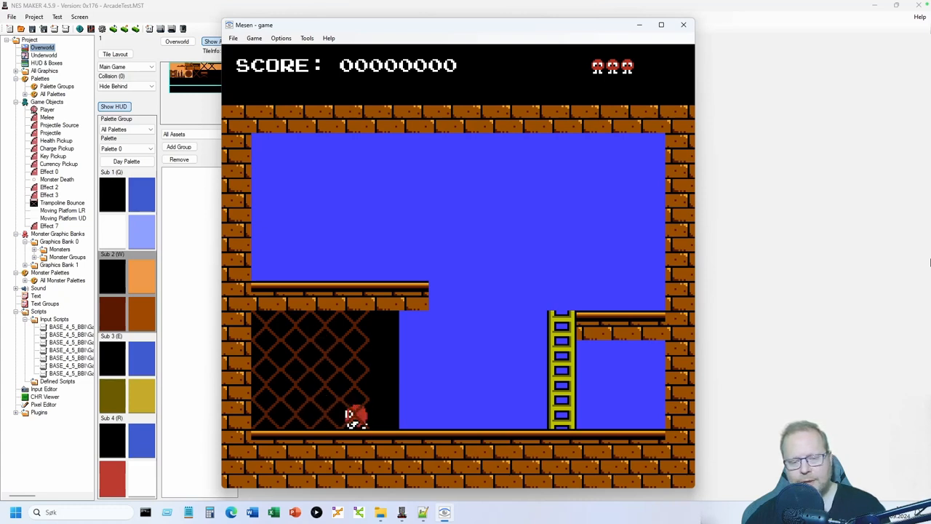
key("Right")
key("Left")
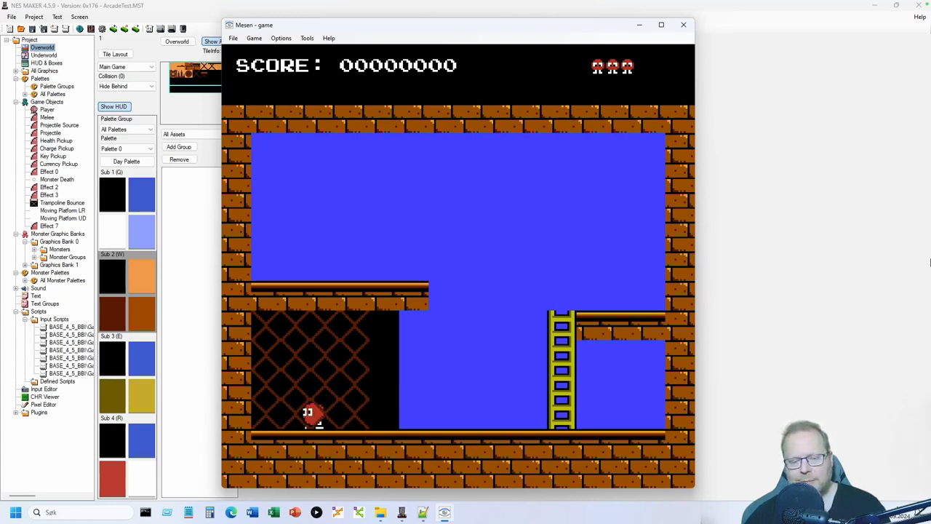
key("Right")
key("Left")
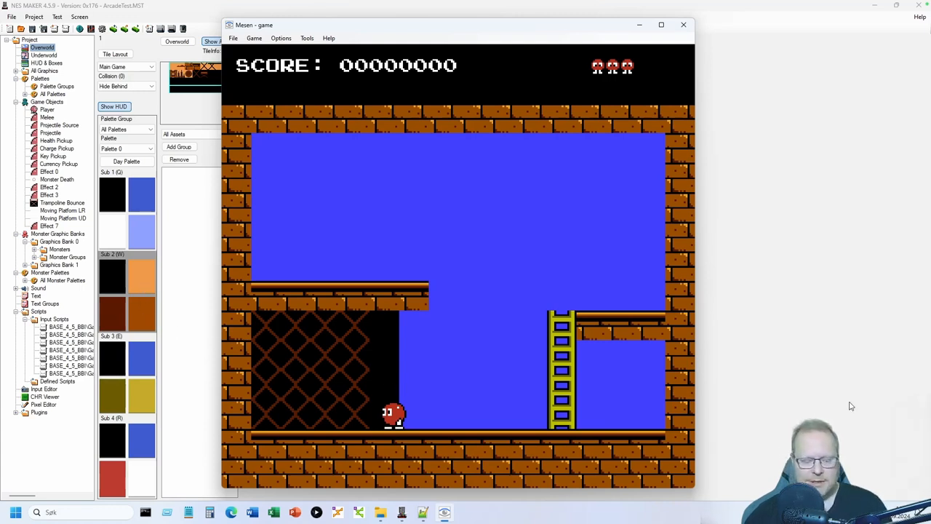
key("Left")
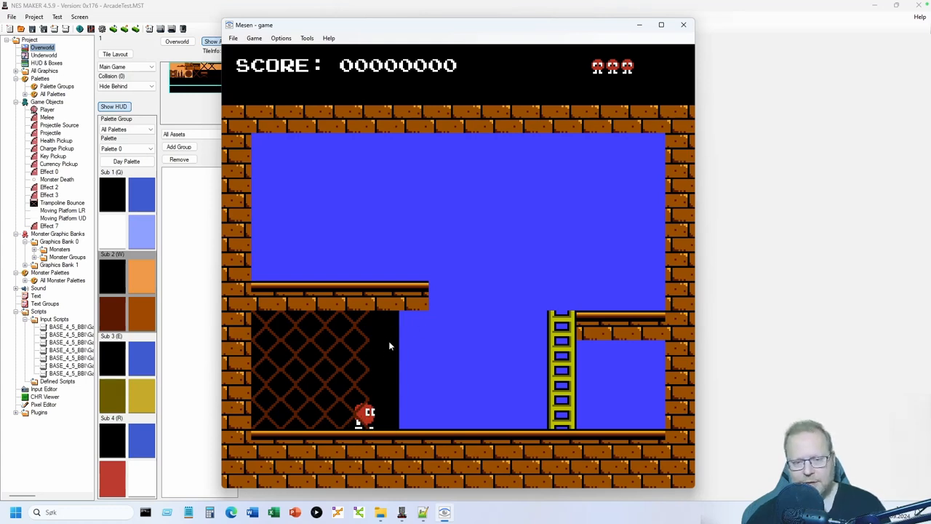
key("Right")
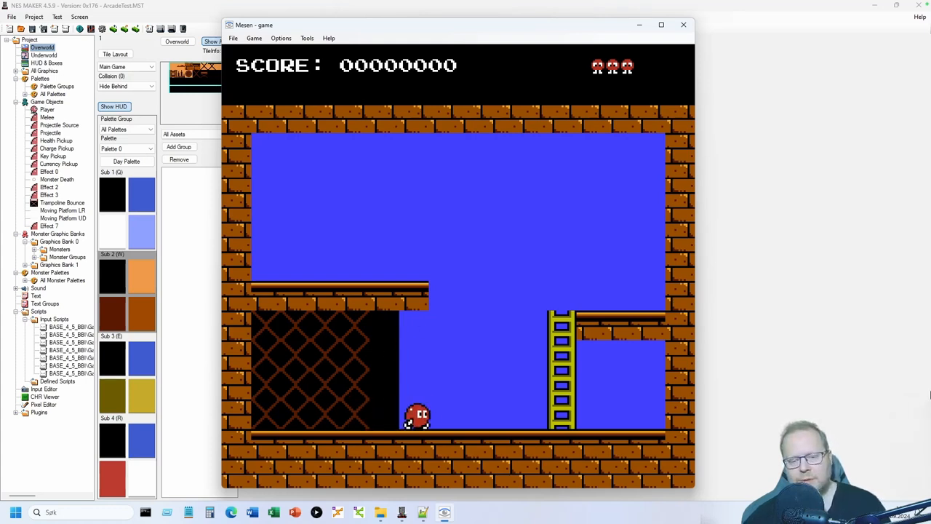
key("Left")
key("Right")
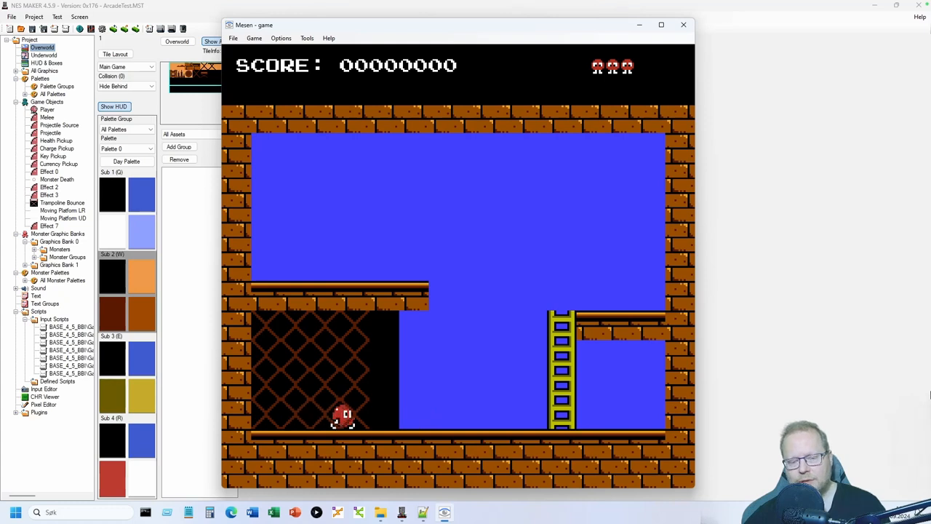
key("Left")
key("Left")
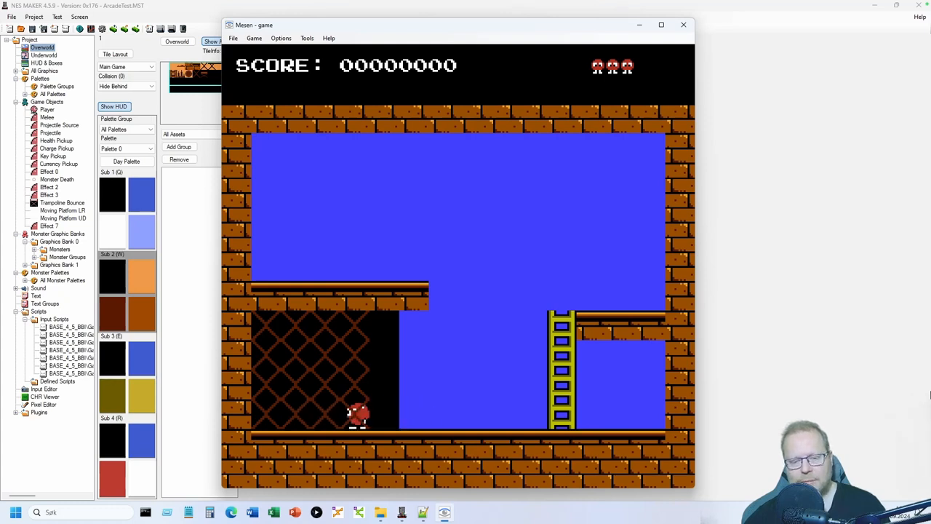
key("Right")
key("Left")
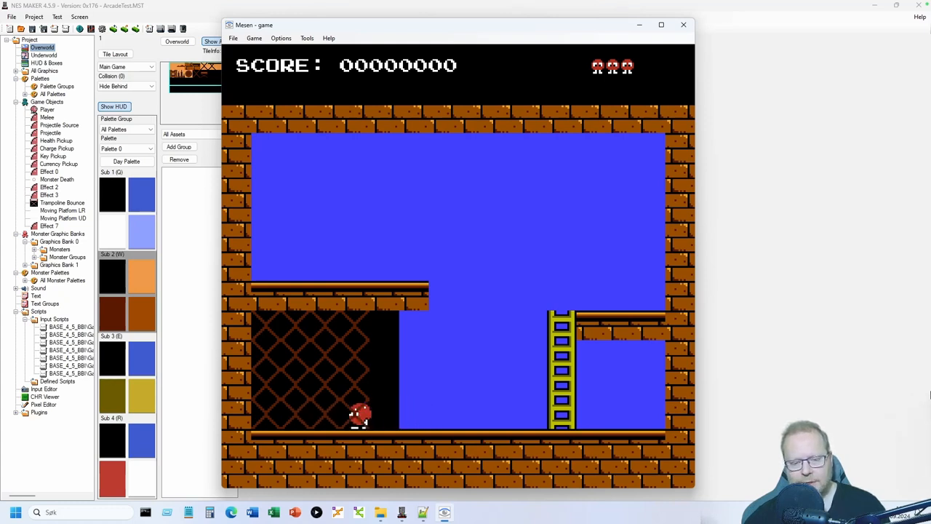
key("Left")
key("Right")
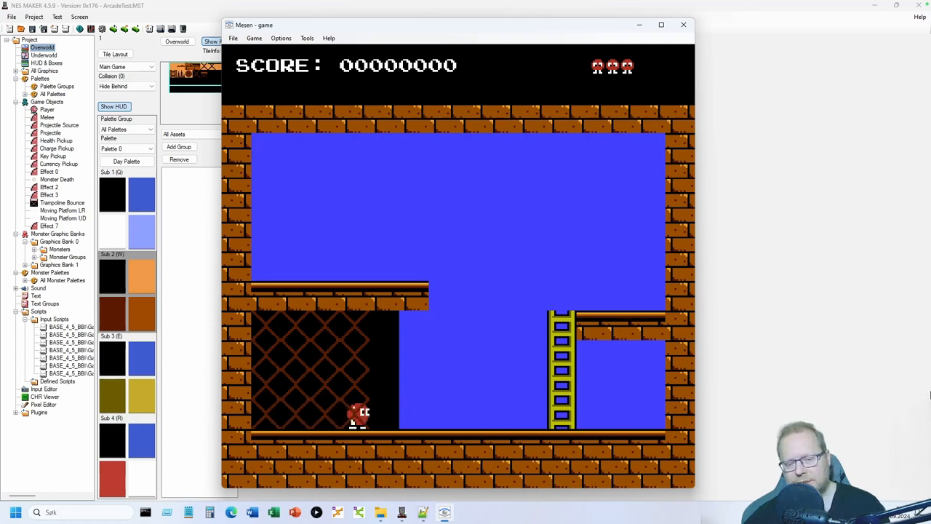
key("Left")
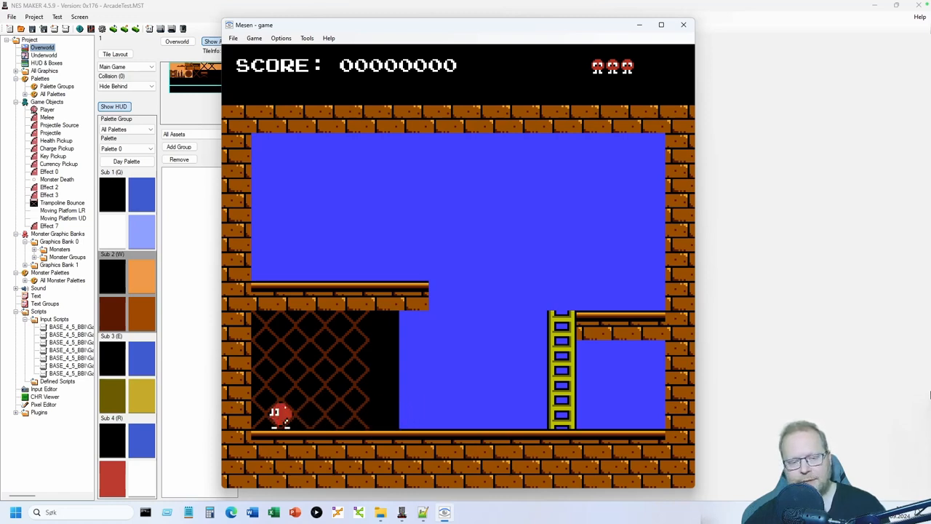
key("Right")
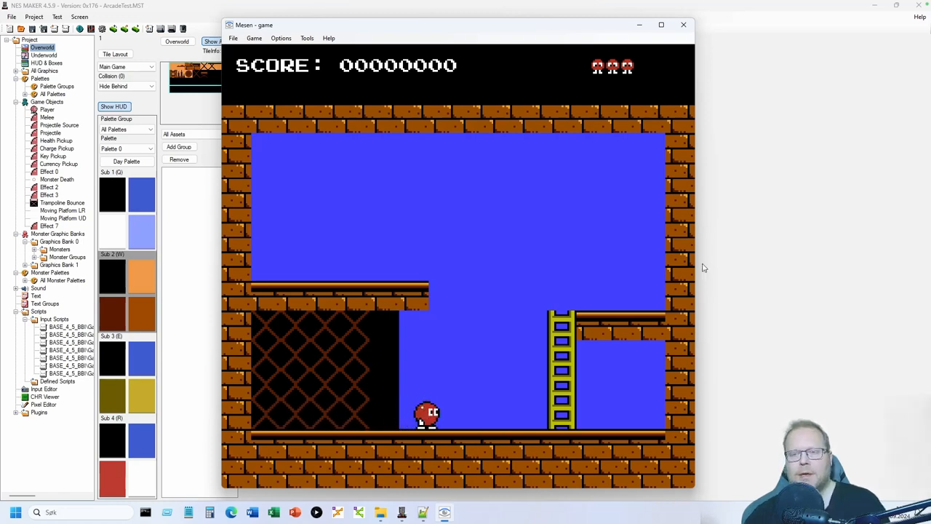
left_click(684, 25)
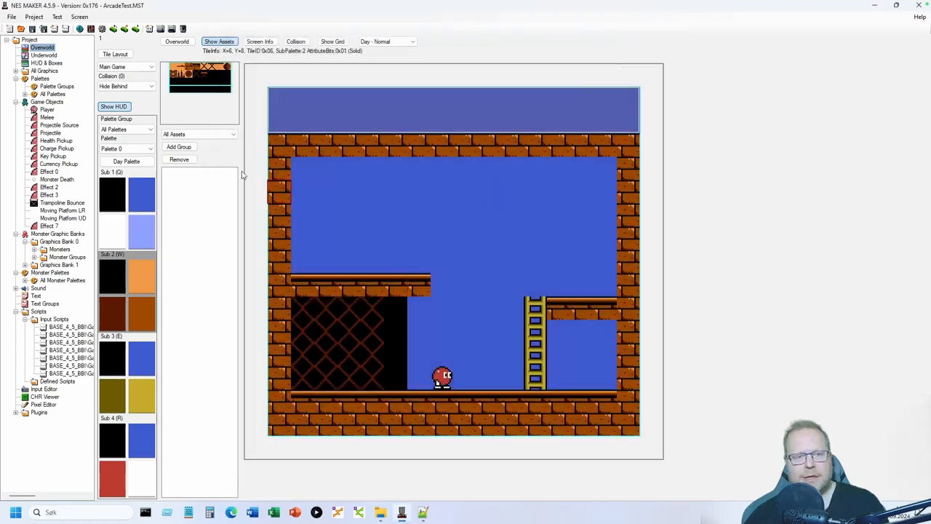
- With the Sub 1 palette, paint the lattice's bottom-right black tile blue
left_click(147, 198)
left_click(173, 67)
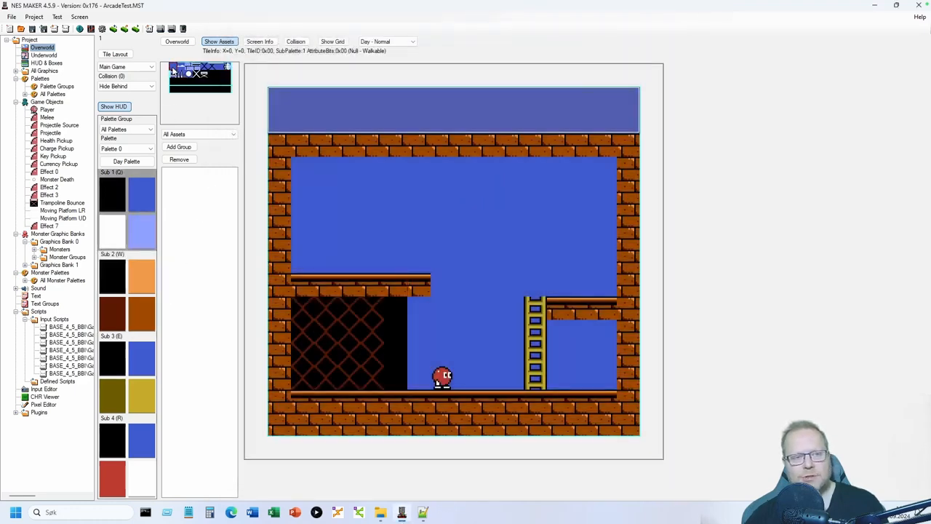
left_click(390, 370)
- Paint the black tiles above it blue and export the game for a fresh test run
left_click(394, 331)
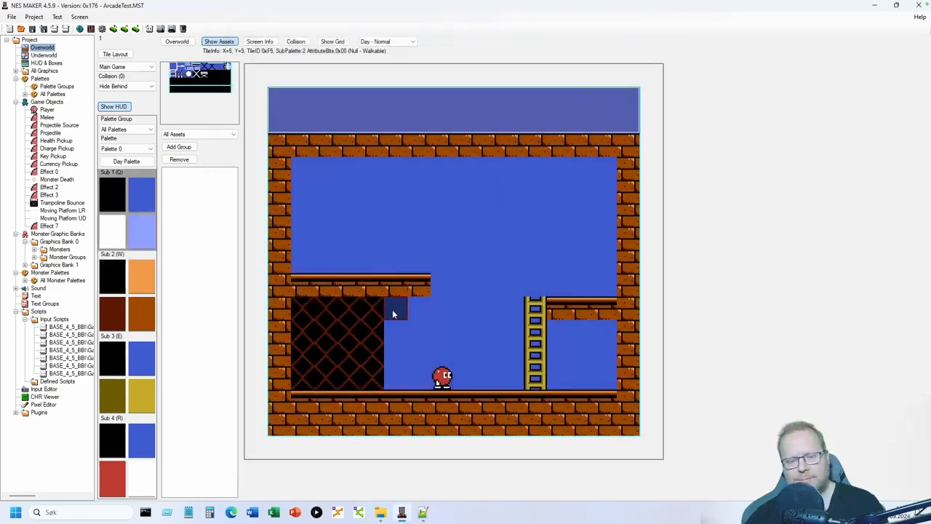
left_click(392, 308)
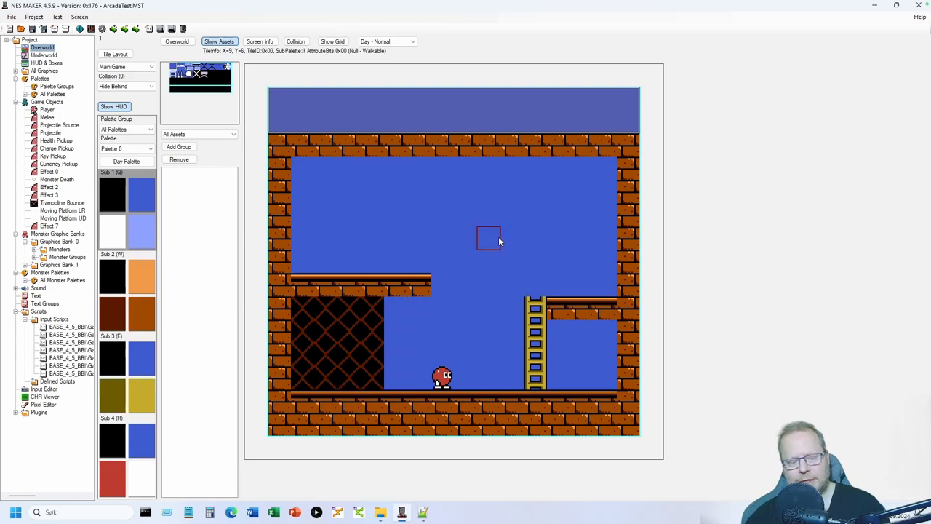
left_click(161, 29)
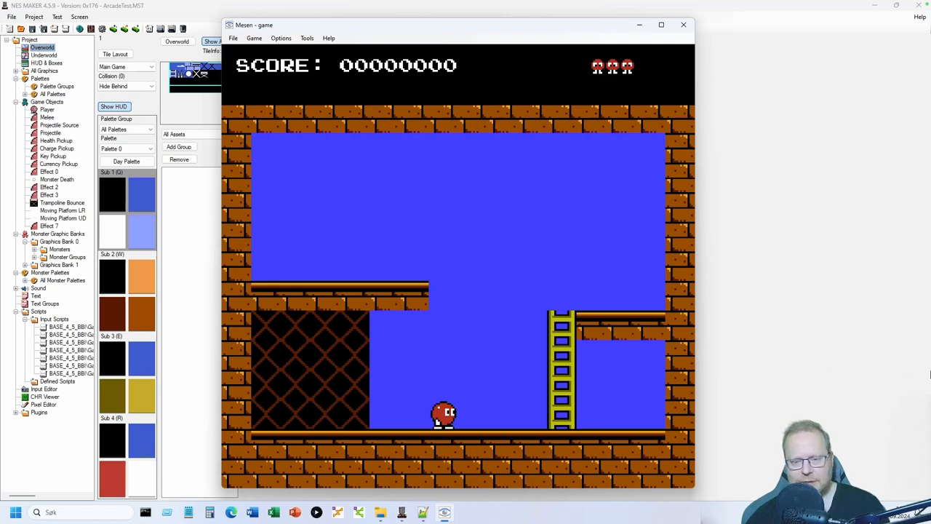
- Walk the player in and out from behind the mesh wall, then close Mesen
key("Left")
key("Left")
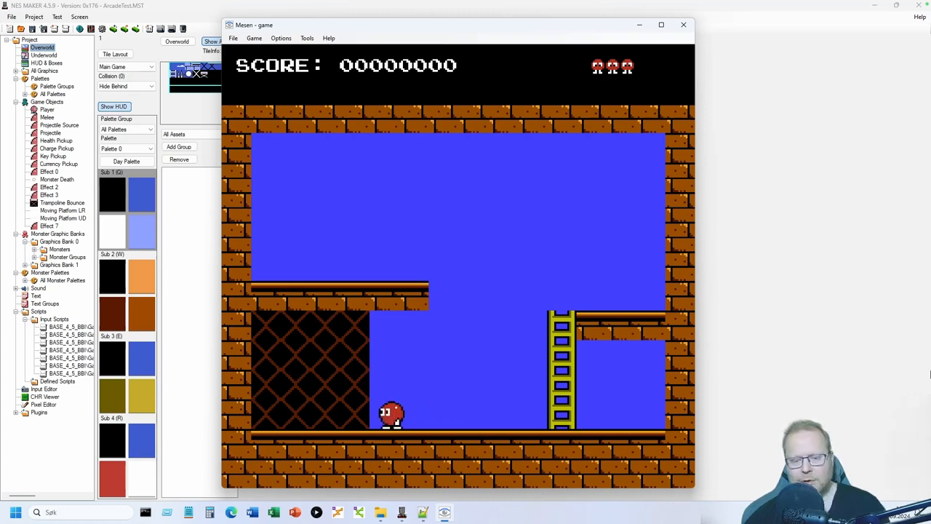
key("Left")
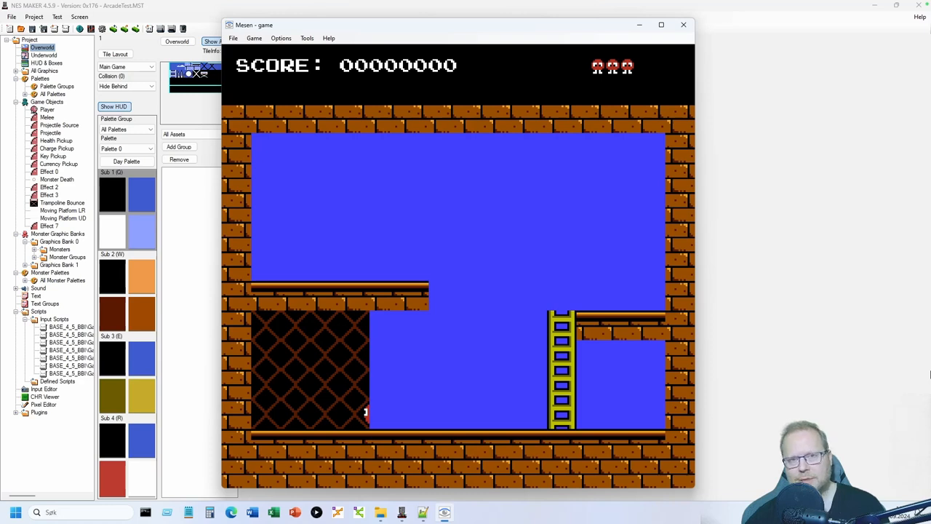
key("Left")
key("Right")
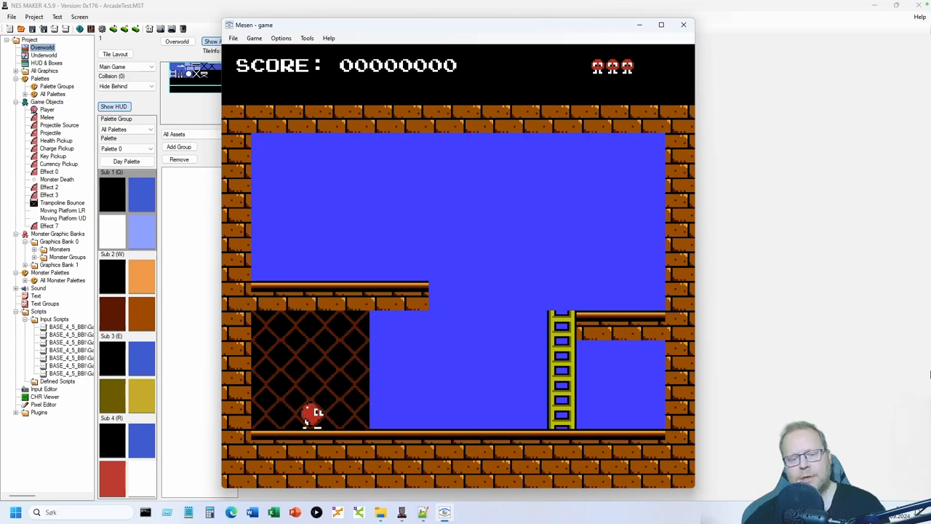
key("Right")
key("Right")
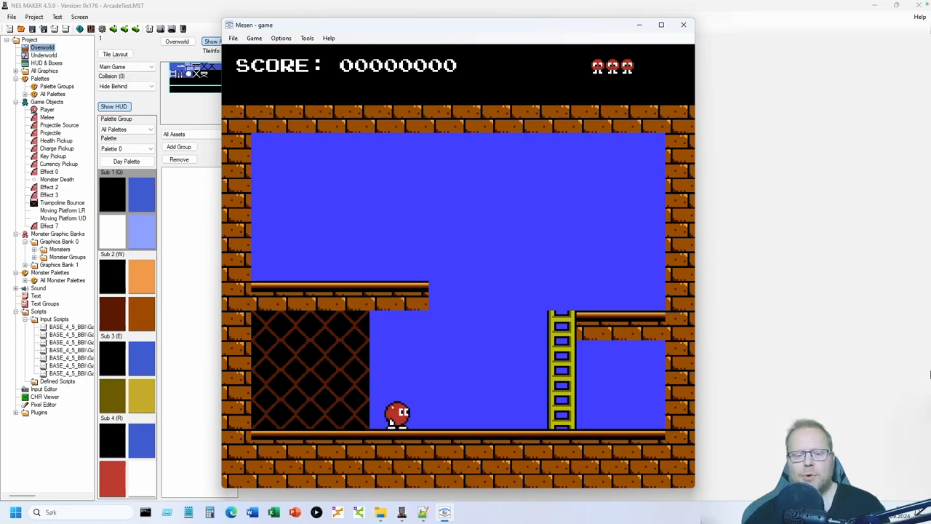
key("Left")
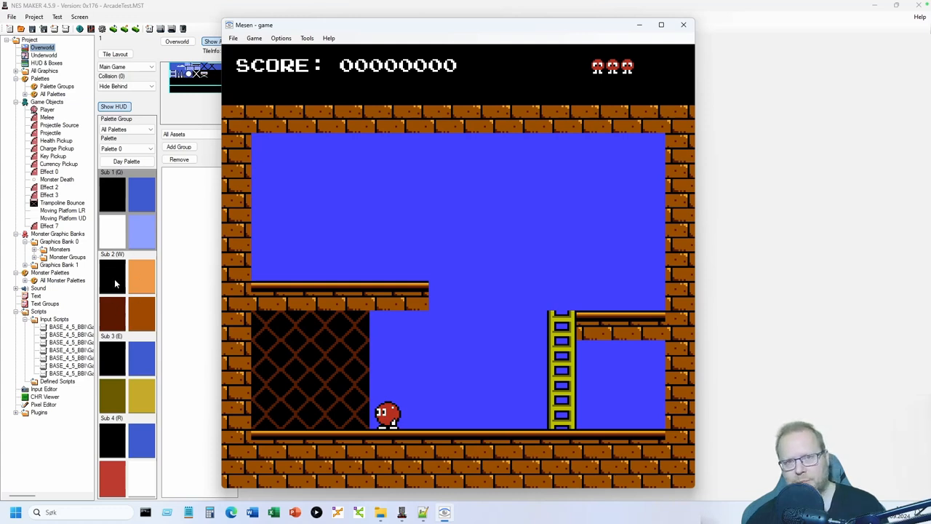
key("Left")
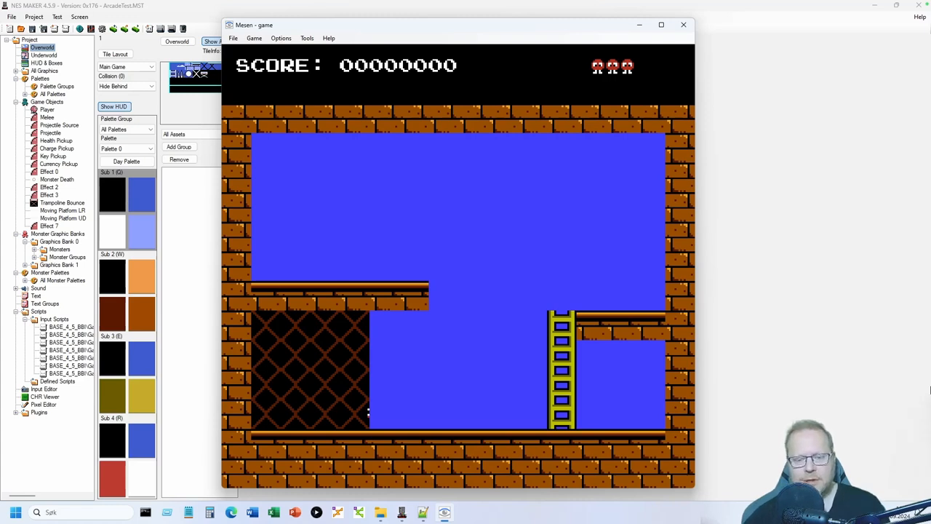
key("Right")
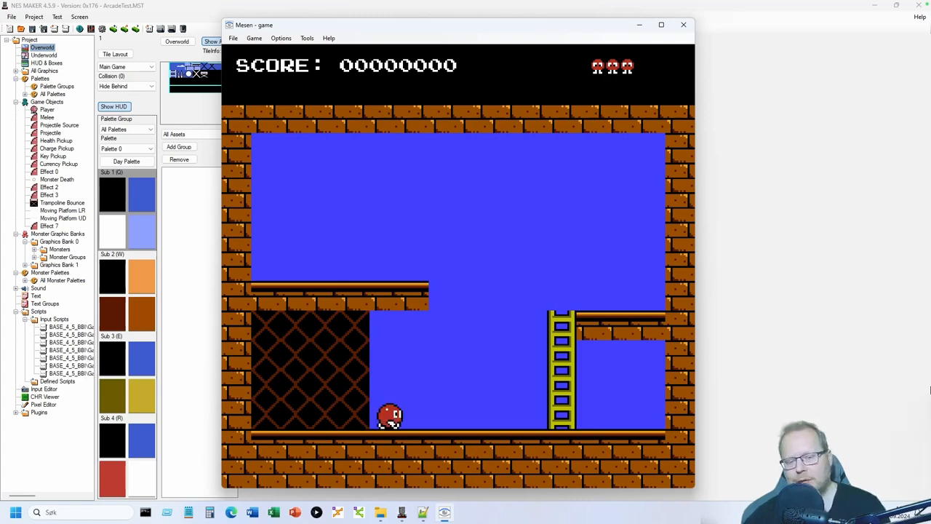
key("Left")
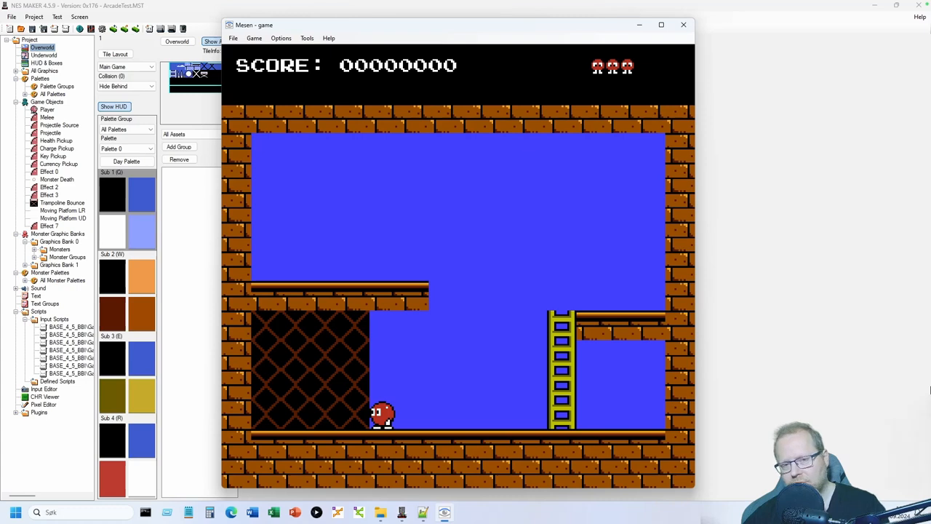
key("Right")
key("Left")
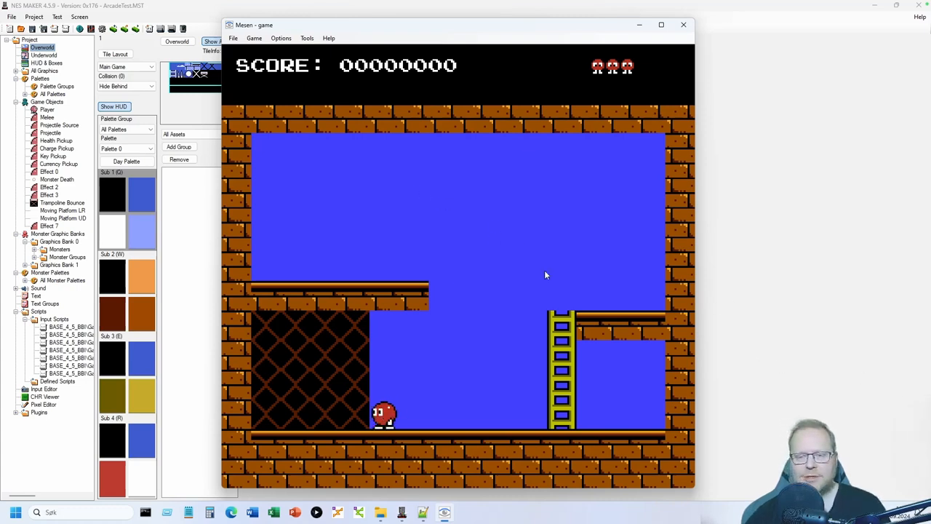
key("Left")
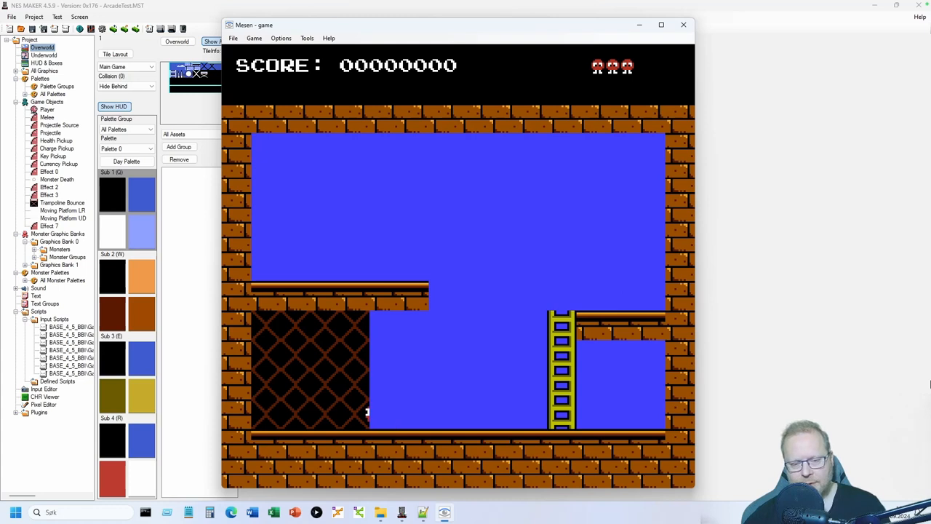
key("Right")
key("Left")
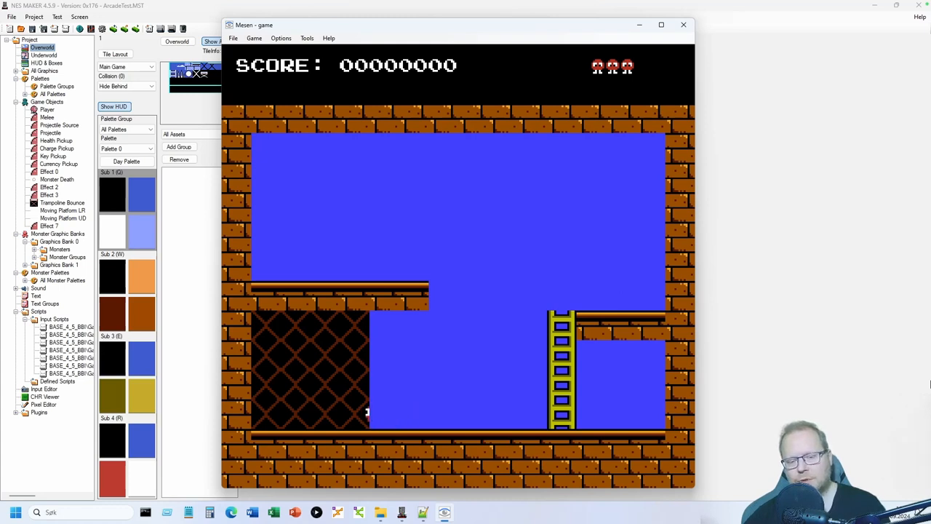
key("Right")
key("Left")
key("Right")
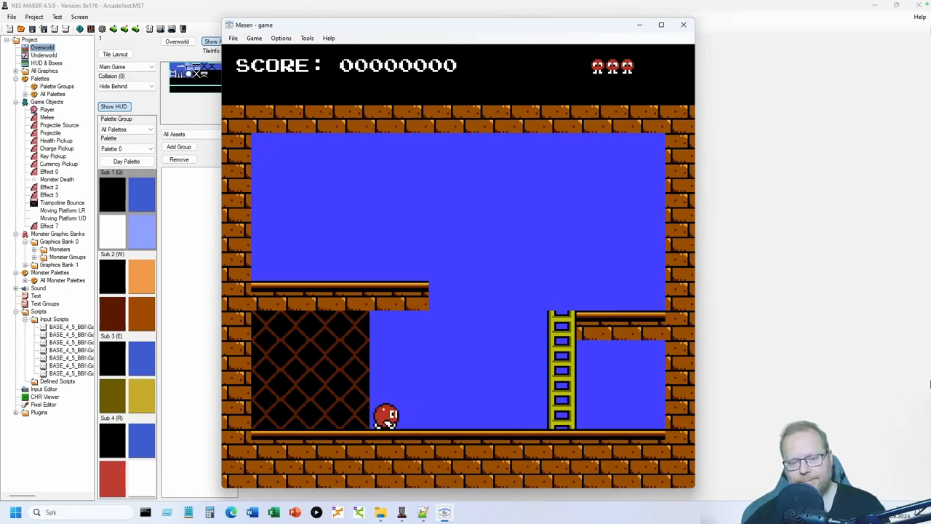
key("Left")
key("Right")
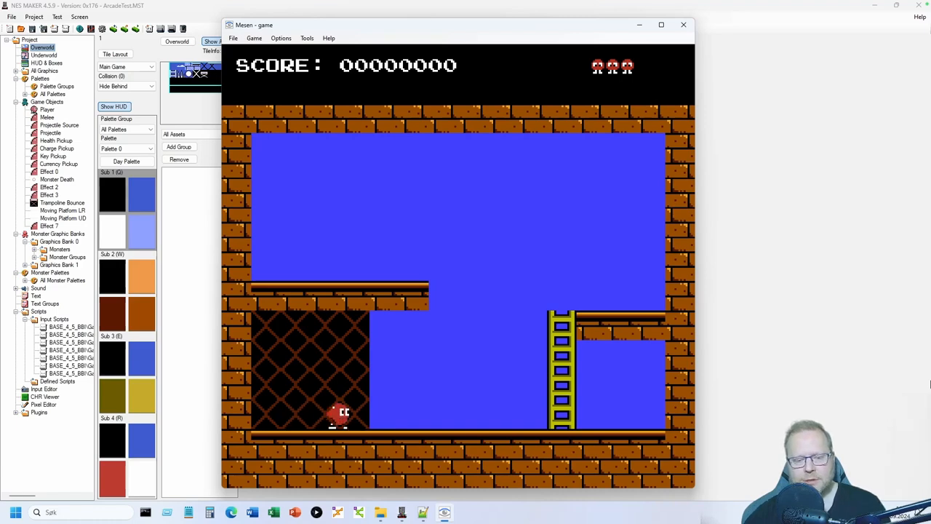
left_click(684, 24)
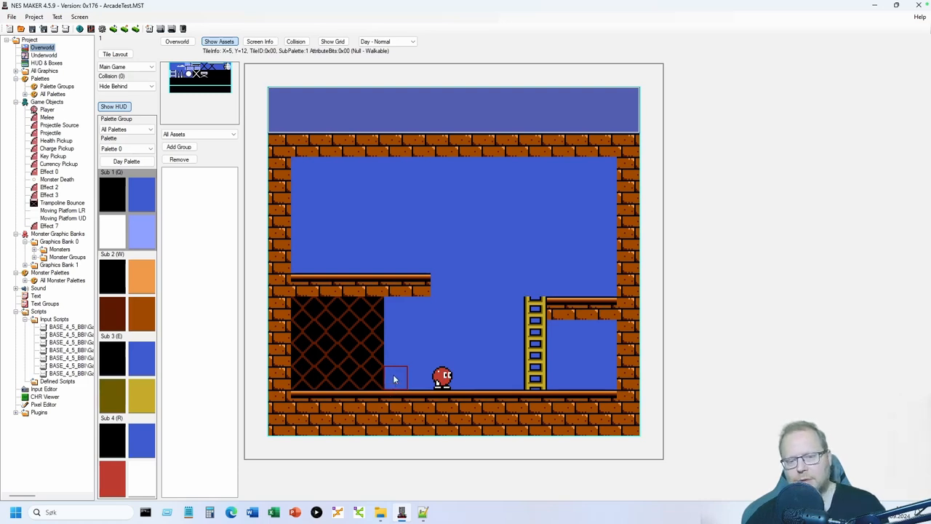
- Paint two black tiles beside the mesh block
left_click(394, 379)
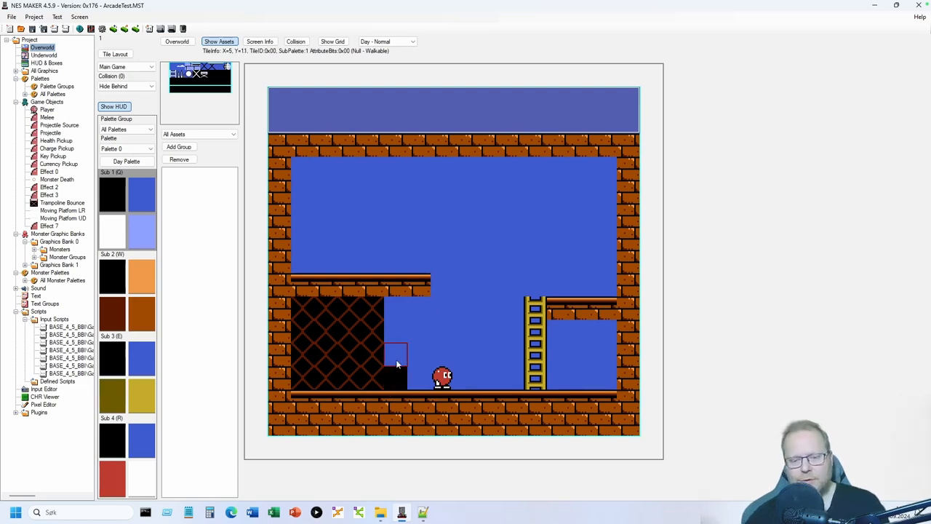
left_click_drag(398, 337, 399, 315)
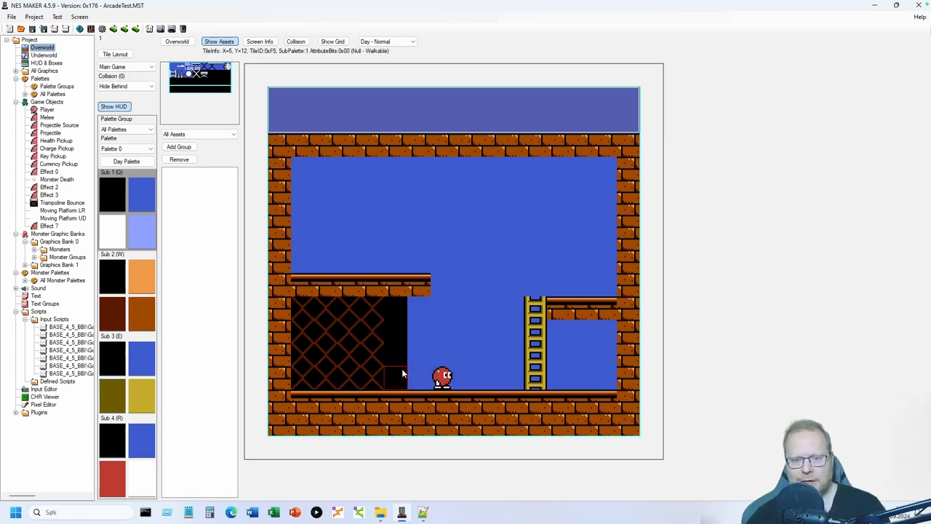
- Extend the ledge to the left wall with a platform tile at X=0, Y=8
left_click(282, 285)
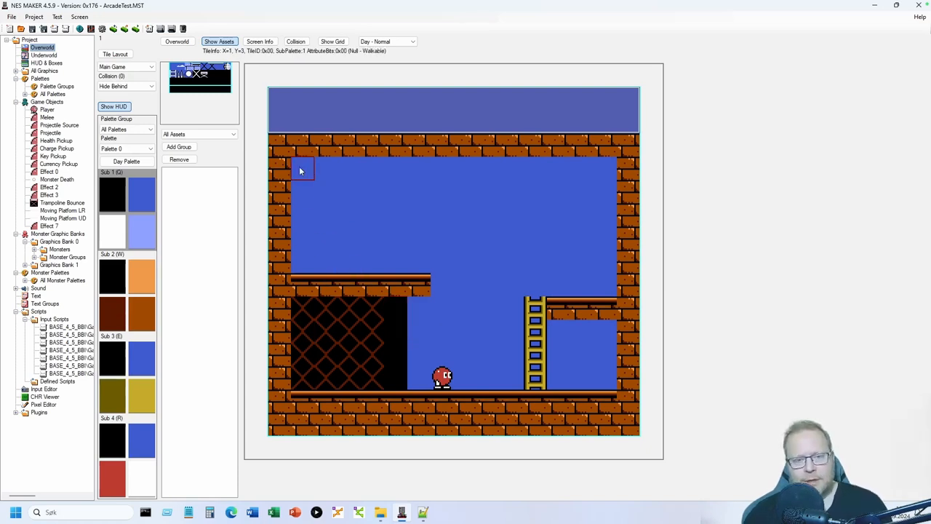
- Stamp sky over the ledge and mesh, then place three Sub 4 prize tiles on floor and ledge
left_click_drag(302, 166, 415, 258)
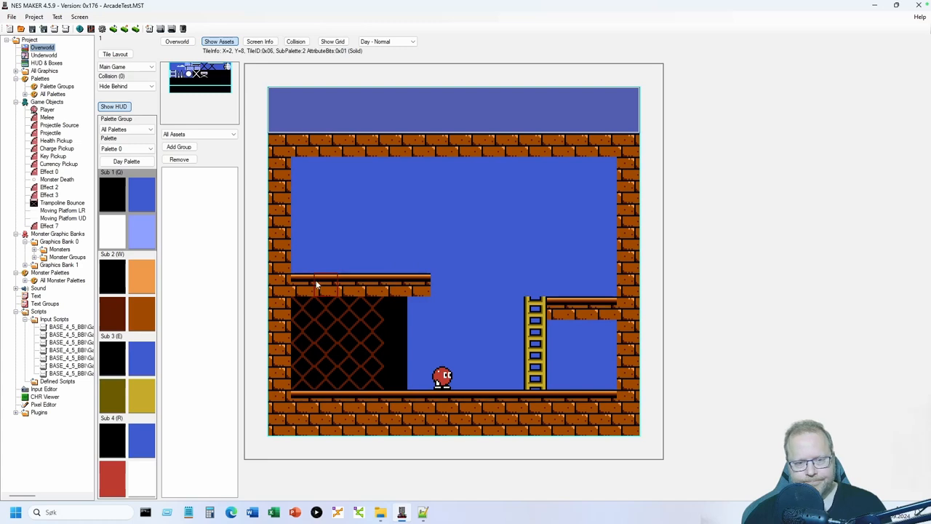
left_click(310, 282)
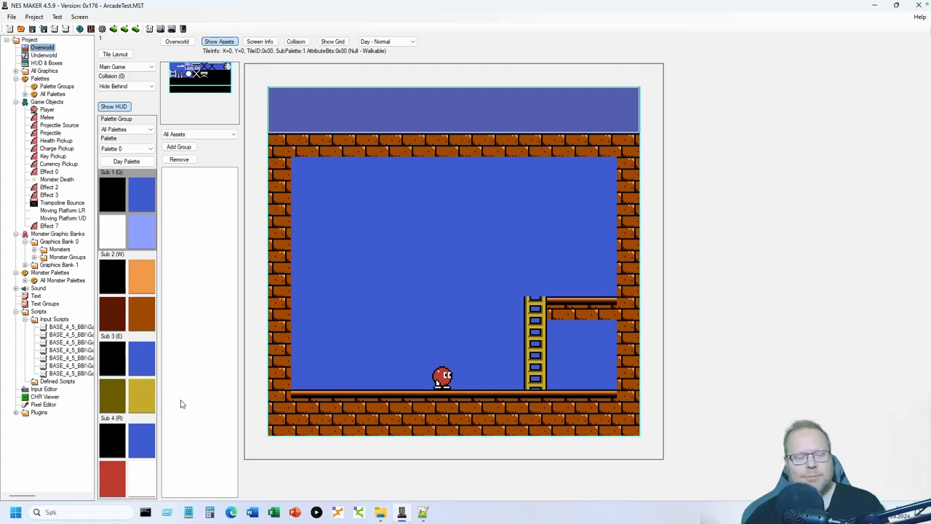
left_click(110, 478)
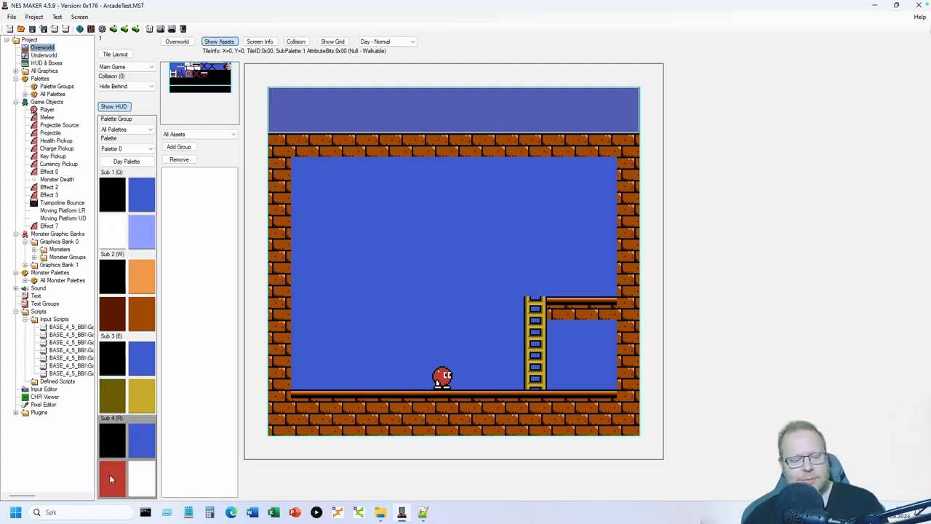
left_click(221, 70)
left_click(333, 380)
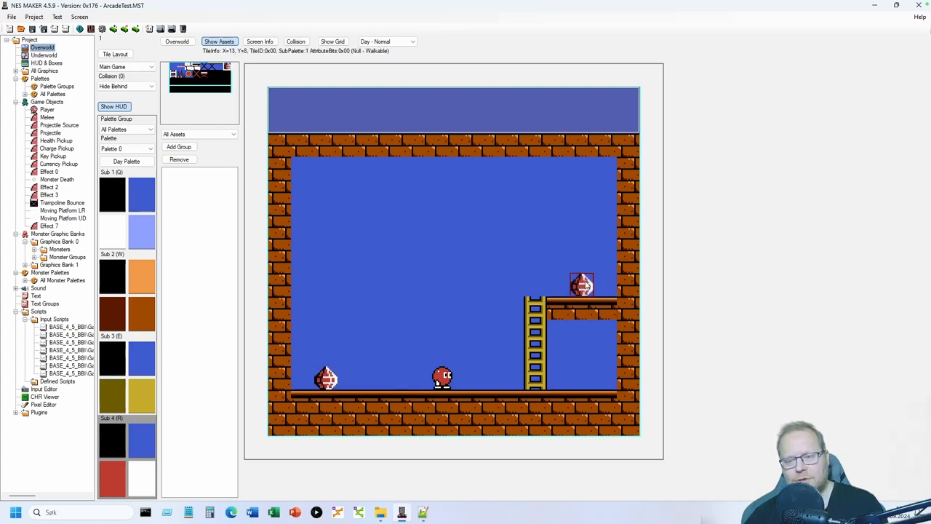
left_click(584, 284)
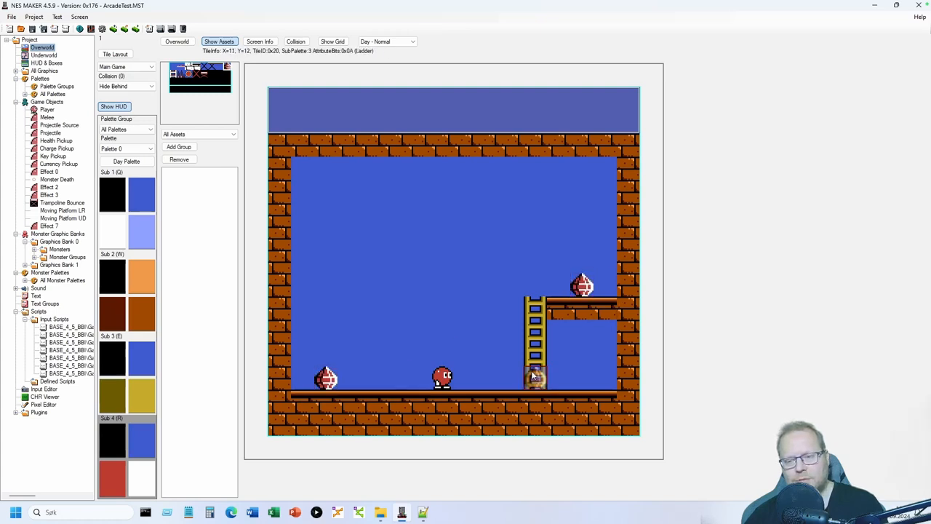
left_click(581, 377)
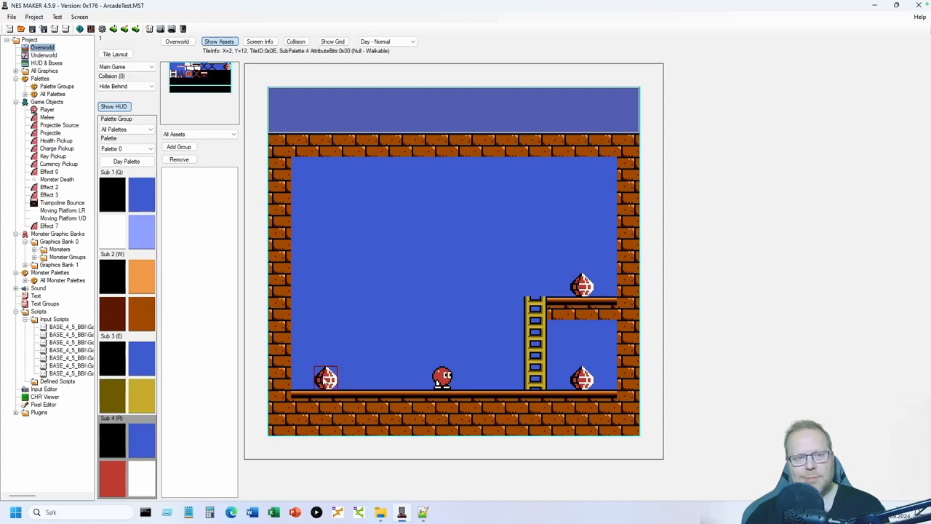
- Mark the left floor, right floor and ledge prize tiles with the Prize (0B) collision type
left_click(151, 87)
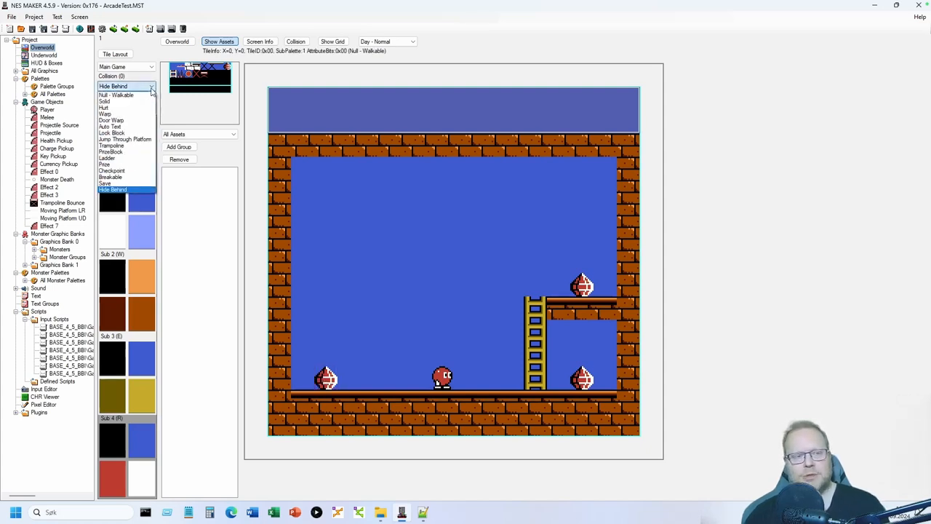
left_click(120, 166)
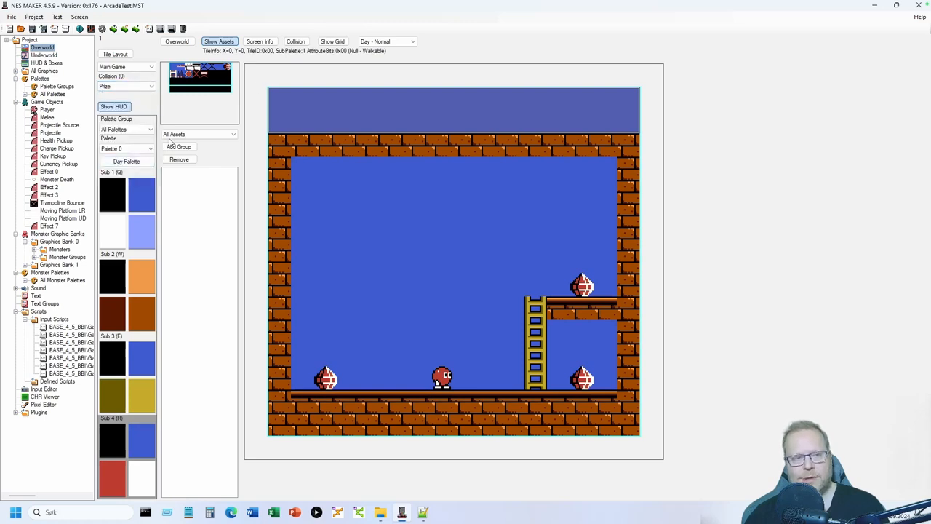
left_click(296, 41)
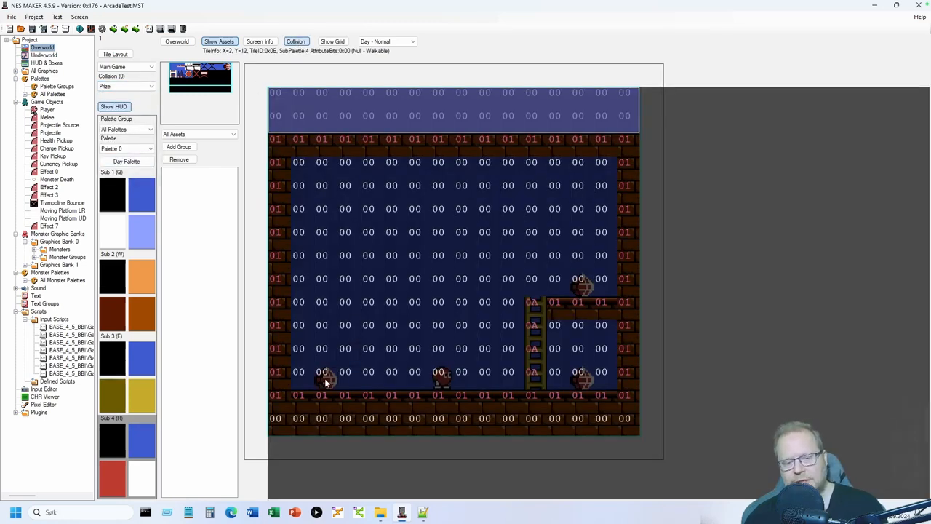
left_click(326, 382)
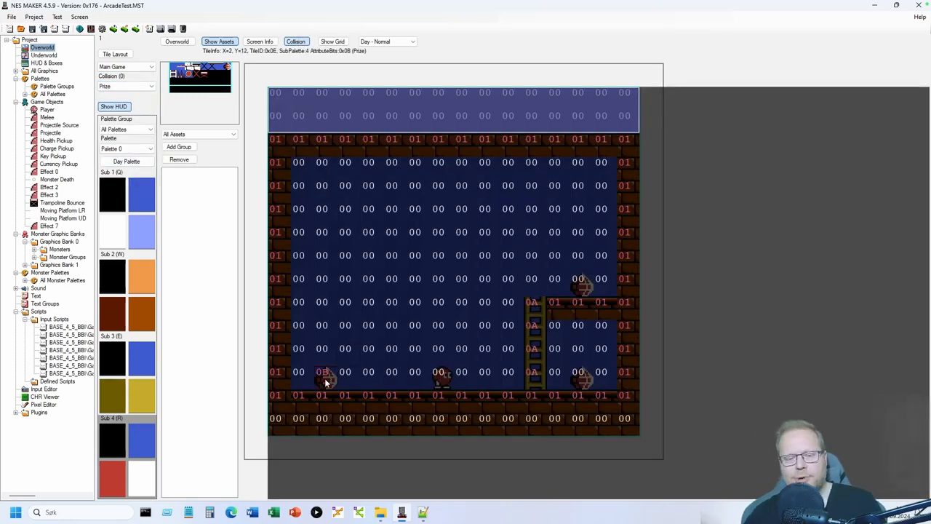
left_click(582, 380)
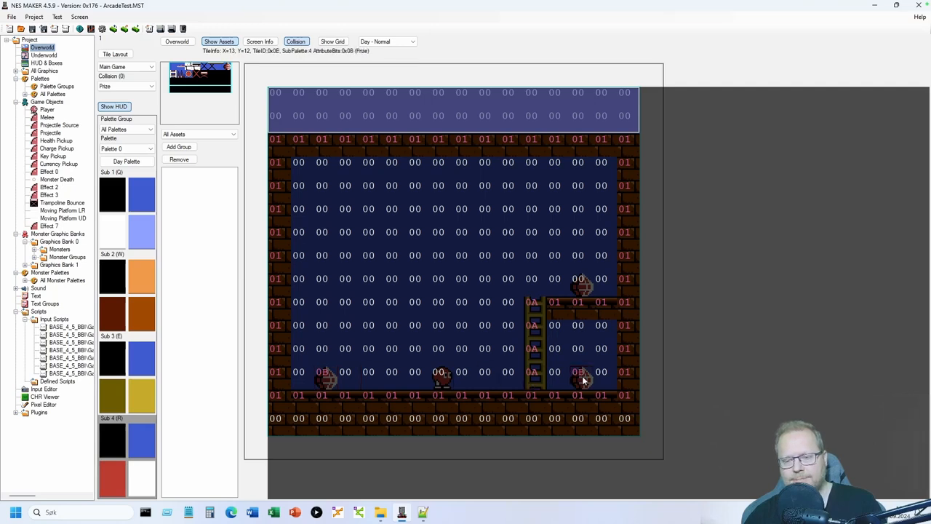
left_click(579, 280)
left_click(296, 42)
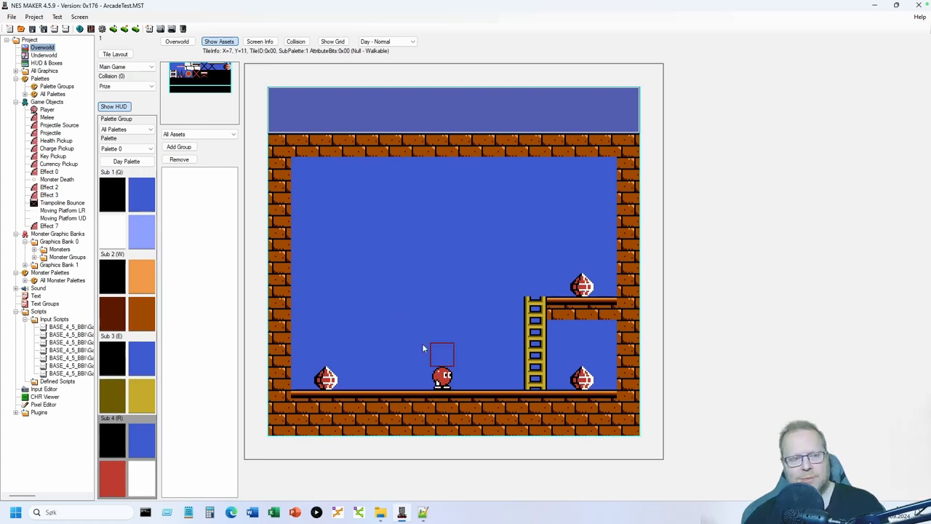
left_click(48, 109)
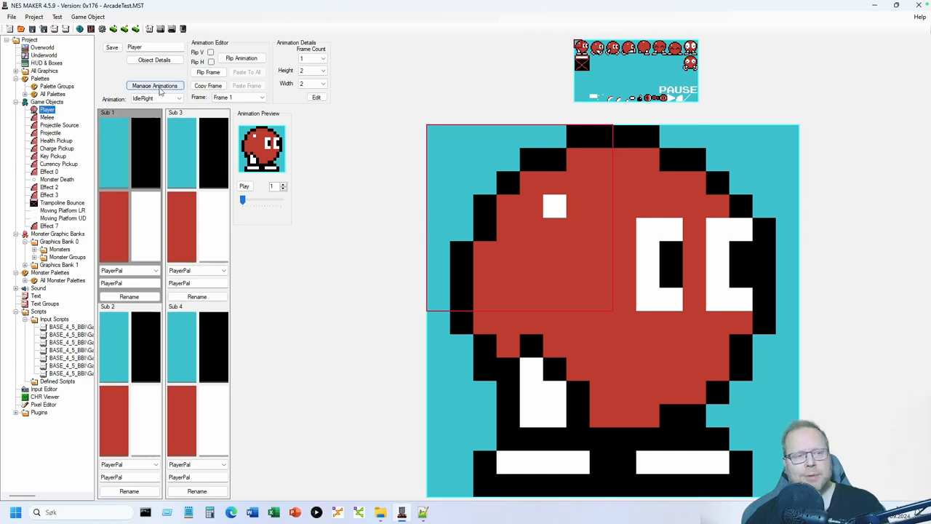
left_click(170, 62)
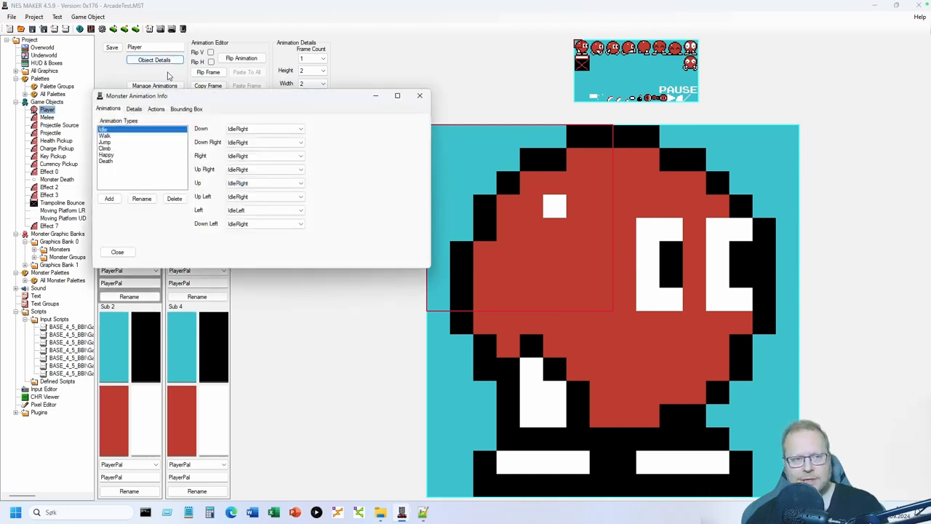
left_click(158, 110)
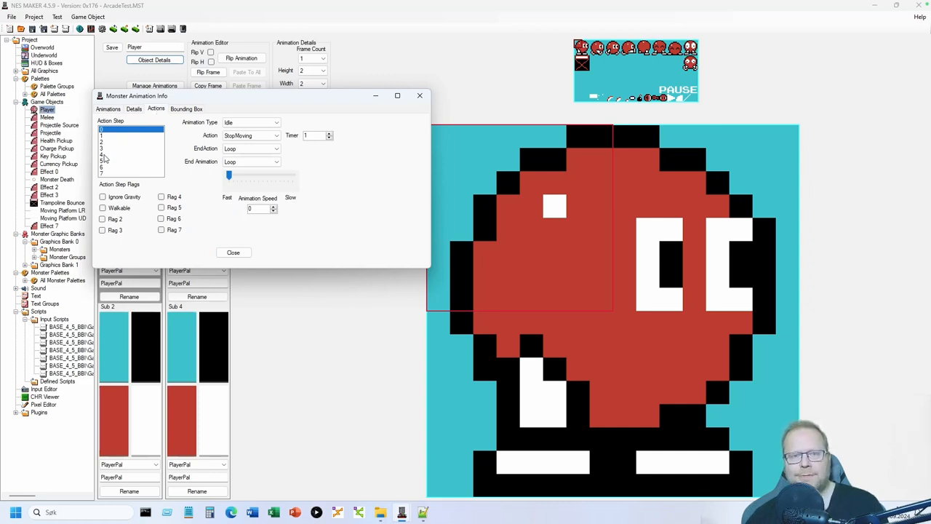
left_click(105, 156)
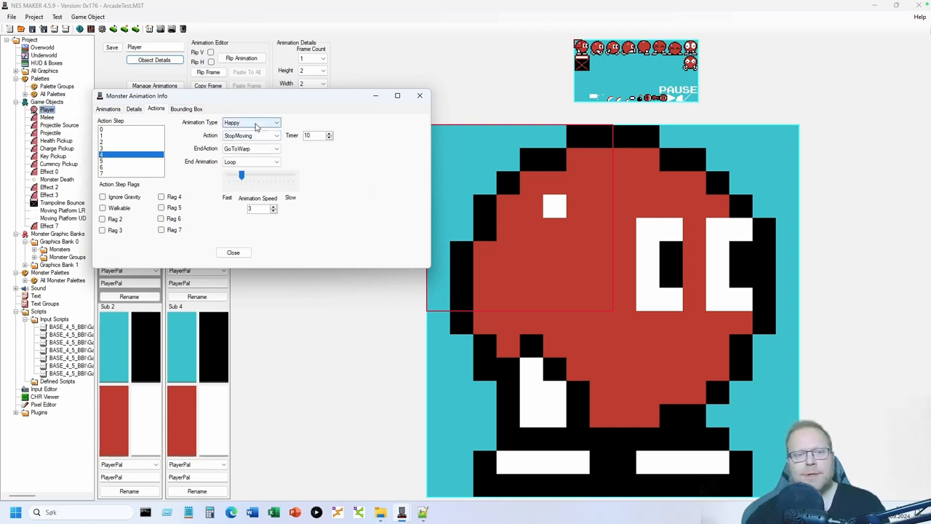
left_click(233, 252)
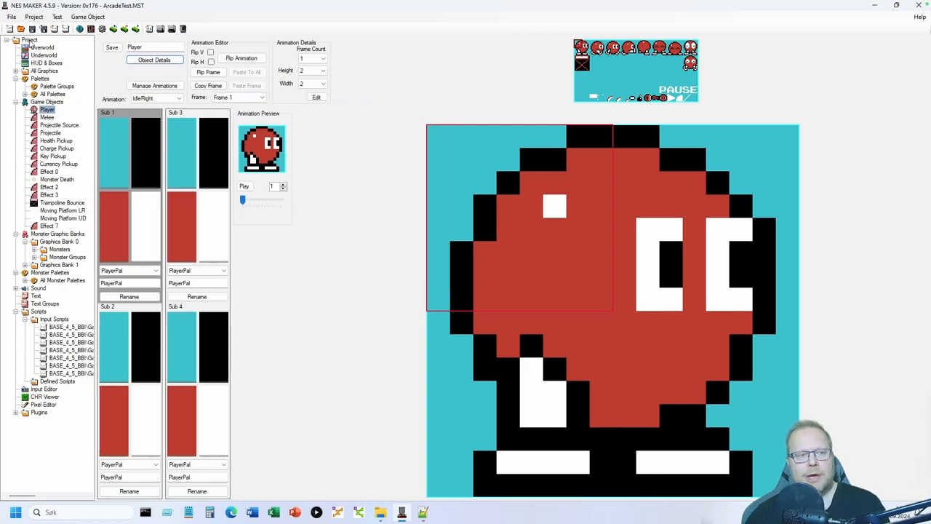
left_click(35, 48)
double_click(134, 67)
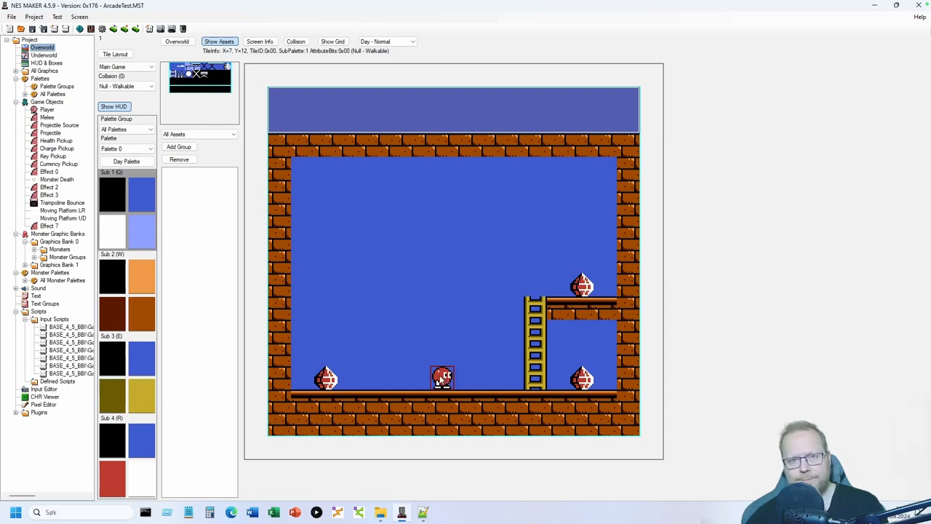
- Open the Player object's action settings and select action step 4
left_click(47, 109)
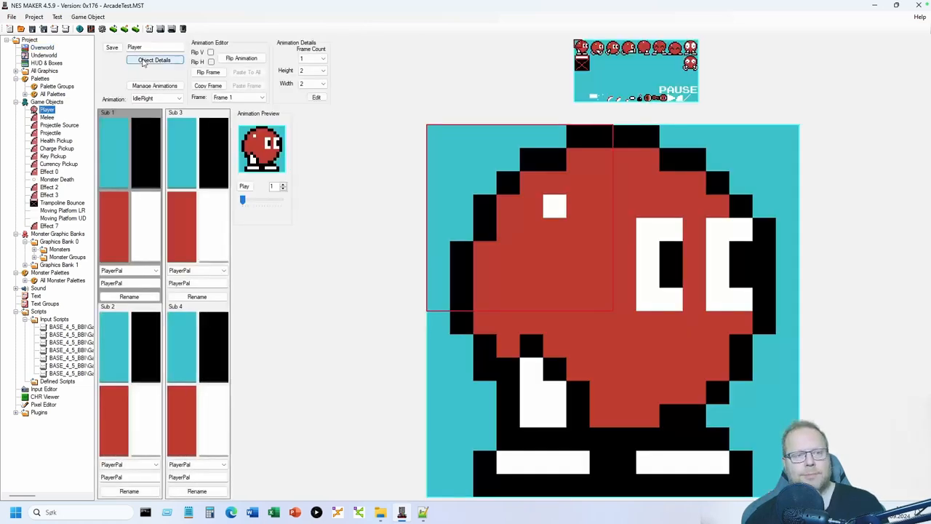
left_click(144, 62)
left_click(168, 121)
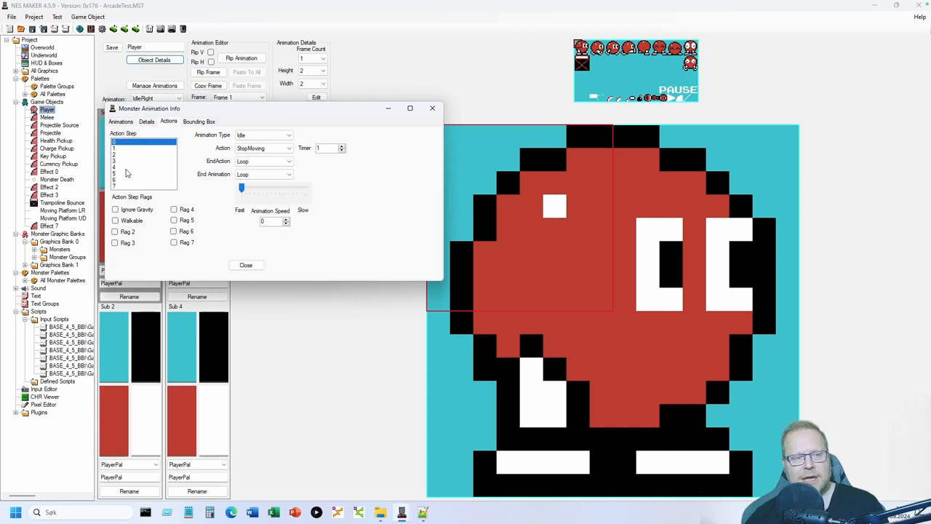
left_click(126, 168)
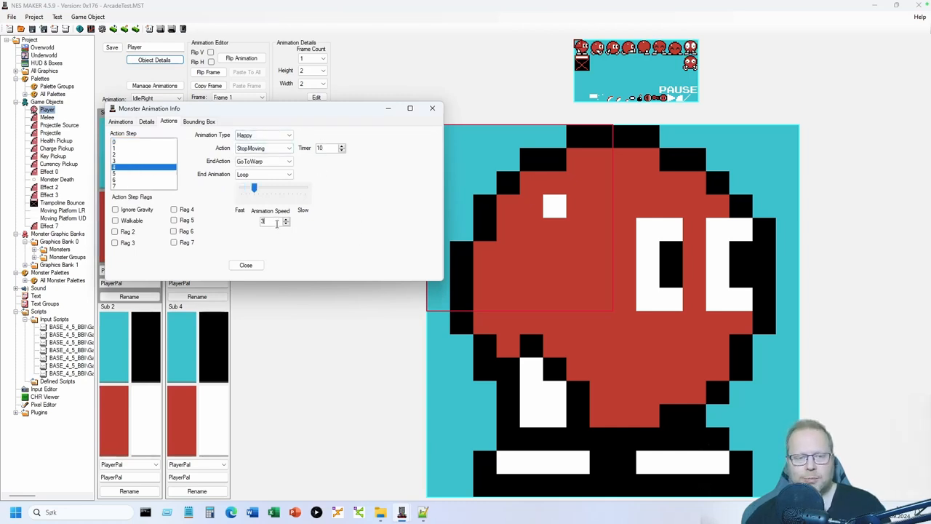
- Select the step's timer value, close the animation info window, and show the Overworld map
double_click(325, 149)
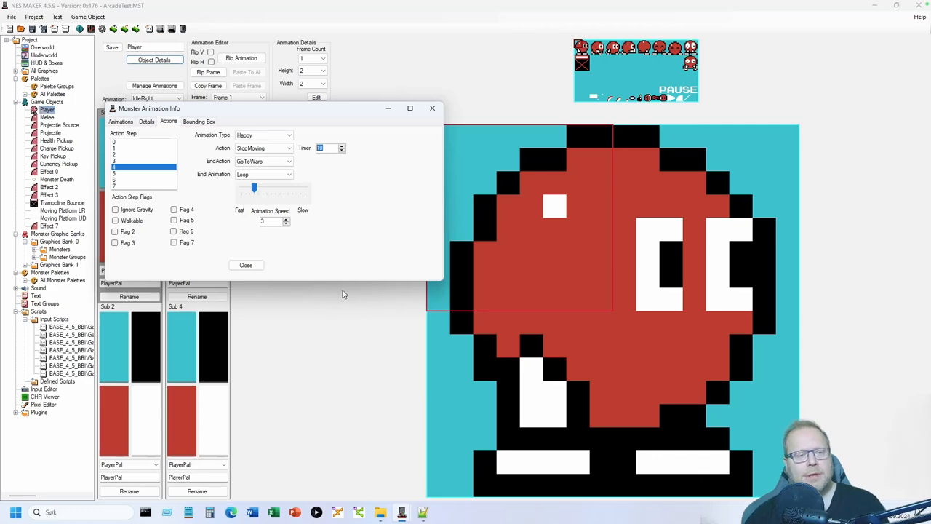
left_click(246, 264)
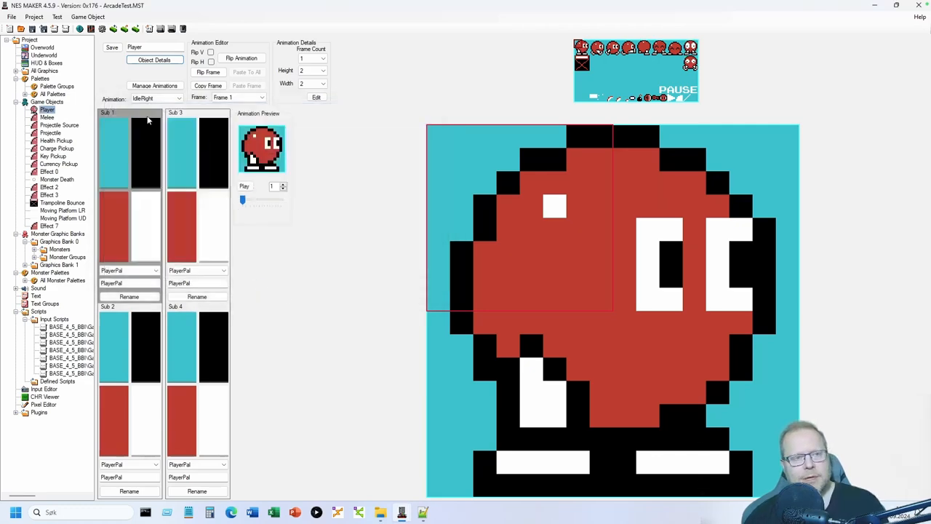
left_click(45, 48)
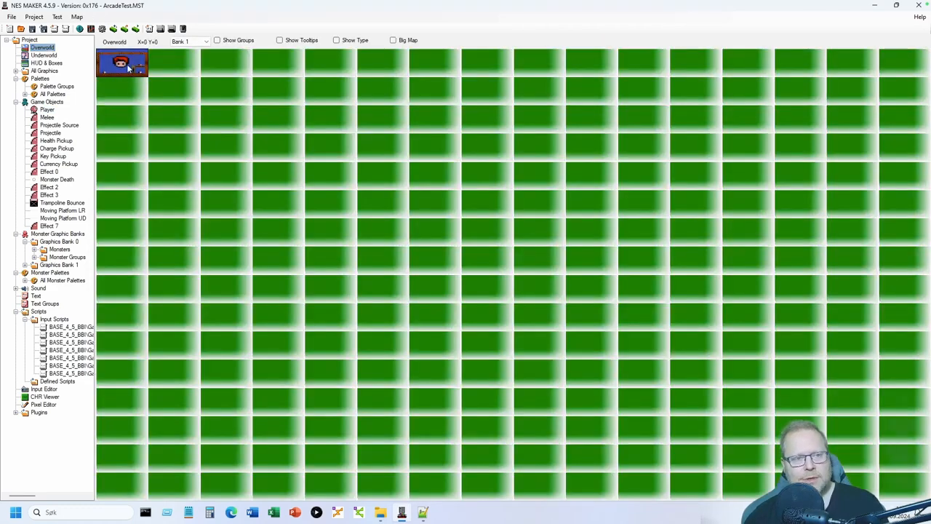
- Open the top-left overworld screen, review its Screen Info, and reopen it from the Overworld map
double_click(128, 67)
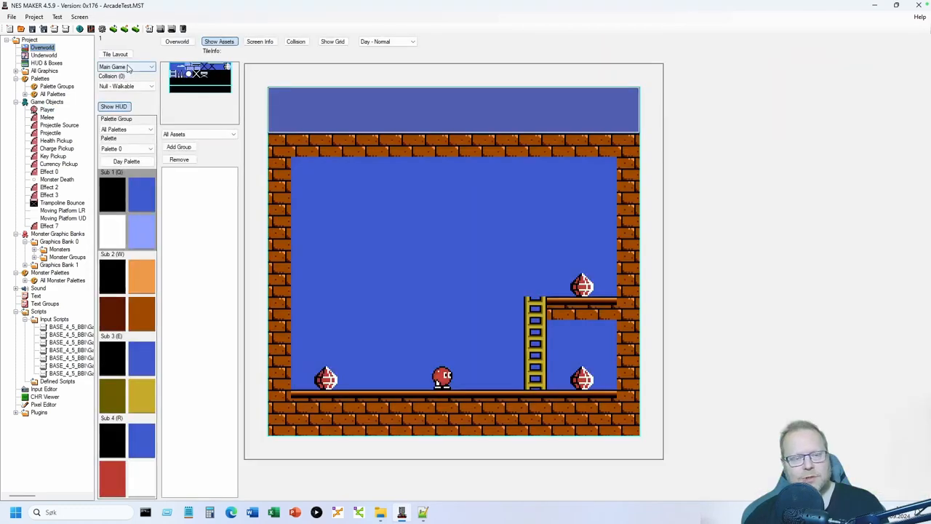
left_click(259, 42)
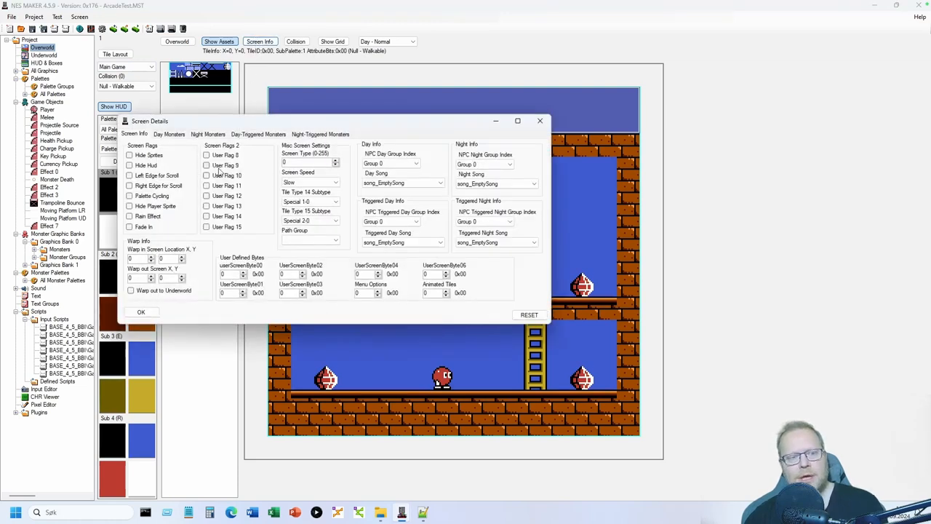
left_click(141, 311)
left_click(176, 41)
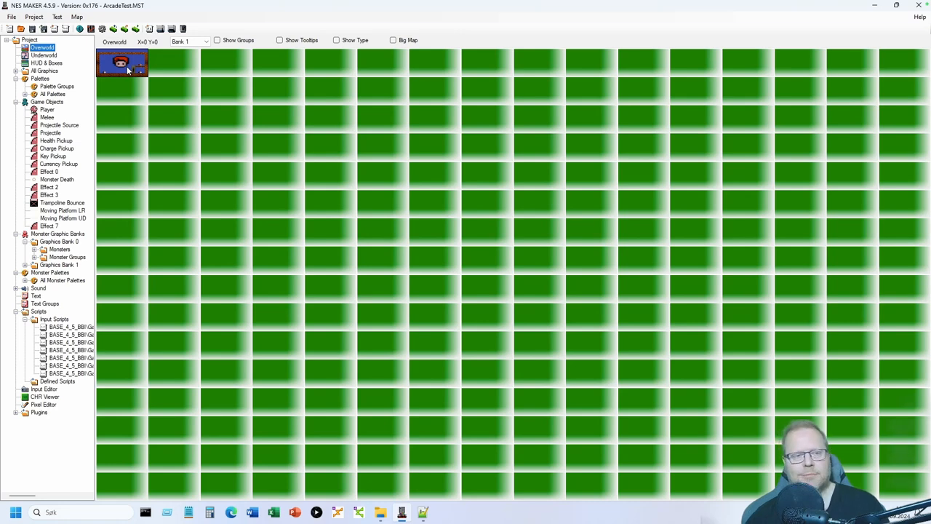
double_click(128, 69)
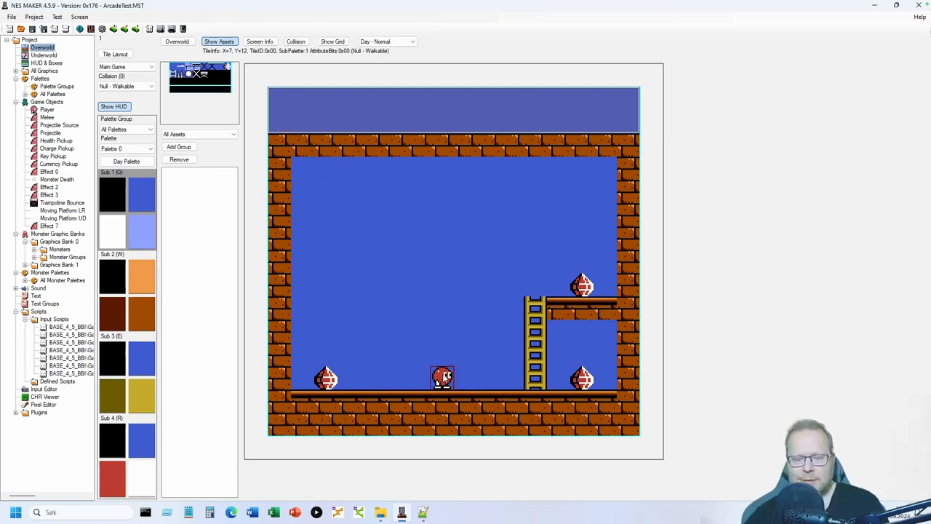
- Set the player's starting position at the sprite's spot on the floor via Place Player
right_click(444, 375)
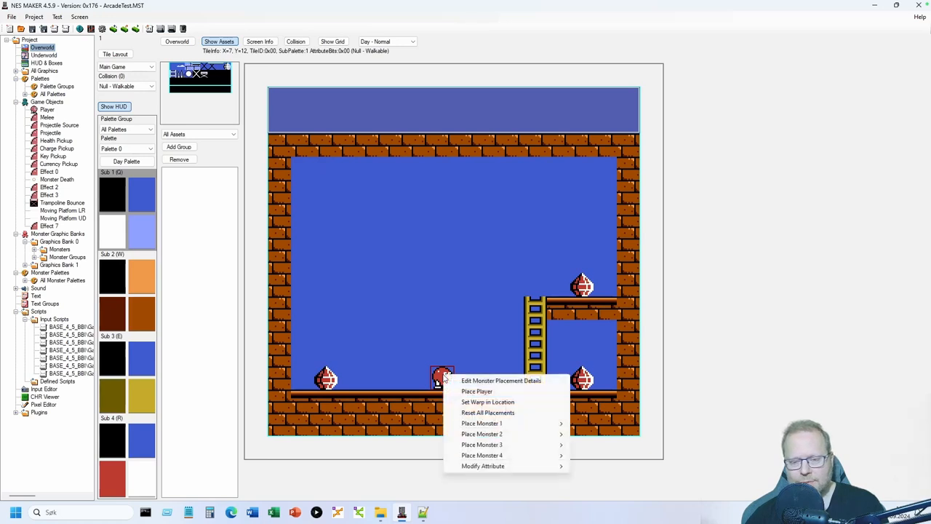
left_click(478, 401)
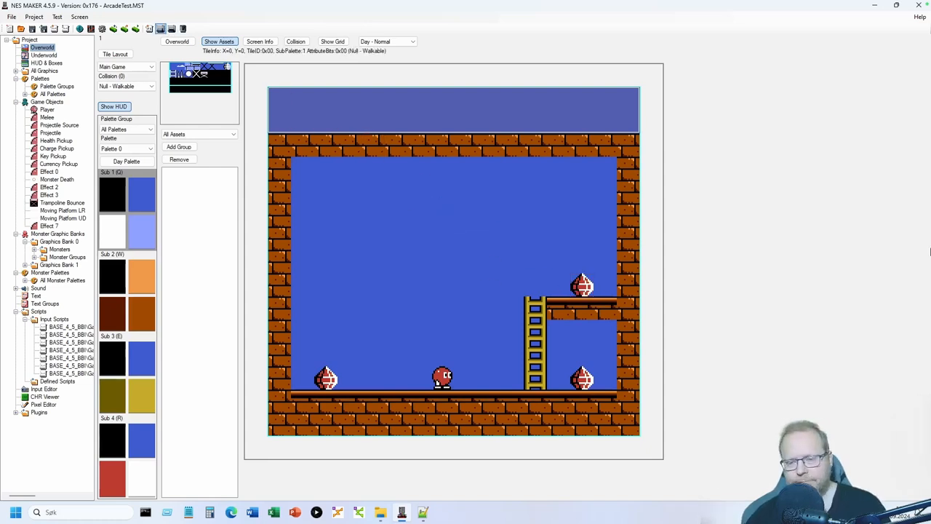
- Collect the left gem, lower-right gem and ledge gem via the ladder for 300 points, then close Mesen
key("Return")
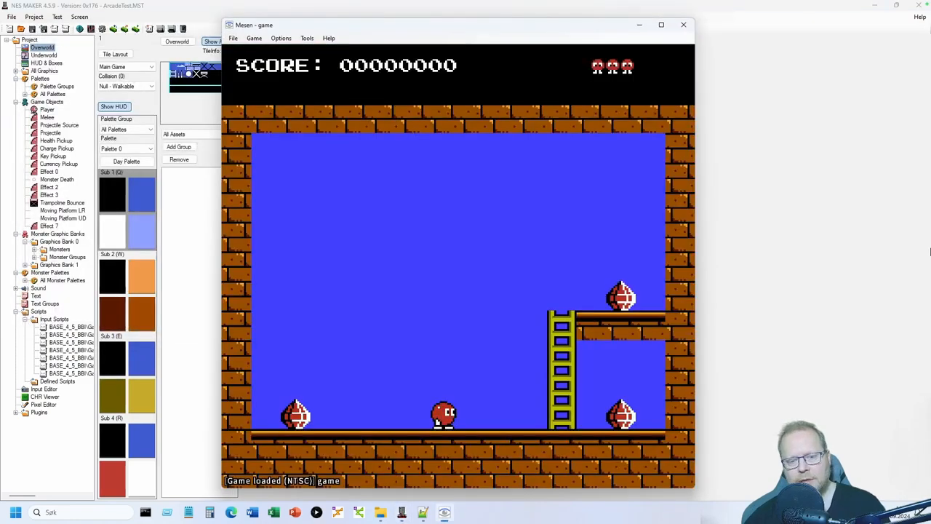
key("Left")
key("Right")
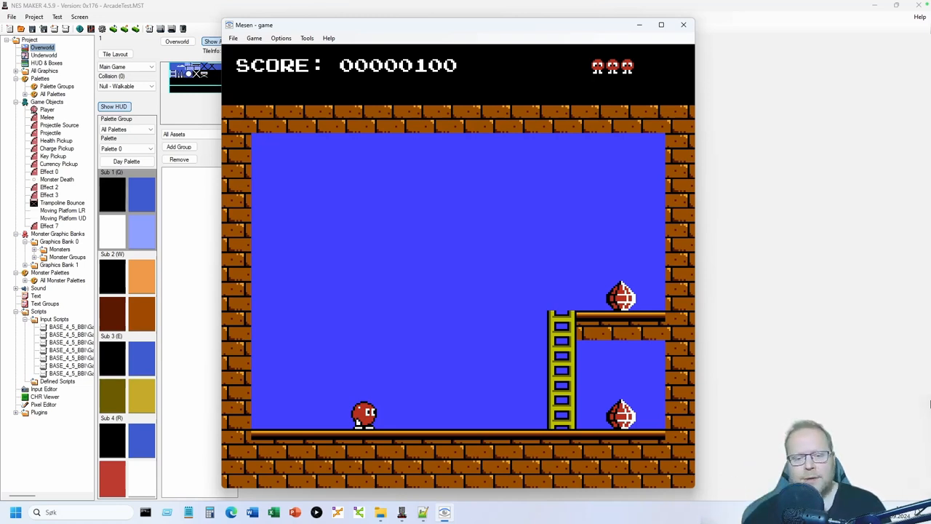
key("Right")
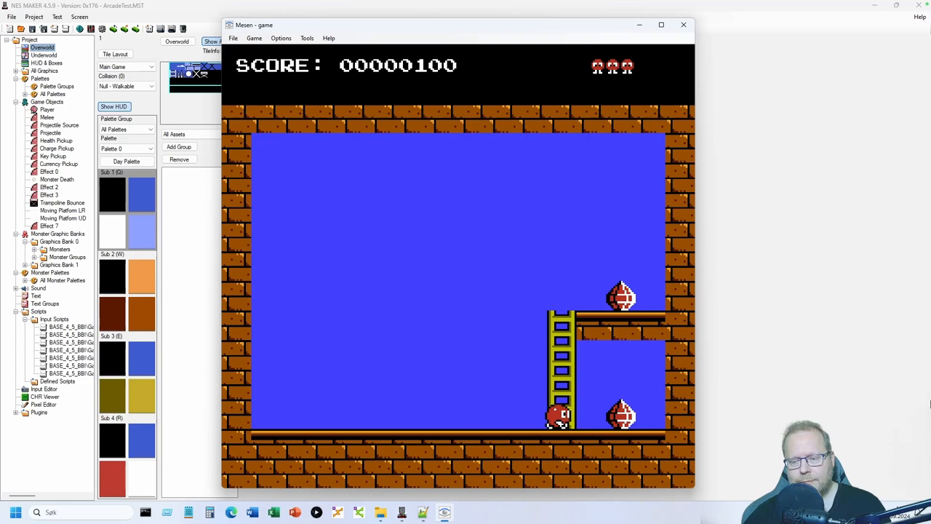
key("Right")
key("Left")
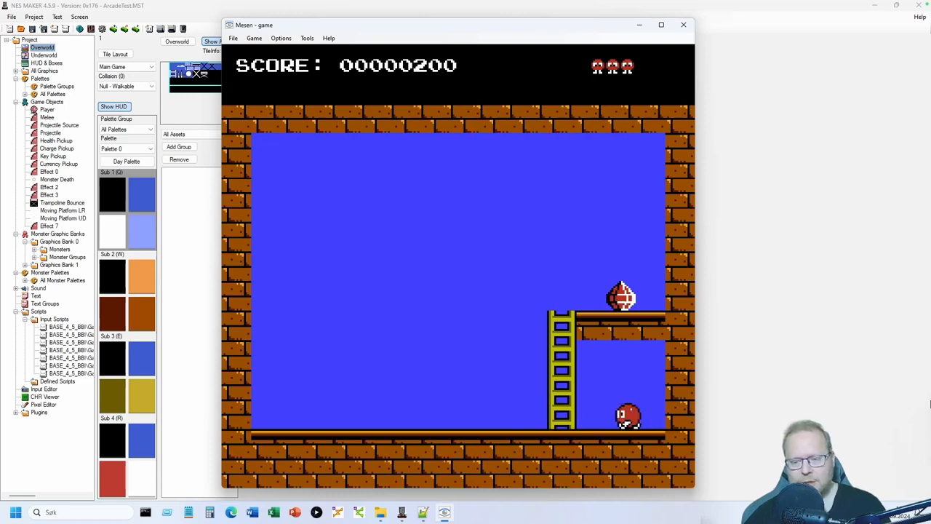
key("Up")
key("Up")
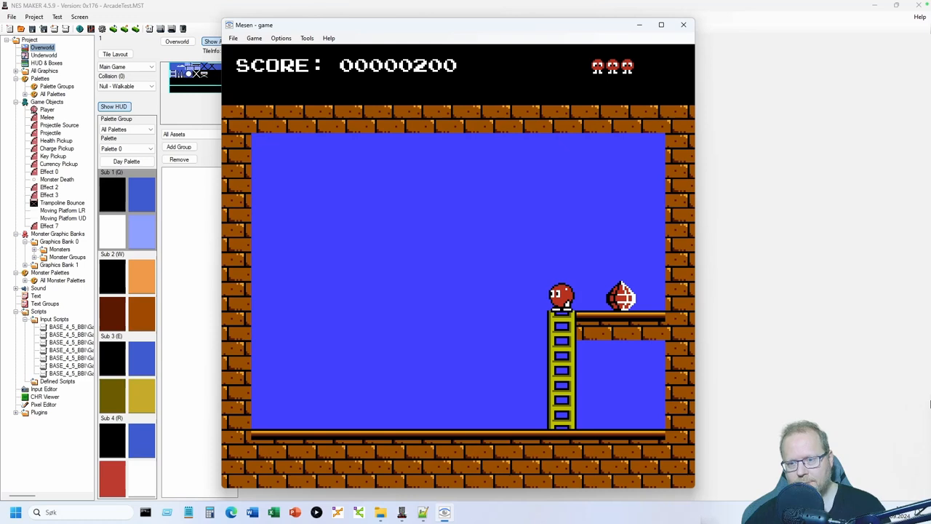
key("Right")
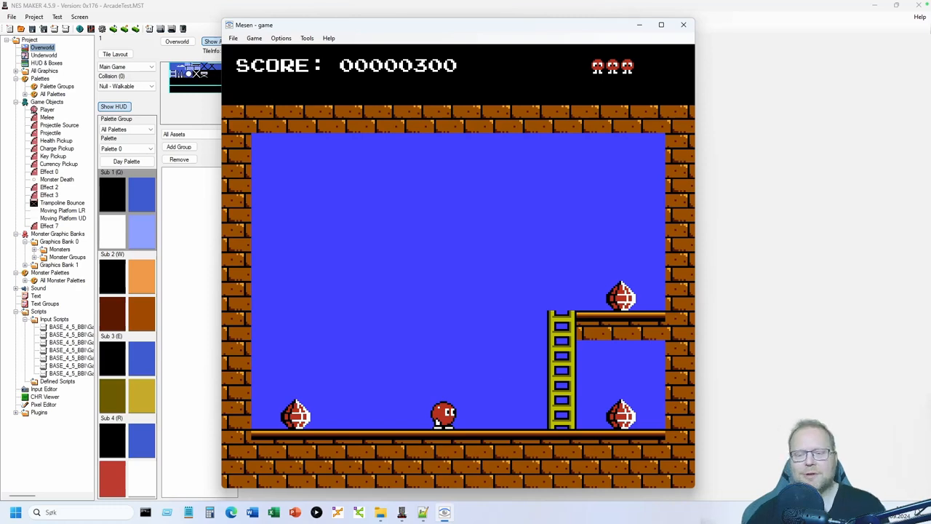
left_click(685, 26)
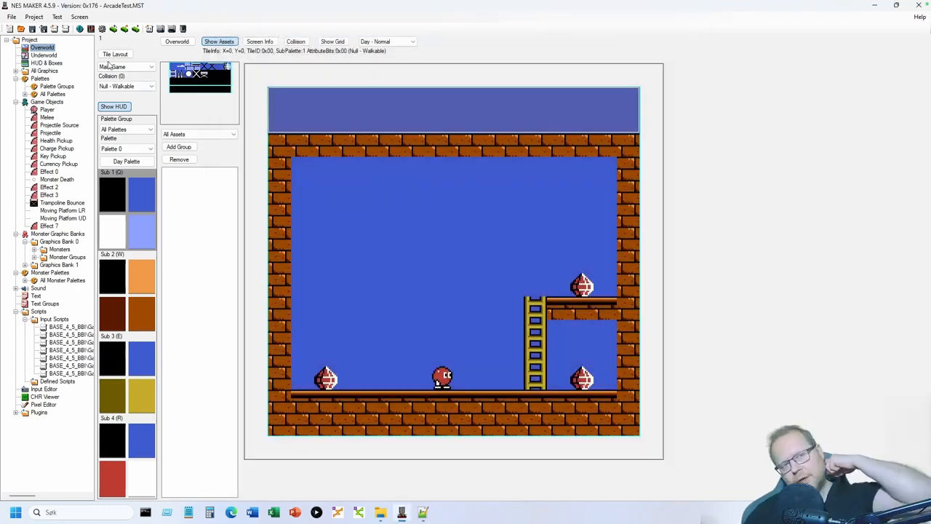
- In maximized Script Settings, select Tile 11 Prize.asm, comparing it with Tile 09 PrizeBlock.asm
left_click(102, 29)
left_click(149, 58)
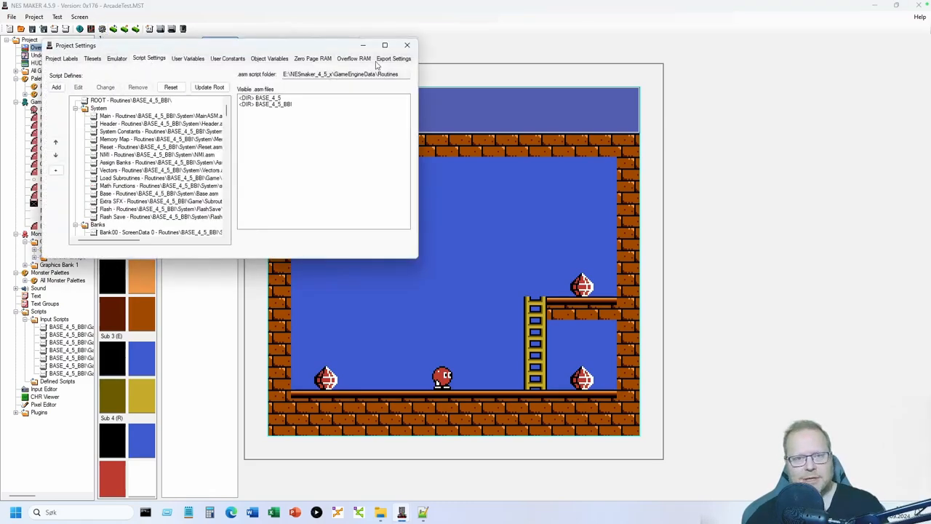
left_click(385, 45)
scroll(210, 261, "down", 20)
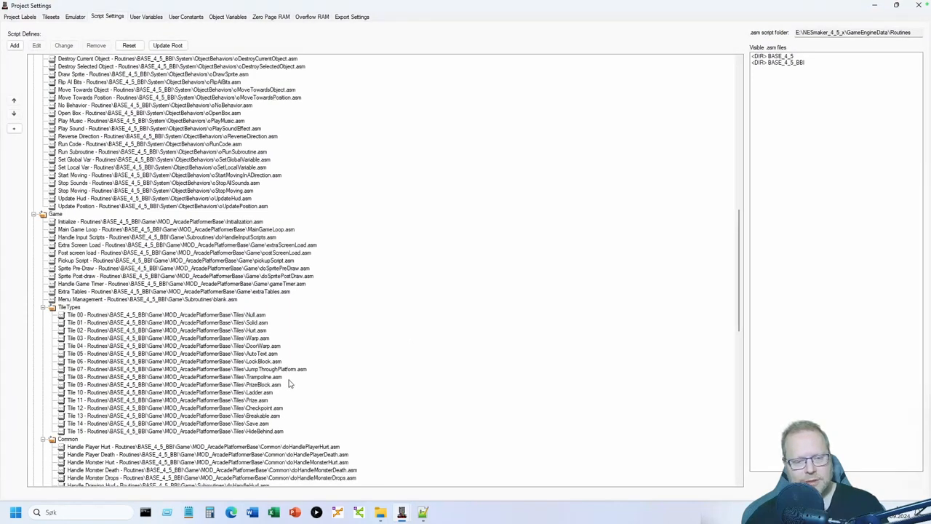
left_click(255, 401)
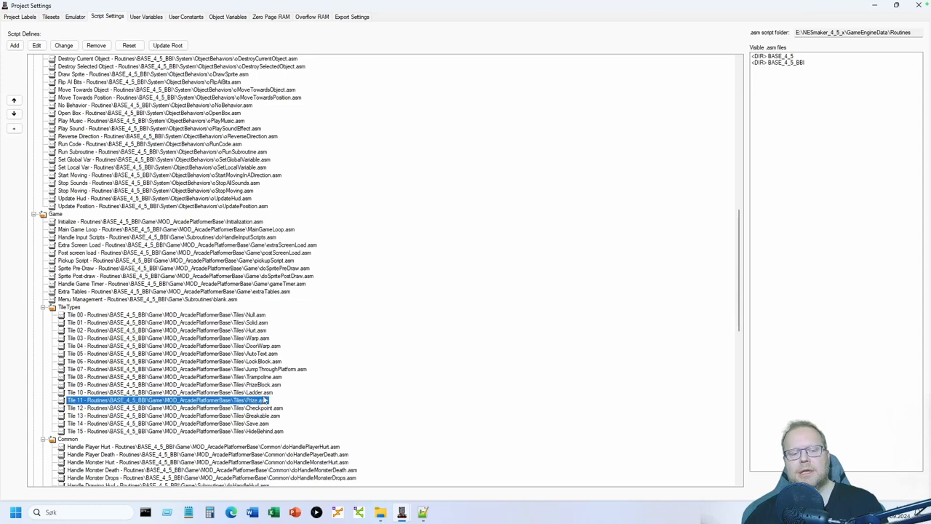
left_click(271, 386)
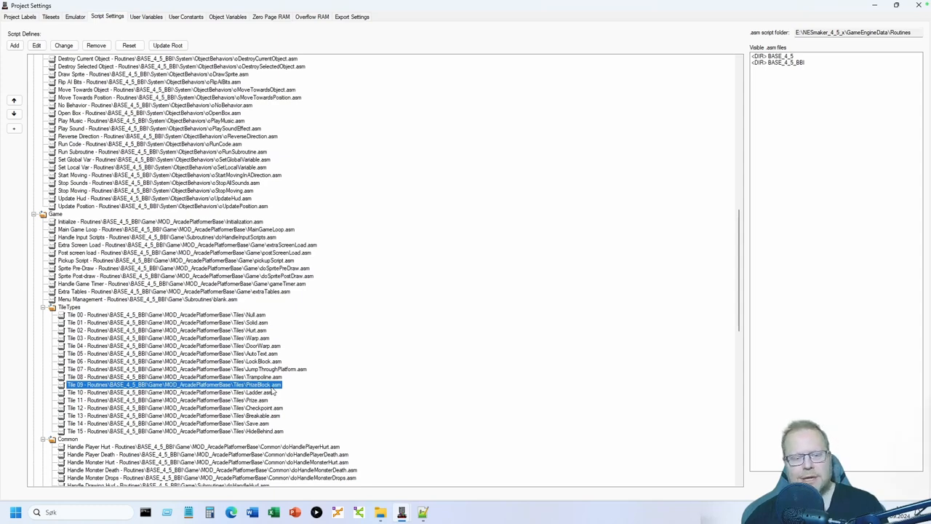
left_click(257, 400)
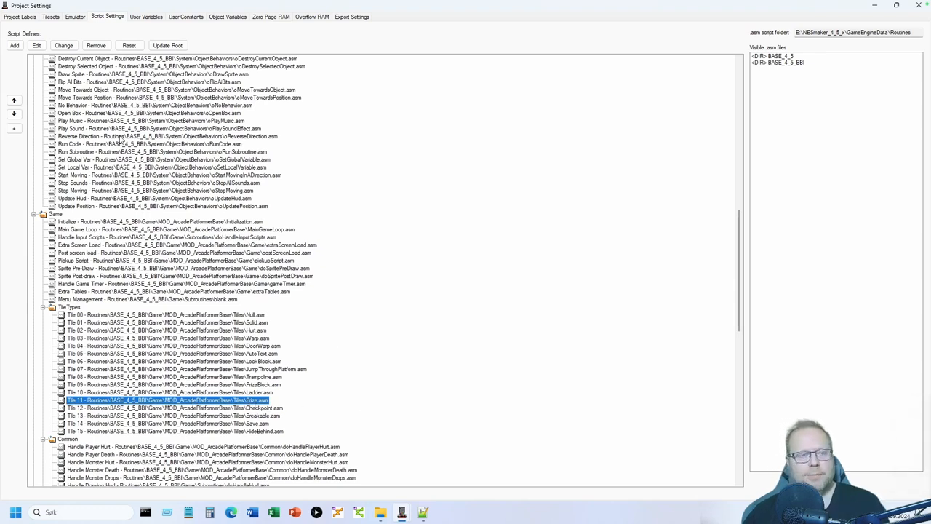
- Open Prize.asm in Notepad++ and highlight its ChangeTileAtCollision #0, #0 line
left_click(37, 47)
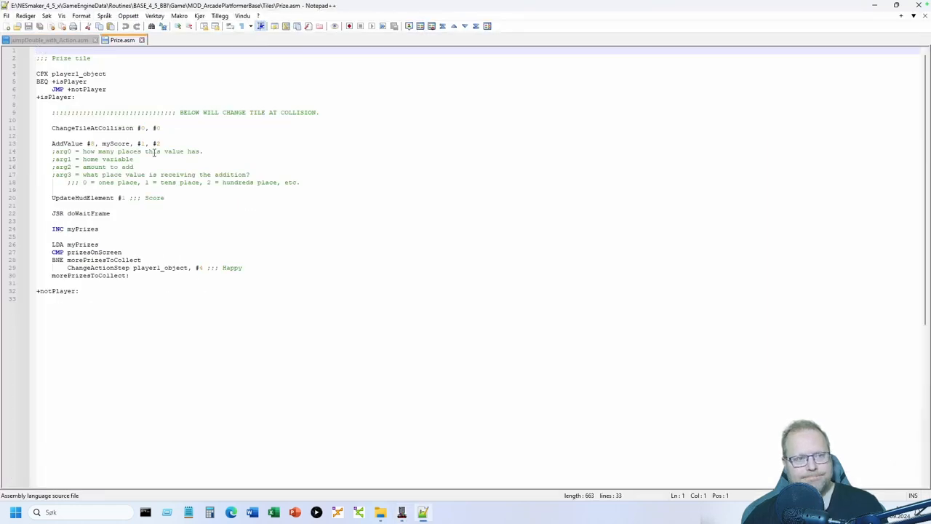
left_click(157, 377)
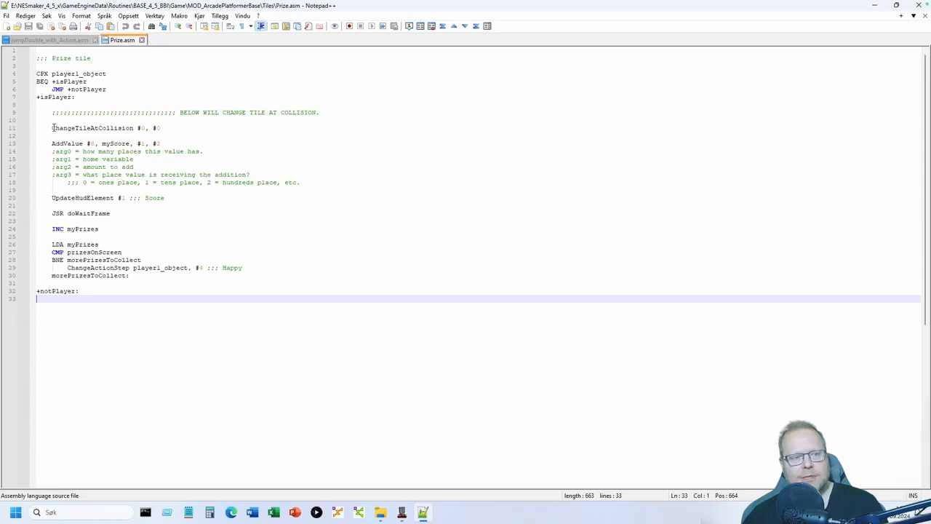
left_click_drag(53, 127, 166, 128)
left_click(170, 128)
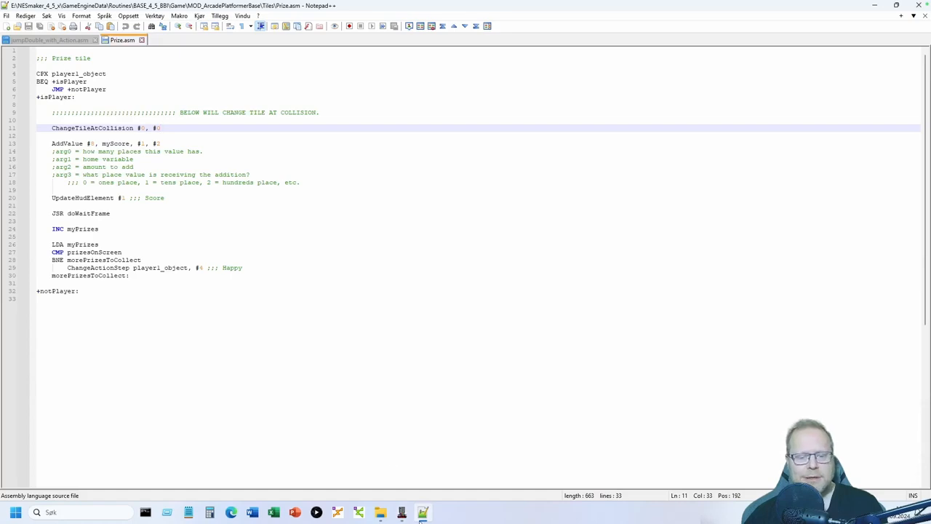
- Close the project settings window and bring NES Maker's level editor back to the front
left_click(401, 512)
left_click(500, 430)
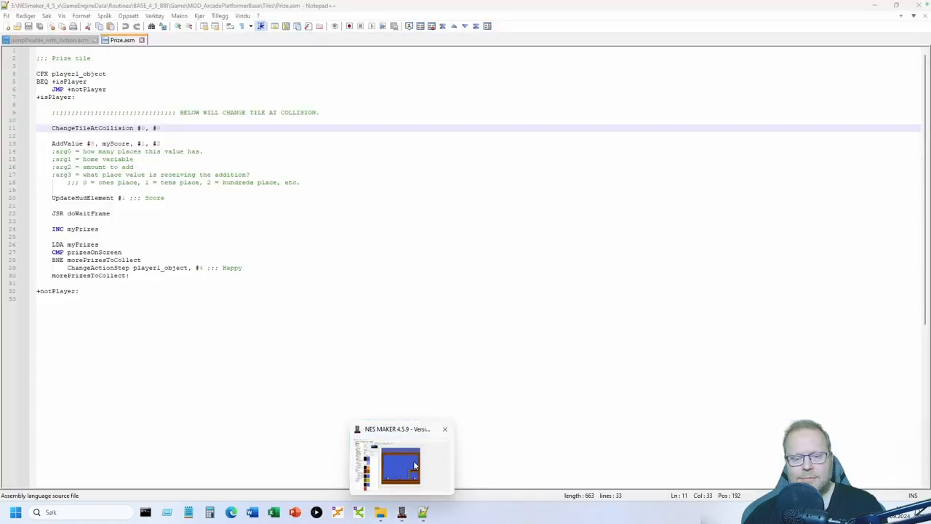
left_click(413, 460)
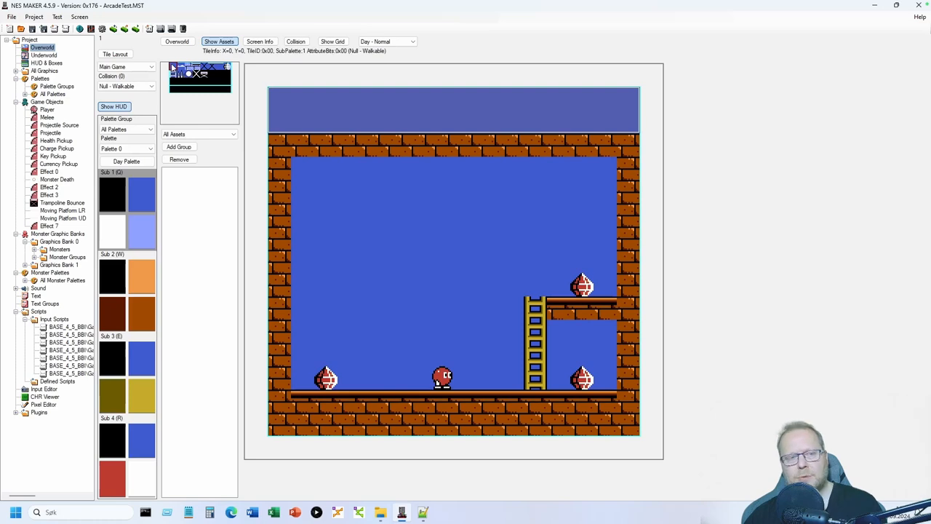
left_click(422, 512)
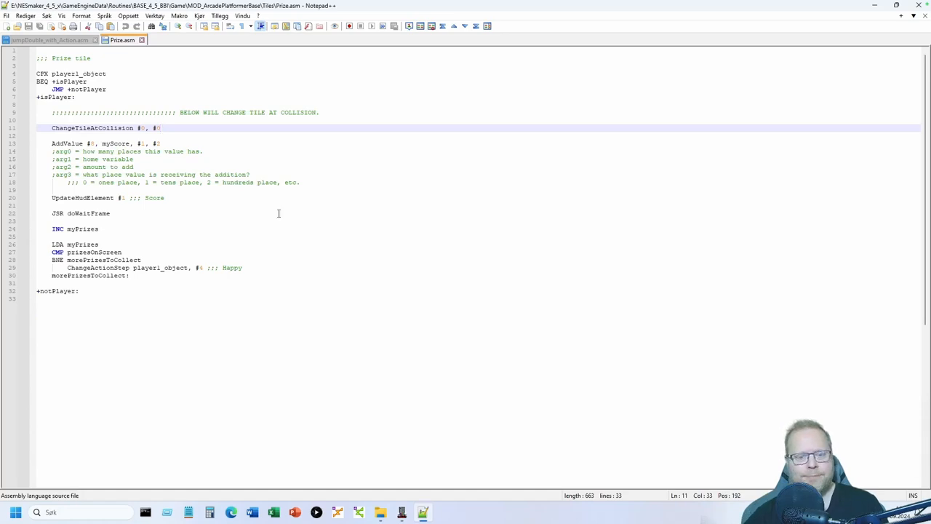
left_click(402, 512)
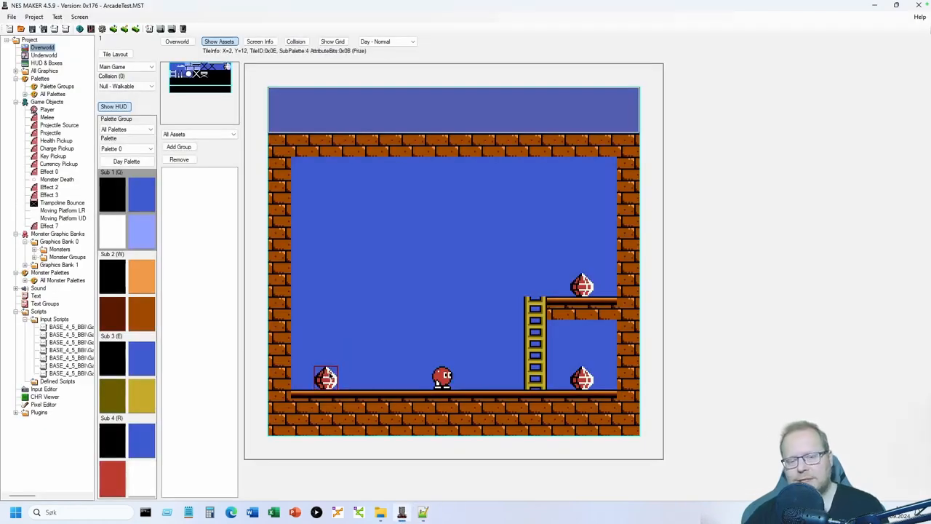
- Paint black tiles around the left gem, briefly swap it for blue, then restore the prize tile
mouse_move(343, 372)
left_mouse_down()
mouse_move(327, 355)
mouse_move(304, 356)
mouse_move(324, 364)
left_mouse_up()
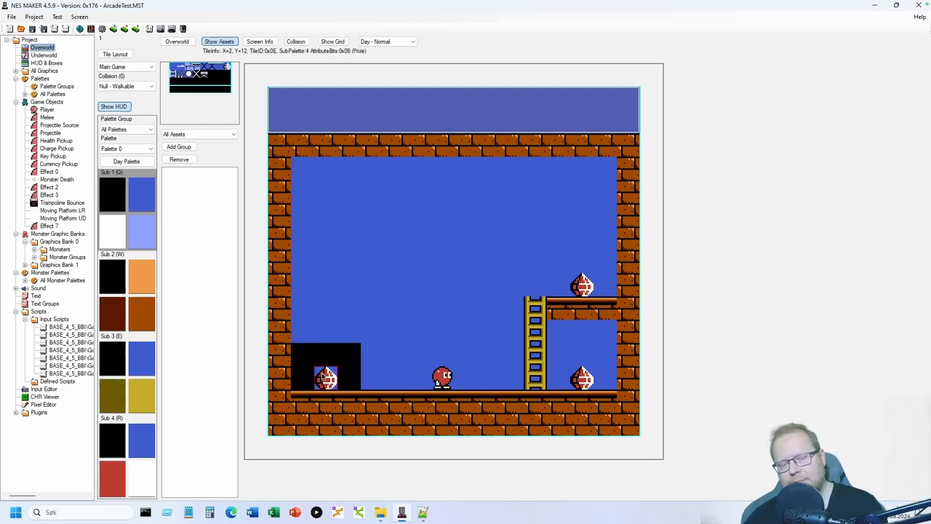
left_click(171, 64)
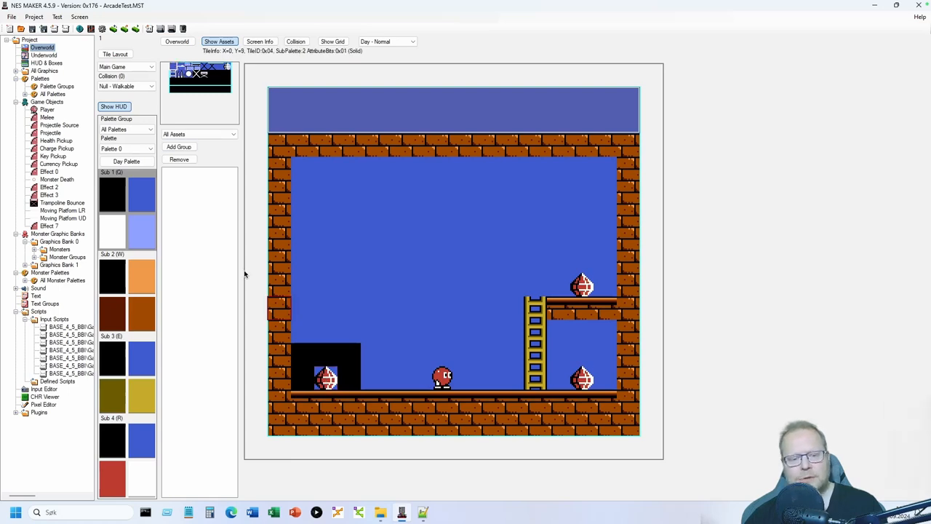
left_click(326, 377)
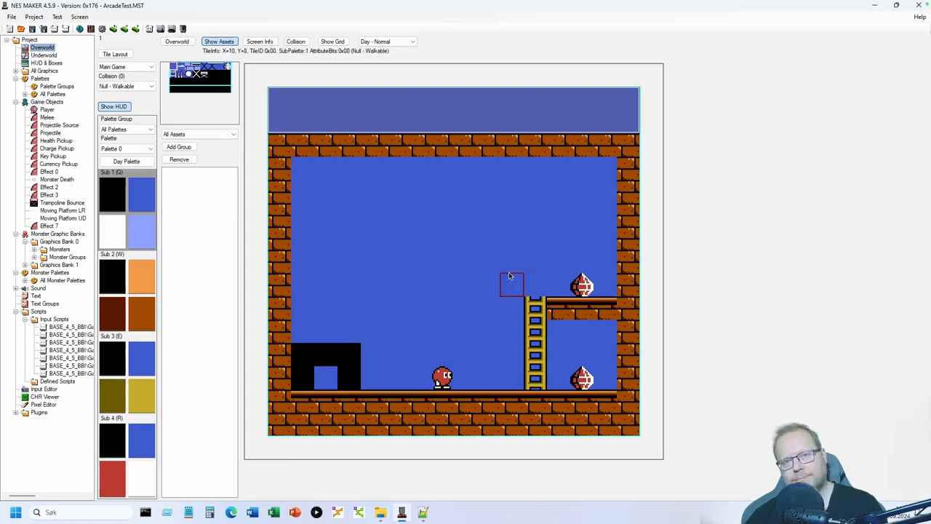
key("r")
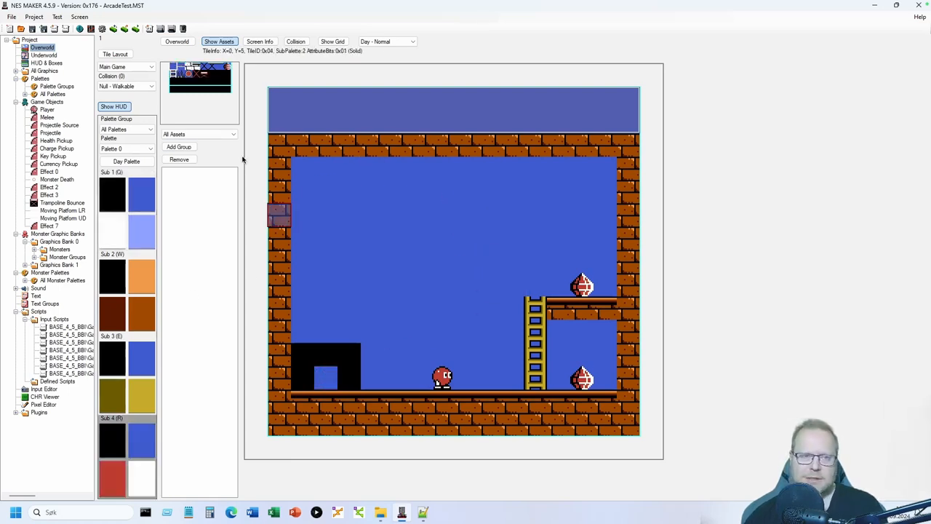
left_click(228, 67)
left_click(325, 377)
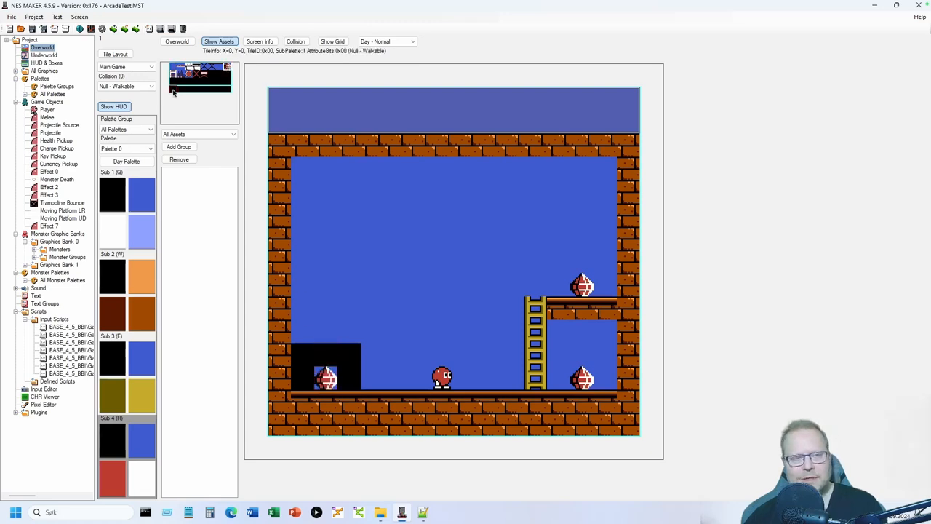
- Paint the remaining black tiles and the lower-left prize with the plain blue background tile
left_click(173, 67)
left_click(304, 374)
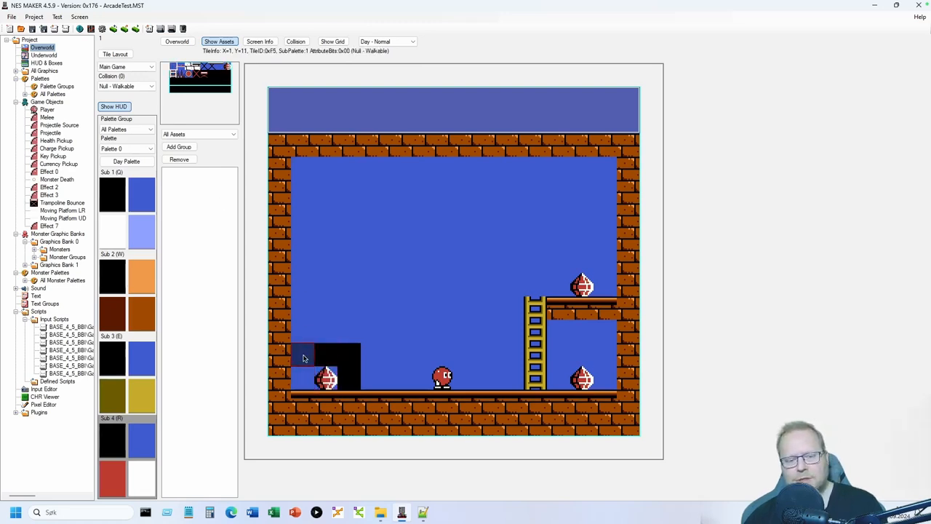
left_click(304, 358)
left_click(325, 358)
left_click(345, 357)
left_click(347, 374)
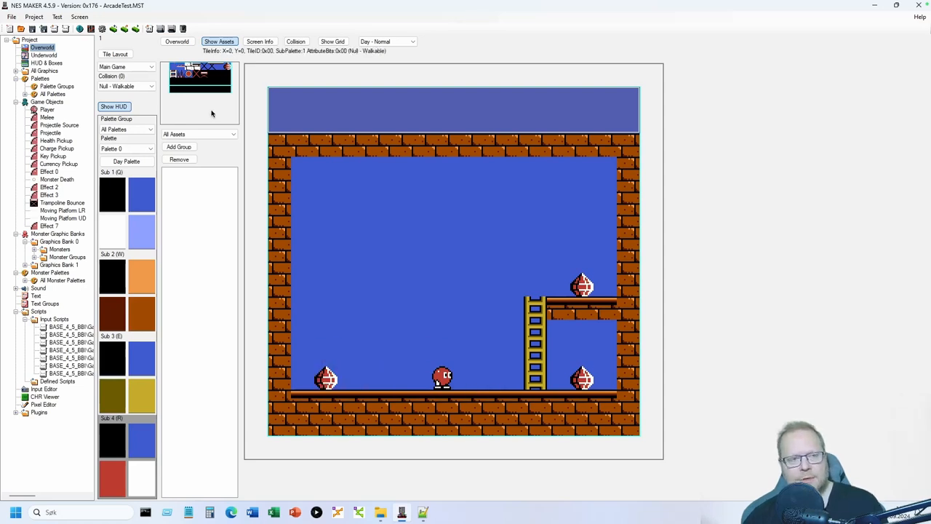
left_click(326, 377)
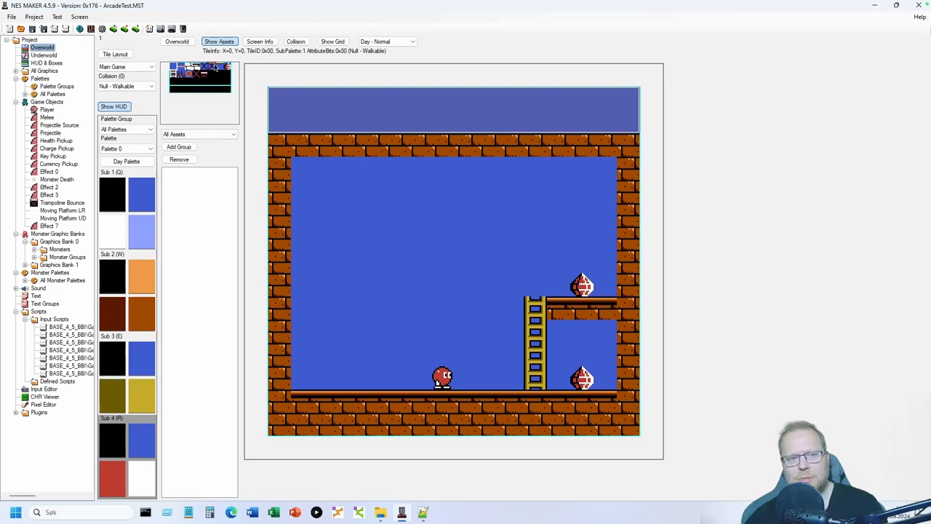
- Toggle the collision overlay on and off, then bring up Prize.asm in Notepad++
left_click(295, 41)
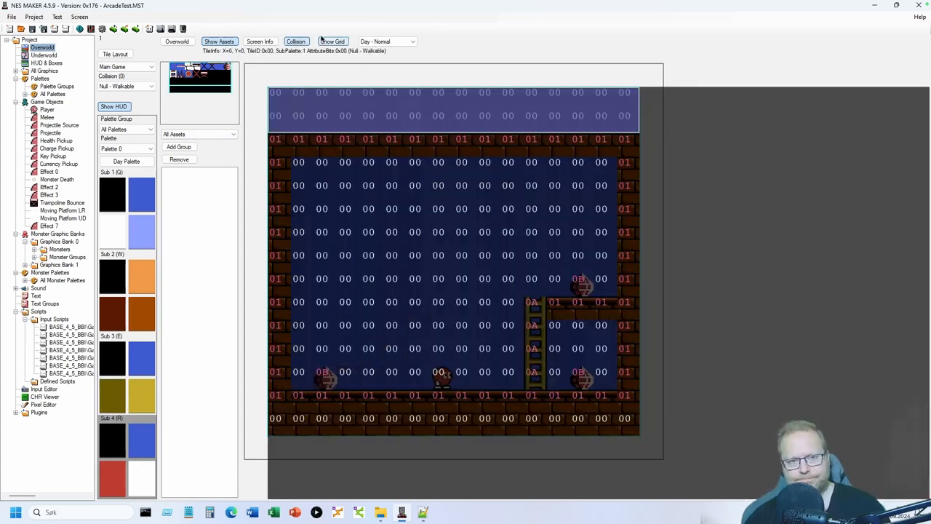
left_click(296, 41)
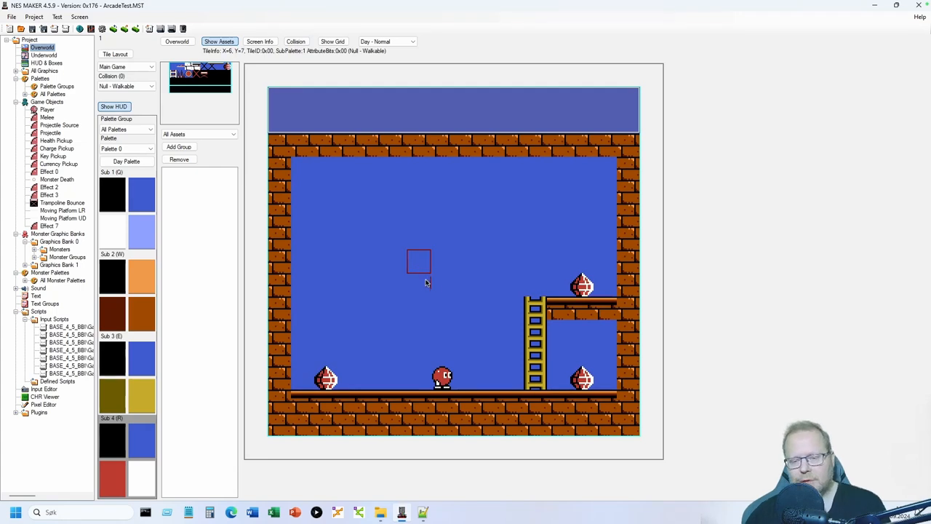
left_click(423, 512)
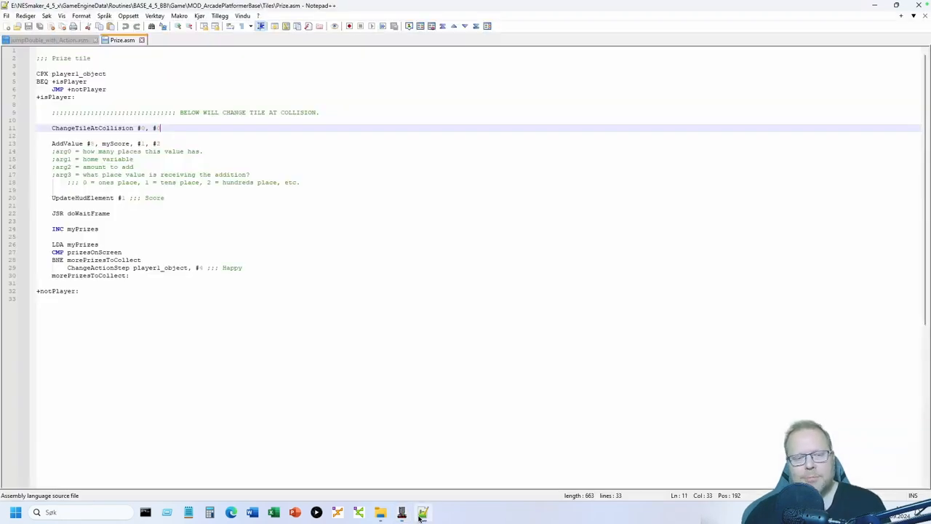
- Highlight the AddValue call on line 13 and its argument comments on lines 14–18, then return to NES Maker
left_click_drag(52, 144, 183, 147)
left_click(183, 145)
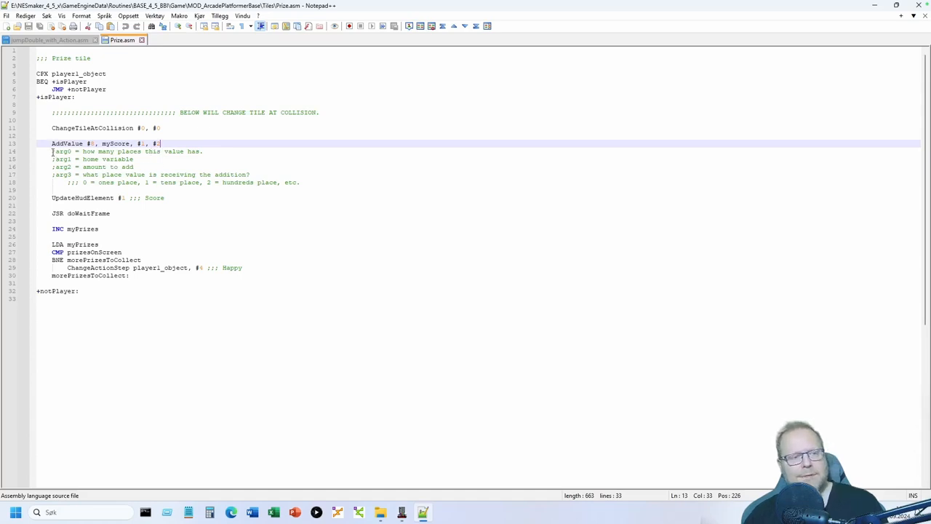
left_click_drag(51, 150, 313, 181)
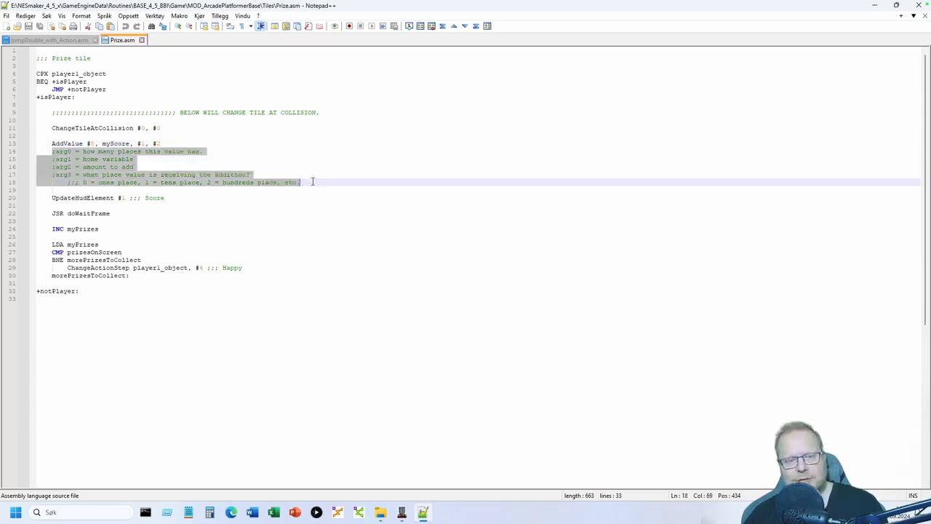
left_click(313, 182)
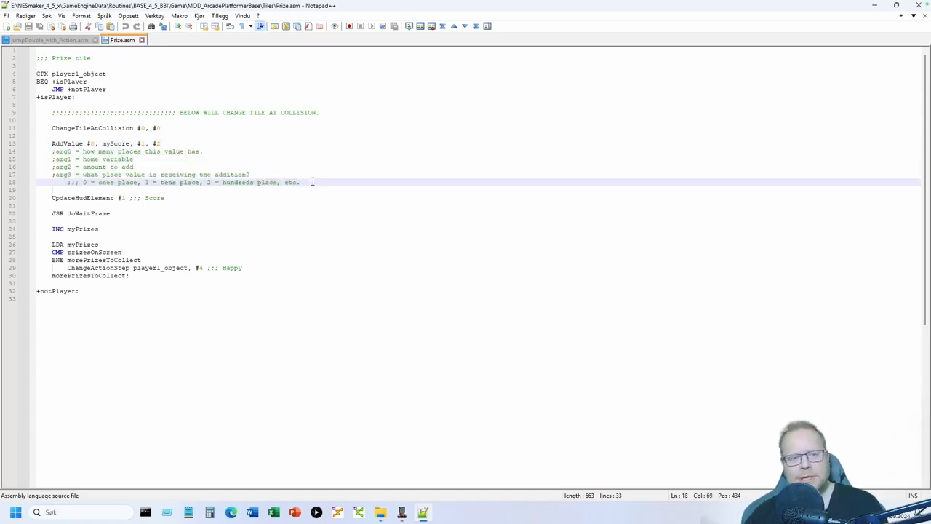
left_click(87, 143)
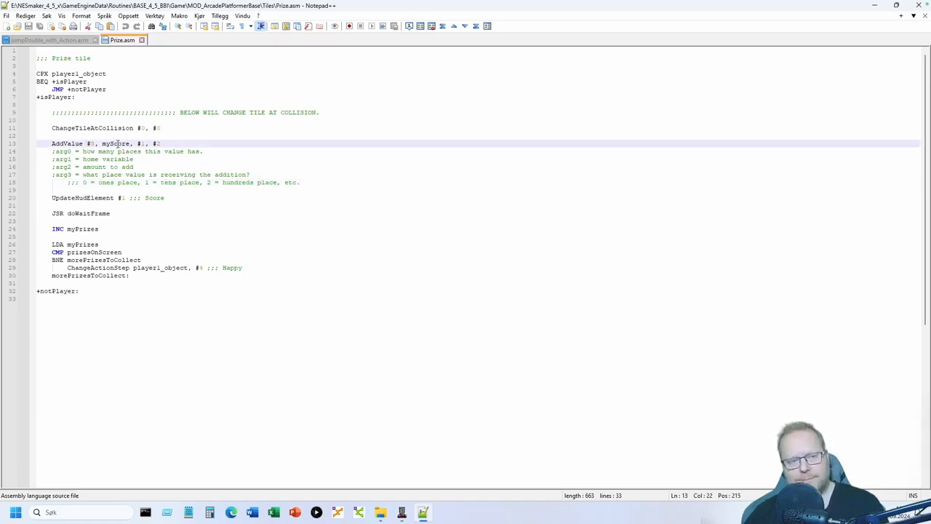
left_click(160, 143)
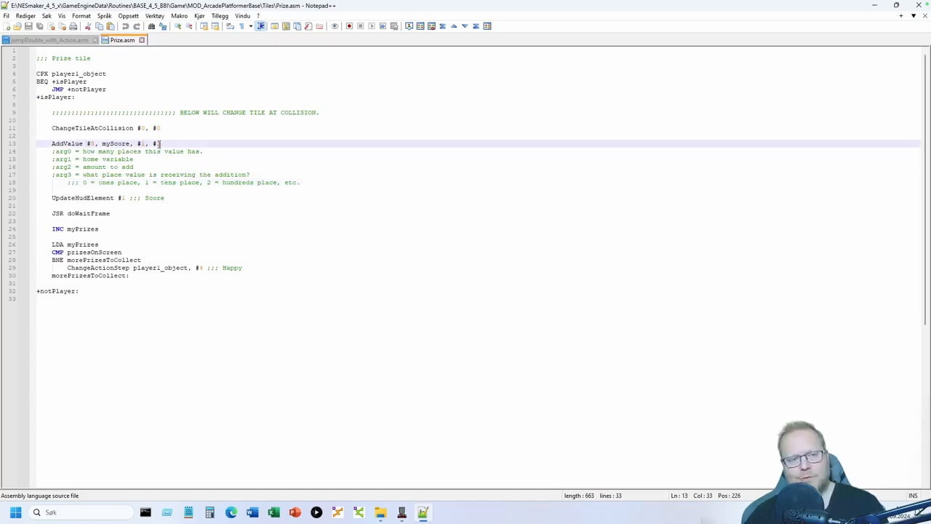
left_click(82, 151)
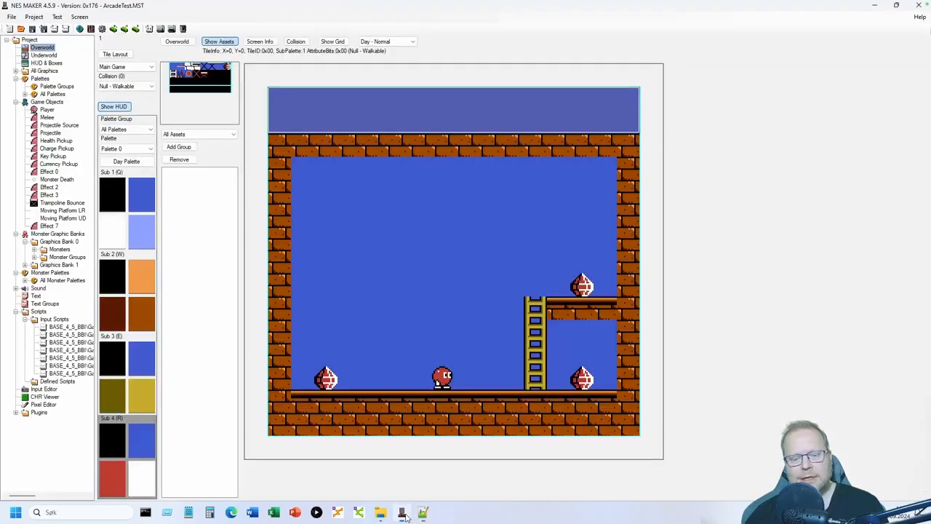
left_click(403, 513)
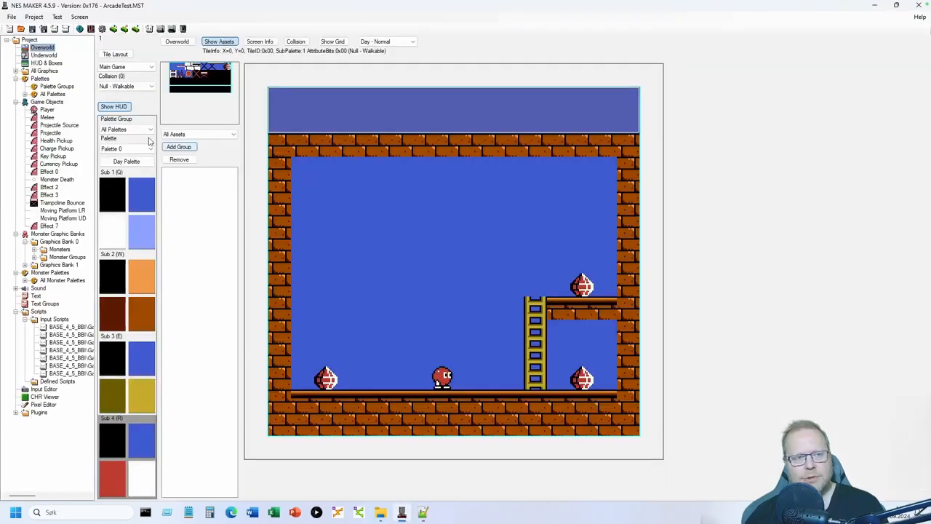
- Show HUD Element 1 under HUD & Boxes, a Number for myScore with max 8, then return to Prize.asm
left_click(35, 56)
left_click(38, 63)
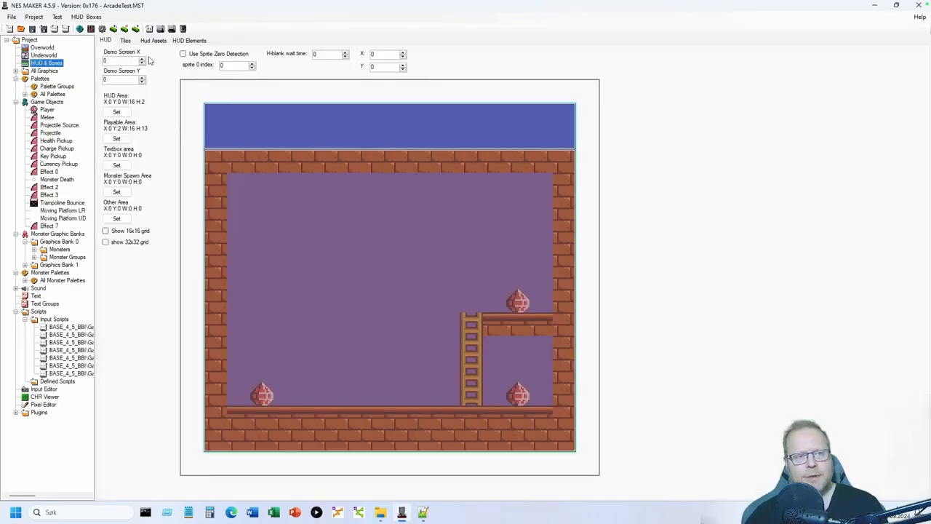
left_click(189, 41)
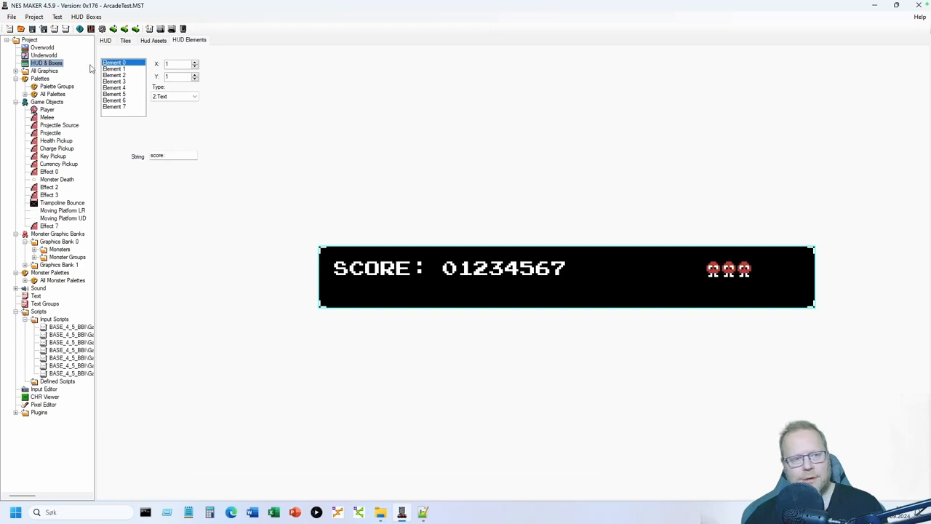
left_click(115, 68)
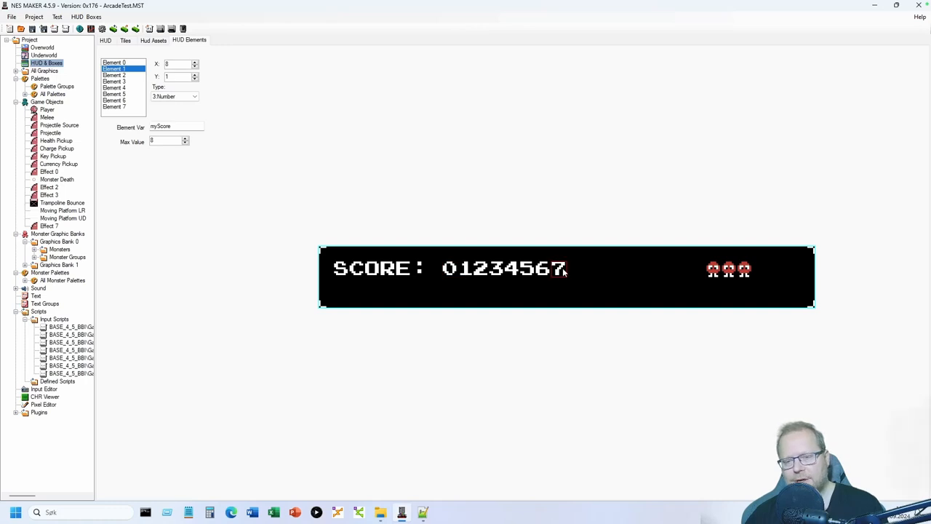
left_click(423, 513)
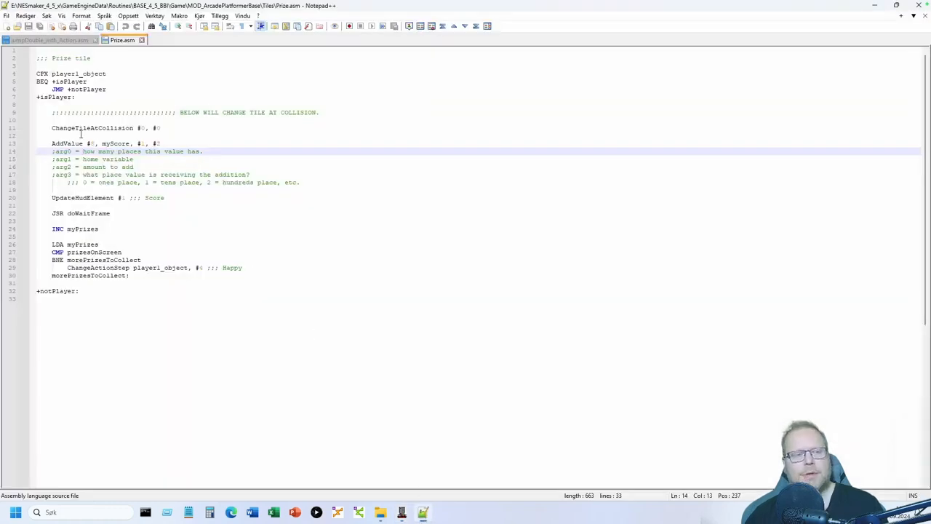
- Highlight AddValue's #0 argument, myScore and the arg0/arg1 comments, then go back to NES Maker
double_click(91, 144)
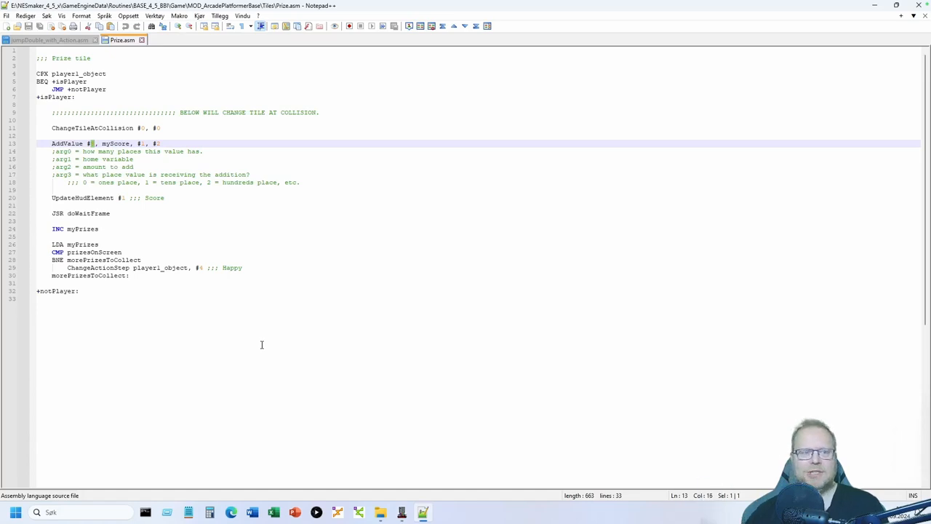
left_click_drag(90, 152, 203, 153)
left_click(202, 152)
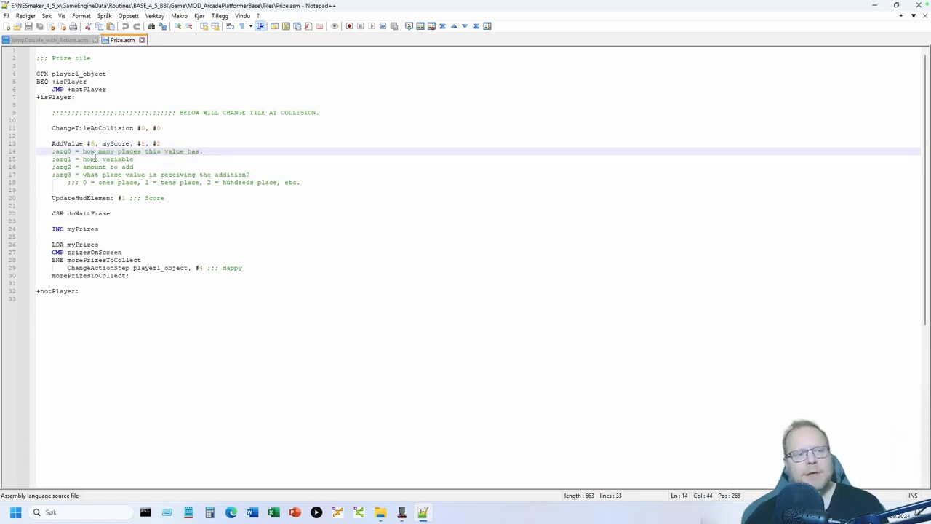
left_click_drag(84, 158, 147, 159)
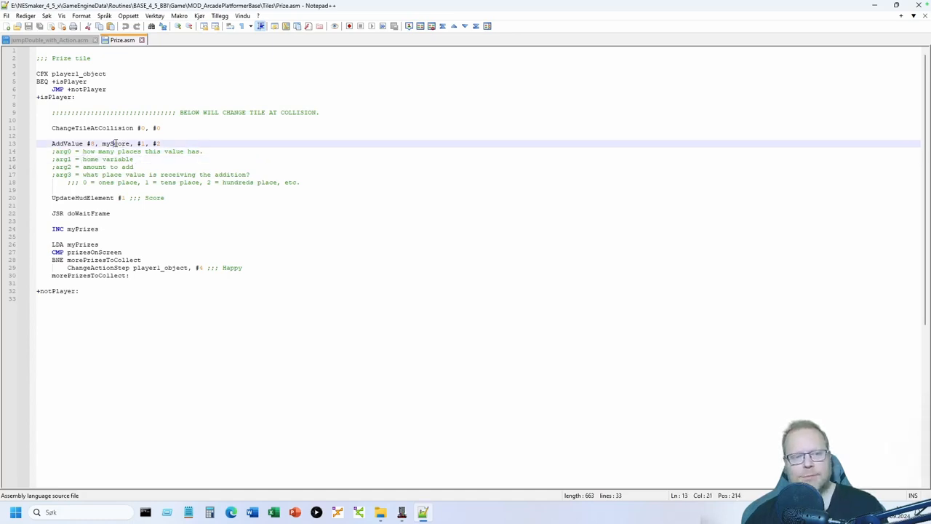
double_click(122, 143)
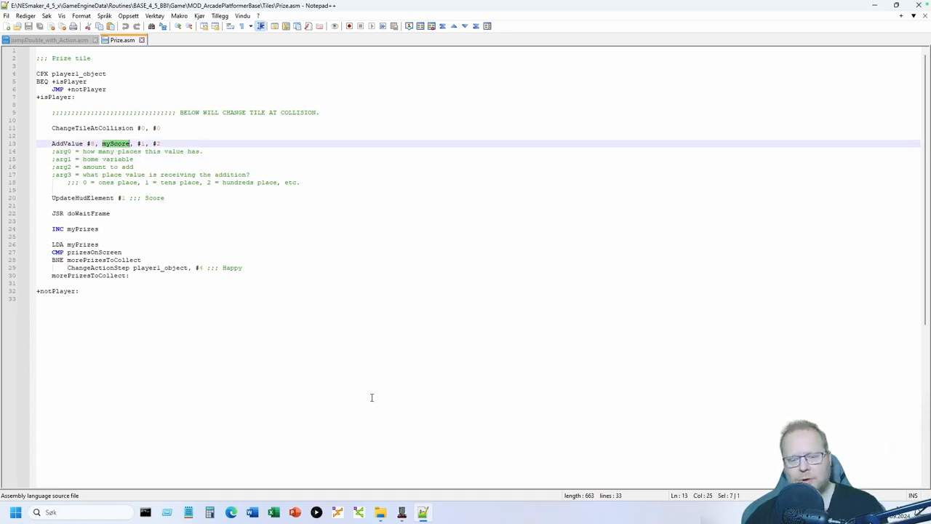
left_click(403, 512)
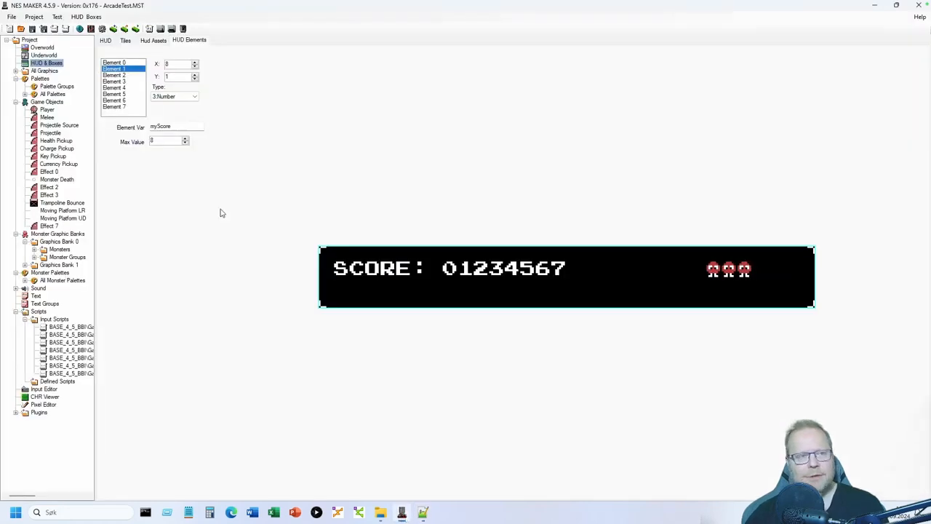
- Open Project Settings' User Variables and inspect myScore through myScore_100000
left_click(102, 29)
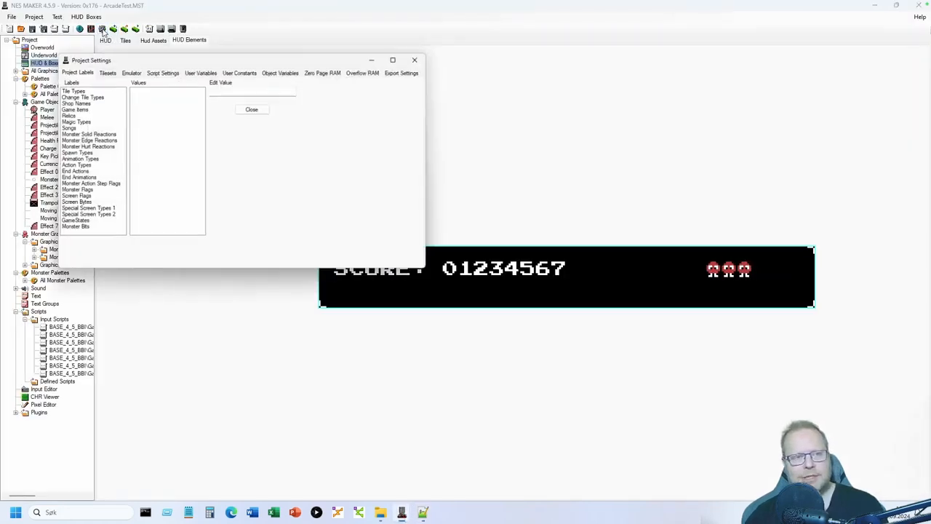
left_click(191, 73)
left_click_drag(203, 63, 285, 96)
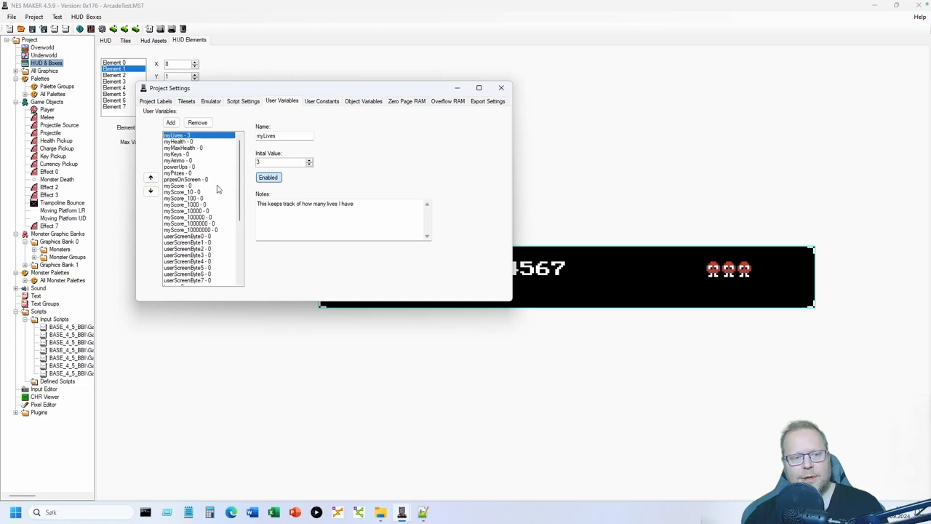
left_click(190, 186)
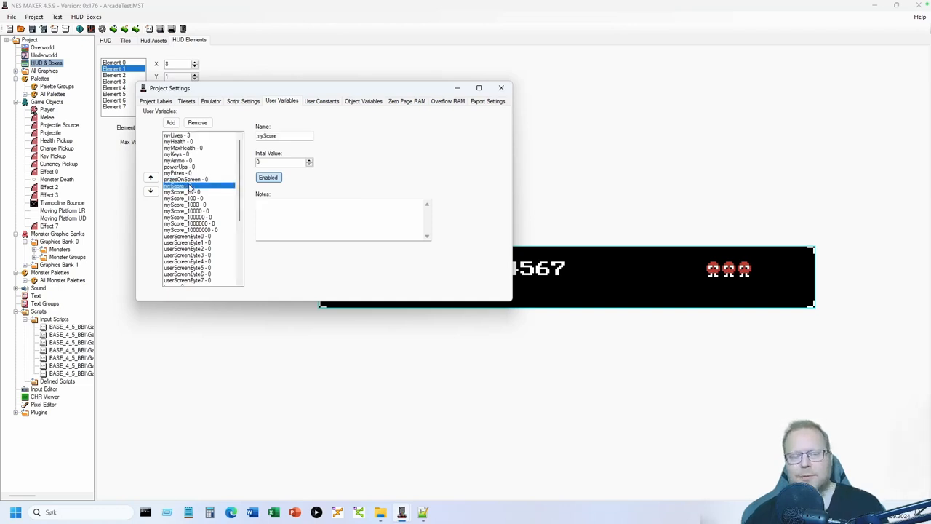
left_click(192, 193)
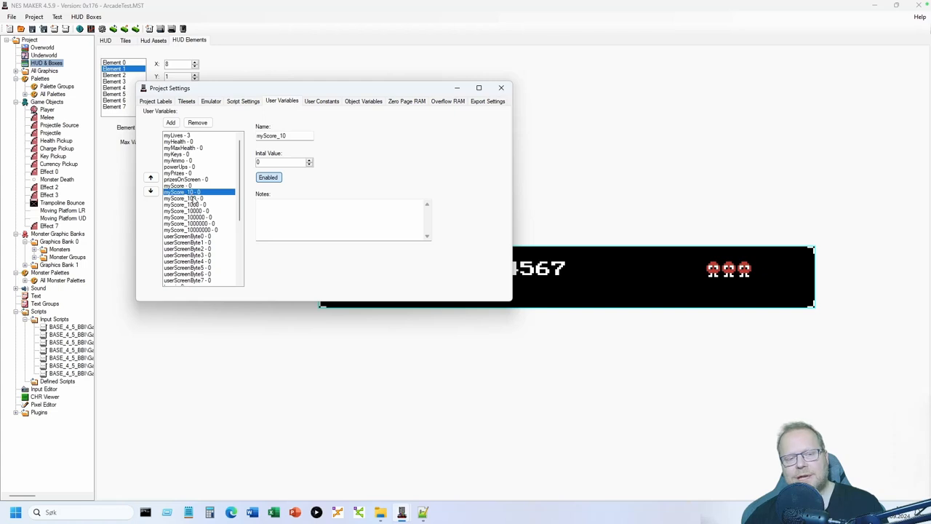
left_click(193, 198)
left_click(195, 211)
left_click(197, 216)
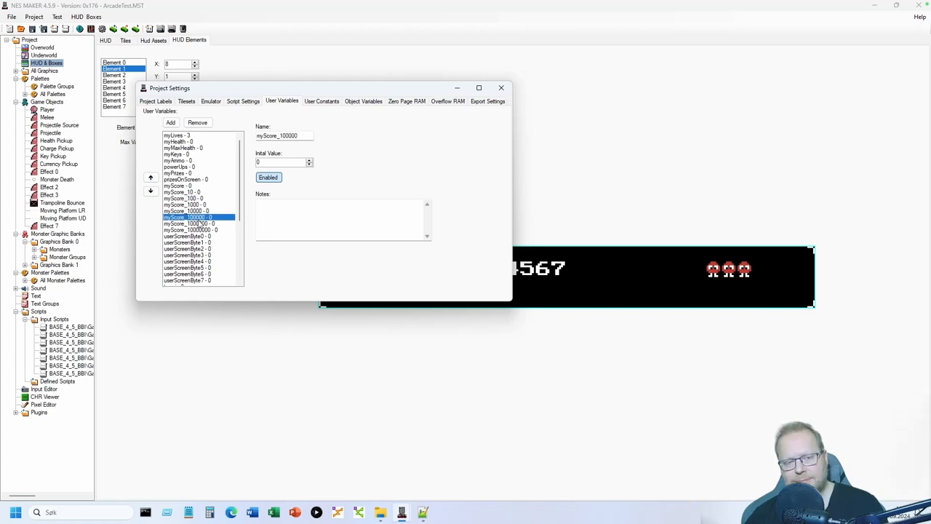
left_click(193, 187)
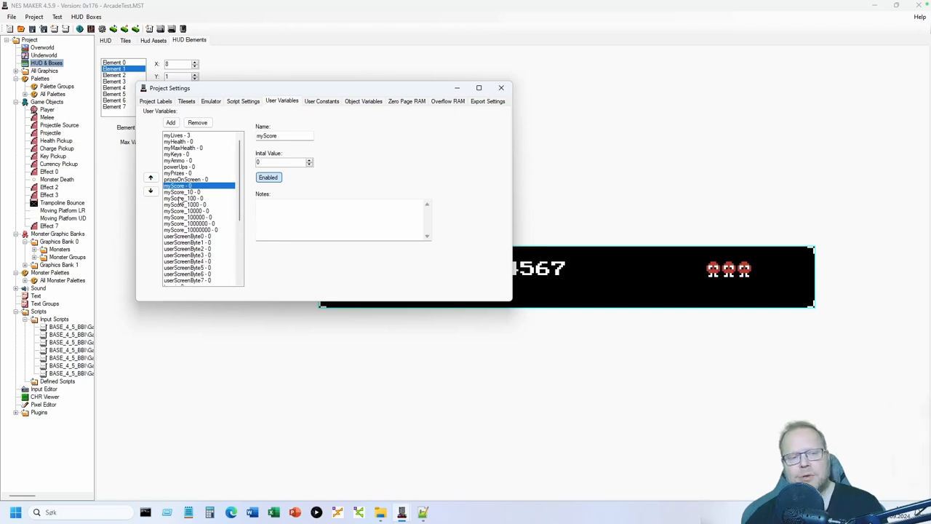
- Step through the myScore digit variables from myScore_10 up to myScore_10000000
left_click(182, 193)
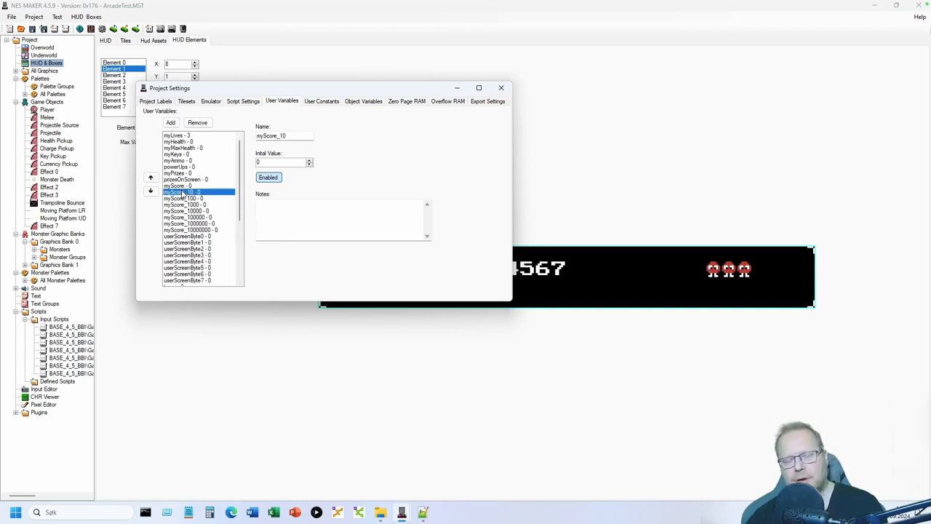
left_click(191, 186)
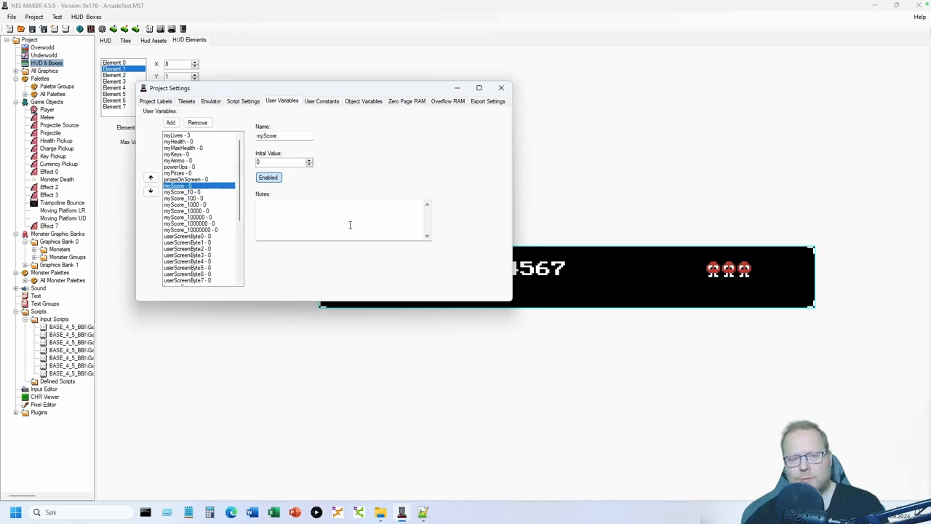
left_click(194, 192)
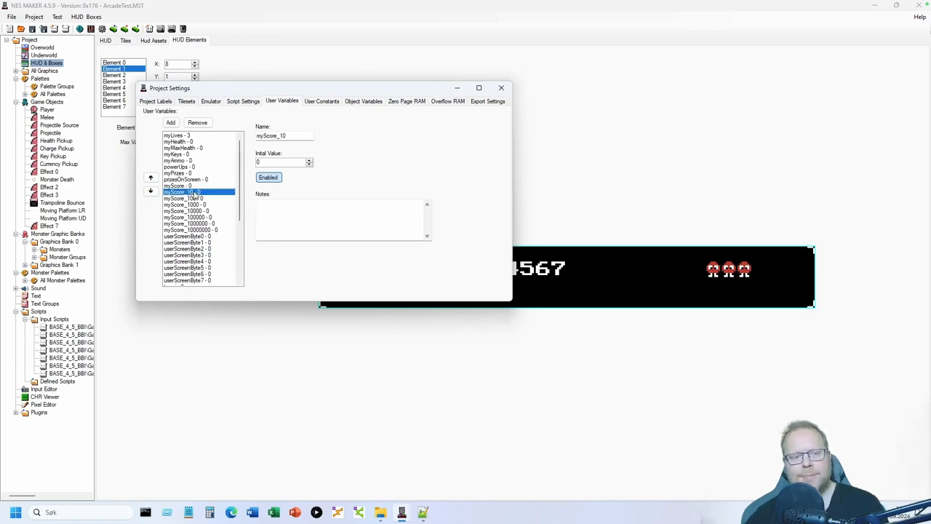
left_click(198, 198)
left_click(199, 206)
left_click(202, 212)
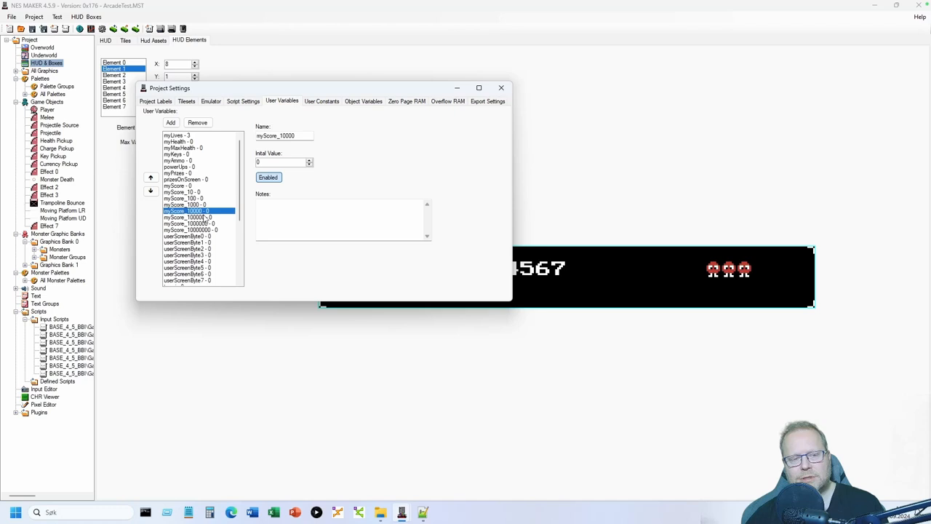
left_click(206, 218)
left_click(209, 224)
left_click(210, 230)
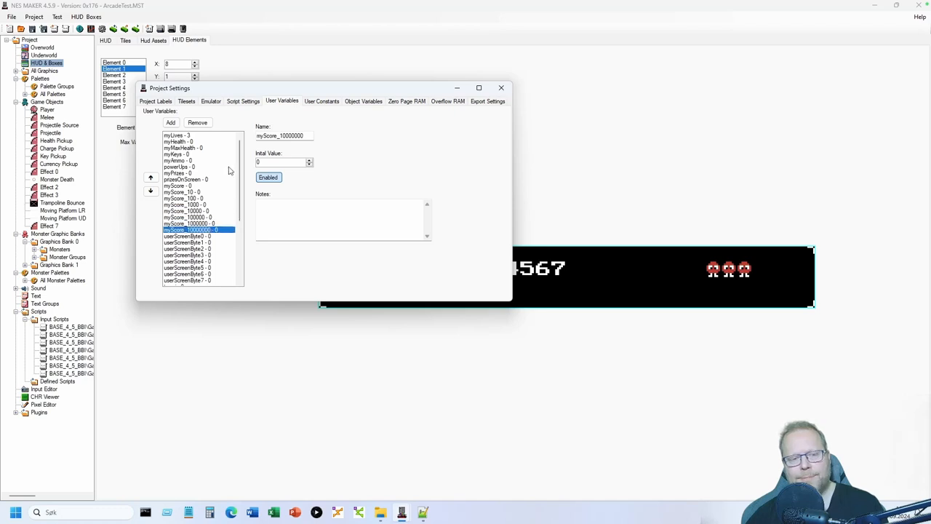
- Move the settings window to reveal the HUD score, recheck myScore, then close Project Settings
left_click_drag(253, 91, 215, 41)
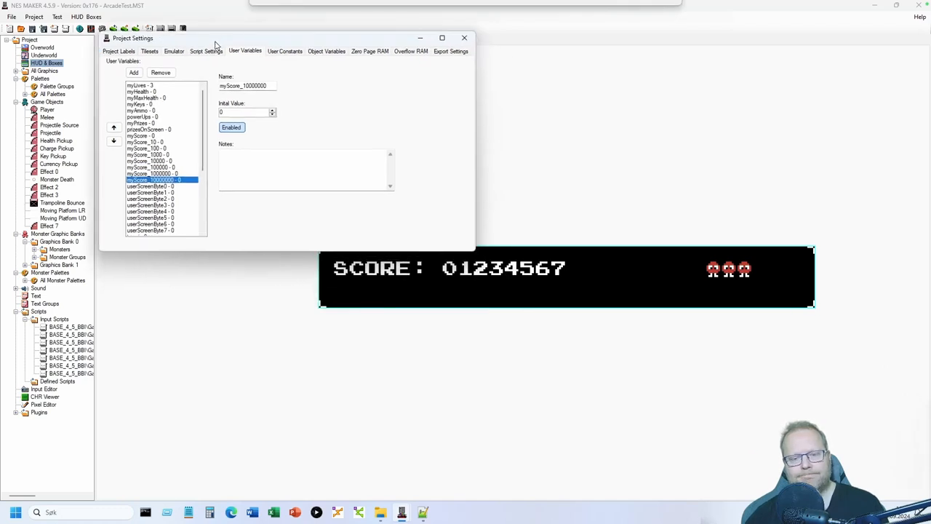
left_click(153, 135)
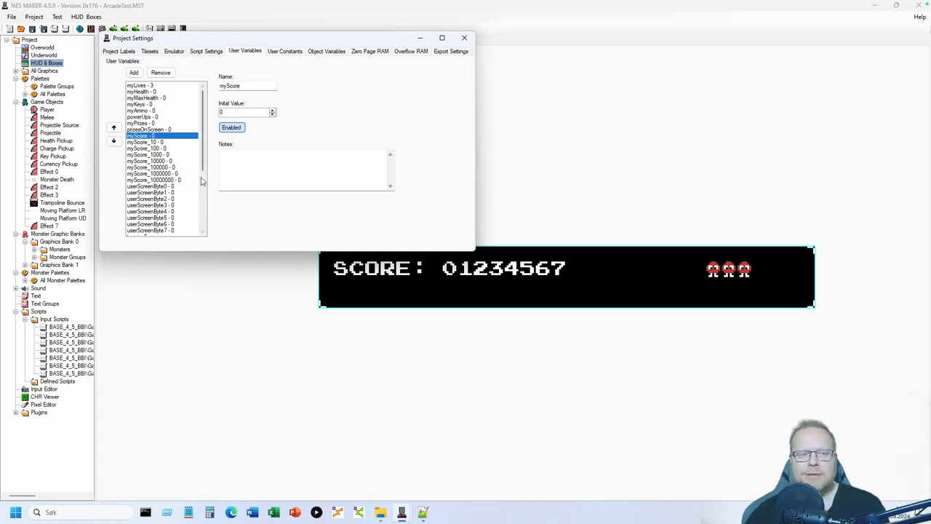
left_click(143, 143)
left_click(146, 149)
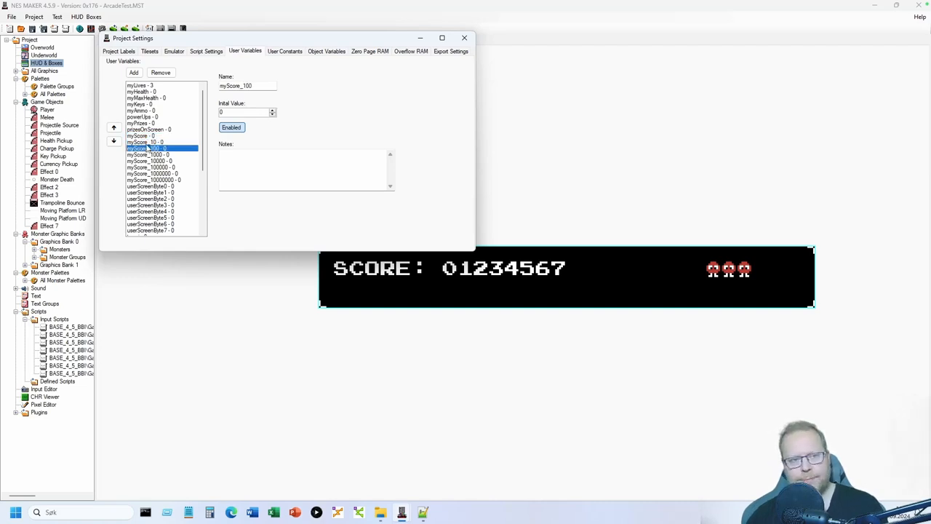
left_click(147, 141)
left_click(153, 136)
left_click(464, 37)
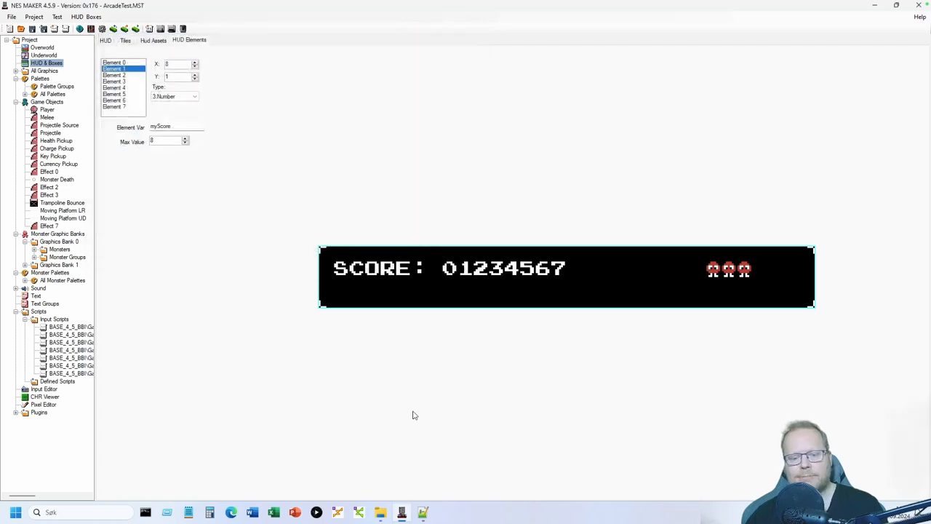
- In Prize.asm, highlight AddValue's amount argument #1 and the ;arg2 amount-to-add comment
left_click(423, 510)
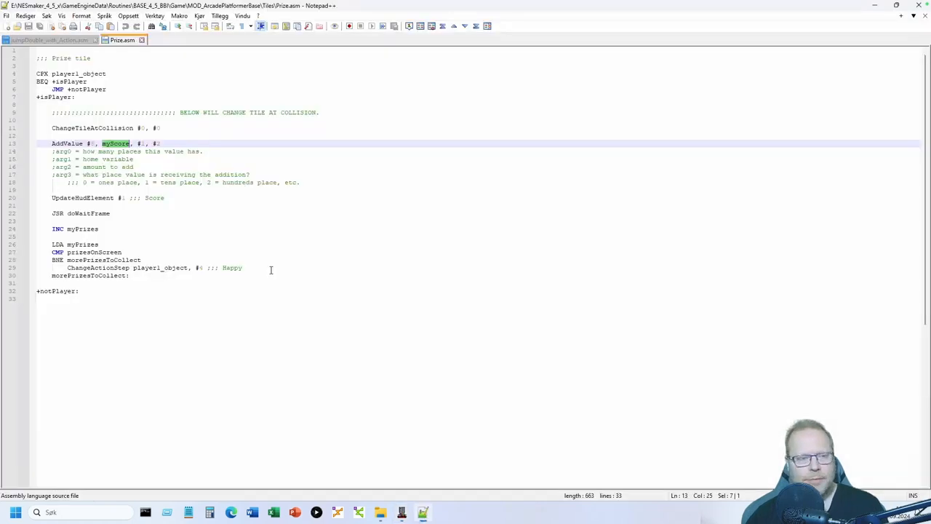
left_click(114, 144)
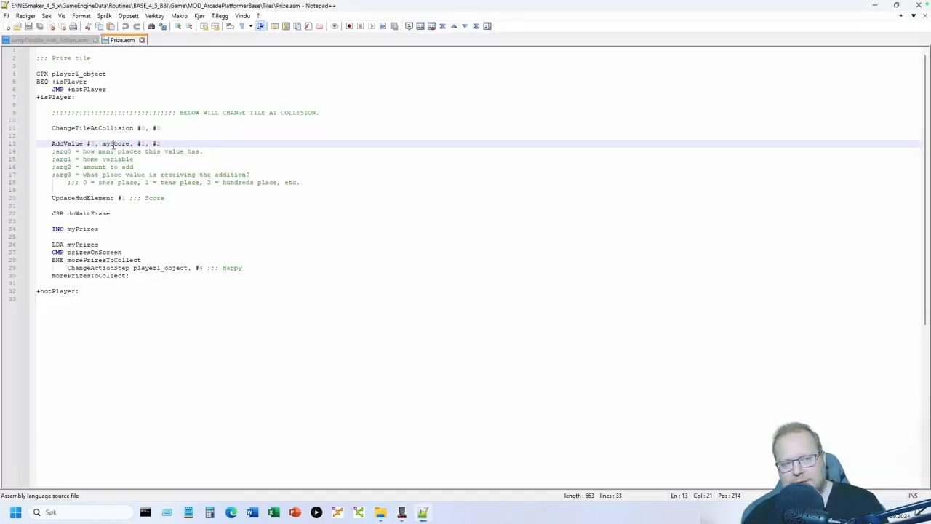
left_click_drag(82, 167, 146, 166)
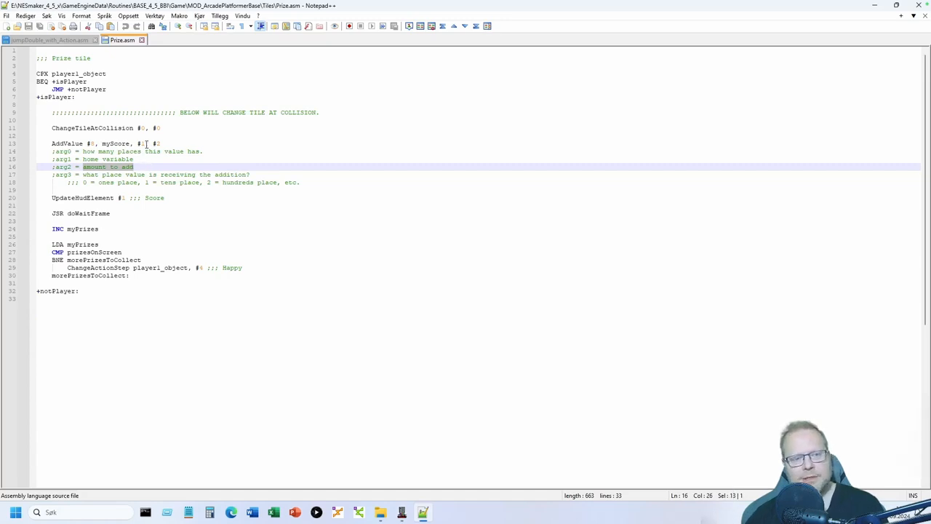
double_click(143, 144)
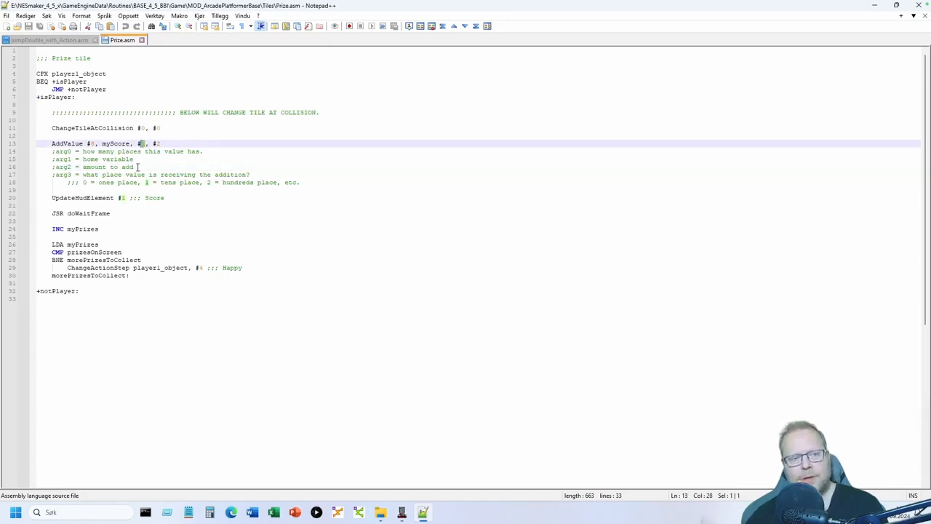
left_click(137, 167)
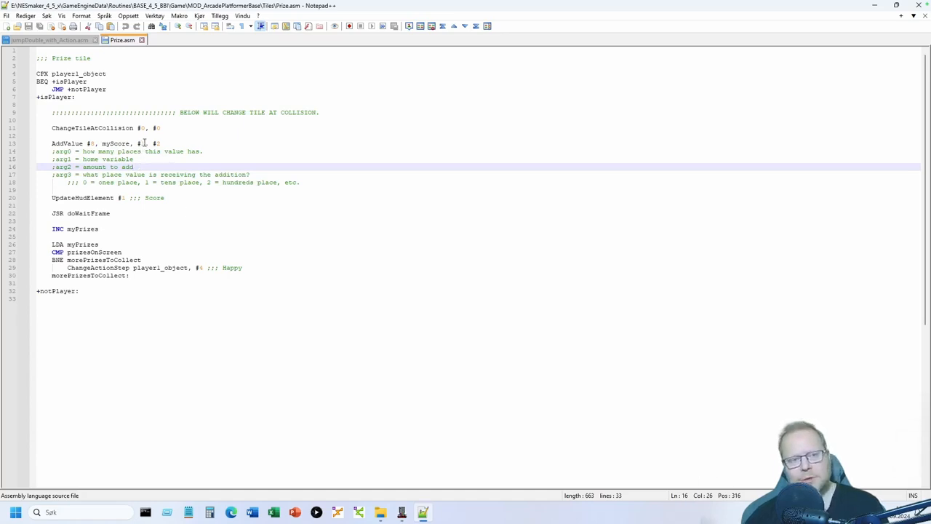
left_click_drag(146, 144, 142, 144)
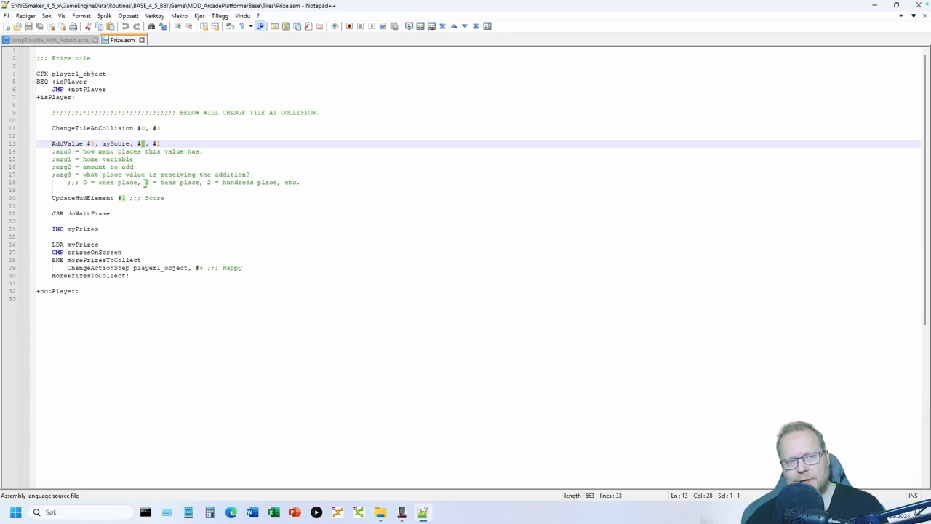
left_click(140, 167)
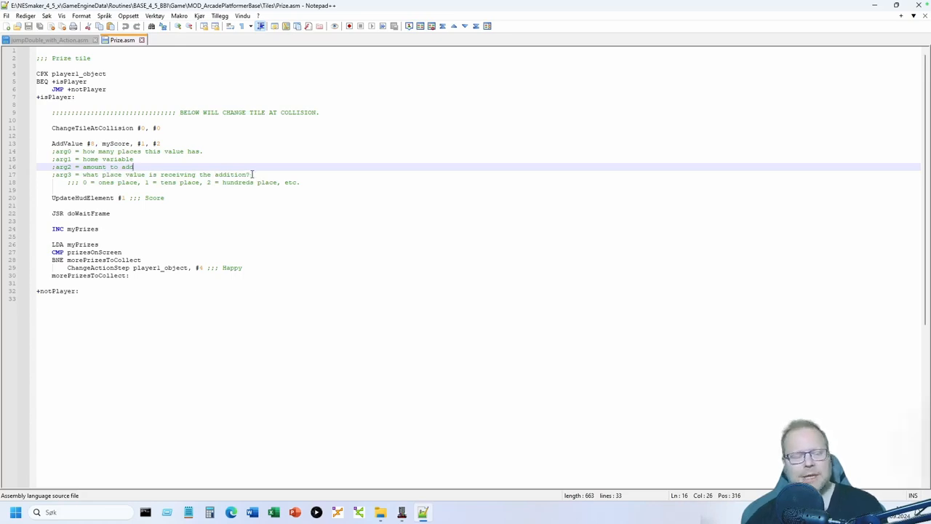
left_click(84, 183)
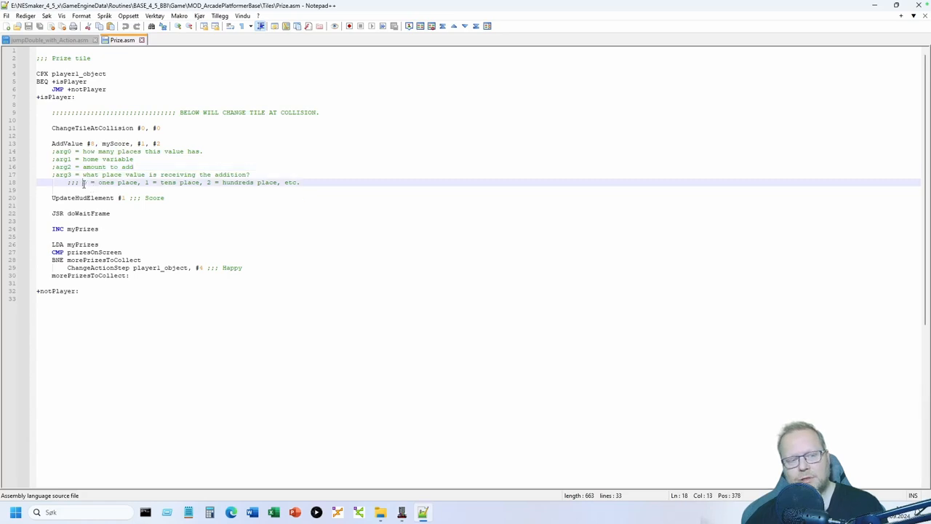
double_click(84, 182)
left_click_drag(99, 182, 199, 182)
left_click(161, 182)
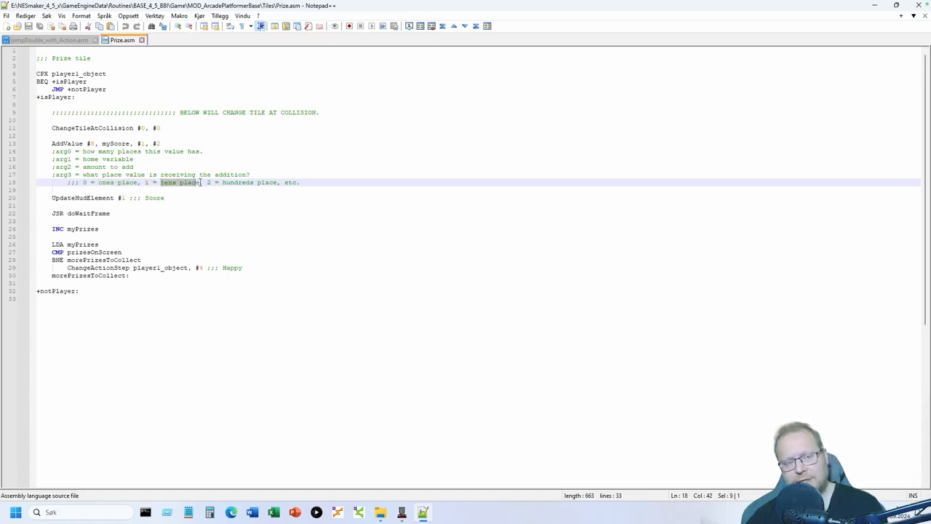
double_click(209, 183)
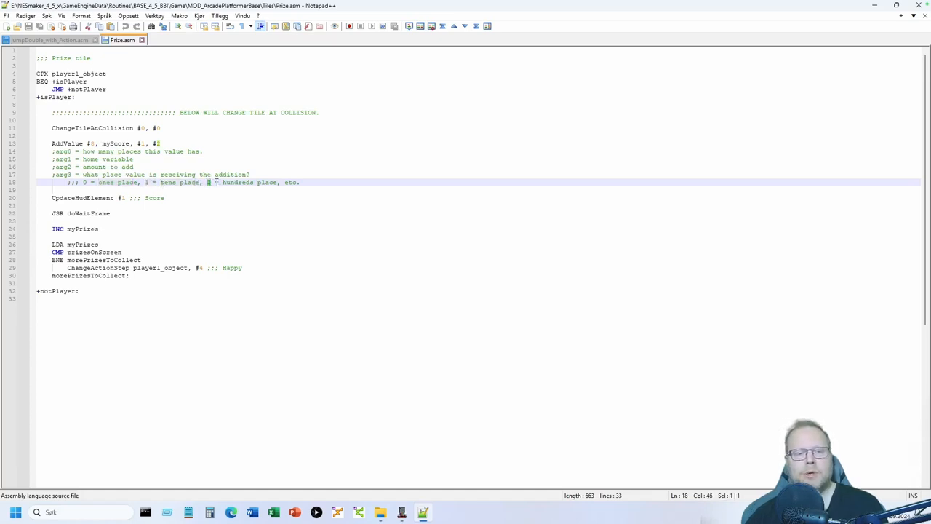
left_click_drag(223, 182, 278, 183)
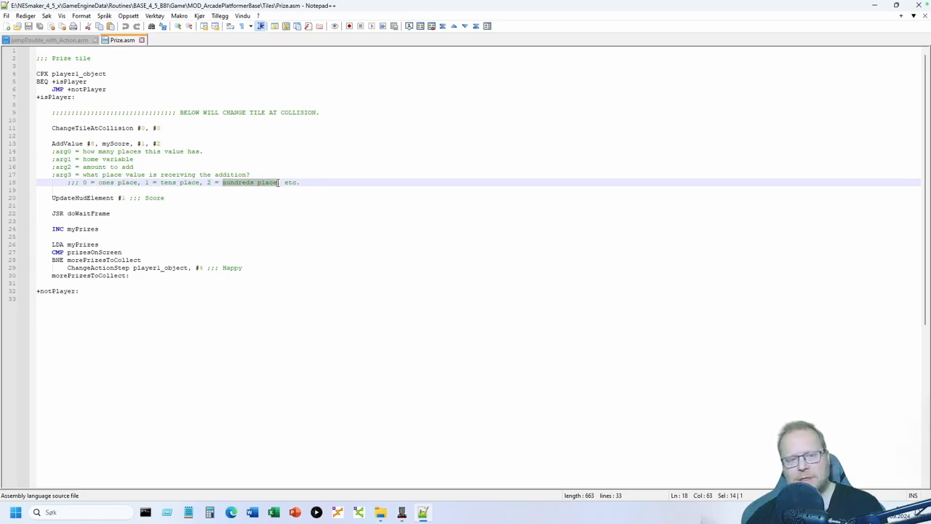
left_click(293, 183)
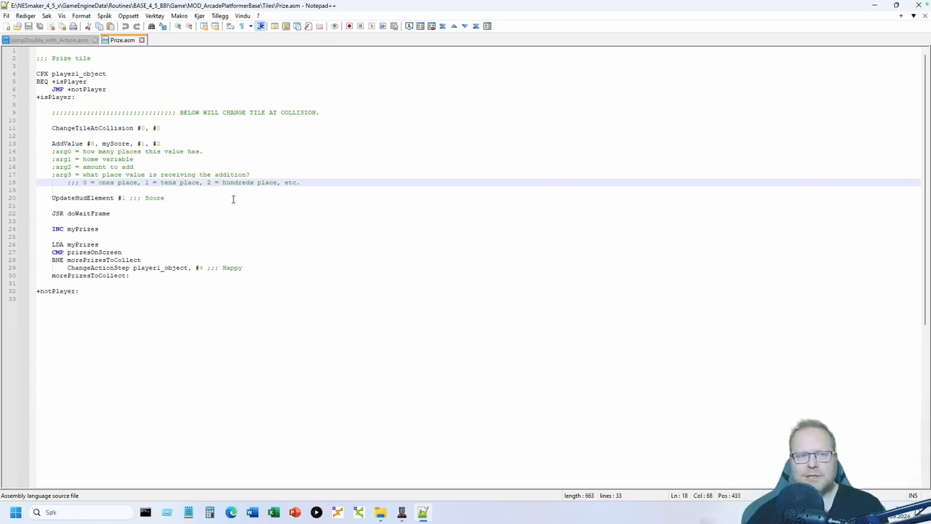
left_click(173, 144)
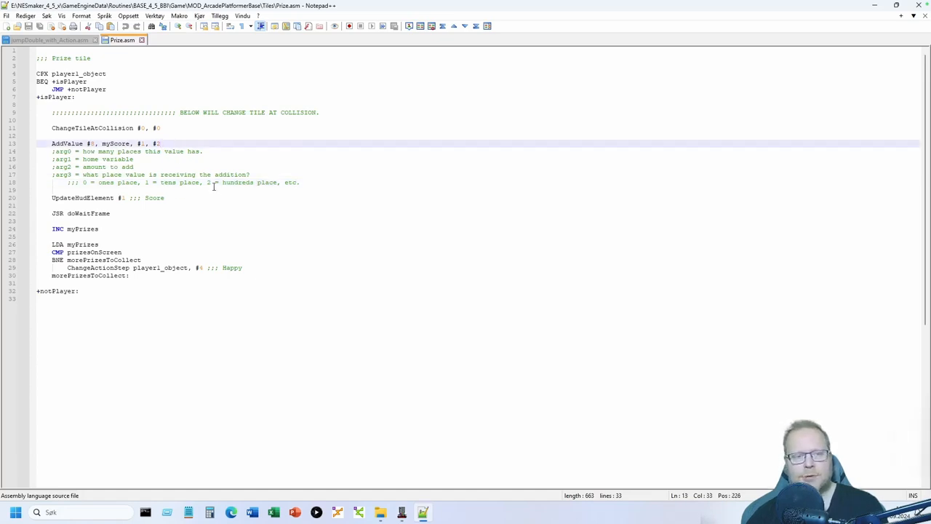
double_click(235, 183)
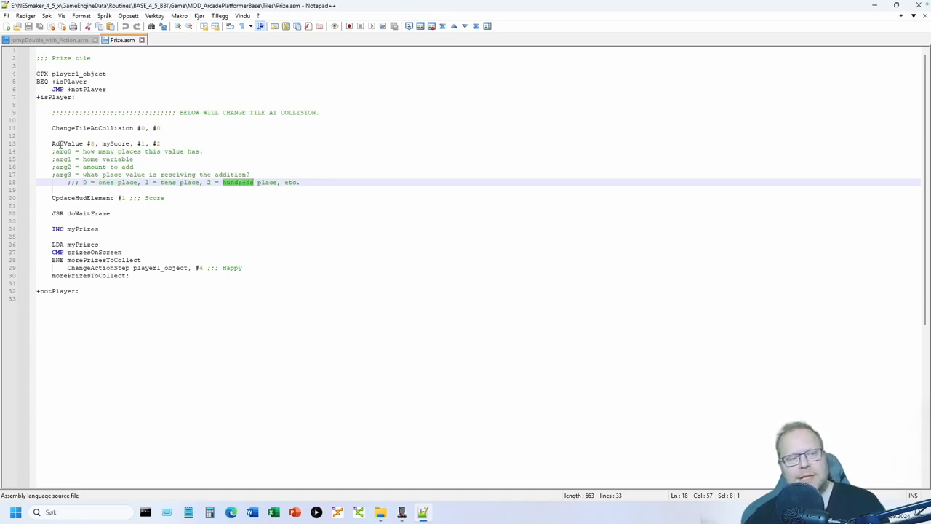
left_click_drag(51, 143, 173, 142)
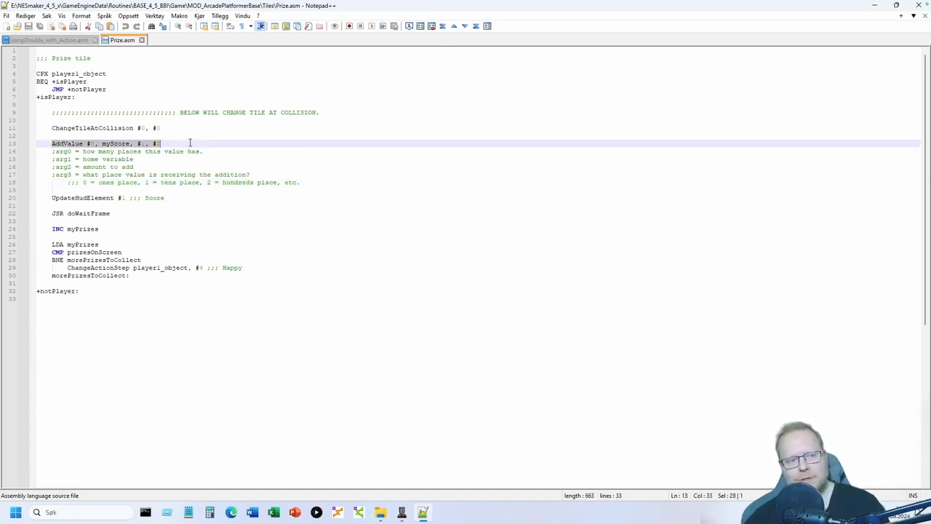
left_click(190, 143)
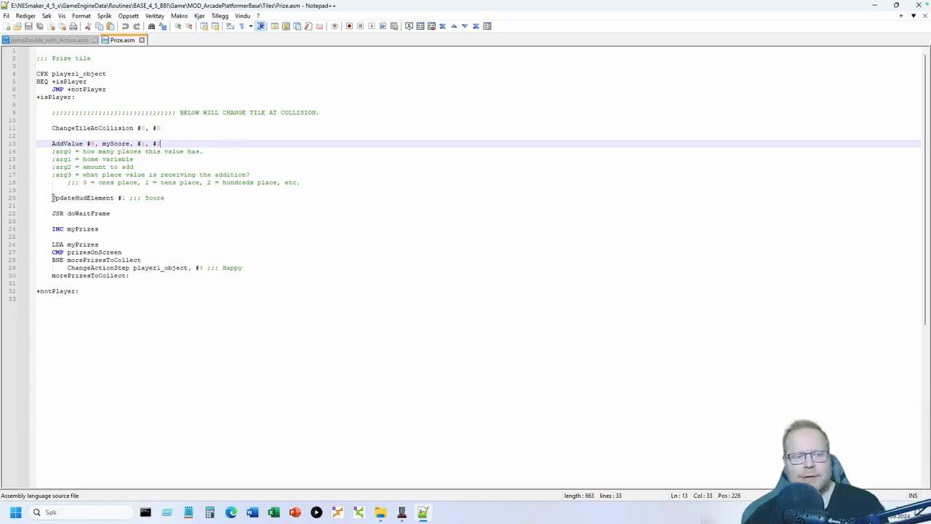
left_click(177, 198)
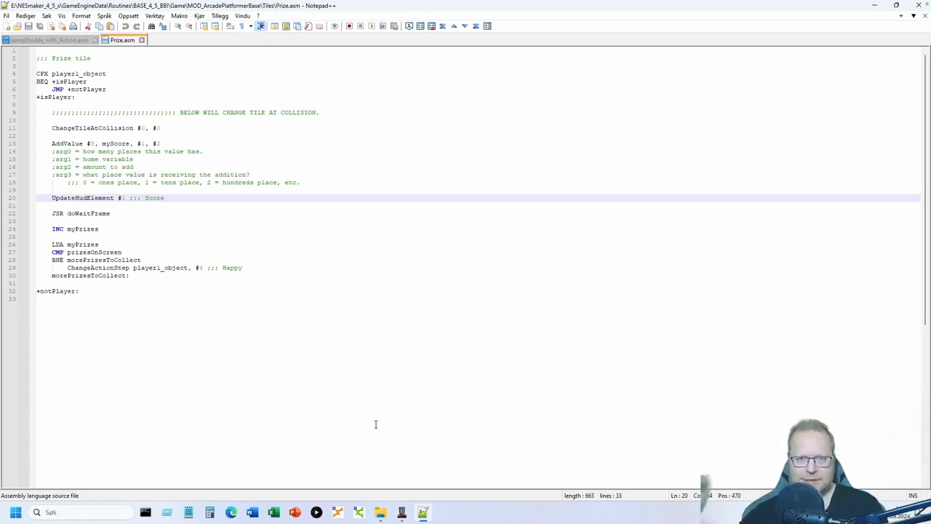
left_click(402, 512)
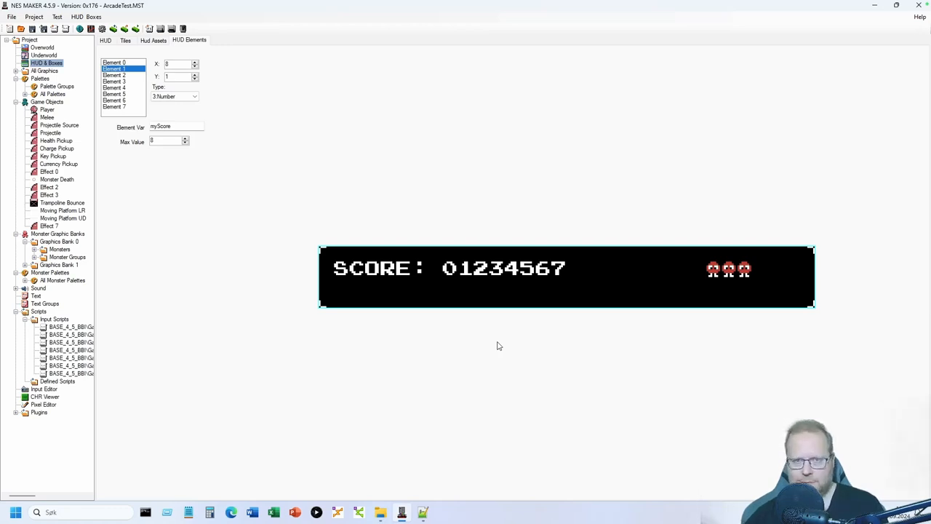
left_click(422, 511)
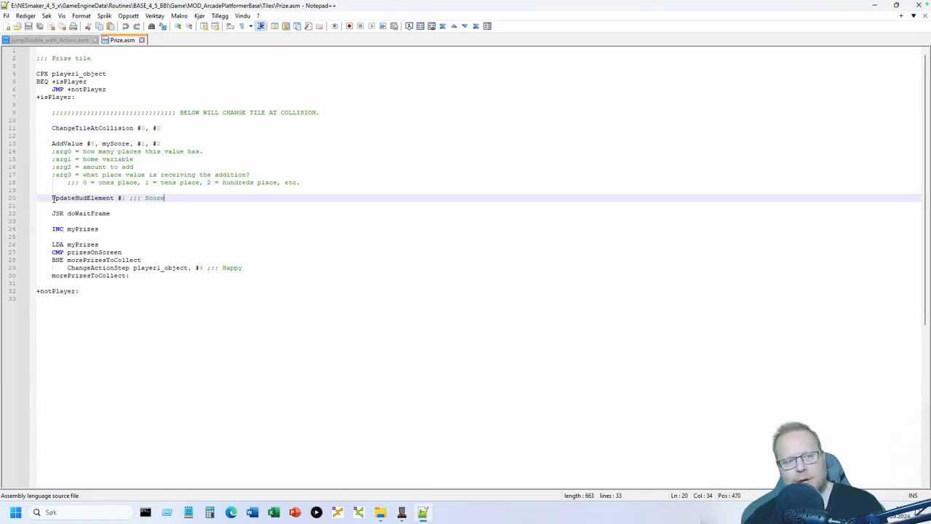
left_click_drag(52, 198, 113, 199)
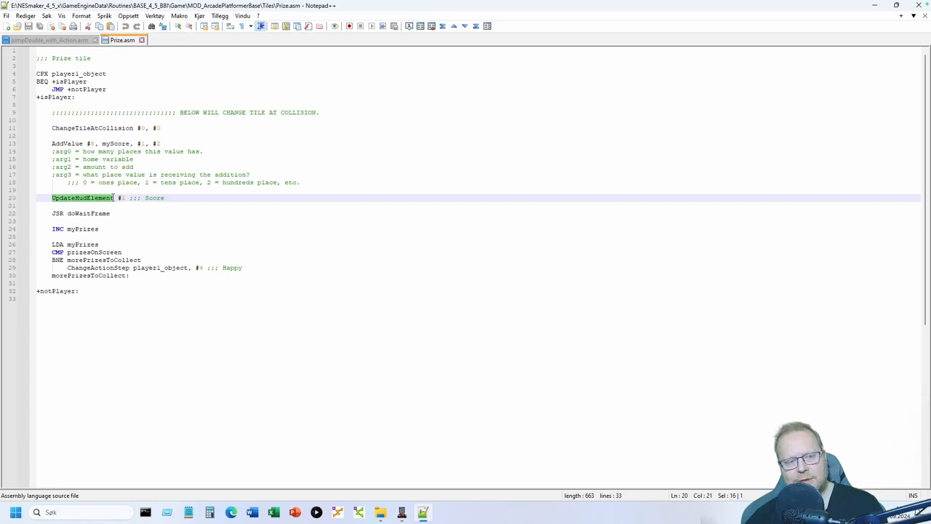
left_click(121, 198)
left_click(182, 198)
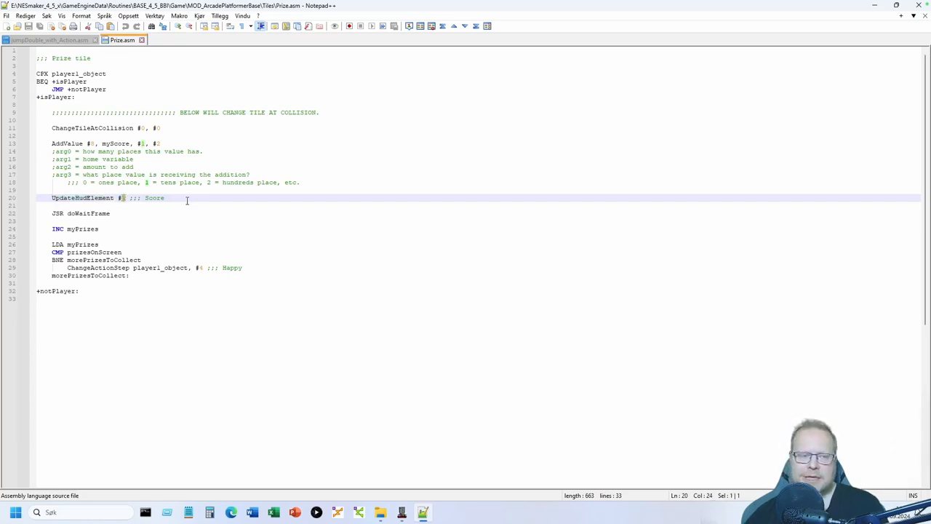
left_click_drag(121, 198, 125, 198)
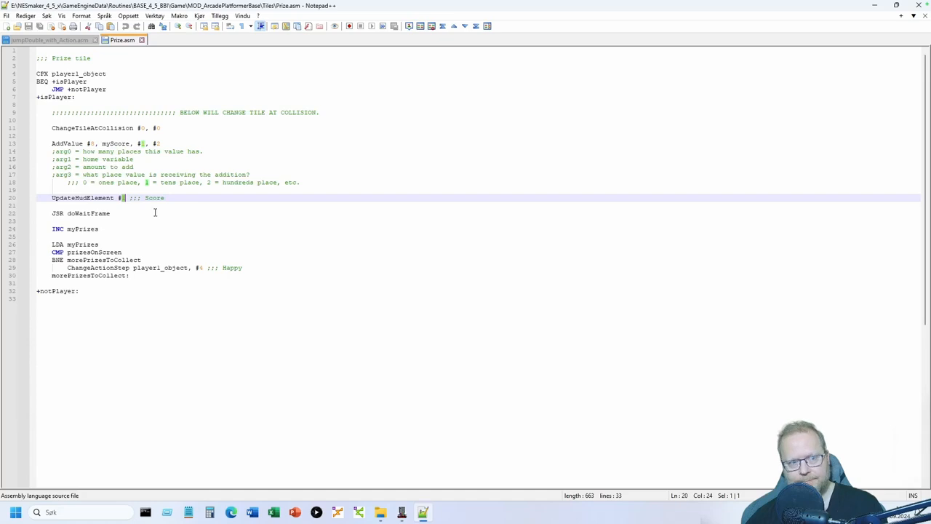
left_click(127, 197)
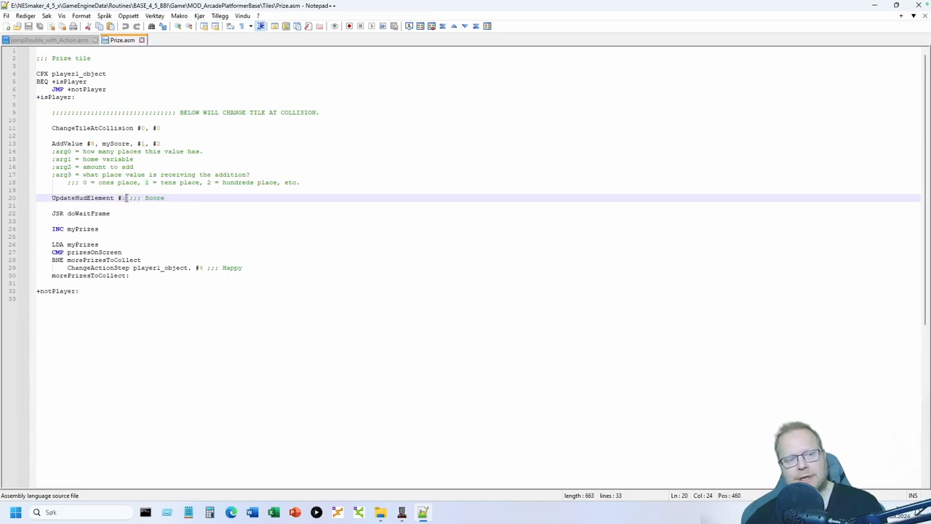
left_click(402, 512)
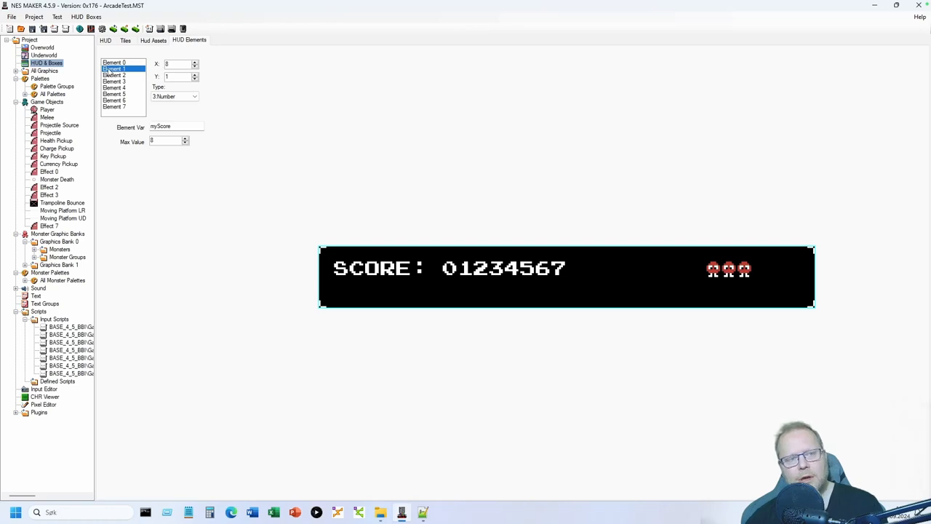
left_click(179, 127)
left_click_drag(179, 127, 148, 127)
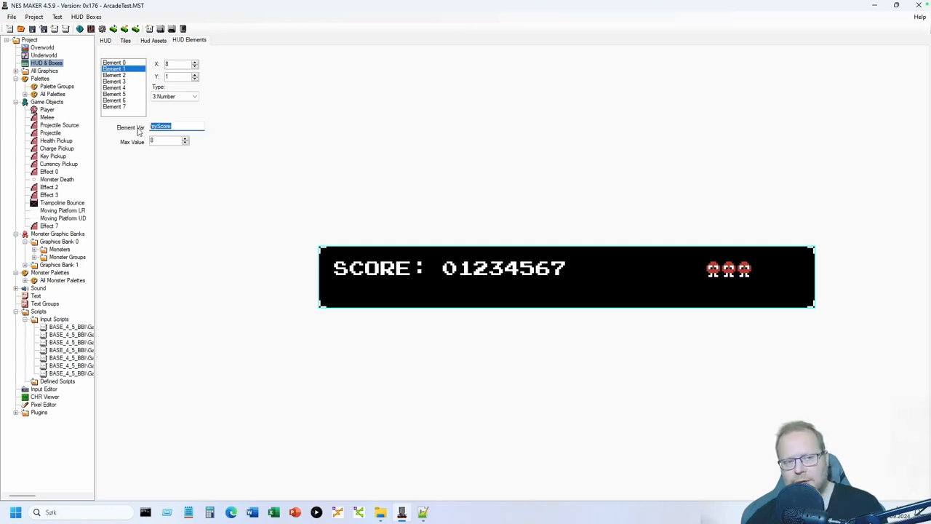
left_click(158, 139)
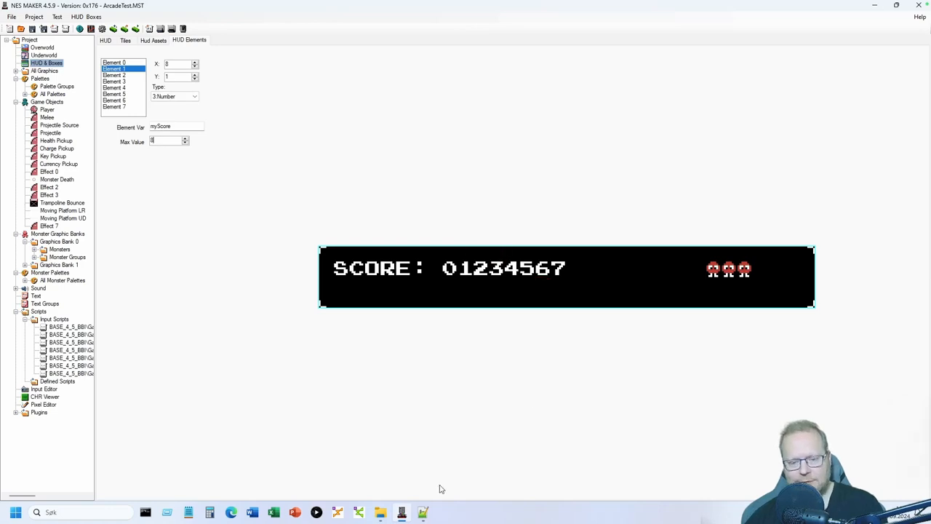
left_click(423, 512)
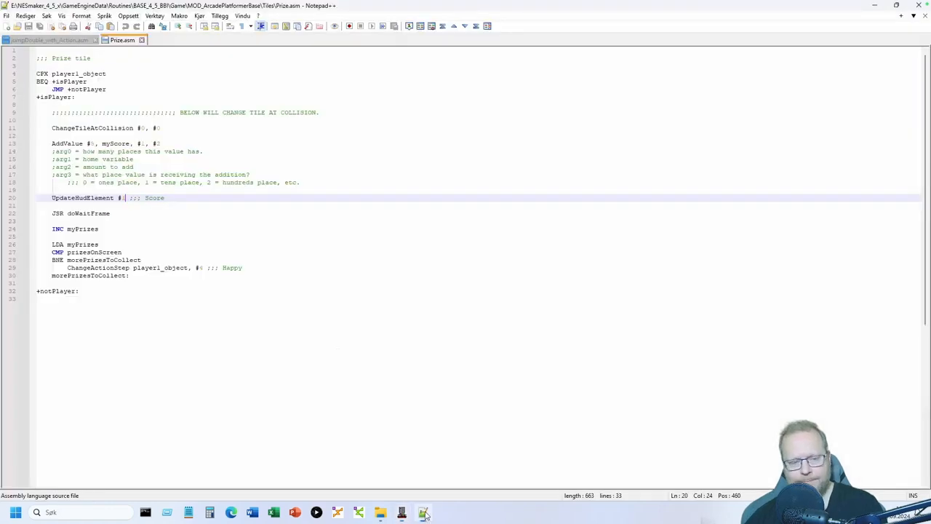
left_click(115, 213)
left_click_drag(51, 213, 127, 212)
left_click(130, 213)
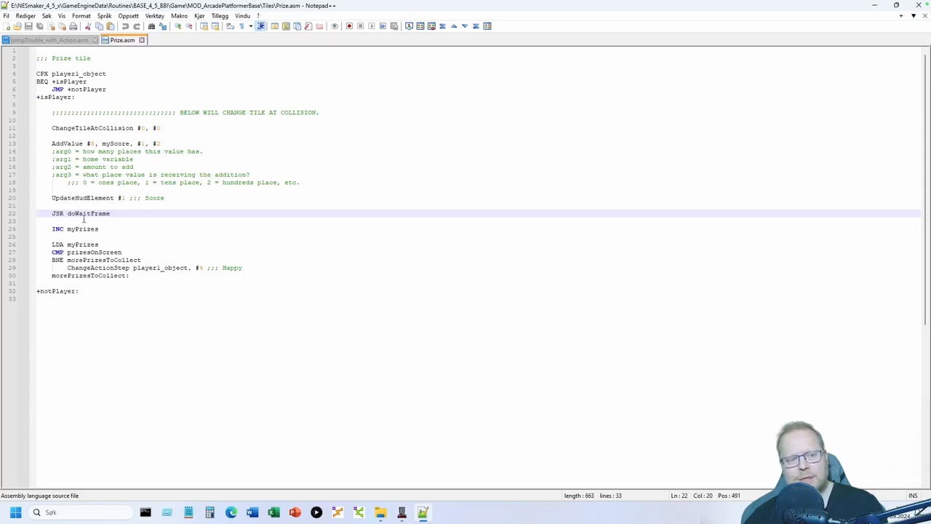
left_click_drag(52, 214, 123, 213)
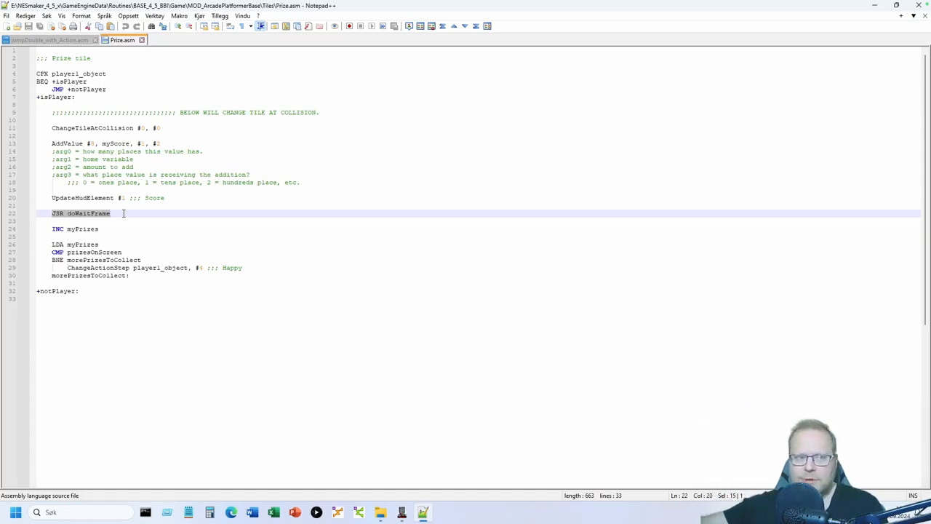
left_click(124, 214)
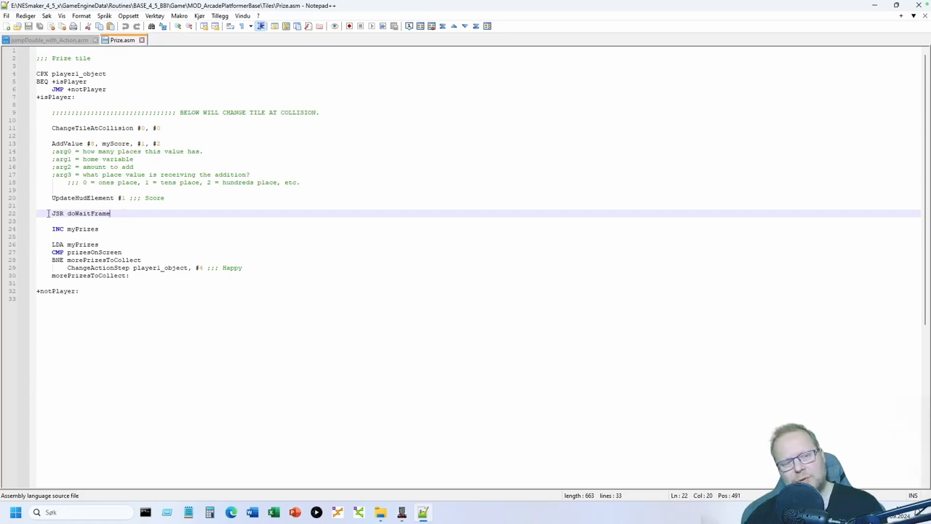
left_click_drag(48, 214, 123, 212)
left_click(125, 212)
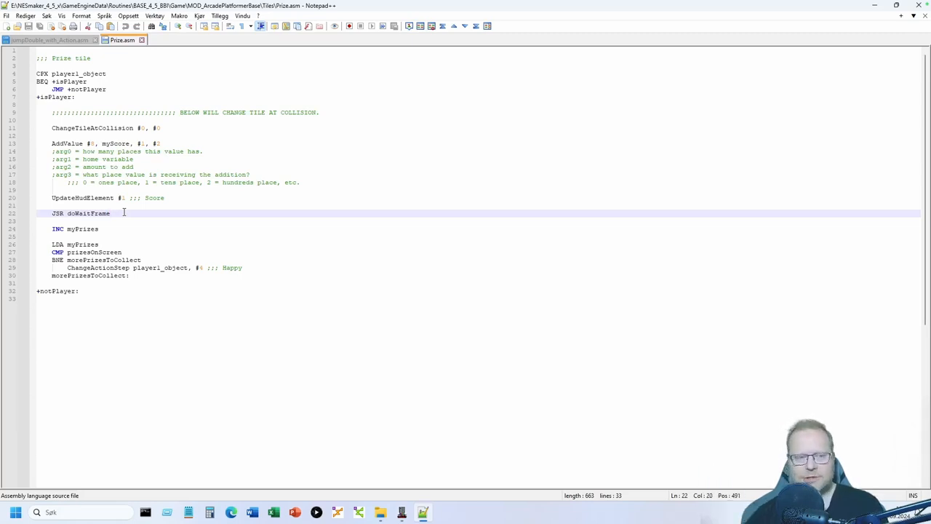
left_click(111, 228)
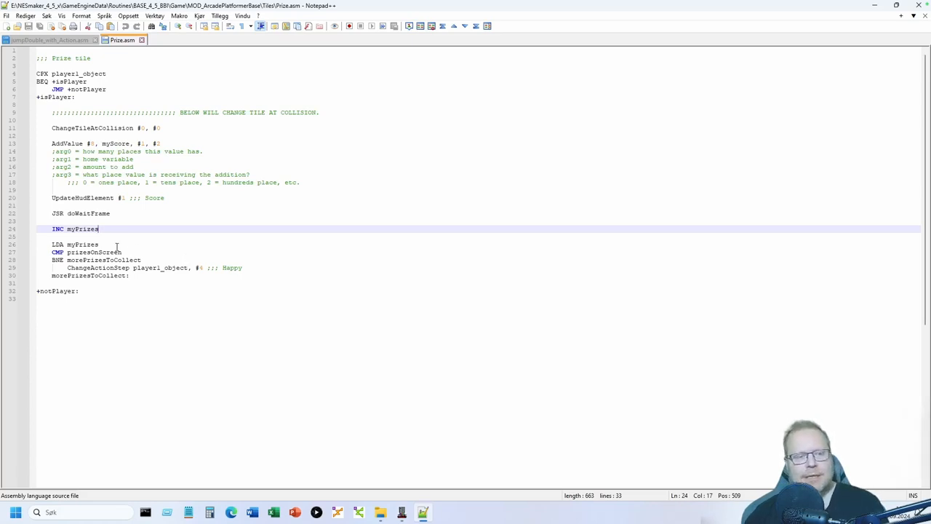
- Look up myPrizes (initial value 0) in NES Maker's User Variables, then return to Prize.asm
left_click(402, 512)
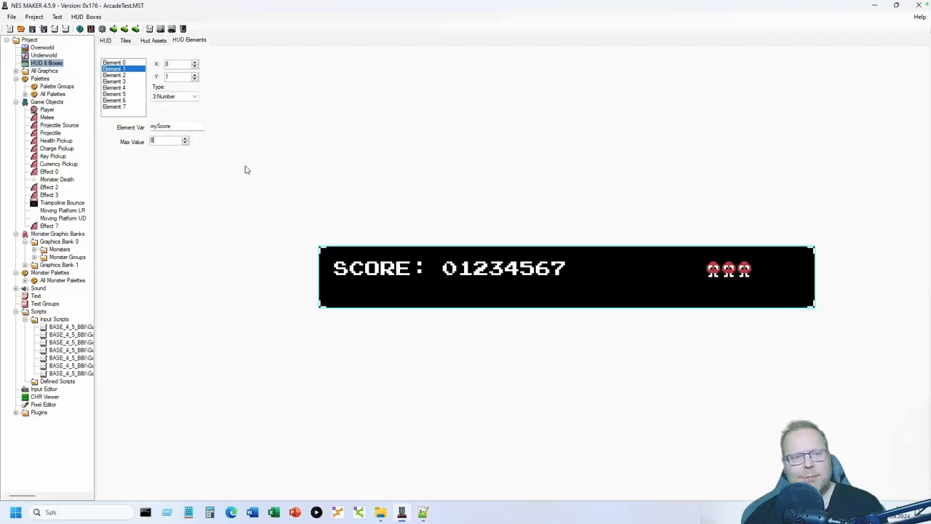
left_click(103, 30)
left_click(214, 84)
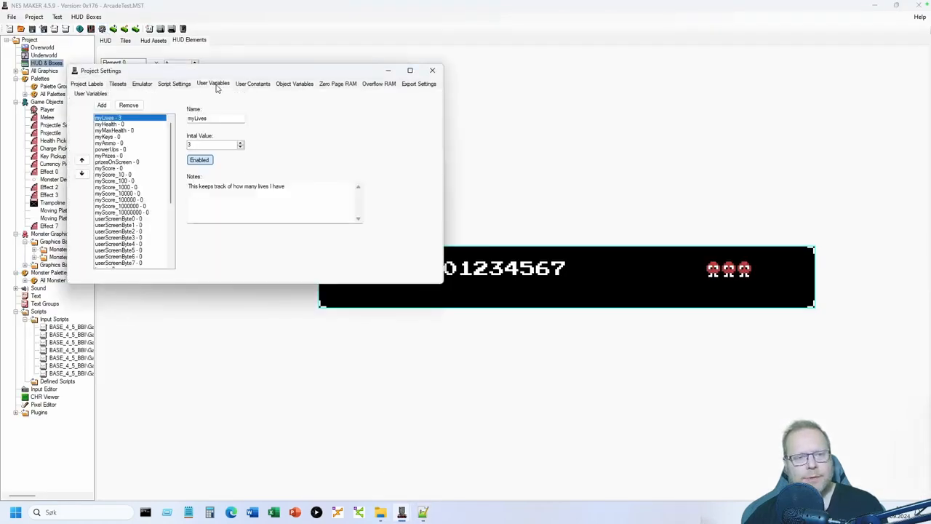
left_click(120, 149)
left_click(109, 156)
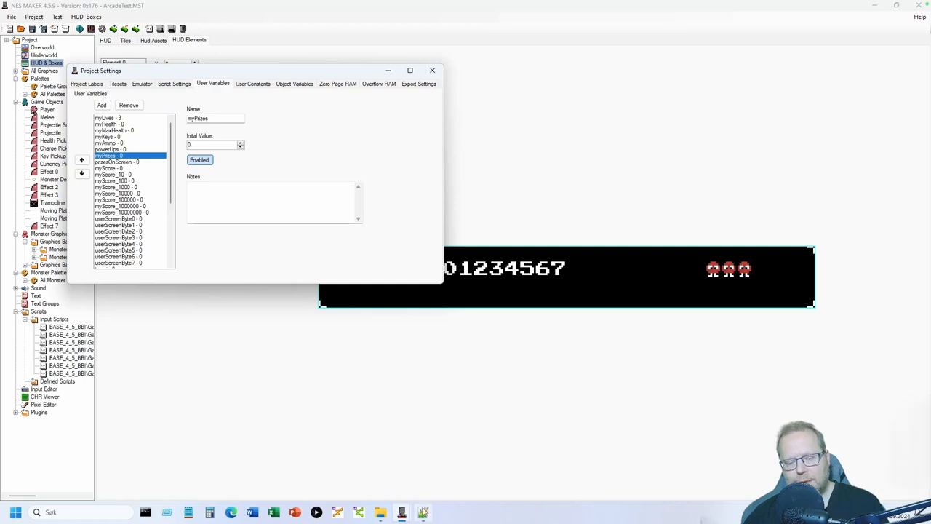
left_click(423, 513)
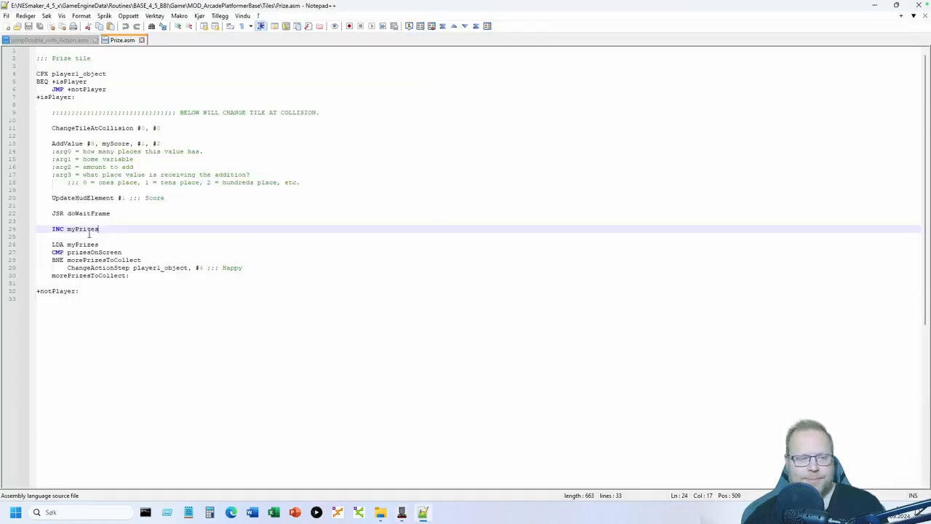
left_click_drag(53, 244, 111, 245)
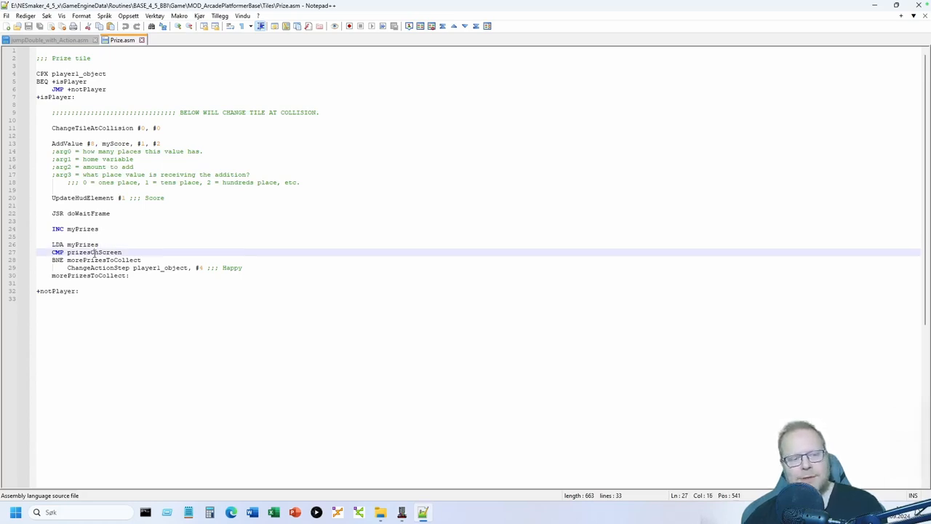
double_click(86, 252)
left_click(130, 251)
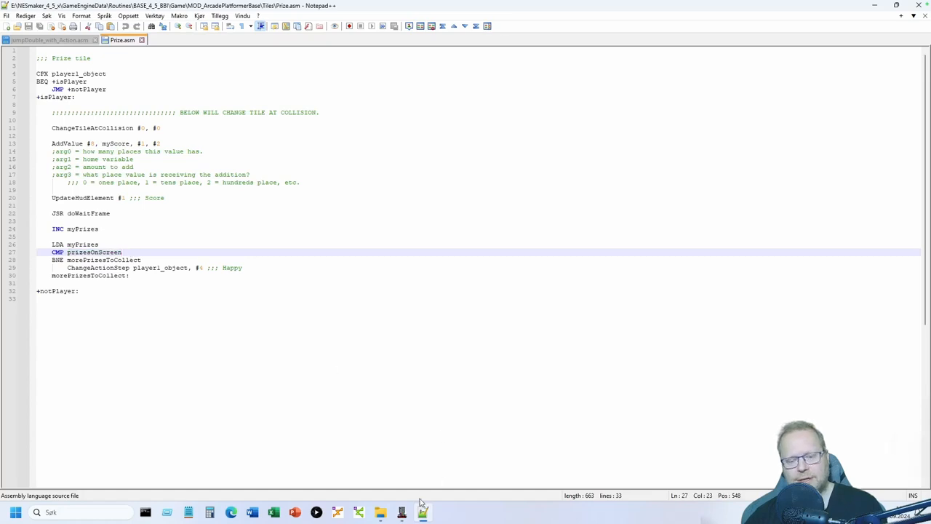
- Check prizesOnScreen (initial value 0), close Project Settings and return to Prize.asm
mouse_move(402, 513)
left_click(460, 477)
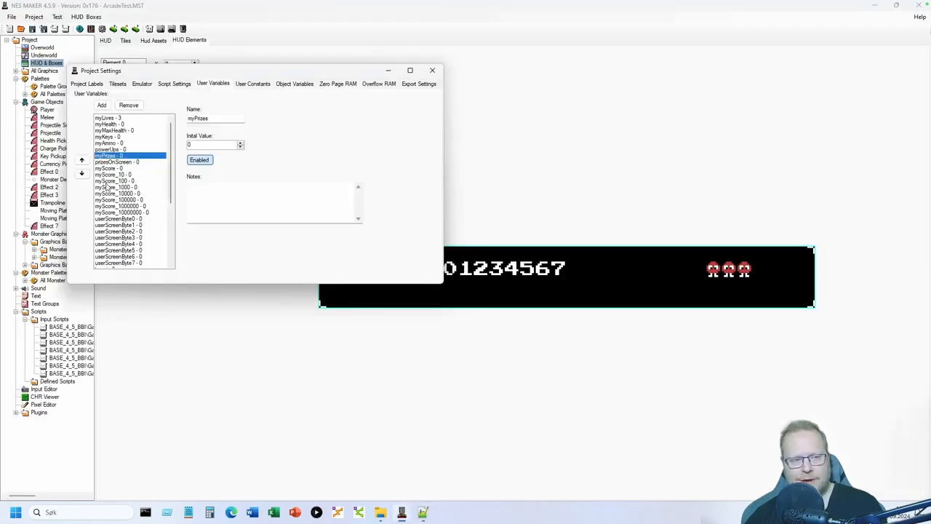
left_click(109, 162)
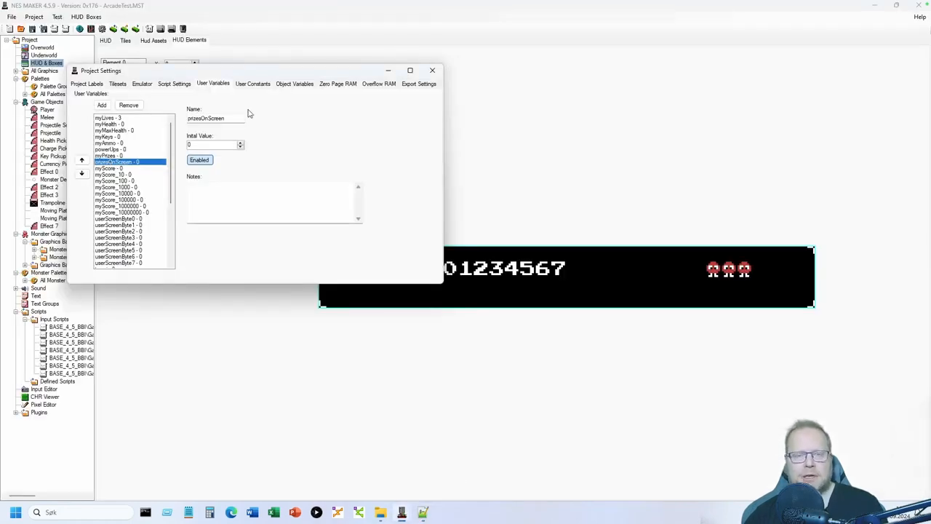
left_click(430, 71)
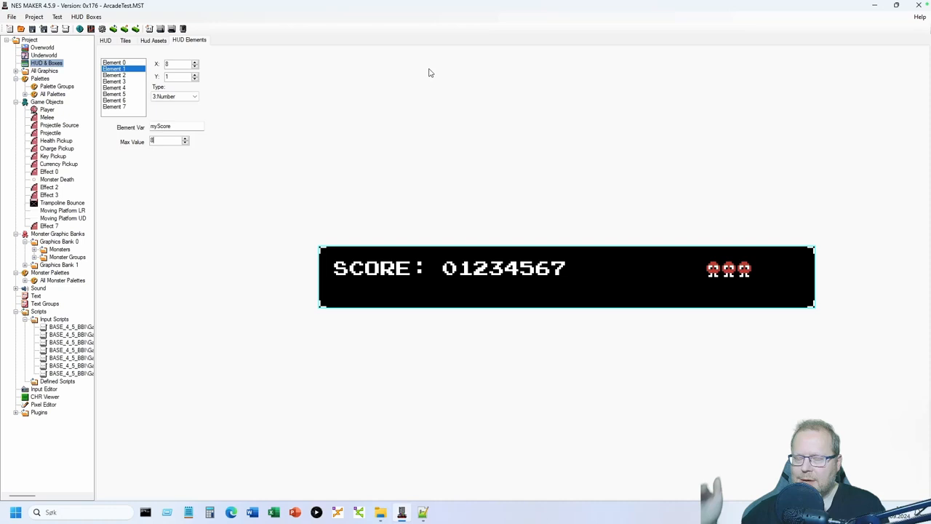
left_click(424, 512)
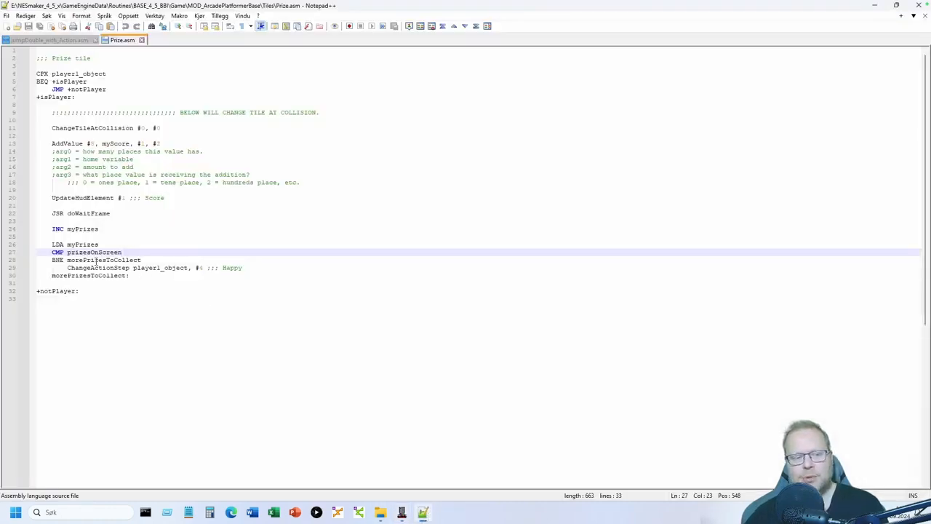
- Highlight prizesOnScreen on line 27 of Prize.asm
double_click(94, 252)
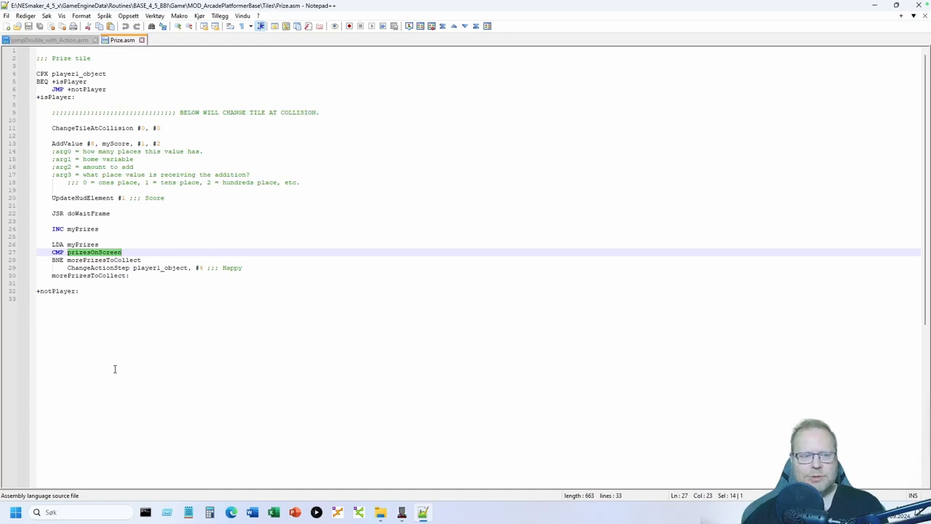
left_click(142, 254)
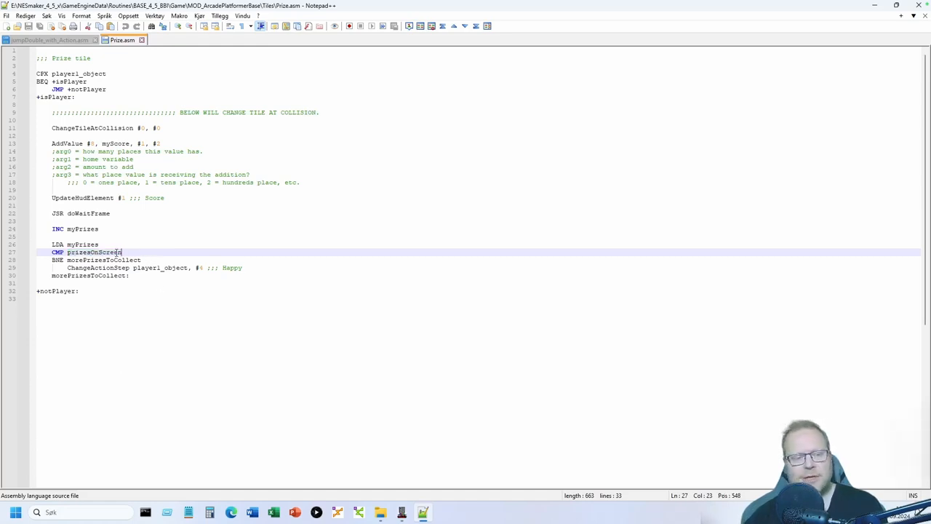
double_click(115, 252)
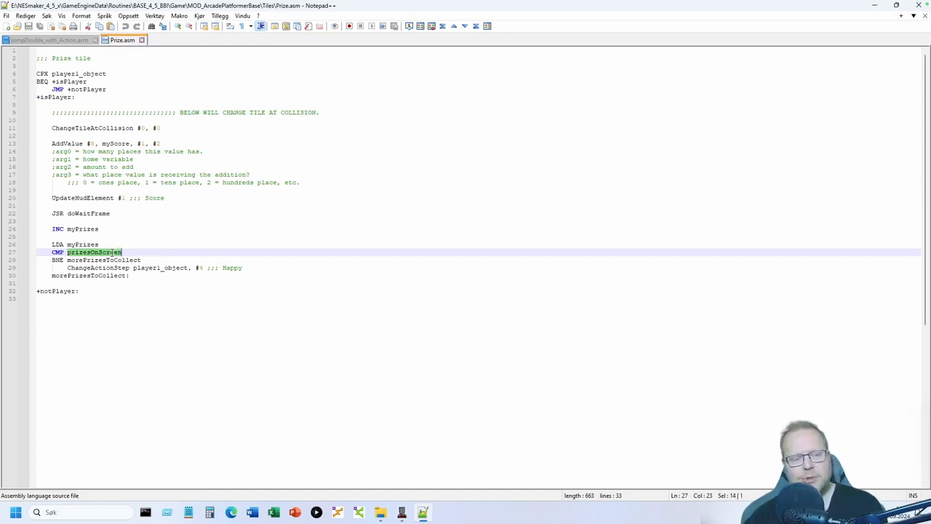
left_click(114, 384)
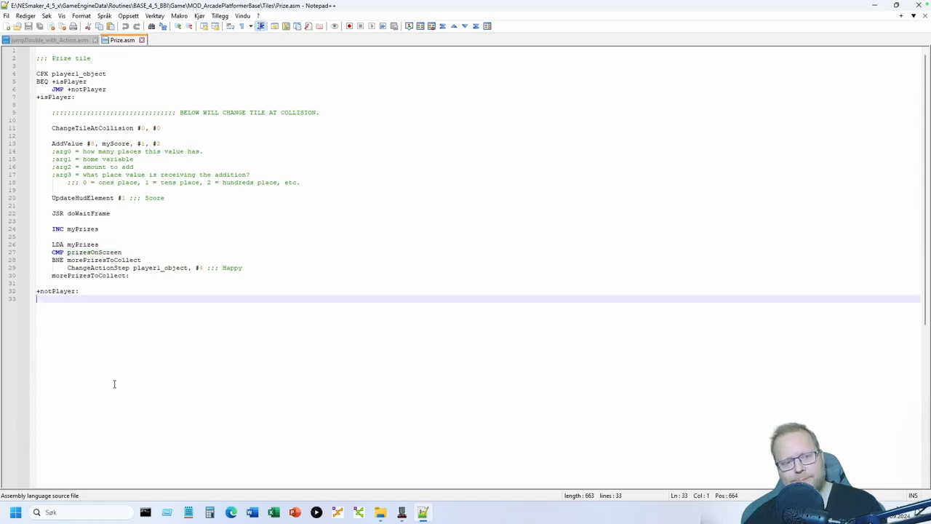
- Highlight each use of myPrizes, on its INC and LDA lines
double_click(79, 244)
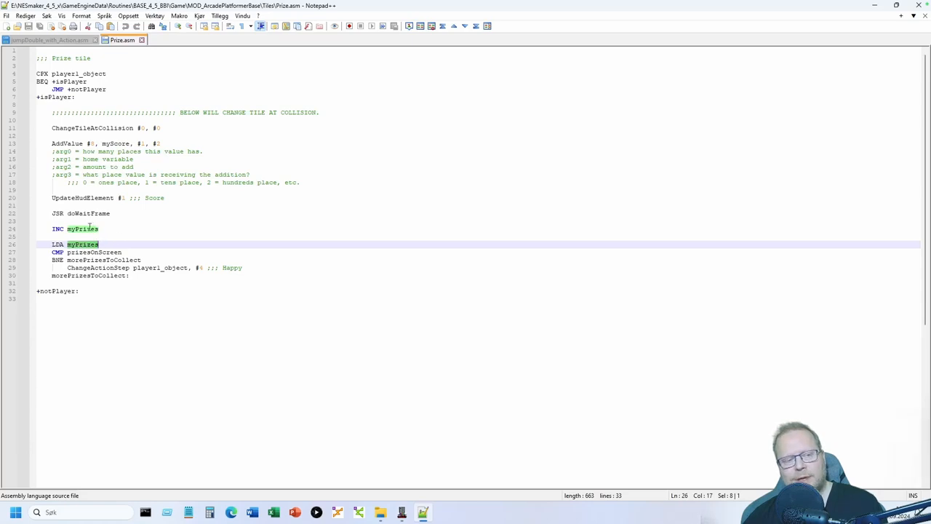
double_click(89, 228)
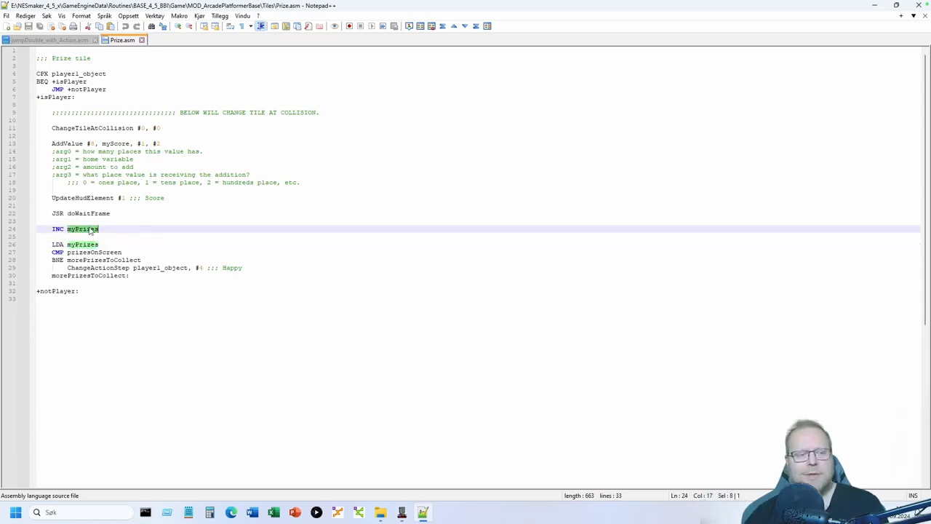
double_click(104, 227)
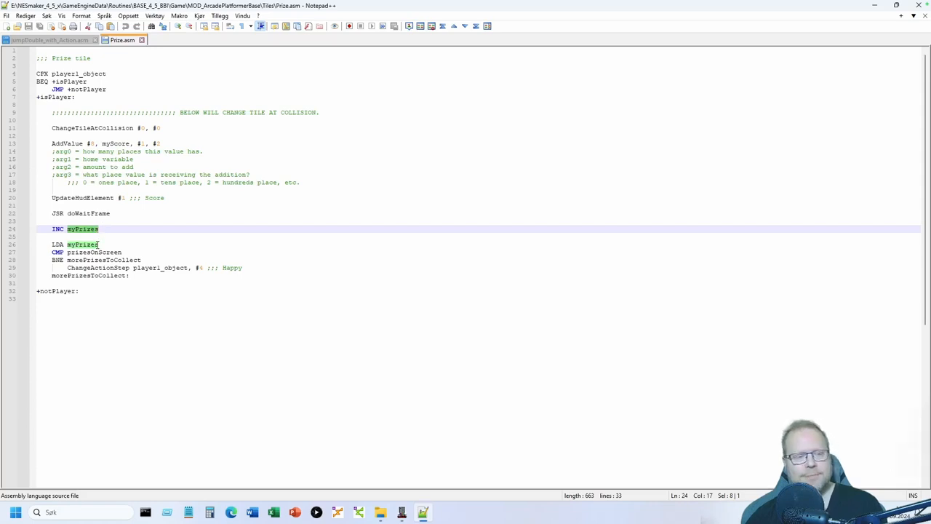
double_click(95, 244)
left_click(95, 251)
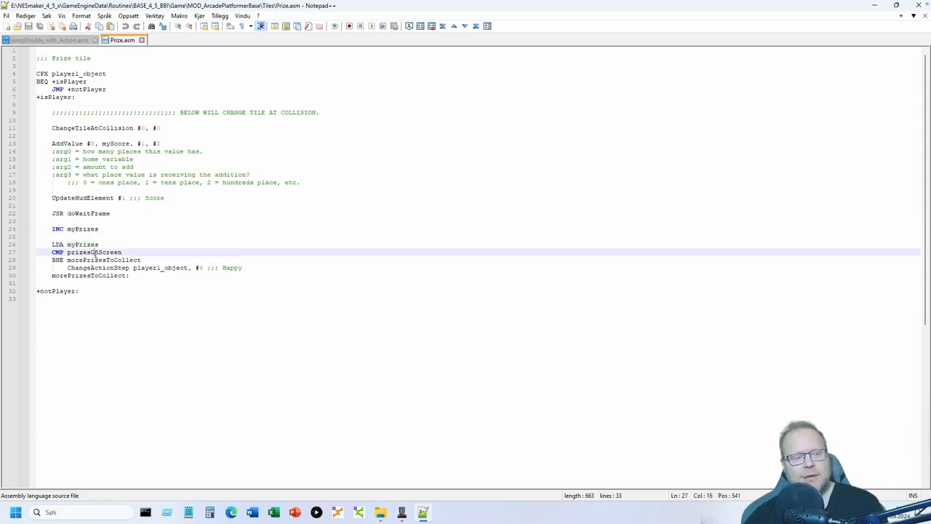
left_click(130, 253)
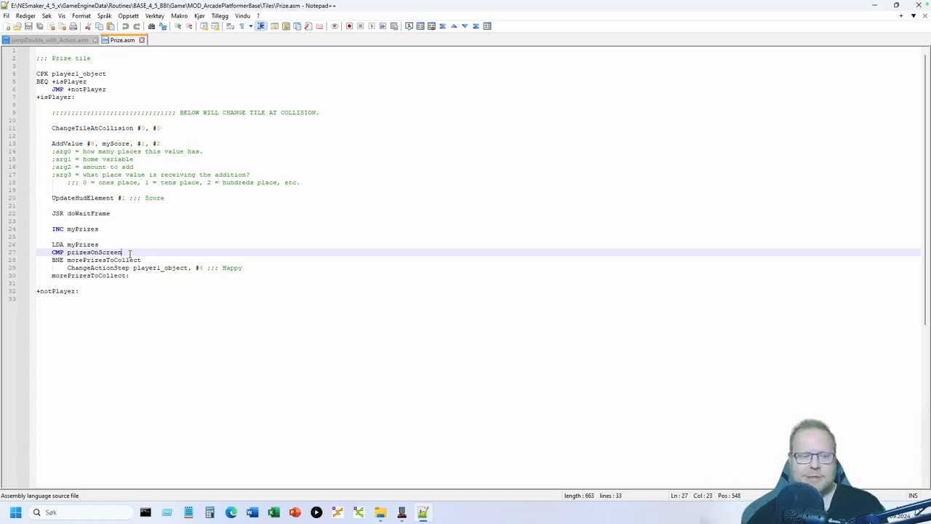
- Highlight the morePrizesToCollect label, then myPrizes and prizesOnScreen on lines 26–27
double_click(70, 262)
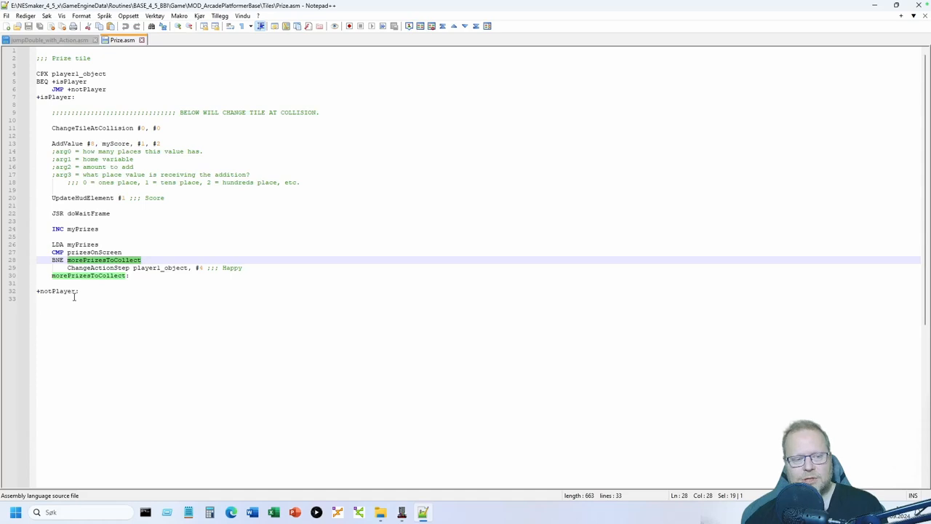
left_click(90, 325)
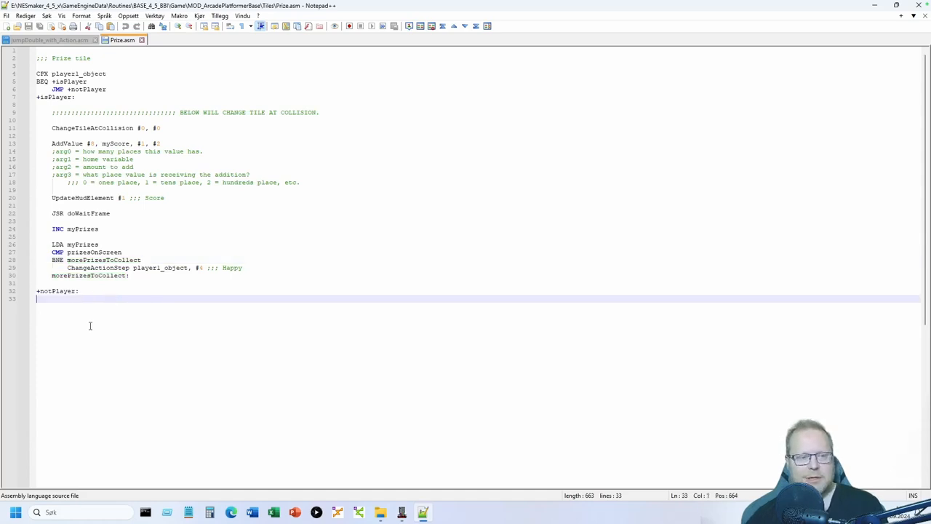
double_click(84, 245)
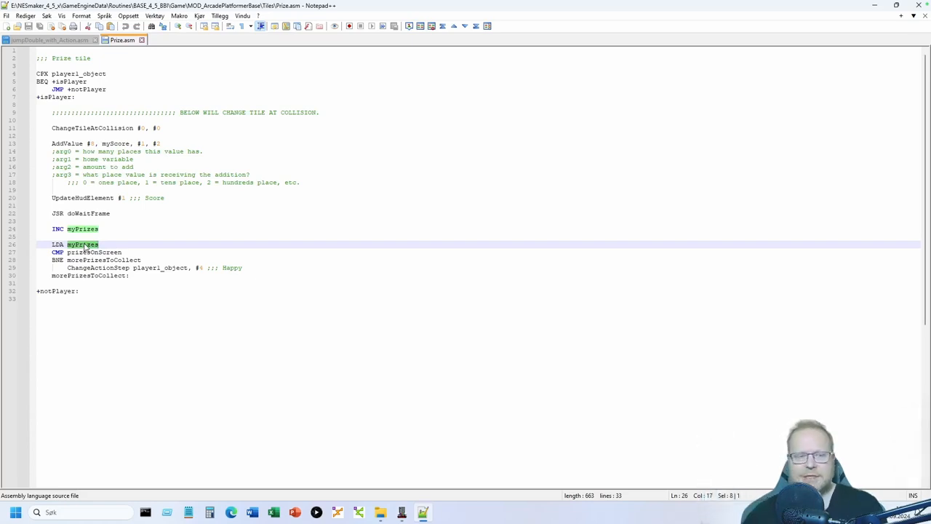
double_click(92, 252)
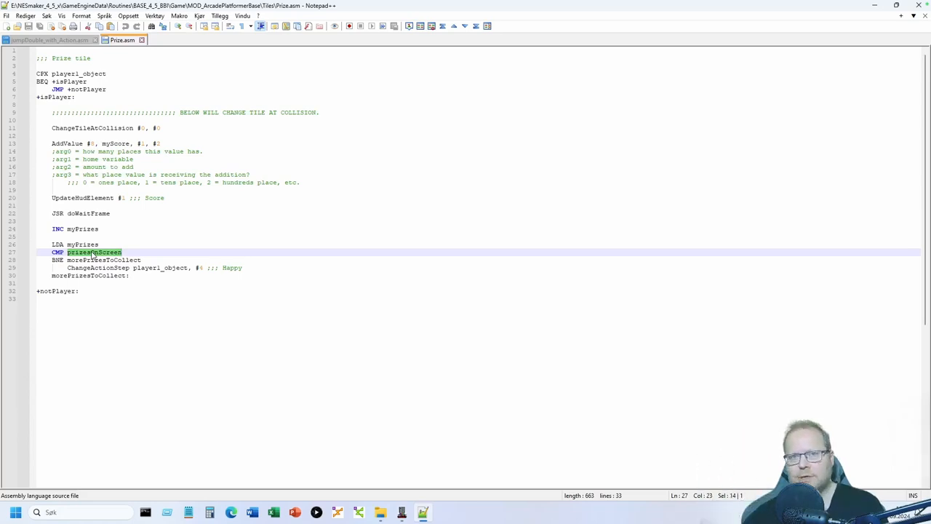
- Switch to NES Maker's Overworld map and open its first screen for editing
left_click(401, 512)
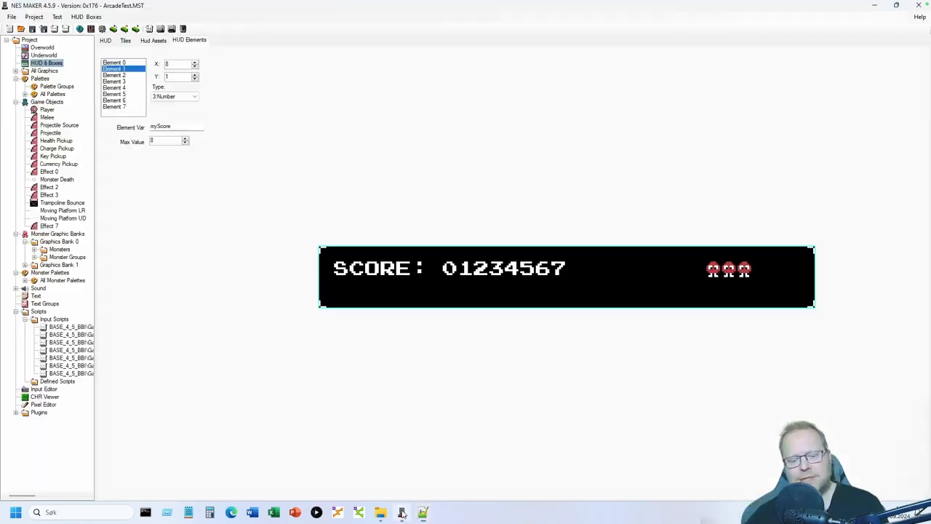
left_click(42, 47)
double_click(111, 64)
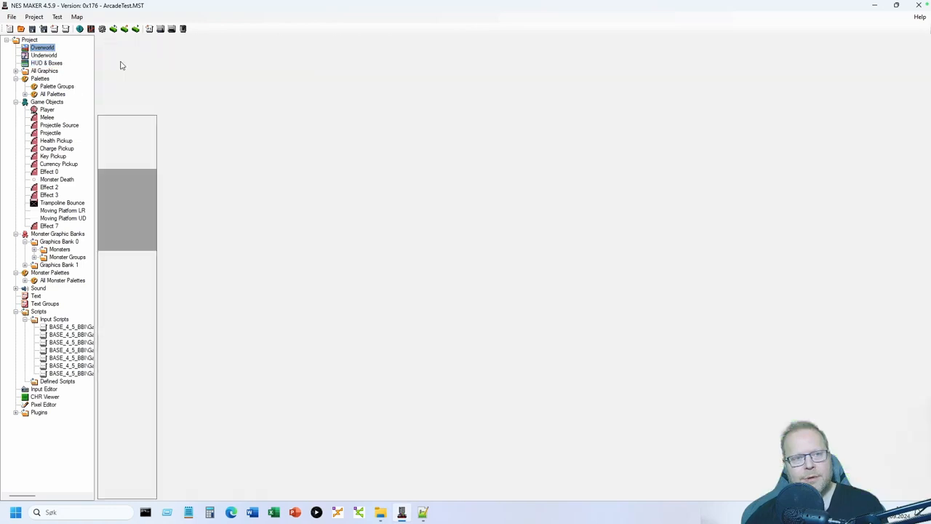
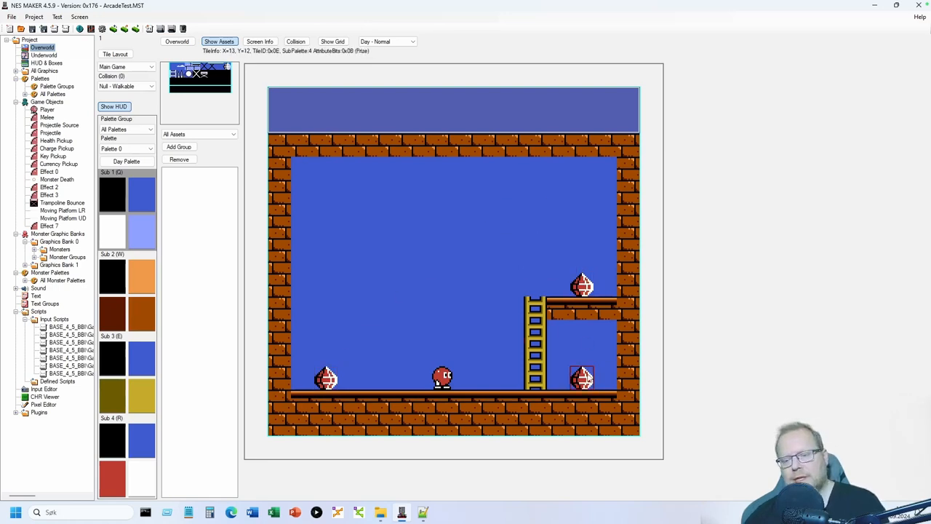
- Review the prize tile script, highlighting myPrizes, prizesOnScreen and the happy action line
left_click(423, 512)
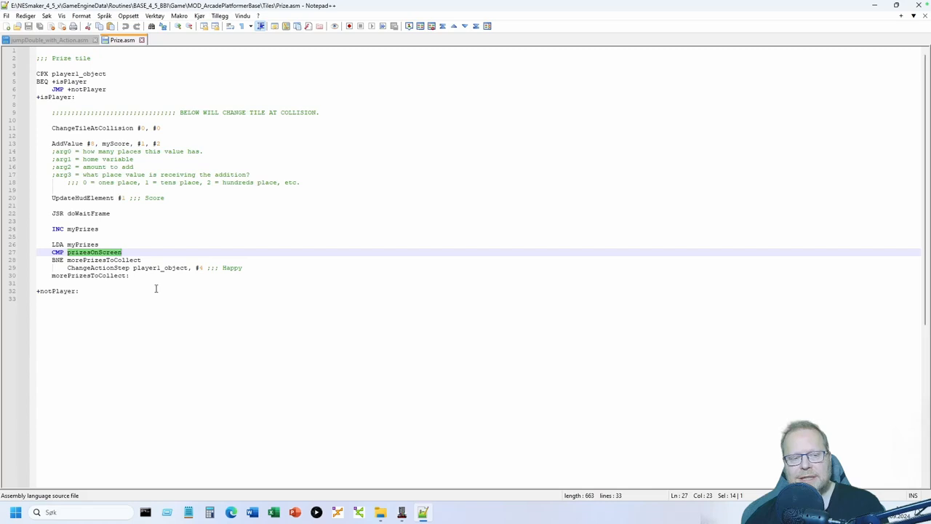
double_click(95, 246)
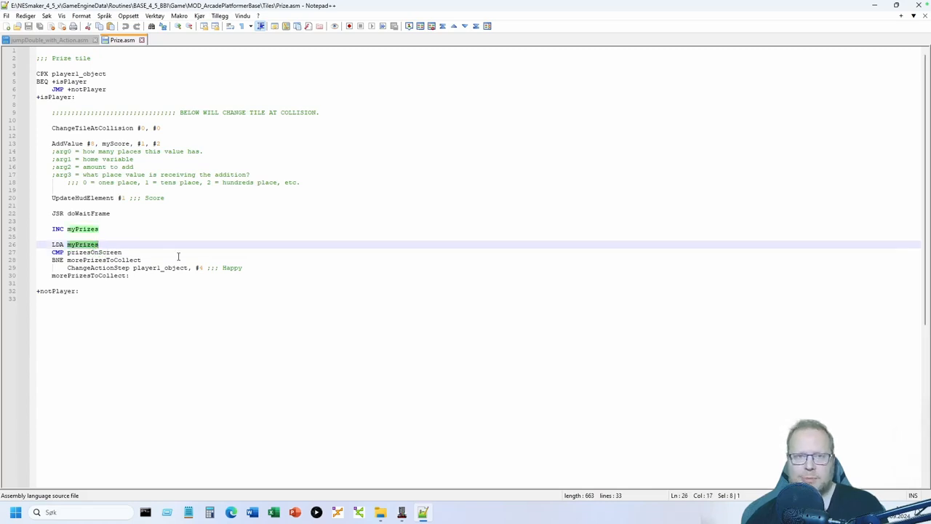
double_click(96, 252)
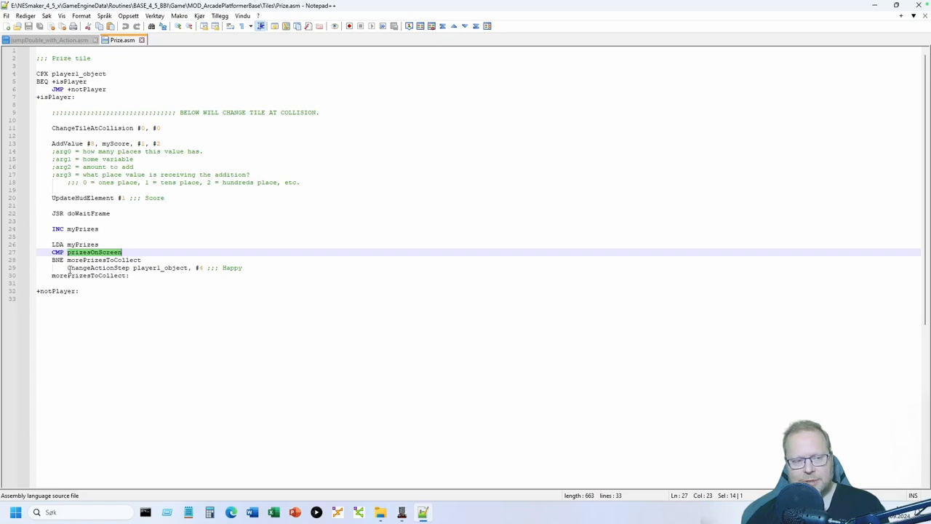
left_click_drag(68, 268, 245, 267)
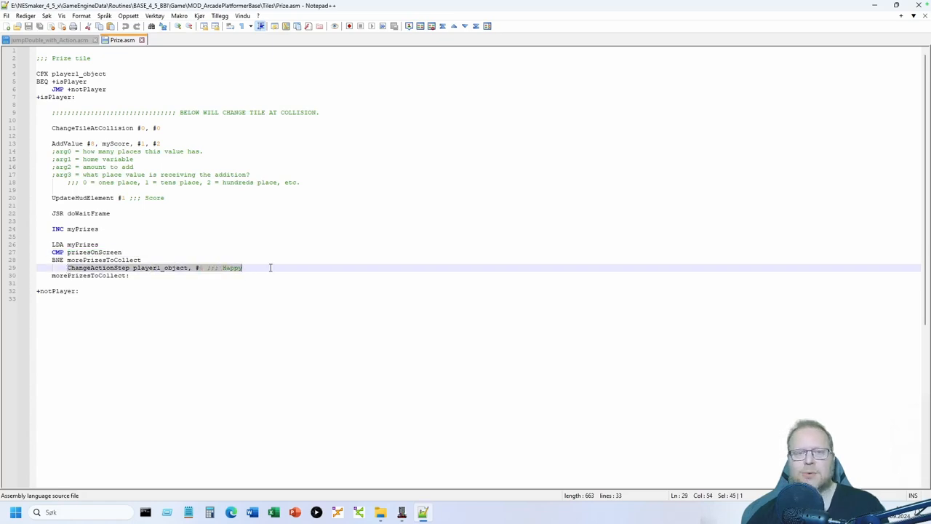
left_click(270, 268)
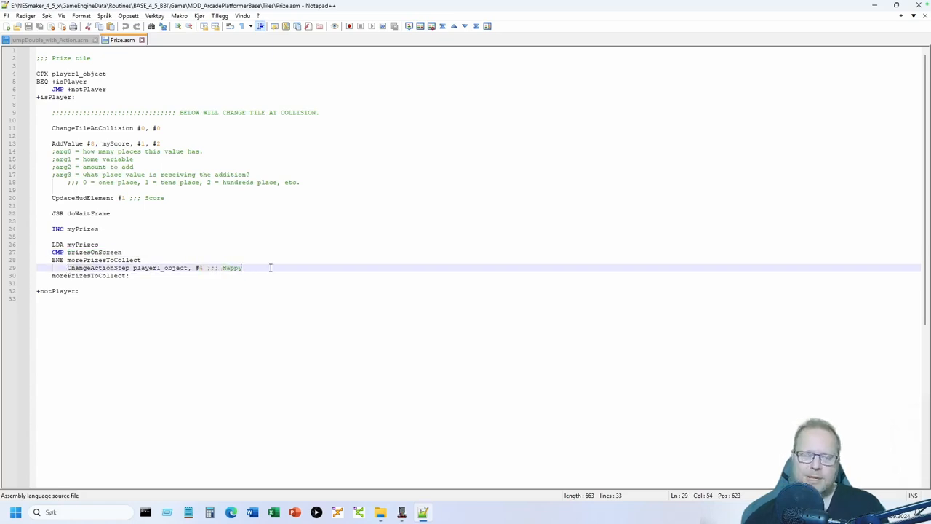
left_click(193, 342)
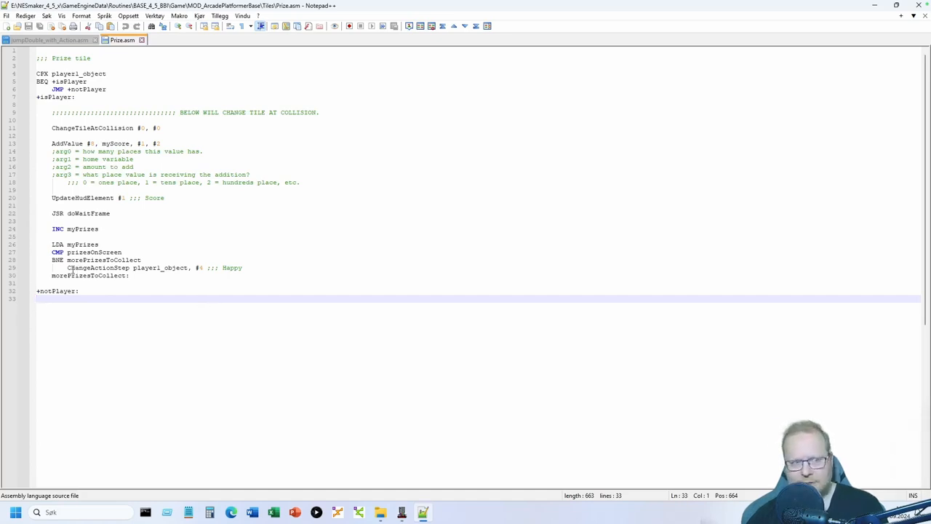
left_click_drag(69, 268, 258, 268)
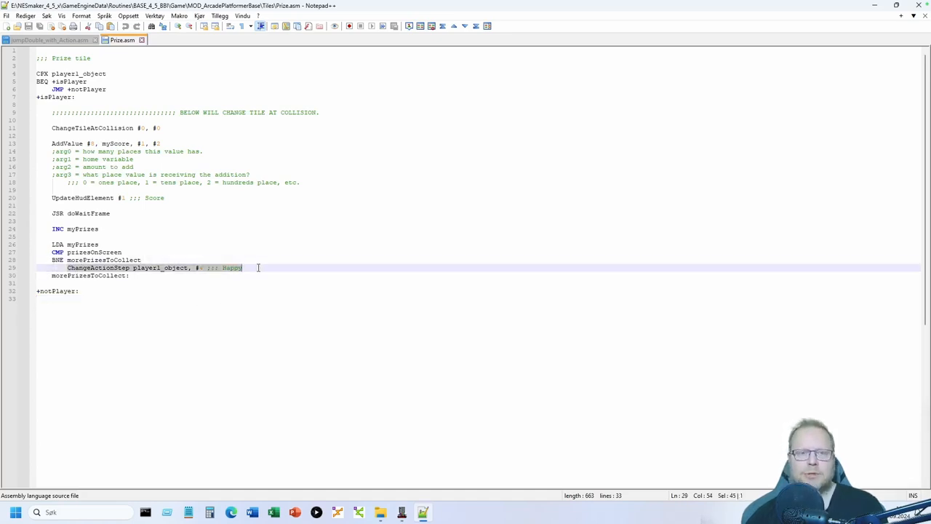
left_click(258, 267)
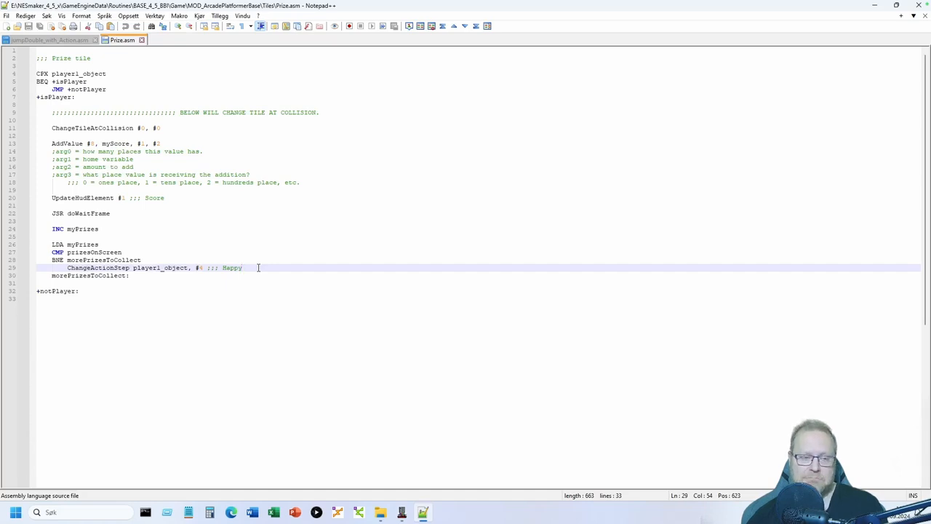
left_click(402, 512)
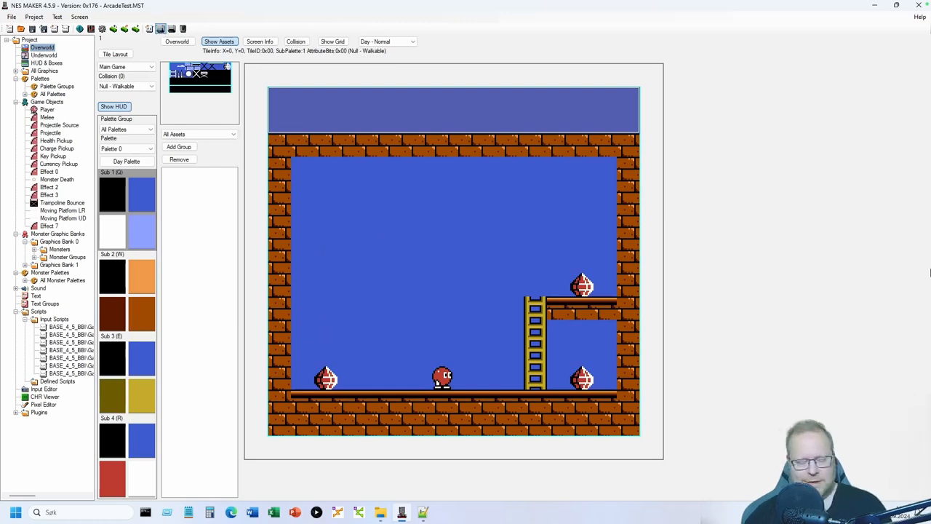
- Build and run the game in Mesen, grabbing the floor and ledge prizes for 300 points
left_click(160, 29)
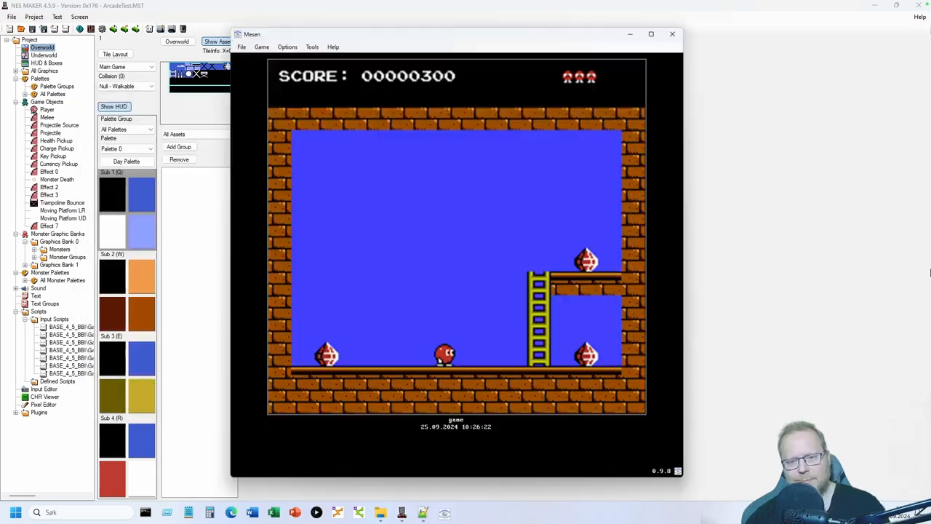
key("Left")
key("s")
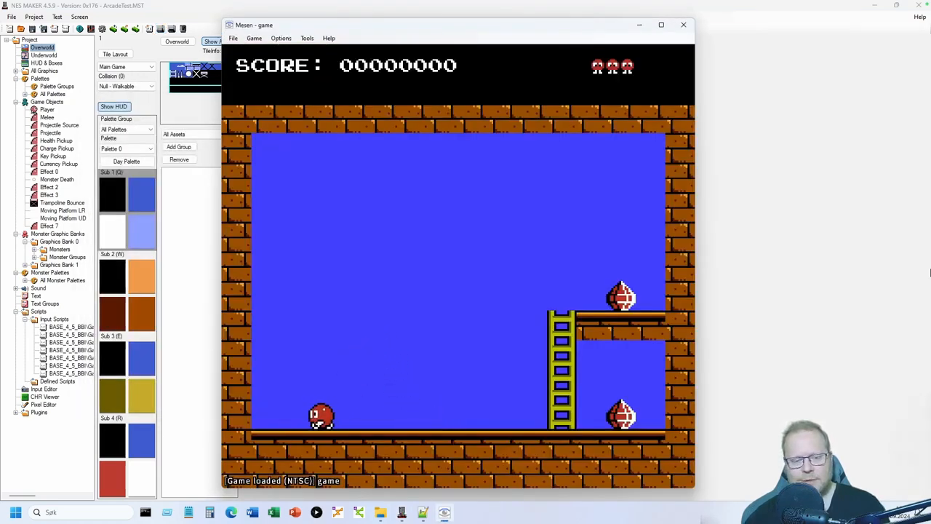
key("Right")
key("Right")
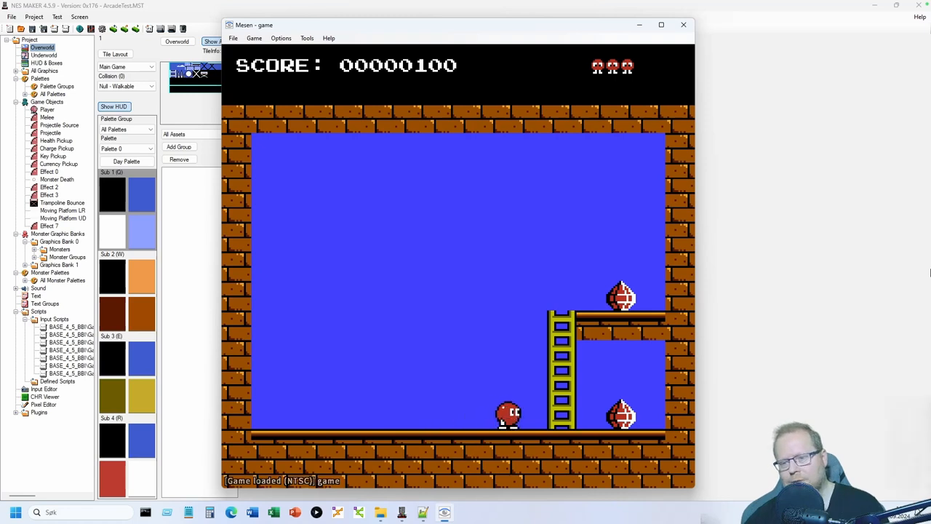
key("Left")
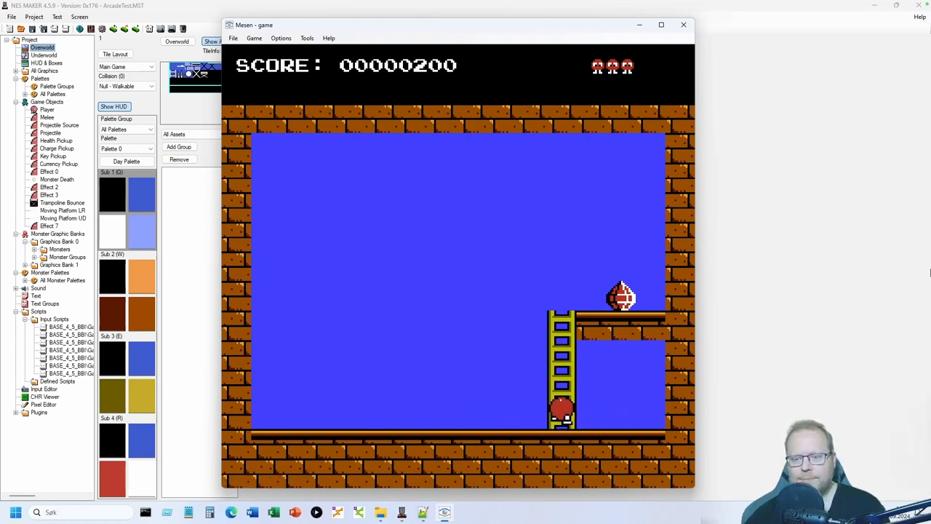
key("Up")
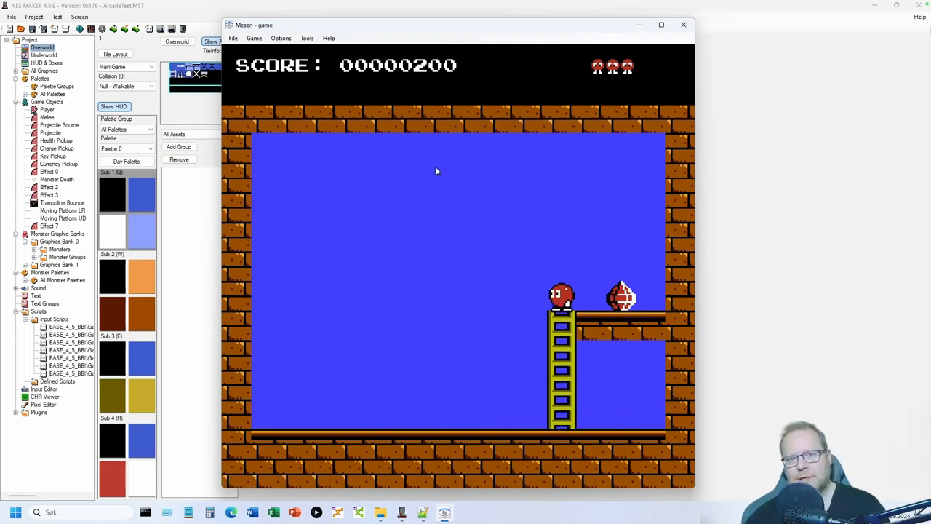
key("Right")
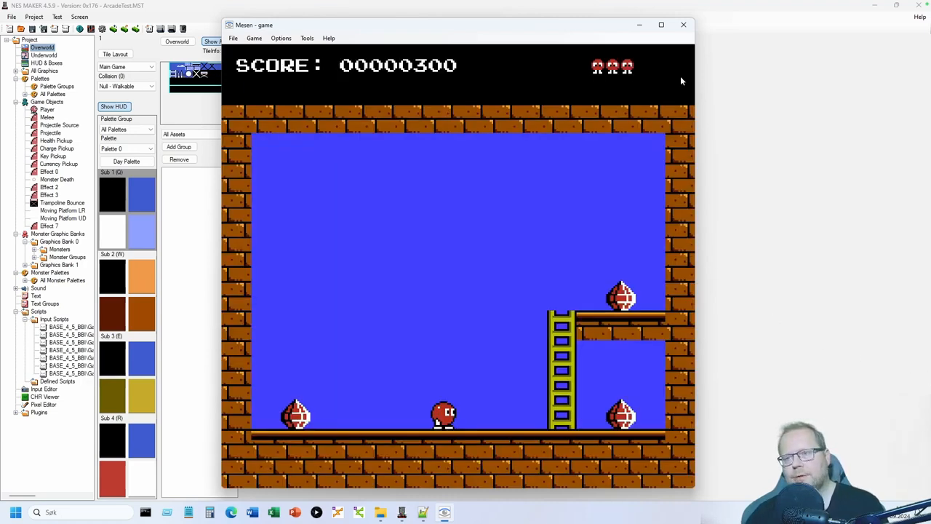
left_click(683, 25)
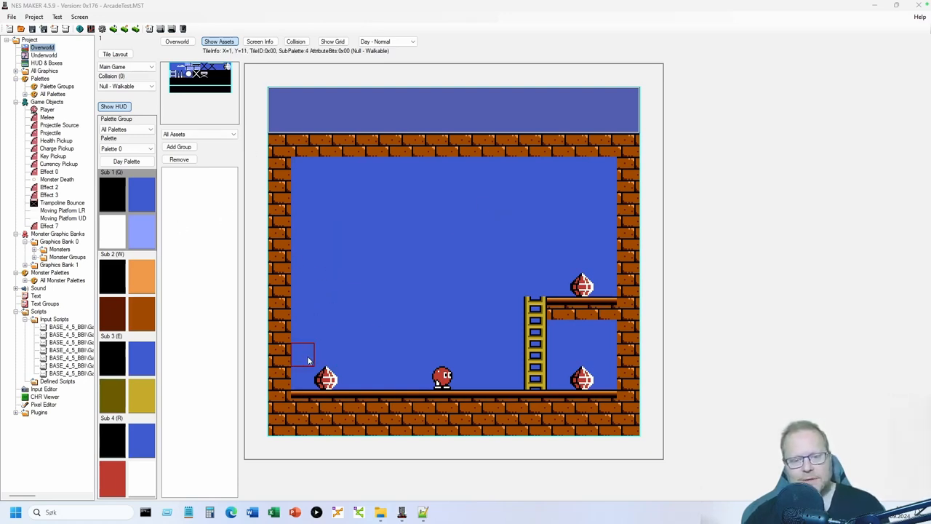
- Delete the bottom-left, bottom-right and ledge prizes, then place spikes on the floor left of the player
left_click_drag(334, 355, 342, 357)
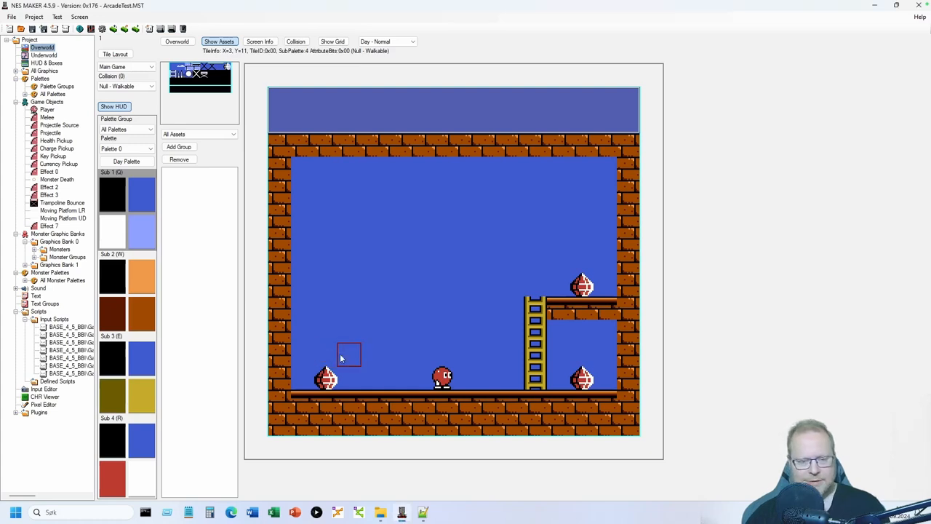
key("Delete")
left_click(560, 378)
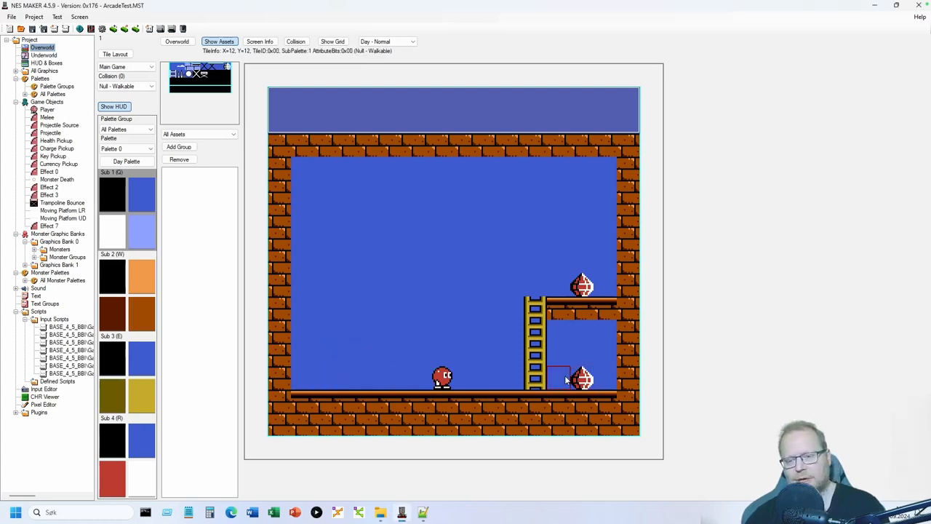
key("Delete")
left_click(564, 277)
key("Delete")
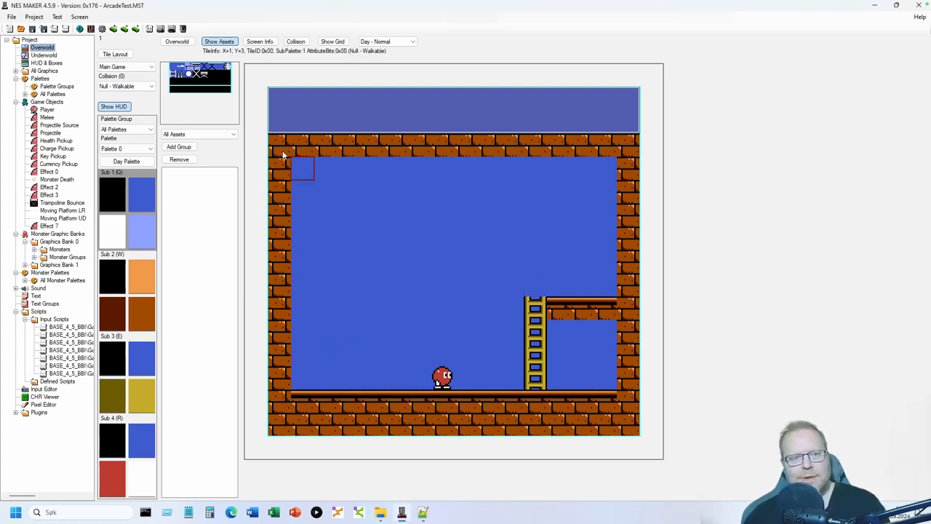
left_click(352, 379)
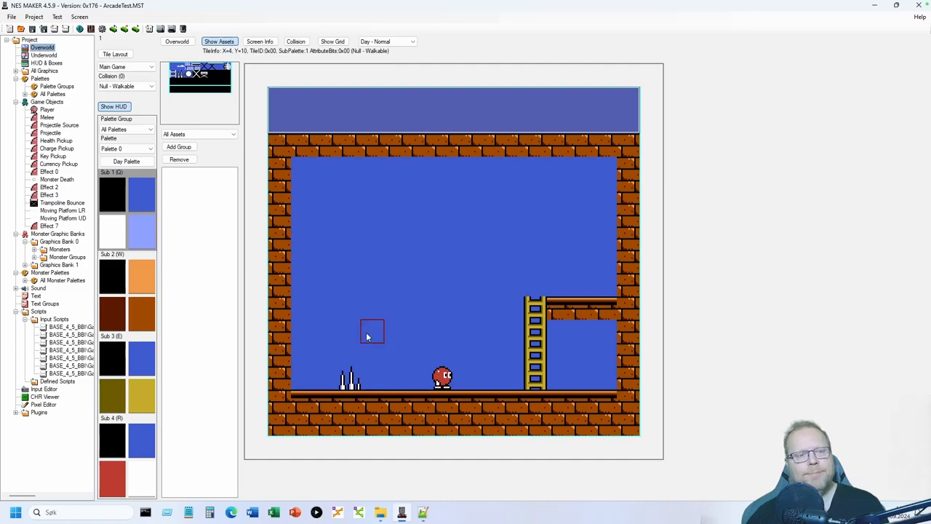
left_click(102, 29)
- In maximized Script Settings, select the Tile 02 Hurt entry under TileTypes and edit it
left_click(210, 122)
left_click(447, 108)
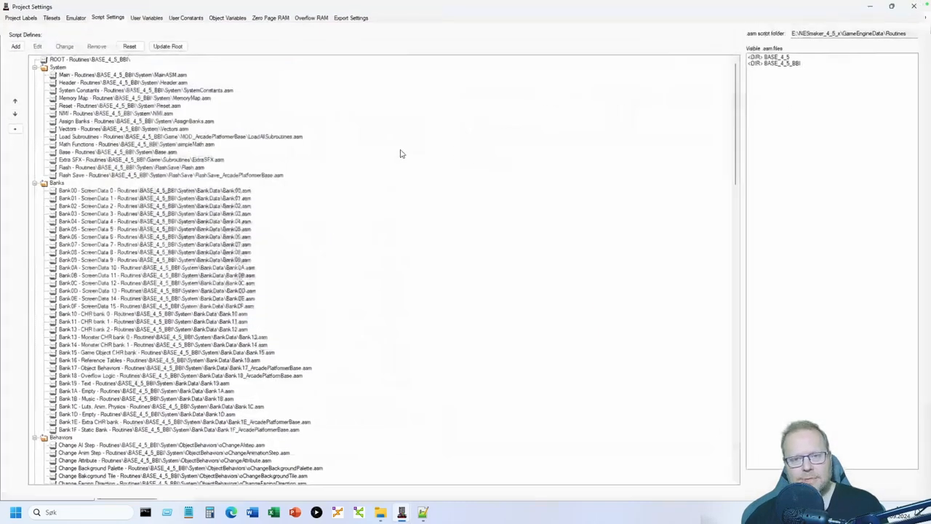
scroll(326, 226, "down", 10)
scroll(326, 225, "down", 9)
scroll(324, 225, "up", 10)
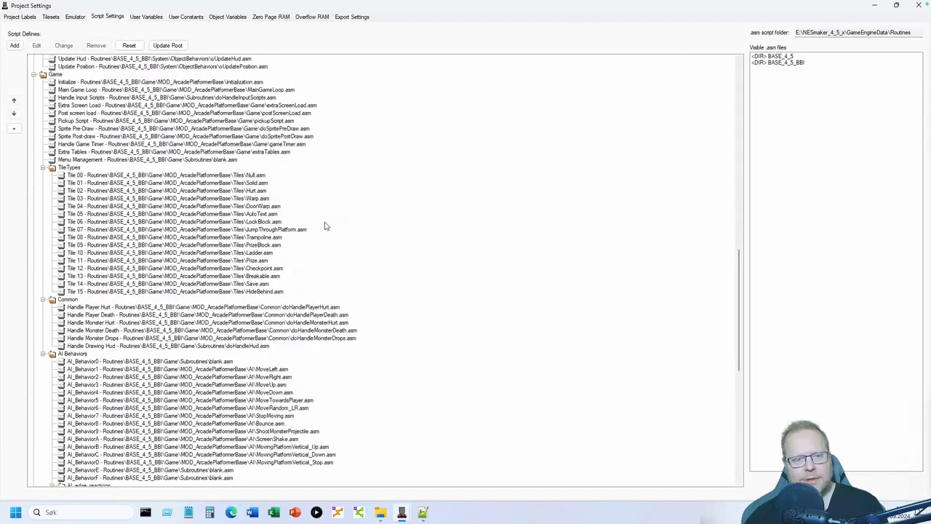
left_click(264, 198)
left_click(260, 191)
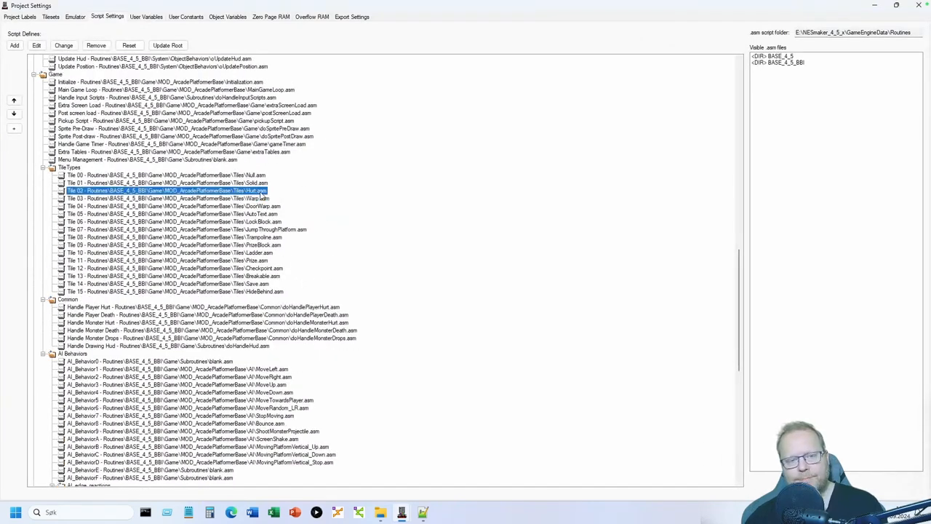
left_click(37, 45)
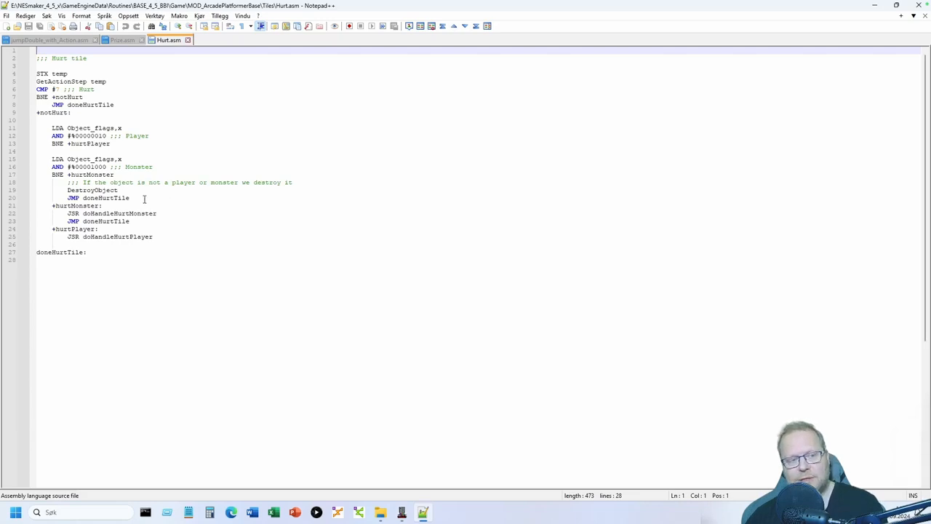
- Highlight DestroyObject, doHandleHurtMonster and doHandleHurtPlayer in Hurt.asm
double_click(103, 190)
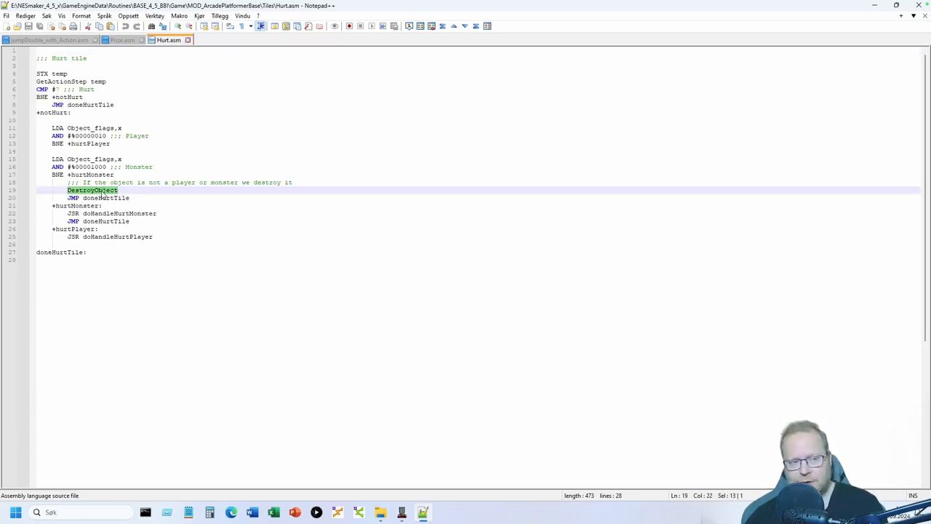
double_click(137, 215)
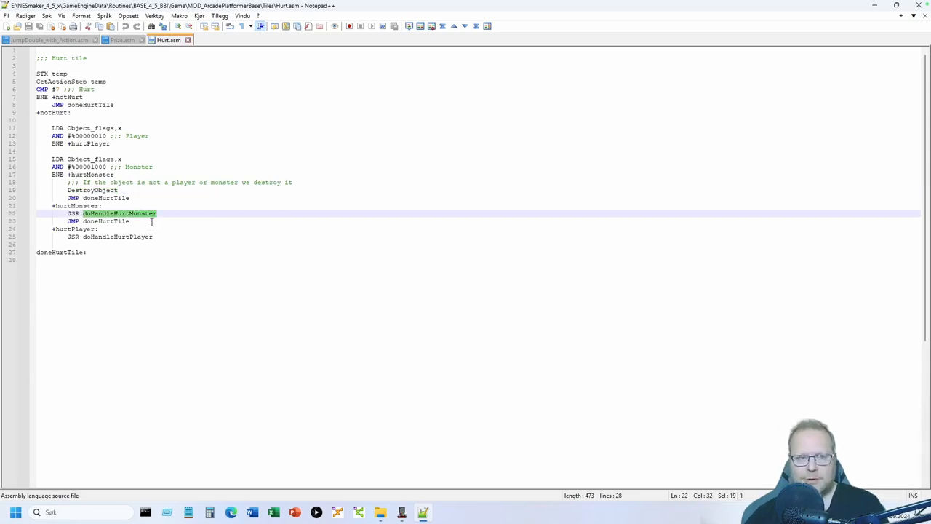
double_click(112, 237)
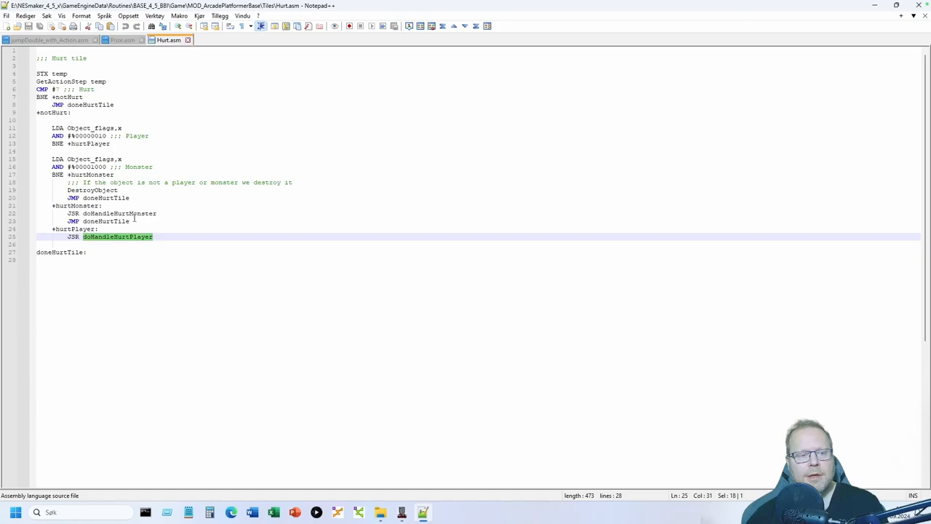
mouse_move(407, 513)
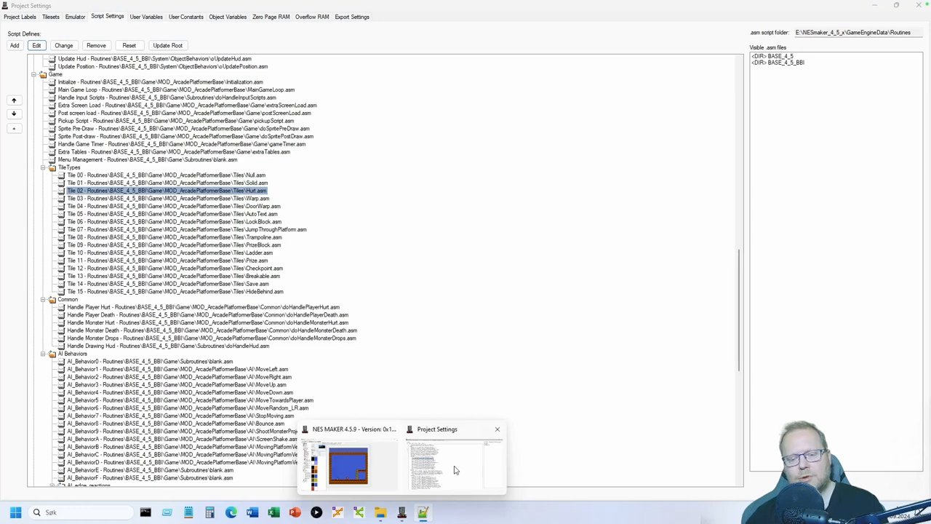
- Browse the Common scripts: Handle Player Hurt, Player Death, Monster Hurt, Monster Death and Monster Drops
left_click(455, 470)
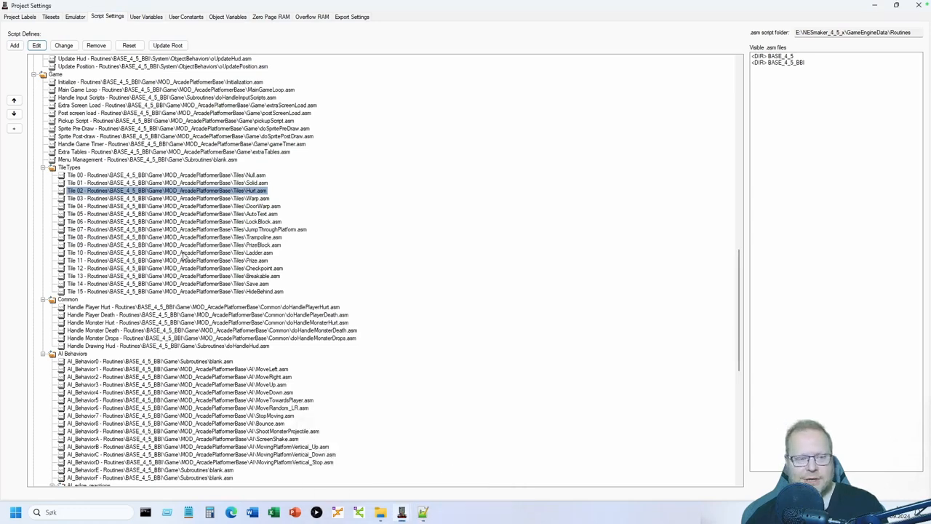
left_click(67, 299)
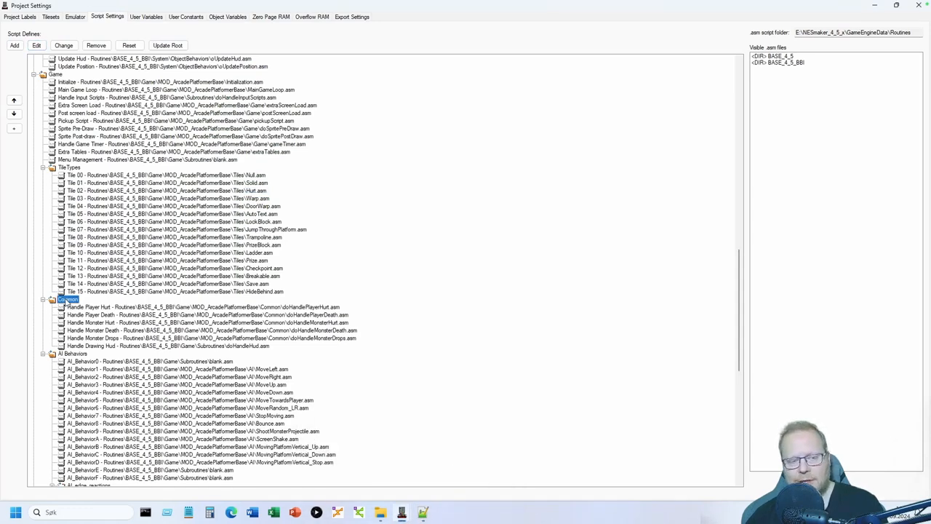
left_click(108, 307)
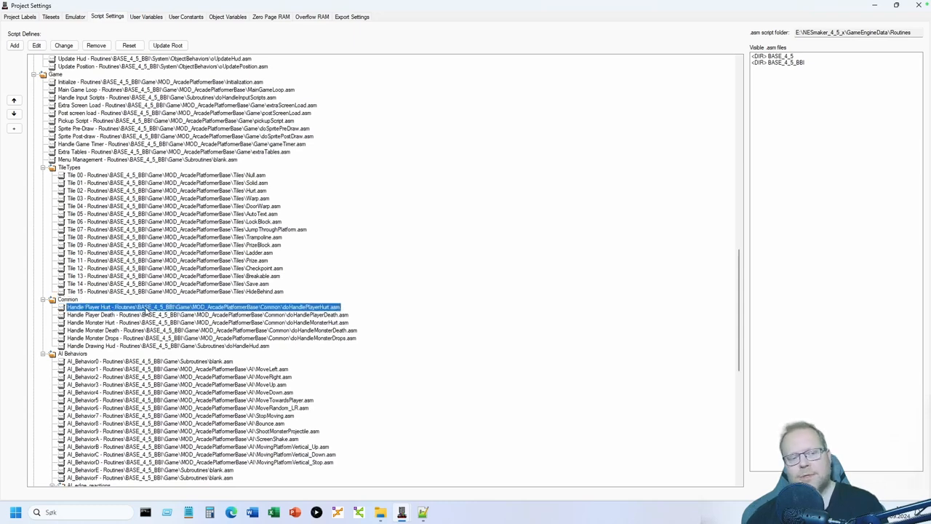
left_click(143, 316)
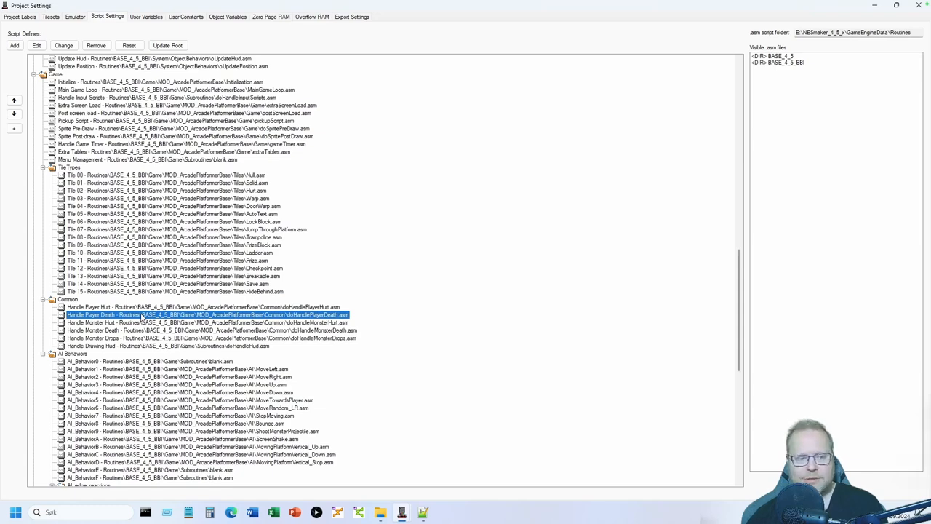
left_click(108, 323)
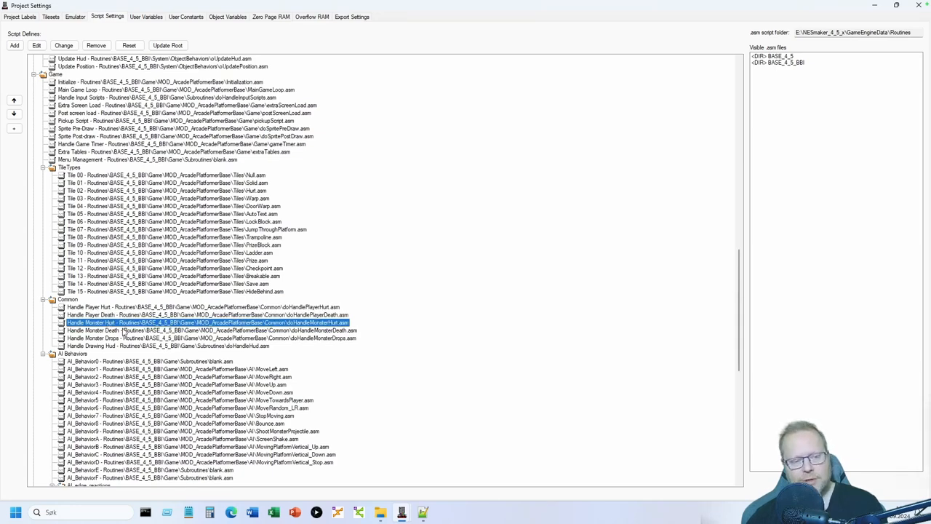
left_click(125, 332)
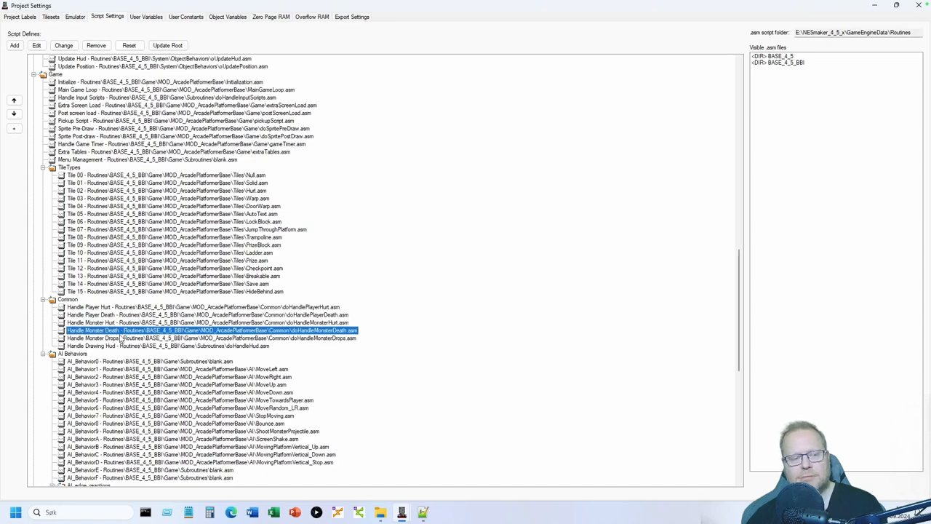
left_click(117, 339)
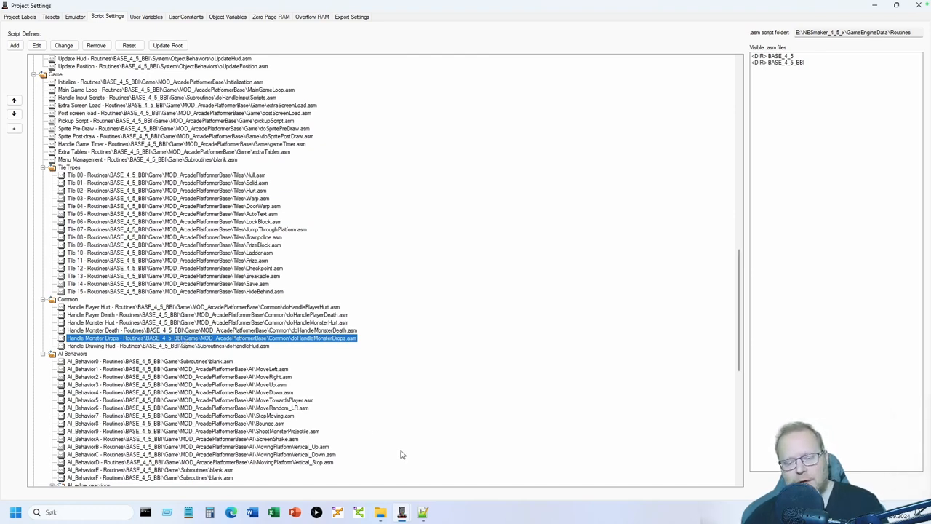
- Glance back at Hurt.asm, then select Handle Player Hurt and open it for editing
left_click(423, 512)
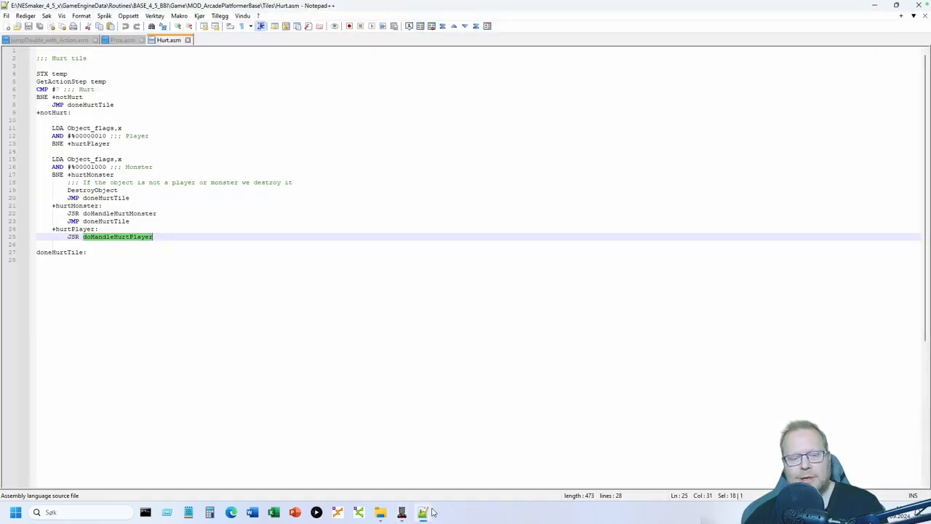
left_click(158, 286)
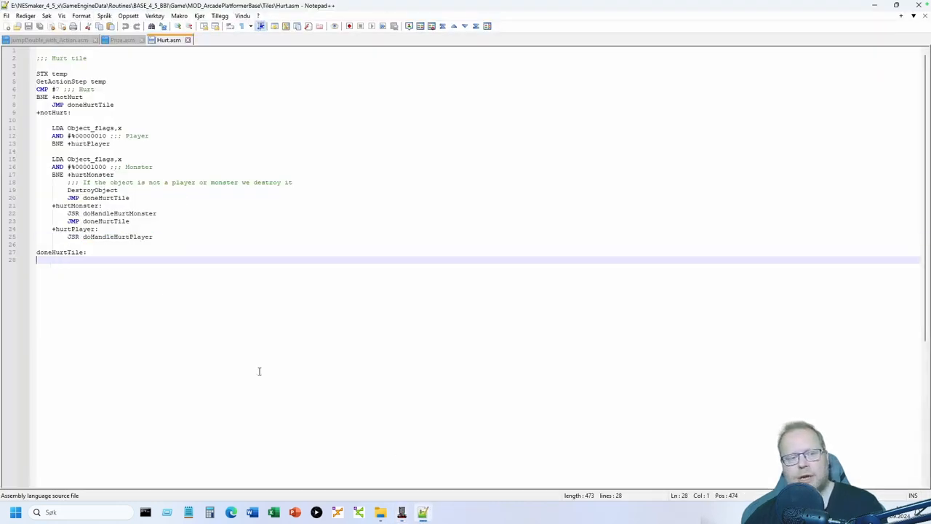
mouse_move(402, 512)
left_click(464, 461)
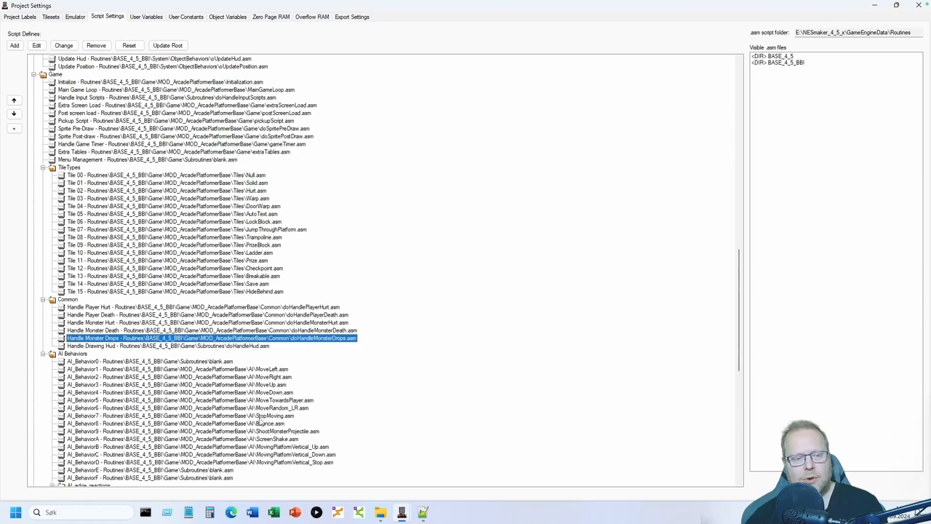
left_click(99, 308)
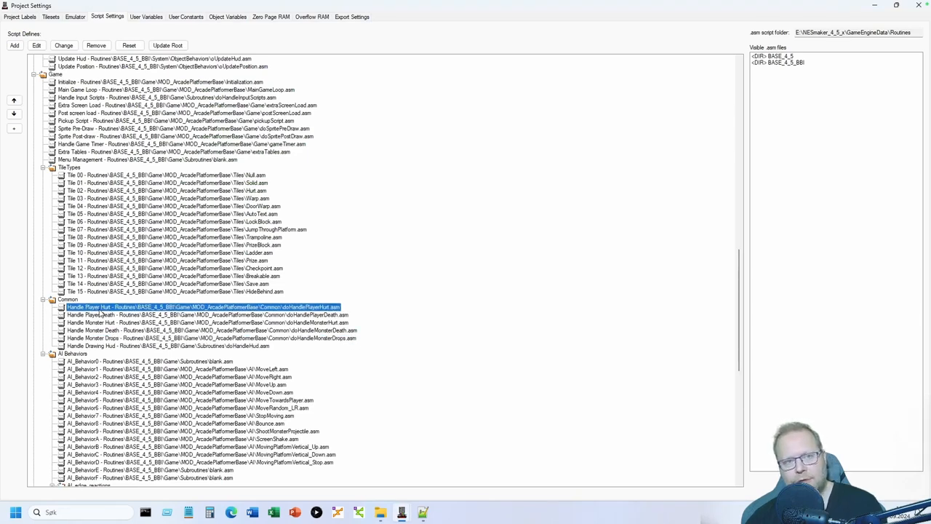
left_click(38, 45)
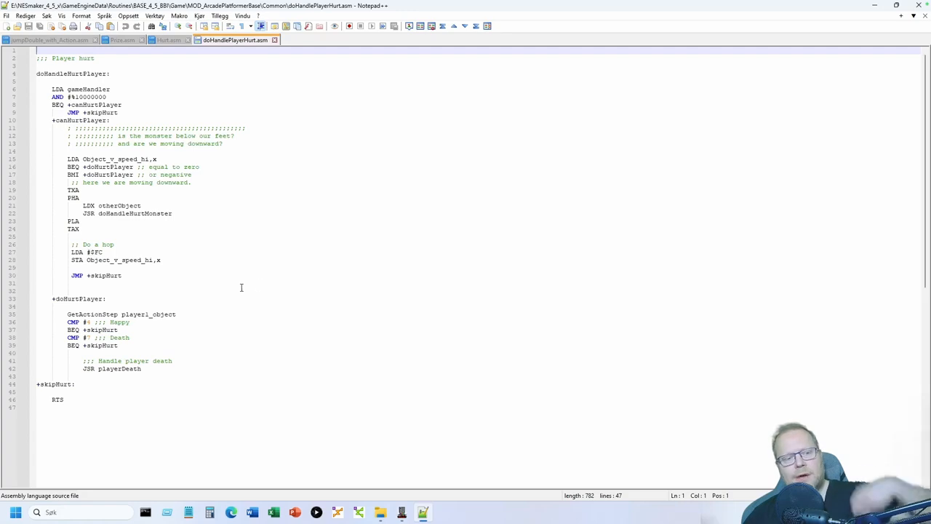
- Select the monster-stomp hop code on lines 11–30 of doHandlePlayerHurt.asm
left_click(133, 276)
left_click_drag(133, 277, 68, 129)
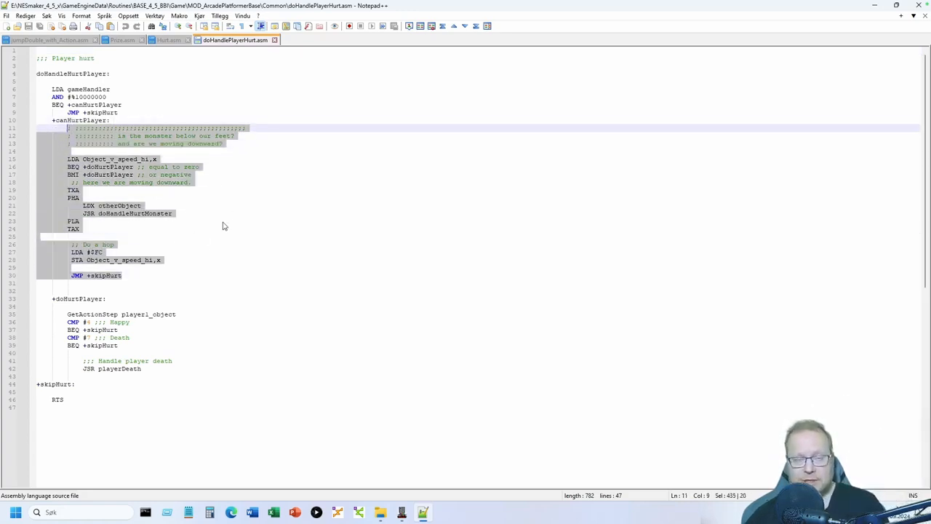
left_click(156, 277)
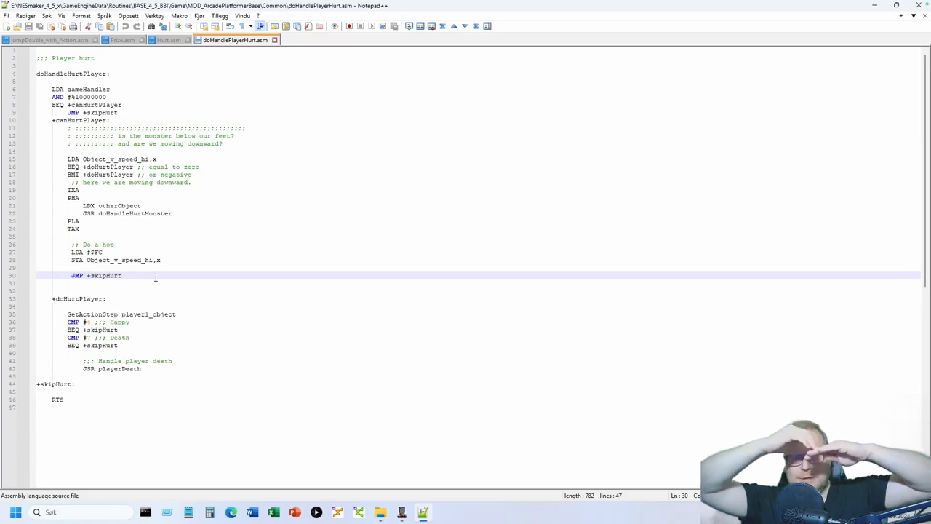
key("shift+Up")
key("shift+Up")
key("shift+Up")
key("shift+Up")
key("shift+Up")
key("shift+Up")
key("shift+Up")
key("shift+Up")
key("shift+Up")
key("shift+Up")
key("shift+Up")
key("shift+Up")
key("shift+Up")
key("shift+Up")
key("shift+Up")
key("shift+Up")
key("shift+Up")
key("shift+Up")
key("shift+Up")
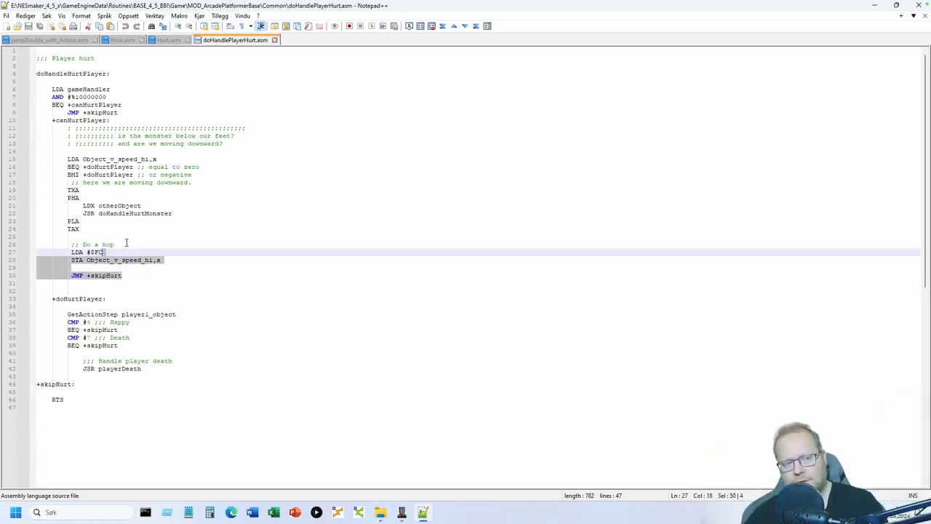
key("shift+Home")
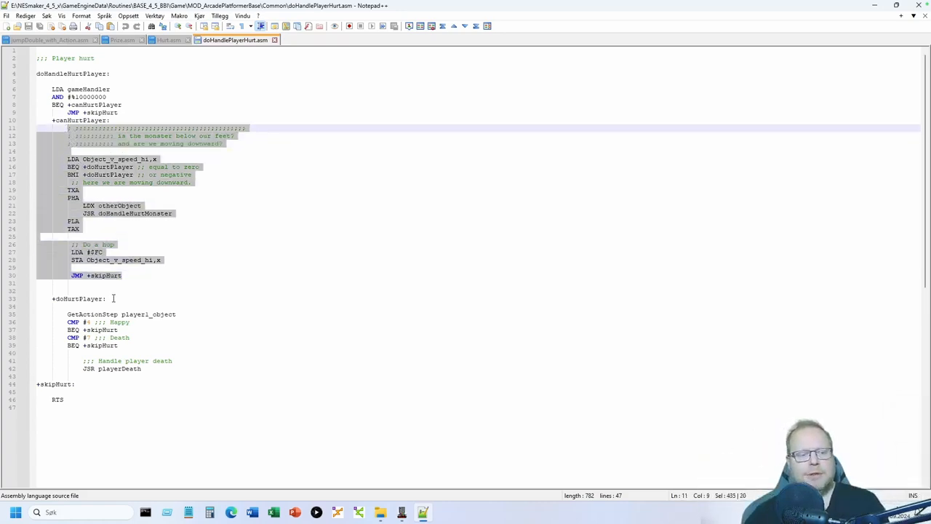
- Examine the +doHurtPlayer Happy check (action step 4) and Death check on lines 36–38
left_click(114, 298)
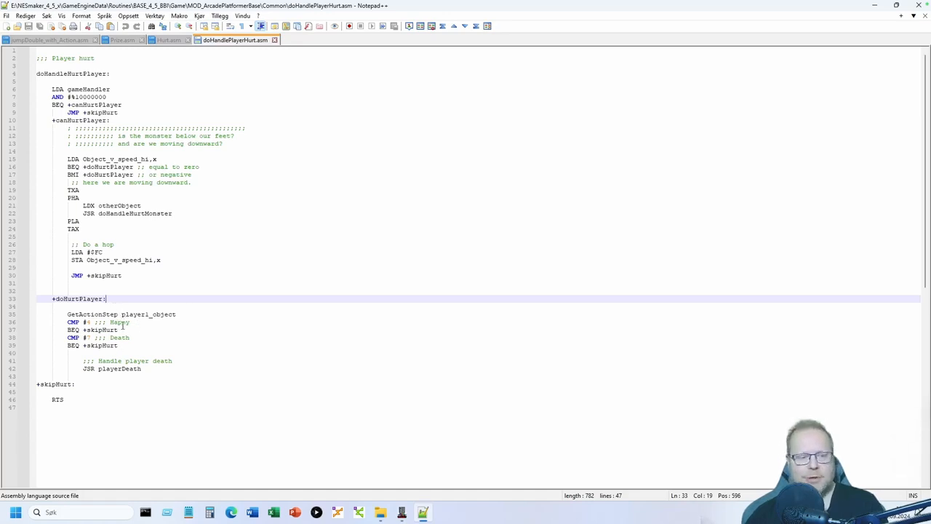
left_click(129, 322)
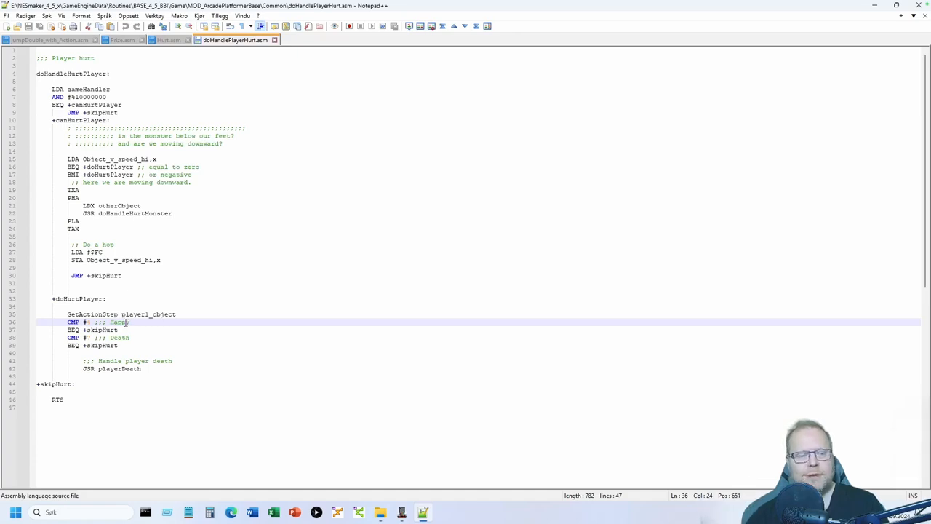
left_click(124, 337)
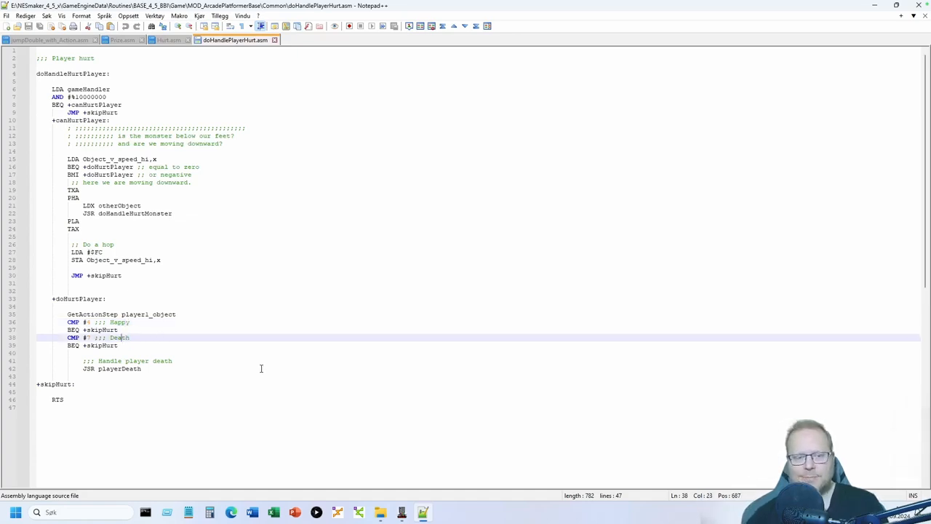
left_click(134, 337)
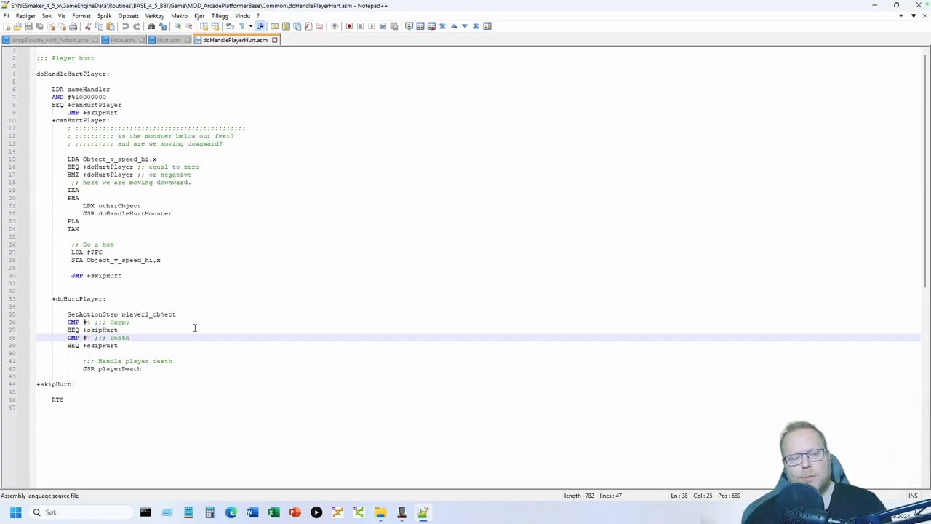
left_click(120, 321)
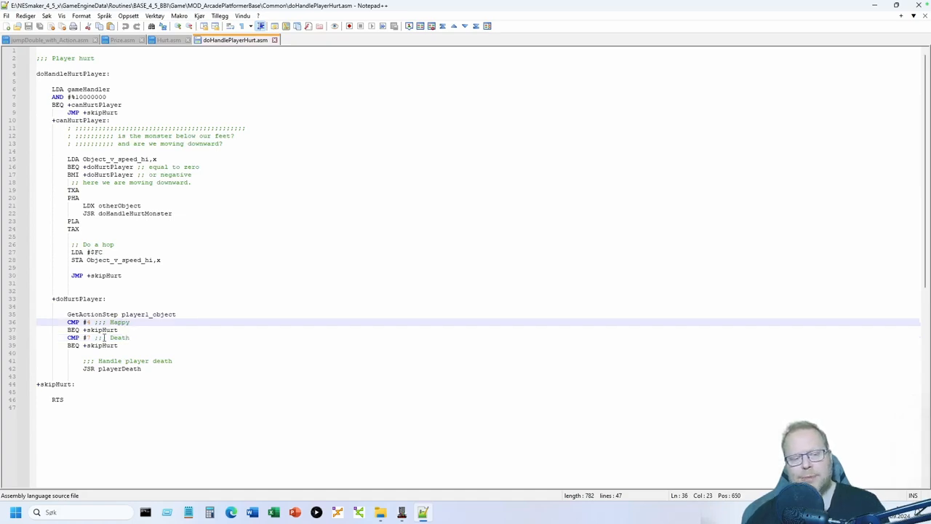
double_click(88, 321)
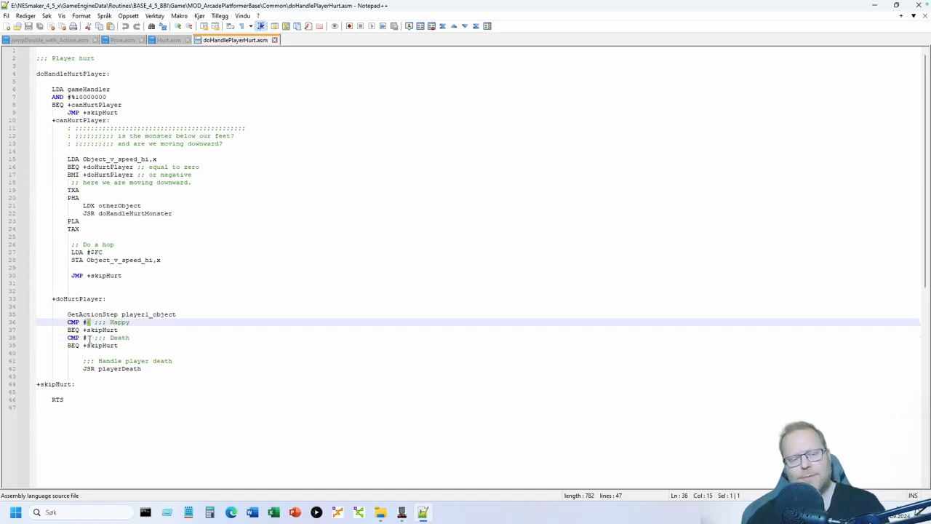
left_click(91, 338)
left_click(152, 339)
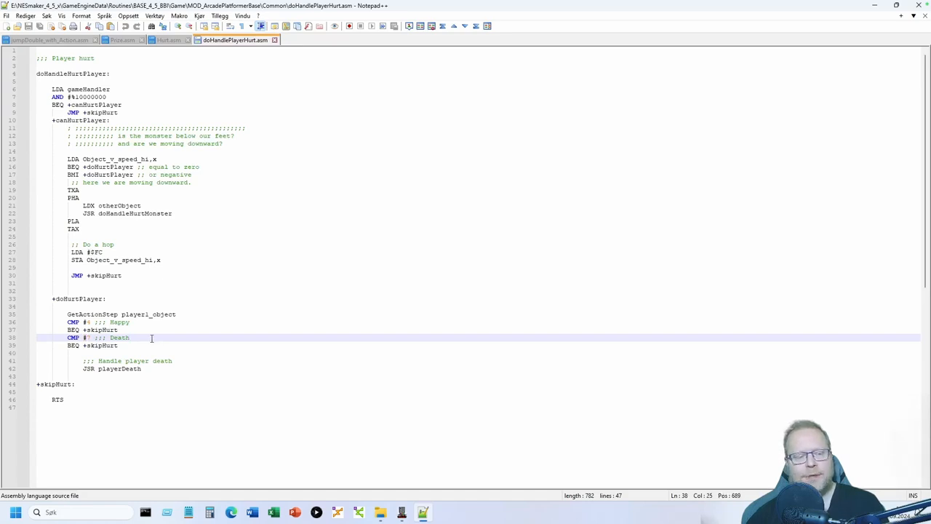
left_click(71, 392)
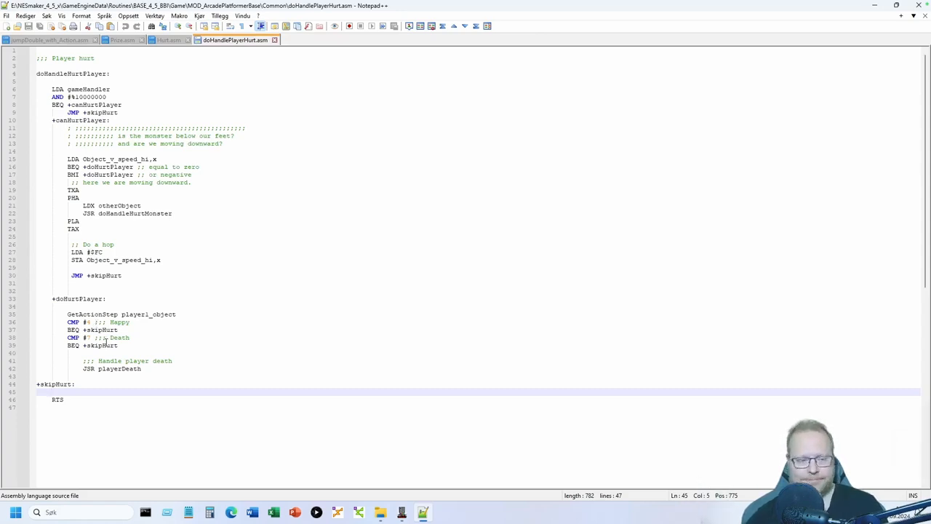
- Highlight the playerDeath routine name on line 42 and go back to Project Settings
double_click(109, 368)
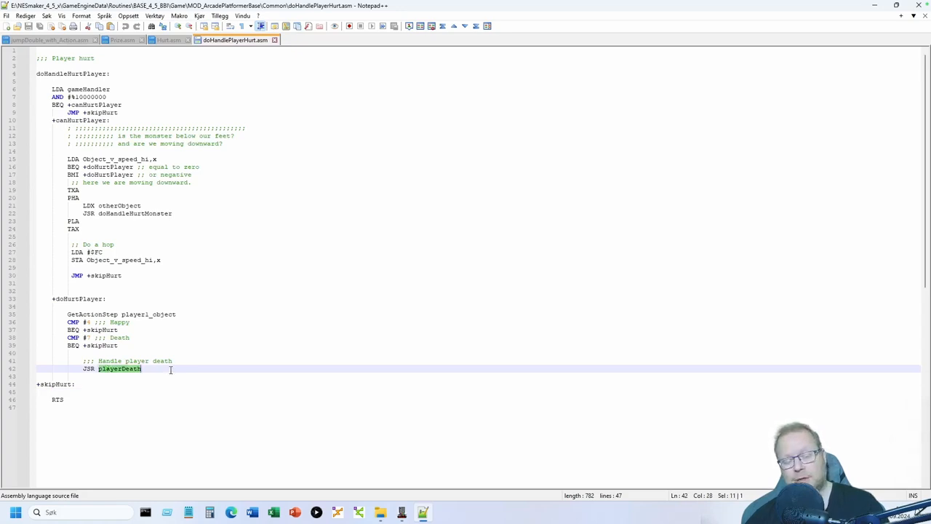
left_click(167, 369)
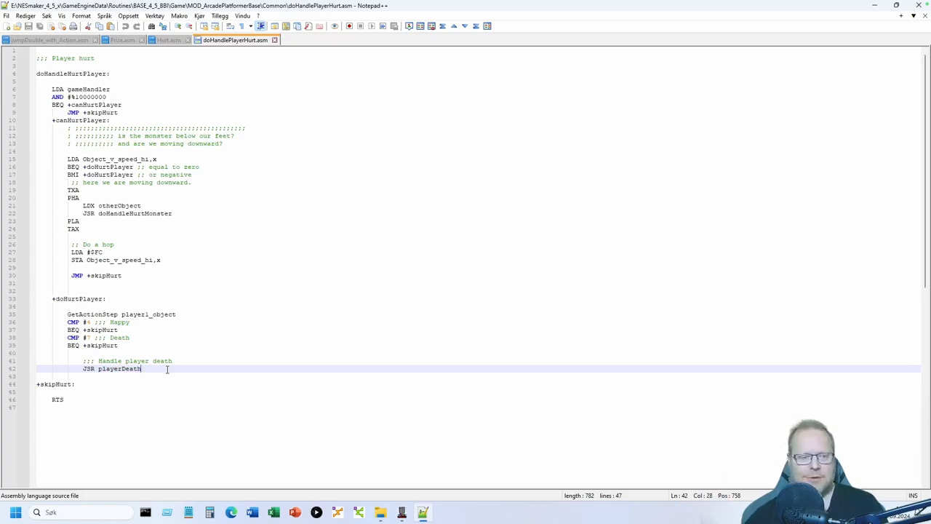
double_click(126, 369)
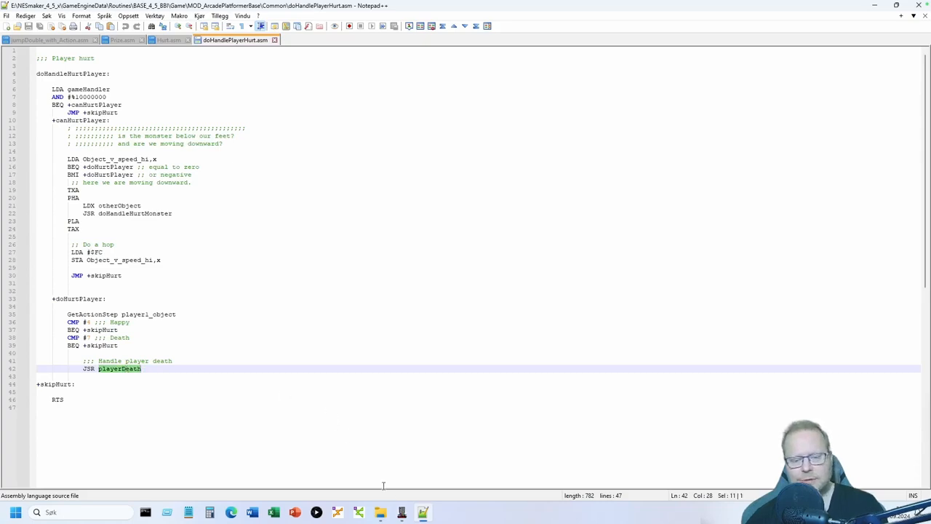
left_click(395, 443)
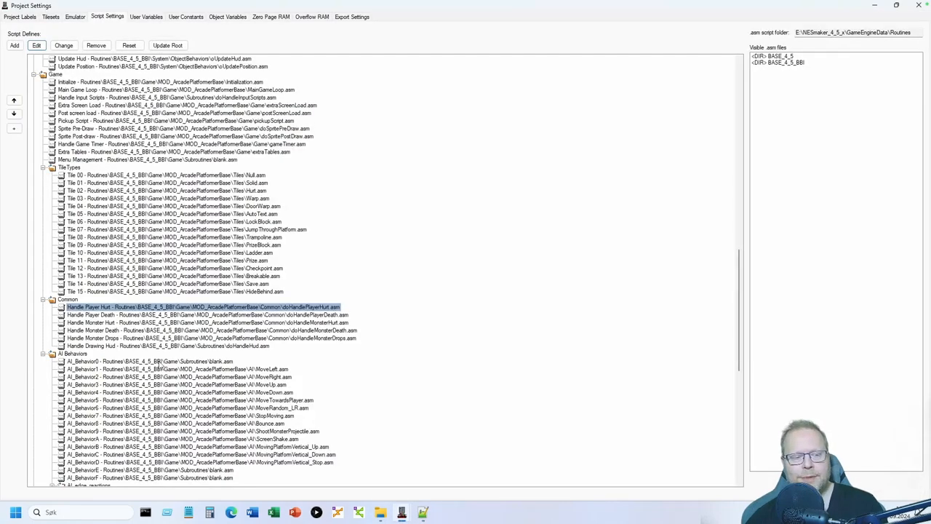
- Open the Handle Player Death script and inspect the continue-warp lines 24–27 and line 35
left_click(108, 315)
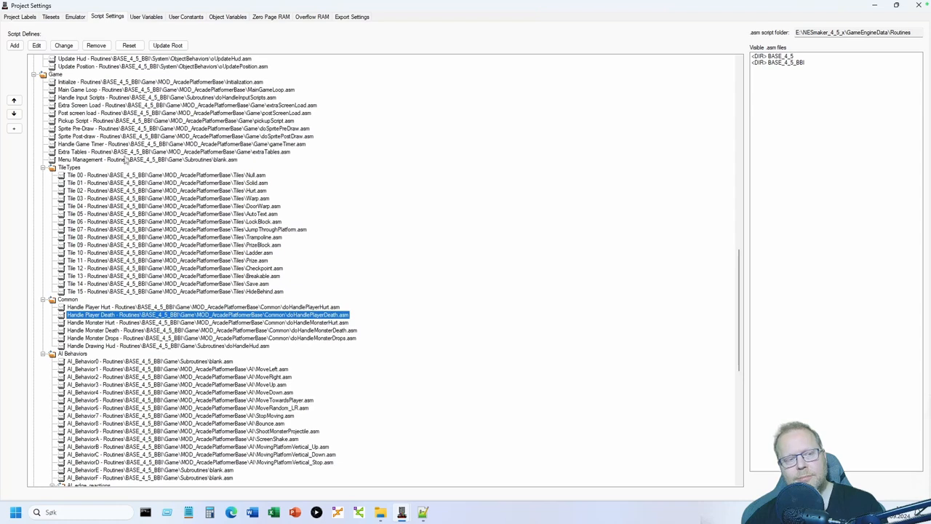
left_click(38, 45)
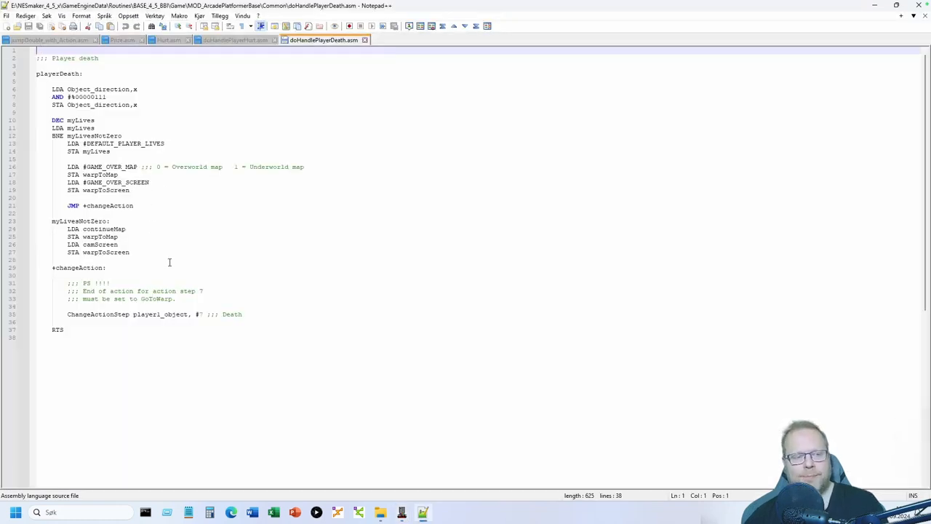
left_click_drag(68, 229, 145, 252)
left_click(146, 252)
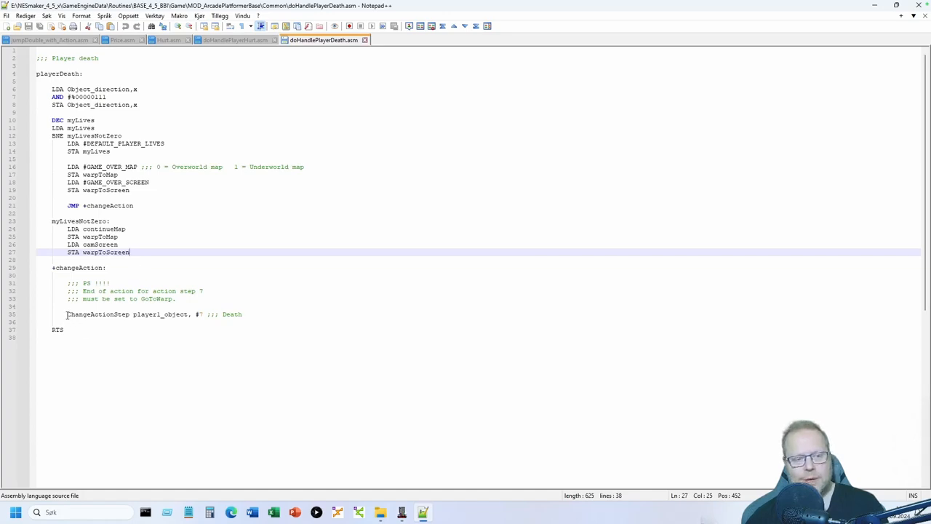
left_click_drag(68, 314, 257, 312)
left_click(256, 313)
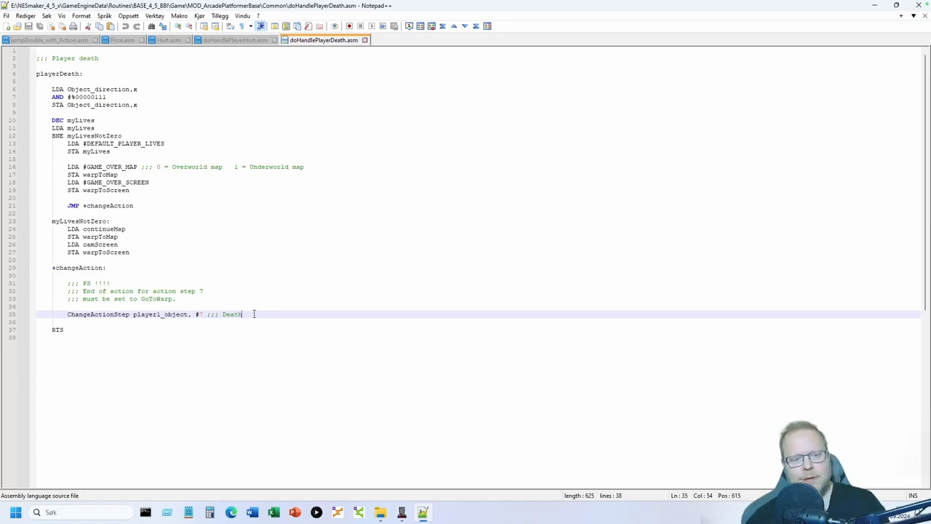
- Highlight Death in the step 7 comment and the myLives variable
left_click_drag(224, 315, 254, 314)
left_click(255, 314)
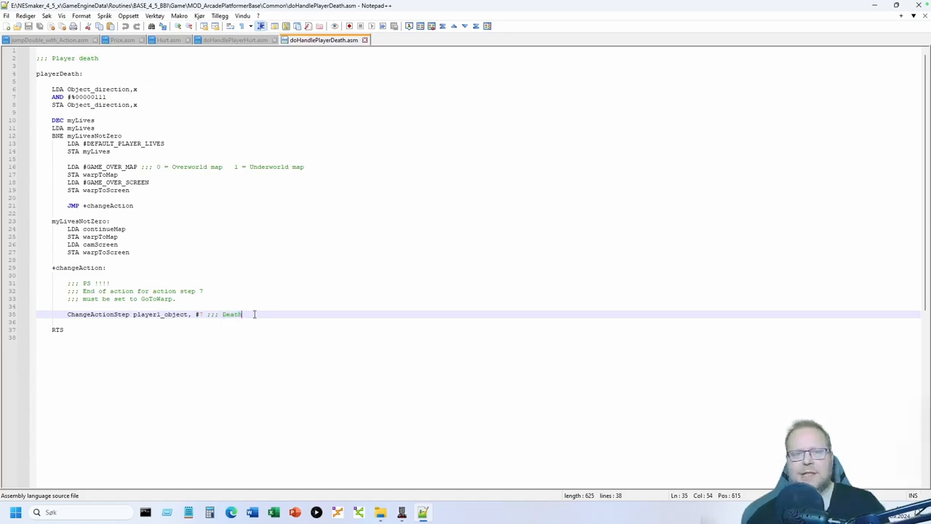
left_click(216, 381)
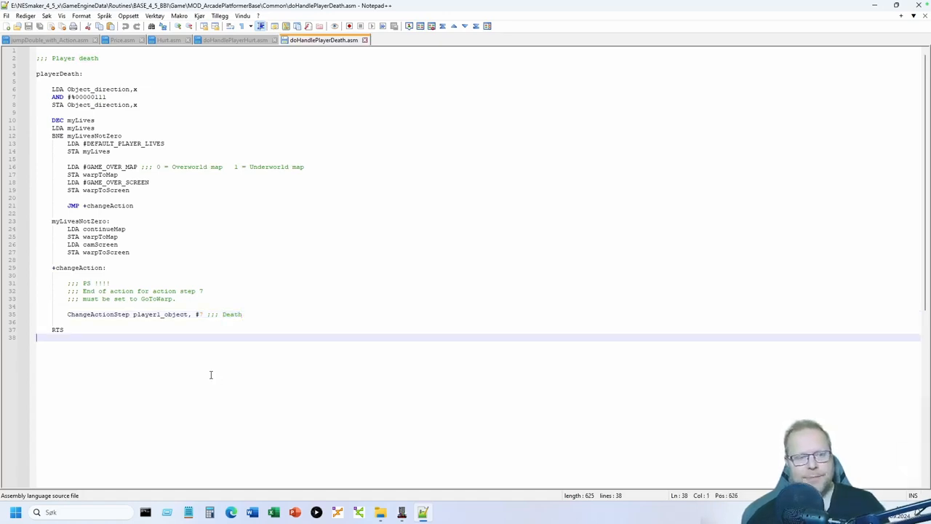
double_click(77, 120)
left_click(96, 128)
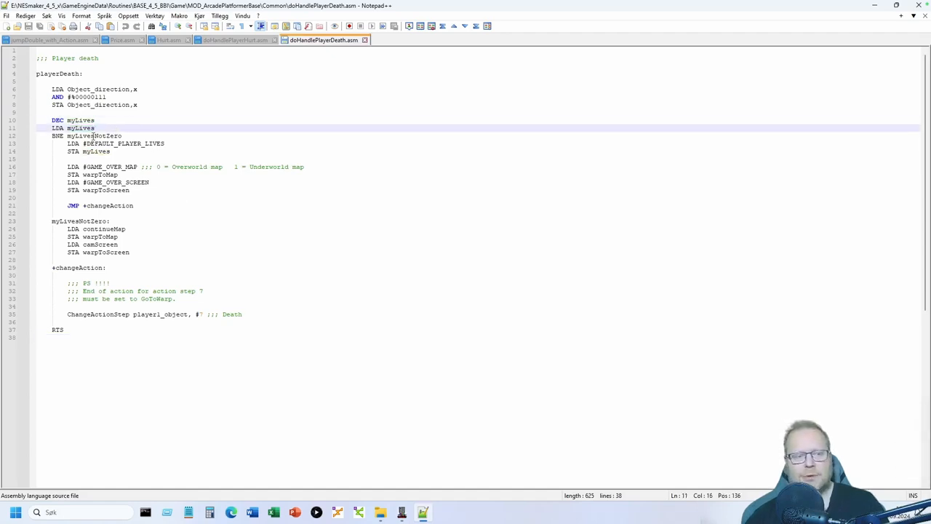
- Mark the game-over map and screen constants, warpToMap, warpToScreen and the ChangeActionStep line
left_click_drag(85, 167, 155, 183)
double_click(108, 175)
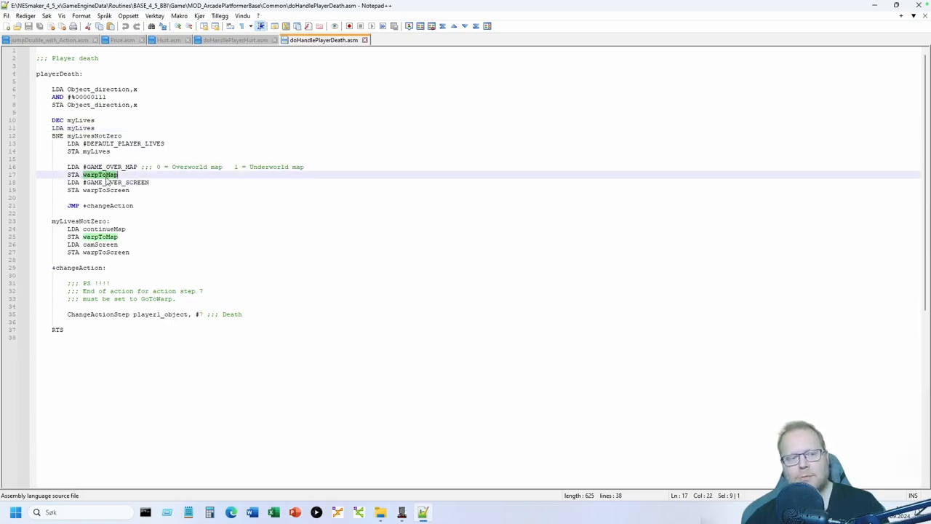
double_click(122, 191)
left_click(142, 195)
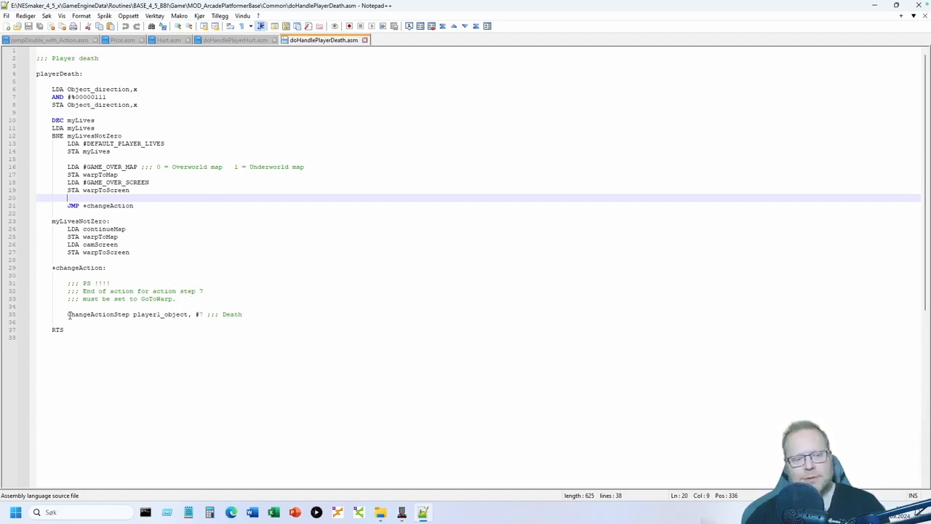
left_click_drag(68, 315, 246, 314)
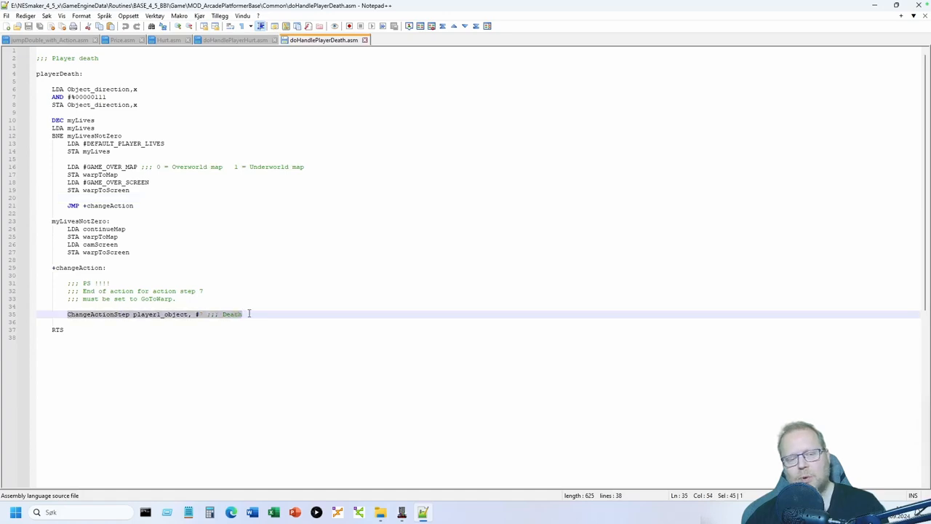
left_click(250, 314)
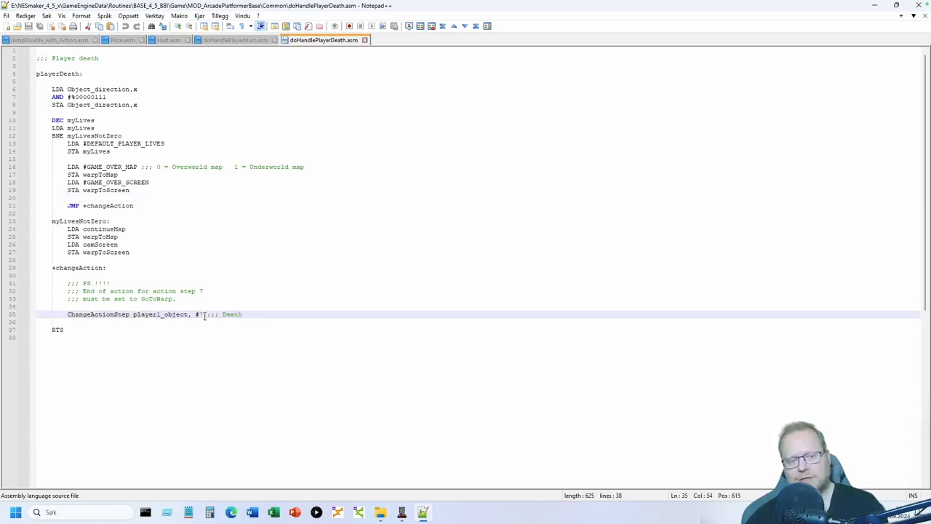
- Close Project Settings and return to the NES Maker room editor
left_click(407, 515)
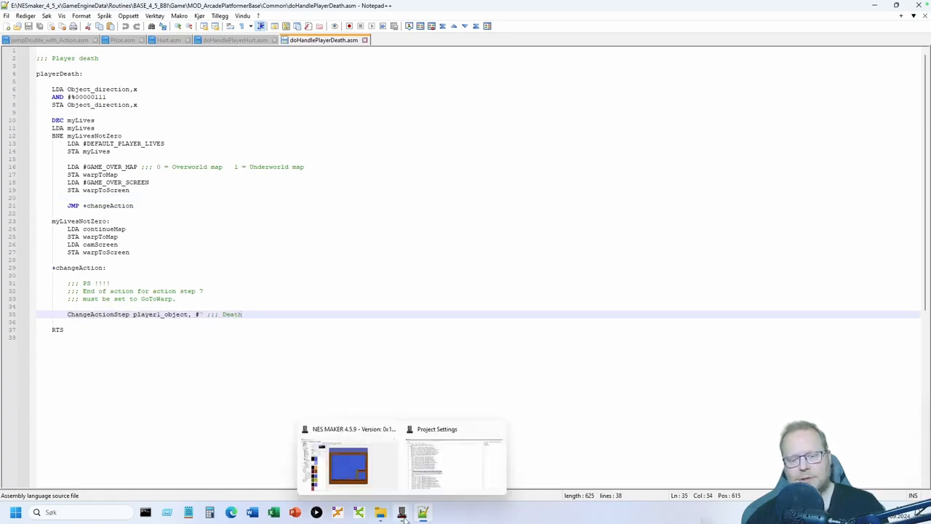
left_click(498, 430)
left_click(404, 460)
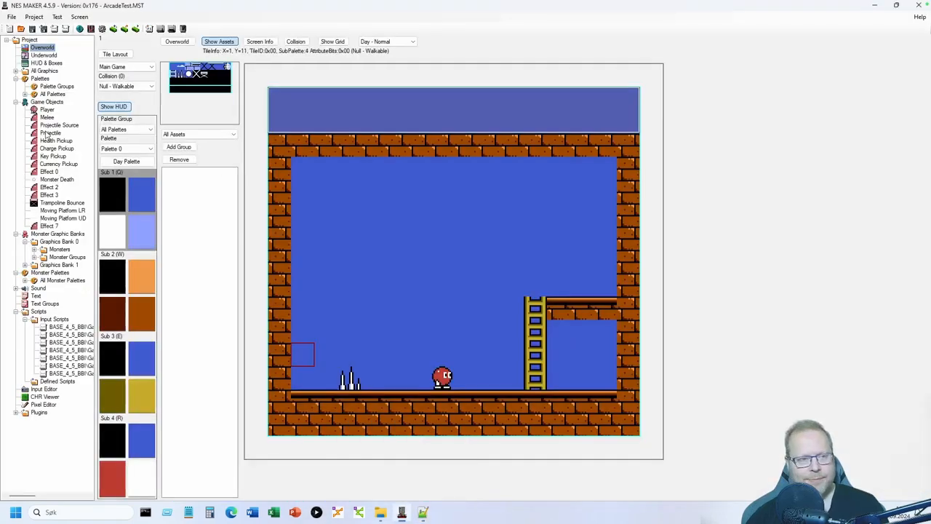
- View the Player's action step 7: Death, ScreenShake, GoToWarp with timer 5
left_click(47, 110)
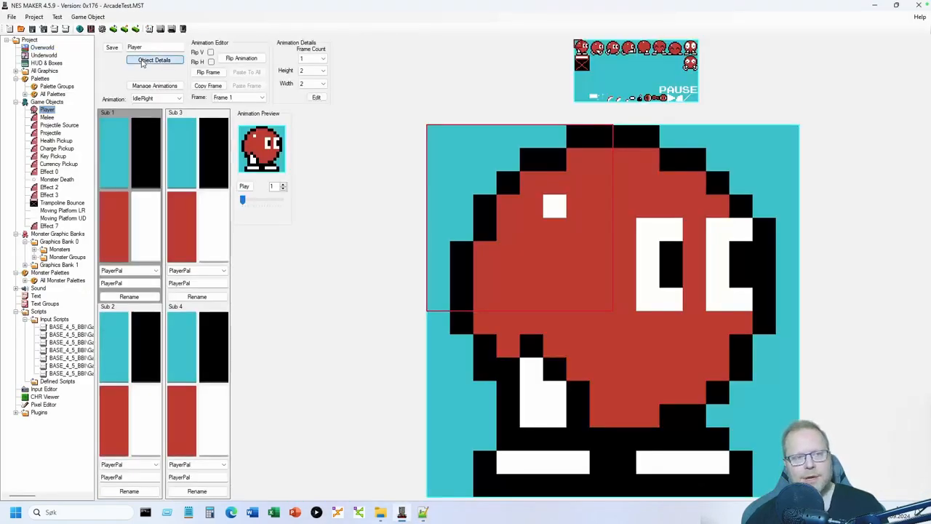
left_click(153, 60)
left_click(183, 135)
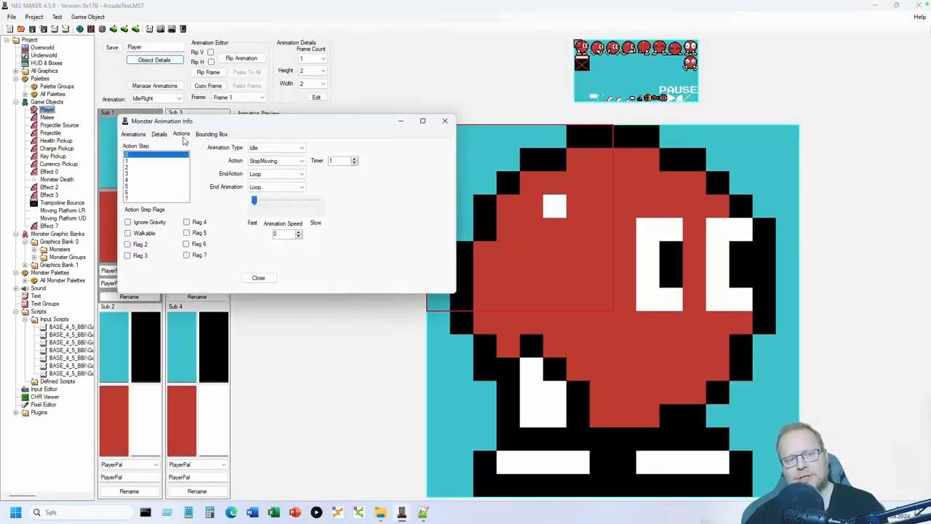
left_click(134, 200)
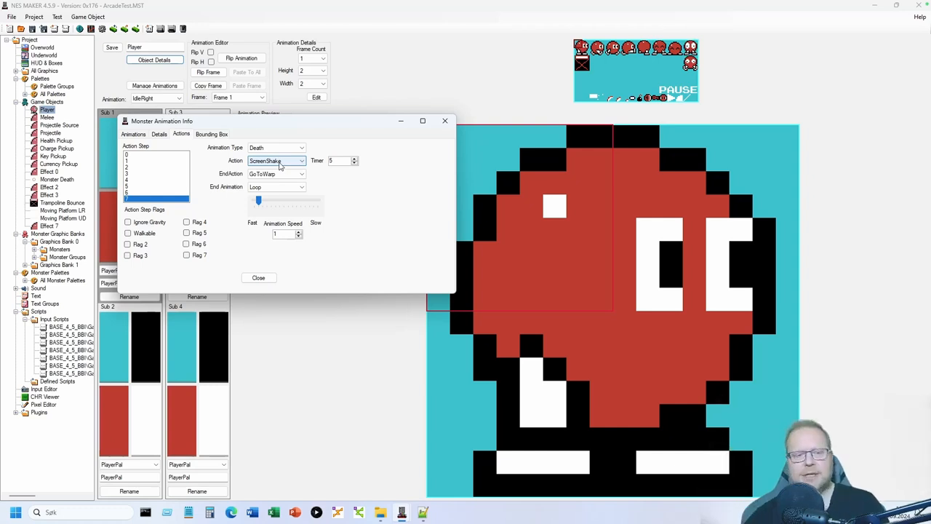
double_click(332, 160)
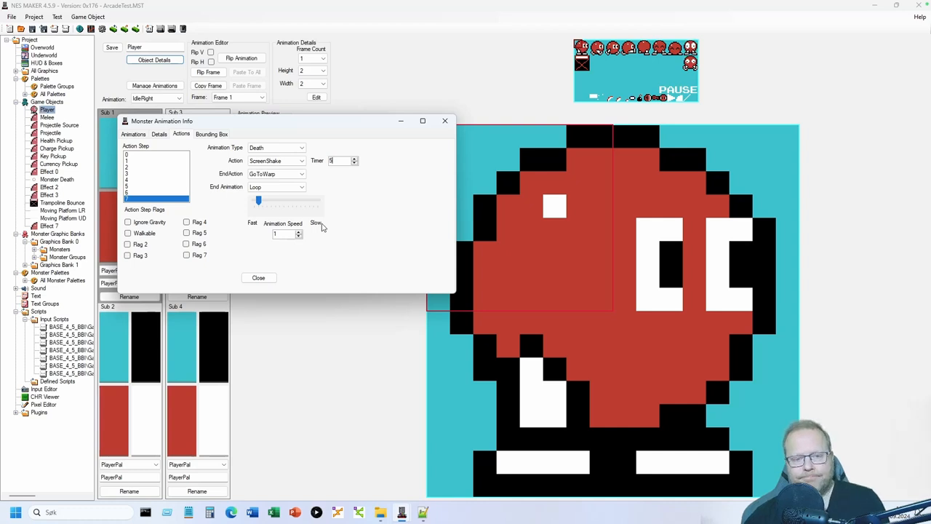
left_click(421, 509)
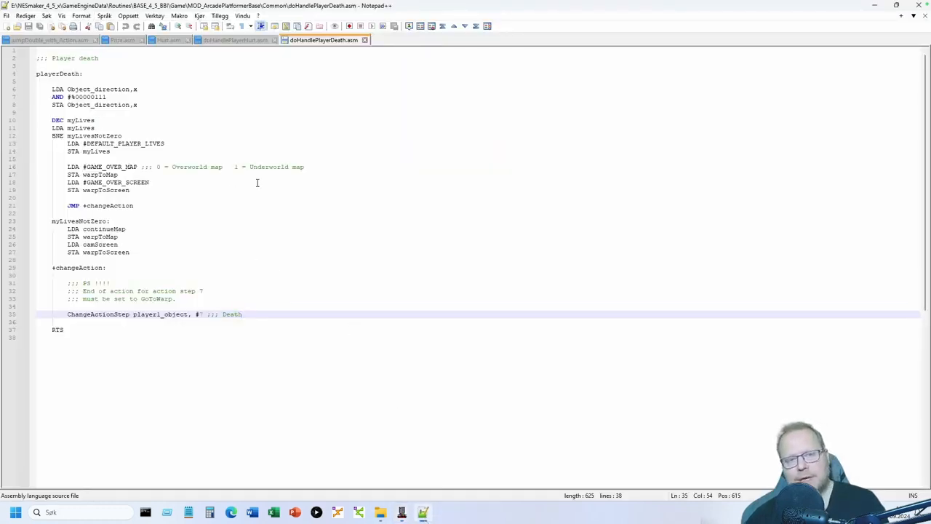
- Highlight continueMap, warpToMap, camScreen and warpToScreen on lines 24–27 of the death script
double_click(109, 229)
double_click(106, 237)
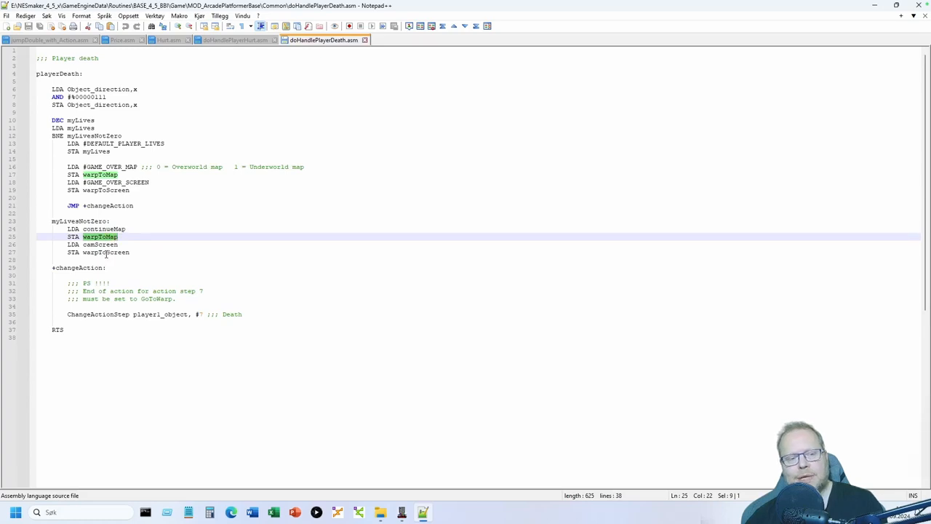
double_click(106, 253)
double_click(110, 228)
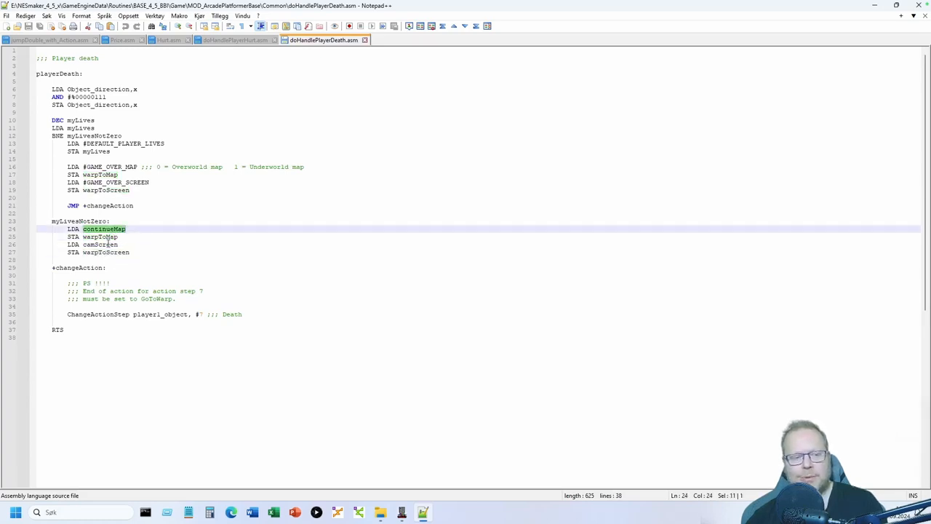
double_click(108, 244)
left_click(128, 248)
left_click(138, 252)
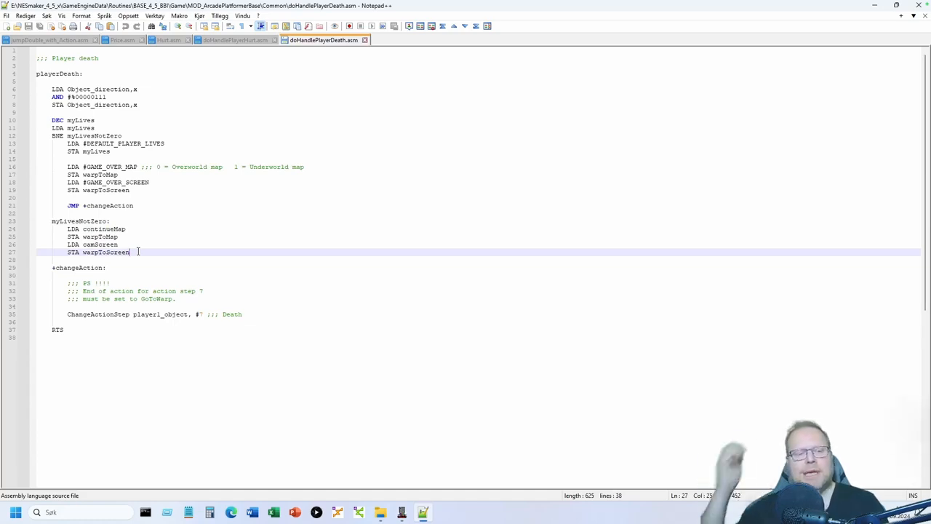
double_click(108, 245)
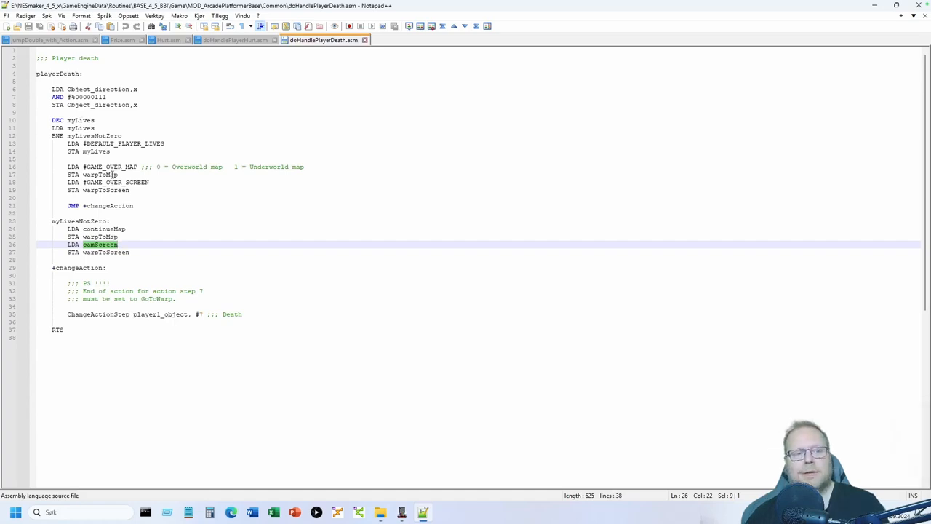
- Highlight GAME_OVER_MAP, GAME_OVER_SCREEN and step number 7, then return to NES Maker's action settings
double_click(109, 167)
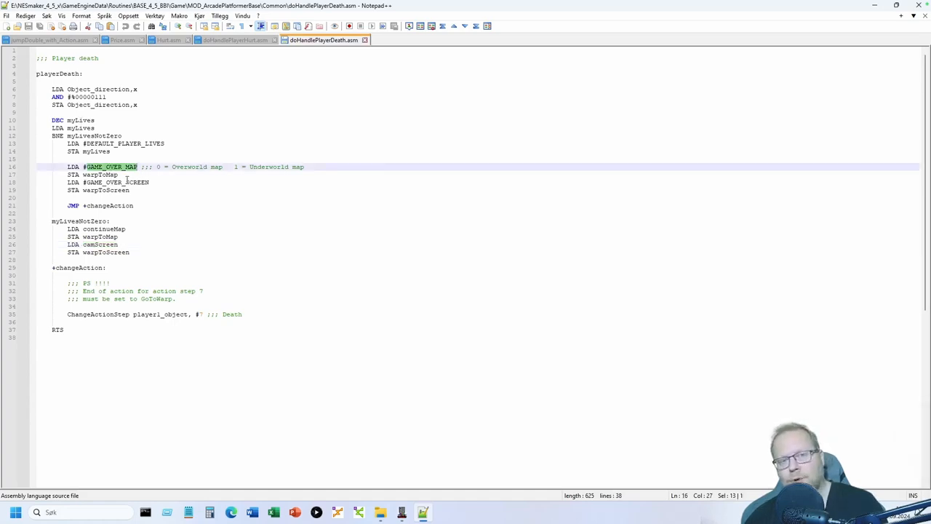
double_click(128, 182)
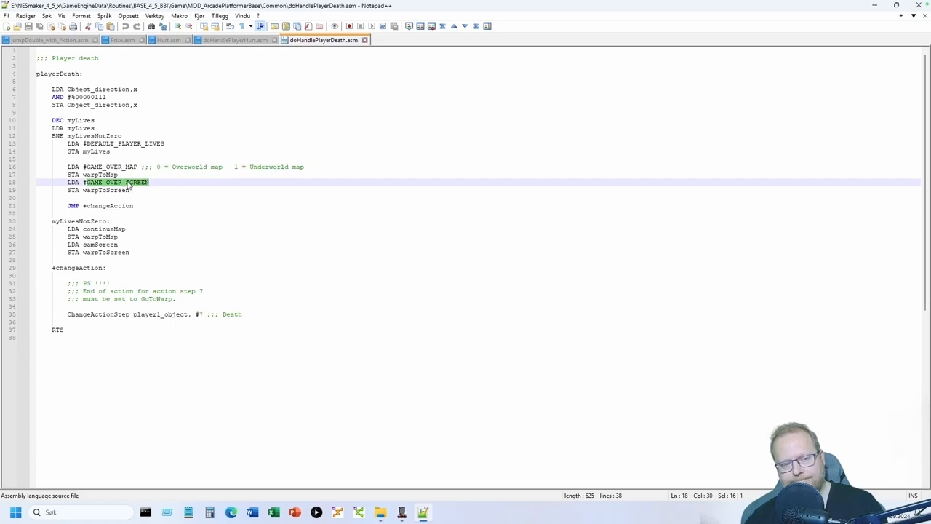
left_click(164, 367)
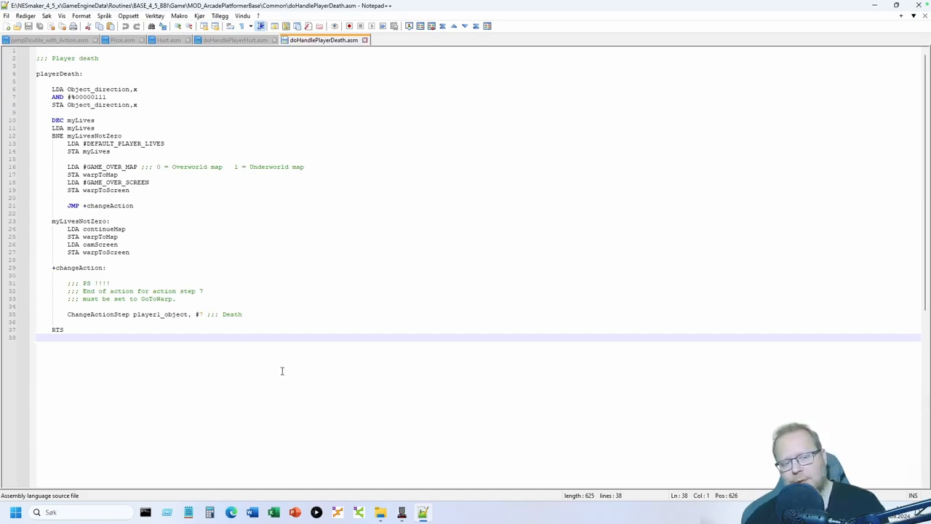
double_click(201, 314)
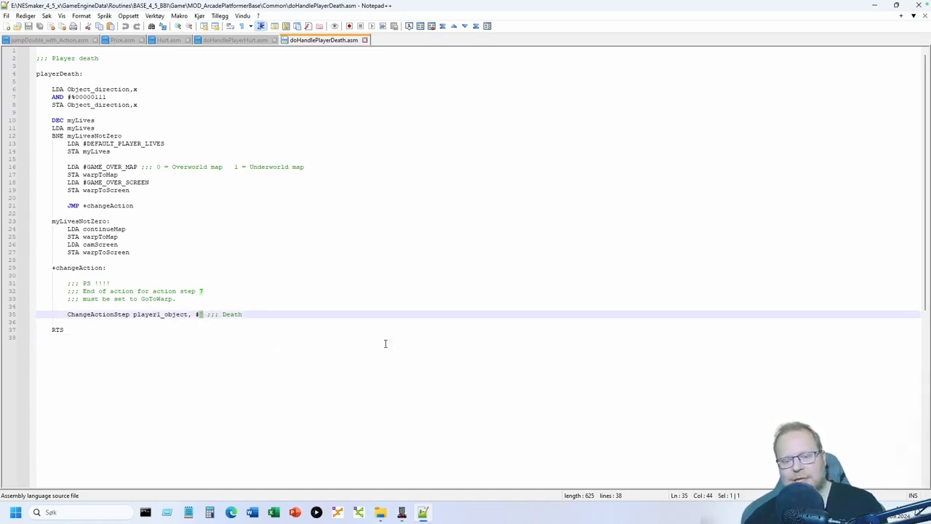
mouse_move(411, 507)
left_click(471, 460)
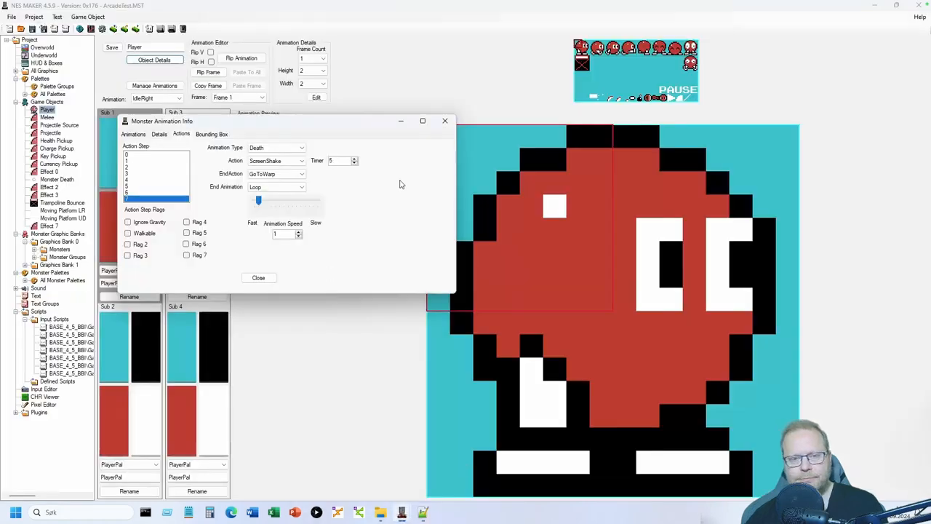
- Change the Player's action step 7 from ScreenShake to Null, keeping GoToWarp, and close the window
left_click(443, 120)
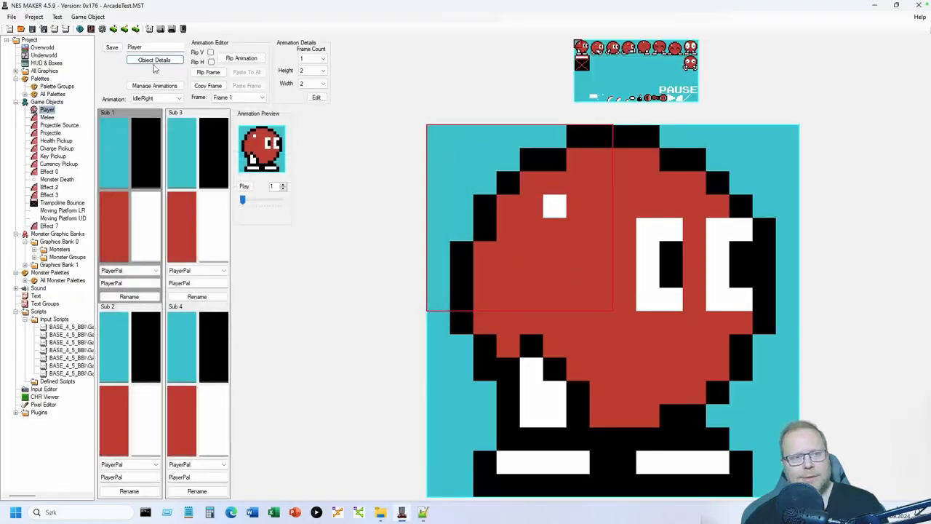
left_click(154, 60)
left_click(81, 33)
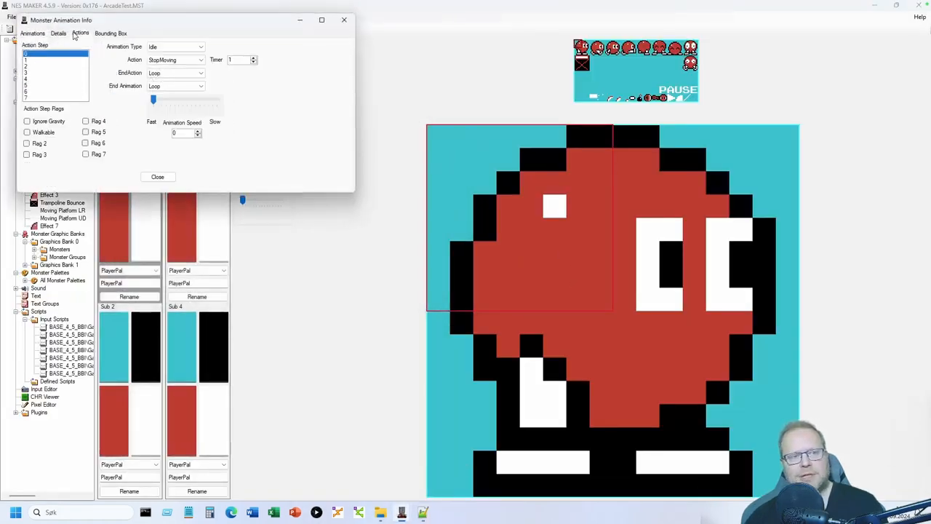
left_click_drag(77, 23, 181, 135)
left_click(138, 210)
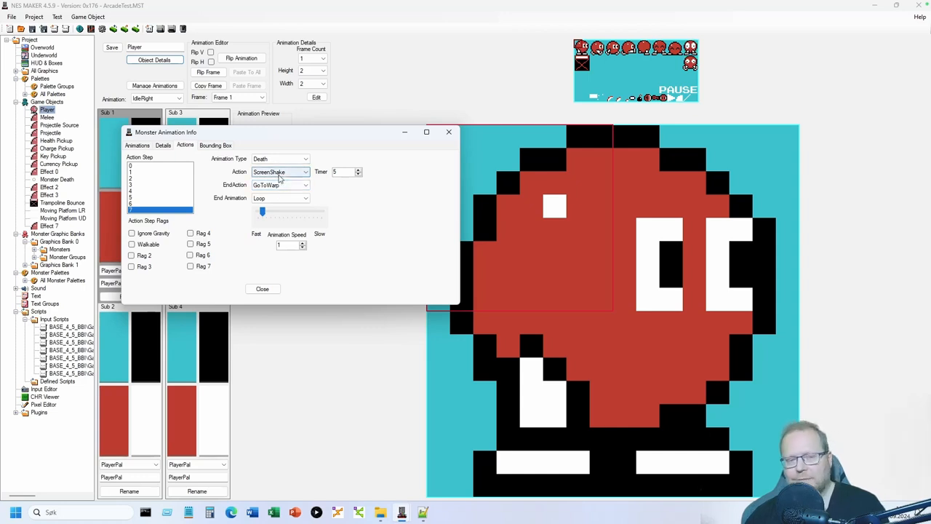
left_click(280, 172)
scroll(280, 211, "up", 3)
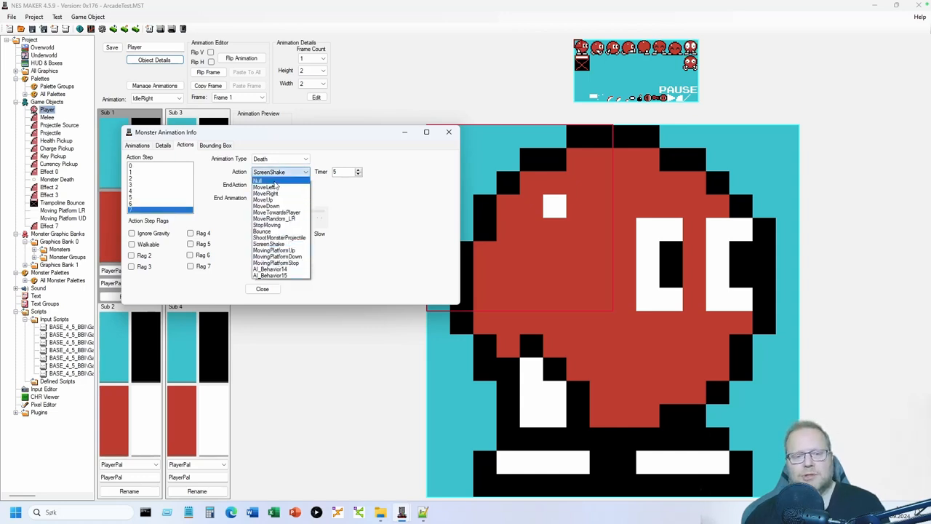
left_click(280, 180)
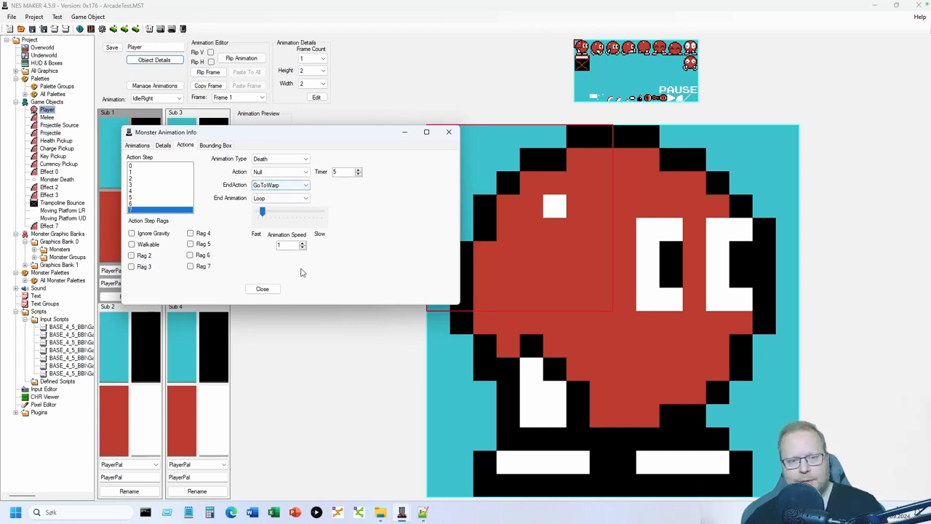
left_click(263, 289)
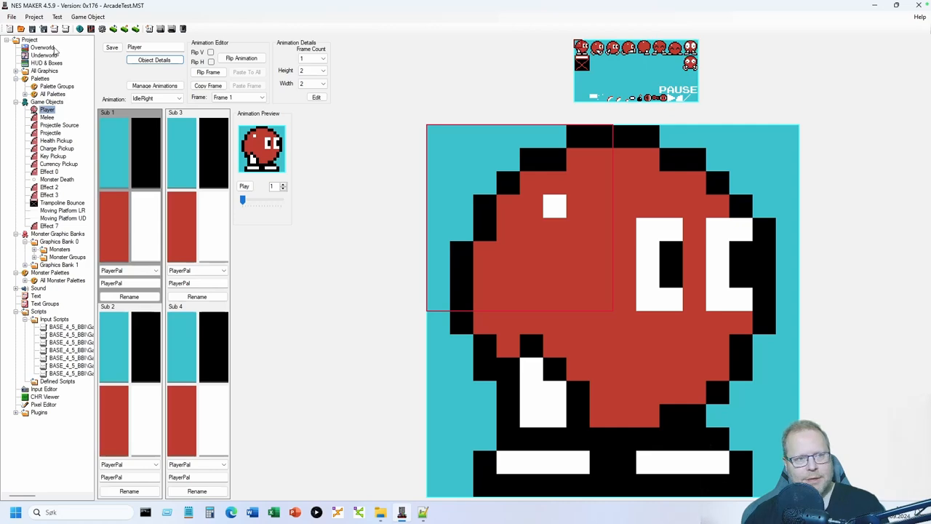
left_click(43, 48)
- Mark the floor spike tile in the first Overworld room with Hurt collision
double_click(123, 73)
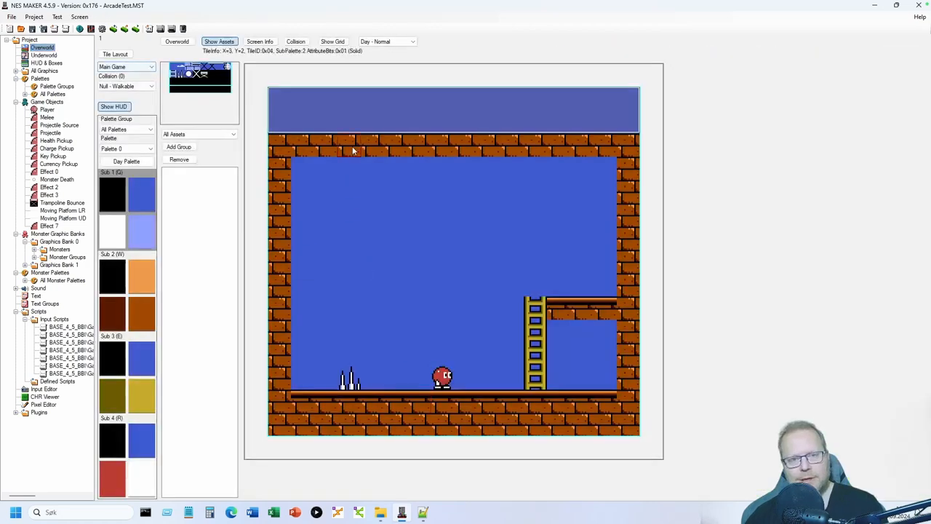
left_click(295, 41)
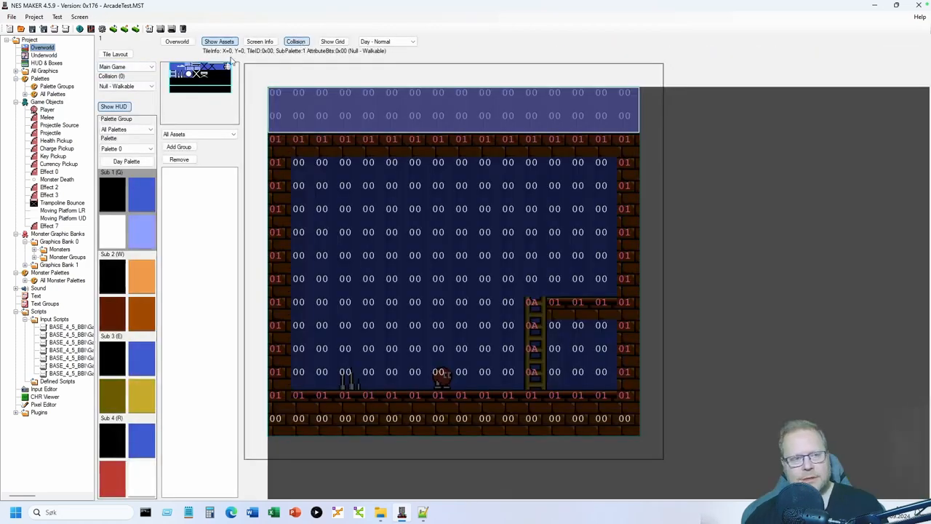
left_click(139, 86)
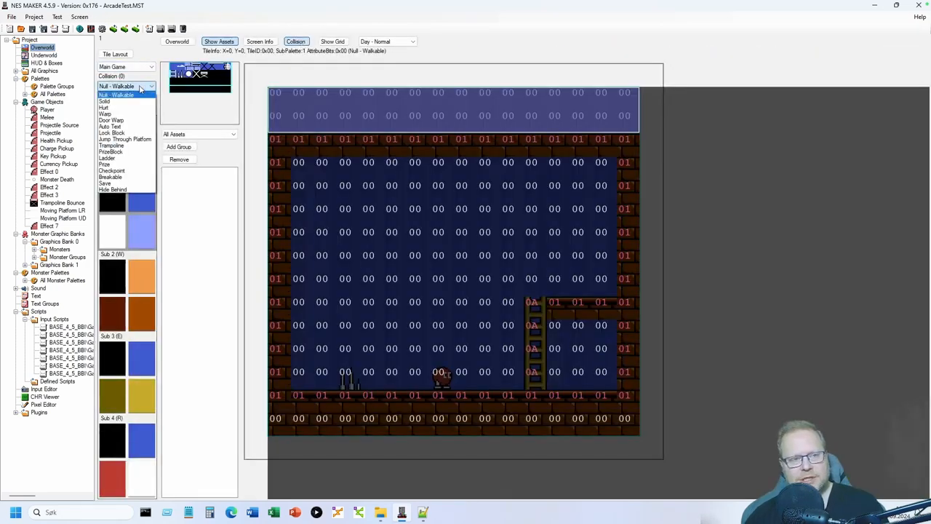
left_click(120, 108)
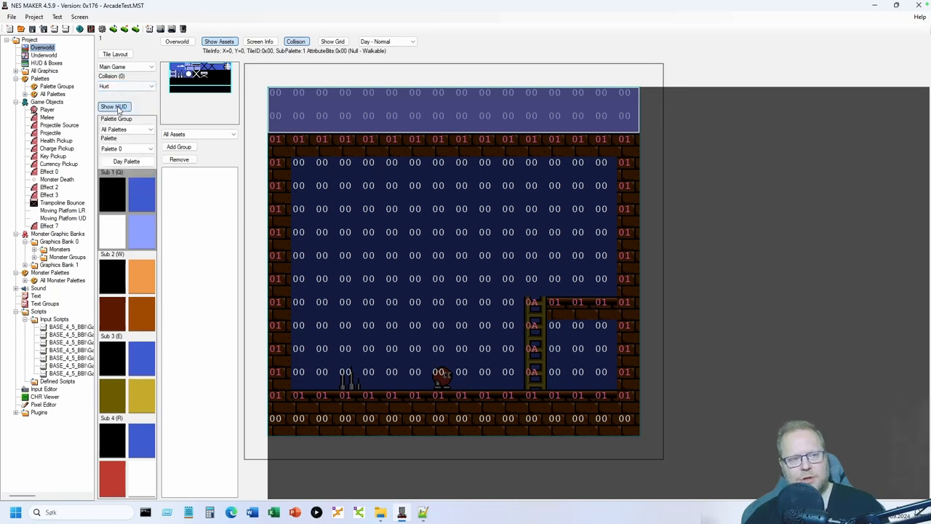
left_click(345, 380)
left_click(296, 42)
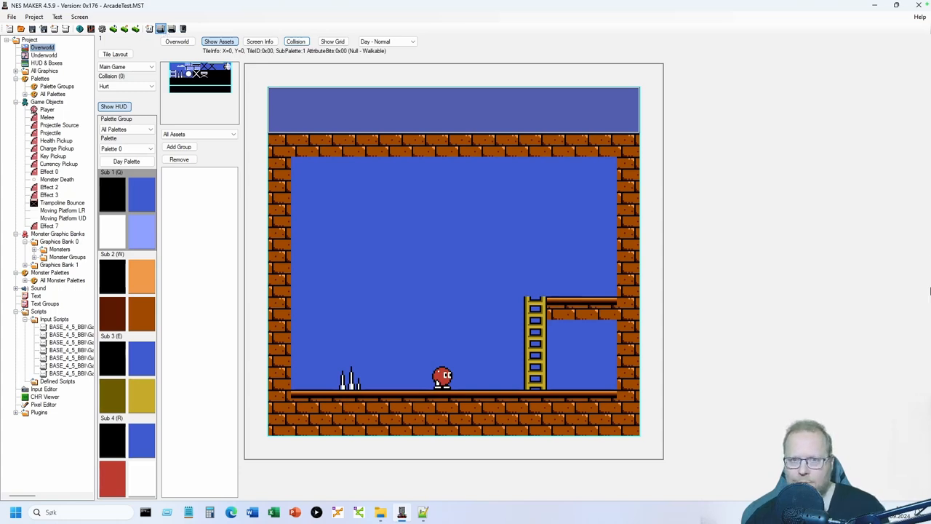
- Build game.nes with the F5 Test hotkey and launch it in Mesen
key("F5")
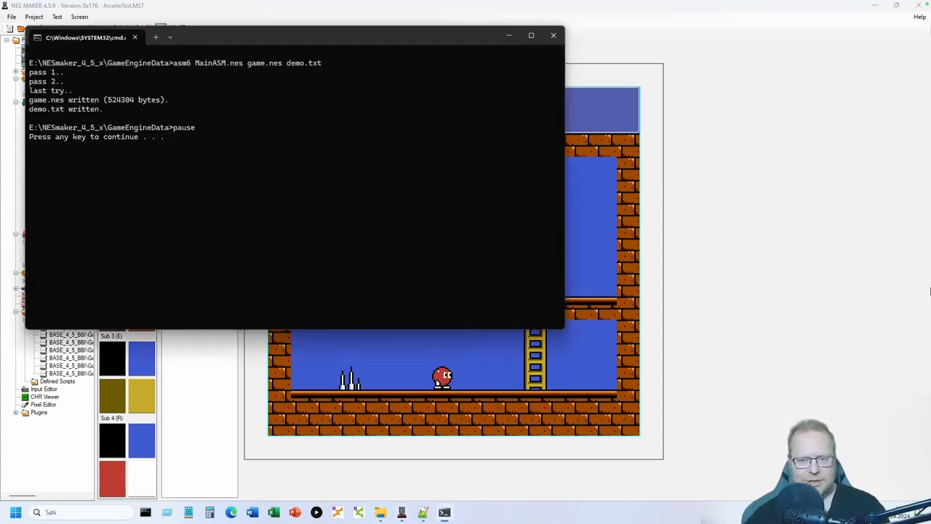
key("space")
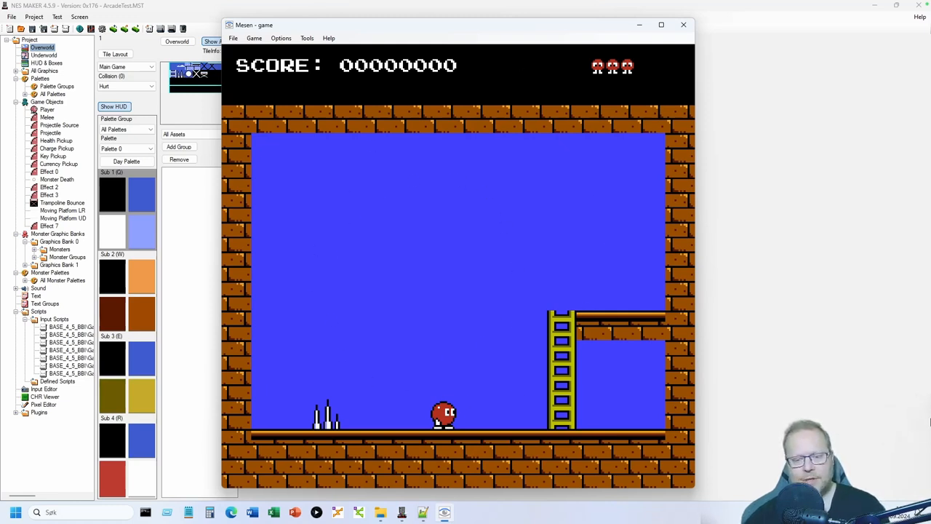
- Walk the player left into the spikes to test the damage, then close Mesen
key("Right")
key("Left")
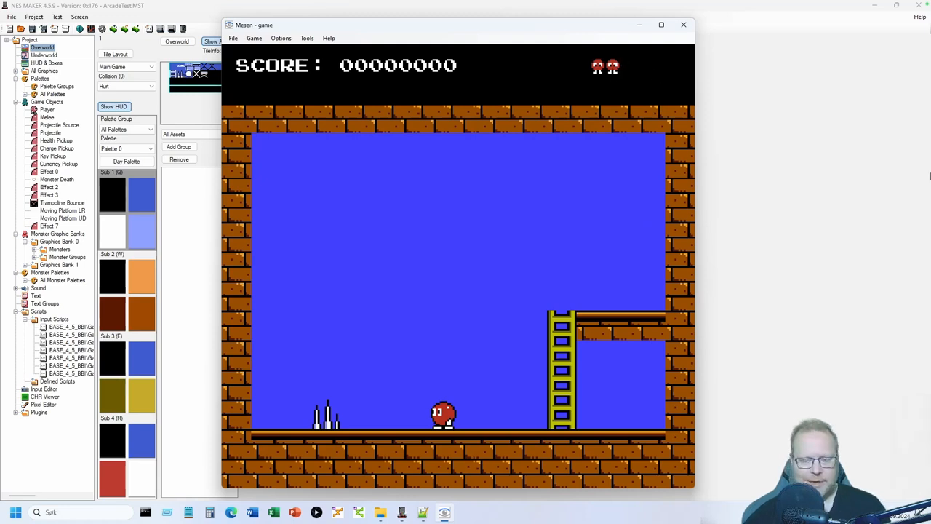
key("Left")
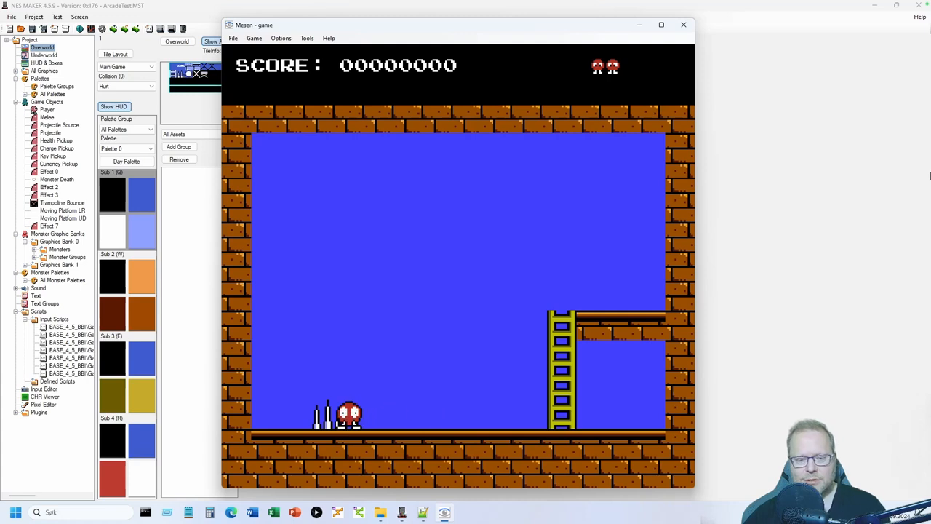
key("Left")
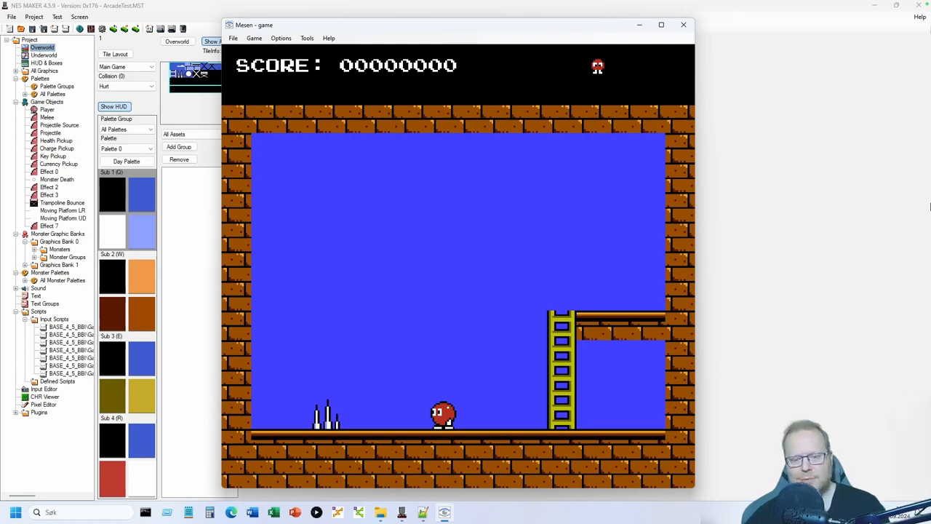
key("Left")
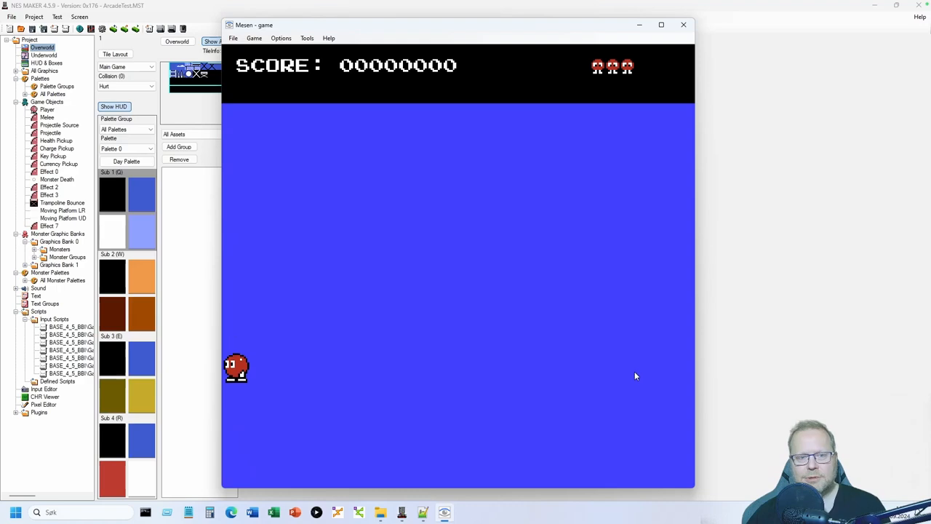
left_click(683, 24)
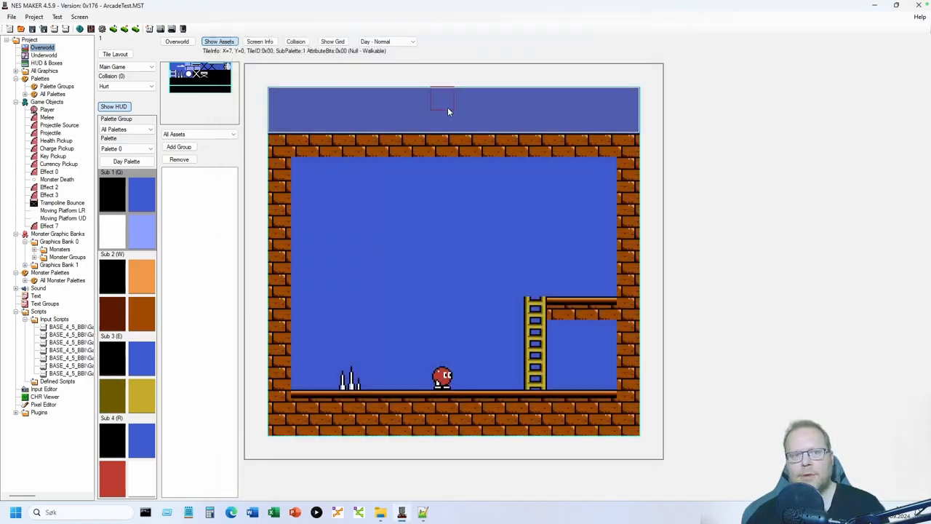
- Open the bottom-right overworld screen for editing
left_click(177, 43)
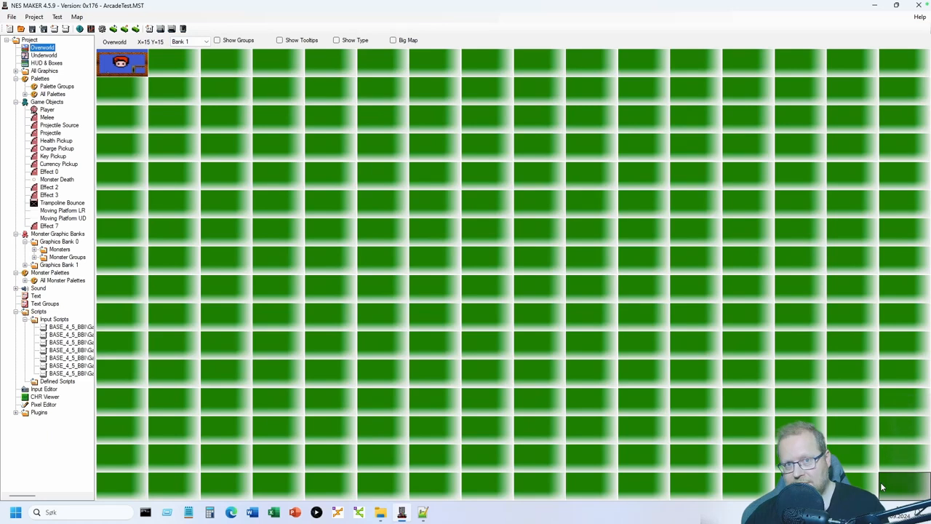
double_click(921, 497)
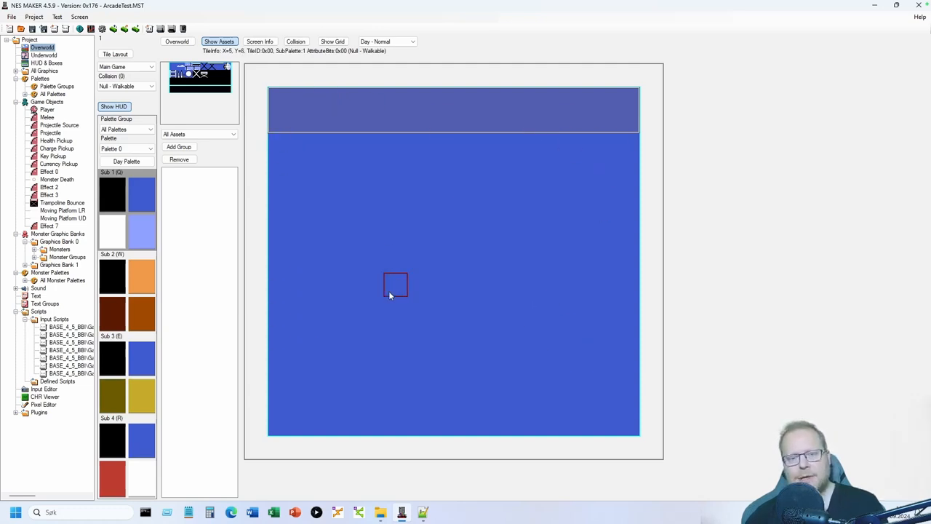
right_click(377, 270)
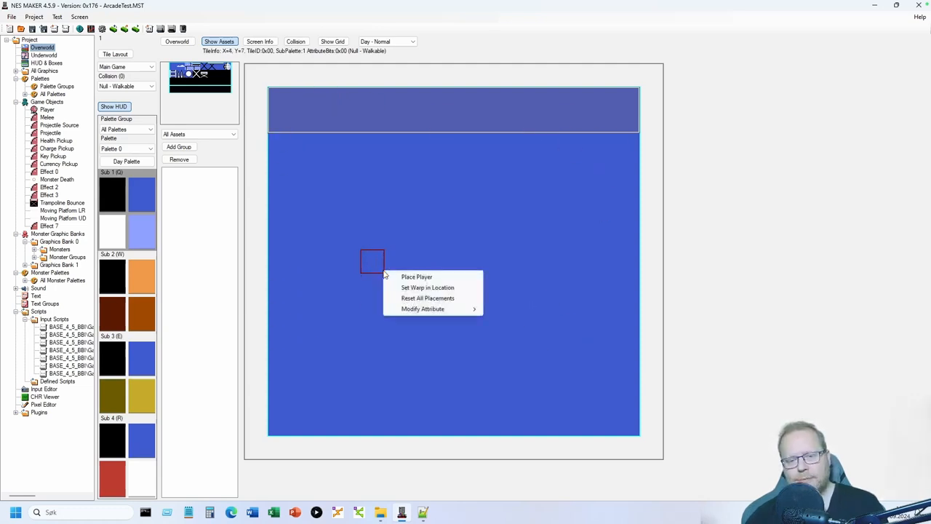
left_click(335, 272)
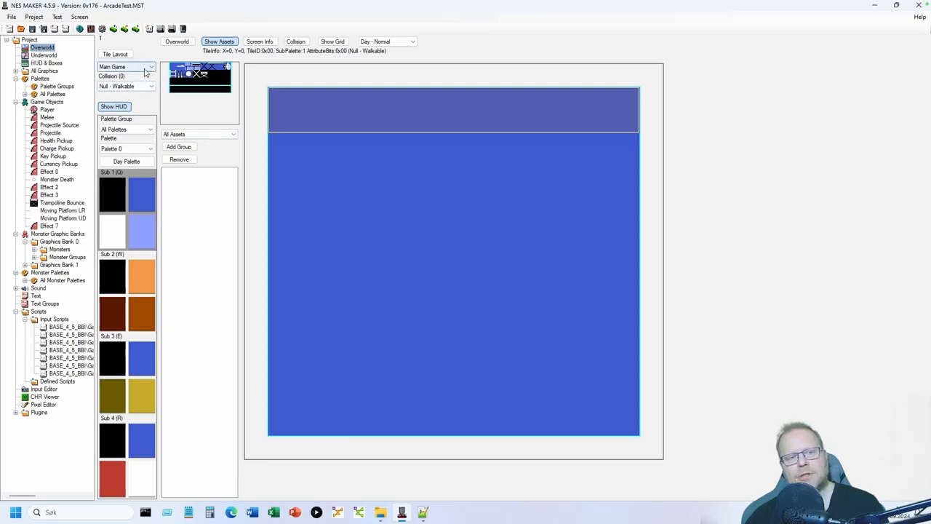
- Set this screen's type to Game Over and go to Input Scripts
left_click(142, 70)
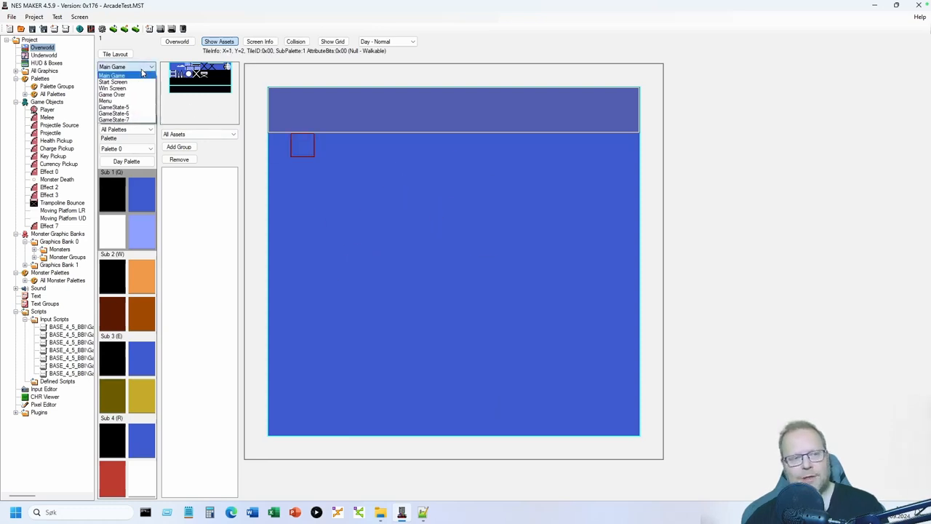
left_click(128, 95)
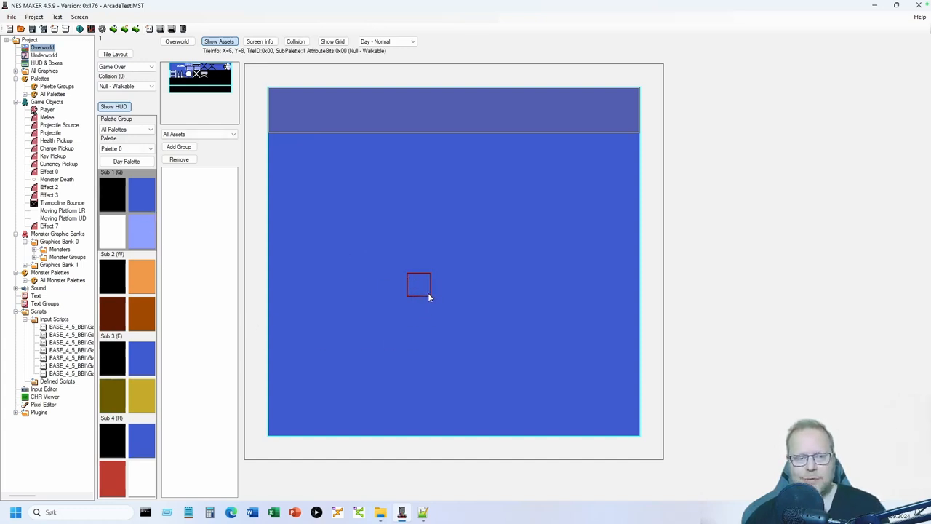
left_click(55, 320)
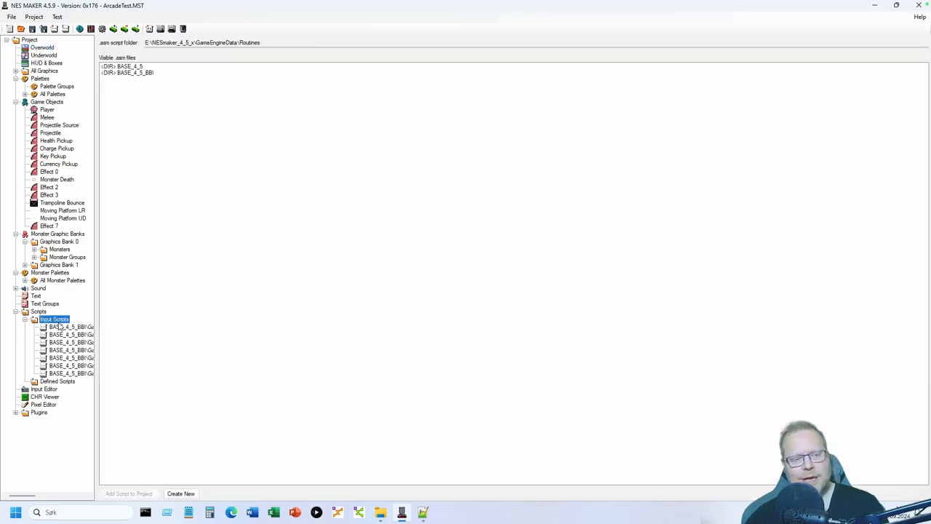
- Browse into BASE_4_5_BBI > Game scripts, then briefly revisit the top-left room
double_click(149, 73)
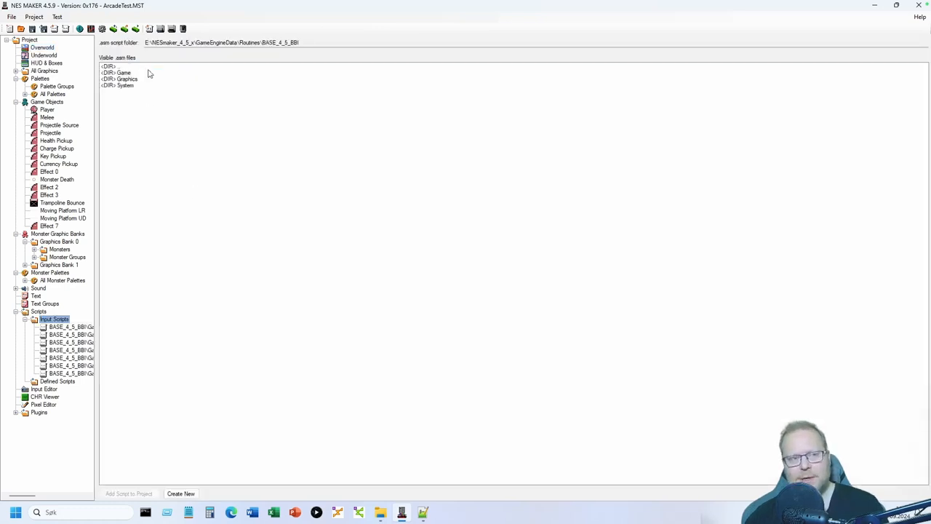
double_click(138, 73)
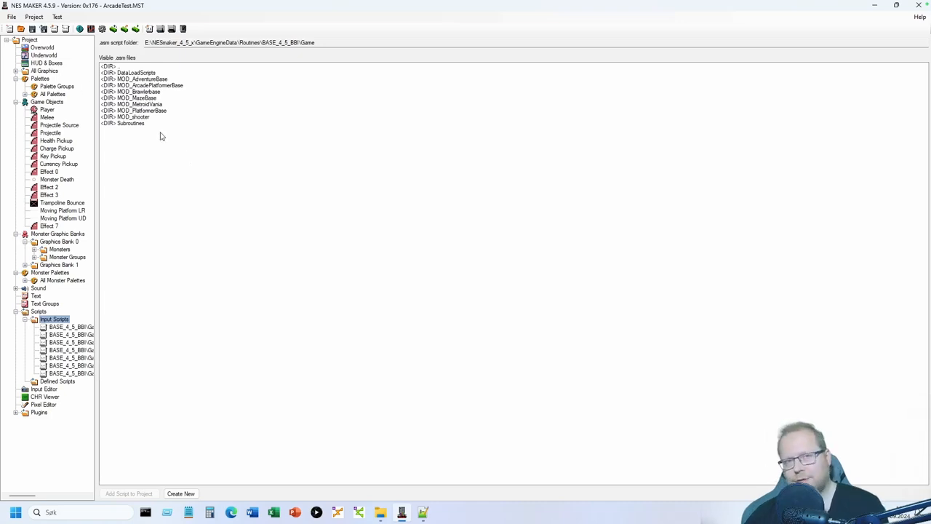
left_click(41, 49)
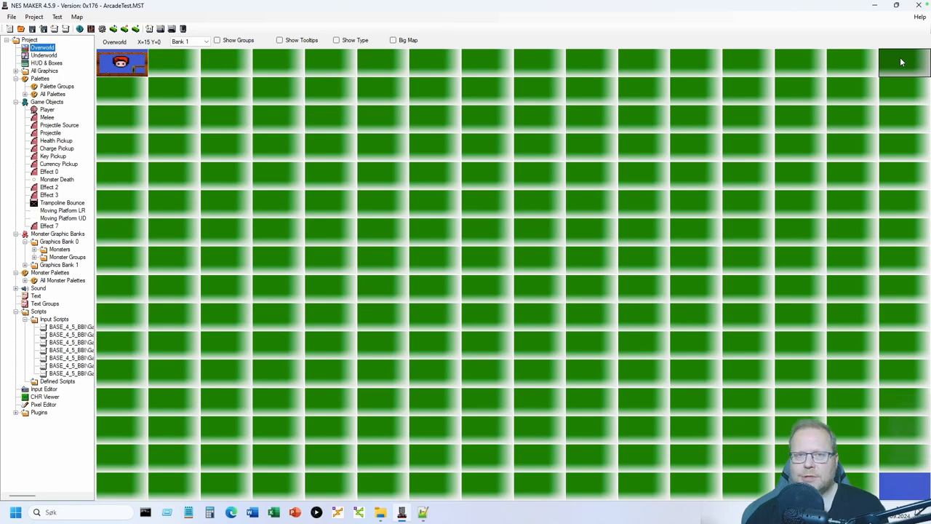
double_click(126, 67)
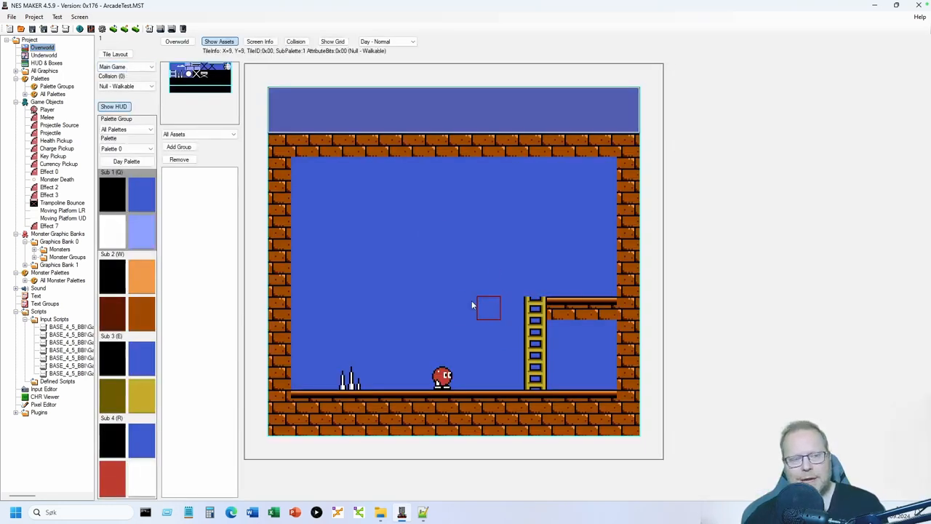
left_click(177, 41)
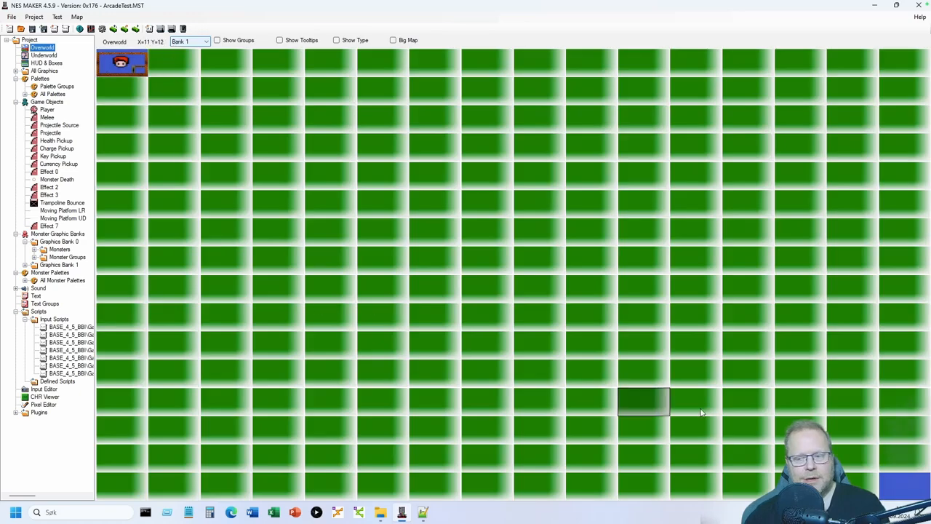
- Go to Game > MOD_ArcadePlatformerBase > Inputs and select startGameWithNewContinuePoints.asm
left_click(54, 320)
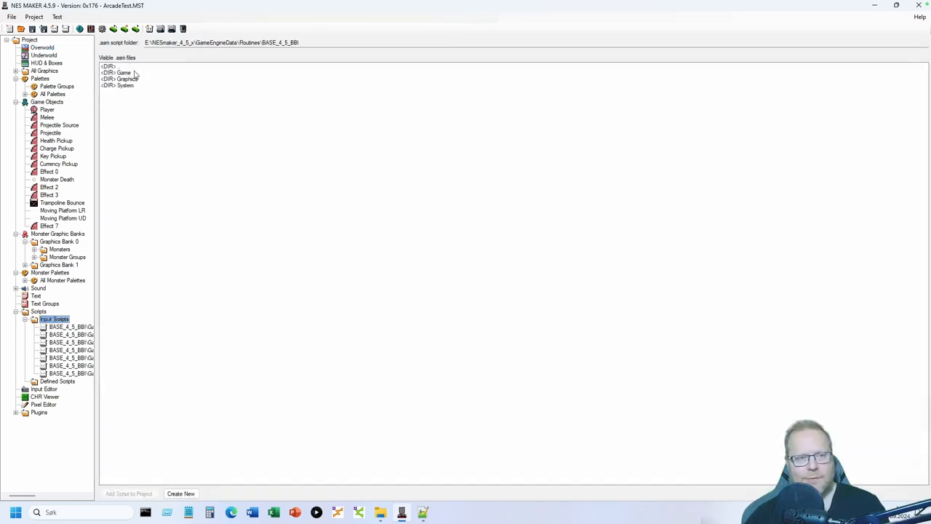
double_click(135, 73)
double_click(152, 86)
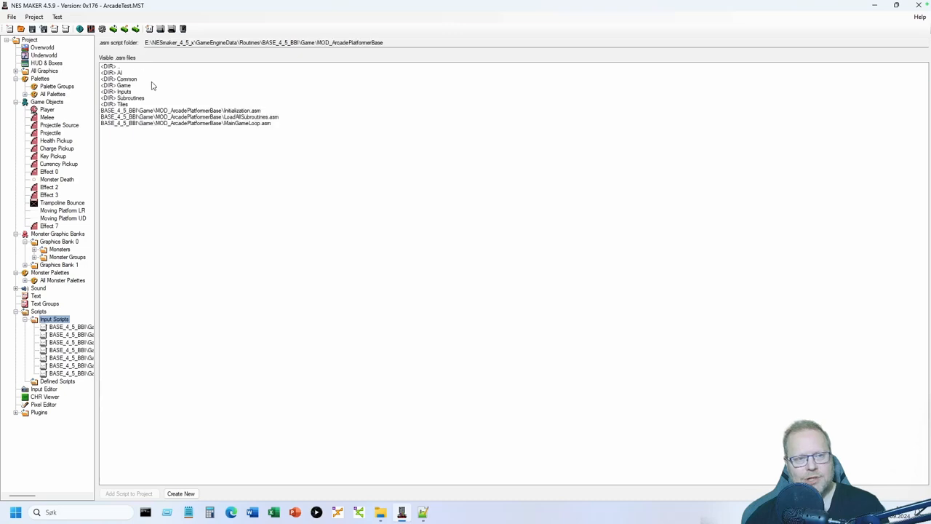
double_click(143, 92)
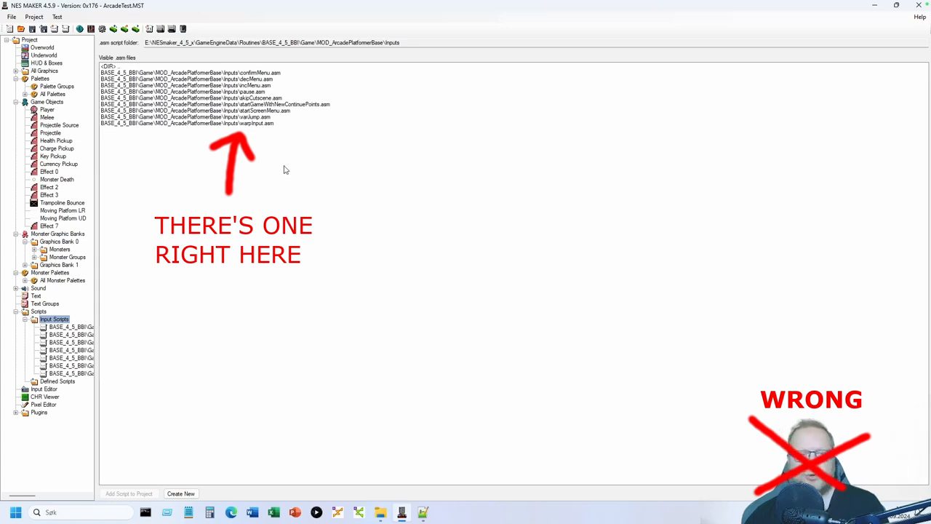
left_click(283, 106)
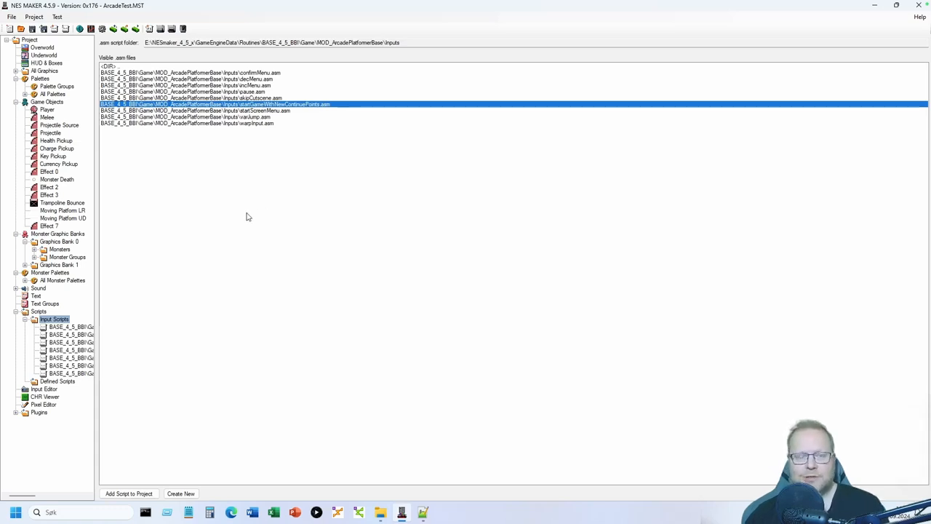
- Open the empty top-right overworld screen for editing
left_click(45, 48)
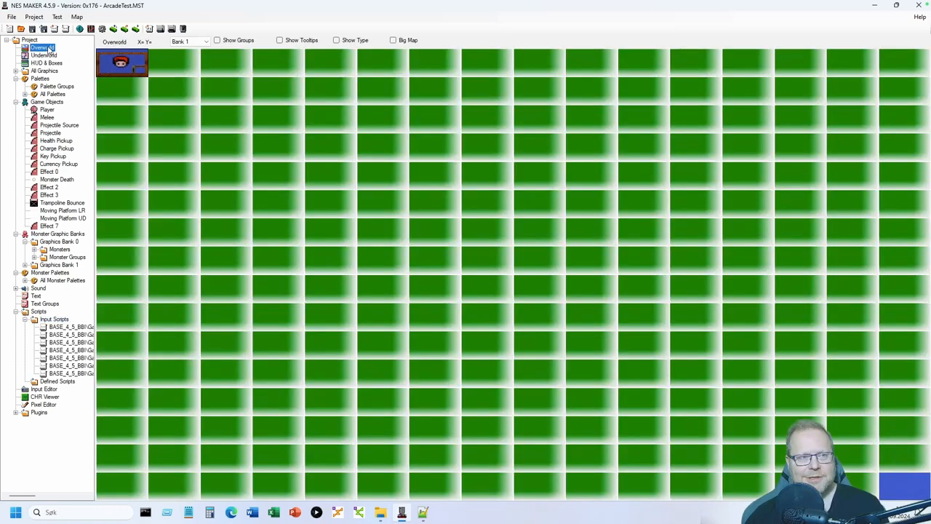
double_click(105, 70)
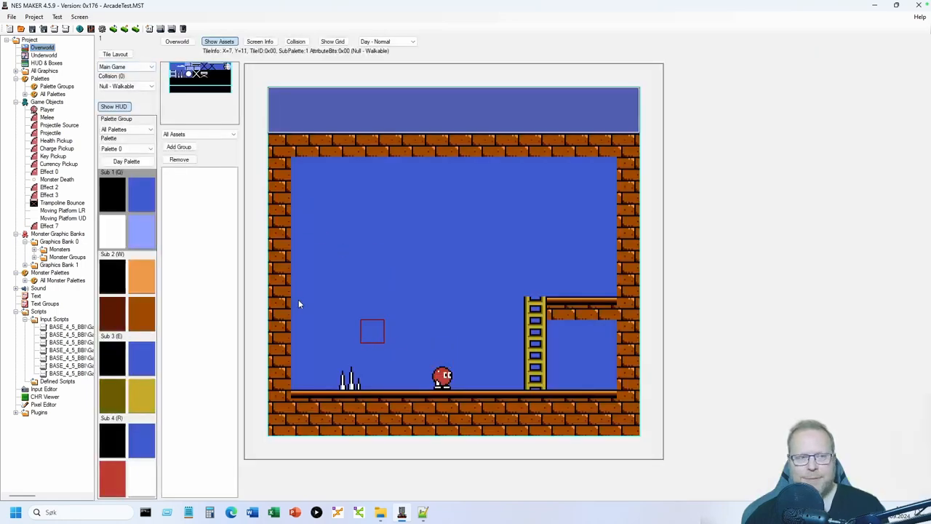
left_click(185, 42)
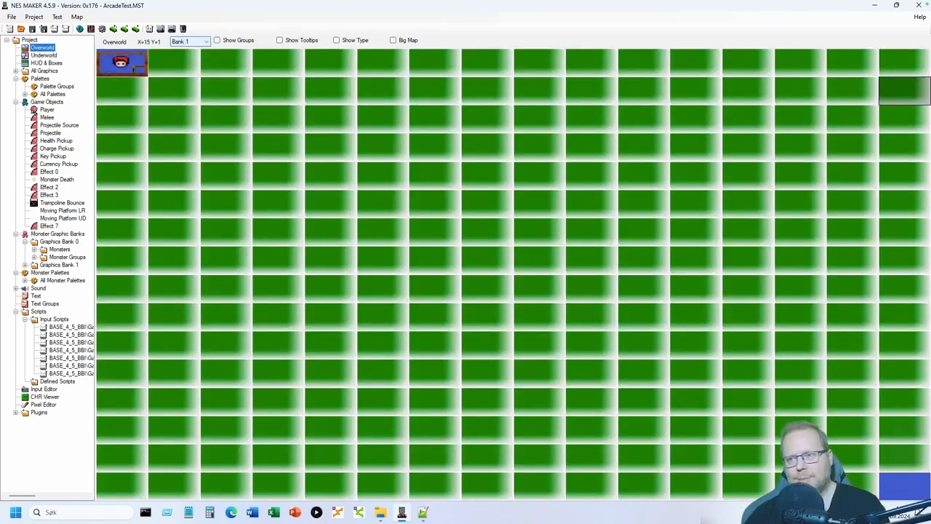
double_click(902, 52)
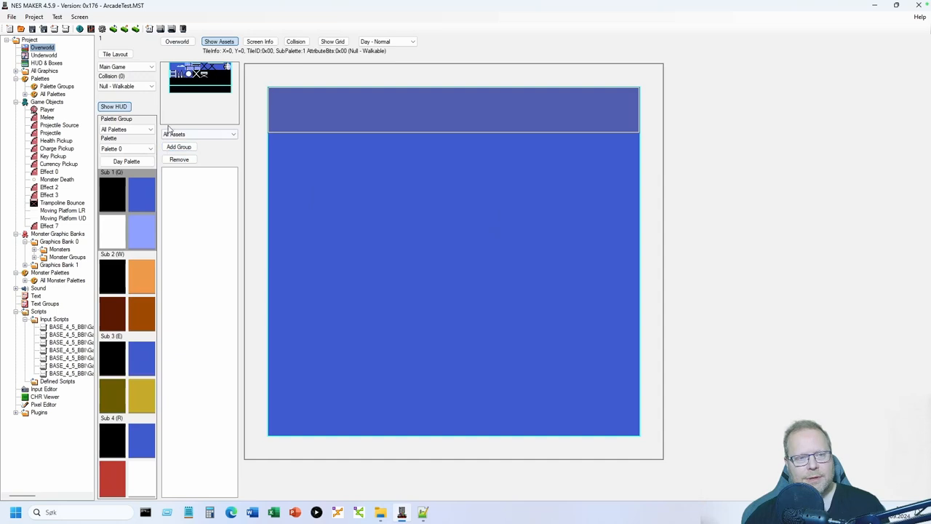
- Paint Solid collision along the screen's bottom row, right and left columns, and top row
left_click(124, 85)
left_click(114, 104)
left_click(295, 42)
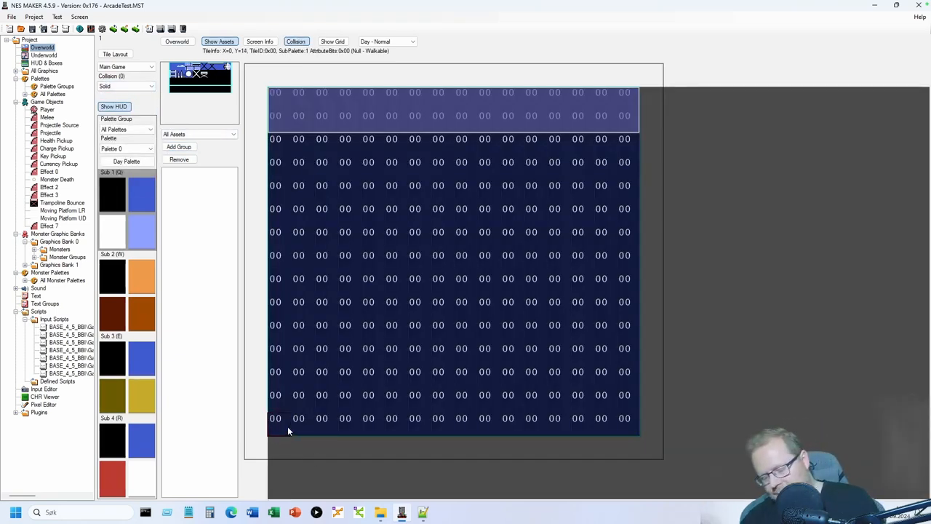
mouse_move(288, 427)
left_mouse_down()
mouse_move(518, 429)
mouse_move(623, 417)
mouse_move(624, 163)
left_mouse_up()
left_click_drag(626, 218, 626, 401)
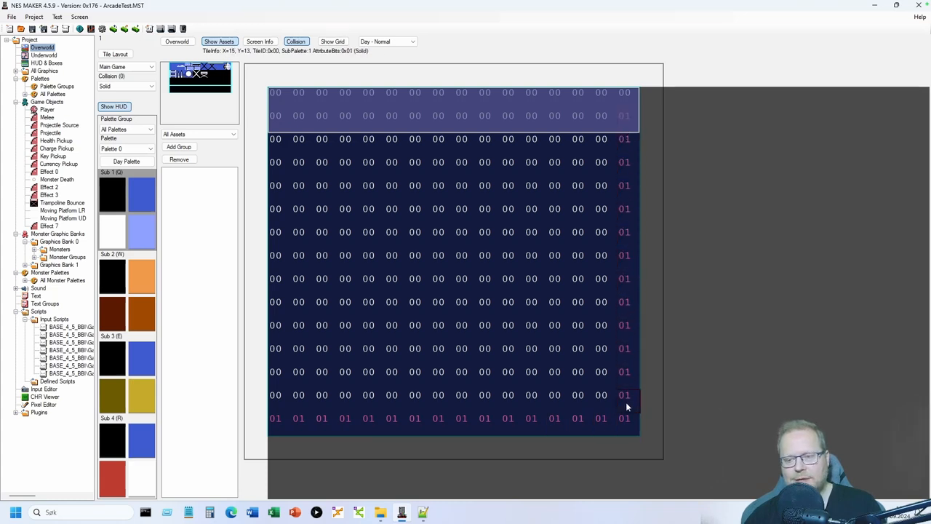
left_click_drag(276, 396, 283, 134)
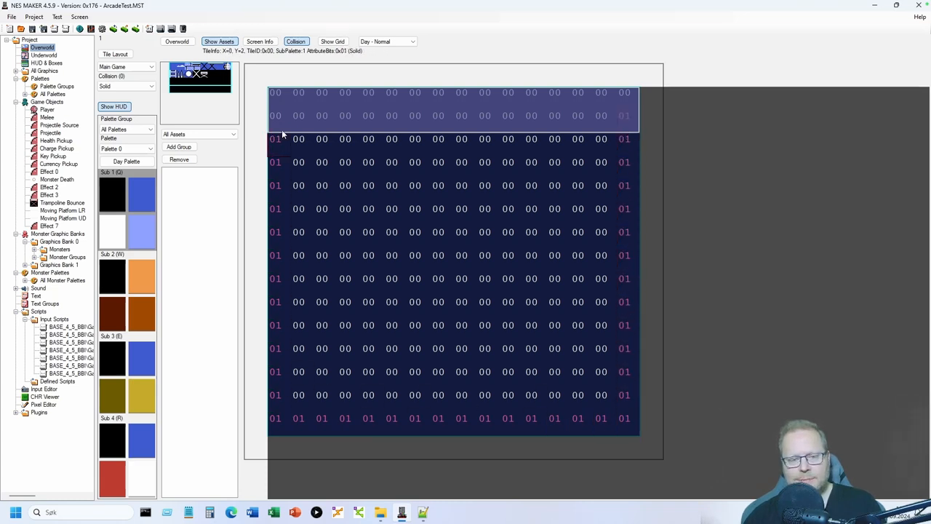
left_click_drag(448, 97, 600, 97)
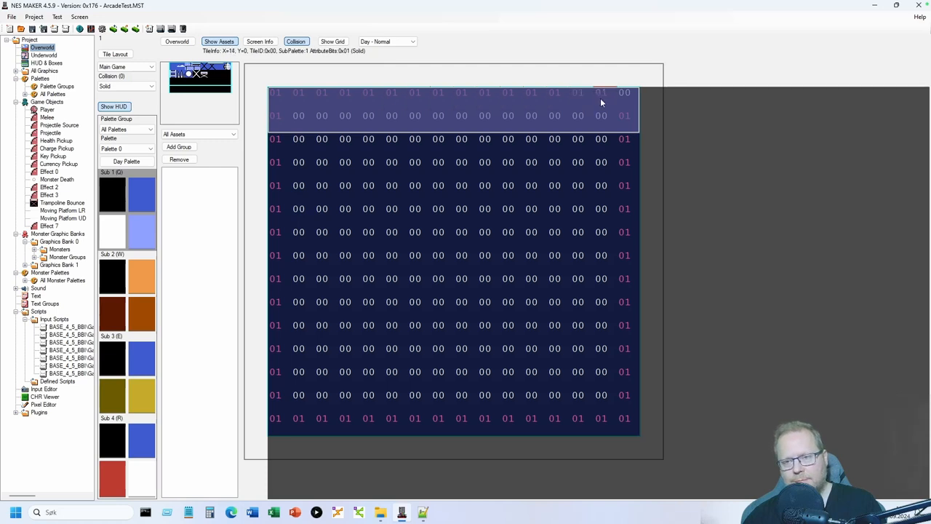
left_click(296, 41)
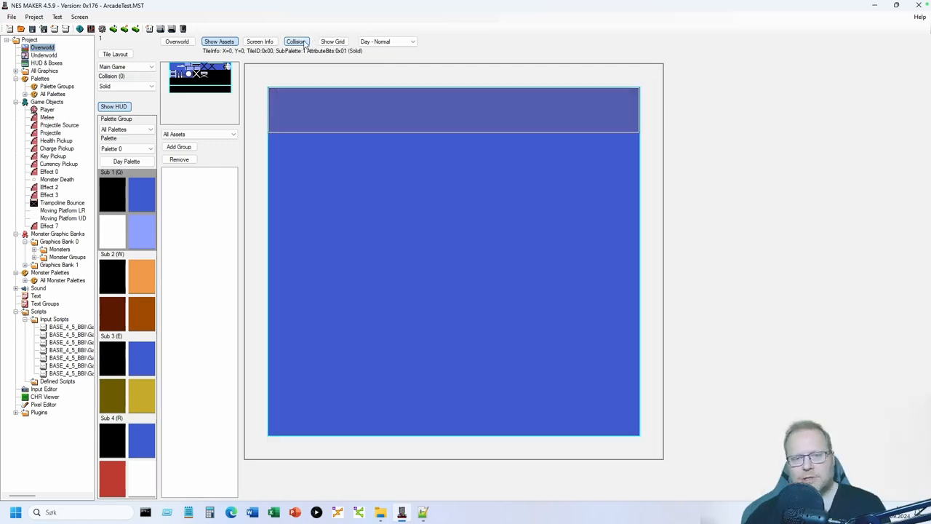
- Set the empty screen's type to Start Screen and check its Screen Info
left_click(149, 67)
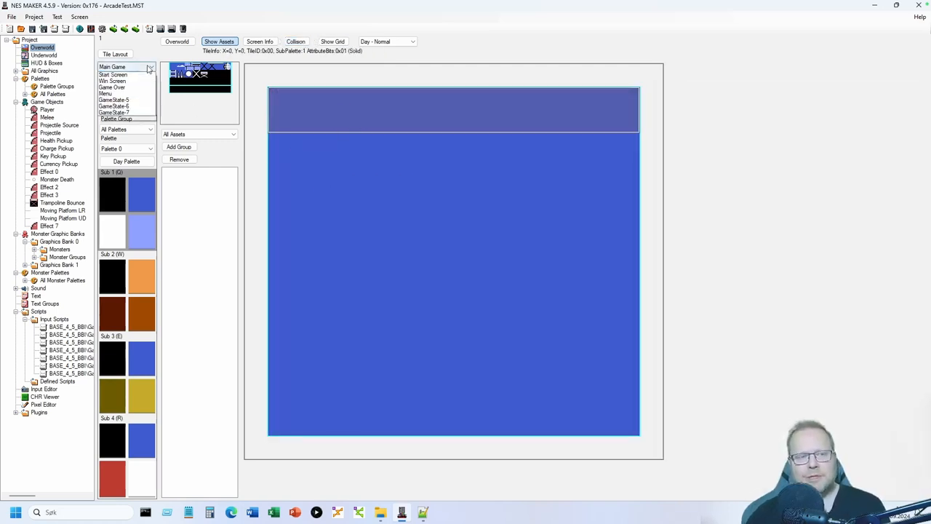
left_click(137, 81)
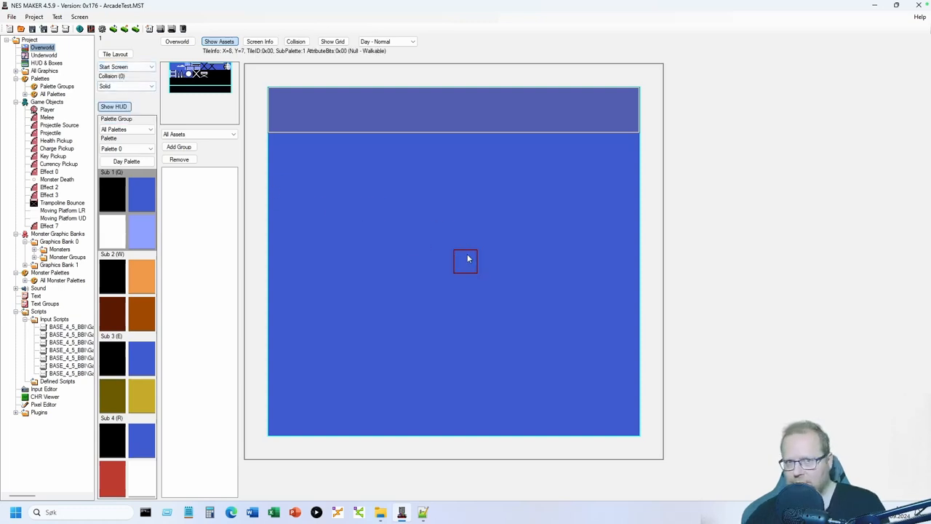
left_click(260, 41)
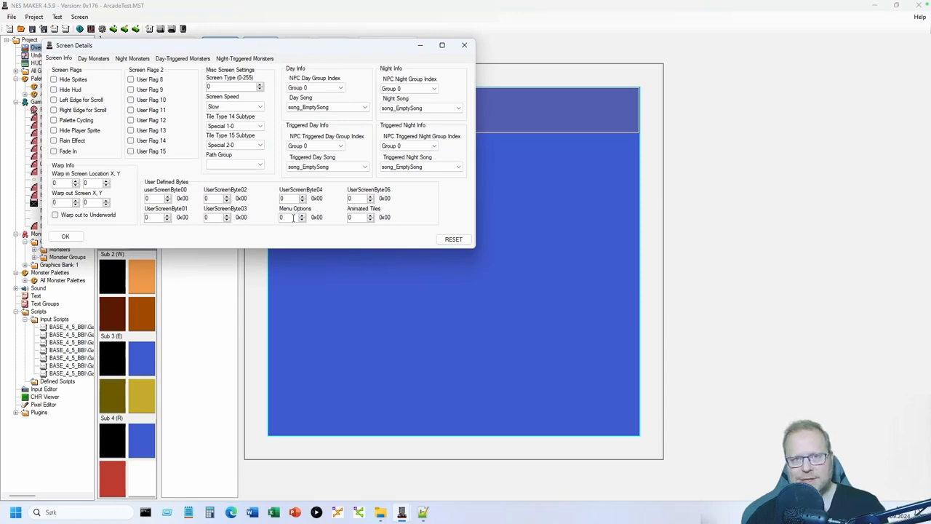
left_click(64, 236)
left_click(117, 53)
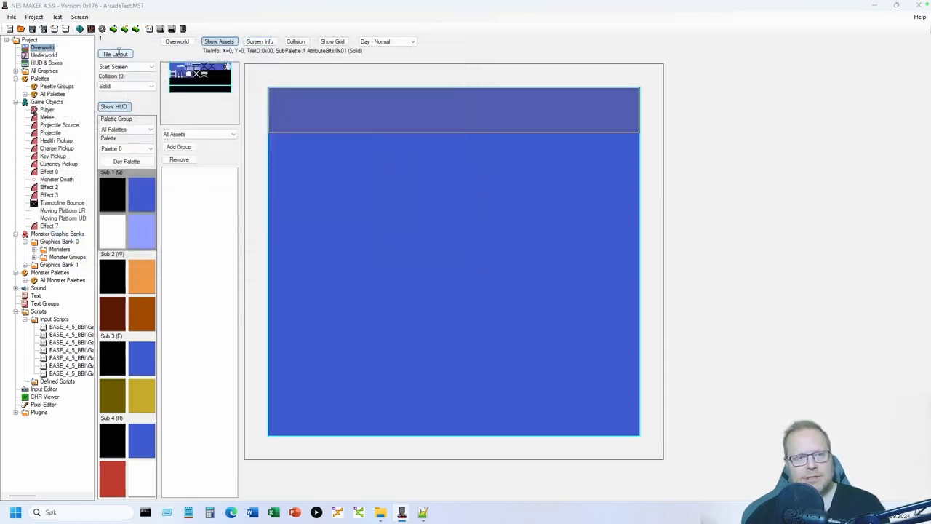
- Apply the B3 Main-5 main tileset to the start screen
left_click(183, 107)
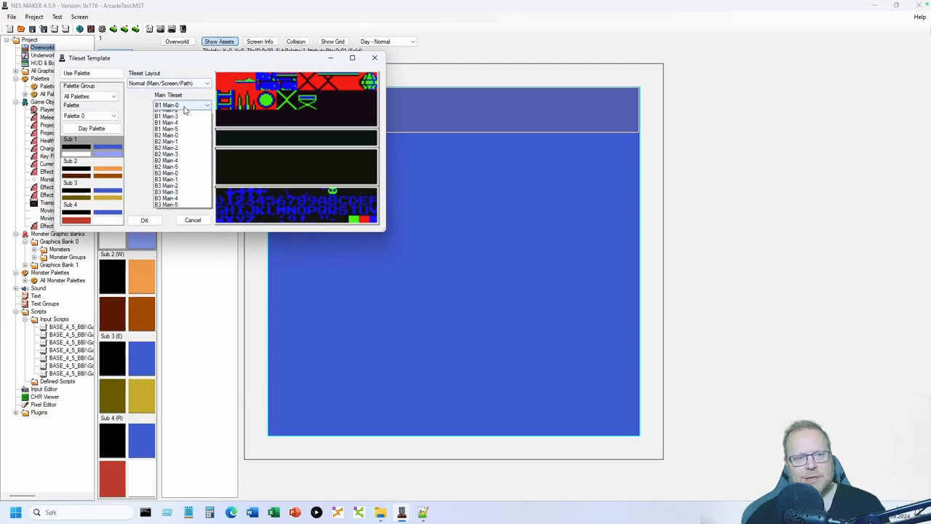
left_click(173, 220)
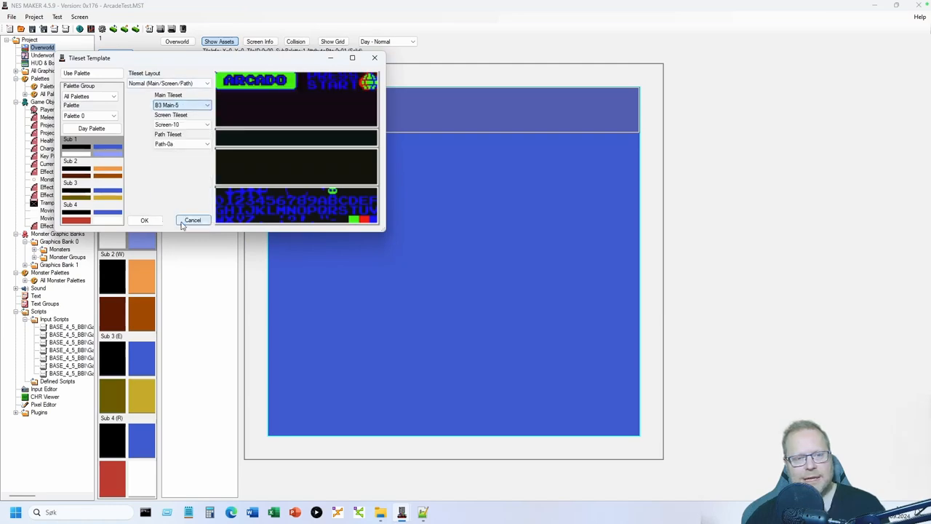
left_click(144, 220)
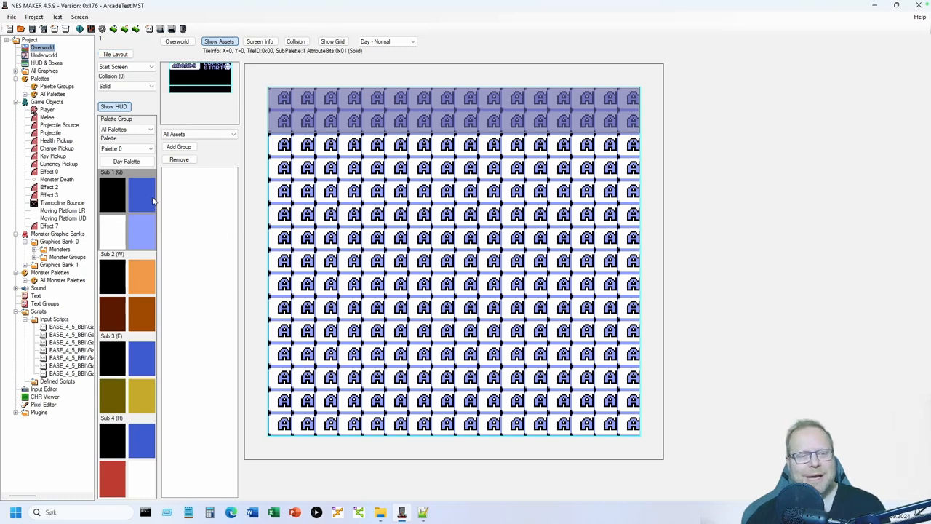
- Using the fourth subpalette, place the ARCADO title with PRESS START below it
left_click(143, 440)
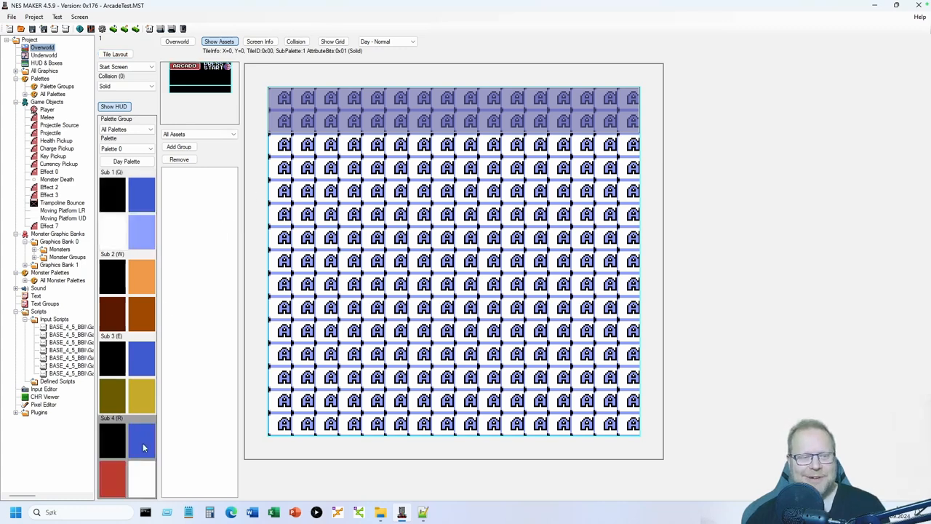
left_click(195, 68)
left_click(455, 191)
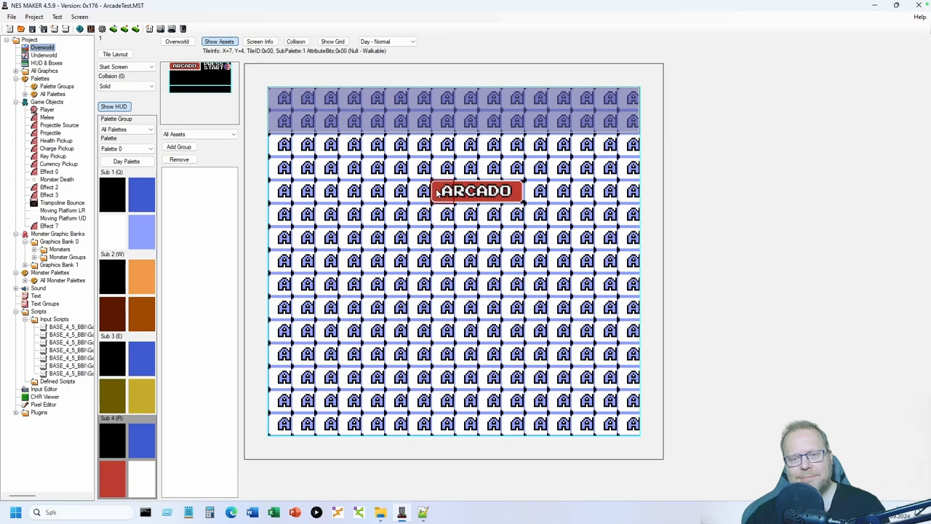
left_click(213, 67)
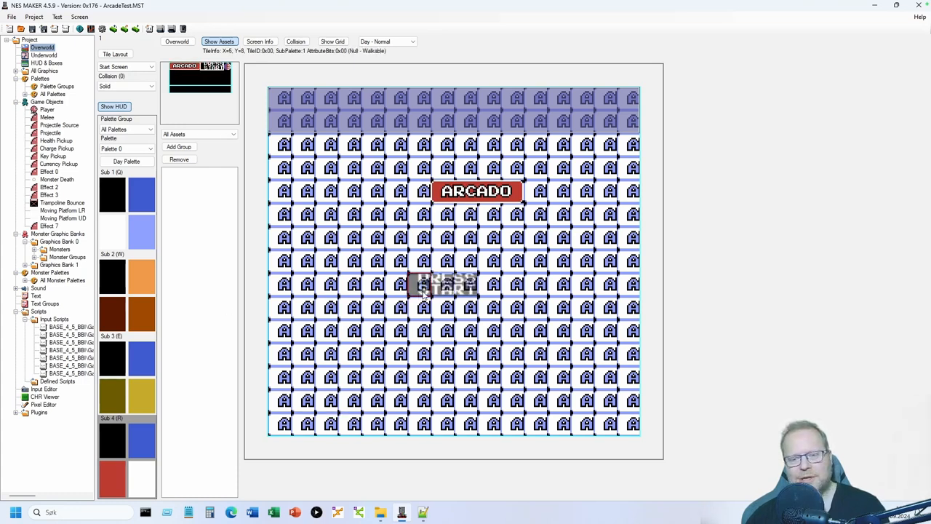
left_click(428, 315)
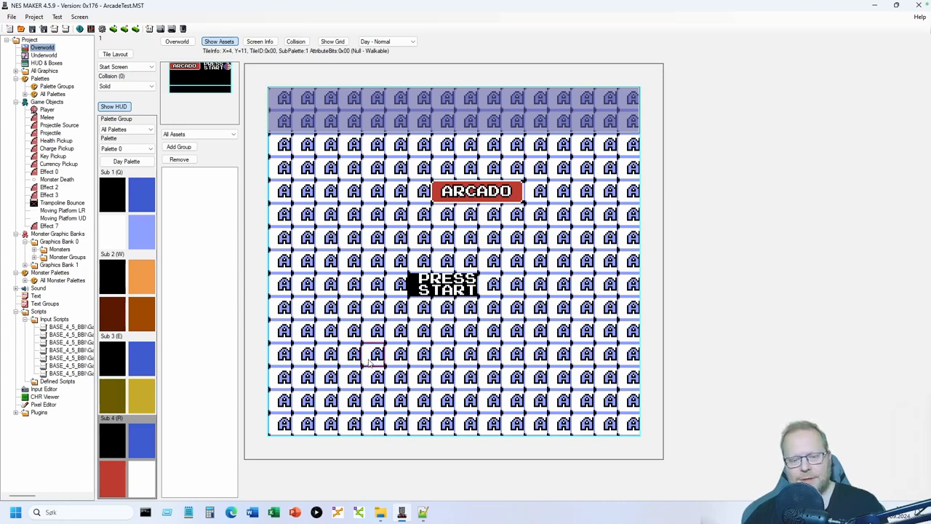
- Place the player on the start screen and return to the overworld map
right_click(369, 363)
left_click(391, 368)
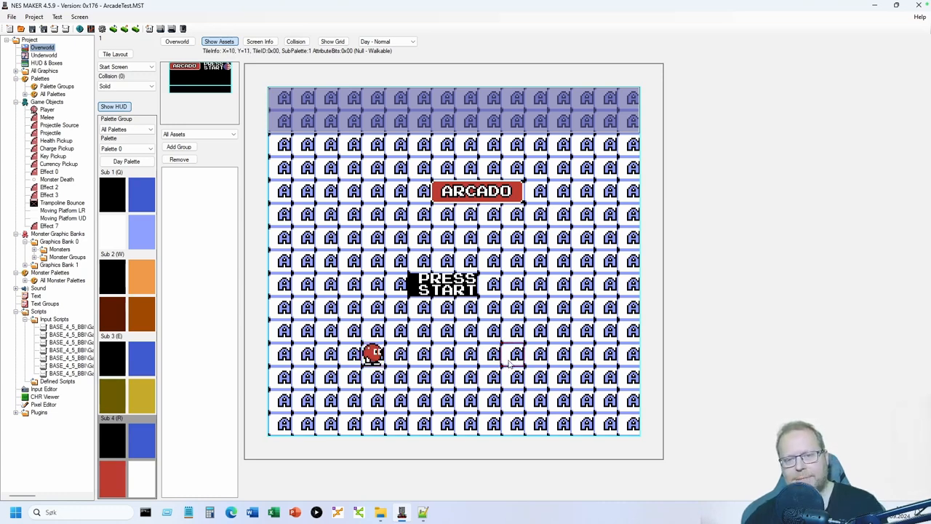
left_click(177, 41)
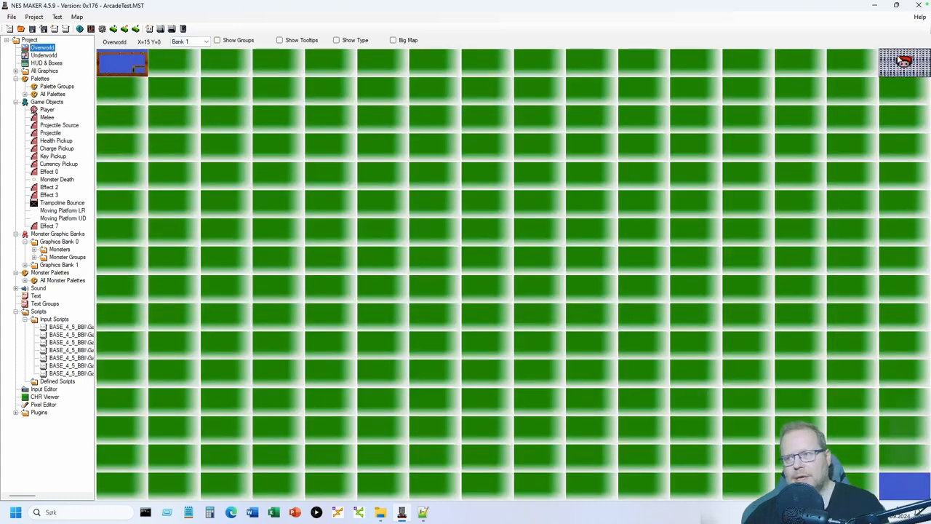
- Reopen the top-right ARCADO start screen and view its Screen Info
double_click(902, 61)
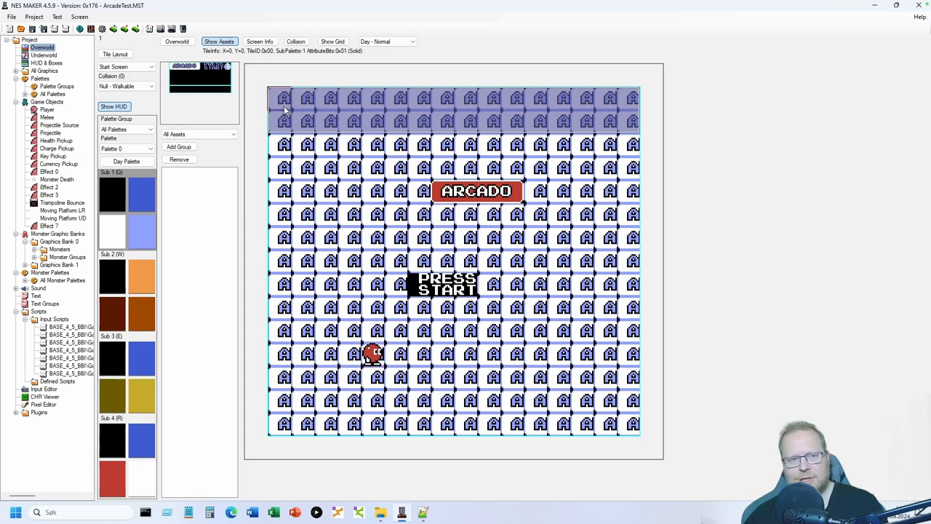
left_click(259, 41)
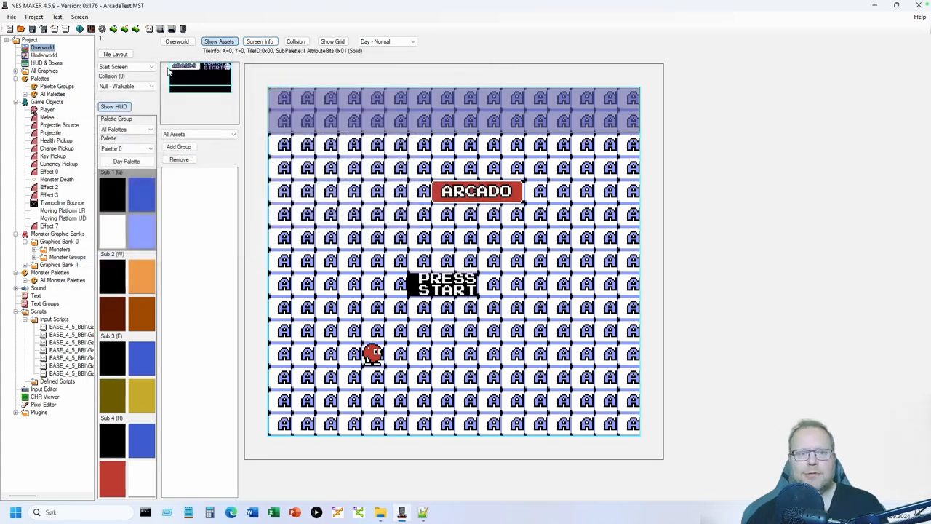
- Set the warp-in location on the top-left brick level's floor, then reopen Input Scripts
left_click(177, 42)
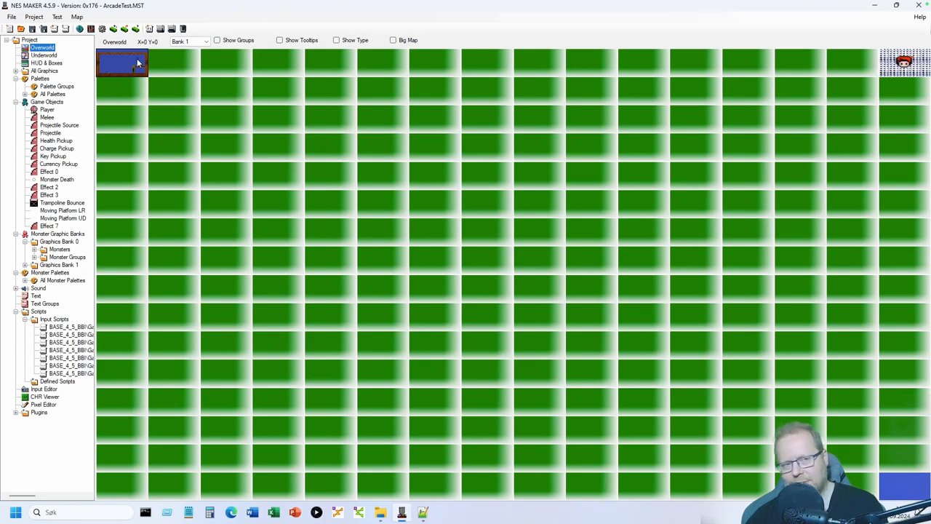
double_click(133, 65)
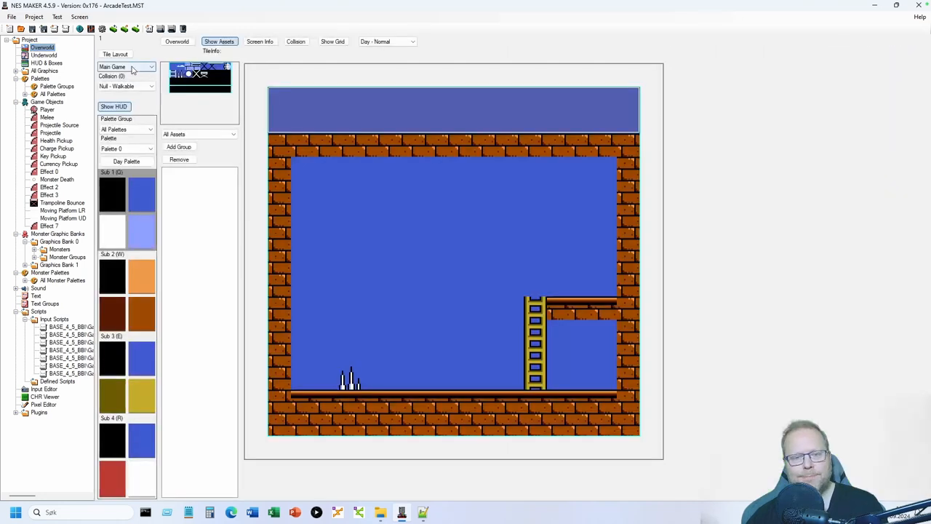
right_click(414, 382)
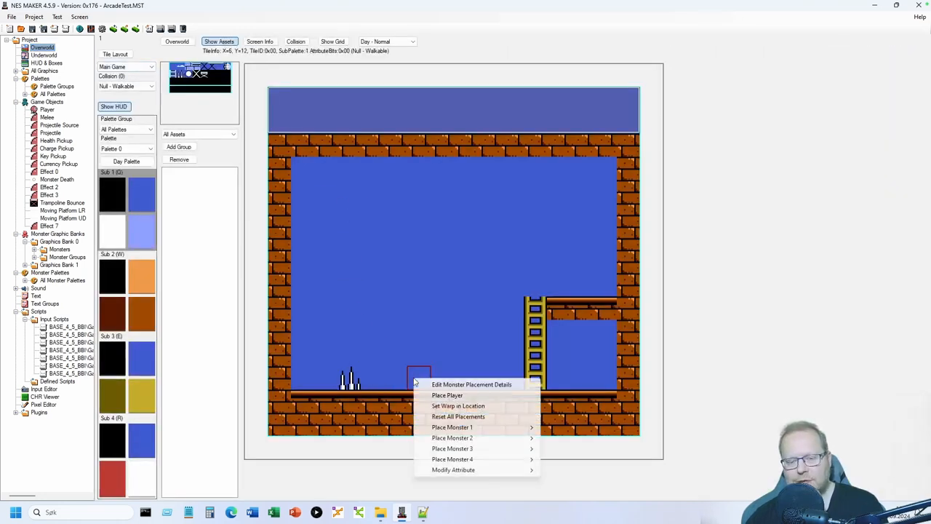
left_click(439, 406)
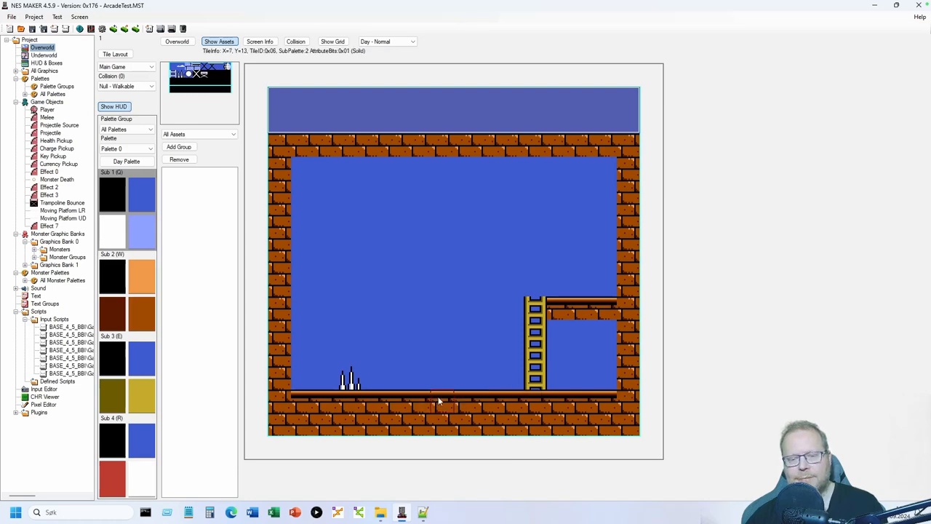
left_click(177, 41)
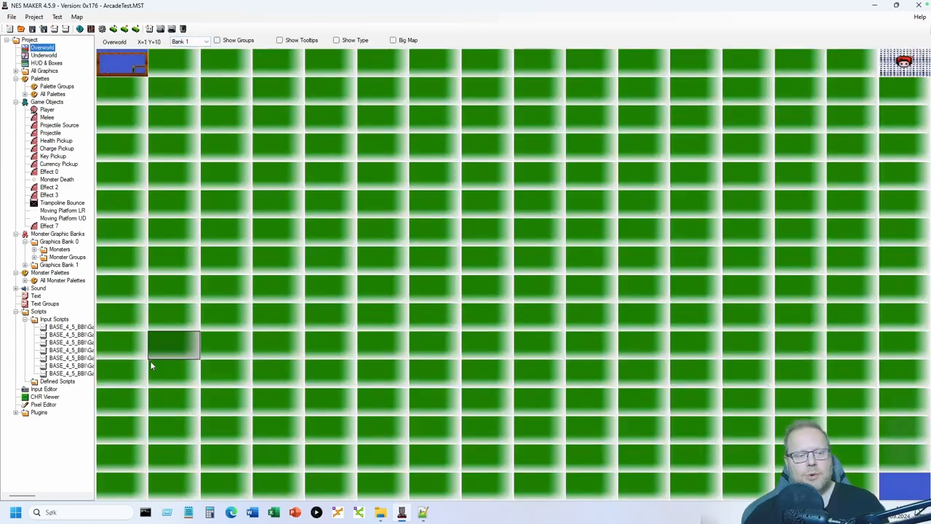
left_click(53, 320)
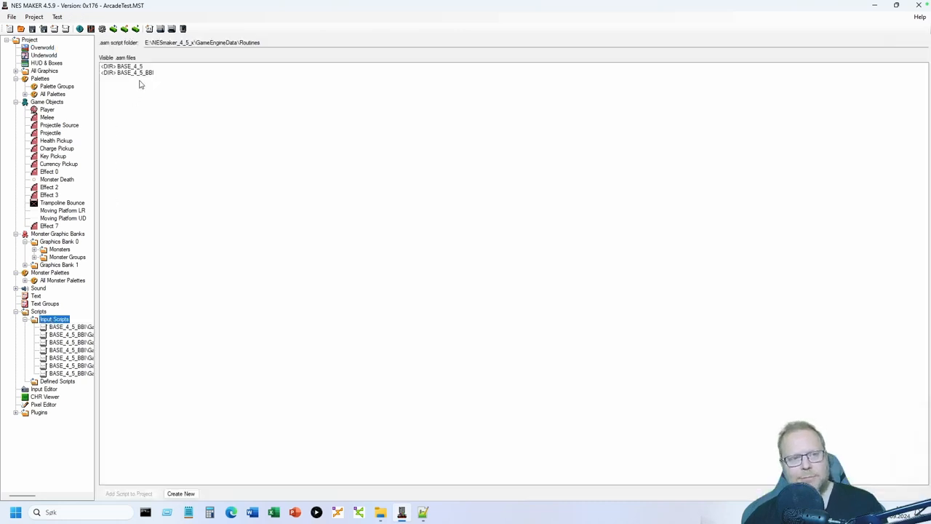
- Add startGameWithNewContinuePoints.asm from MOD_ArcadePlatformerBase's Inputs folder as an input script, then open the Input Editor
double_click(143, 74)
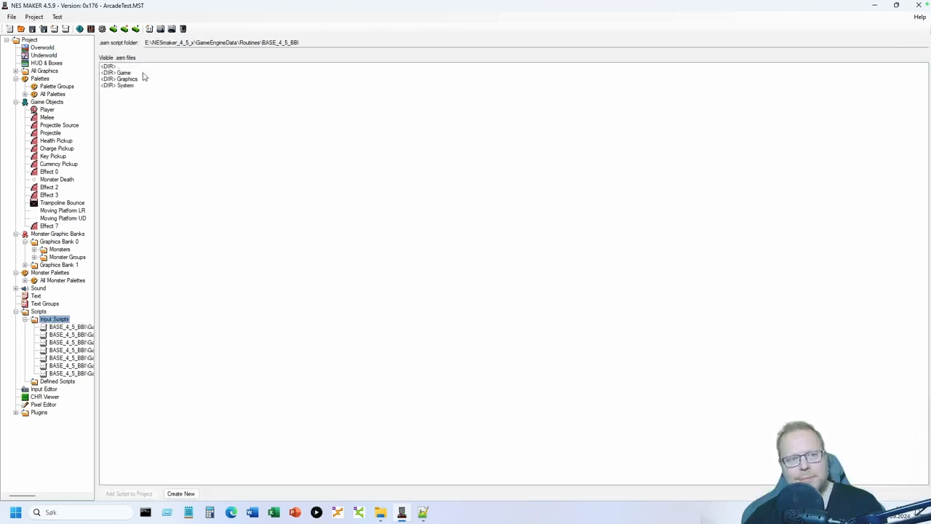
double_click(144, 74)
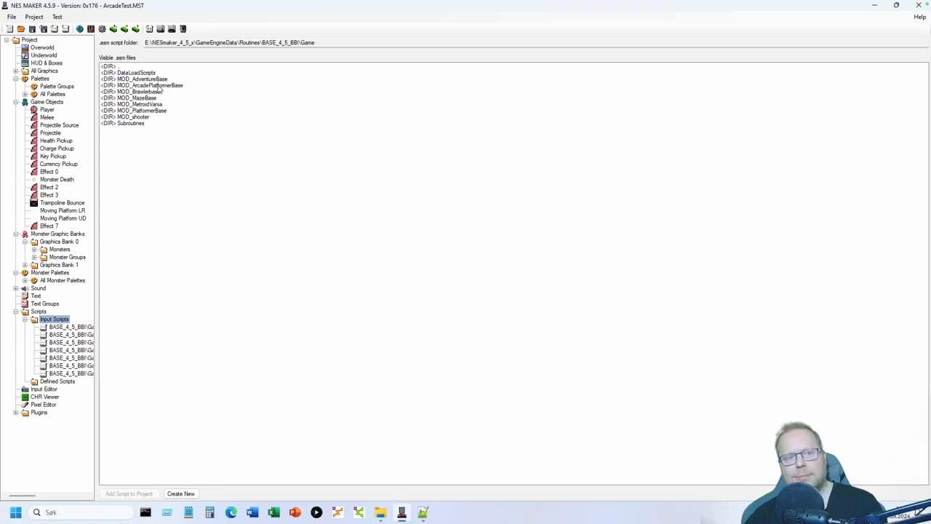
double_click(149, 85)
double_click(124, 91)
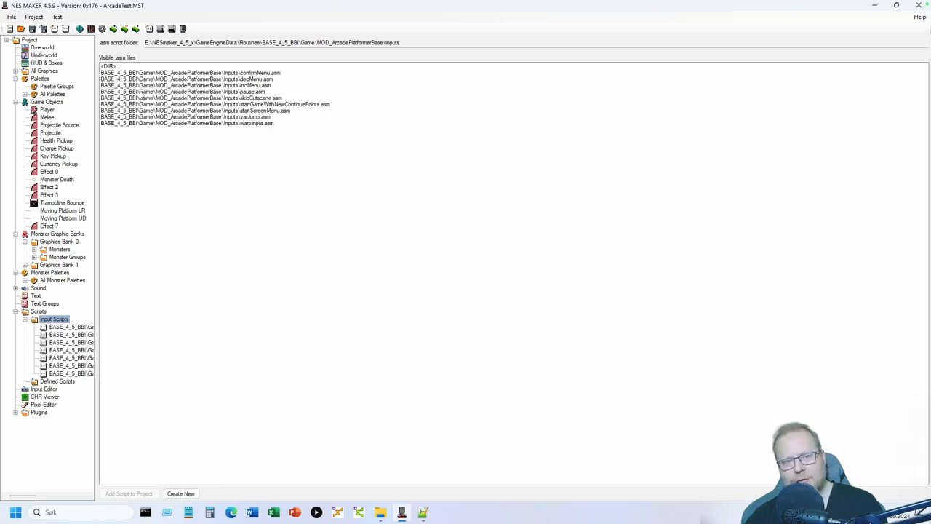
left_click(304, 104)
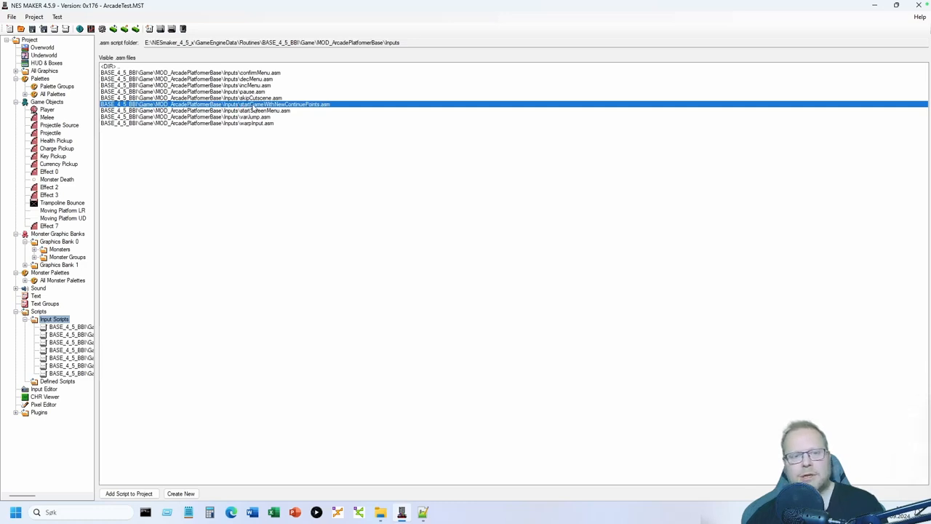
double_click(291, 105)
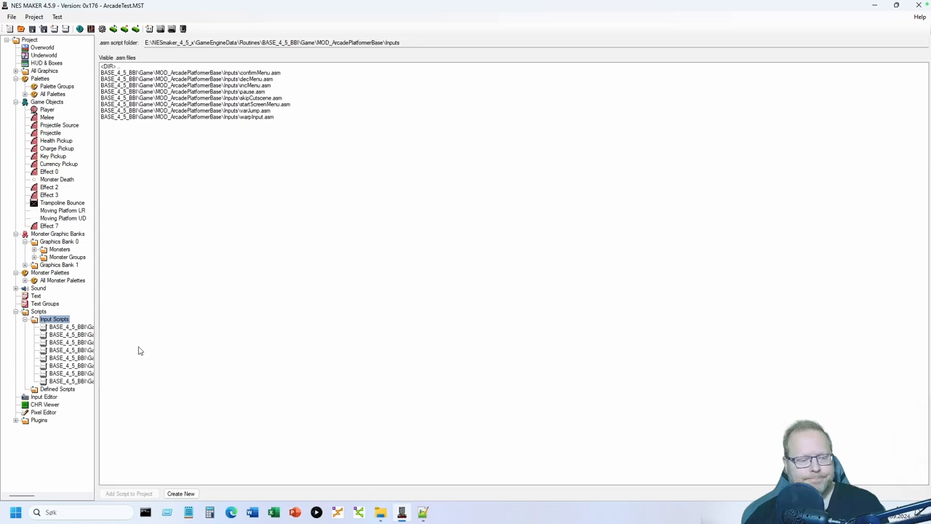
left_click(47, 398)
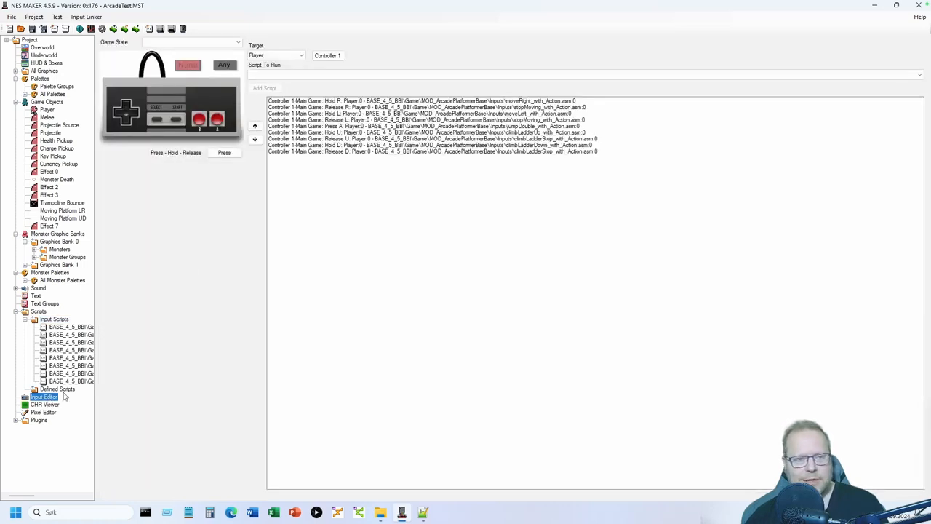
- Map Start in the Start Screen state to startGameWithNewContinuePoints.asm, then return to the Overworld
left_click(226, 47)
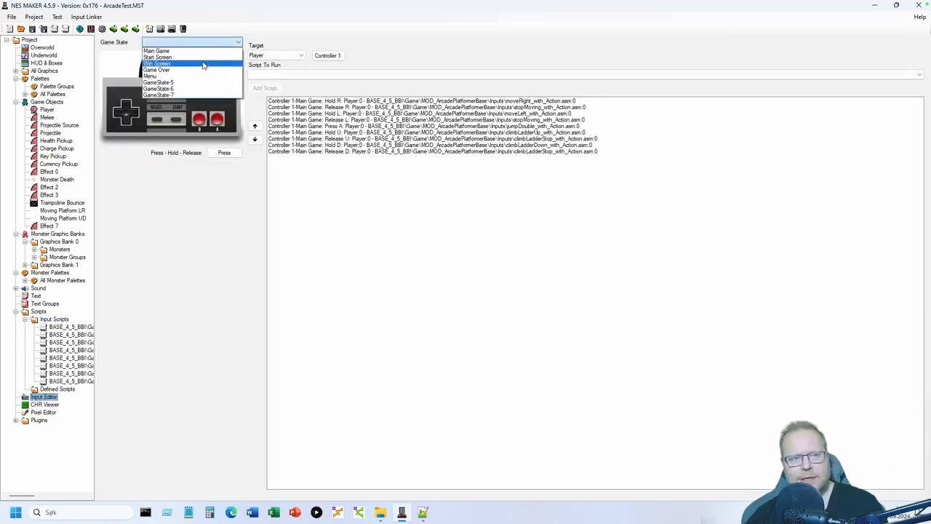
left_click(192, 62)
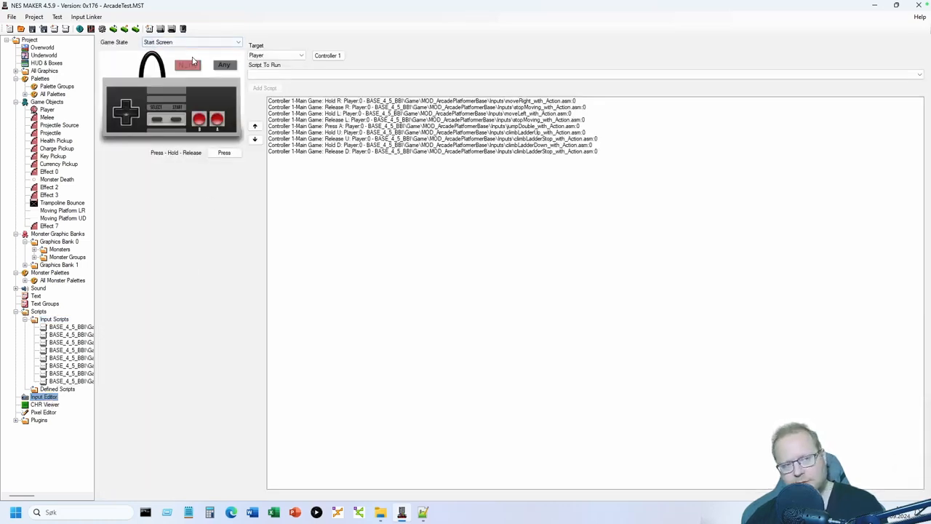
left_click(175, 121)
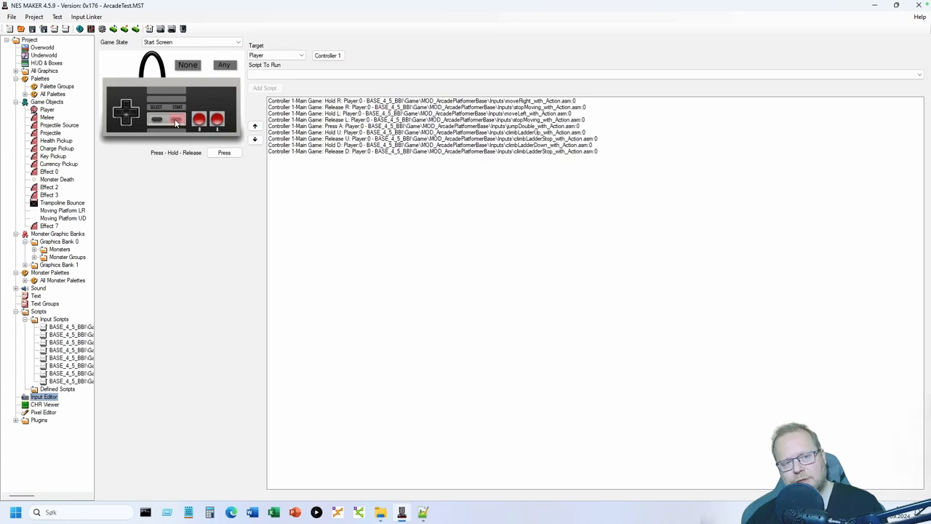
left_click(345, 76)
left_click(428, 128)
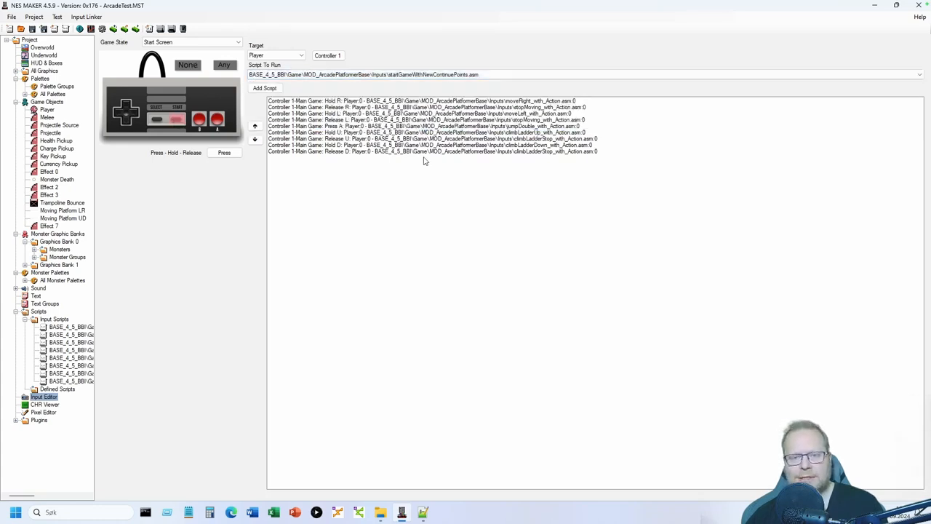
left_click(265, 89)
left_click(44, 48)
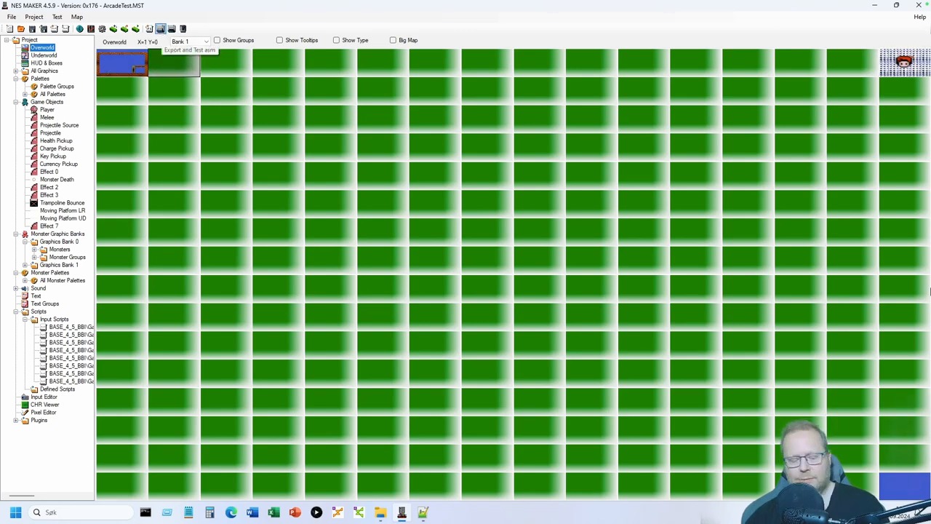
- Export and test the game in Mesen, starting it from the ARCADO title screen
left_click(161, 29)
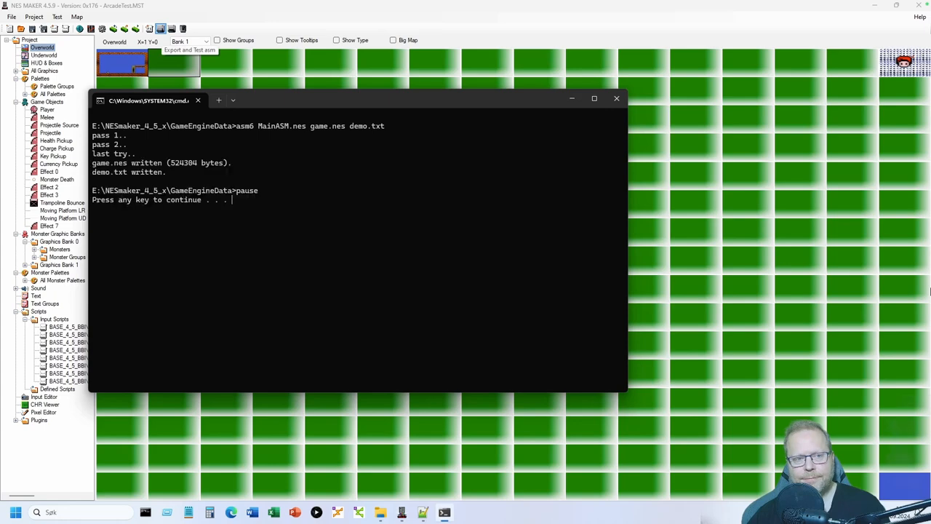
key("Return")
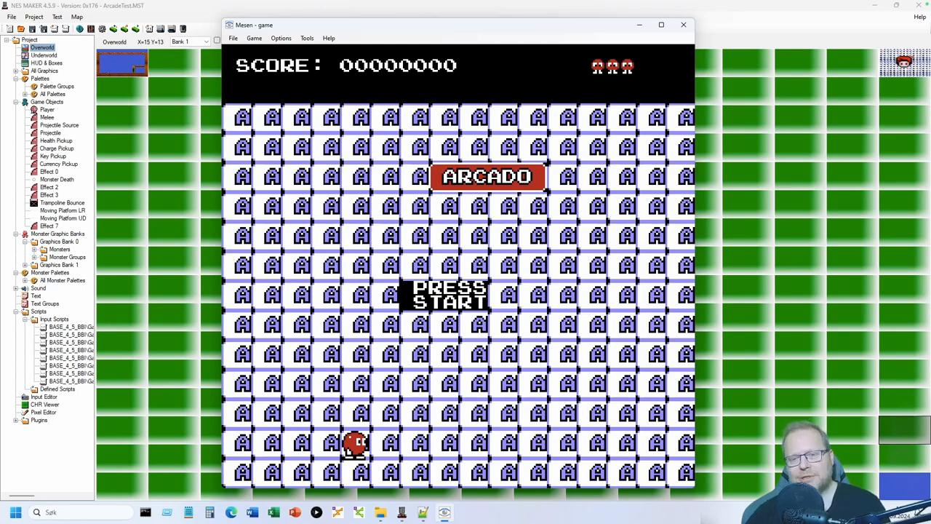
key("Return")
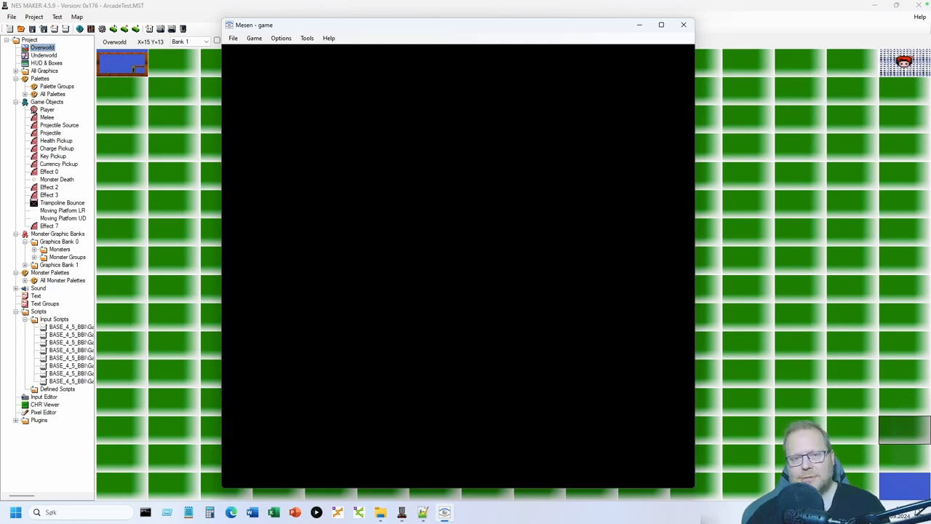
- Walk and jump the character in the brick level, then close Mesen and reopen the start screen
key("Right")
key("s")
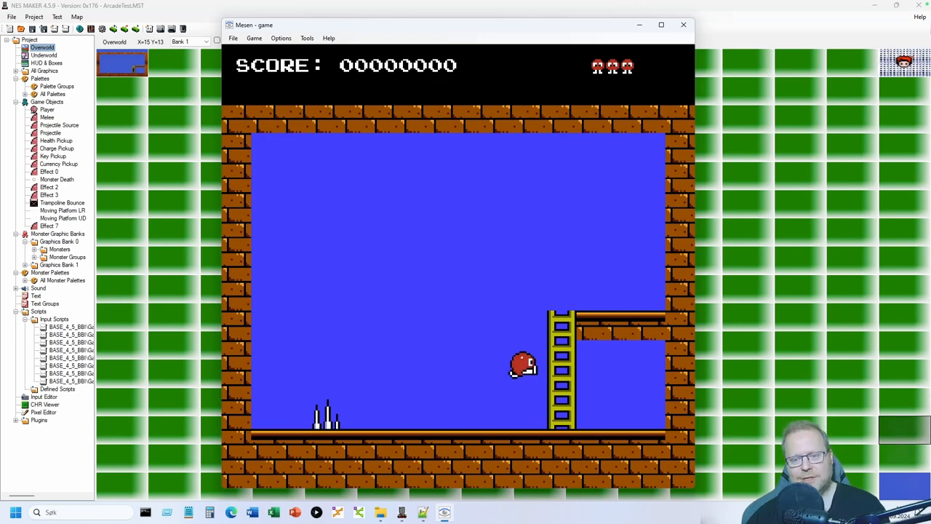
key("Left")
key("s")
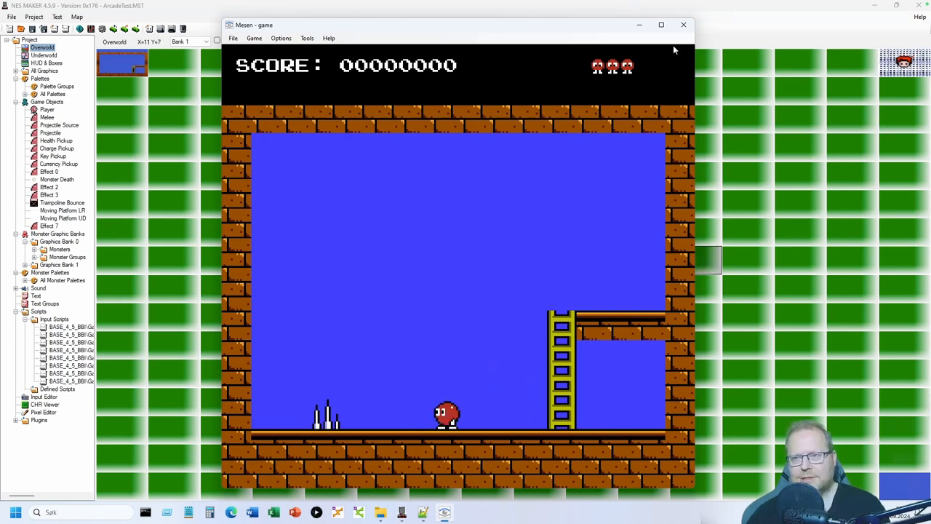
left_click(683, 25)
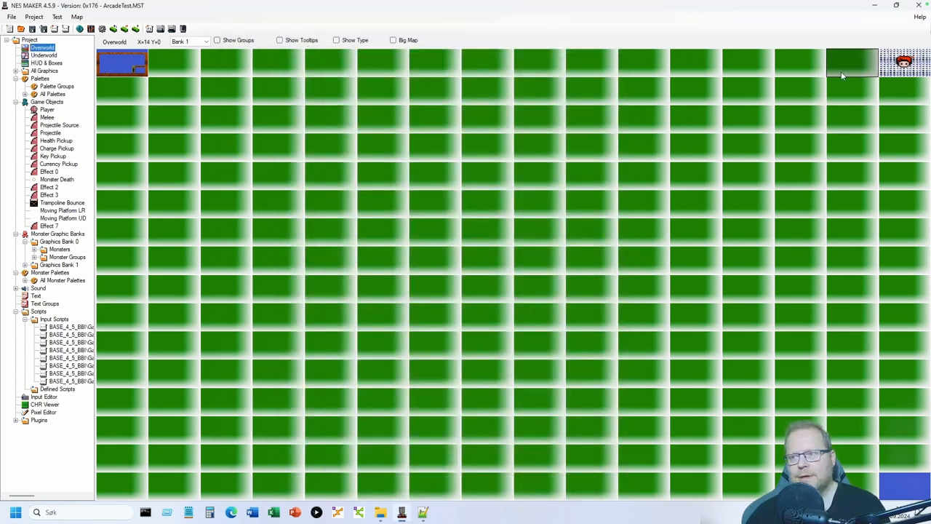
double_click(896, 62)
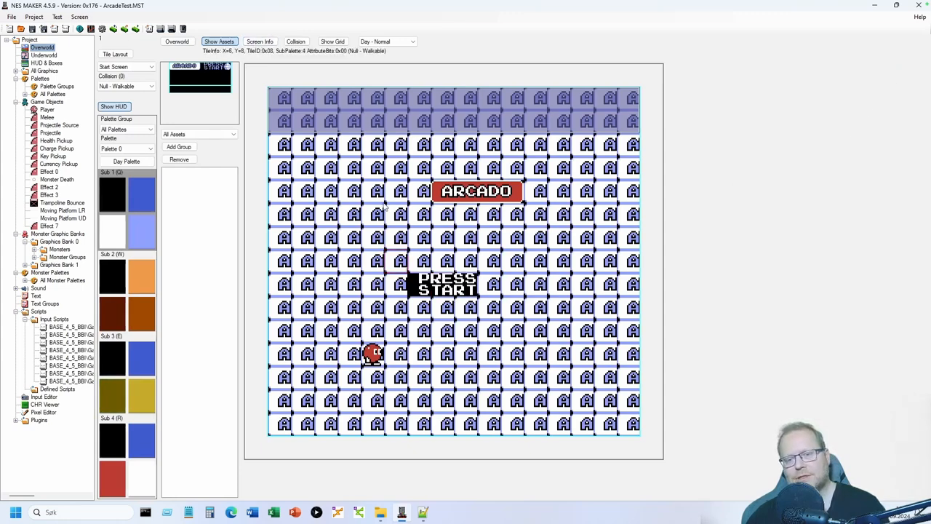
- Enable Hide Sprites in the ARCADO start screen's Screen Details and confirm
left_click(267, 42)
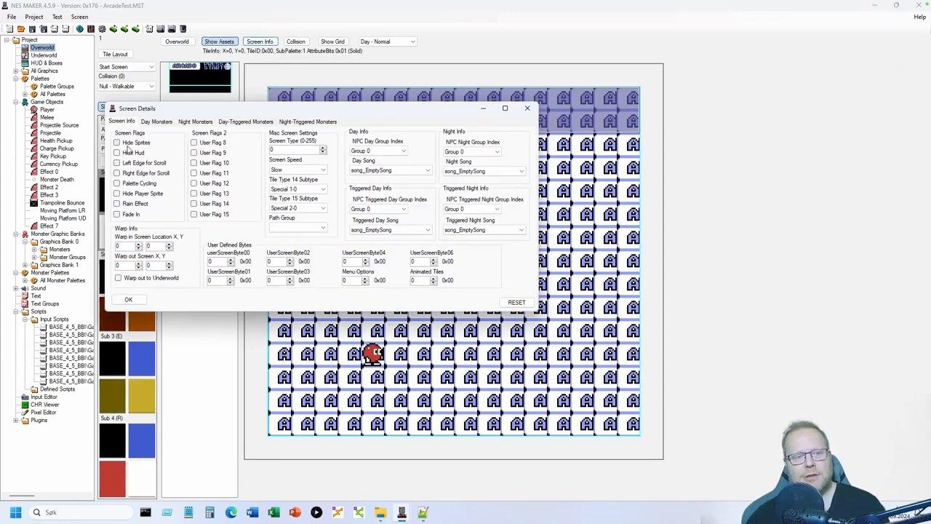
left_click(128, 143)
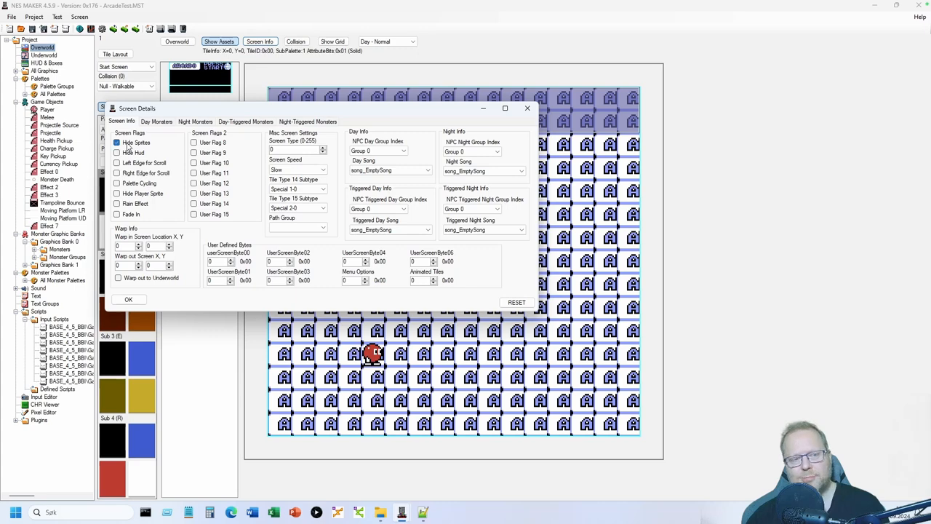
left_click(129, 299)
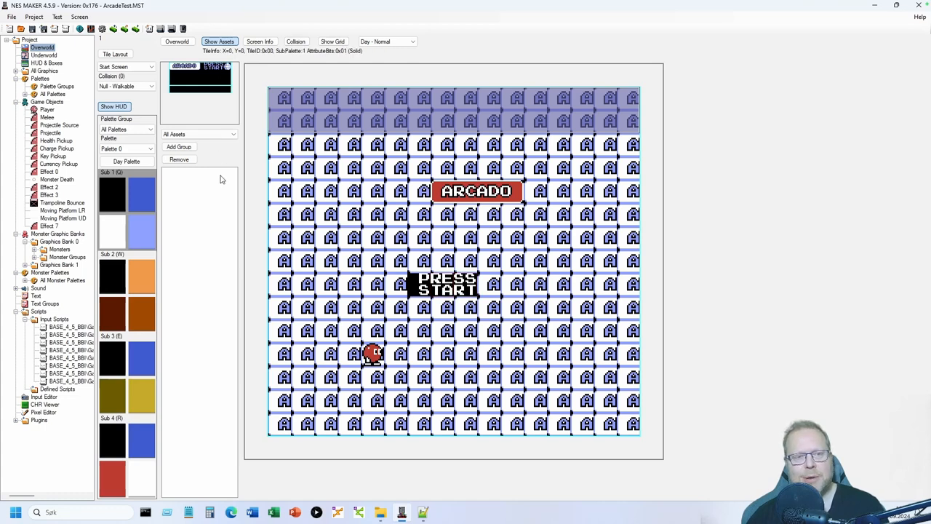
- Stamp gems left and right of the ARCADO banner, review Screen Info, and turn Show HUD off
left_click(395, 190)
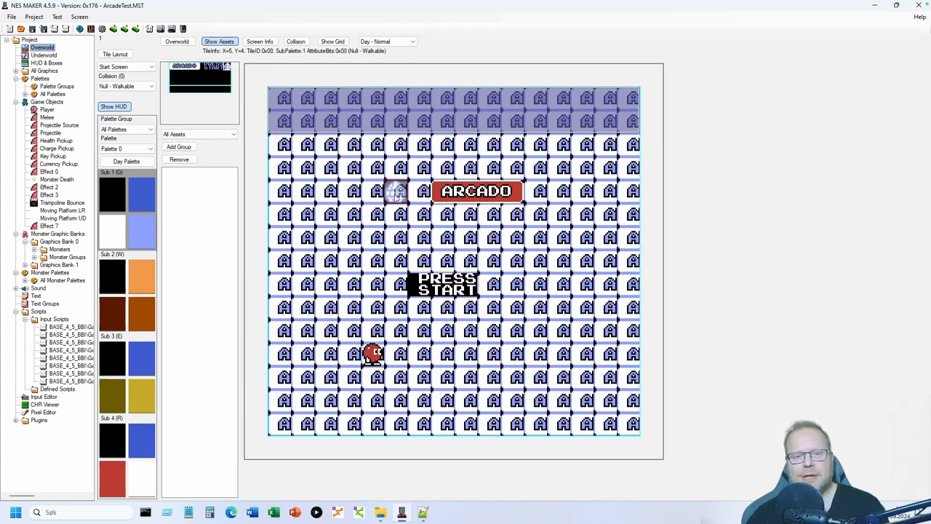
left_click(558, 190)
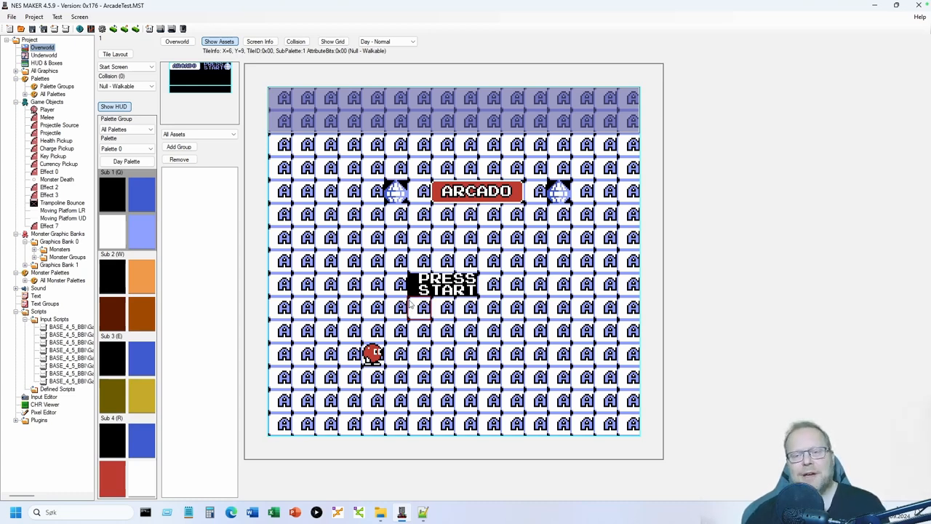
left_click(258, 42)
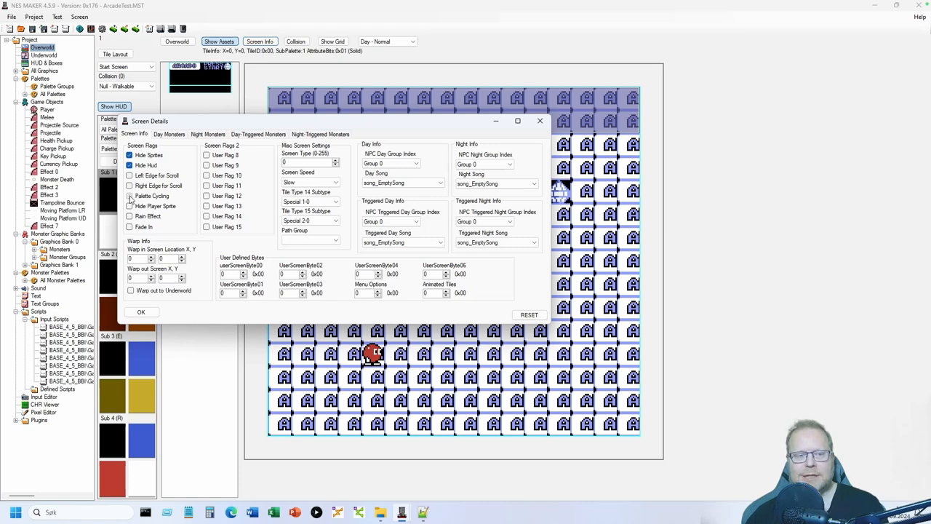
left_click(141, 311)
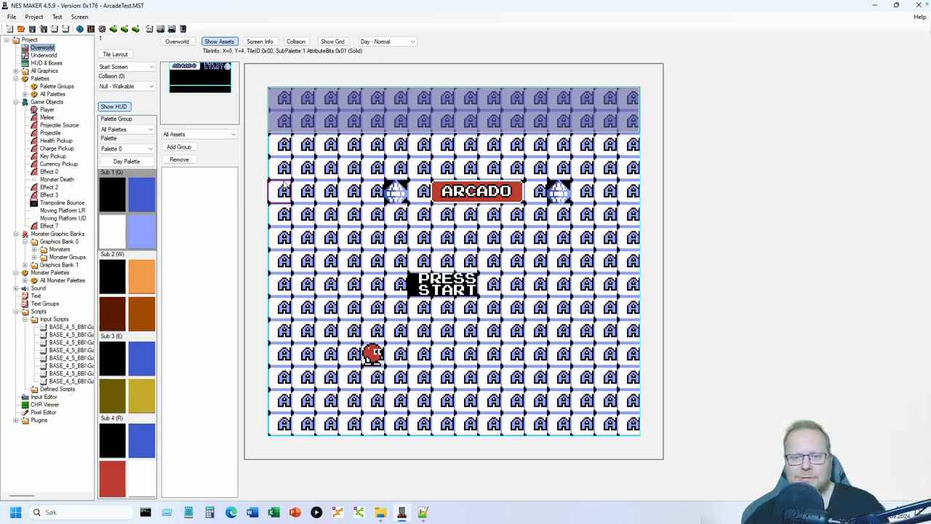
left_click(109, 107)
- Paint black tiles over the whole start-screen background and pick Solid as the collision type
mouse_move(285, 105)
left_mouse_down()
mouse_move(633, 102)
mouse_move(429, 125)
mouse_move(302, 123)
mouse_move(601, 121)
mouse_move(487, 149)
mouse_move(320, 145)
mouse_move(280, 166)
mouse_move(456, 168)
mouse_move(557, 146)
mouse_move(627, 176)
mouse_move(606, 221)
mouse_move(553, 219)
mouse_move(535, 241)
mouse_move(396, 217)
mouse_move(289, 212)
mouse_move(343, 195)
mouse_move(297, 195)
mouse_move(284, 237)
mouse_move(421, 238)
mouse_move(415, 211)
mouse_move(518, 249)
mouse_move(298, 261)
mouse_move(388, 300)
mouse_move(499, 309)
mouse_move(513, 286)
mouse_move(631, 277)
mouse_move(606, 252)
mouse_move(582, 309)
mouse_move(608, 329)
mouse_move(539, 336)
mouse_move(607, 375)
mouse_move(556, 426)
mouse_move(364, 424)
mouse_move(279, 377)
mouse_move(378, 309)
mouse_move(473, 333)
mouse_move(320, 393)
mouse_move(576, 378)
mouse_move(560, 400)
mouse_move(306, 399)
mouse_move(445, 368)
mouse_move(585, 409)
mouse_move(509, 331)
mouse_move(386, 354)
mouse_move(386, 375)
mouse_move(380, 334)
mouse_move(499, 374)
mouse_move(491, 376)
left_mouse_up()
left_click(113, 88)
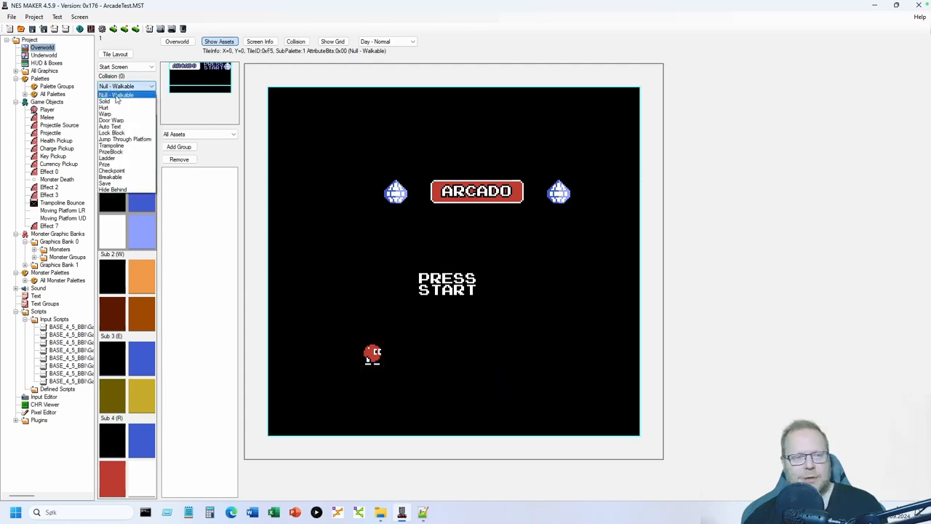
left_click(117, 99)
- Paint Solid collision along the start screen's bottom, right, top and left edges
left_click(295, 41)
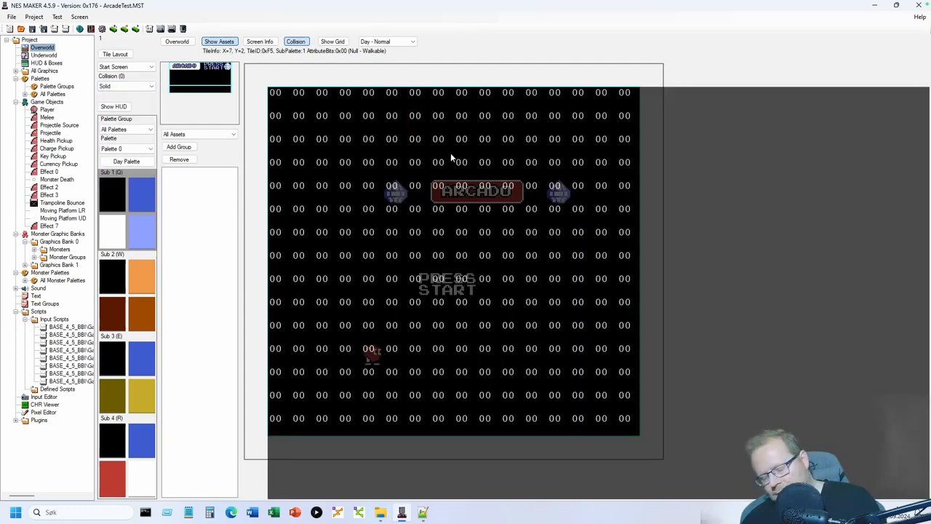
left_click(322, 395)
left_click(281, 419)
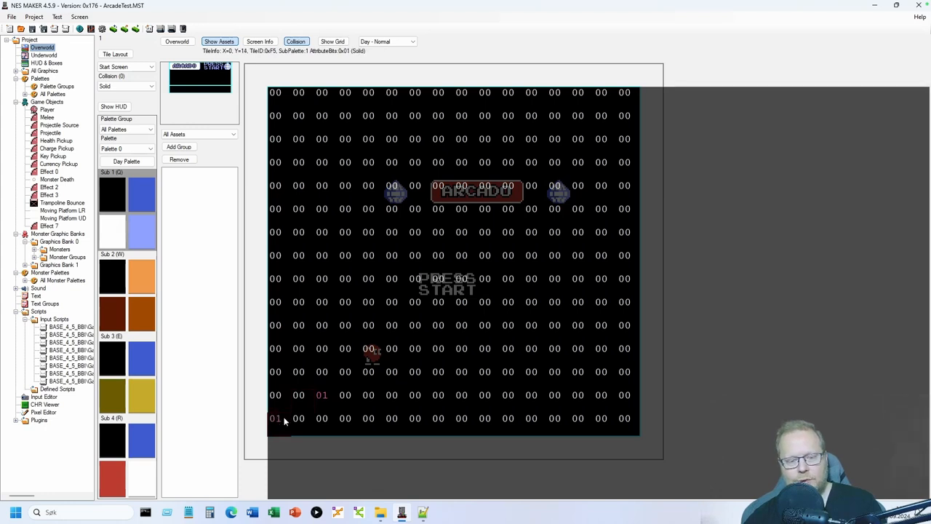
left_click_drag(338, 426, 520, 421)
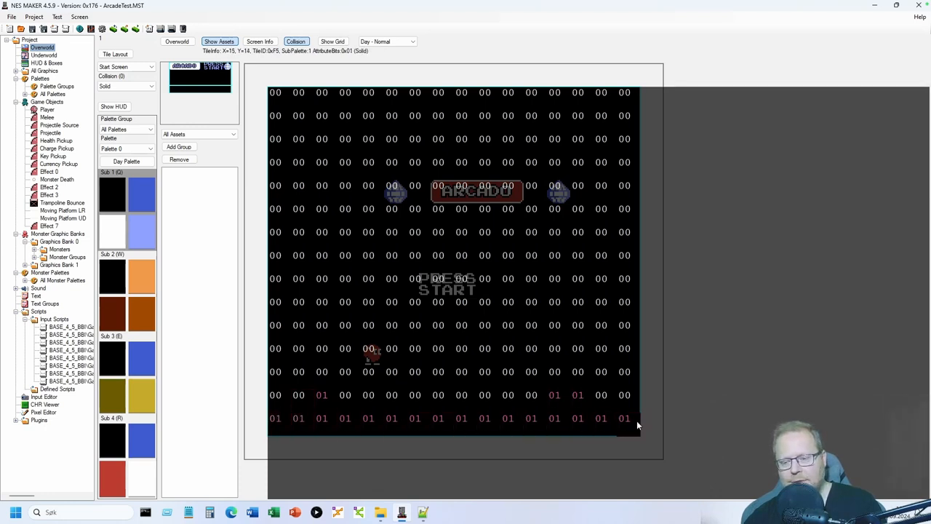
mouse_move(631, 331)
left_mouse_down()
mouse_move(630, 145)
mouse_move(570, 96)
mouse_move(295, 98)
mouse_move(272, 211)
mouse_move(268, 412)
left_mouse_up()
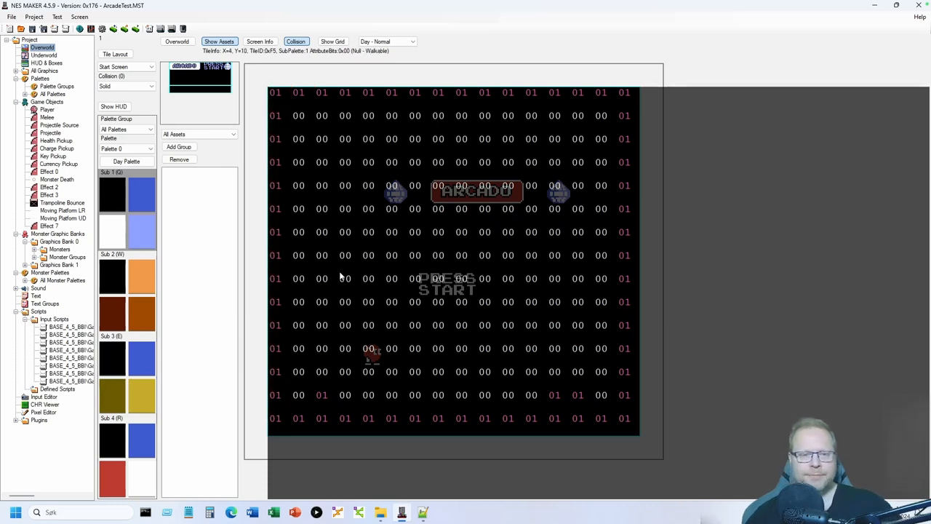
left_click(295, 42)
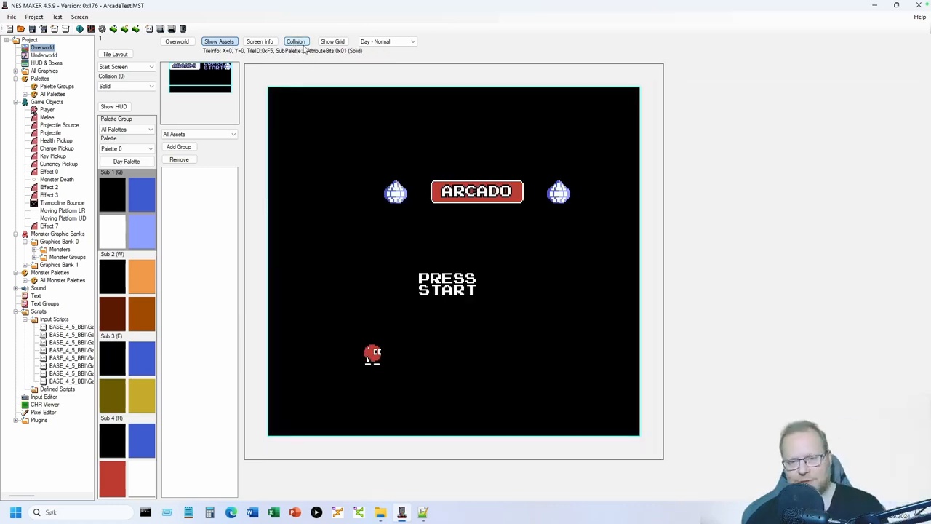
- Shift the ARCADO banner row one tile left, review Screen Details, and build for a test run
left_click_drag(396, 190, 582, 191)
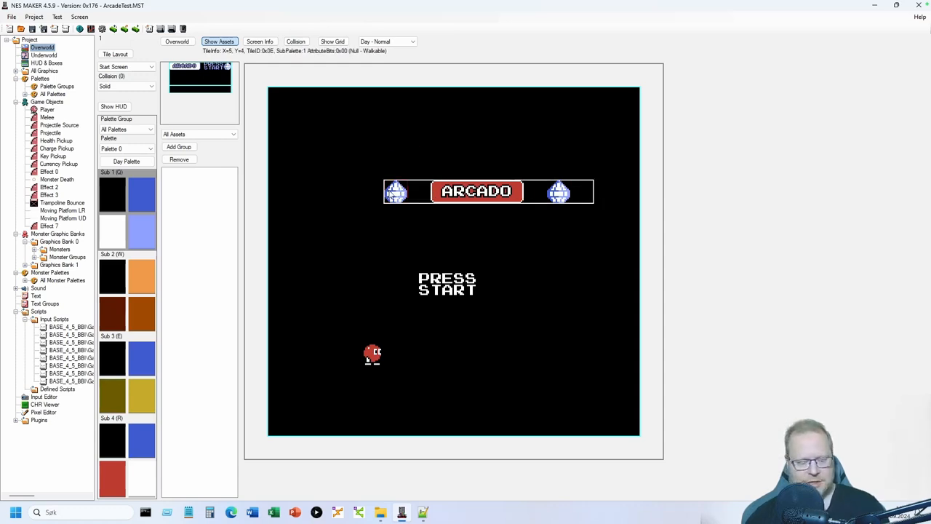
left_click(372, 191)
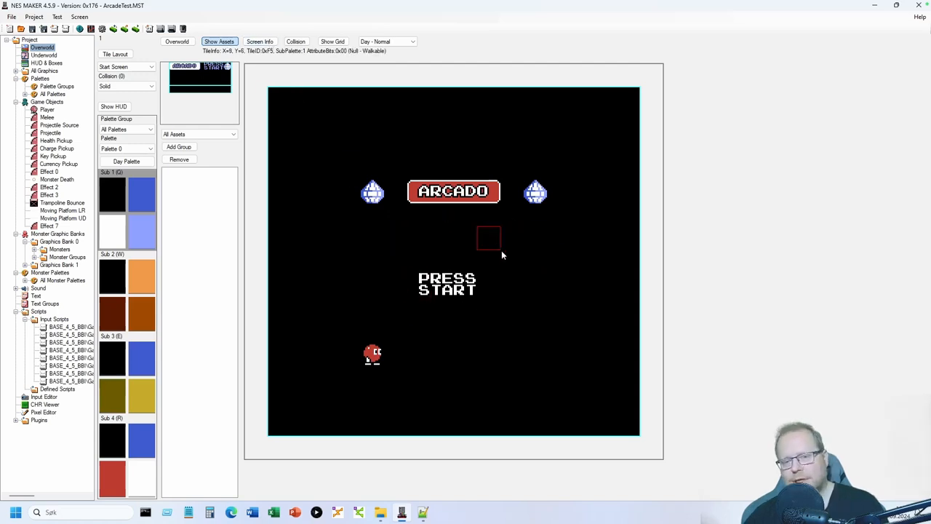
left_click(260, 42)
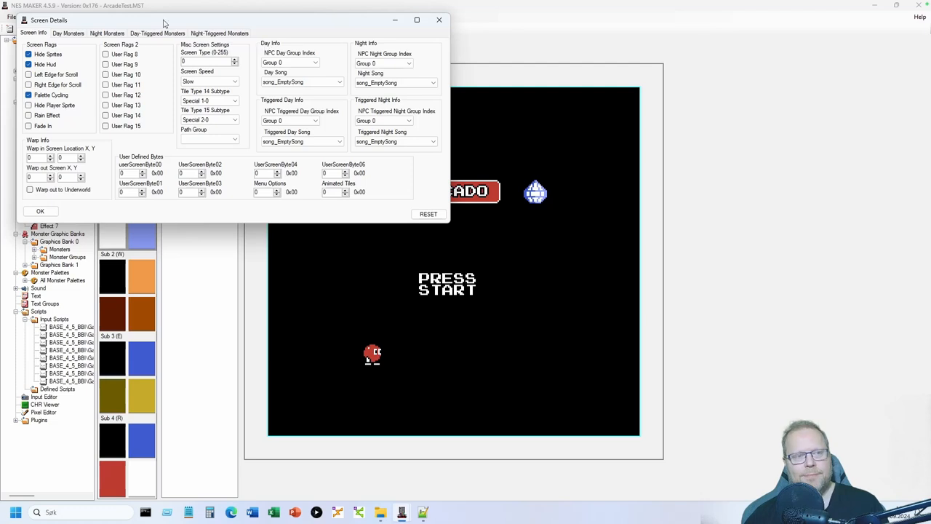
left_click_drag(128, 21, 357, 101)
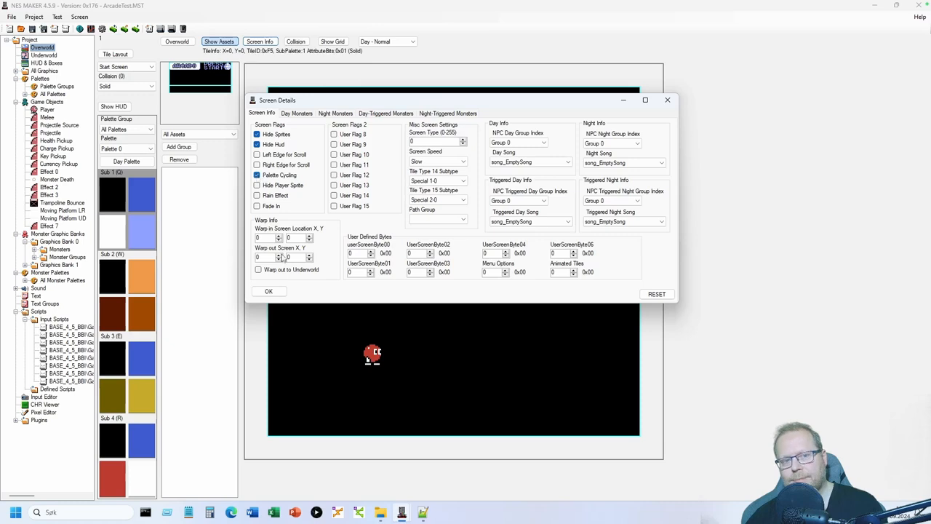
left_click(269, 290)
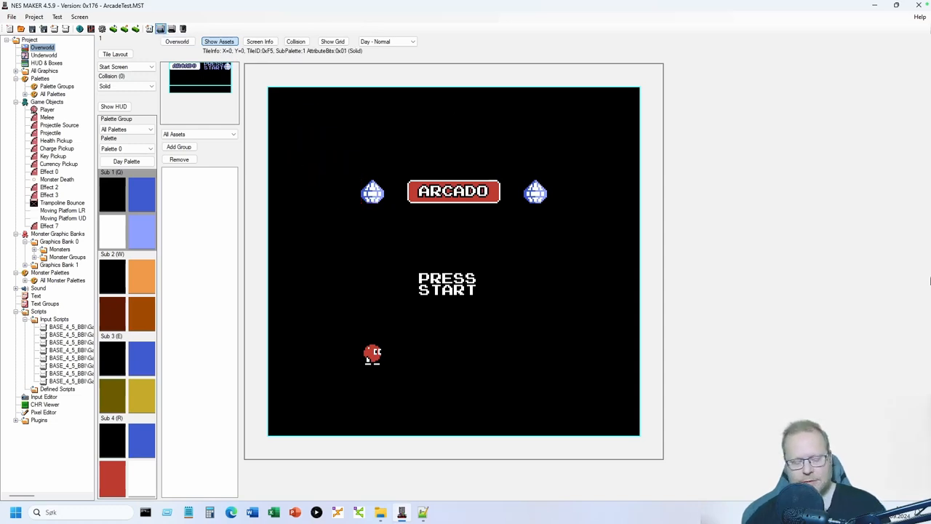
left_click(160, 29)
- Start the built game from the ARCADO title into the brick level, then close Mesen
key("Return")
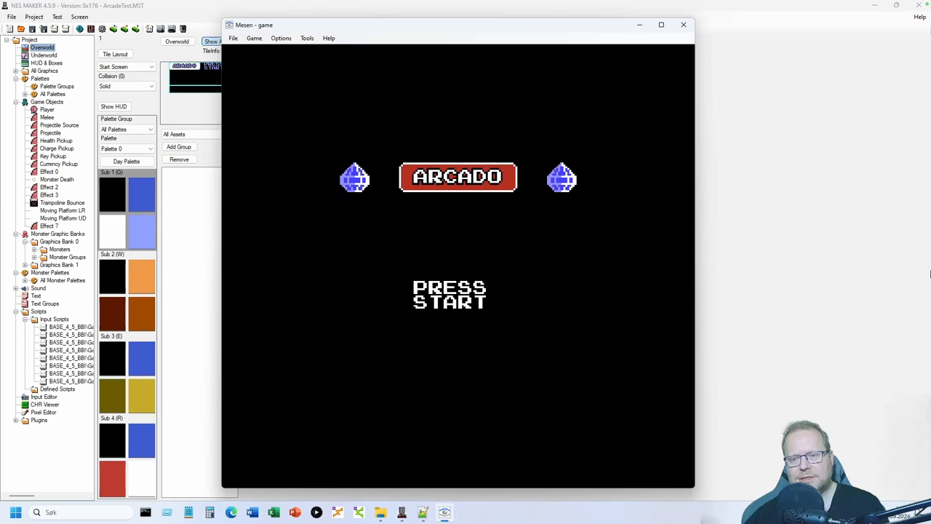
key("Return")
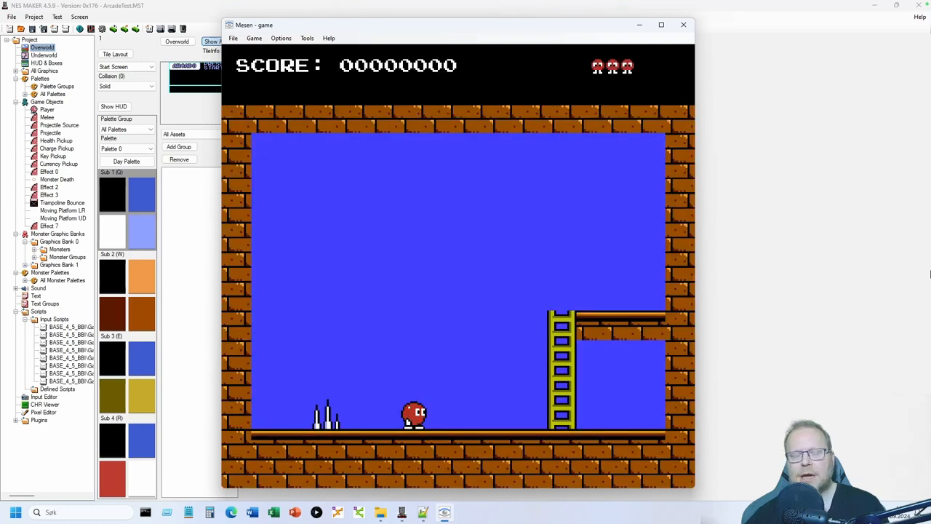
left_click(684, 26)
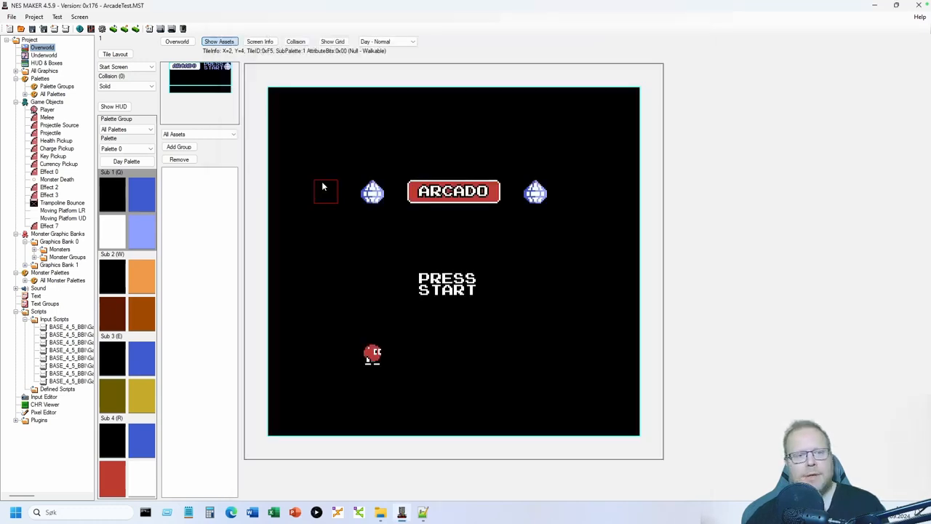
- Turn off Palette Cycling in the ARCADO title screen's Screen Details and confirm
left_click(259, 42)
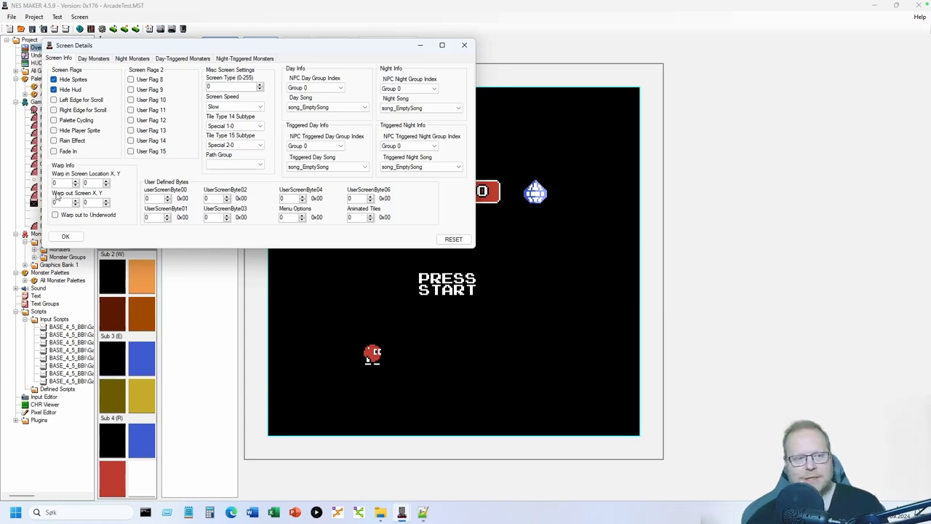
left_click(65, 235)
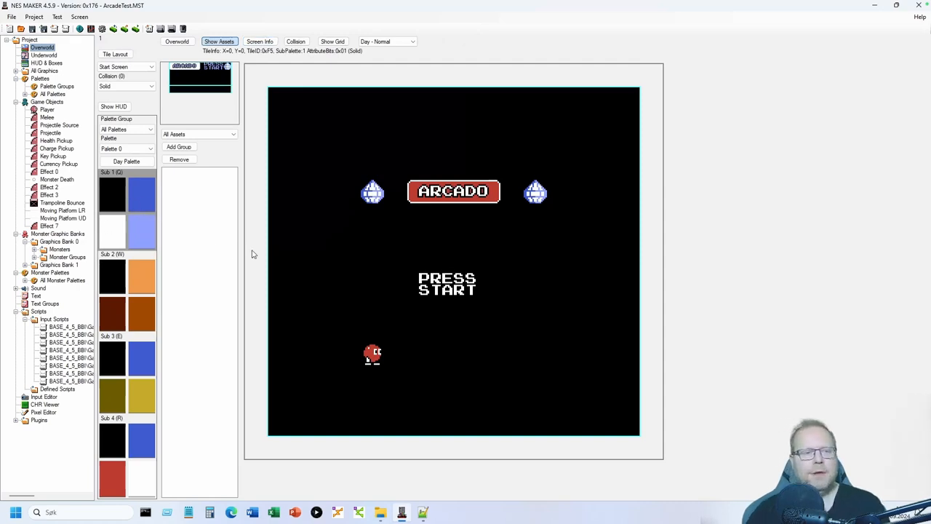
- Reopen the top-left overworld screen and list the BASE_4_5 and BASE_4_5_BBI Input Scripts folders
left_click(179, 43)
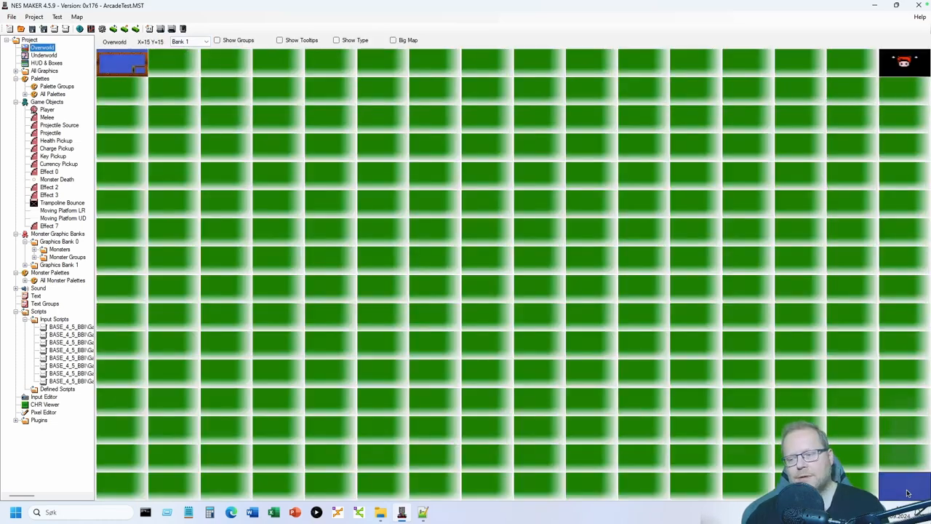
double_click(122, 64)
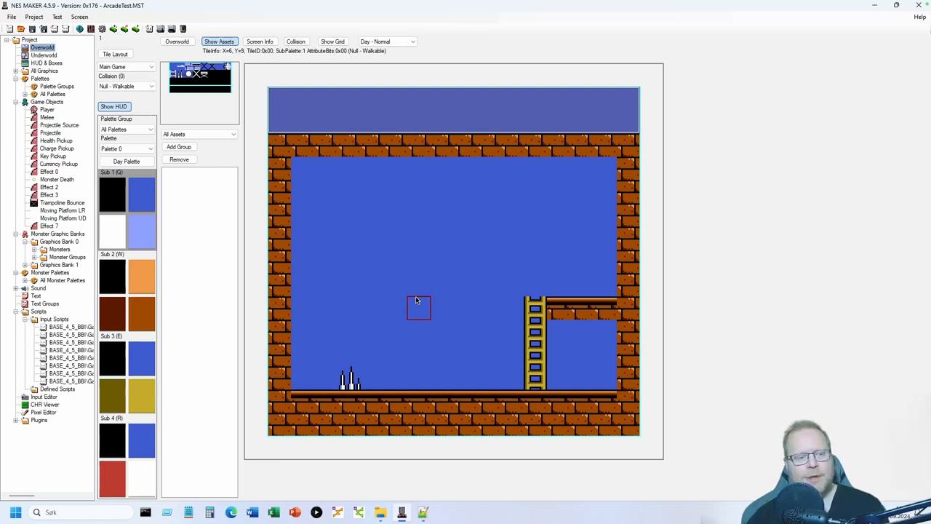
left_click(56, 320)
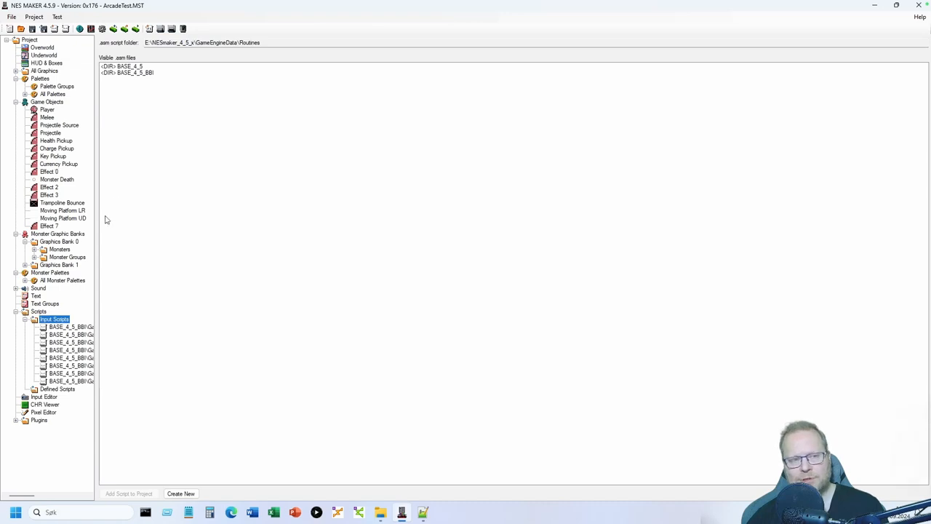
- Reopen the top-left overworld screen and select the Moving Platform LR game object
left_click(43, 47)
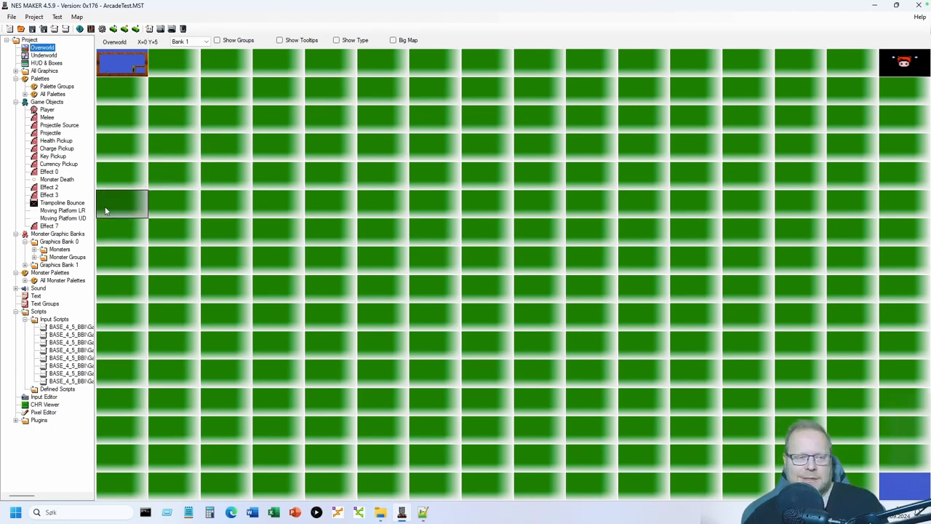
double_click(118, 63)
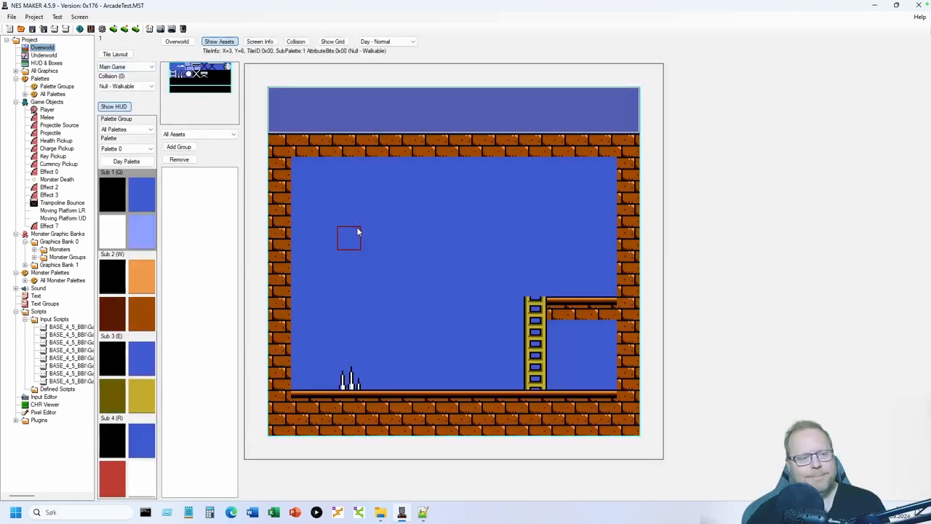
left_click(81, 211)
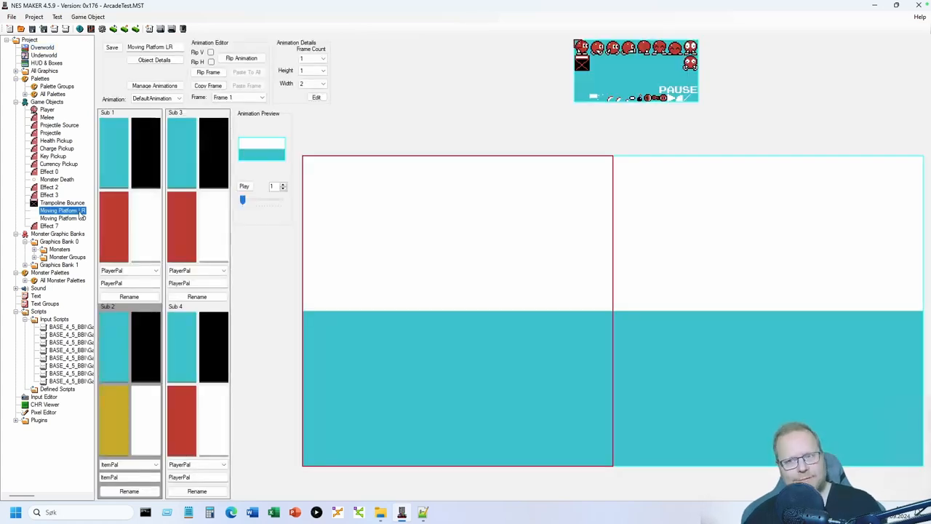
- Select Moving Platform LR and briefly view its Object Details
left_click(50, 48)
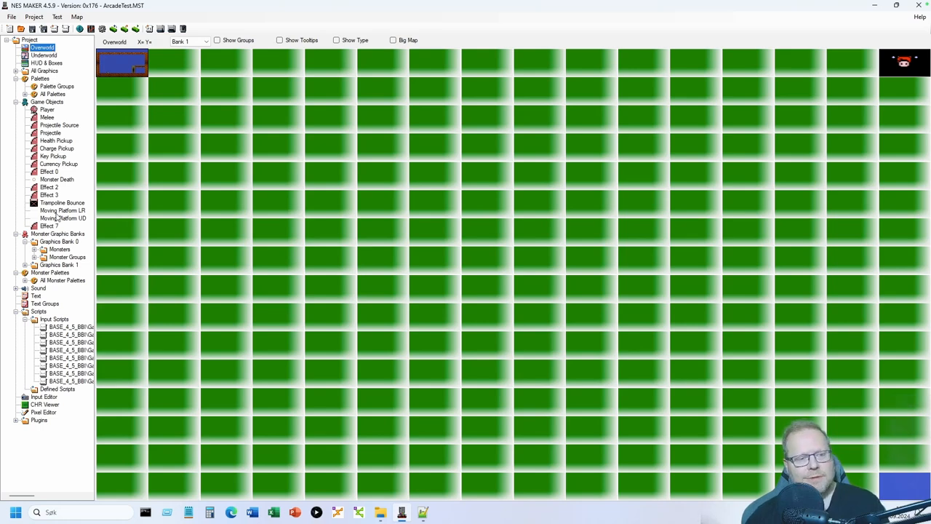
left_click(60, 211)
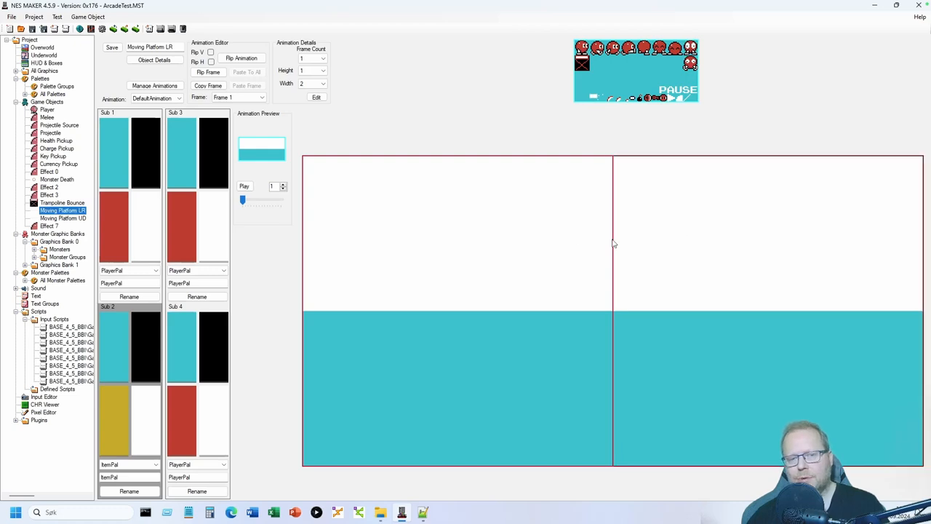
left_click(151, 61)
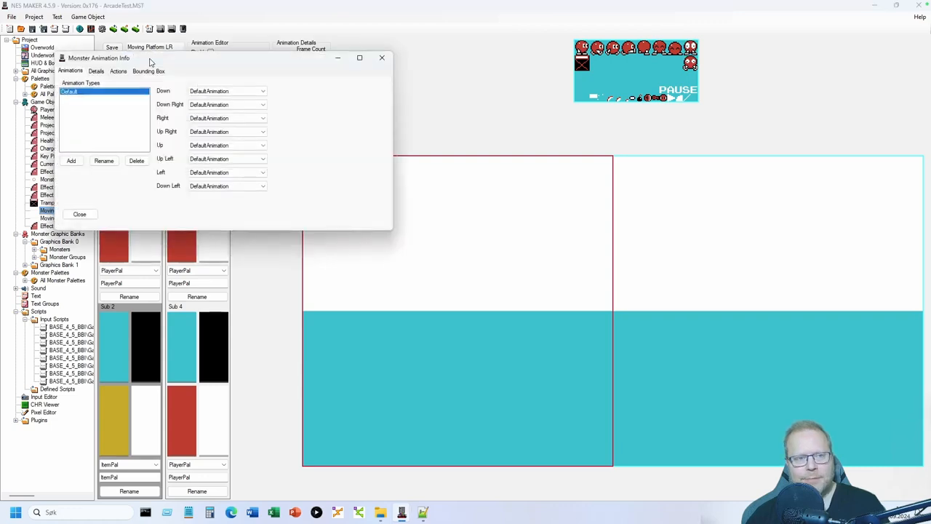
left_click(381, 59)
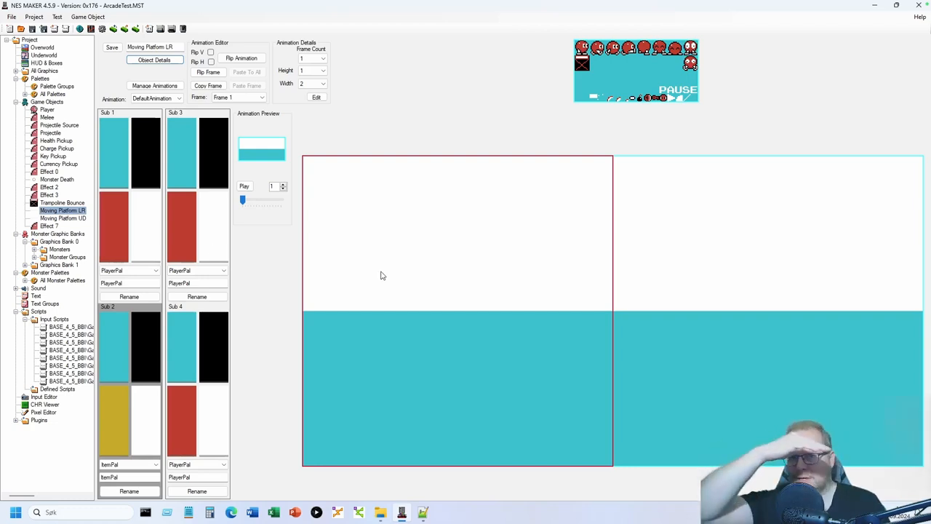
- Look at Moving Platform UD, then reopen the top-left overworld room screen
left_click(66, 218)
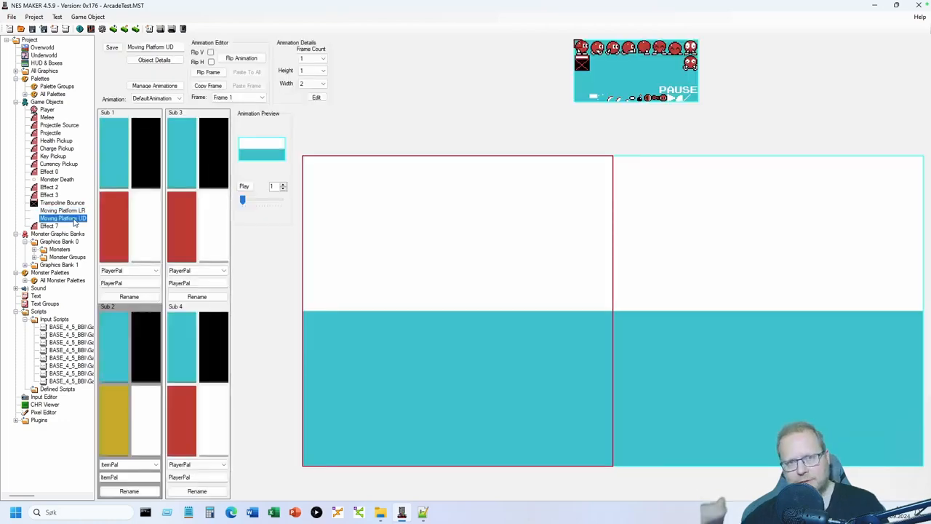
left_click(42, 47)
double_click(126, 64)
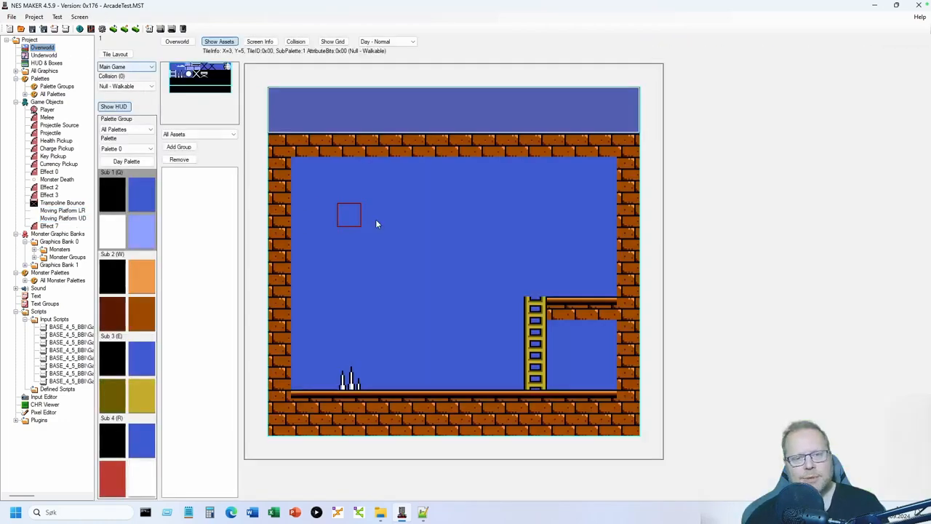
- Place Moving Platform LR mid-room and Moving Platform UD beside the ladder, then build and test
right_click(423, 234)
mouse_move(447, 283)
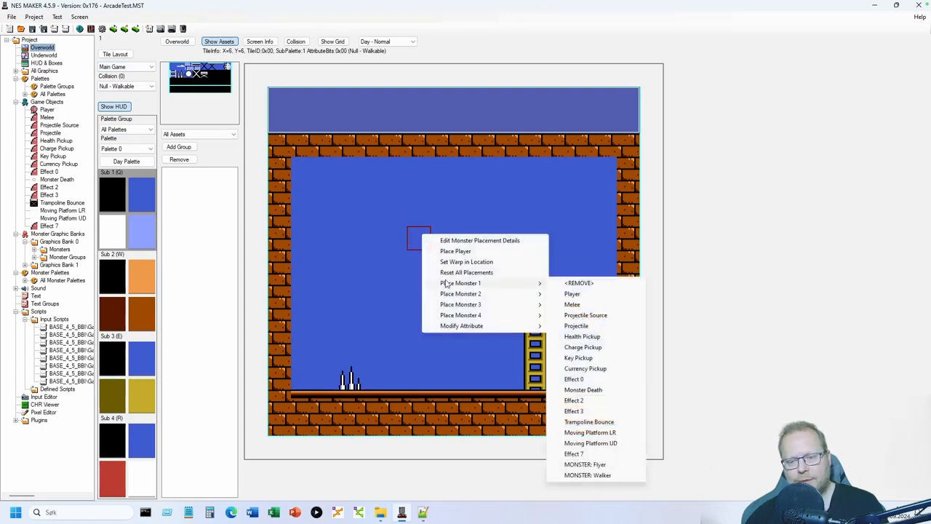
left_click(606, 435)
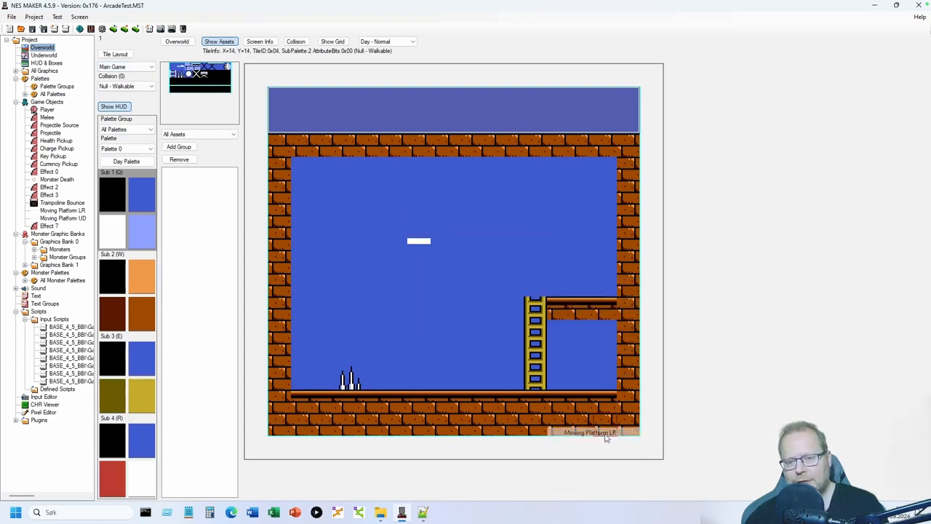
right_click(487, 288)
mouse_move(528, 345)
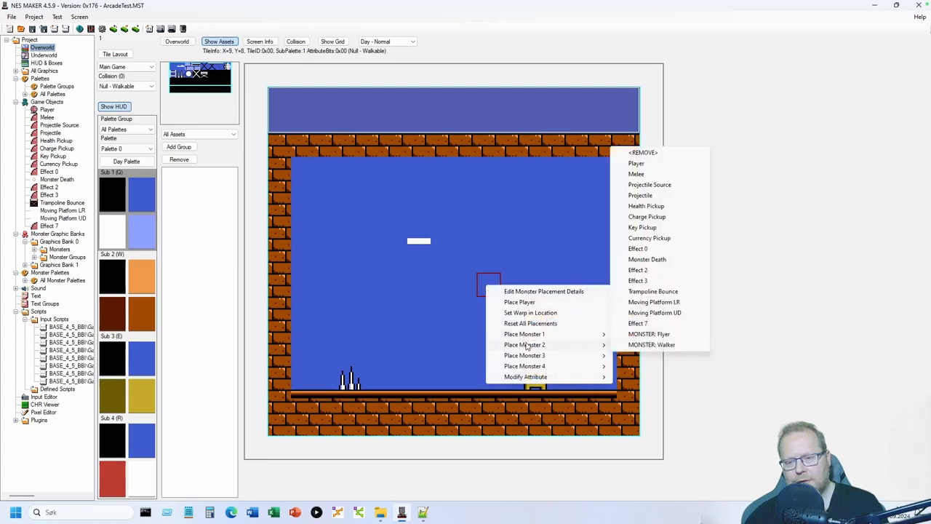
left_click(673, 313)
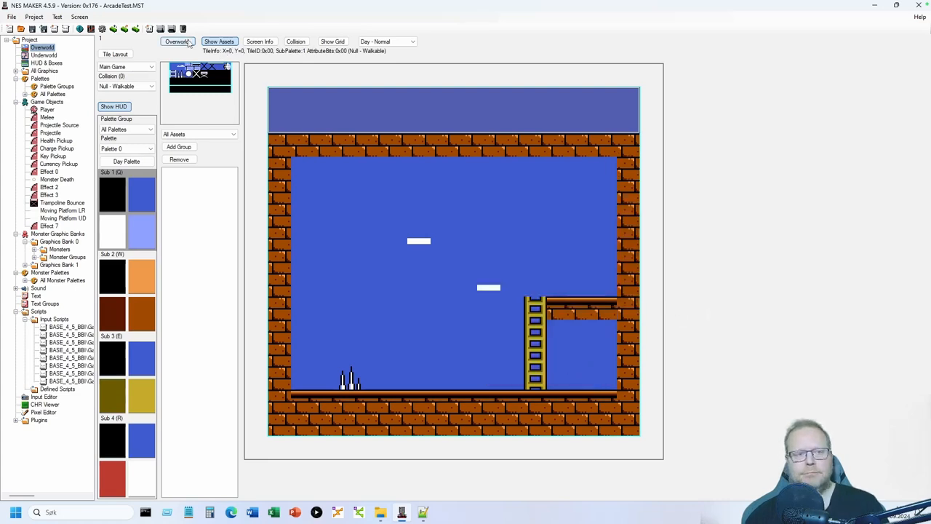
left_click(162, 29)
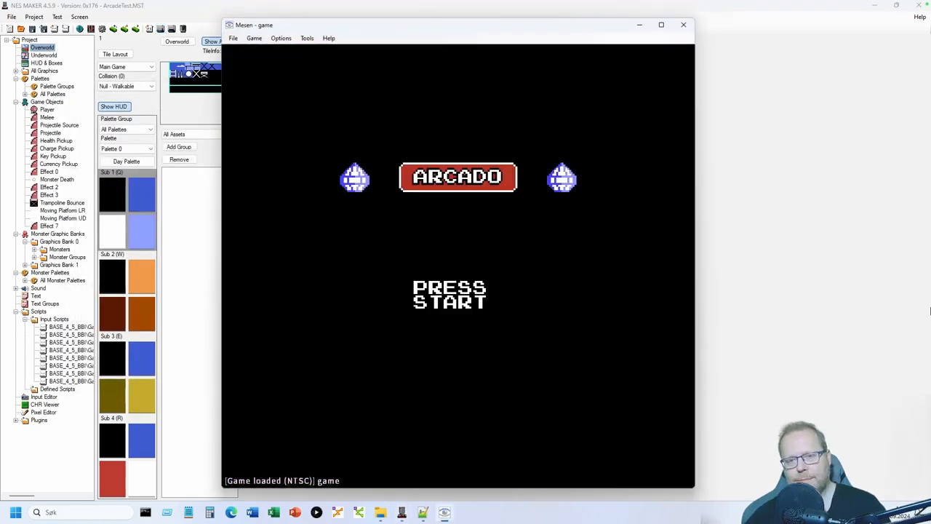
- Start the game, climb the ladder and jump between the moving platform and the upper ledge
key("Return")
key("Right")
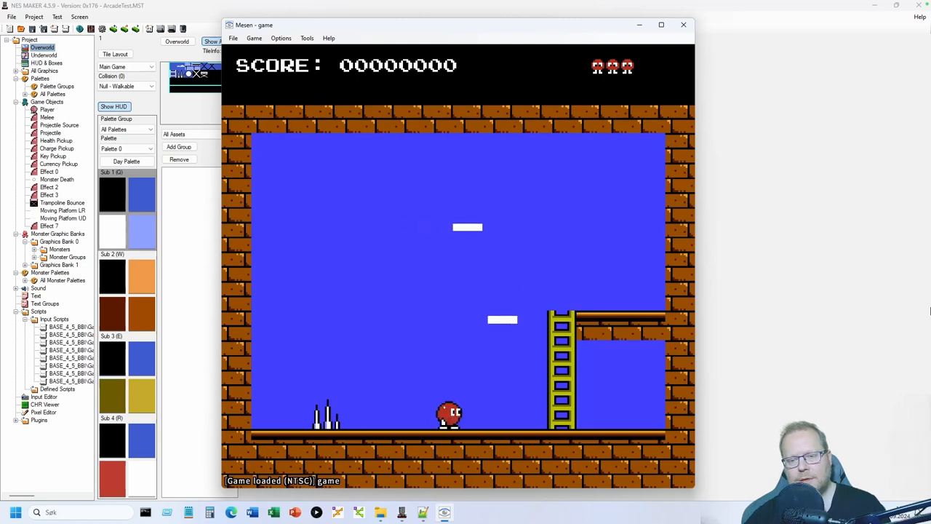
key("Up")
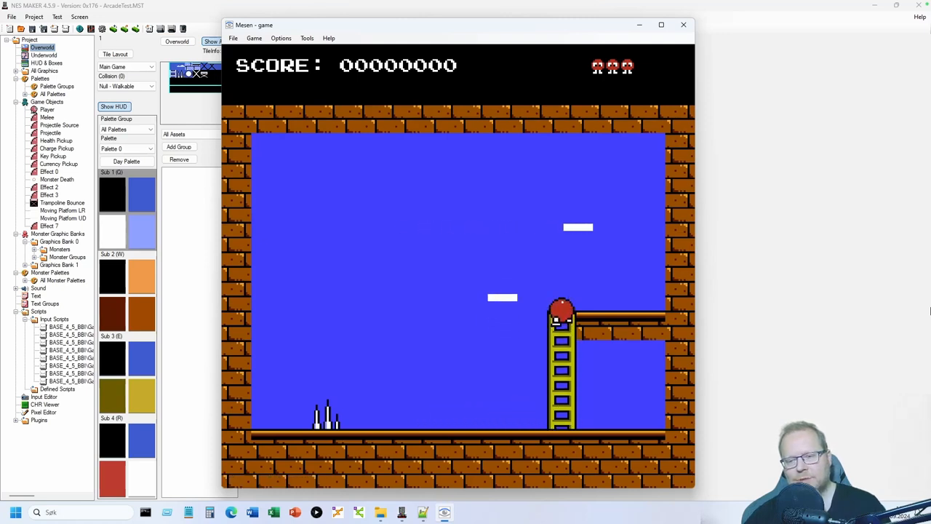
key("Left")
key("a")
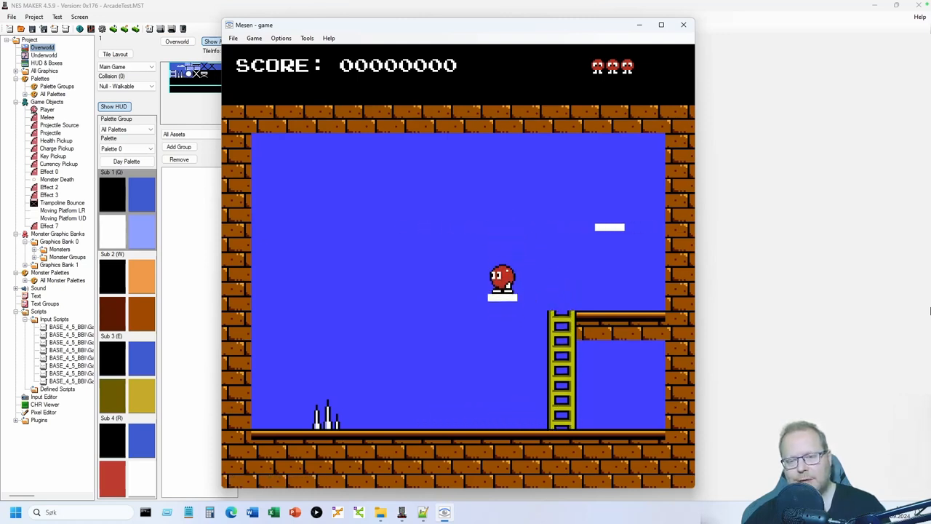
key("Right")
key("a")
key("Left")
key("a")
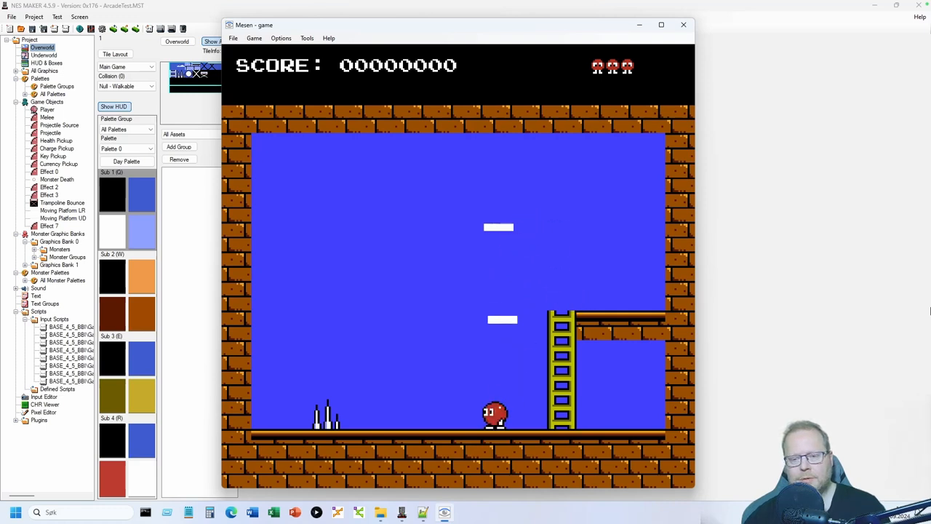
- Climb the ladder again and jump left to ride the lower moving platform
key("Right")
key("a")
key("Up")
key("Left")
key("a")
key("Right")
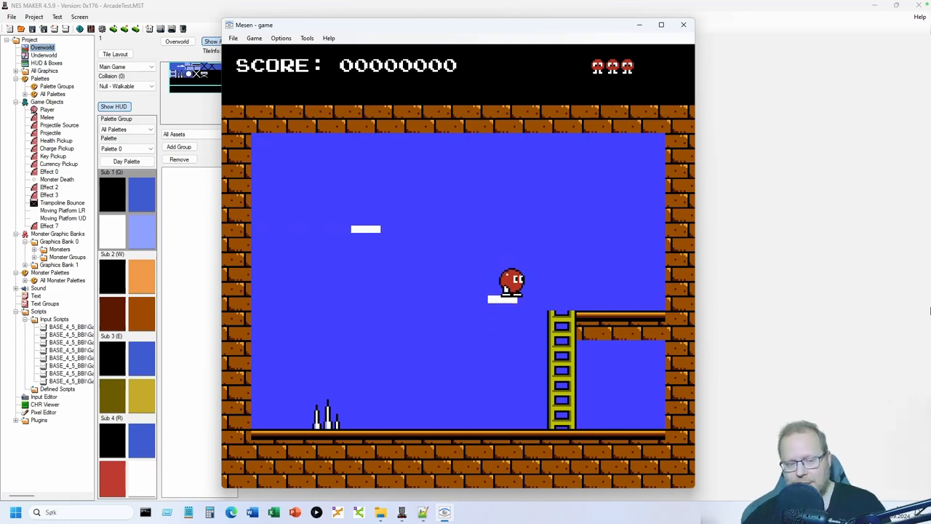
key("a")
key("Left")
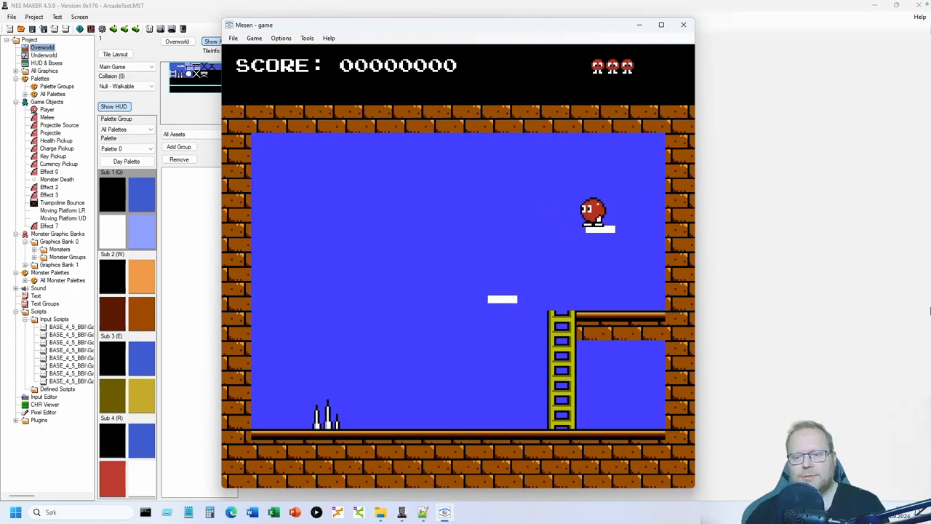
- Close Mesen and check Moving Platform LR's bounding box in its Object Details
left_click(683, 25)
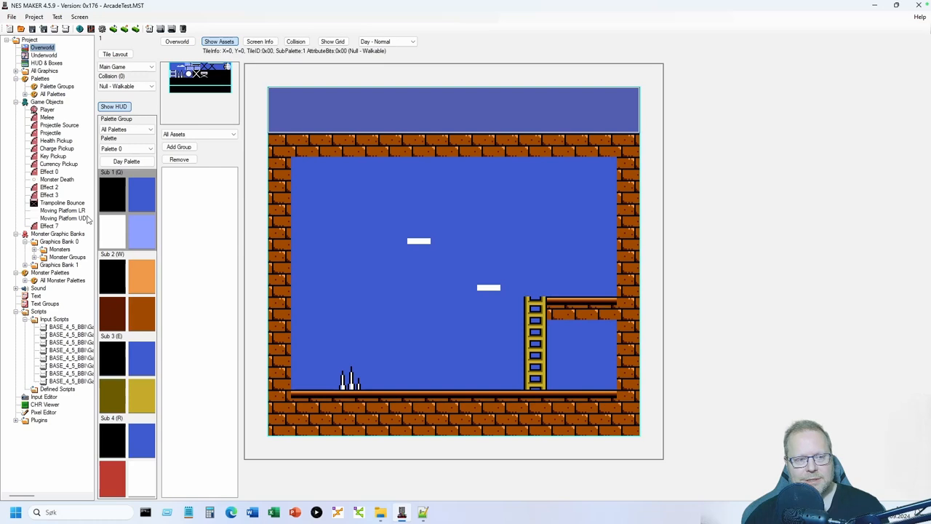
left_click(64, 211)
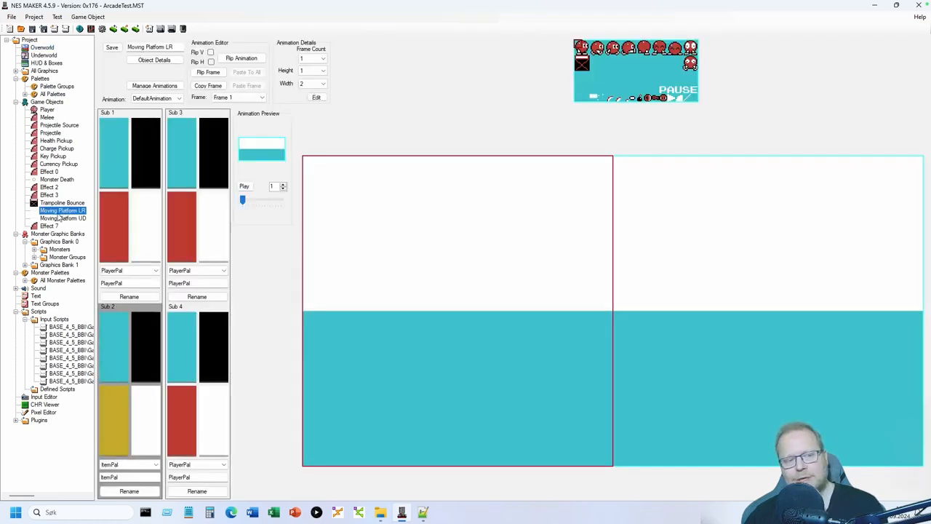
left_click(145, 61)
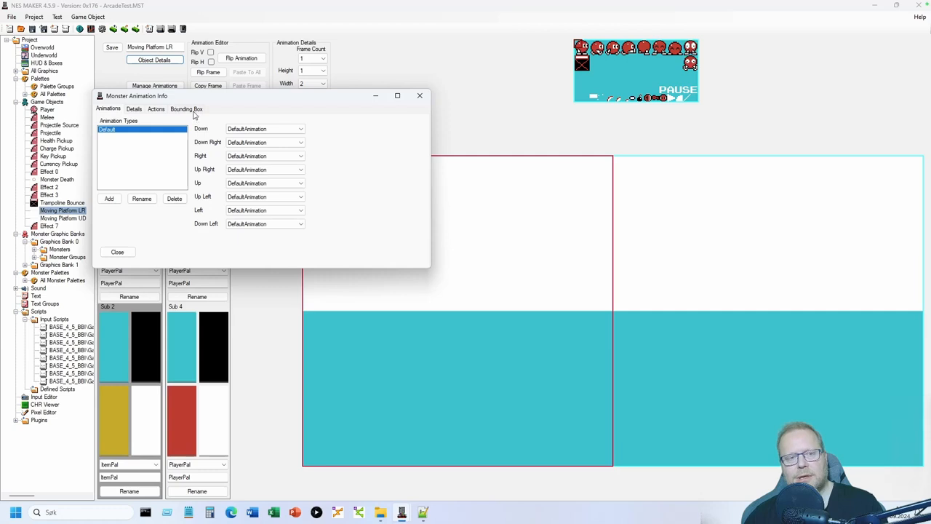
left_click(193, 111)
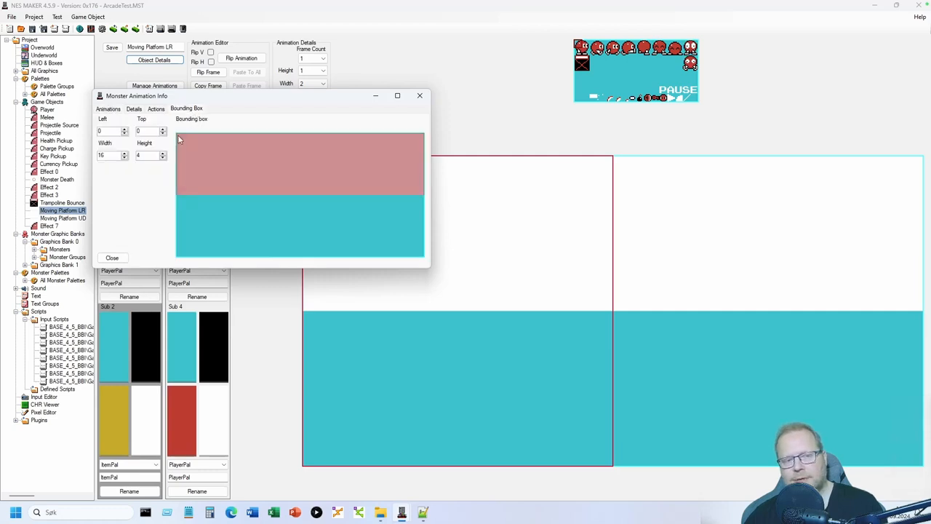
left_click_drag(178, 136, 419, 191)
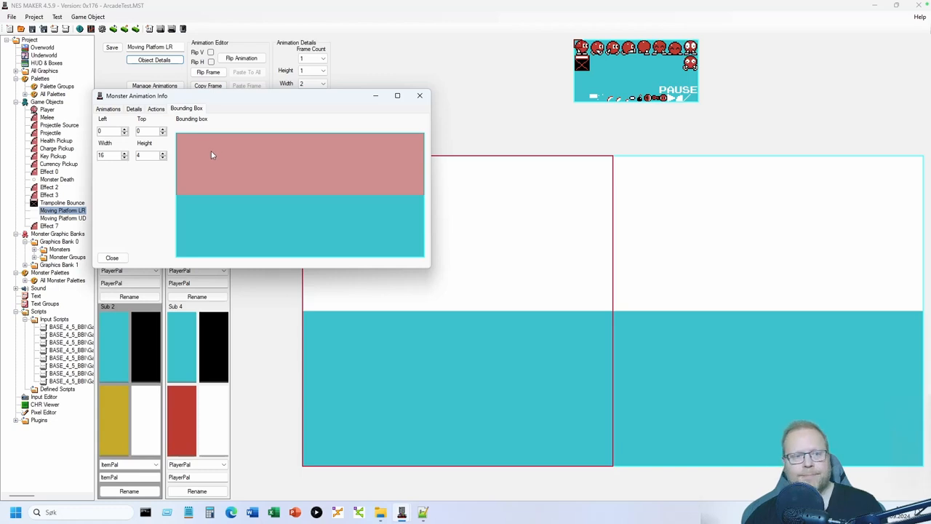
- Review the LR platform's action steps and speed details, then select Moving Platform UD
left_click(154, 110)
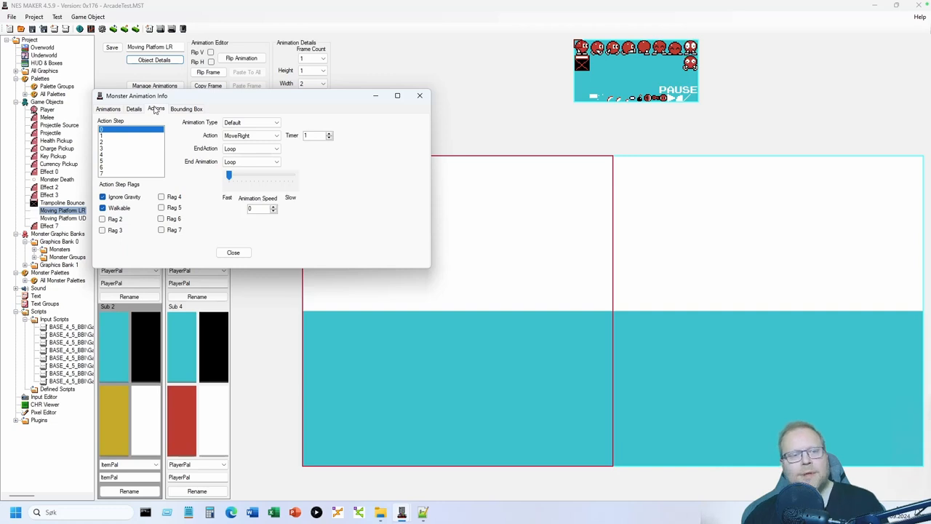
left_click_drag(157, 102, 173, 131)
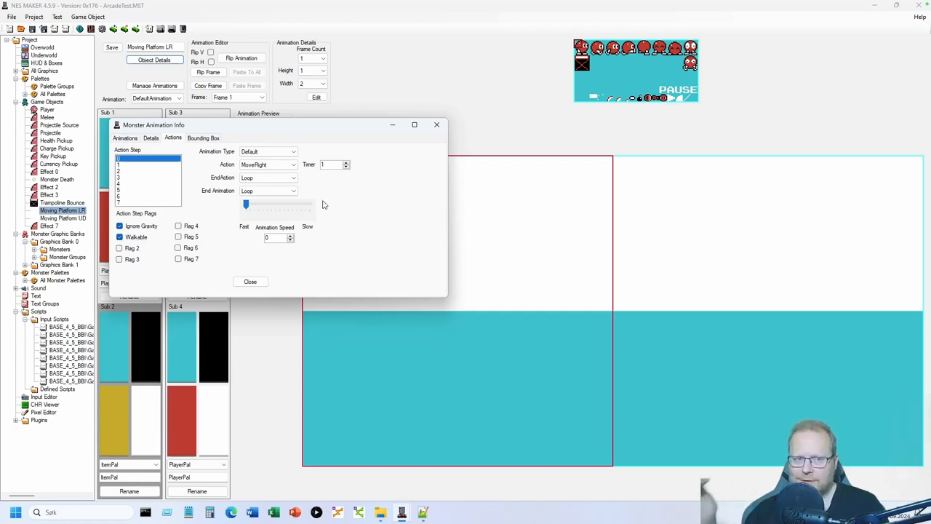
left_click(149, 139)
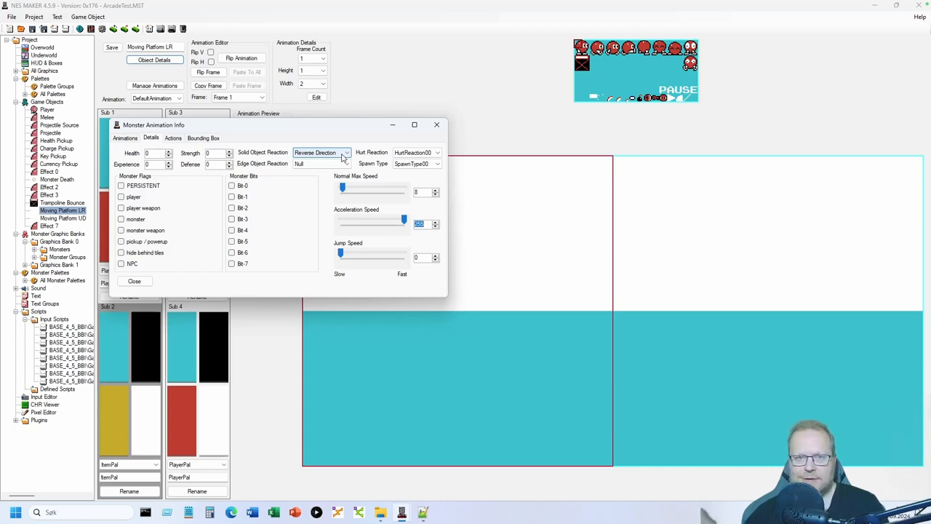
left_click(131, 282)
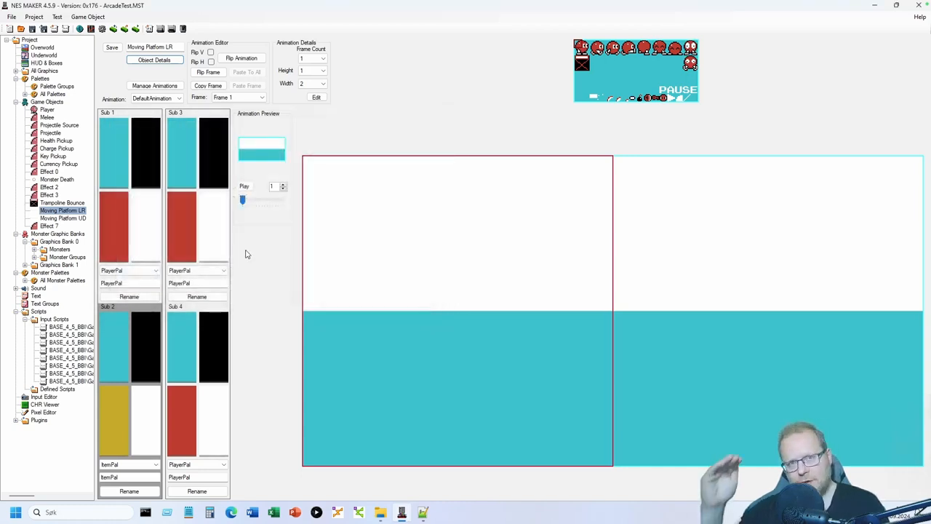
left_click(56, 219)
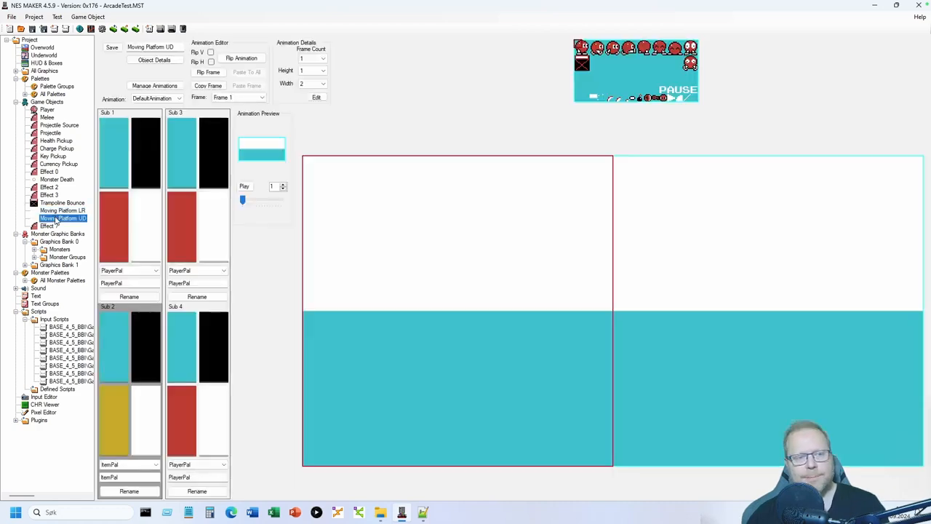
- Check Moving Platform UD's speed details, then view its action steps (step 0 MovingPlatformDown, timer 3)
left_click(161, 61)
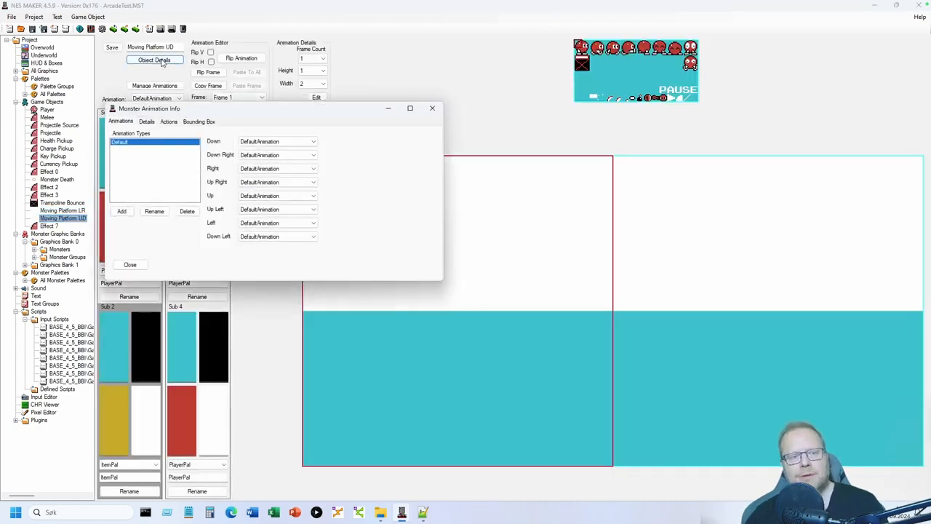
left_click(146, 122)
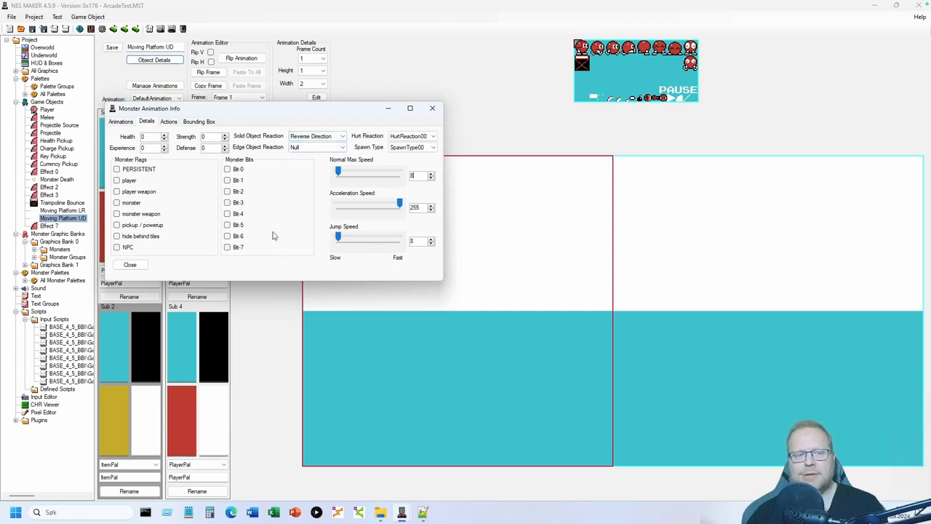
left_click(169, 122)
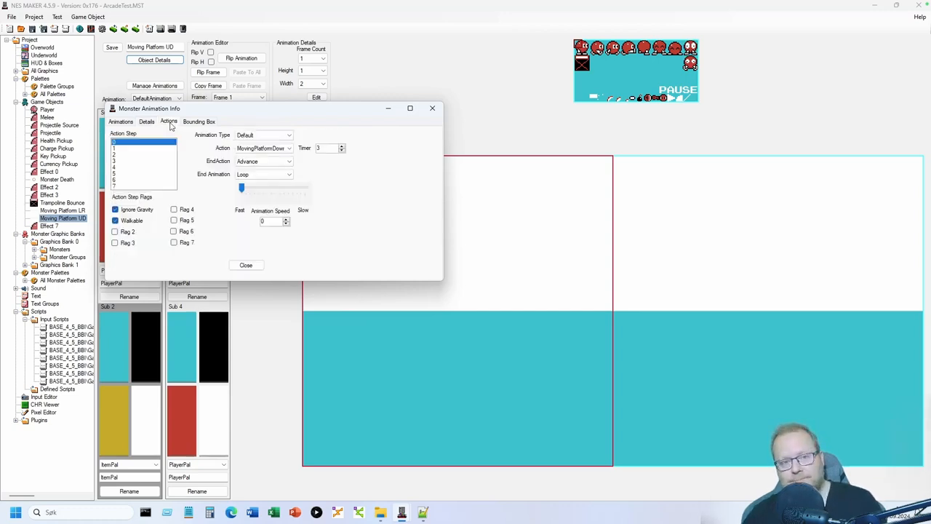
- Compare Moving Platform UD's action step 0 (MovingPlatformDown) with step 1 (MovingPlatformUp)
left_click(280, 153)
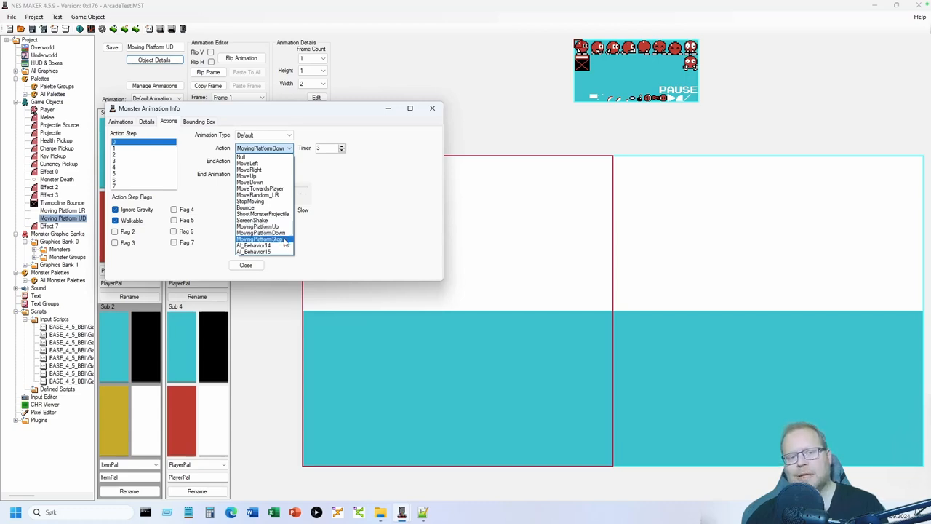
left_click(365, 208)
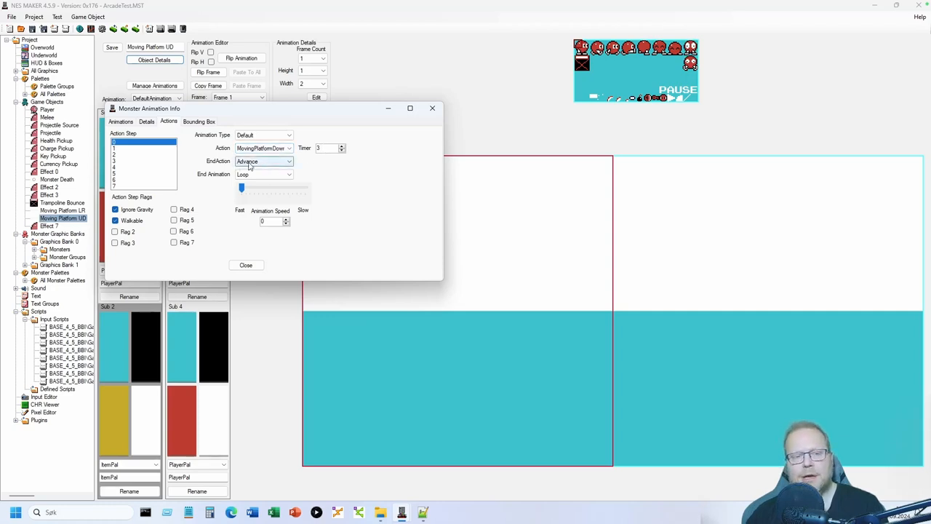
left_click(120, 148)
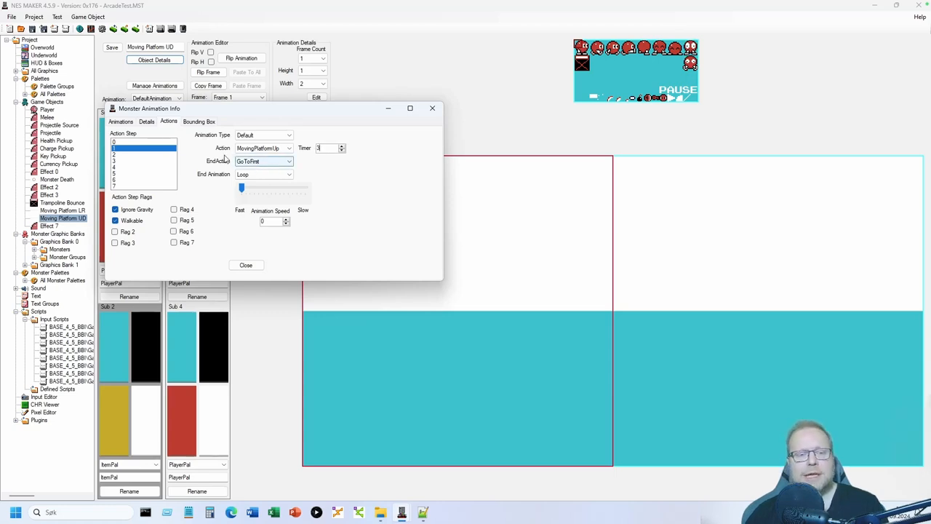
left_click(133, 144)
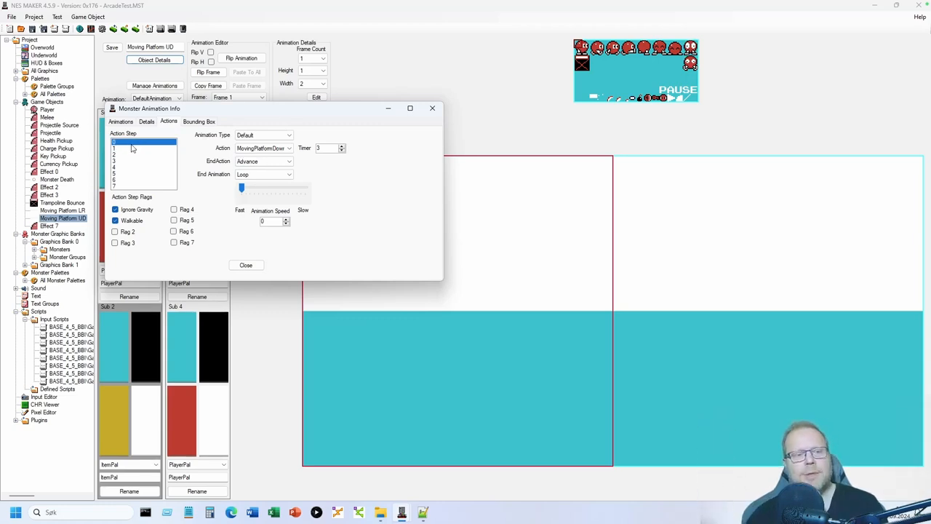
left_click(129, 148)
left_click(126, 142)
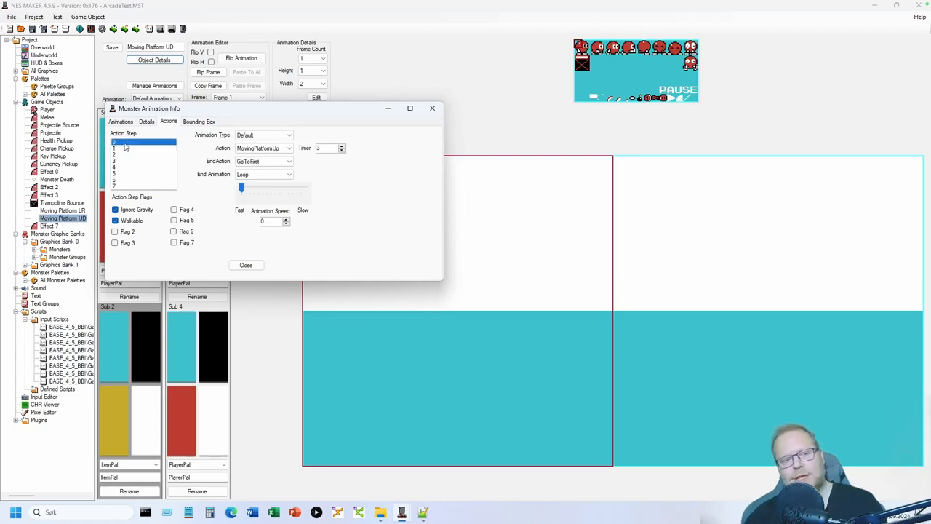
left_click(124, 147)
left_click(123, 144)
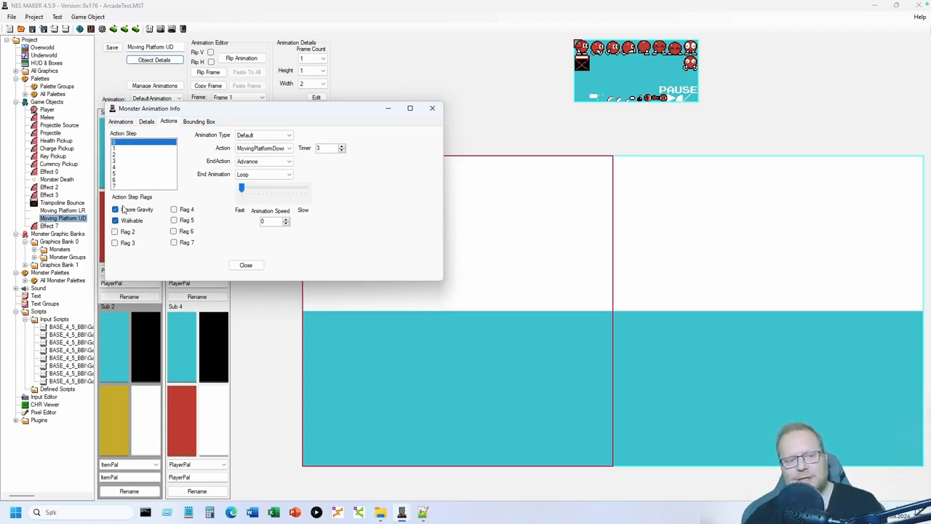
left_click(120, 150)
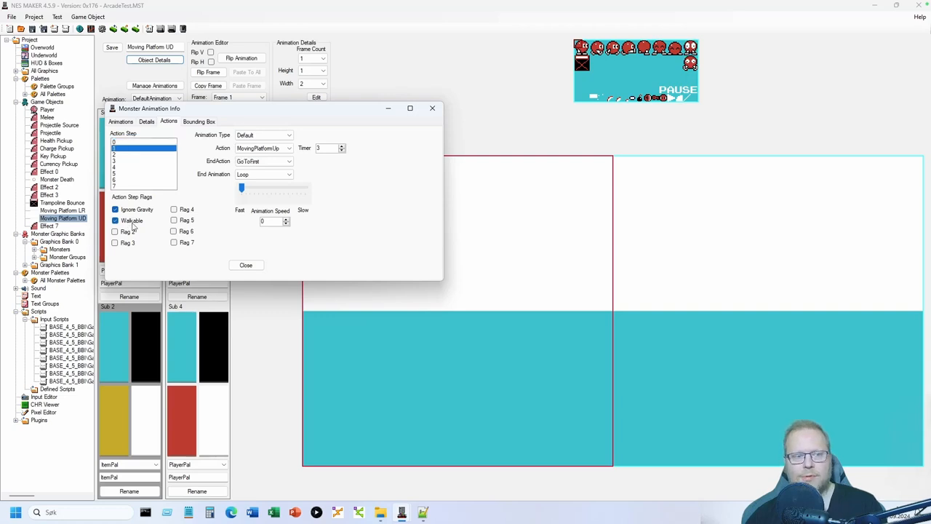
left_click(133, 143)
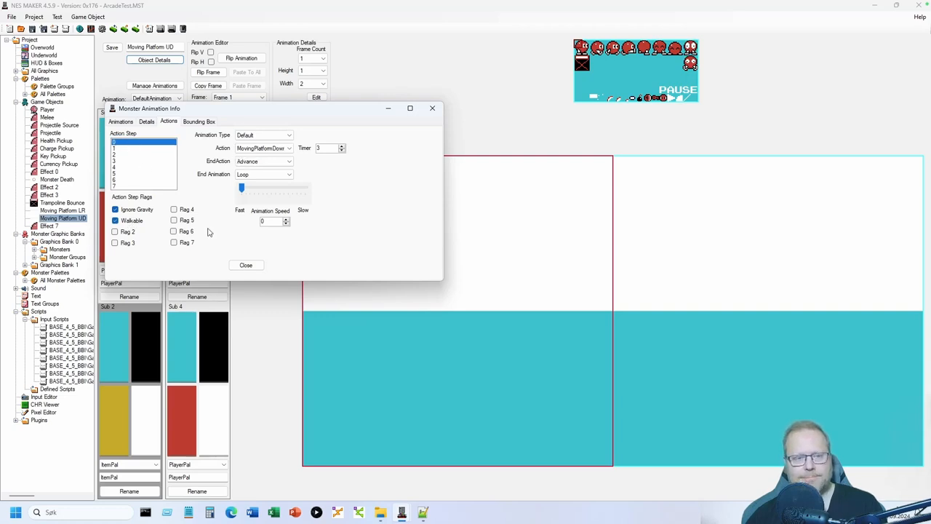
- Close the UD platform's object settings and reopen the top-left overworld room screen
left_click(243, 265)
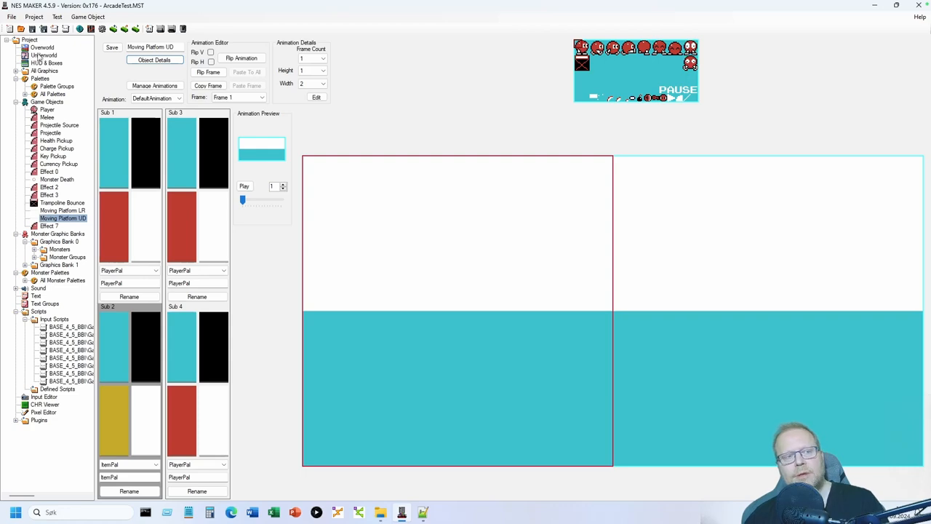
left_click(42, 47)
double_click(117, 72)
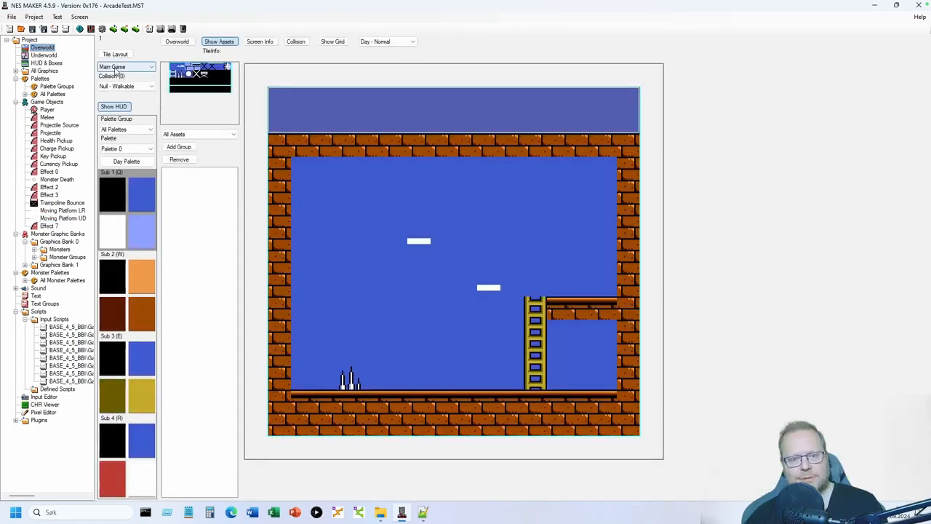